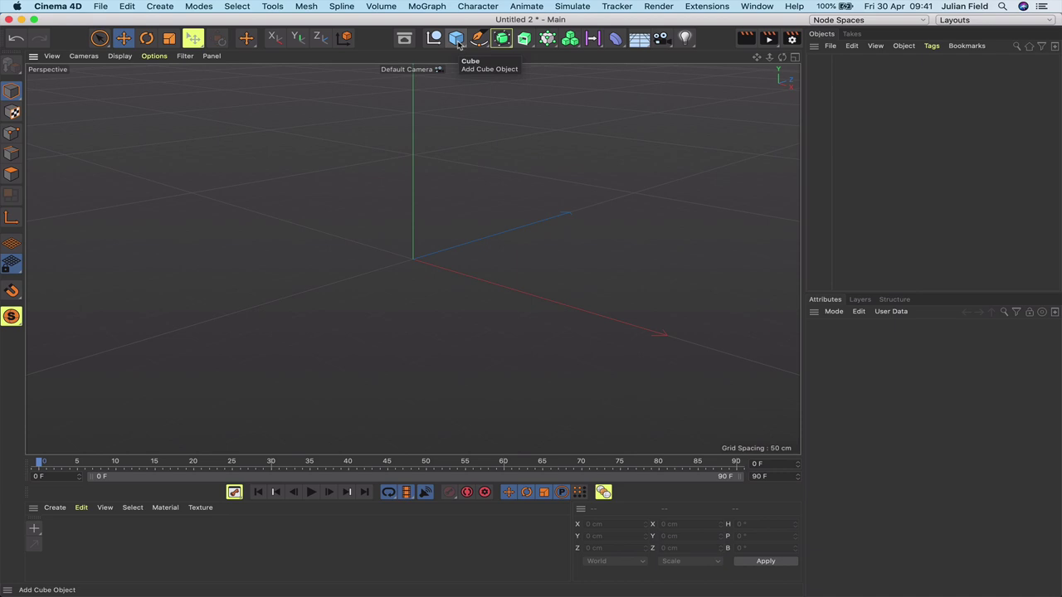
# Add a cylinder with a radius of 200 cm and a height of 10 cm.
pyautogui.click(457, 39)
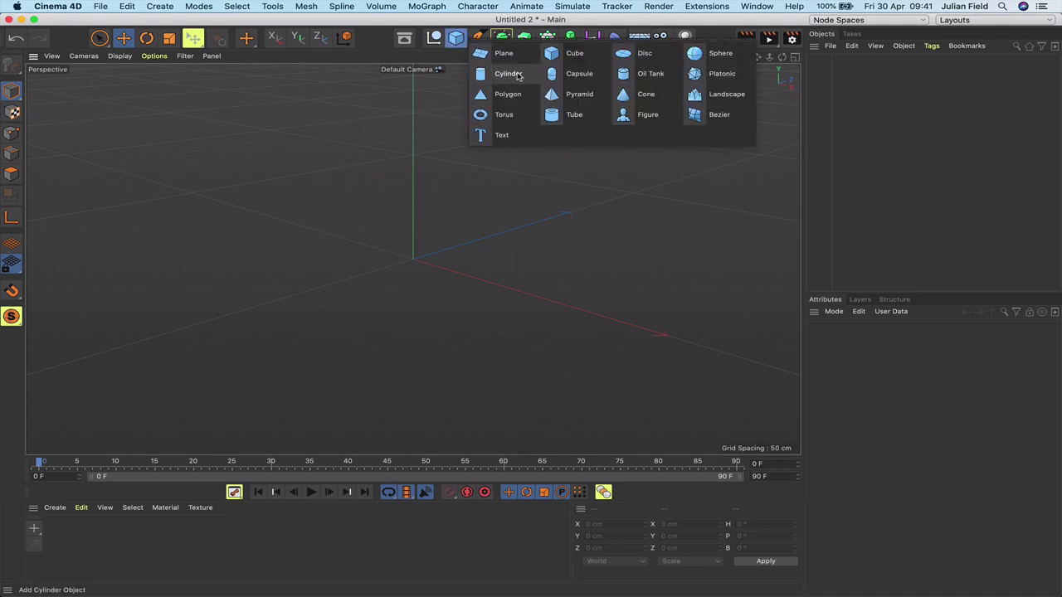
pyautogui.click(514, 74)
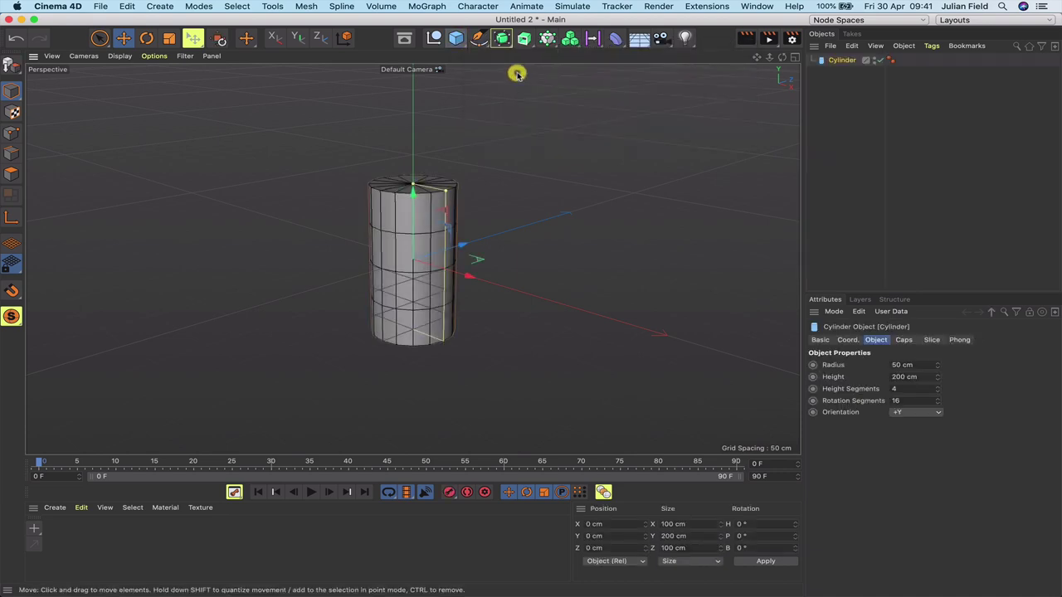
pyautogui.doubleClick(901, 365)
pyautogui.write('200cm')
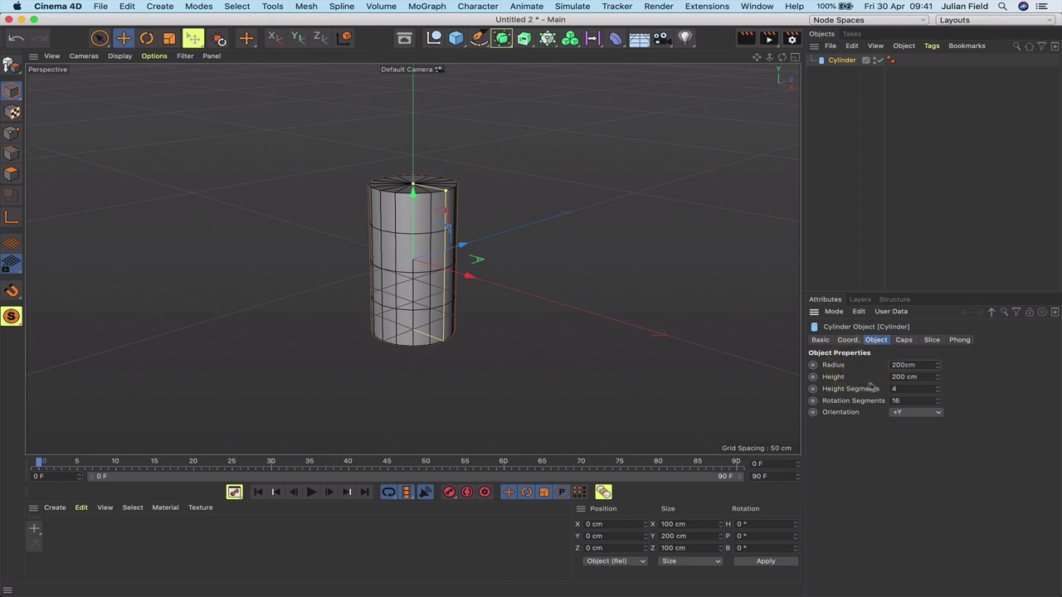
pyautogui.write('10')
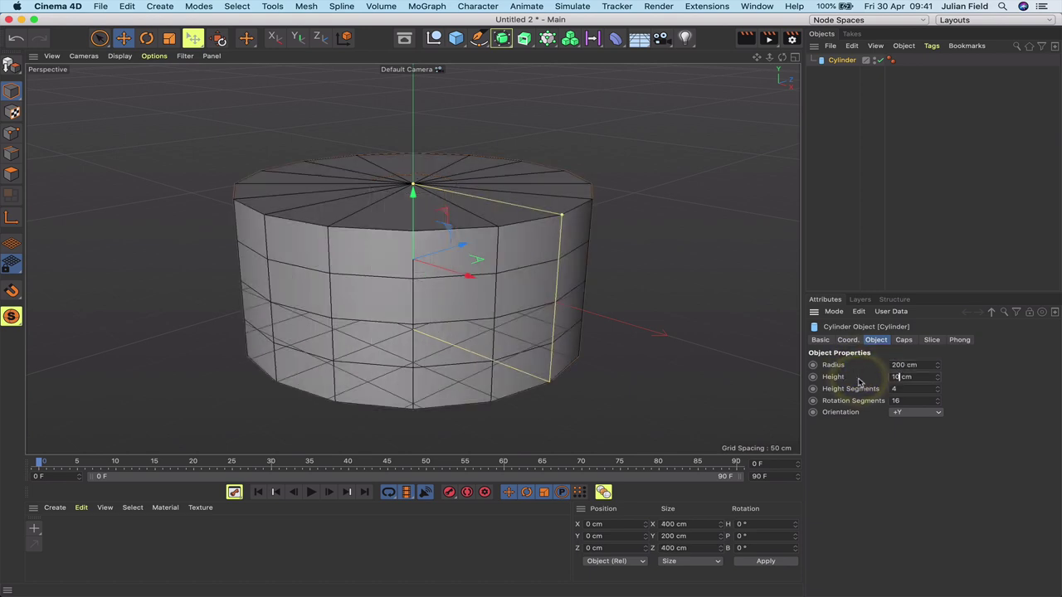
pyautogui.press('Return')
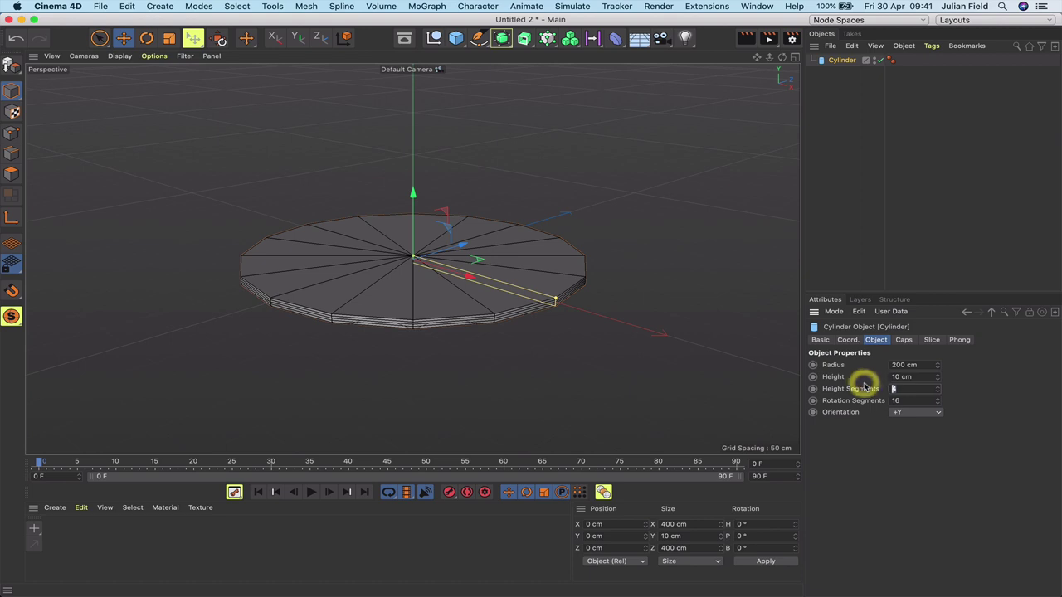
# Set the flat cylinder's height segments to 1 and rotation segments to 60.
pyautogui.write('1')
pyautogui.doubleClick(913, 400)
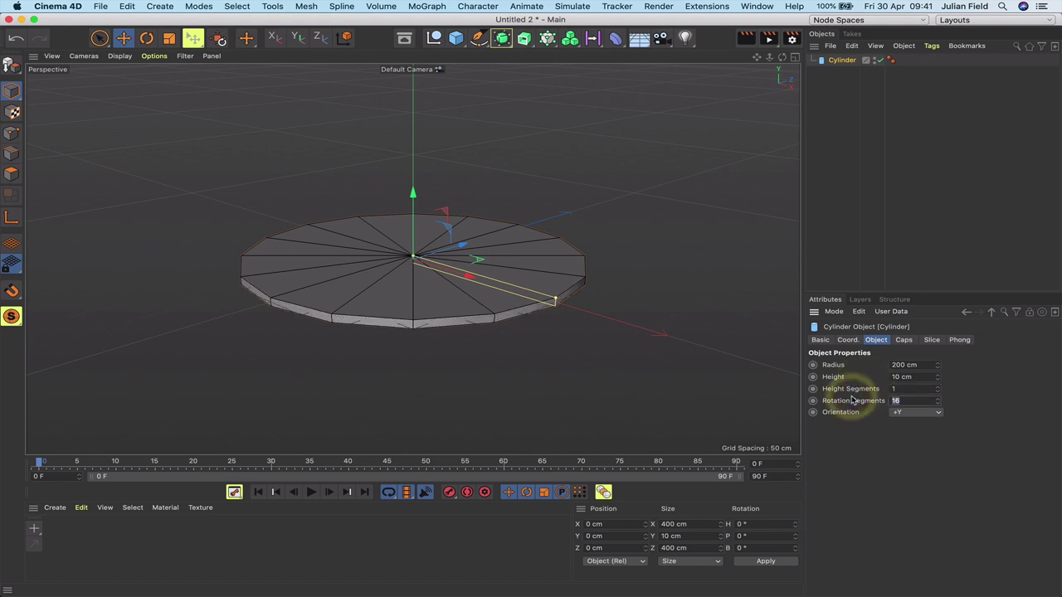
pyautogui.write('60')
pyautogui.press('Return')
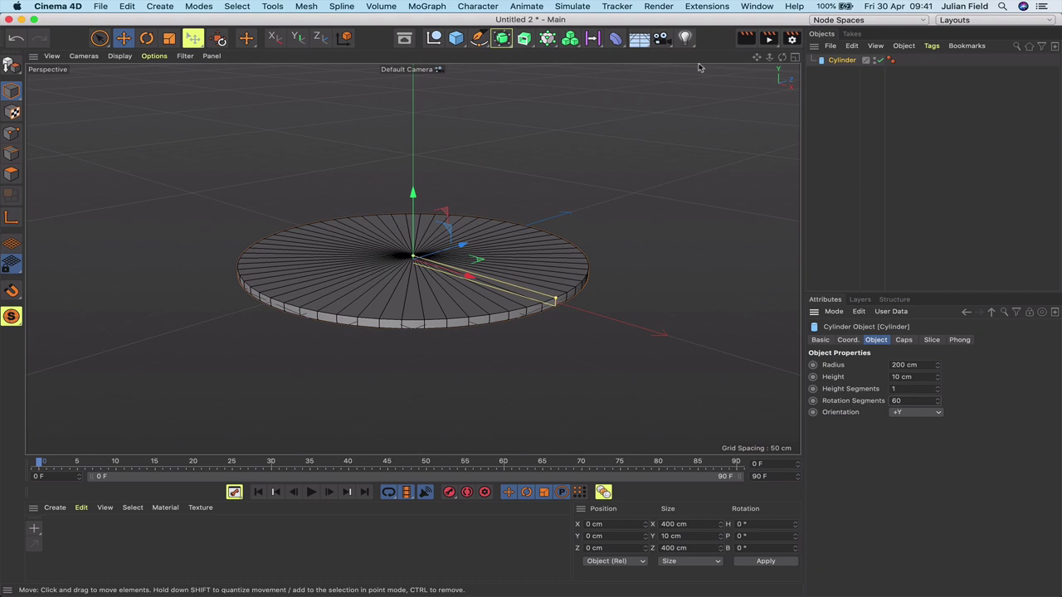
# Add a second cylinder, naming the flat disc Base, placed first in the hierarchy, and the new cylinder Support.
pyautogui.click(456, 39)
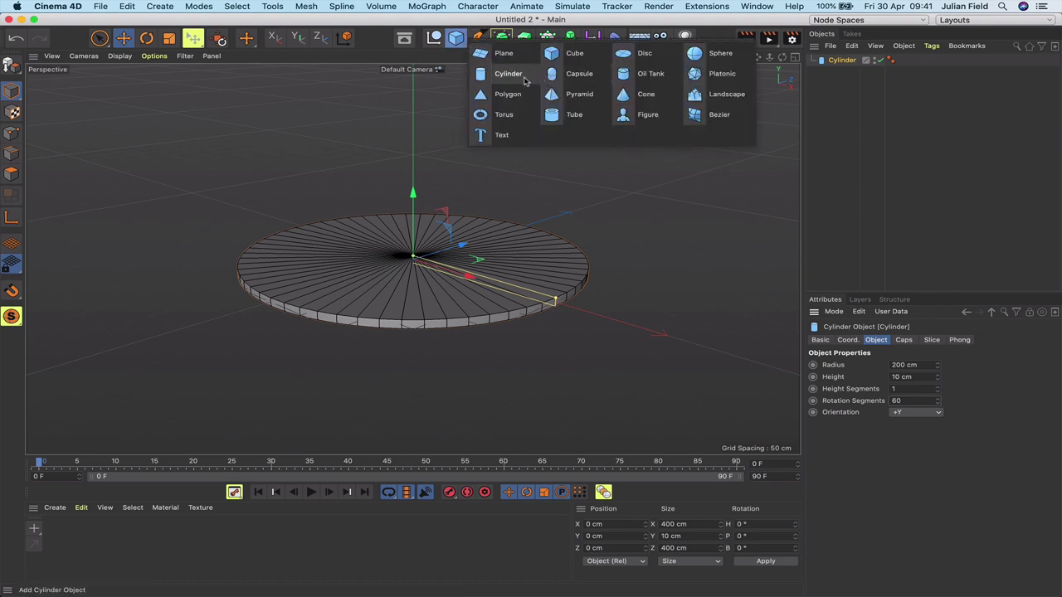
pyautogui.click(523, 74)
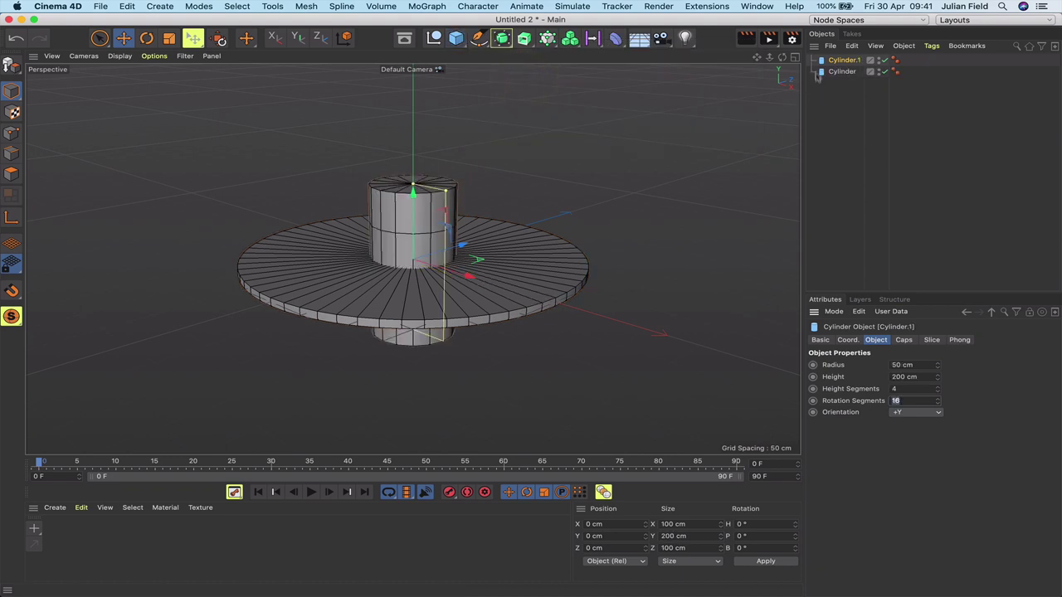
pyautogui.moveTo(835, 72); pyautogui.dragTo(845, 60)
pyautogui.write('Base')
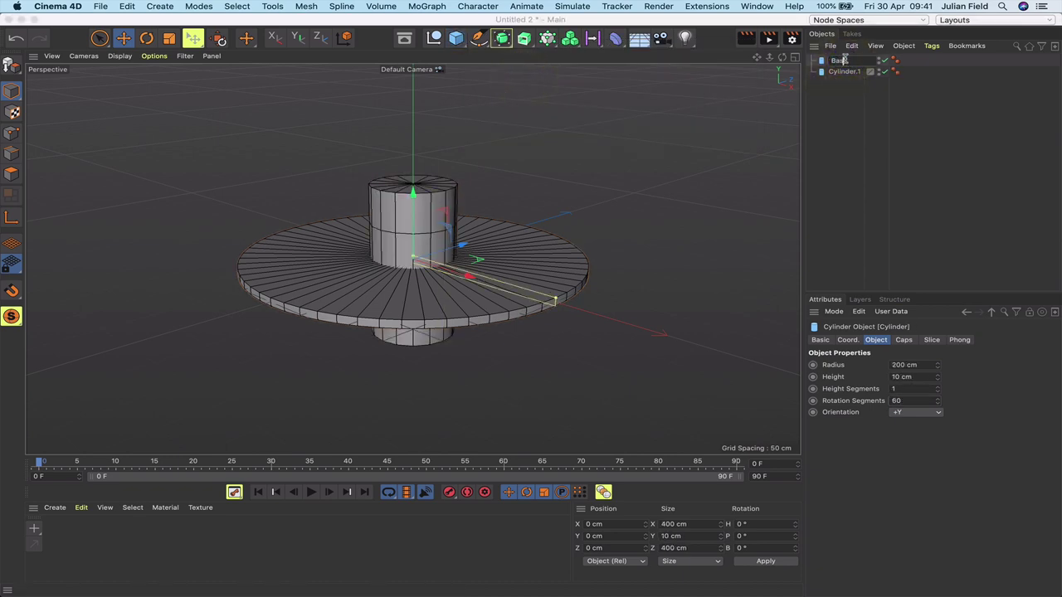
pyautogui.press('Return')
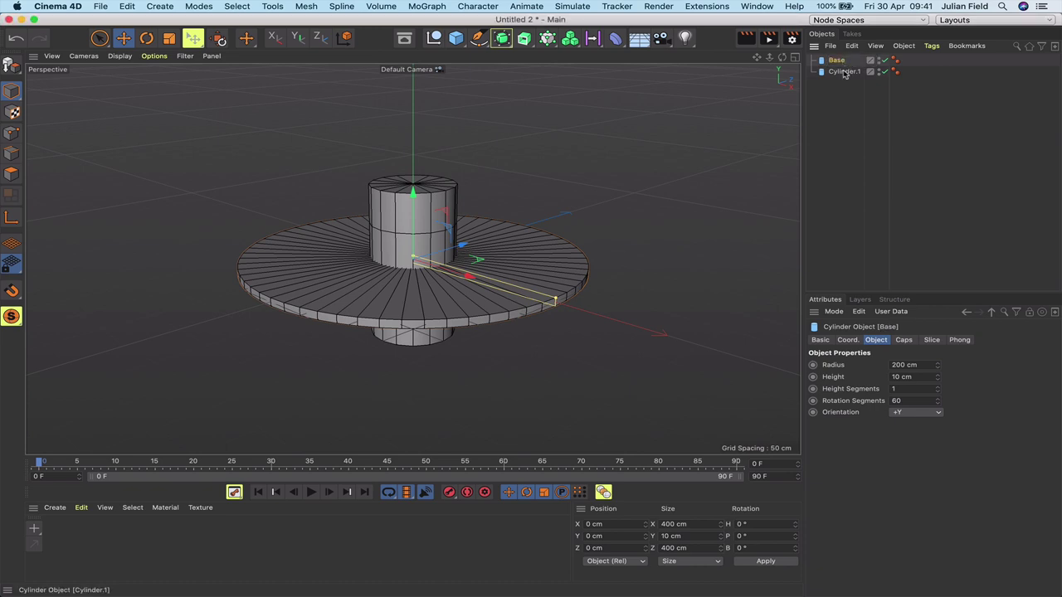
pyautogui.doubleClick(844, 72)
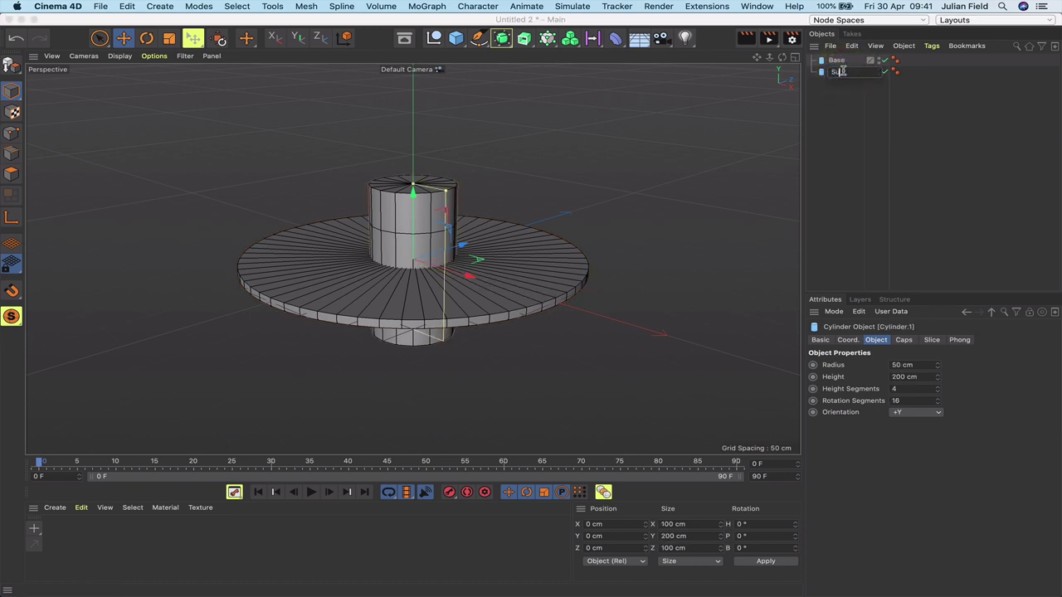
pyautogui.press('Return')
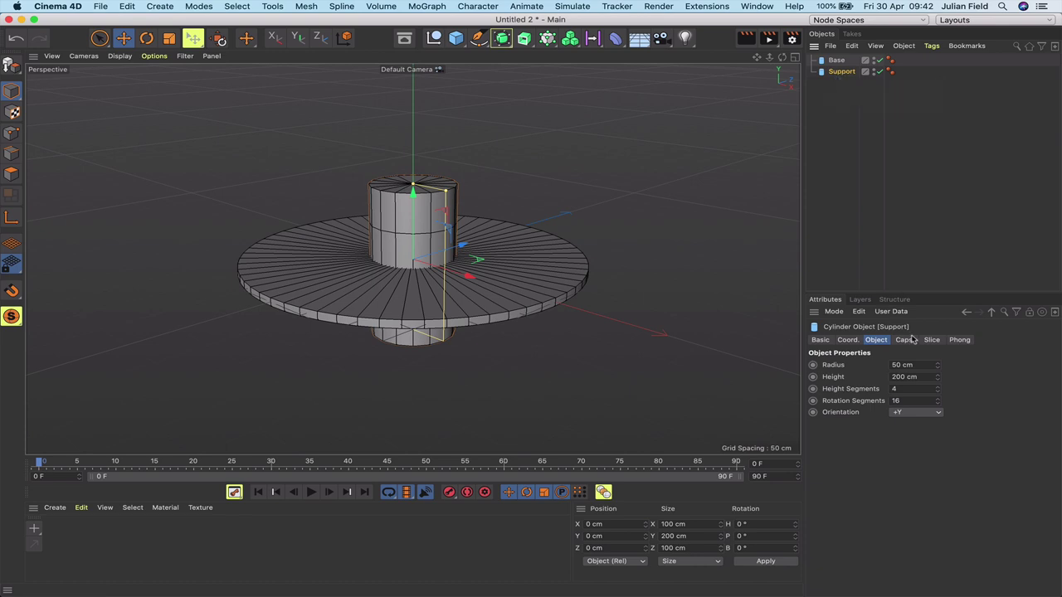
# Set the Support cylinder's orientation to +X and its radius to 5 cm.
pyautogui.click(909, 414)
pyautogui.click(898, 423)
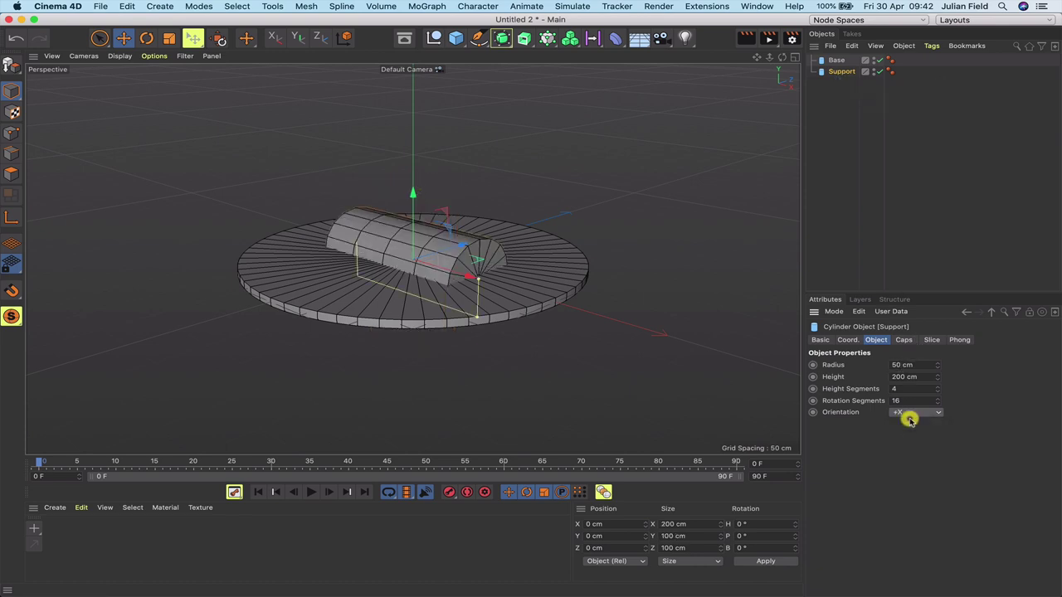
pyautogui.doubleClick(902, 365)
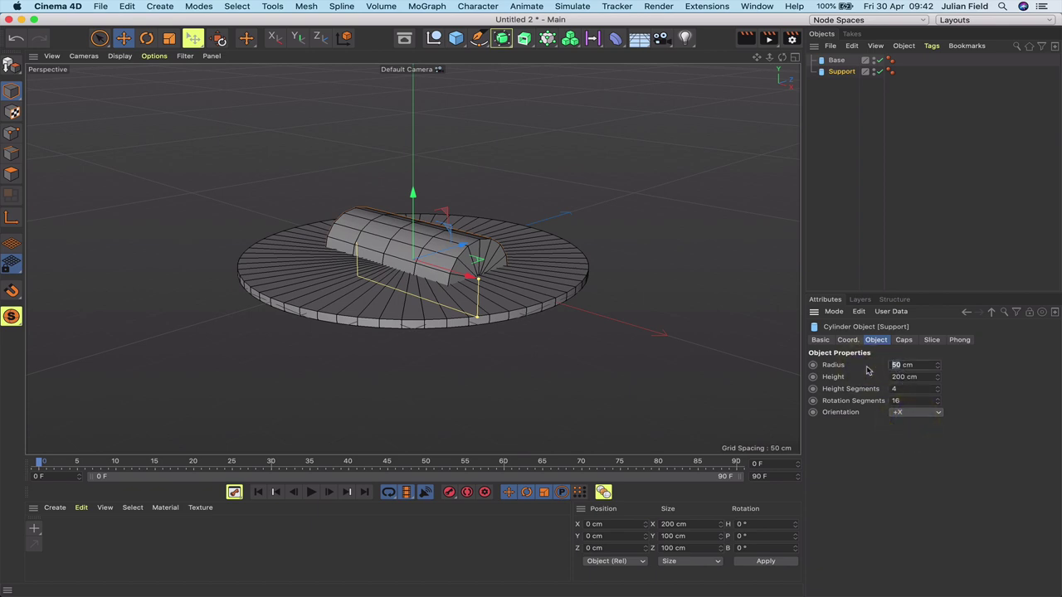
pyautogui.press('Return')
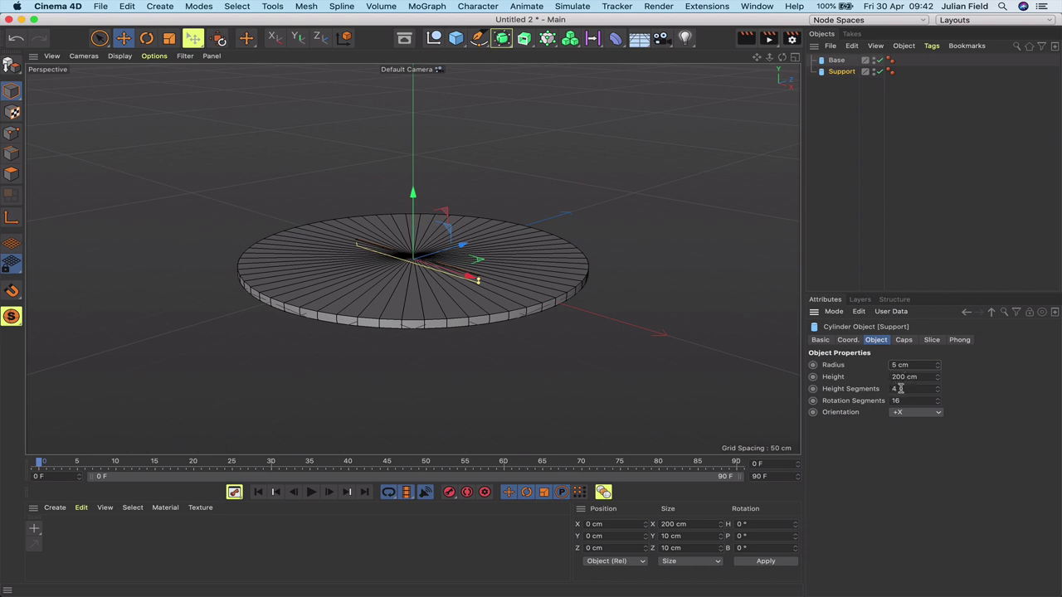
# Set the Support cylinder's height segments to 1 and rotation segments to 60.
pyautogui.doubleClick(901, 389)
pyautogui.moveTo(908, 404); pyautogui.dragTo(866, 404)
pyautogui.write('6')
# Move the Support rod along X to about 293 cm so that it extends outward from the disc's rim.
pyautogui.keyDown('alt'); pyautogui.moveTo(402, 241); pyautogui.dragTo(435, 255, button='middle'); pyautogui.keyUp('alt')
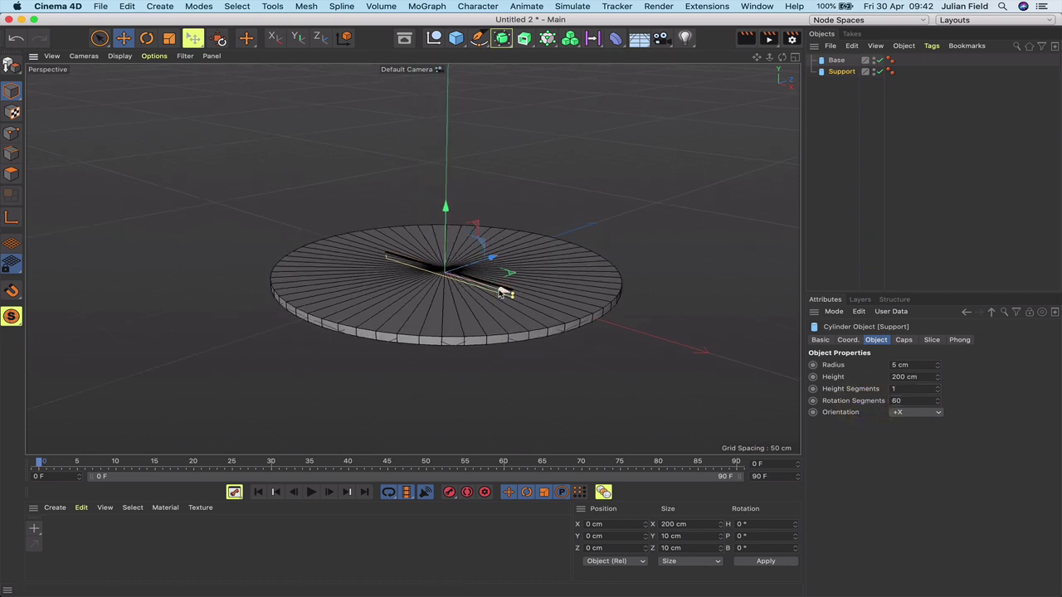
pyautogui.moveTo(503, 292); pyautogui.dragTo(741, 387)
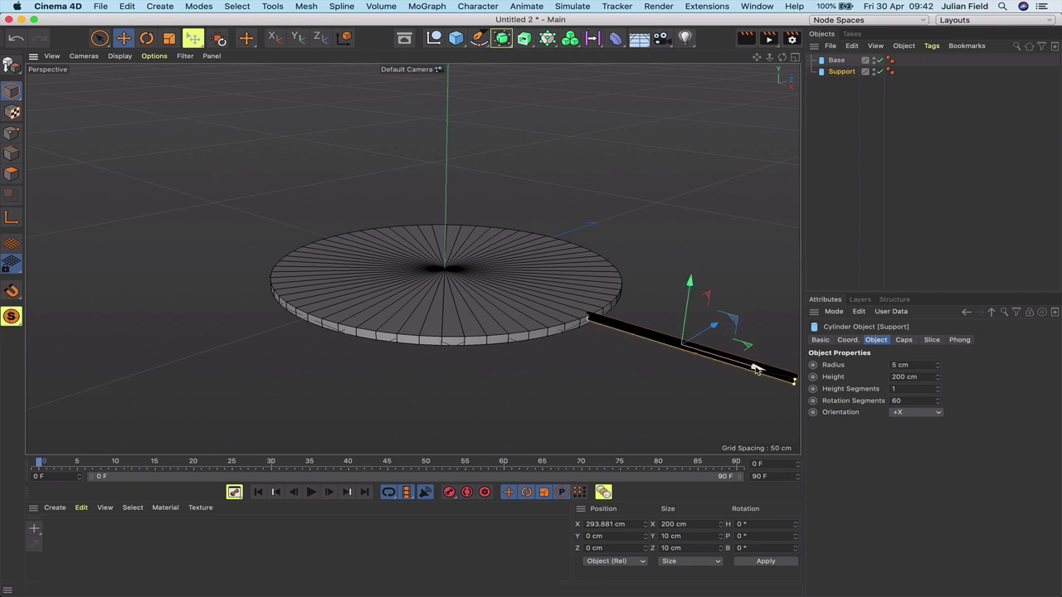
pyautogui.moveTo(755, 370); pyautogui.dragTo(752, 371)
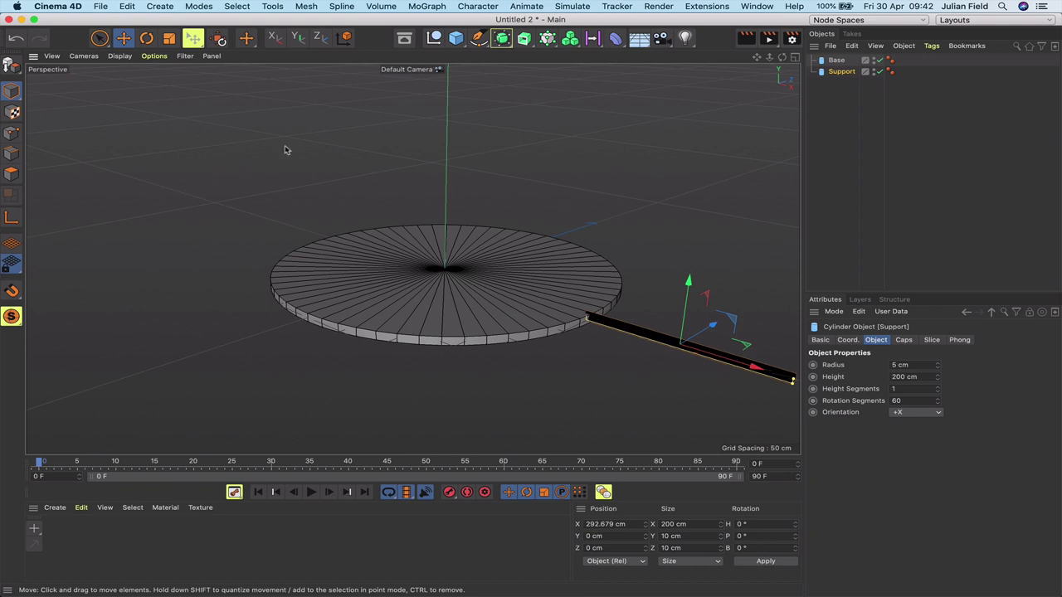
# Set the viewport's line display to Isoparms and make Support a child of Base.
pyautogui.click(120, 56)
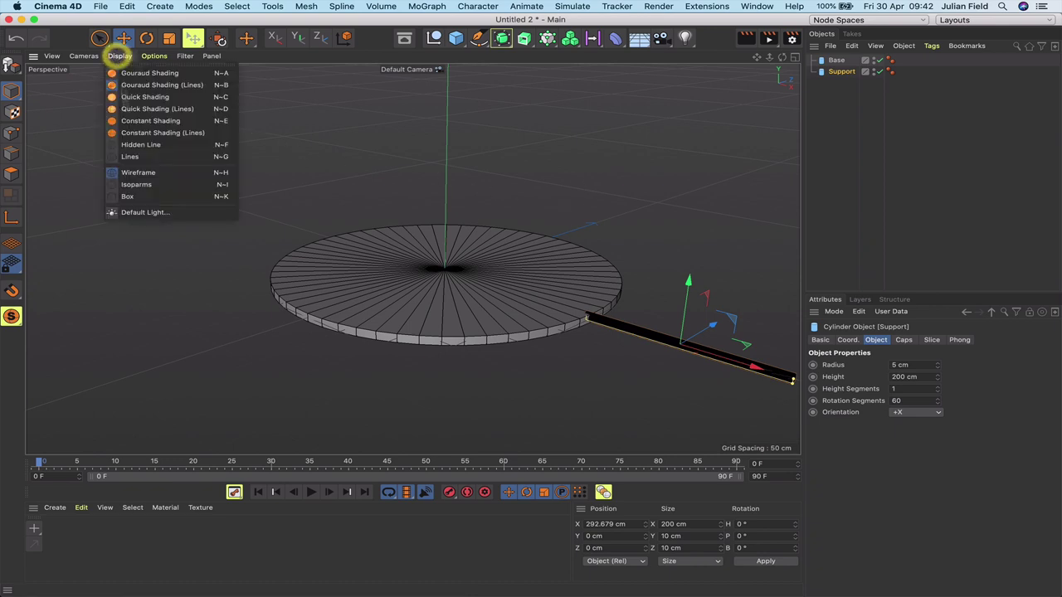
pyautogui.click(138, 185)
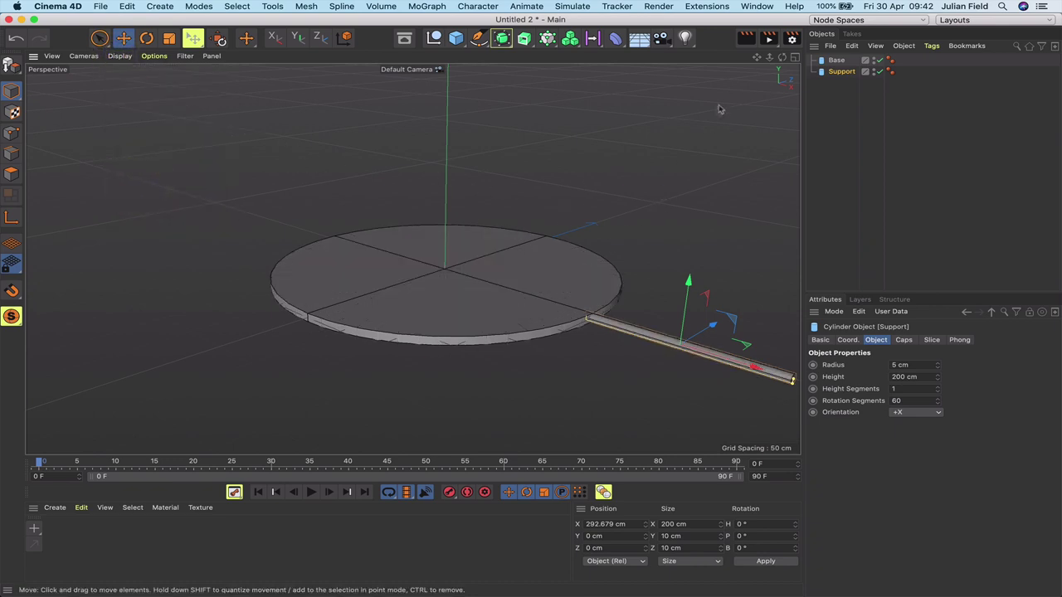
pyautogui.moveTo(757, 58); pyautogui.dragTo(726, 90)
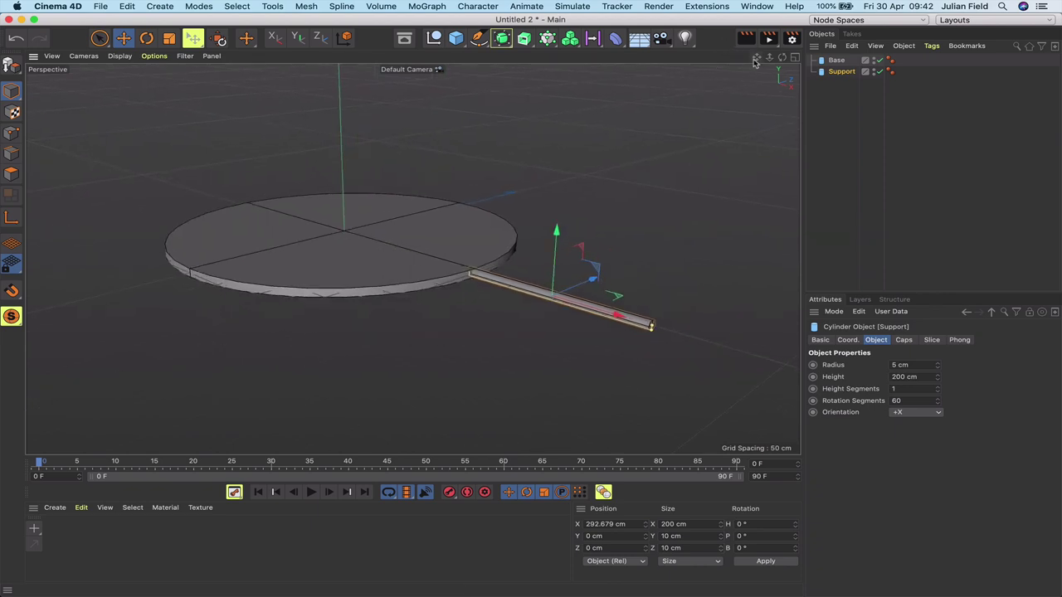
pyautogui.moveTo(844, 74); pyautogui.dragTo(838, 63)
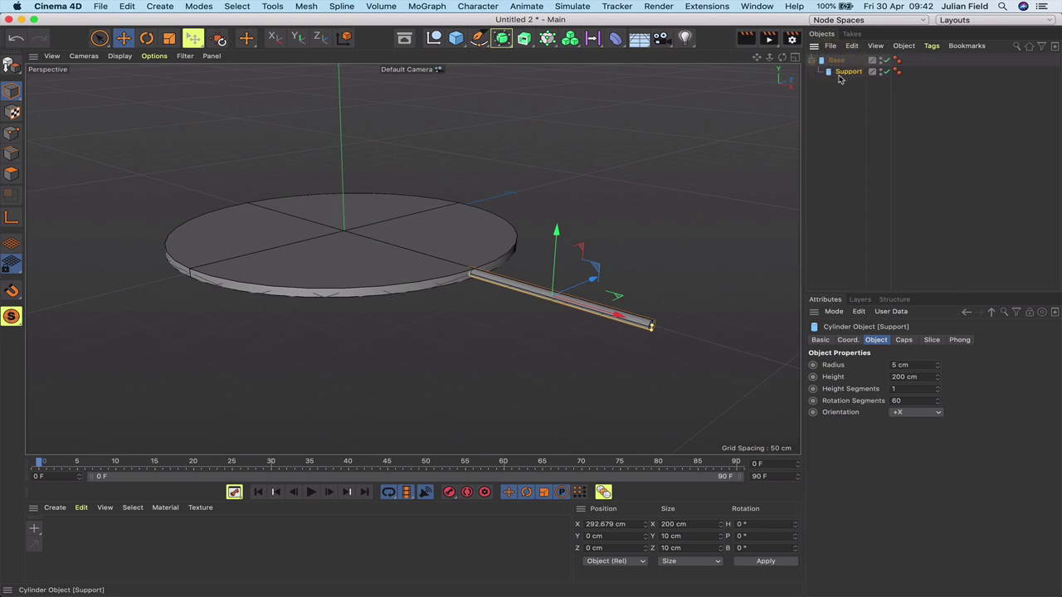
# Add a cube with a Z size of 2 cm and move it along X to about 364 cm, over the Support rod's outer end.
pyautogui.click(455, 38)
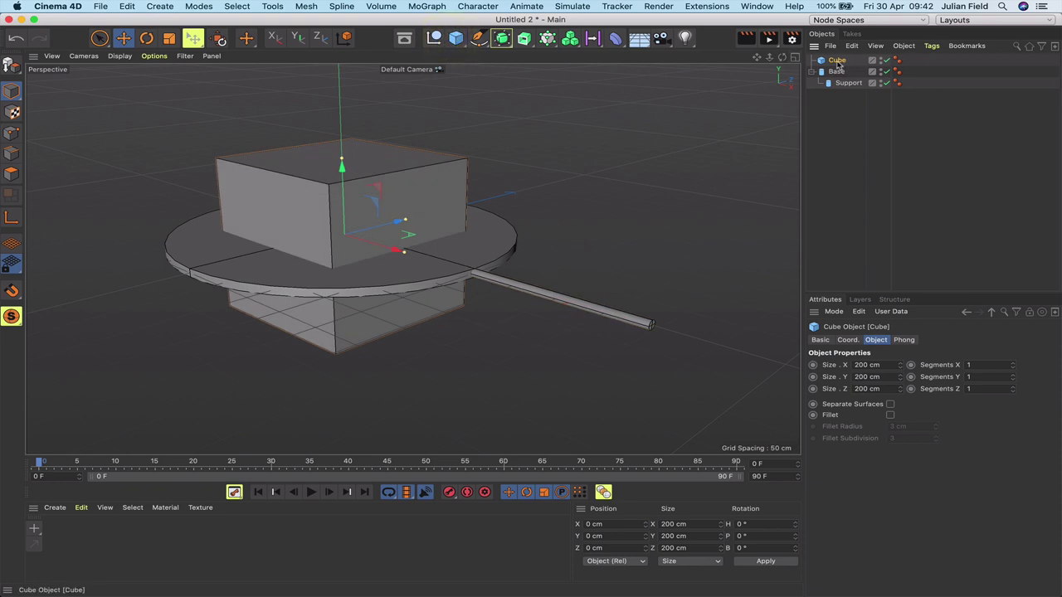
pyautogui.click(869, 388)
pyautogui.write('2cm')
pyautogui.press('Return')
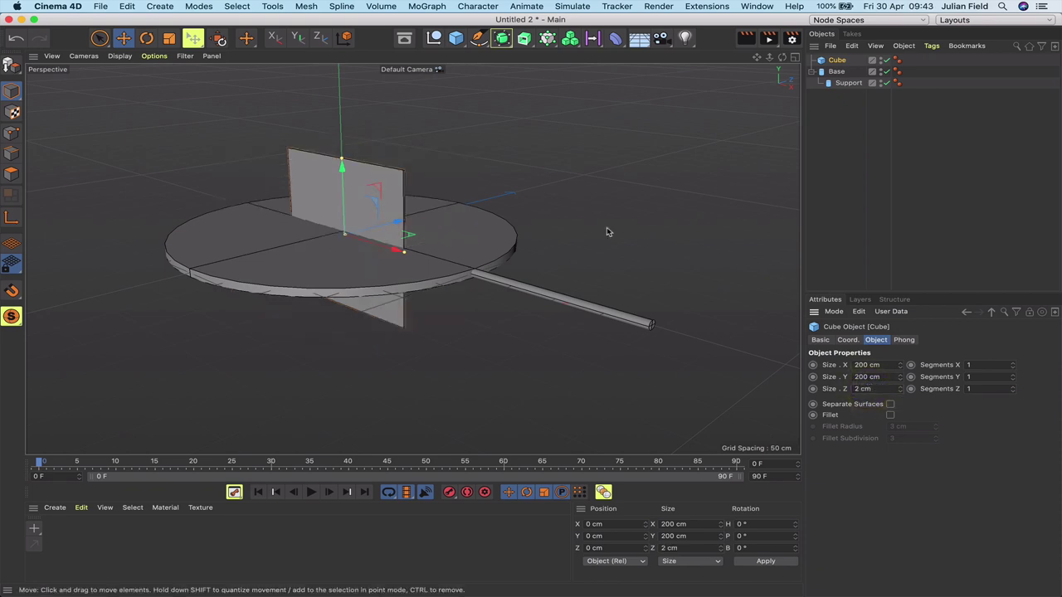
pyautogui.moveTo(397, 245); pyautogui.dragTo(683, 357)
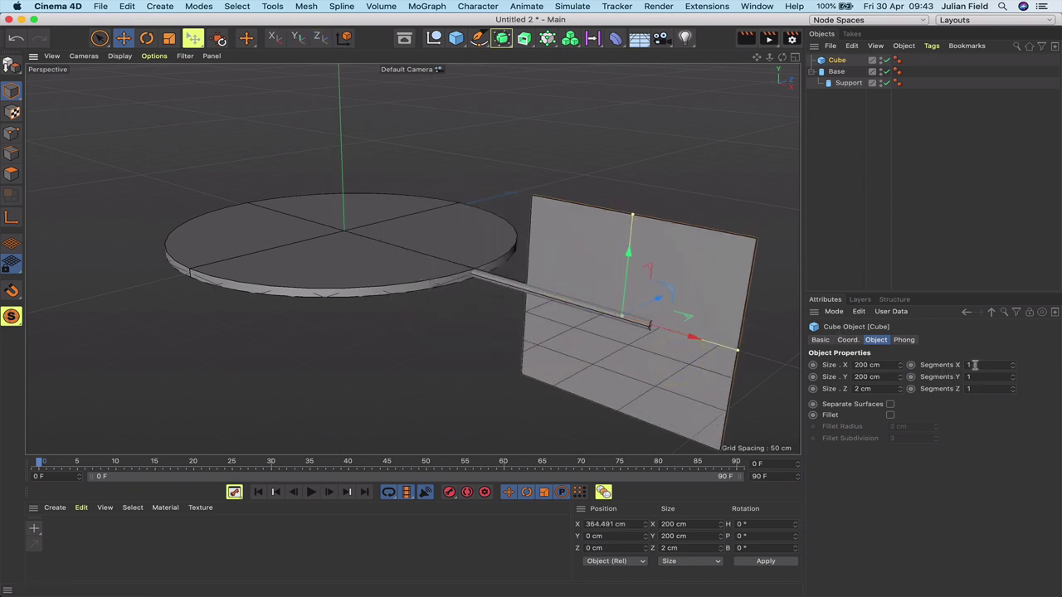
# Give the thin cube 2 segments in X and make it editable in point mode.
pyautogui.moveTo(975, 365); pyautogui.dragTo(932, 364)
pyautogui.write('2')
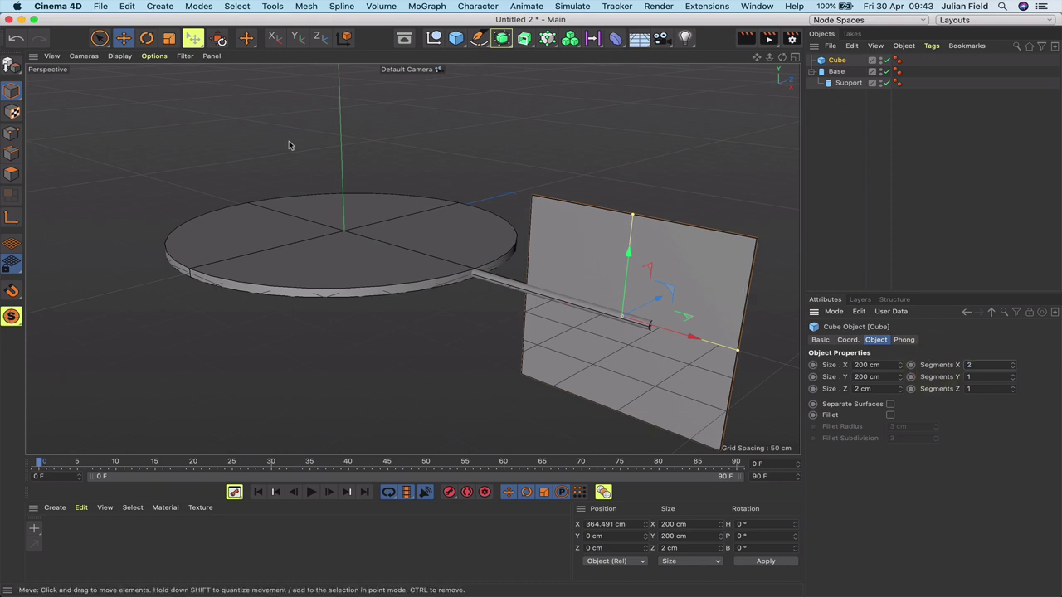
pyautogui.click(15, 132)
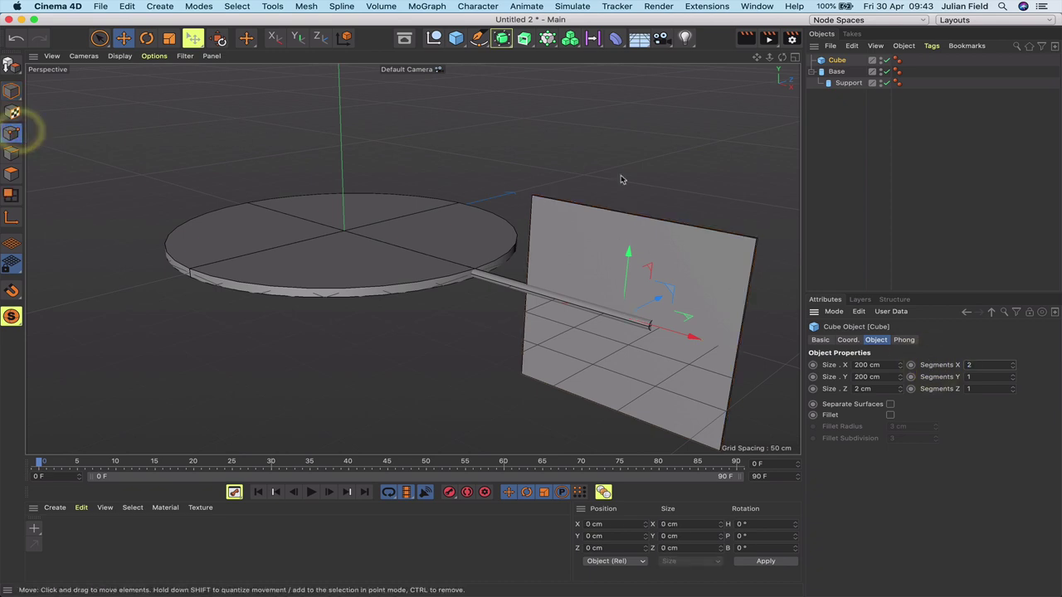
pyautogui.click(838, 61)
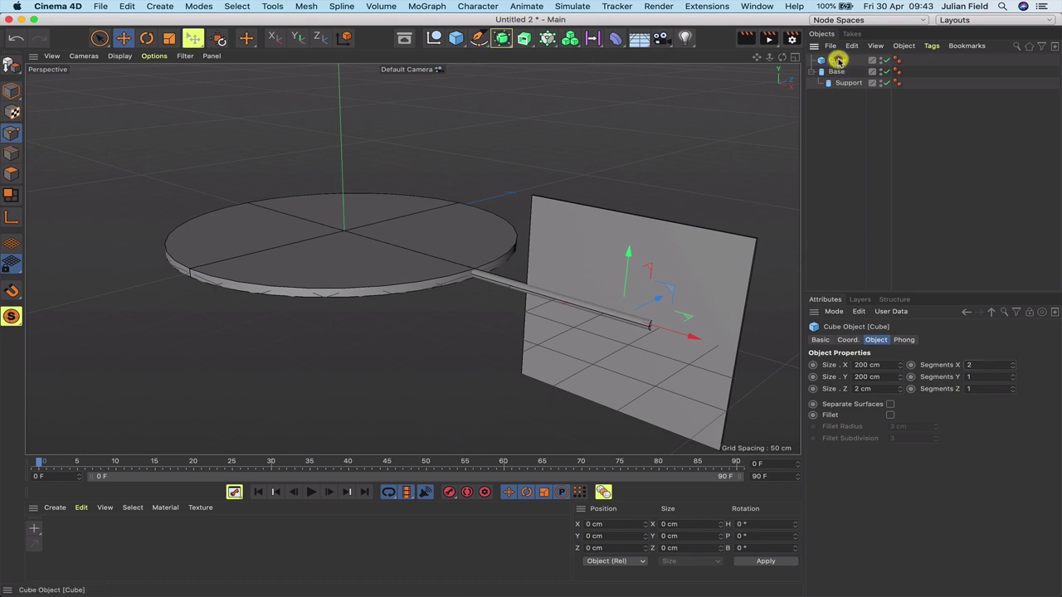
pyautogui.press('c')
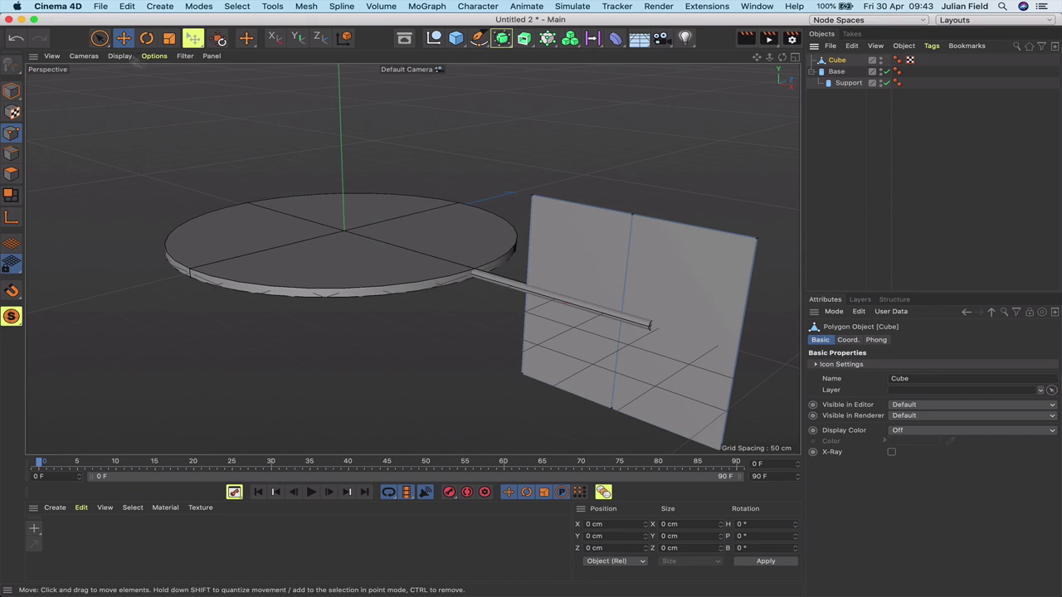
# Lower the panel's two upper corner points nearest the disc to about -13 cm in Y.
pyautogui.press('9')
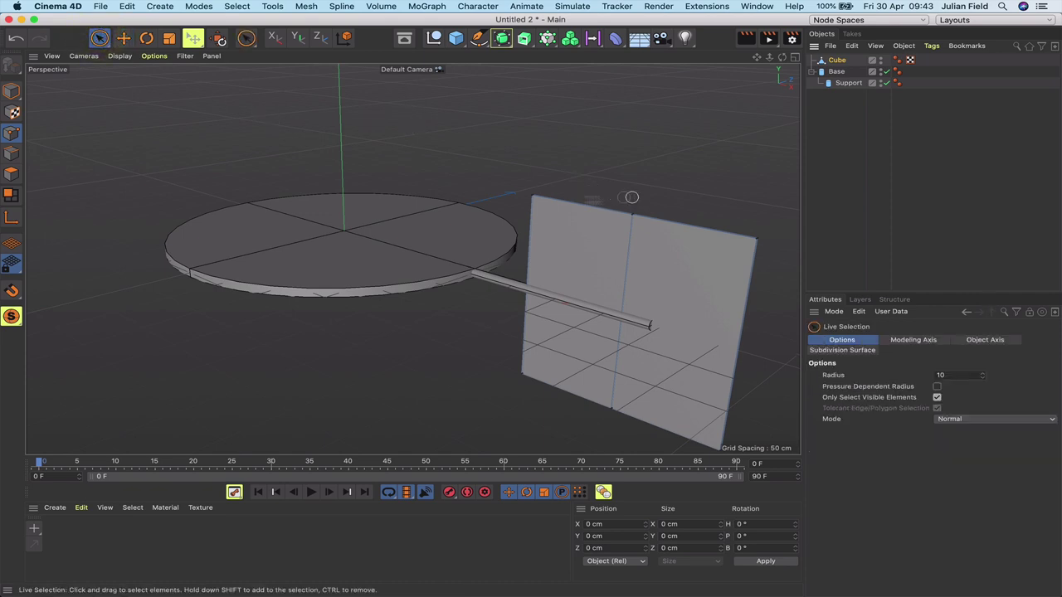
pyautogui.click(535, 194)
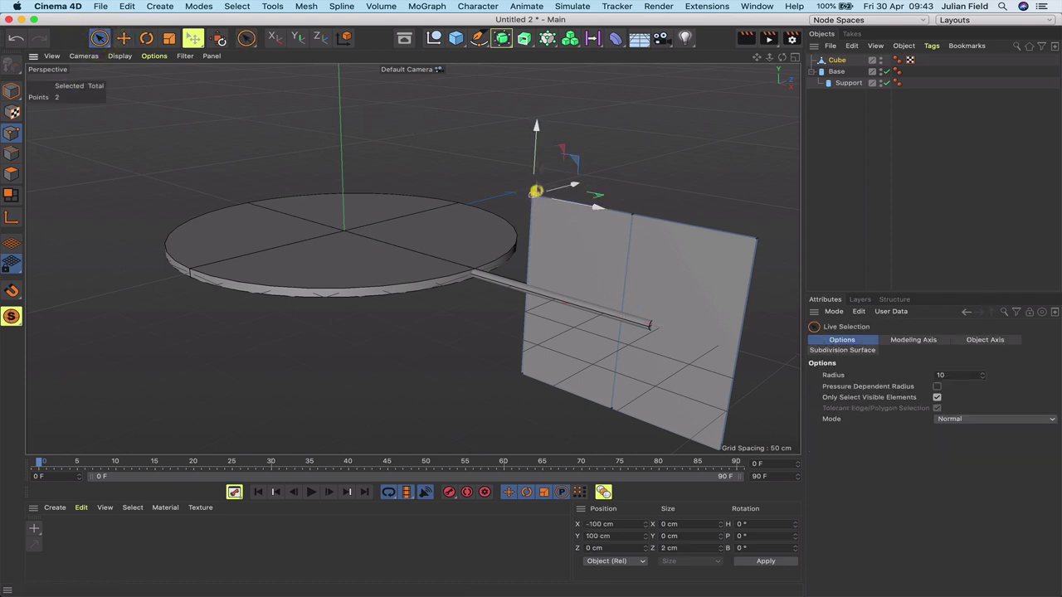
pyautogui.moveTo(537, 133); pyautogui.dragTo(521, 237)
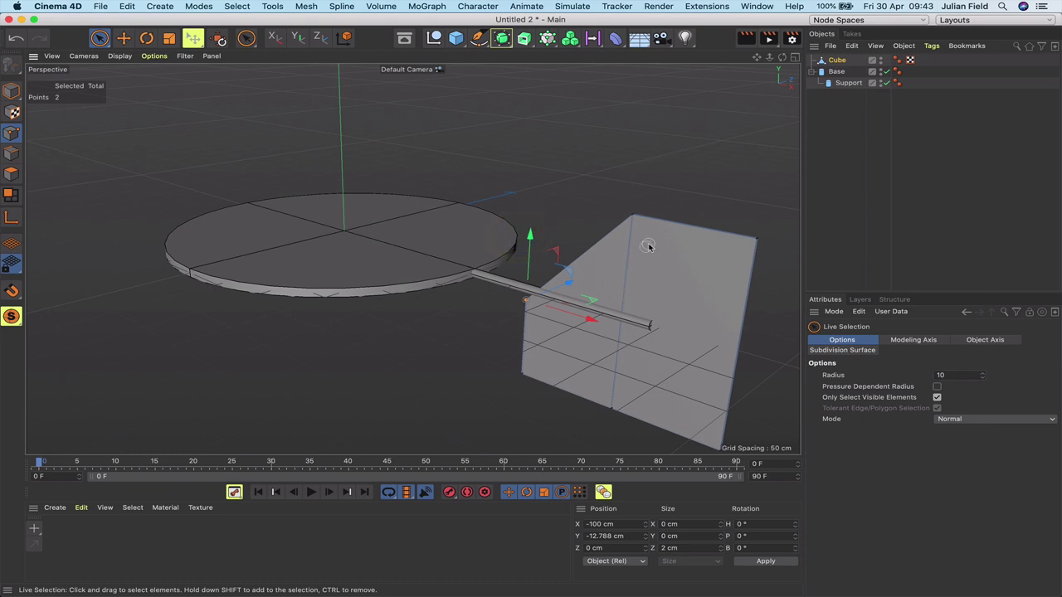
# Rename the edited Cube object as Vane.
pyautogui.doubleClick(836, 61)
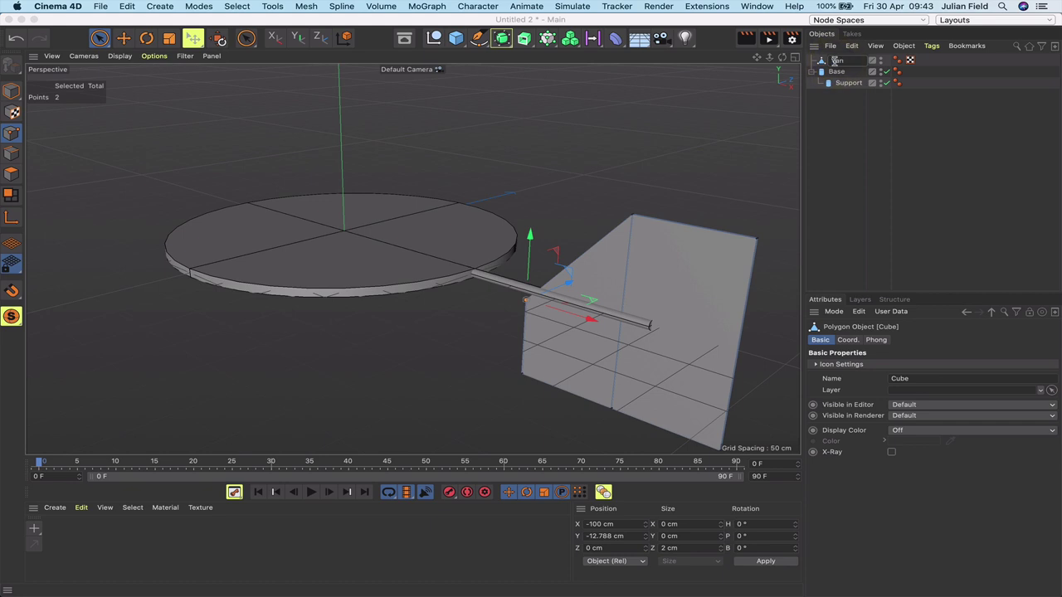
pyautogui.write('Vane')
pyautogui.press('Return')
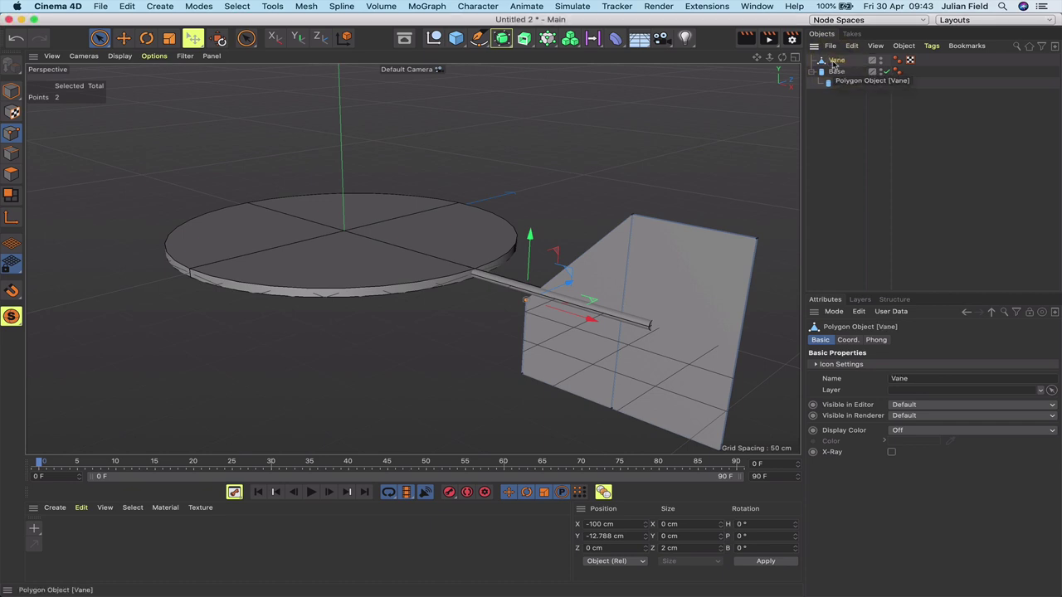
# Make the Vane a child of Base, raise it to about 103 cm in Y and shift it to about 392 cm in X.
pyautogui.moveTo(834, 62); pyautogui.dragTo(839, 91)
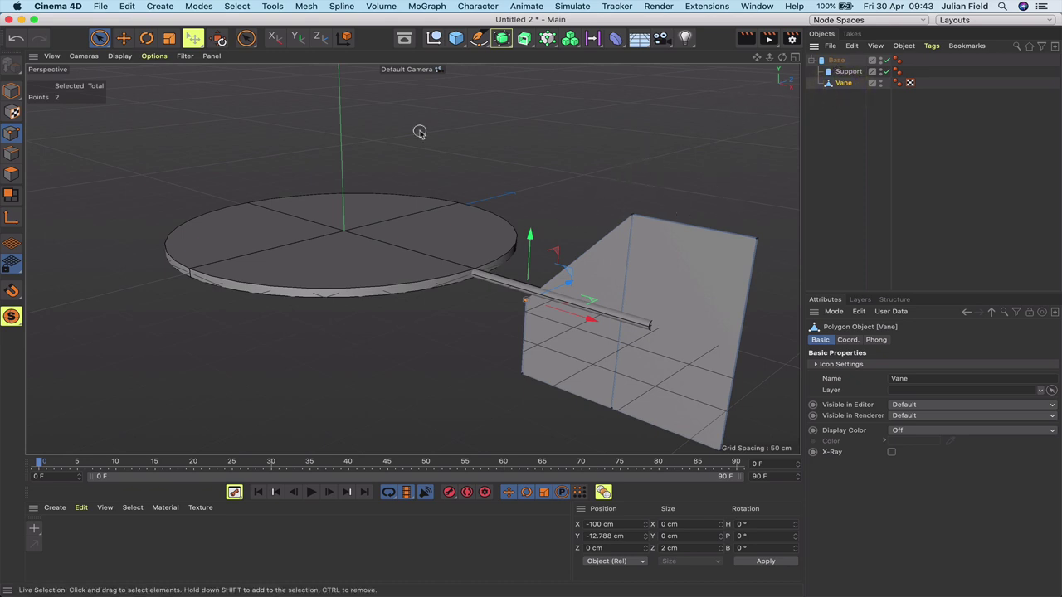
pyautogui.click(12, 91)
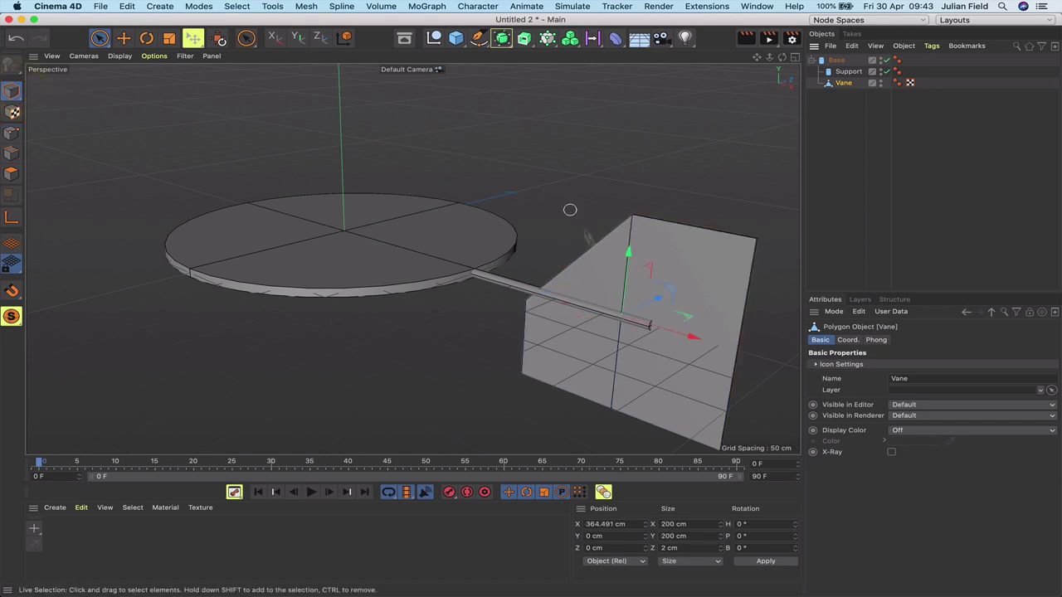
pyautogui.moveTo(627, 258); pyautogui.dragTo(636, 147)
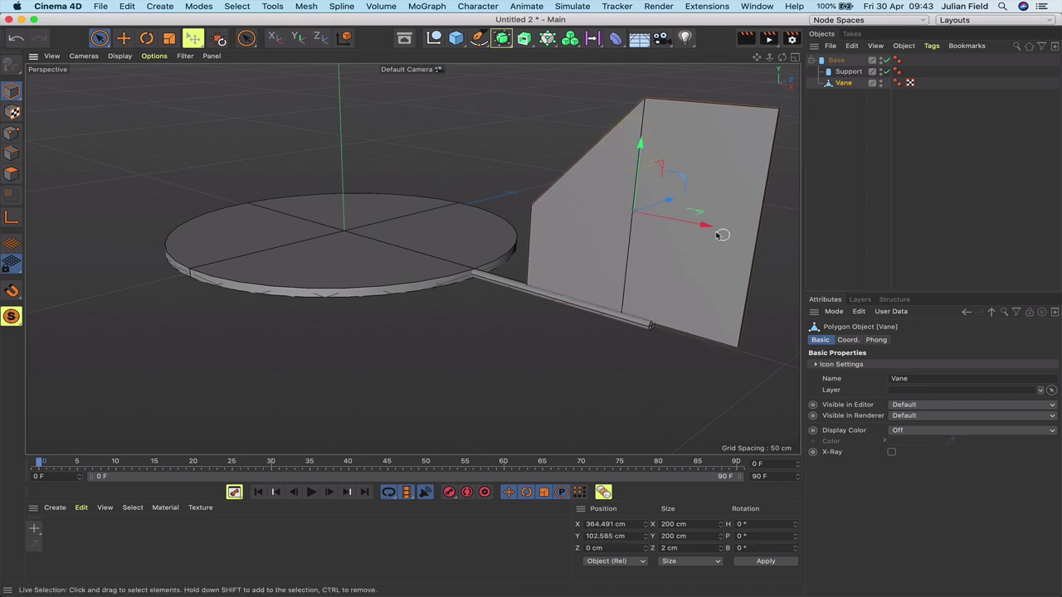
pyautogui.moveTo(723, 233); pyautogui.dragTo(732, 243)
pyautogui.keyDown('alt'); pyautogui.moveTo(415, 256); pyautogui.dragTo(413, 258); pyautogui.keyUp('alt')
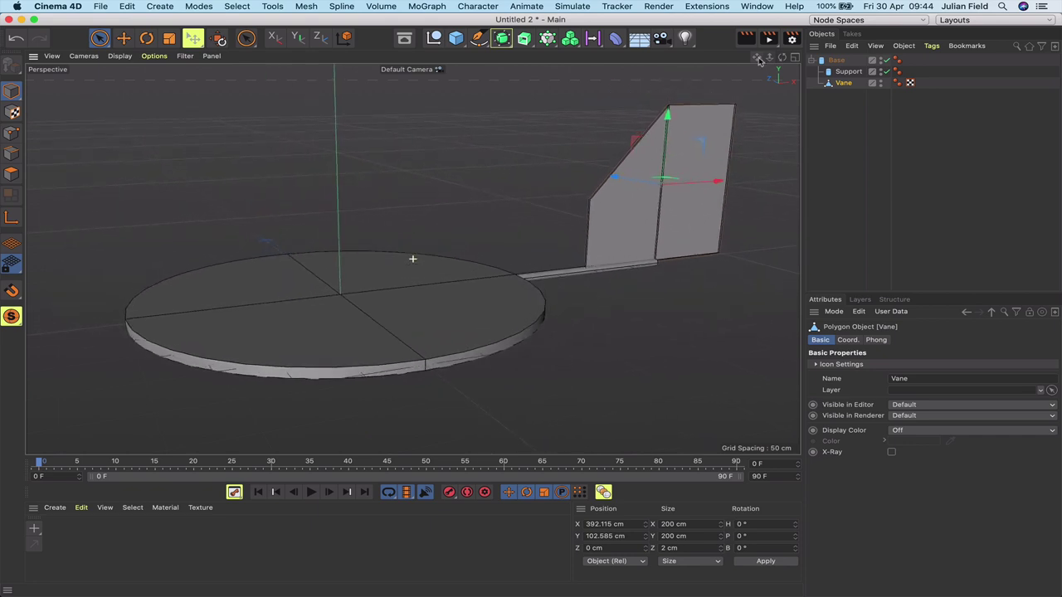
# Group the Base hierarchy under a null, name it WeatherVane and expand it to show its children.
pyautogui.click(836, 63)
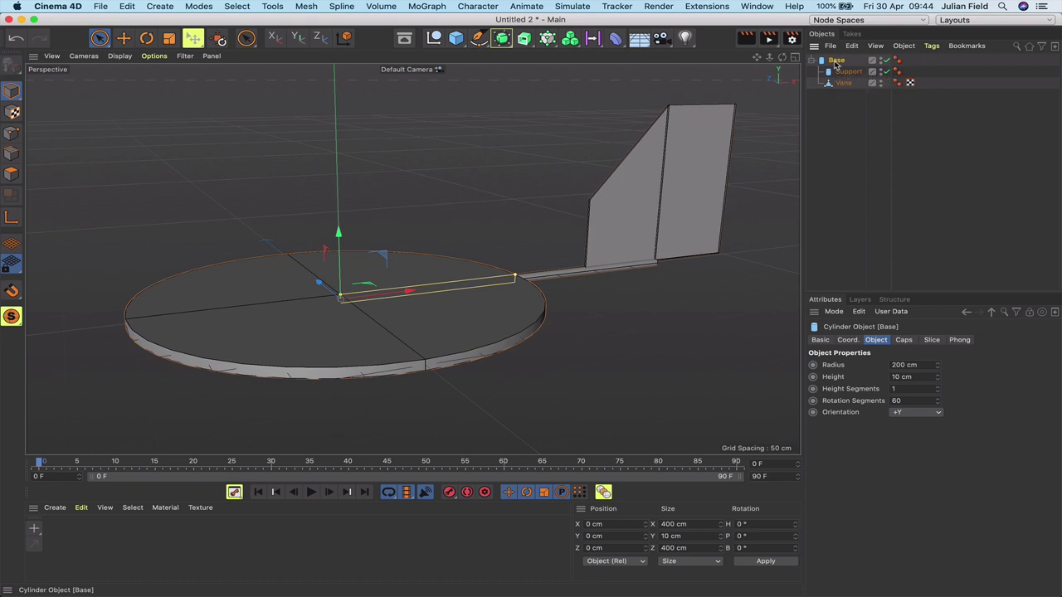
pyautogui.hotkey('alt', 'g')
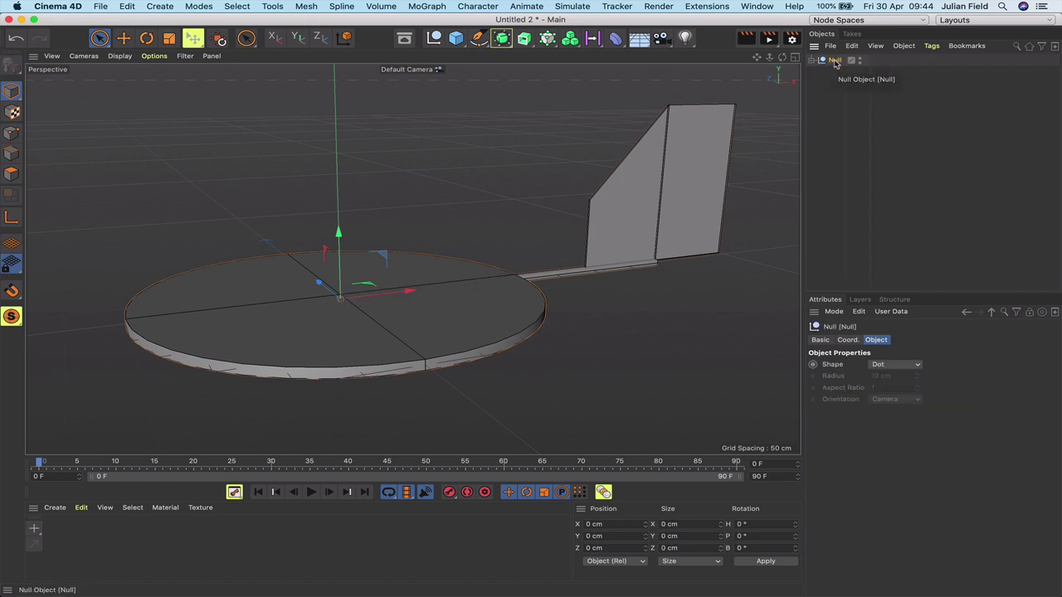
pyautogui.doubleClick(834, 61)
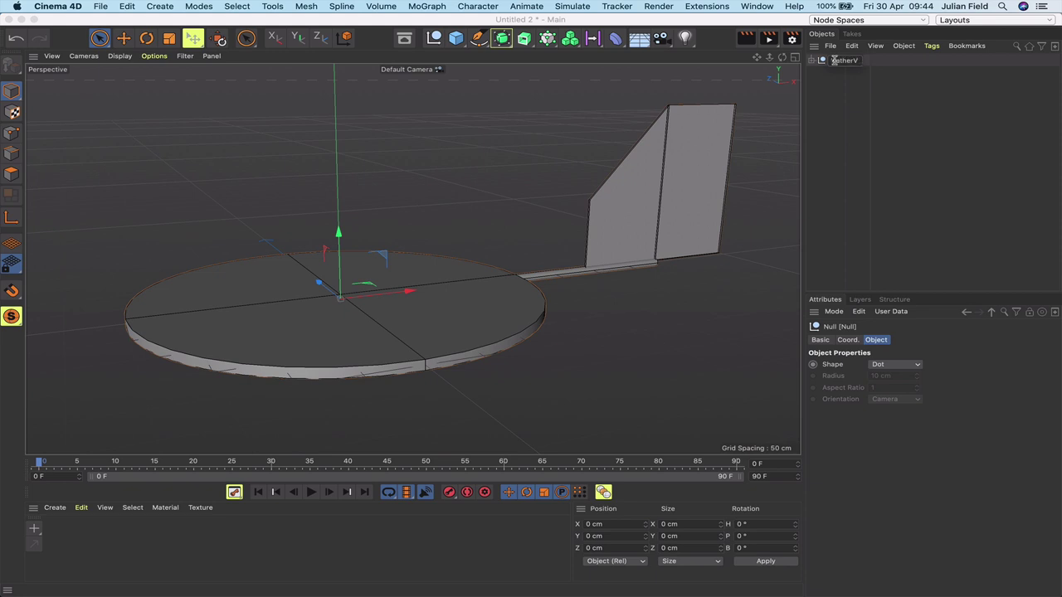
pyautogui.press('Return')
pyautogui.click(813, 59)
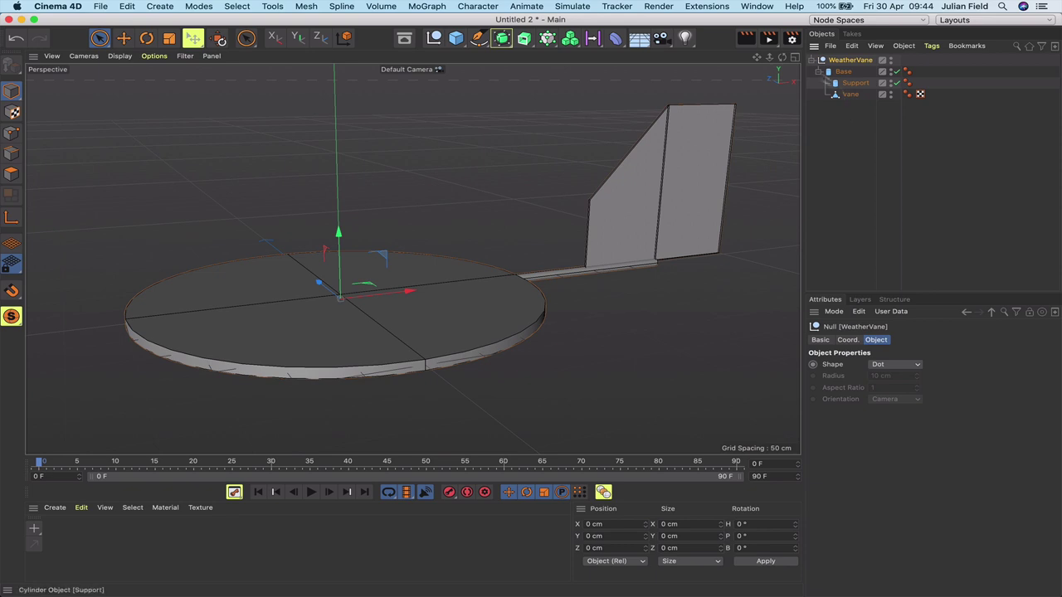
# Add a rectangle spline in the right view, lying in the ZY plane.
pyautogui.moveTo(782, 57); pyautogui.dragTo(802, 70)
pyautogui.moveTo(757, 58); pyautogui.dragTo(722, 60, button='right')
pyautogui.moveTo(782, 58); pyautogui.dragTo(755, 58)
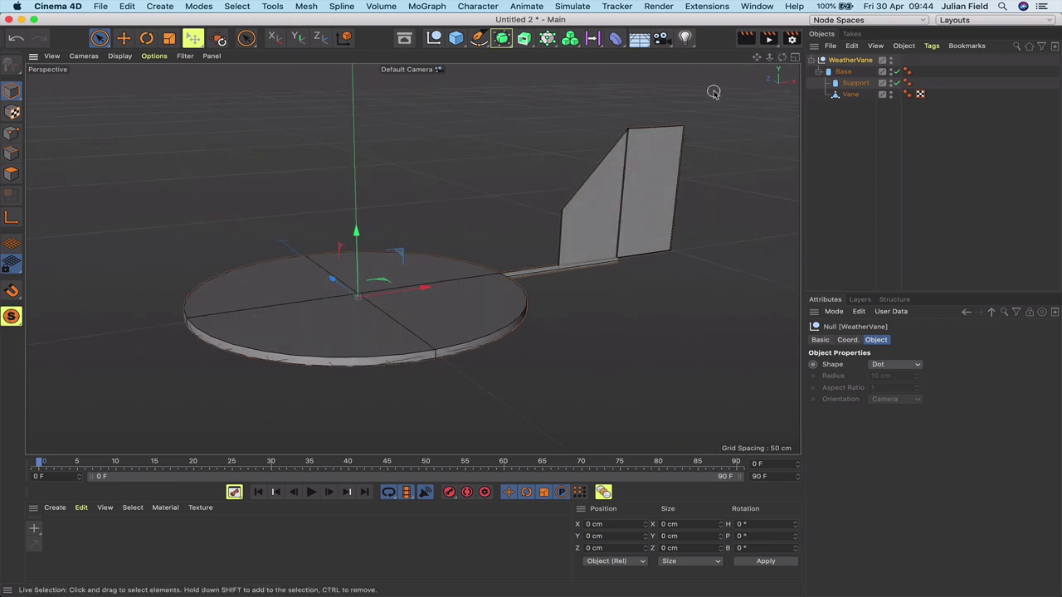
pyautogui.press('F3')
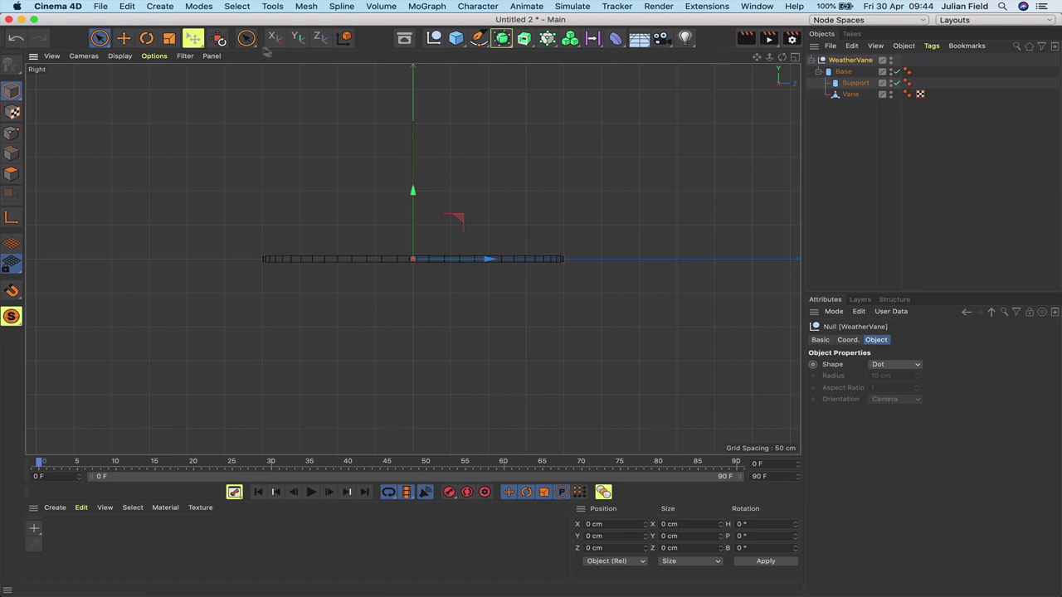
pyautogui.click(479, 37)
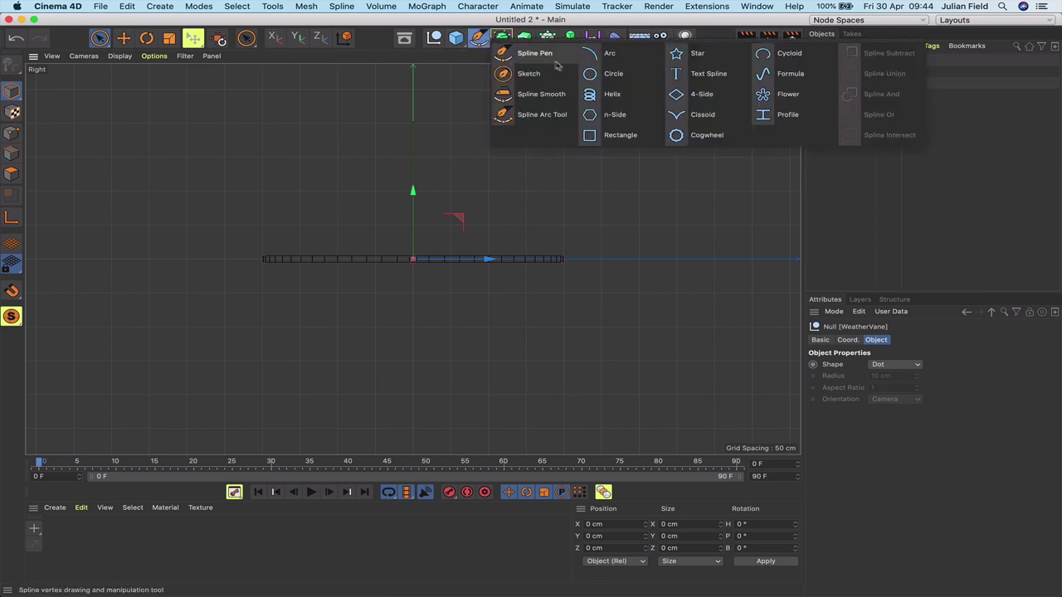
pyautogui.click(617, 141)
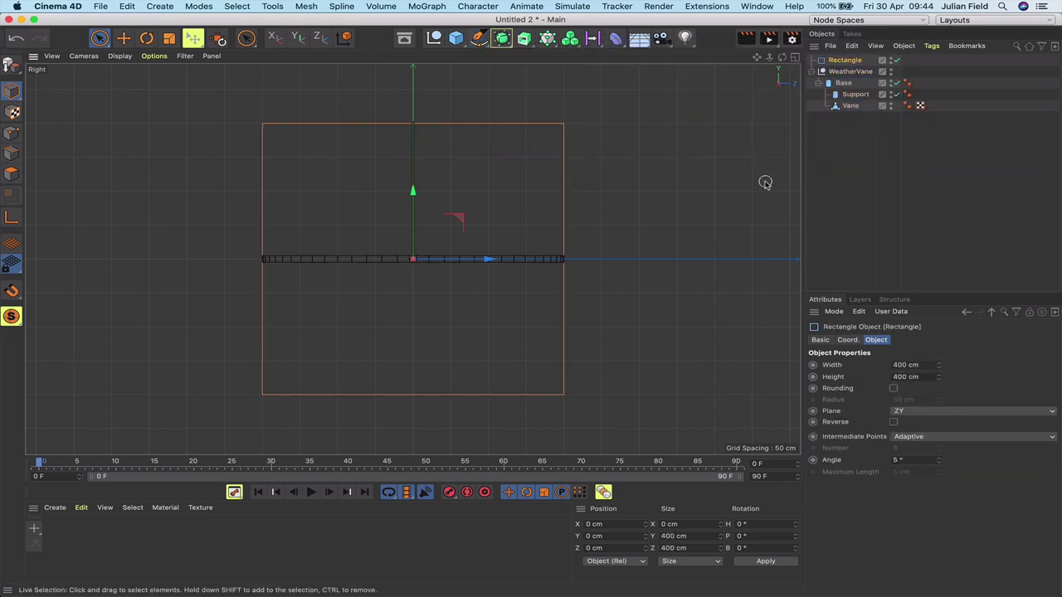
# Set the rectangle spline's width to 20 cm and its height to 100 cm.
pyautogui.doubleClick(903, 365)
pyautogui.write('100')
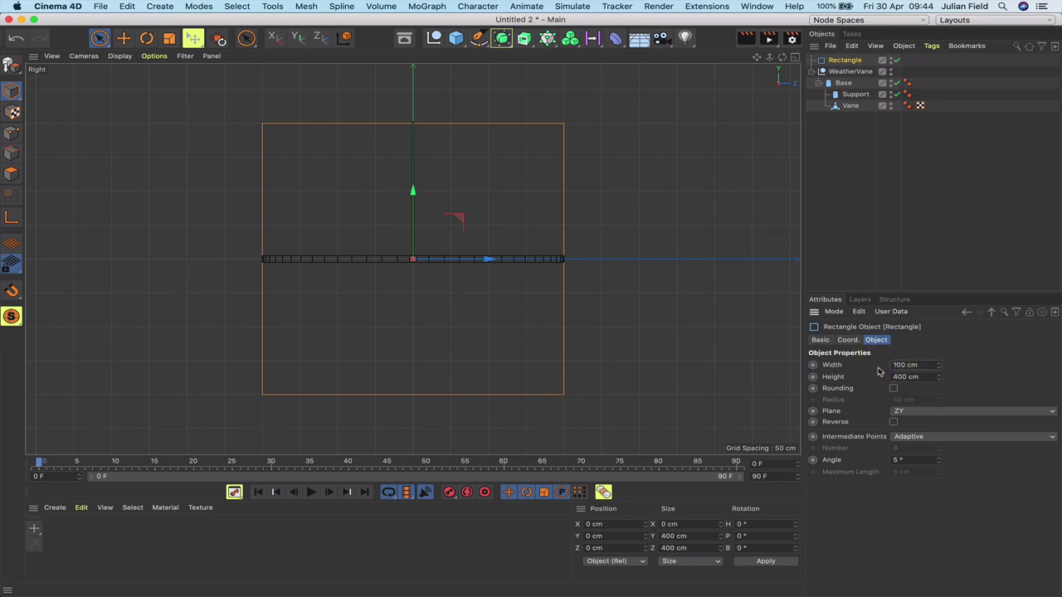
pyautogui.press('Return')
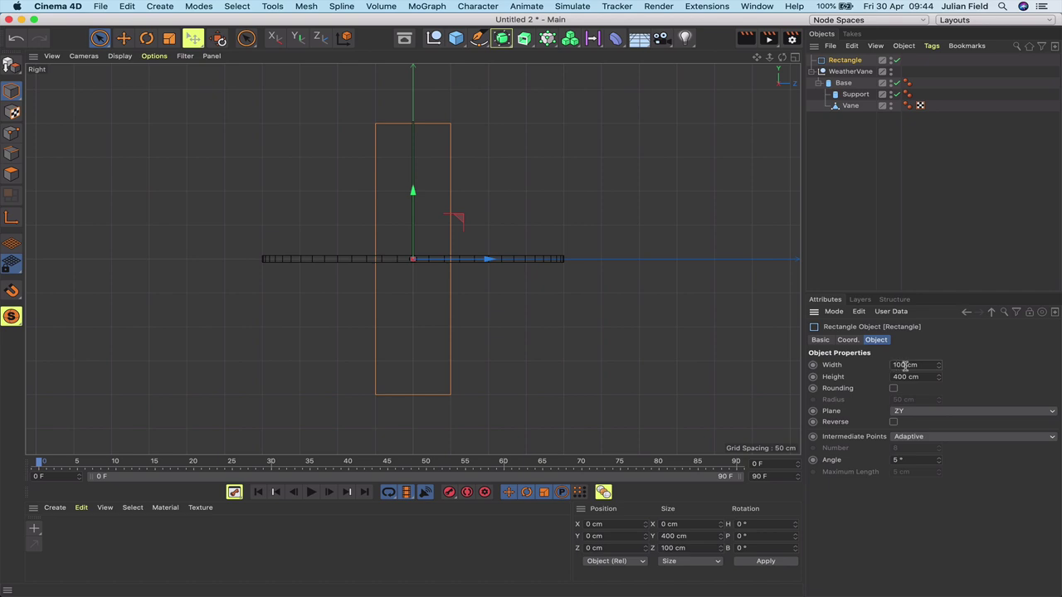
pyautogui.click(863, 367)
pyautogui.press('Return')
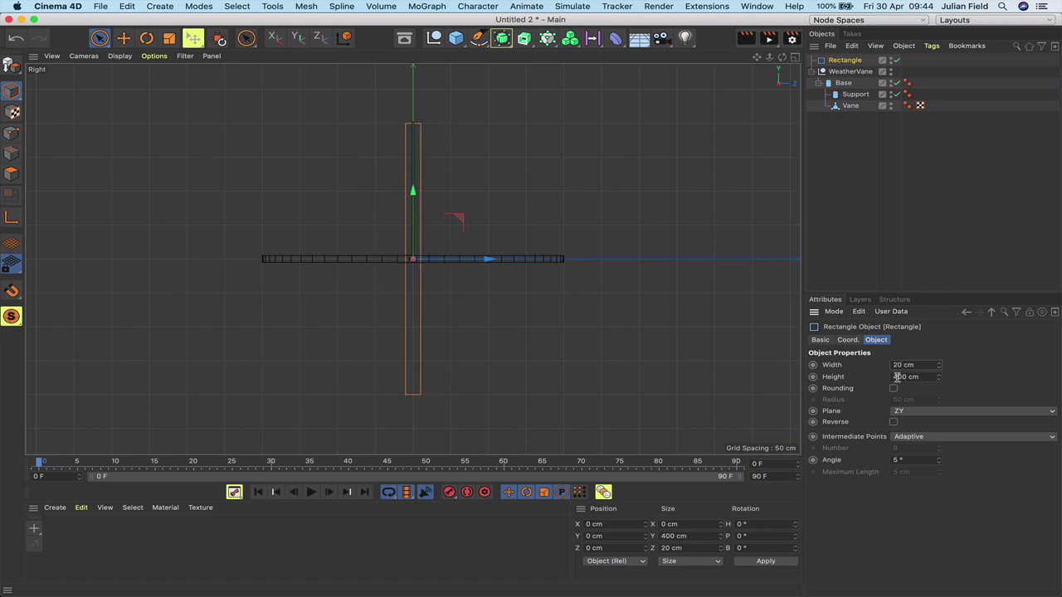
pyautogui.click(873, 380)
pyautogui.write('100')
pyautogui.press('Return')
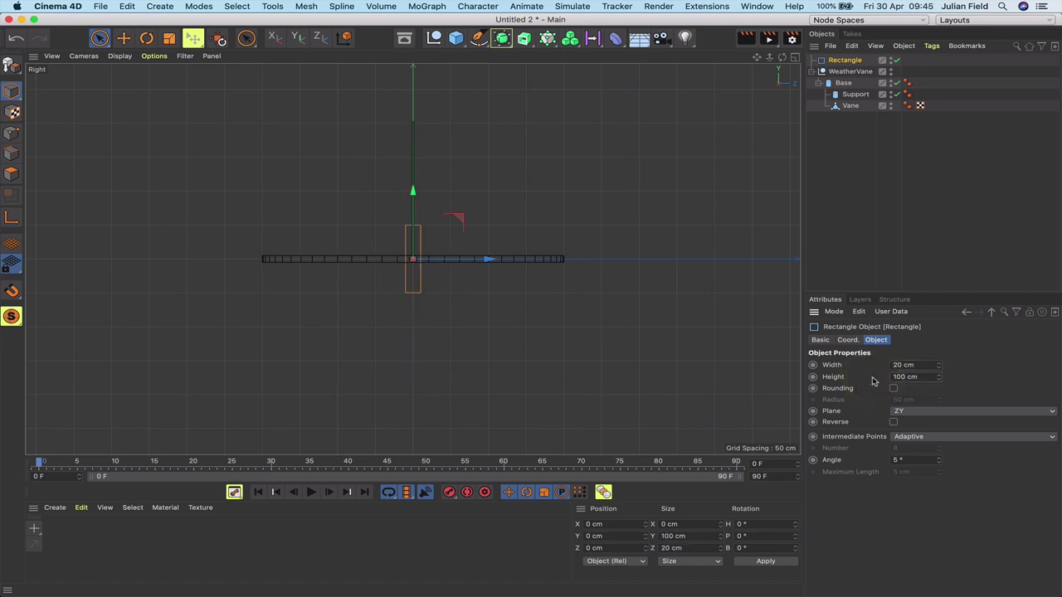
# Raise the rectangle spline to about 87 cm in Y and round its corners with a 10 cm radius.
pyautogui.moveTo(413, 195); pyautogui.dragTo(412, 136)
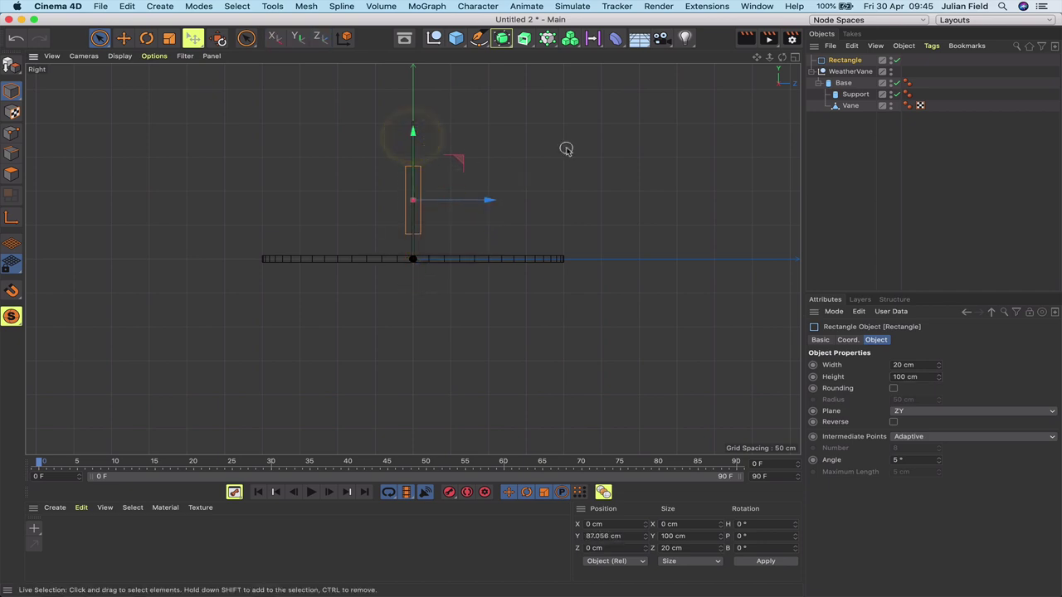
pyautogui.press('o')
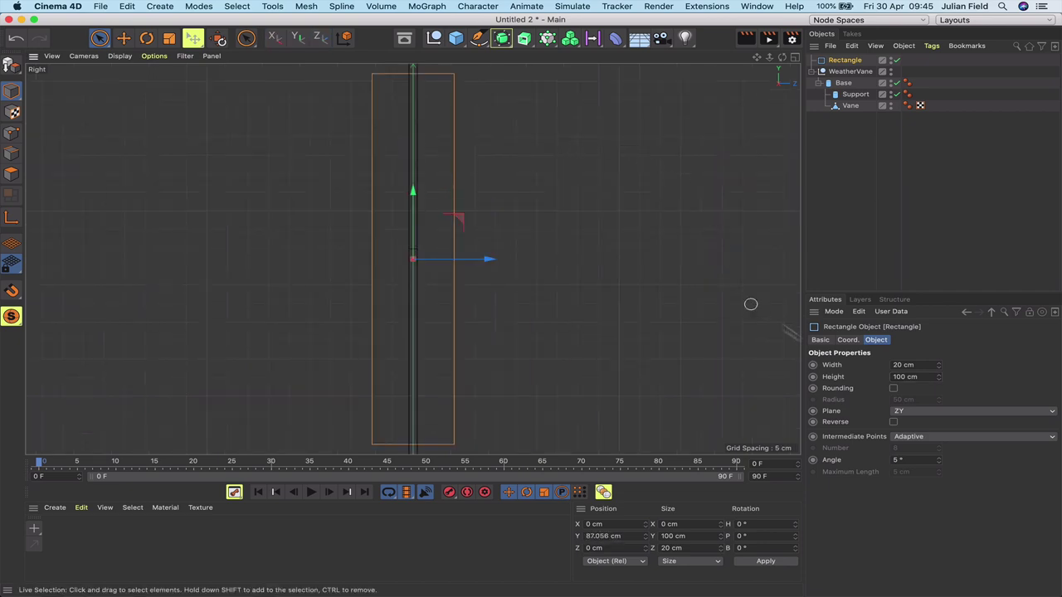
pyautogui.click(894, 390)
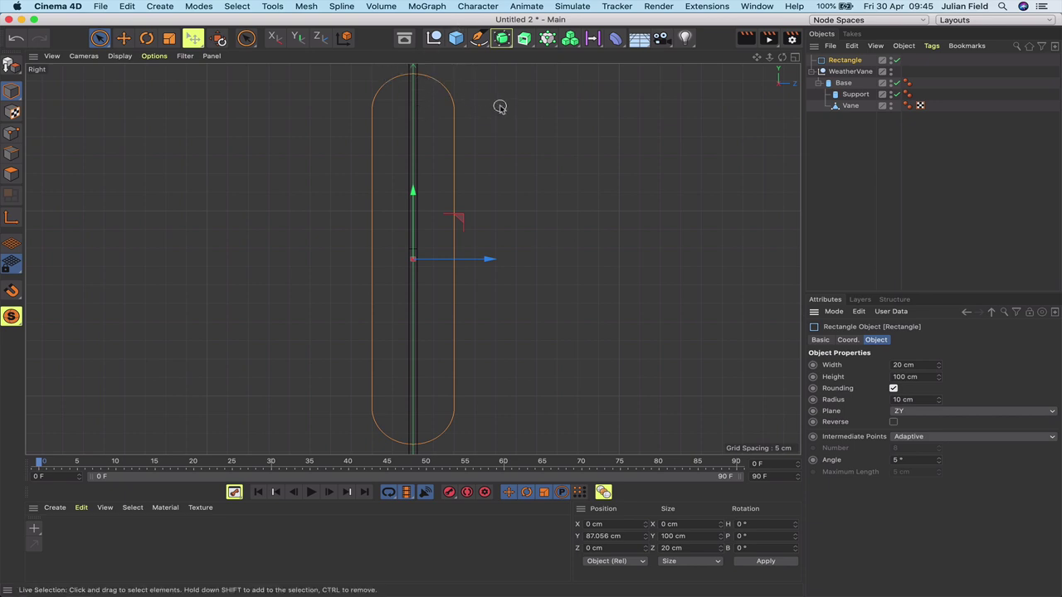
# Add a circle spline as a child of the Rectangle and set its relative Y position to 0 cm.
pyautogui.click(478, 44)
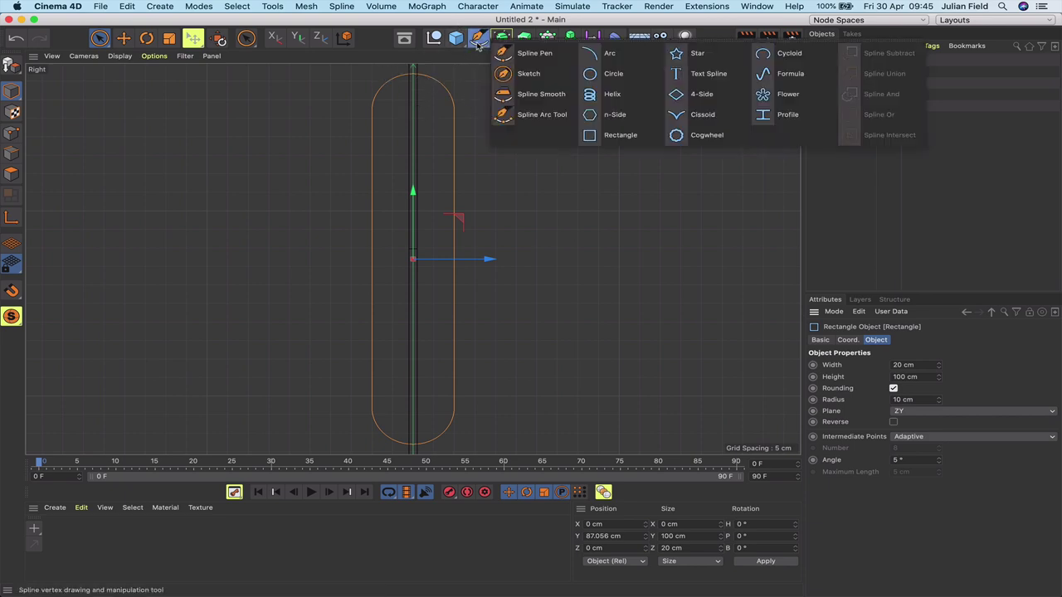
pyautogui.click(584, 71)
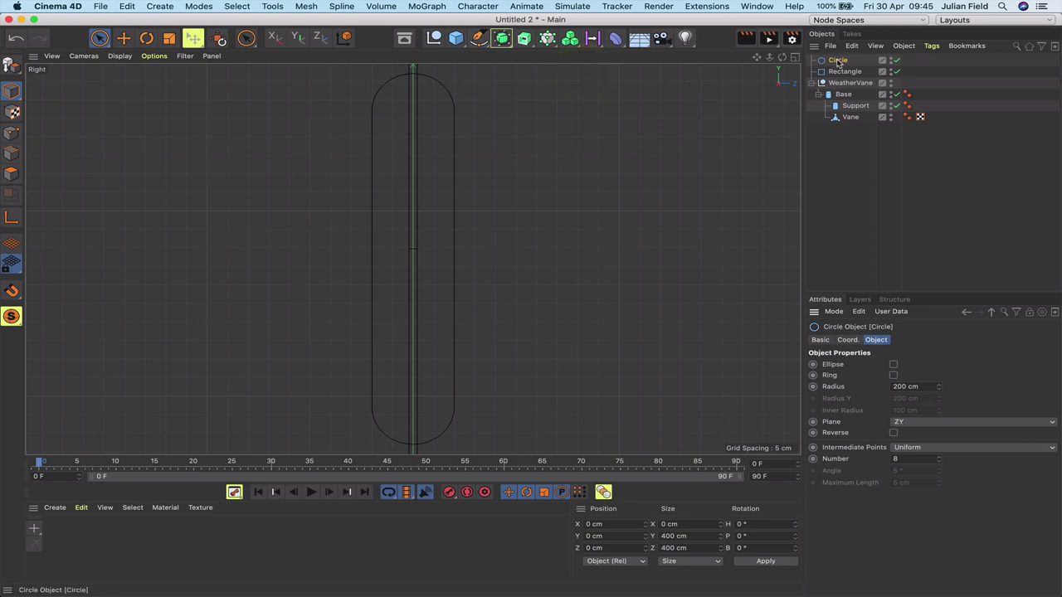
pyautogui.moveTo(838, 62); pyautogui.dragTo(844, 72)
pyautogui.moveTo(612, 537); pyautogui.dragTo(546, 537)
pyautogui.write('0')
pyautogui.press('Return')
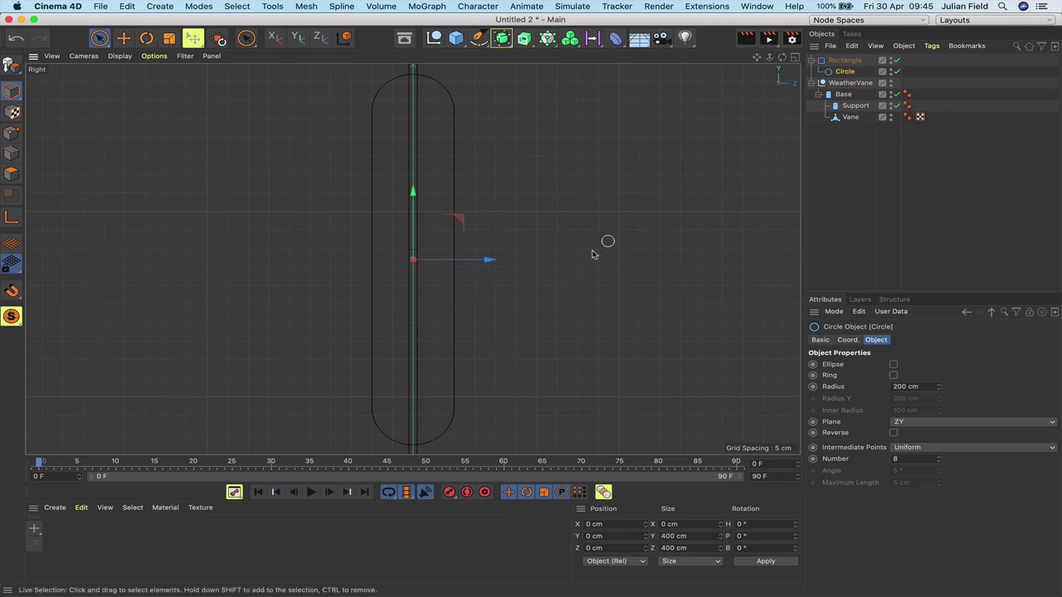
# Keep the circle spline in the ZY plane and set its radius to 4 cm.
pyautogui.click(927, 423)
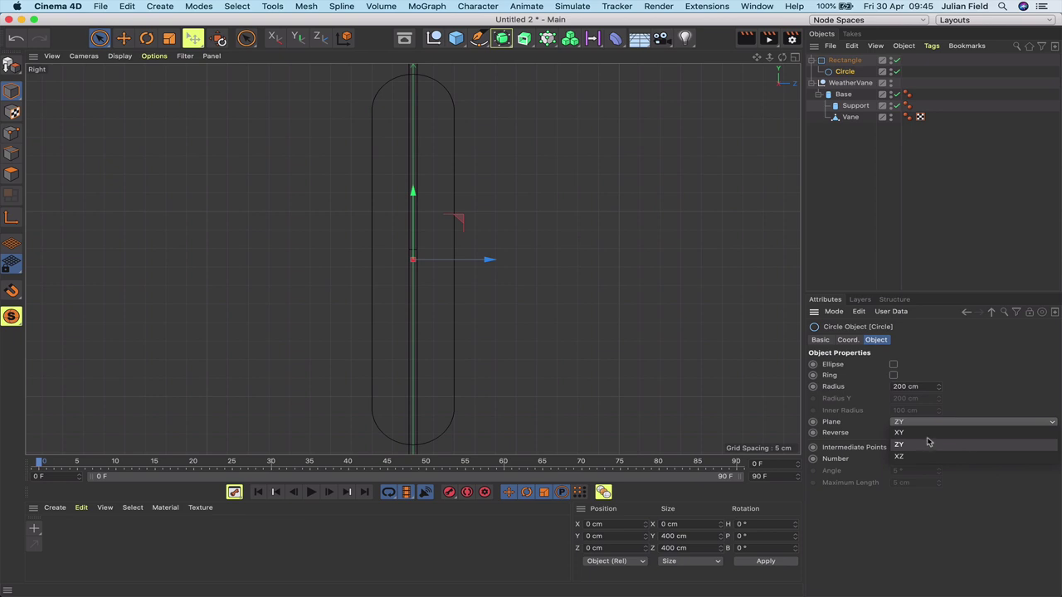
pyautogui.press('Up')
pyautogui.click(924, 433)
pyautogui.click(931, 446)
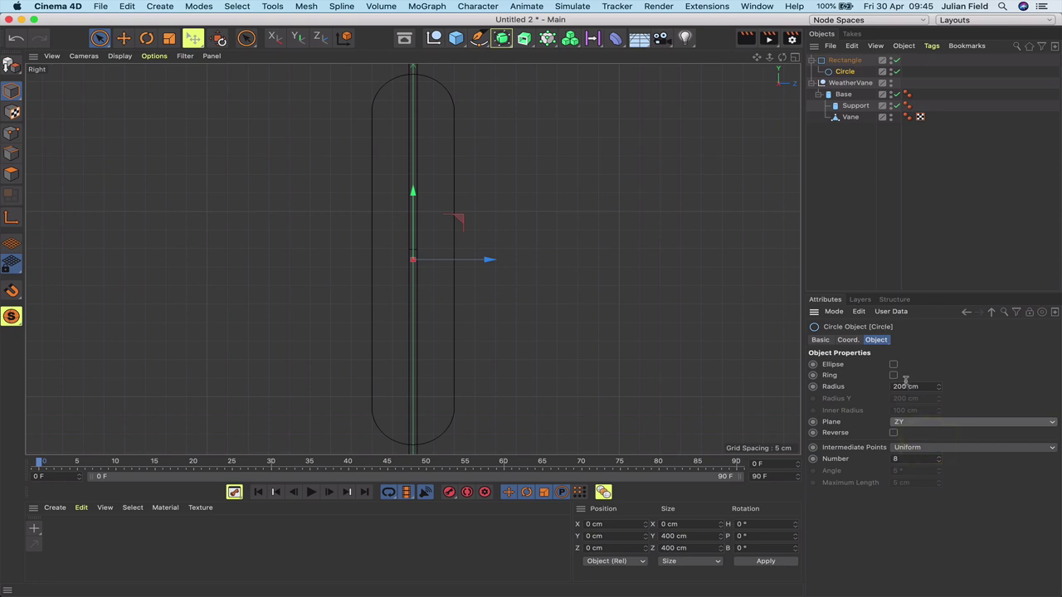
pyautogui.moveTo(906, 387); pyautogui.dragTo(851, 387)
pyautogui.write('4')
pyautogui.press('Return')
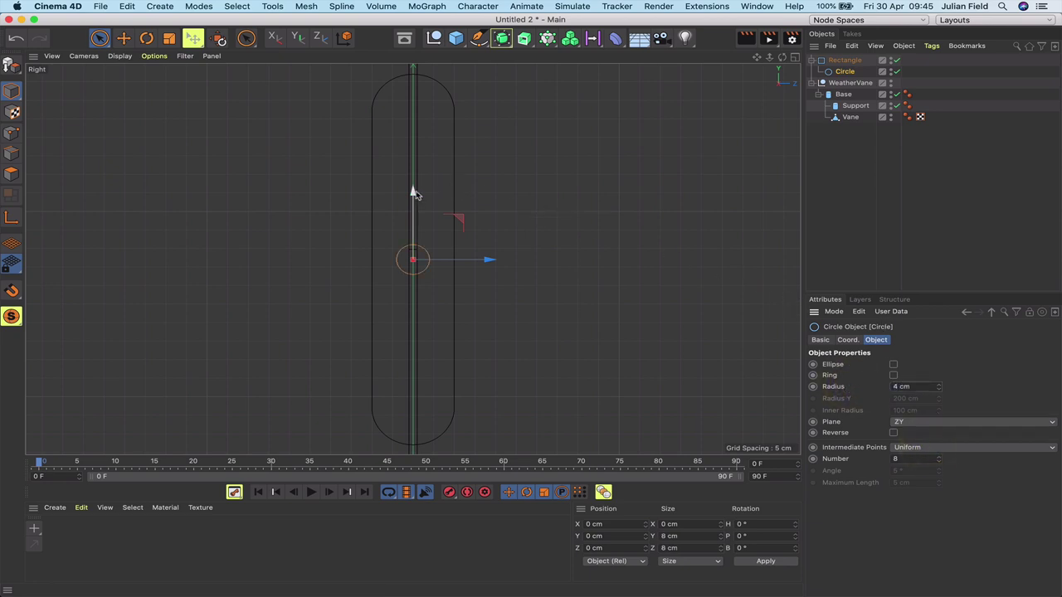
# Move the circle up to about 41 cm in Y inside the rounded rectangle and place a copy at about -41 cm.
pyautogui.moveTo(414, 193); pyautogui.dragTo(414, 42)
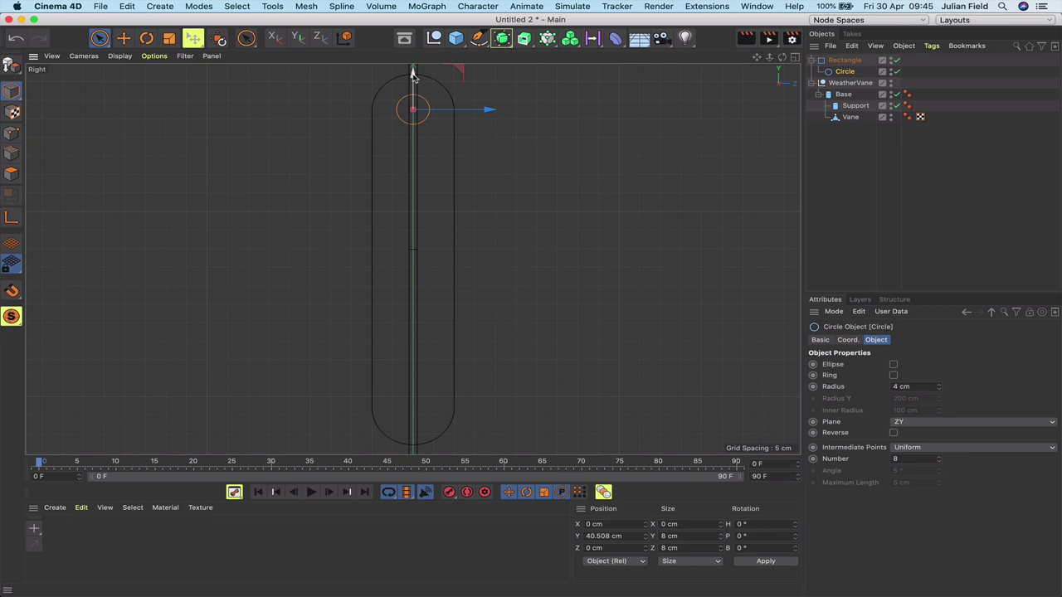
pyautogui.keyDown('ctrl'); pyautogui.moveTo(415, 73); pyautogui.dragTo(402, 379); pyautogui.keyUp('ctrl')
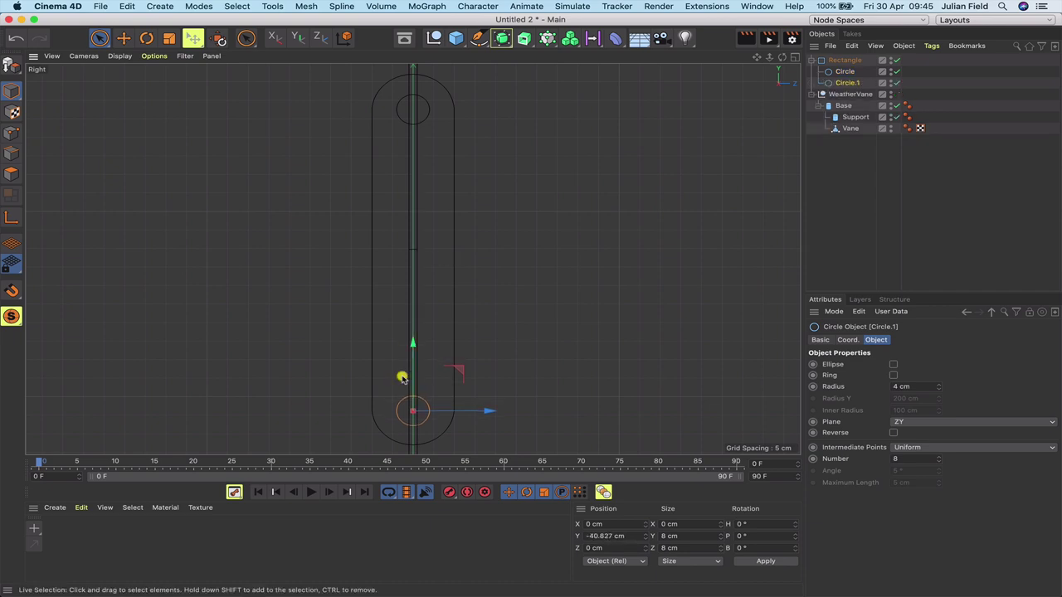
pyautogui.click(845, 72)
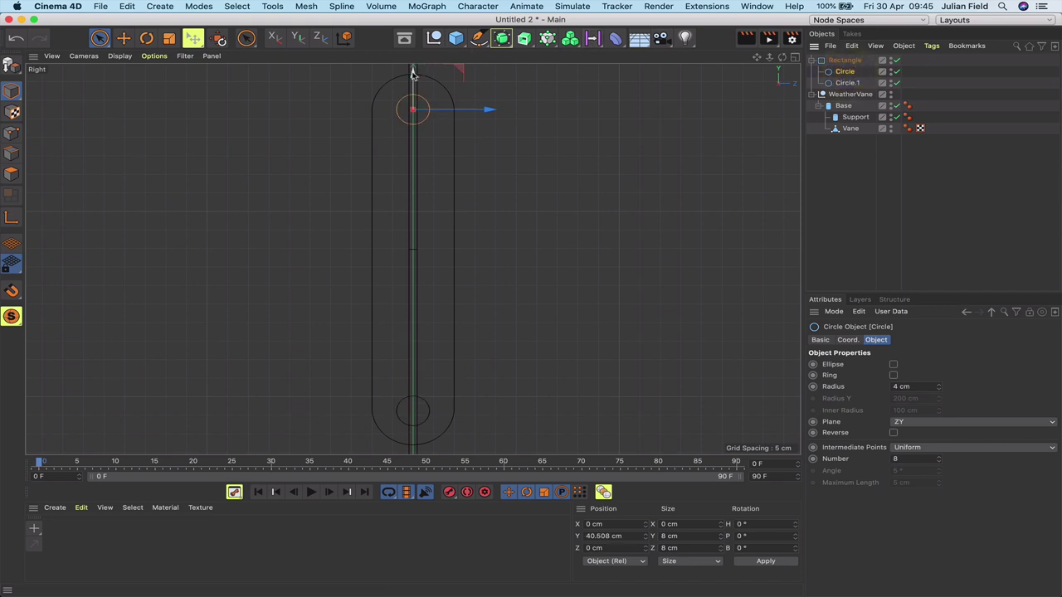
pyautogui.moveTo(414, 75); pyautogui.dragTo(413, 73)
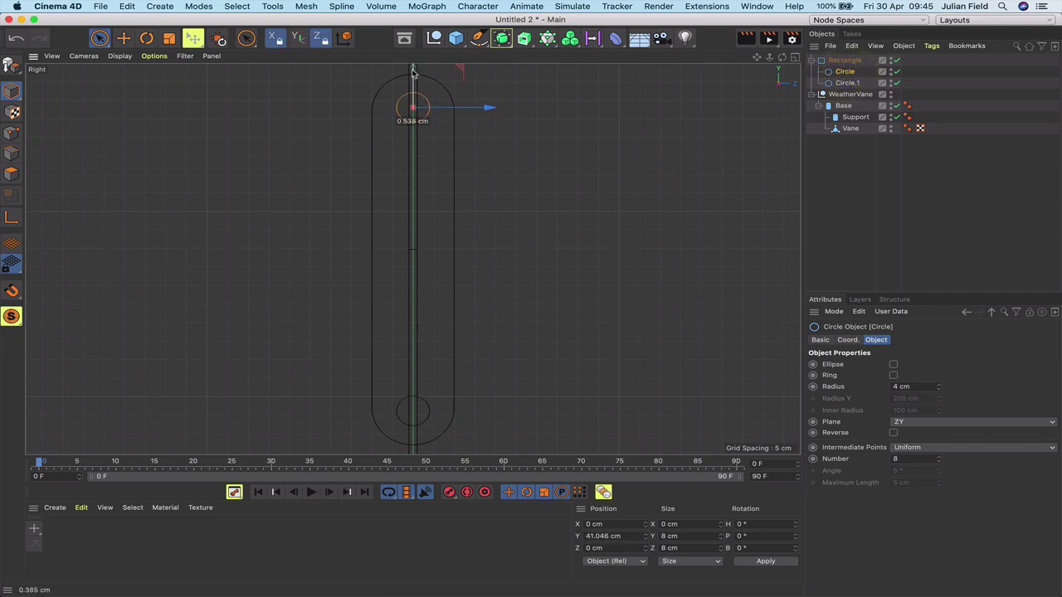
pyautogui.moveTo(413, 73); pyautogui.dragTo(414, 73)
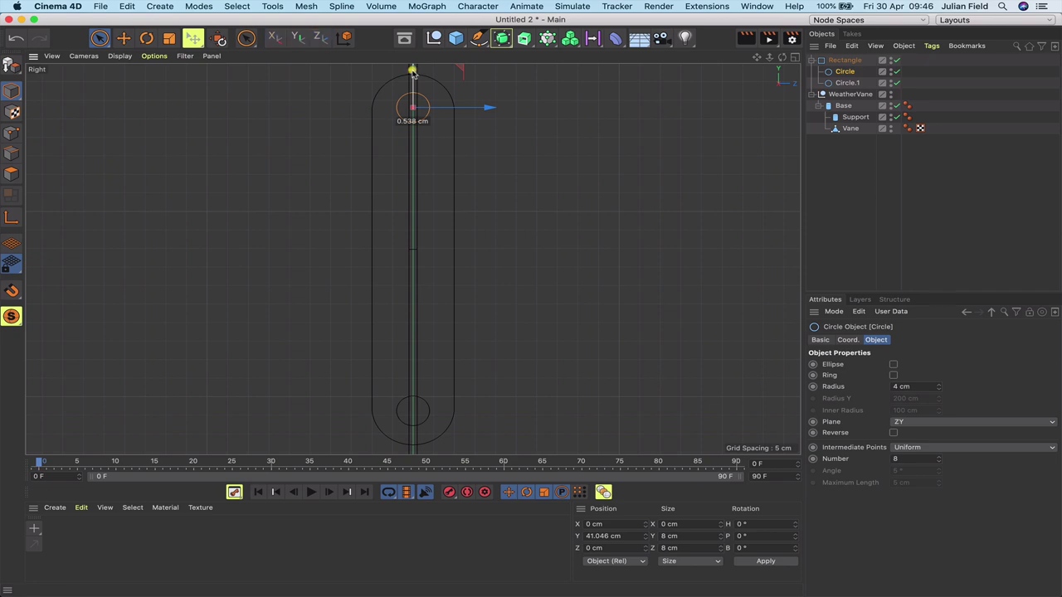
# Take both circles out of the Rectangle and merge the three splines into one using Connect Objects + Delete.
pyautogui.click(857, 202)
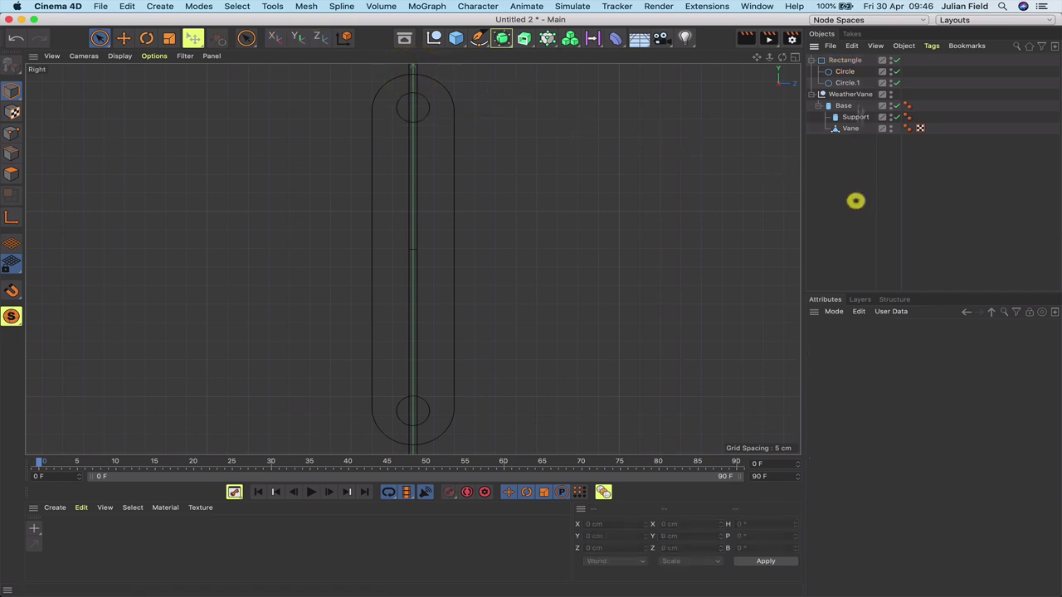
pyautogui.moveTo(870, 84); pyautogui.dragTo(829, 55)
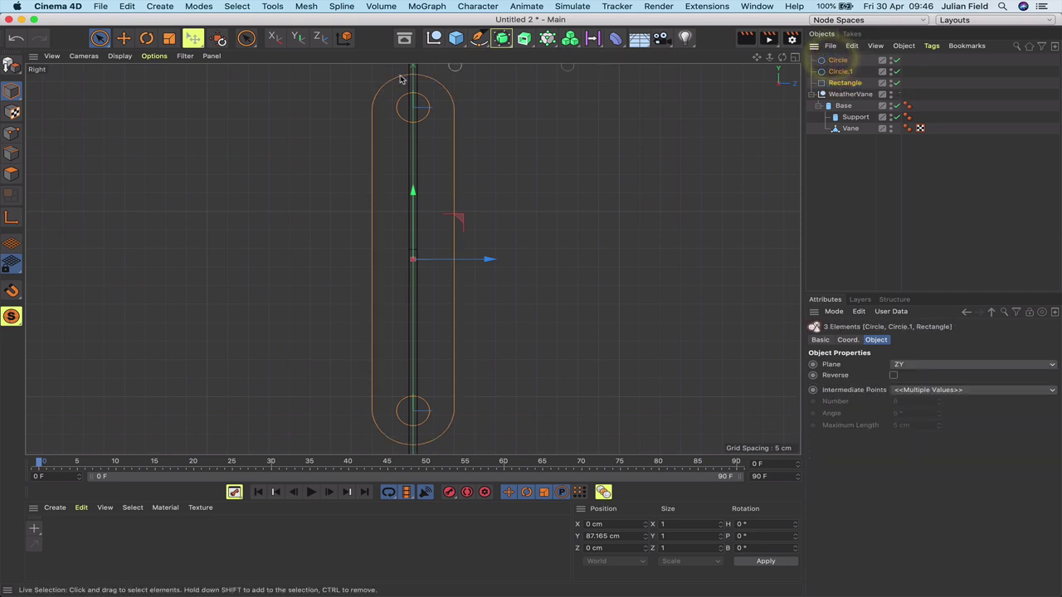
pyautogui.click(341, 6)
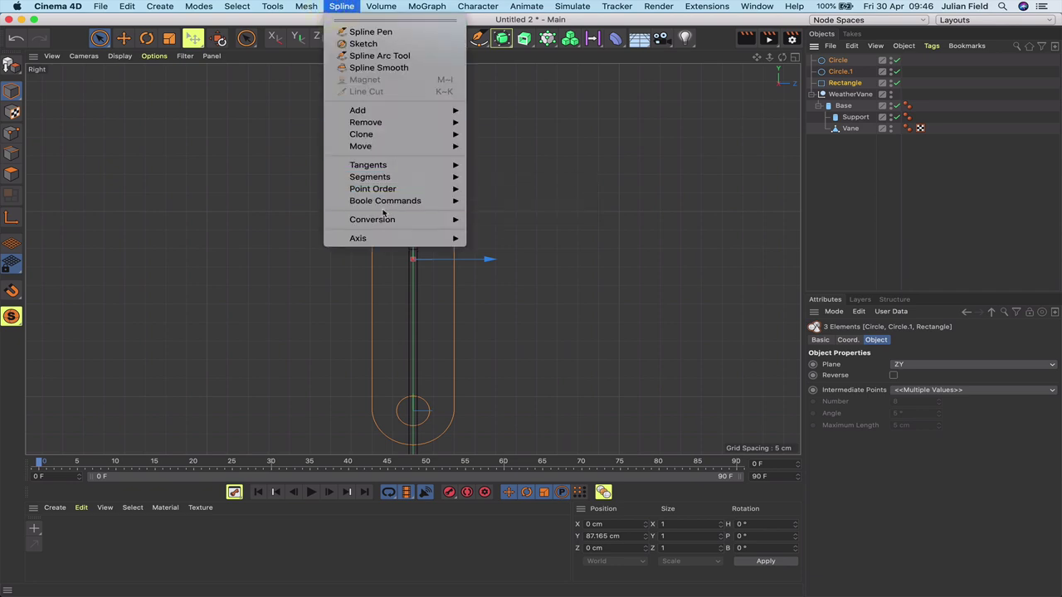
pyautogui.moveTo(386, 220)
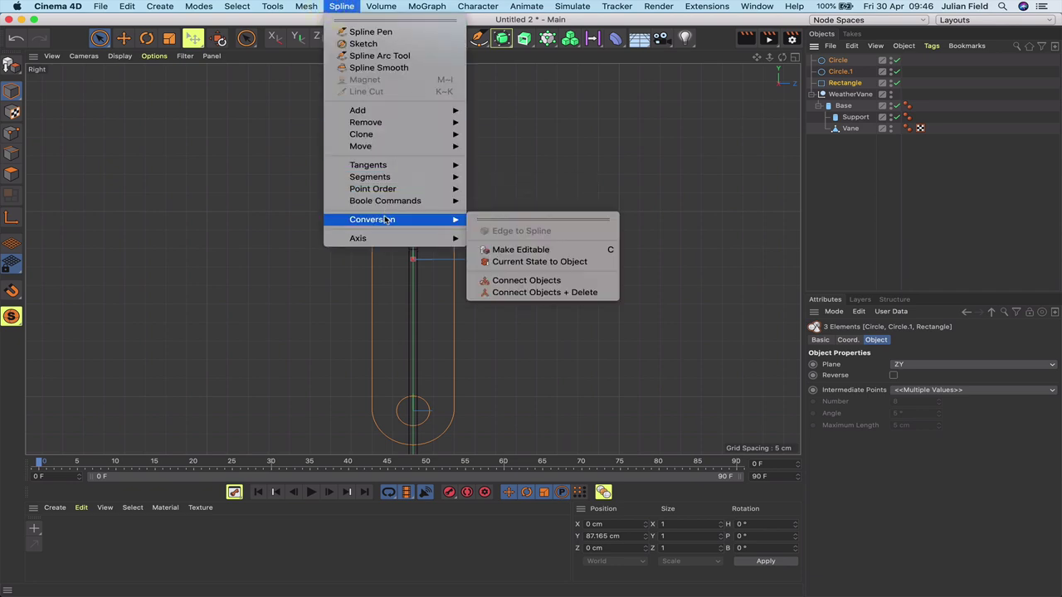
pyautogui.click(546, 294)
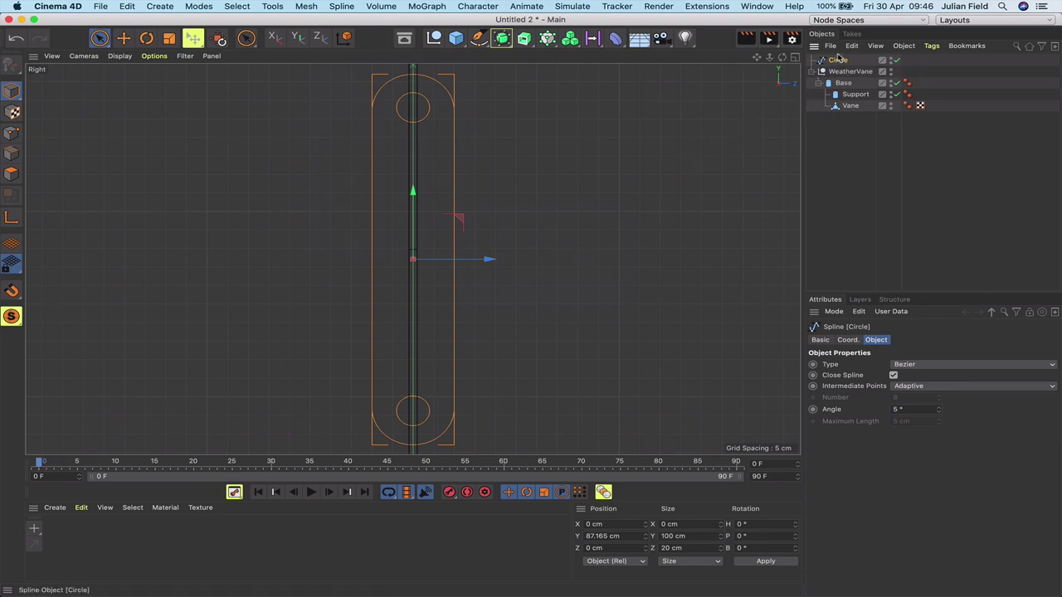
# Extrude the merged link profile spline with an offset of 5 cm.
pyautogui.press('F1')
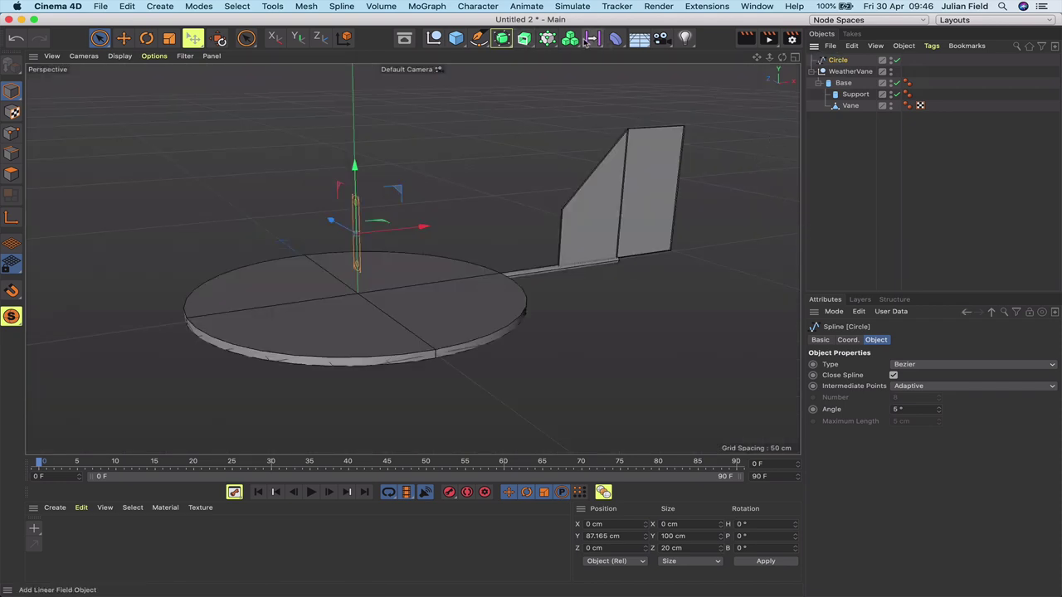
pyautogui.keyDown('alt'); pyautogui.click(526, 41); pyautogui.keyUp('alt')
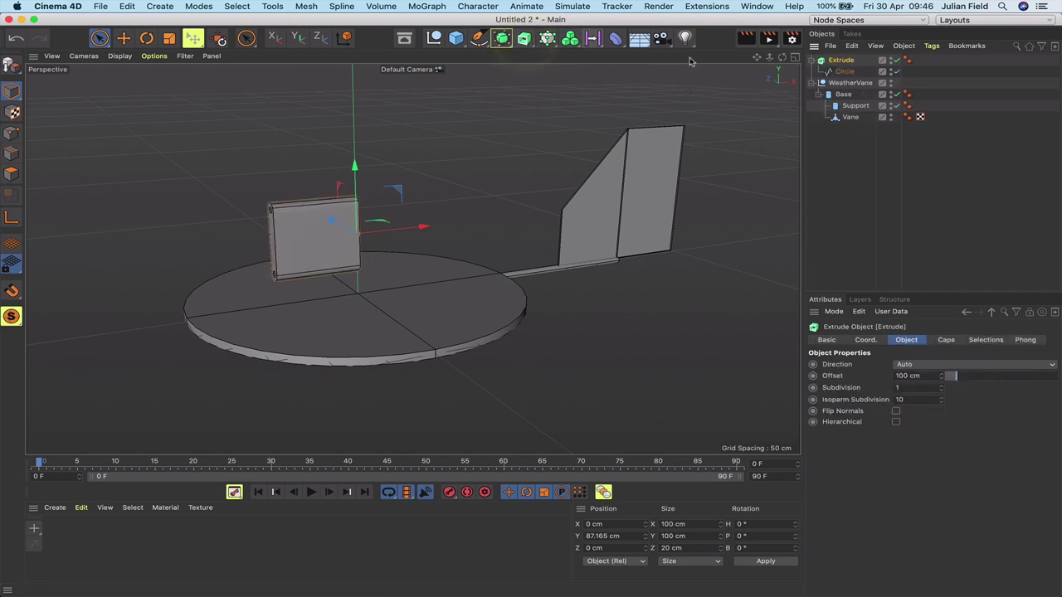
pyautogui.click(834, 61)
pyautogui.click(878, 377)
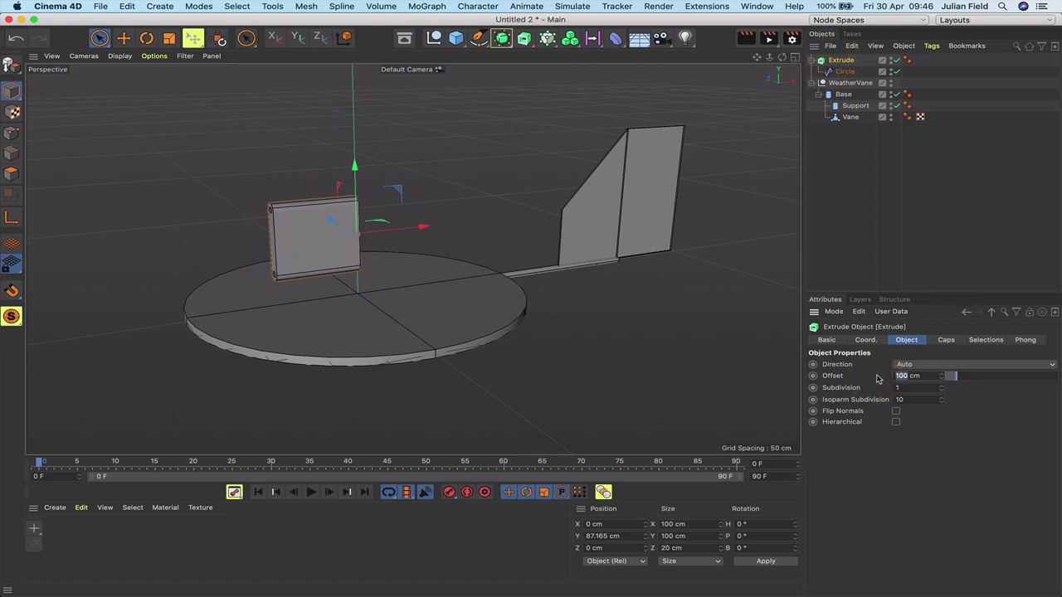
pyautogui.press('Return')
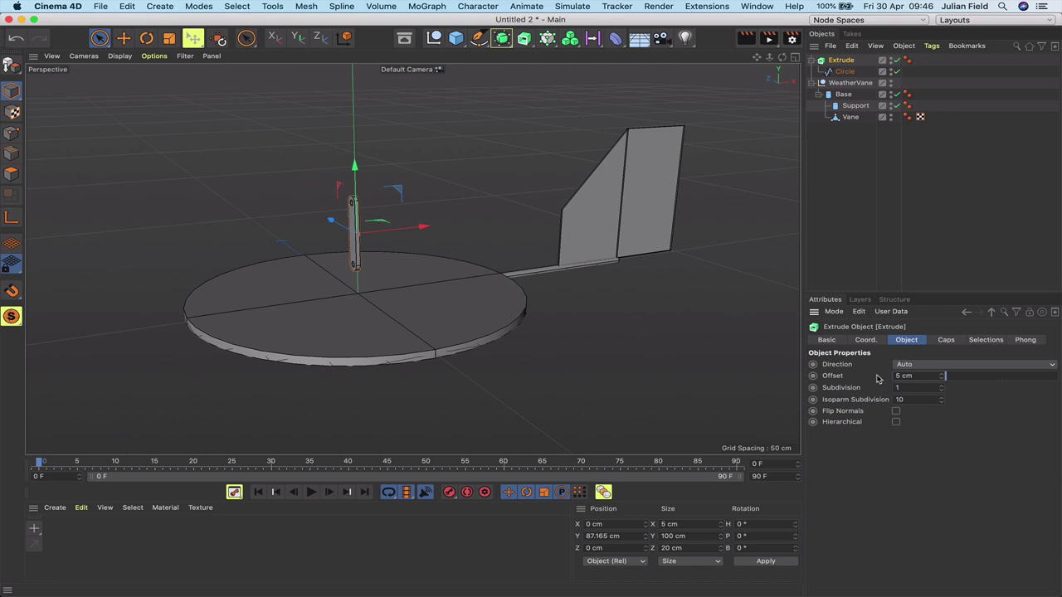
# Duplicate the extruded link and place the copy about 48 cm along X from the original.
pyautogui.keyDown('alt'); pyautogui.moveTo(413, 259); pyautogui.dragTo(364, 243); pyautogui.keyUp('alt')
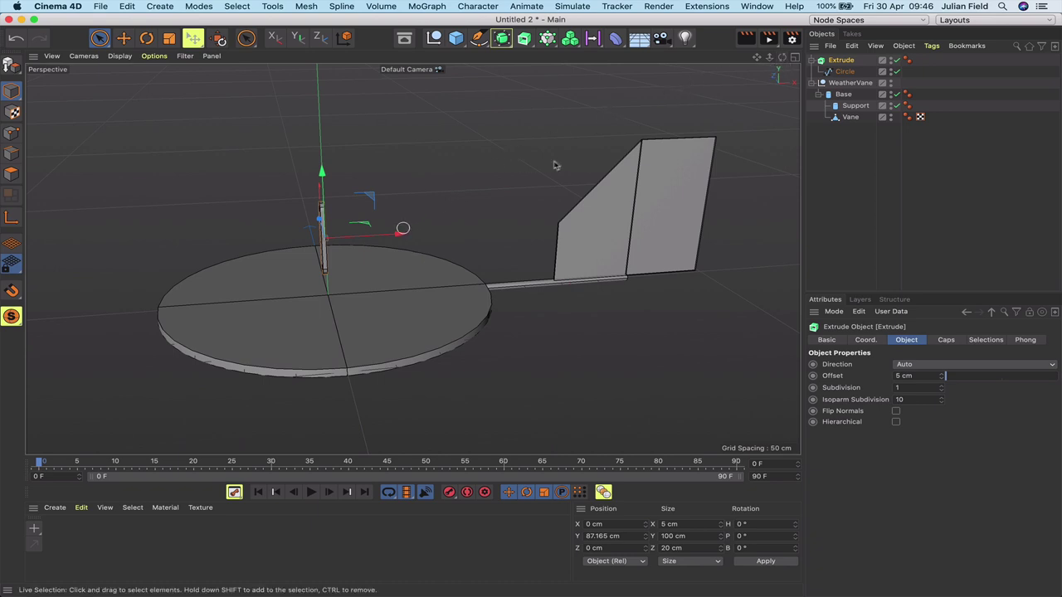
pyautogui.click(833, 62)
pyautogui.keyDown('ctrl'); pyautogui.moveTo(401, 235); pyautogui.dragTo(445, 234); pyautogui.keyUp('ctrl')
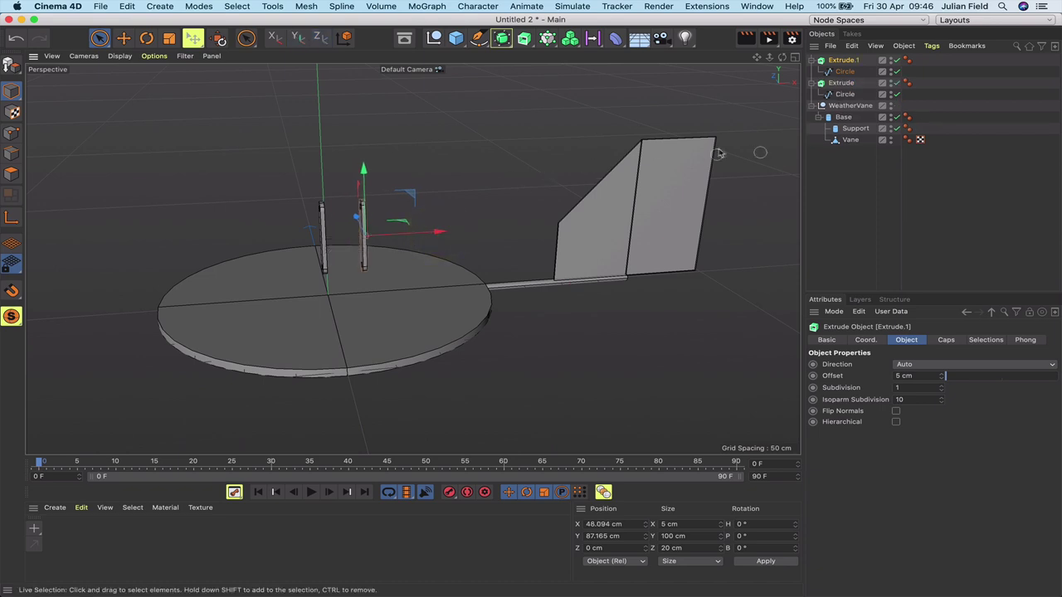
# Rename the copied extrude as LeftArm and the original extrude as RightArm.
pyautogui.doubleClick(842, 61)
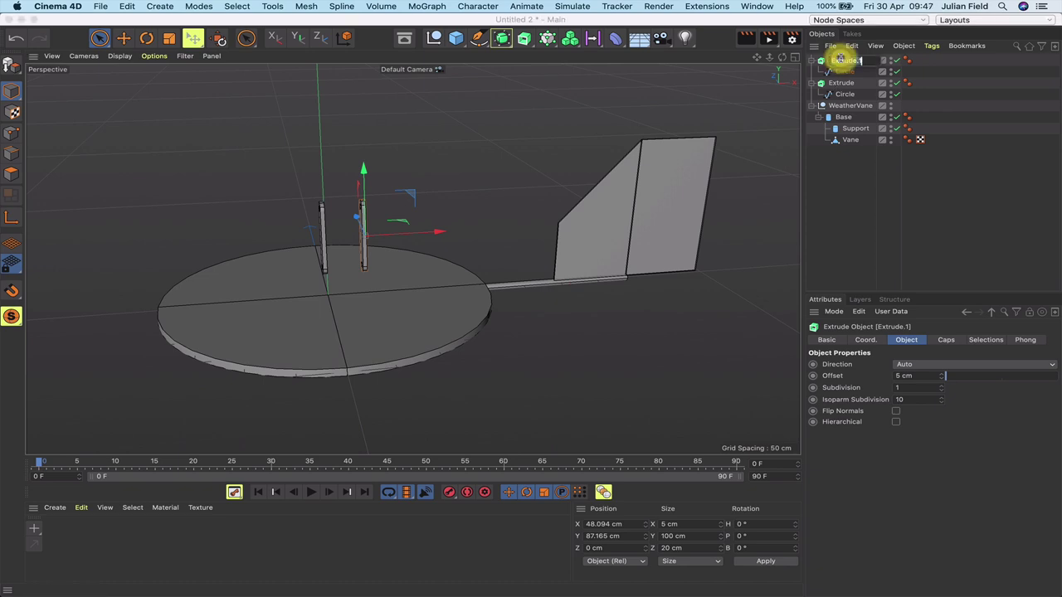
pyautogui.write('LeftA')
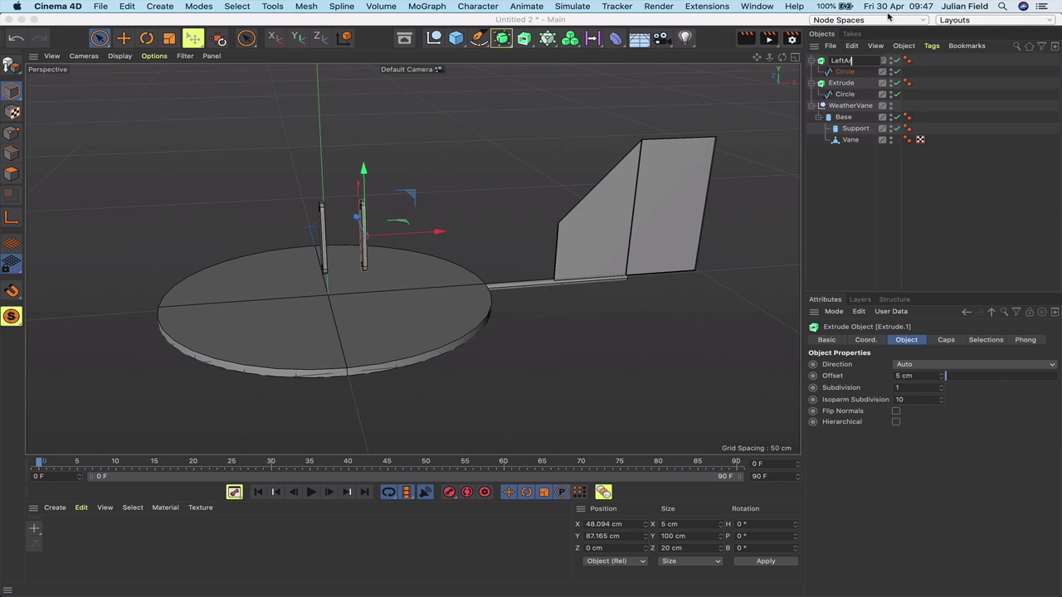
pyautogui.write('rm')
pyautogui.press('Return')
pyautogui.click(840, 83)
pyautogui.doubleClick(839, 83)
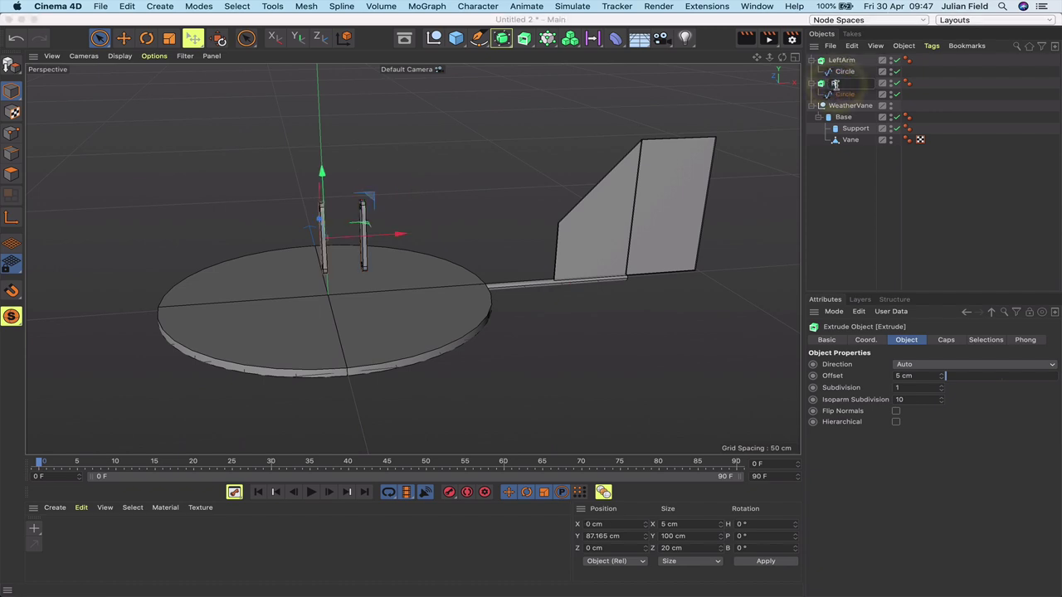
pyautogui.write('RightA')
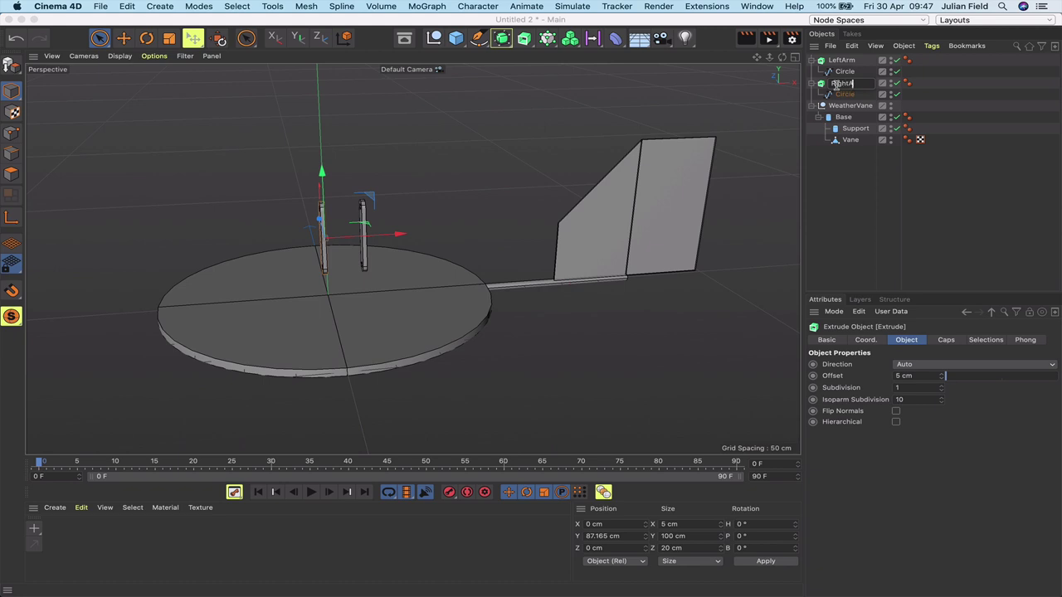
pyautogui.write('rm')
pyautogui.press('Return')
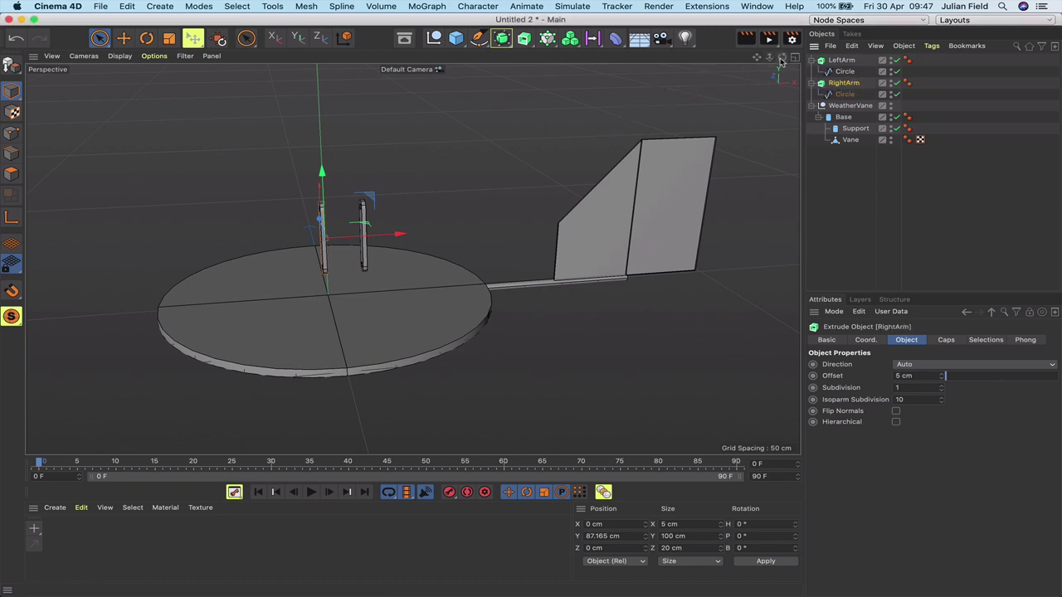
# Raise LeftArm and RightArm together along Y, well above the disc base.
pyautogui.moveTo(780, 61)
pyautogui.mouseDown()
pyautogui.moveTo(769, 61)
pyautogui.moveTo(798, 68)
pyautogui.moveTo(772, 60)
pyautogui.mouseUp()
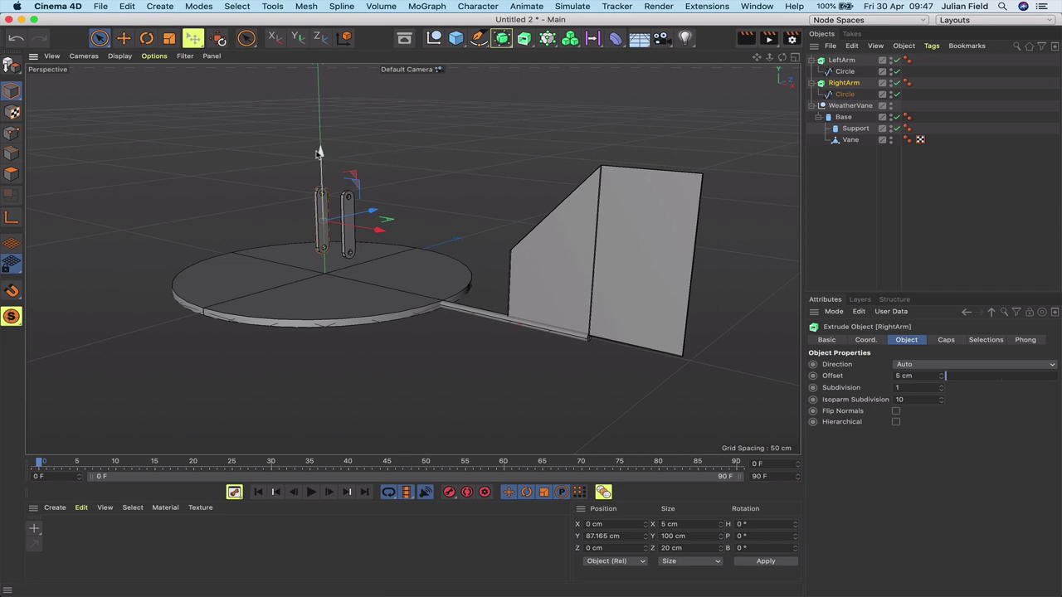
pyautogui.keyDown('shift'); pyautogui.click(842, 60); pyautogui.keyUp('shift')
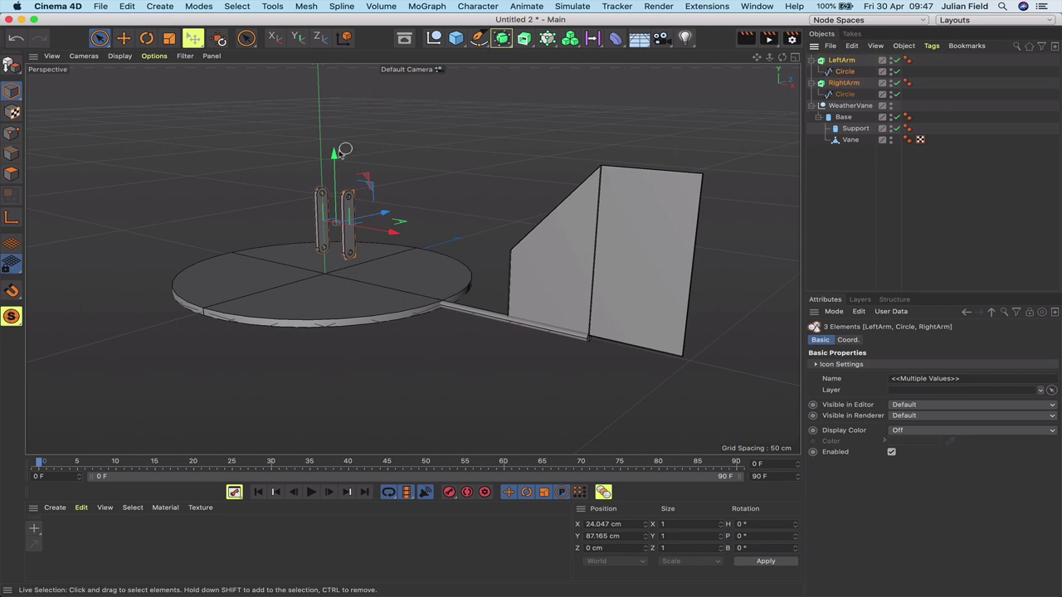
pyautogui.moveTo(333, 155); pyautogui.dragTo(333, 103)
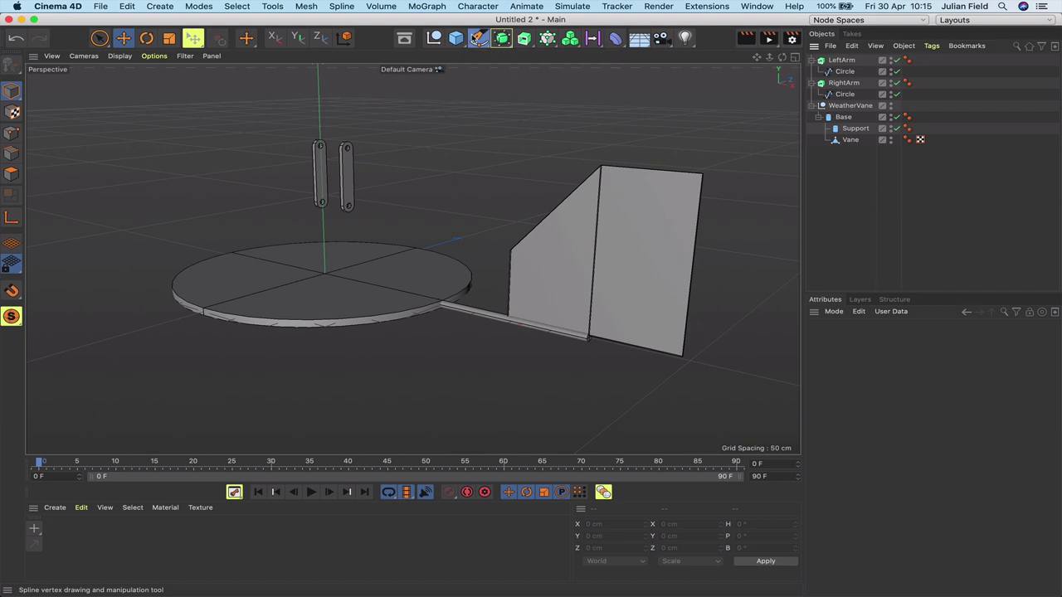
# Add a rectangle spline with a width of 20 cm and a height of 90 cm.
pyautogui.click(480, 39)
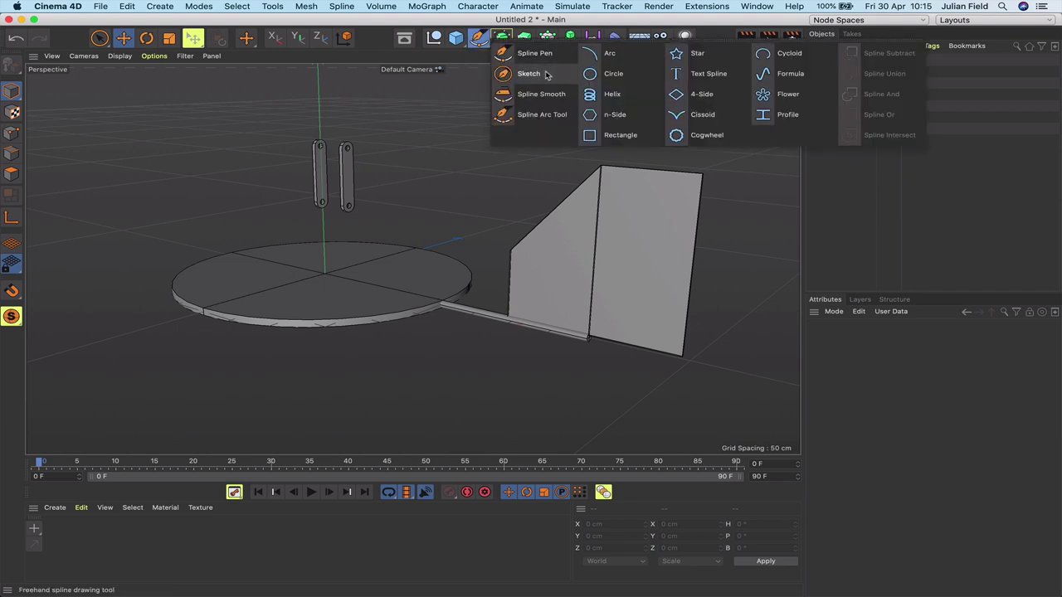
pyautogui.click(596, 135)
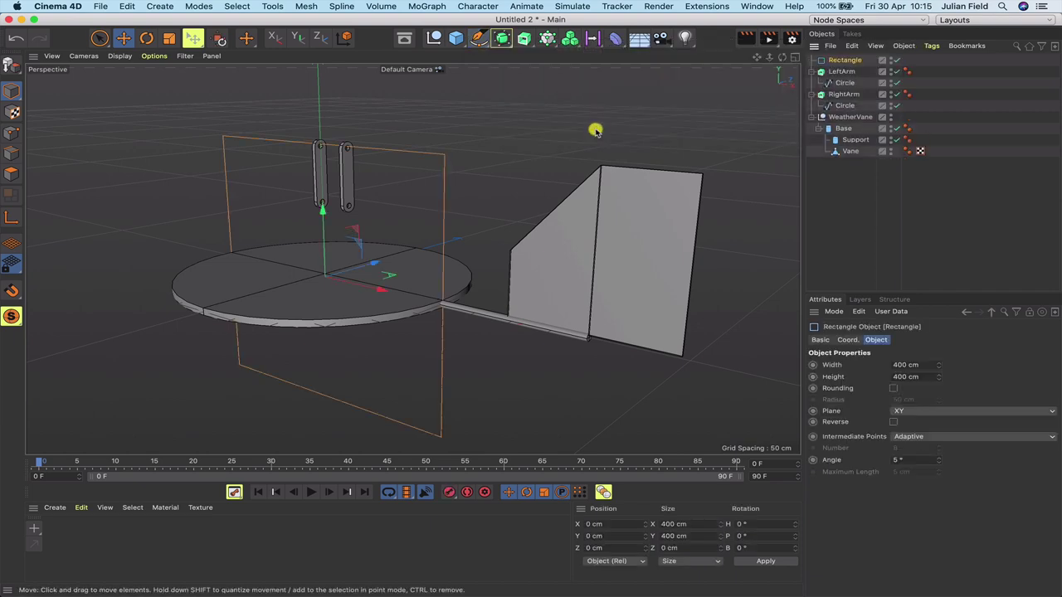
pyautogui.doubleClick(906, 365)
pyautogui.write('20')
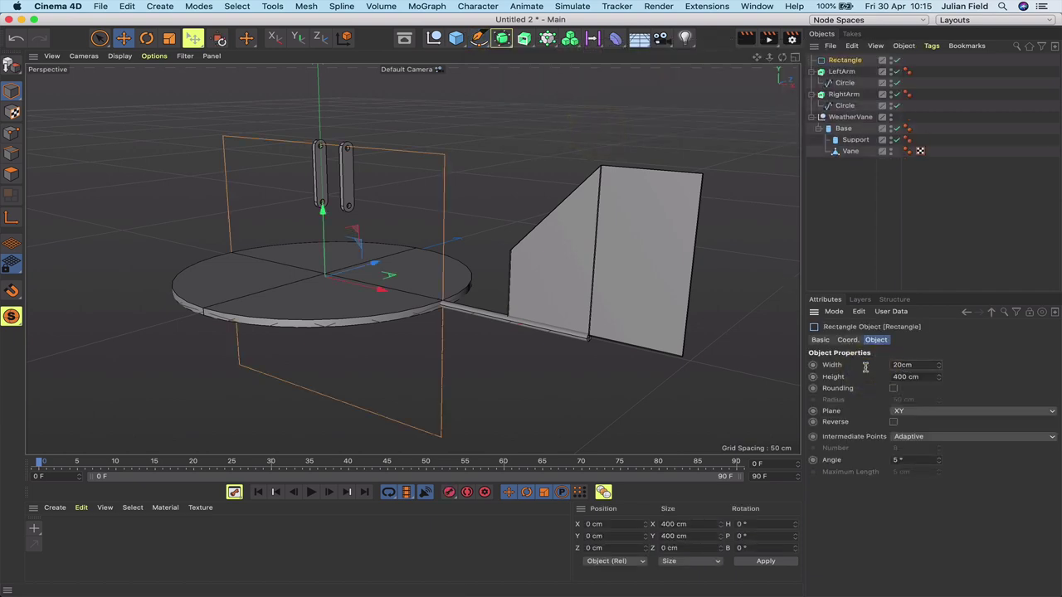
pyautogui.press('Tab')
pyautogui.write('90')
pyautogui.click(871, 378)
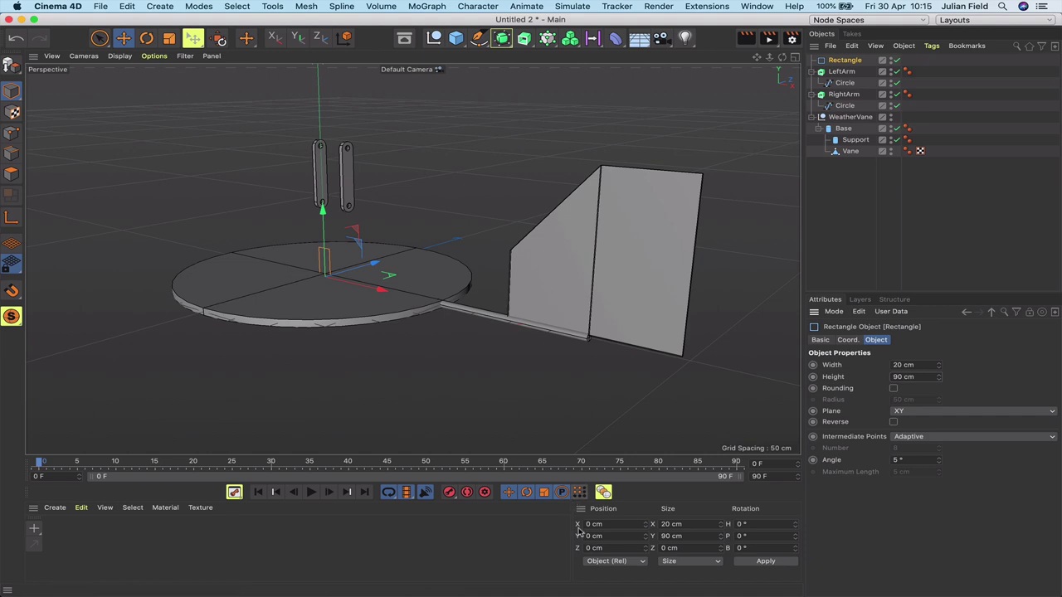
# Set the rectangle's Y position to 55 cm and its plane to ZY.
pyautogui.write('55')
pyautogui.click(551, 540)
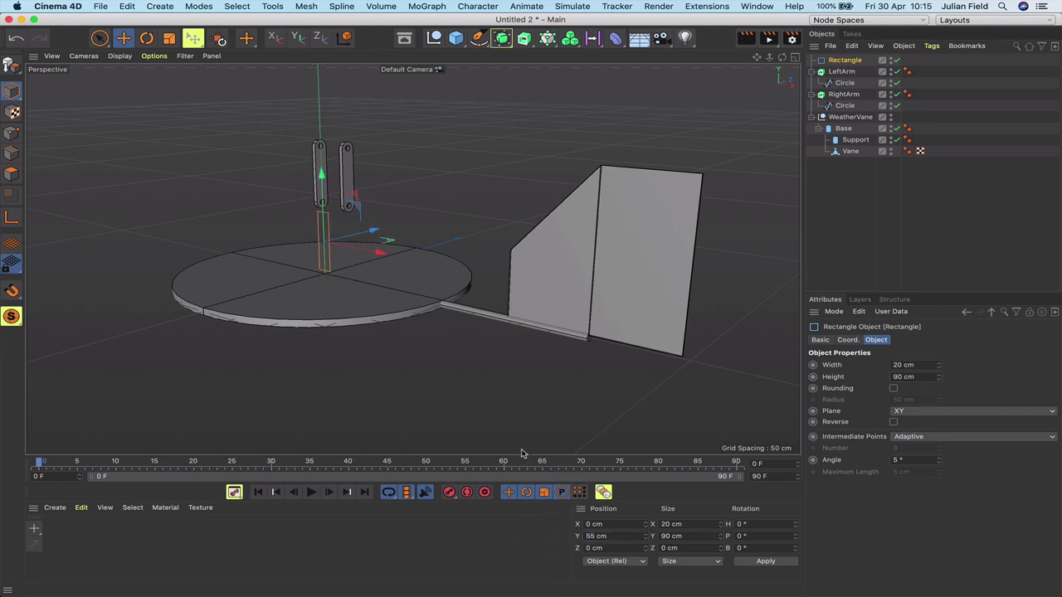
pyautogui.click(913, 410)
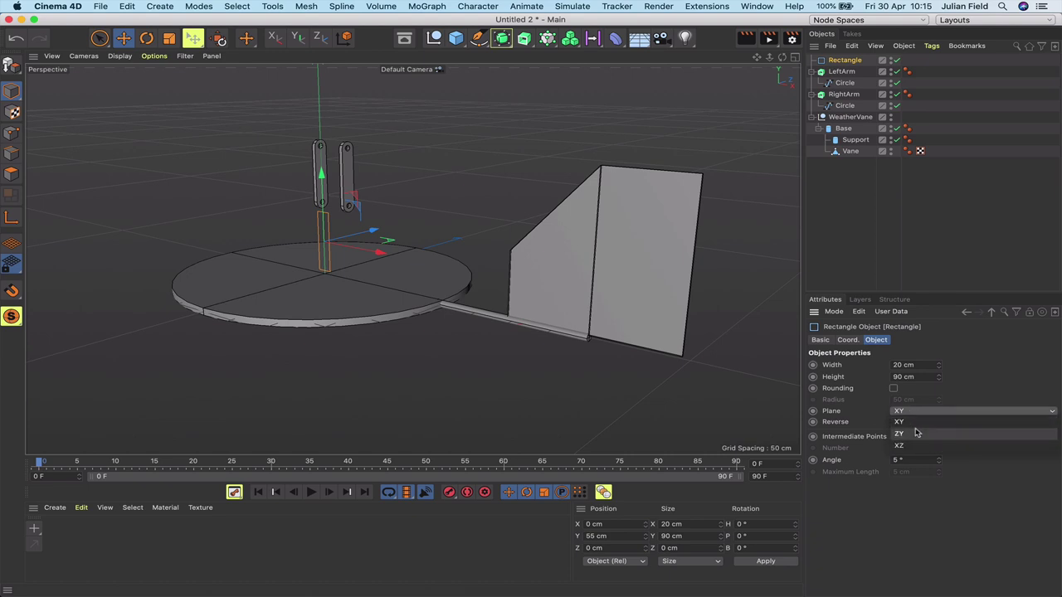
pyautogui.click(916, 433)
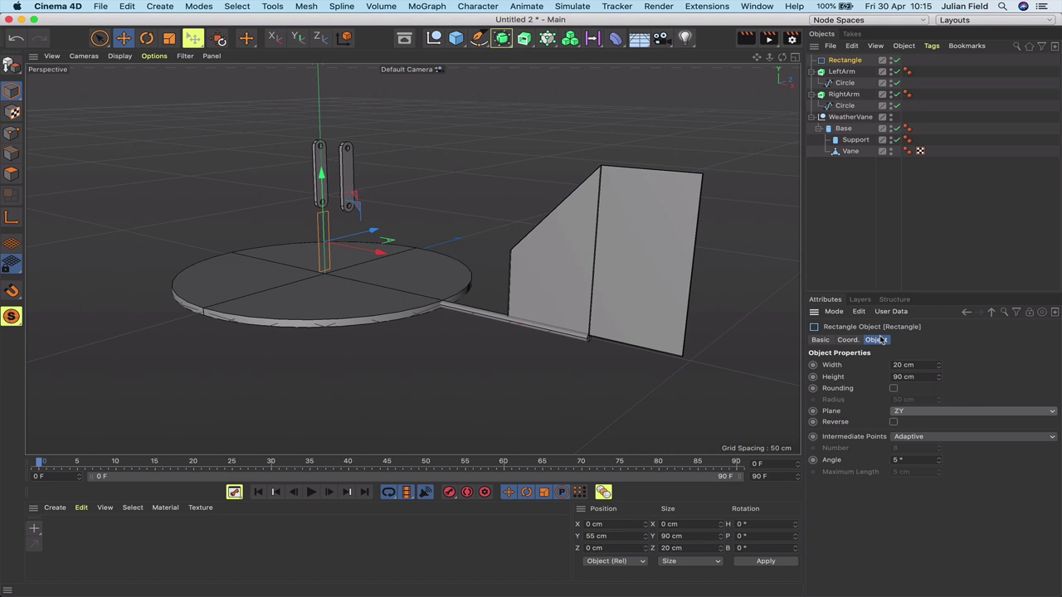
# Offset the rectangle from the support by setting its Z position to 50 cm, working in the Right view.
pyautogui.press('F3')
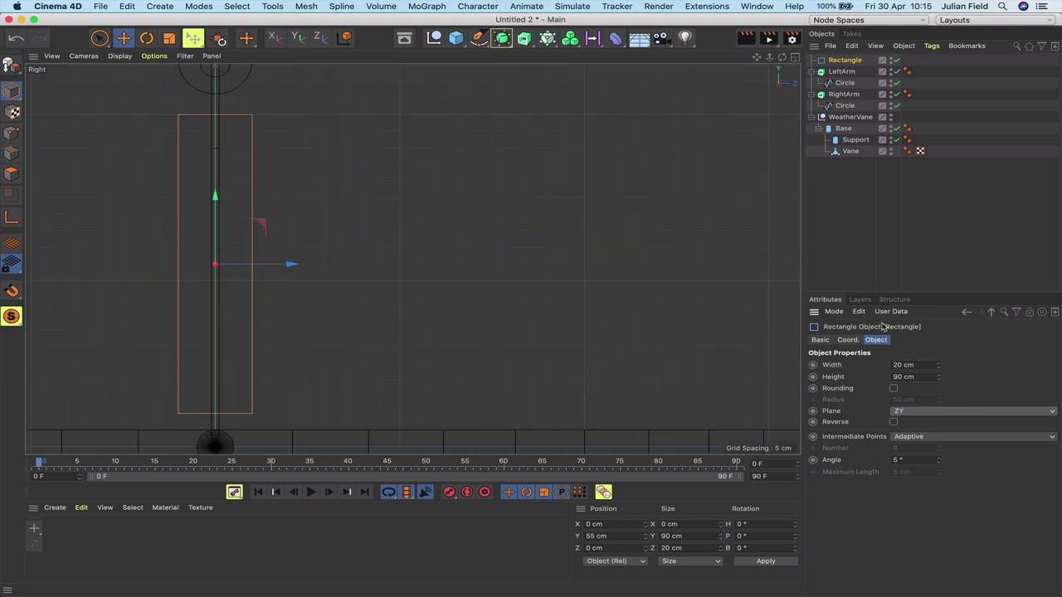
pyautogui.moveTo(757, 57); pyautogui.dragTo(904, 49)
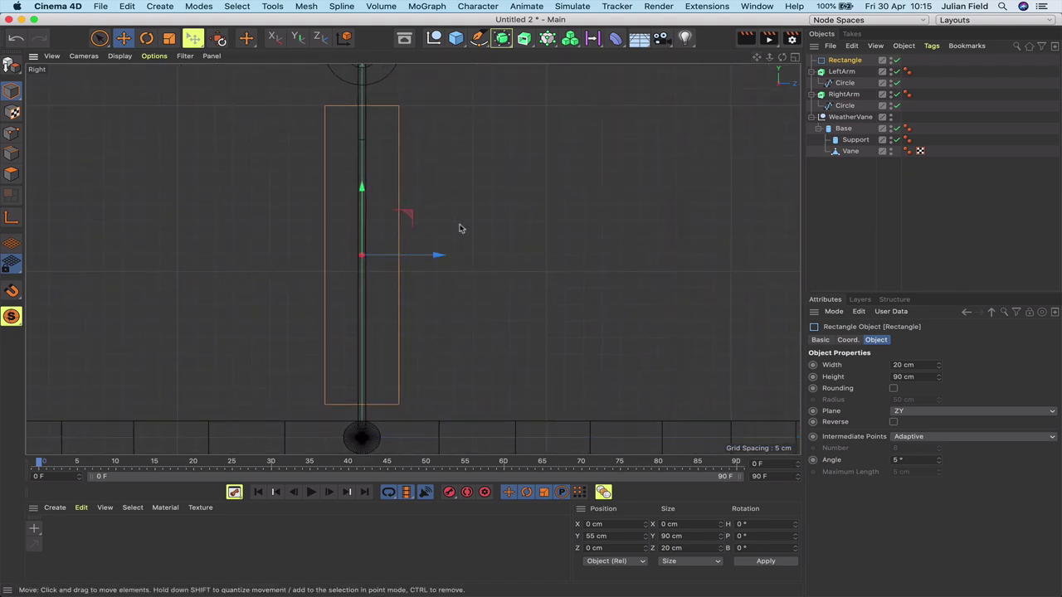
pyautogui.click(558, 551)
pyautogui.write('50')
pyautogui.press('Return')
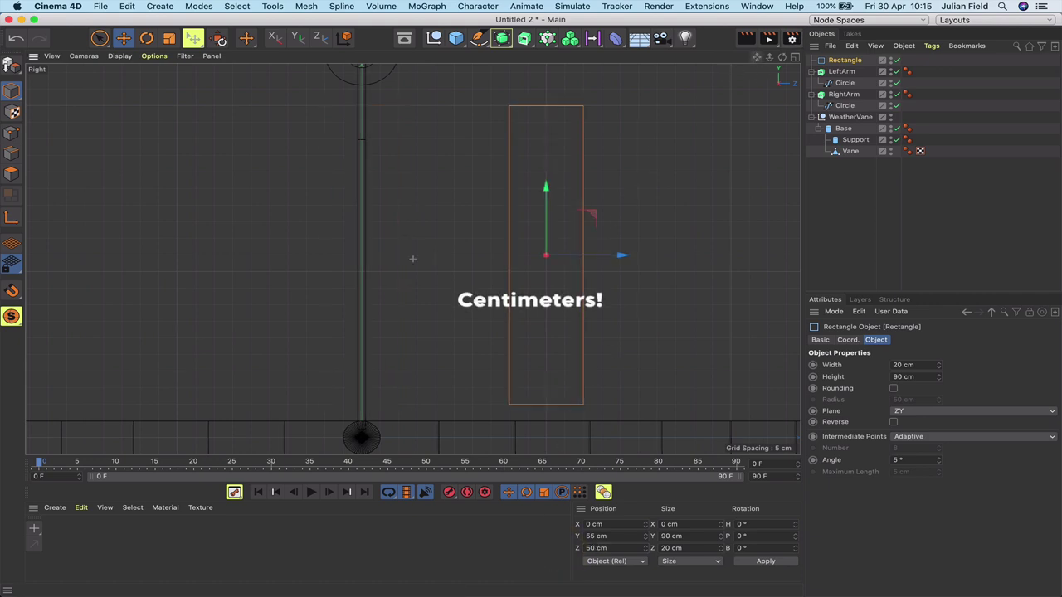
# Make the rectangle spline editable and switch to point editing.
pyautogui.keyDown('alt'); pyautogui.moveTo(414, 259); pyautogui.dragTo(286, 277, button='middle'); pyautogui.keyUp('alt')
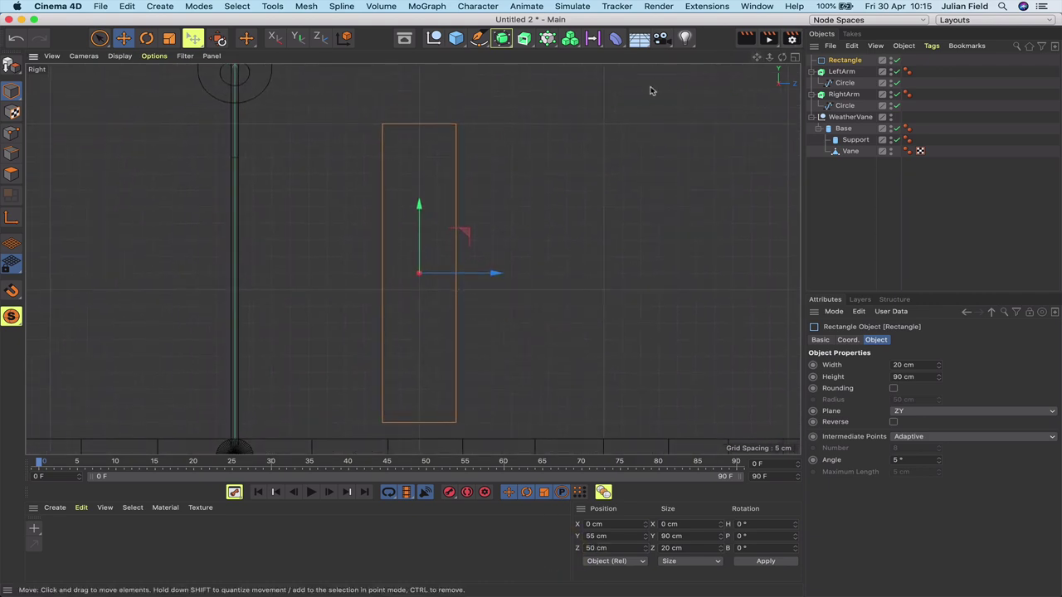
pyautogui.press('c')
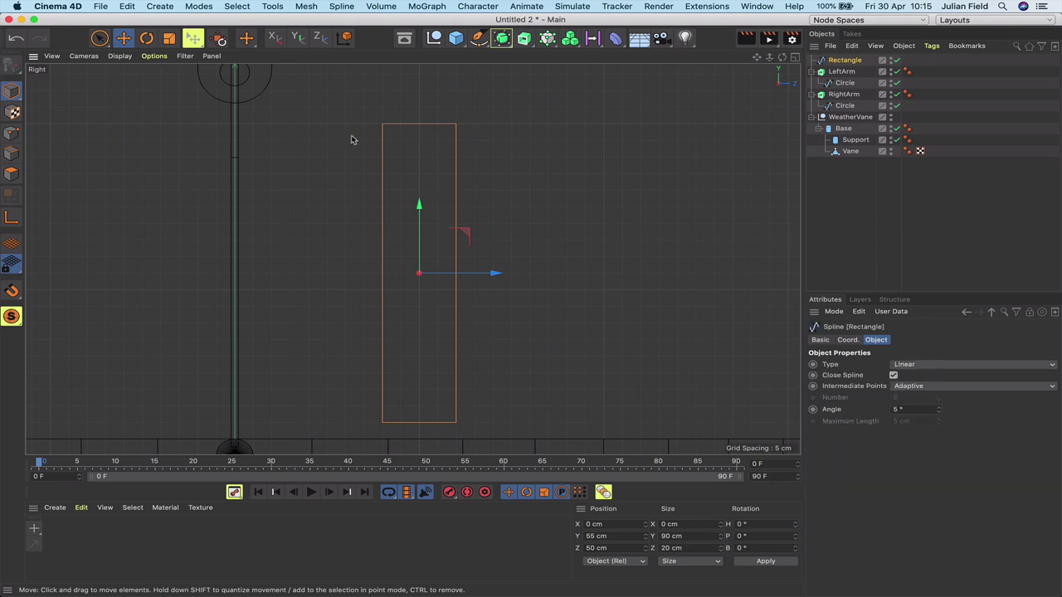
pyautogui.click(12, 133)
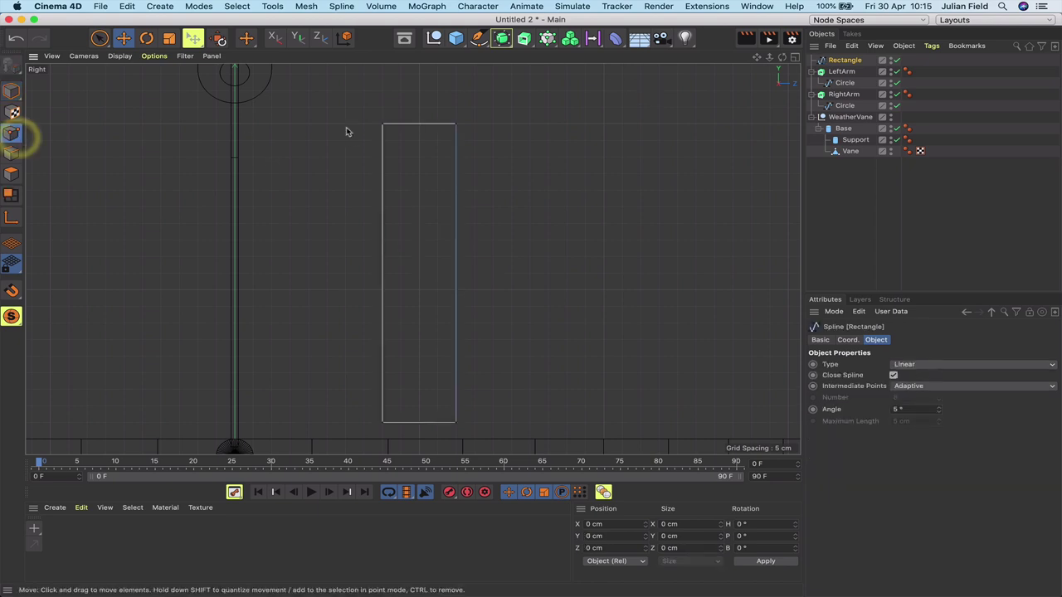
# Subdivide the segment between the rectangle's two upper corner points to add a midpoint.
pyautogui.click(382, 125)
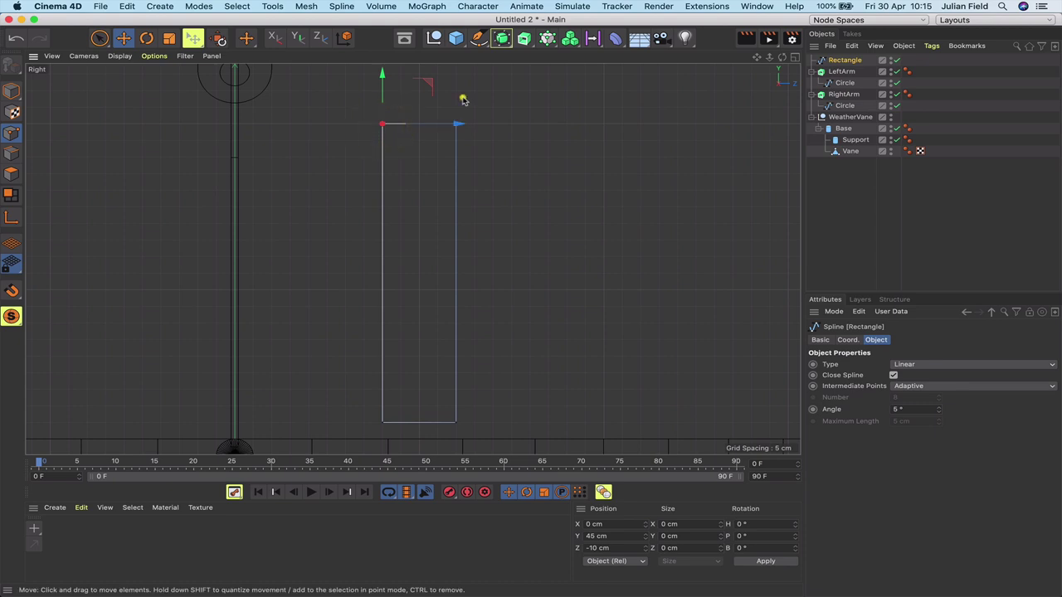
pyautogui.click(100, 39)
pyautogui.moveTo(492, 109)
pyautogui.mouseDown()
pyautogui.moveTo(424, 126)
pyautogui.moveTo(372, 120)
pyautogui.moveTo(499, 87)
pyautogui.mouseUp()
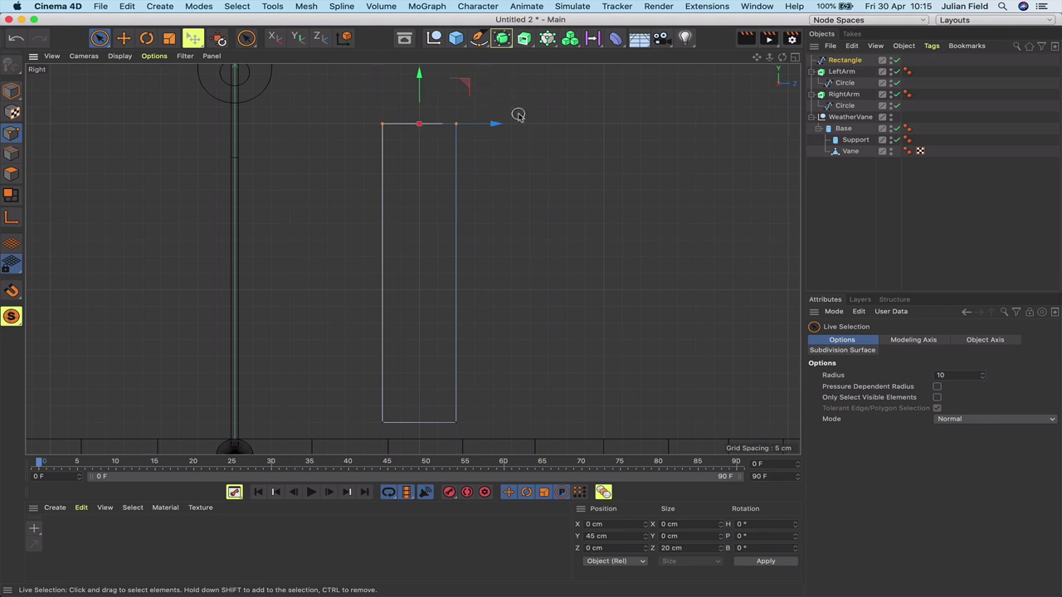
pyautogui.rightClick(534, 228)
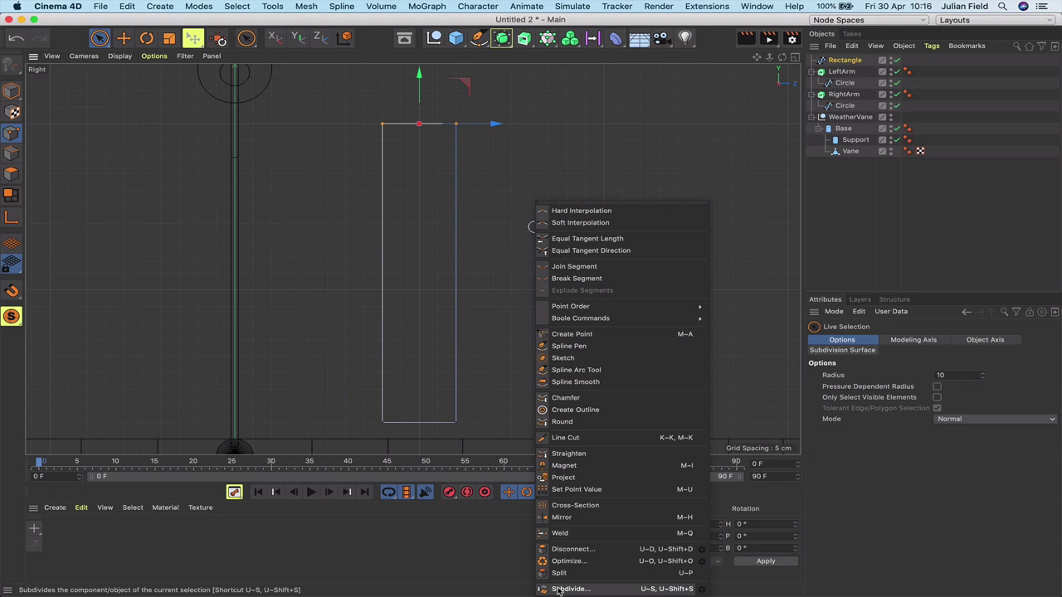
pyautogui.click(558, 590)
pyautogui.click(559, 296)
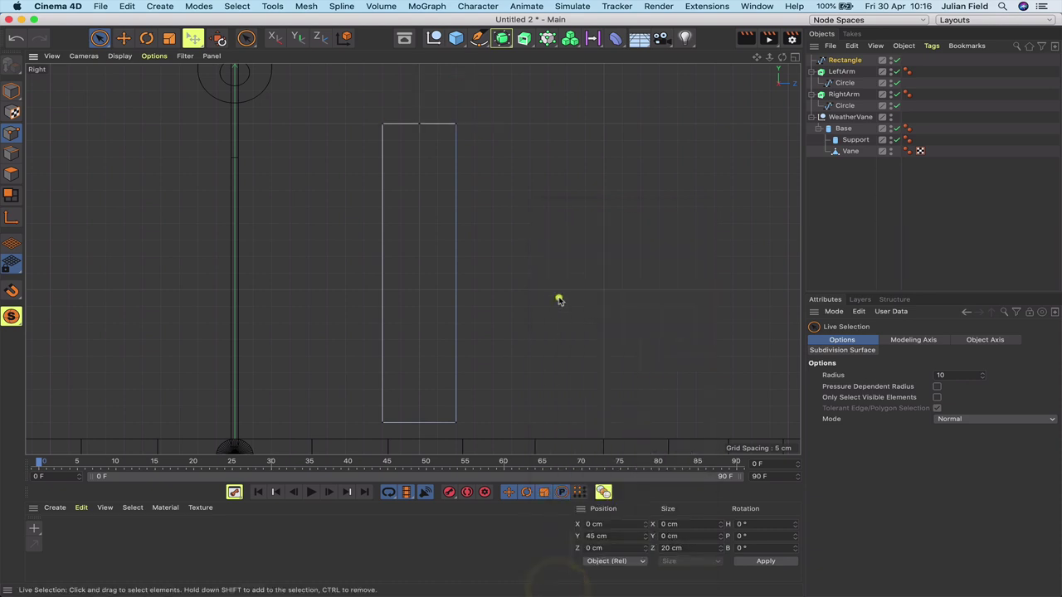
# Raise the midpoint of the rectangle's upper edge to 55 cm in Y to form a peak.
pyautogui.click(418, 125)
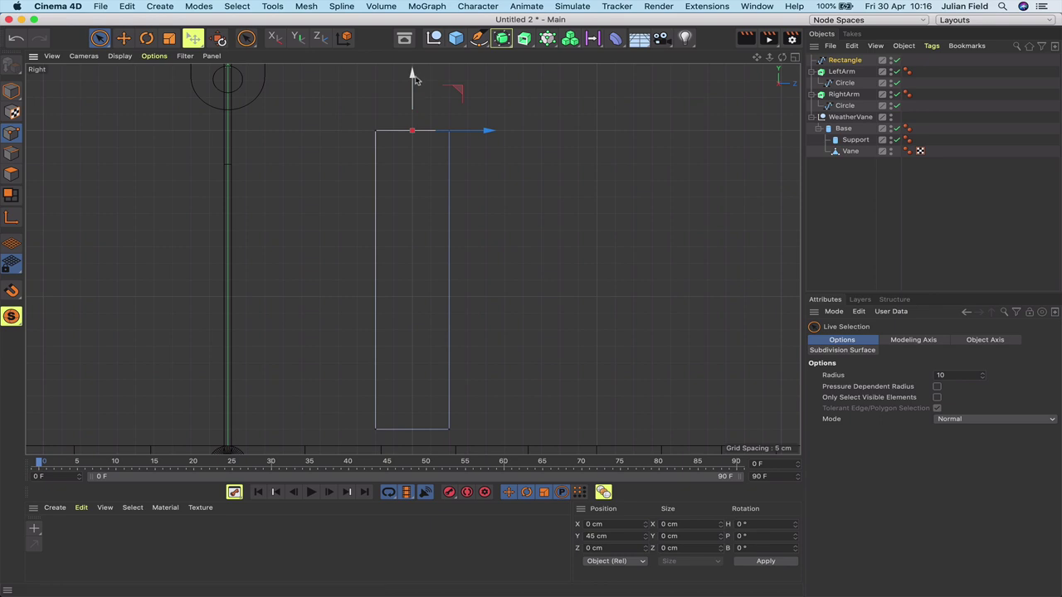
pyautogui.moveTo(415, 78); pyautogui.dragTo(415, 46)
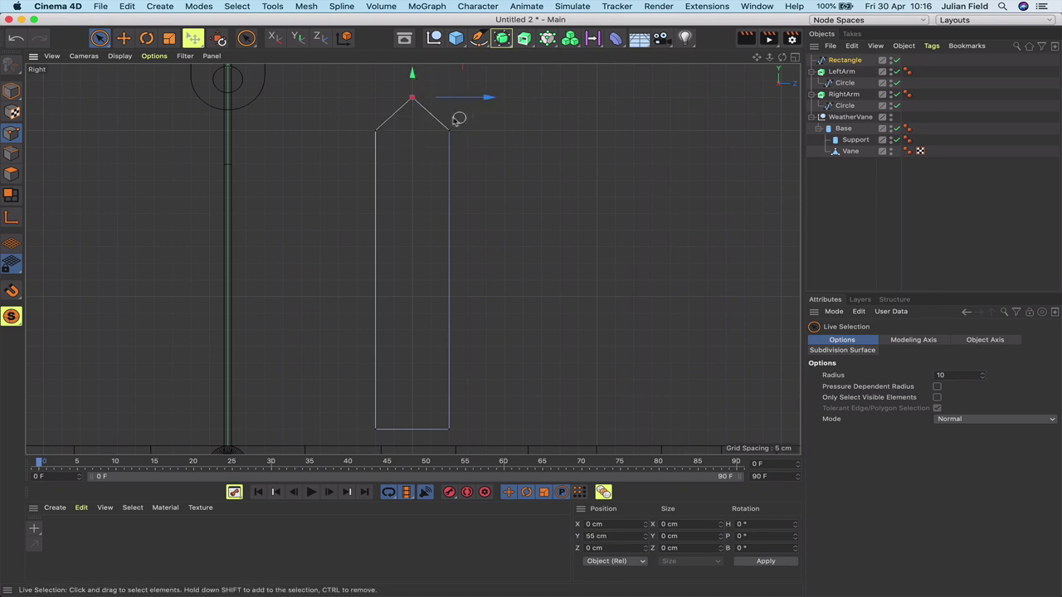
# Apply soft interpolation to the rectangle's peak point and lengthen its tangents to round the upper end into an arch.
pyautogui.click(338, 7)
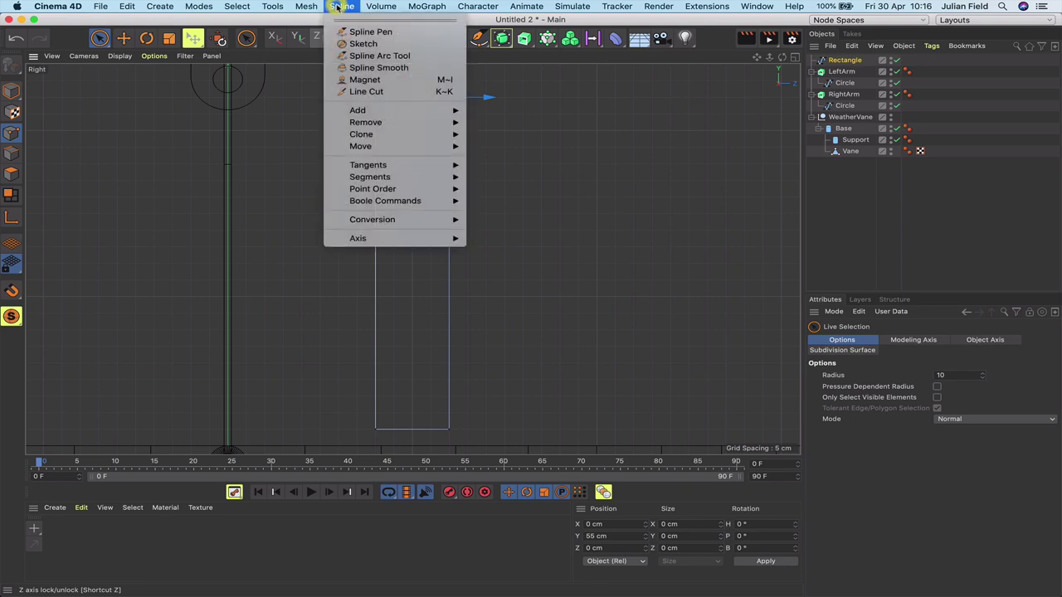
pyautogui.moveTo(390, 165)
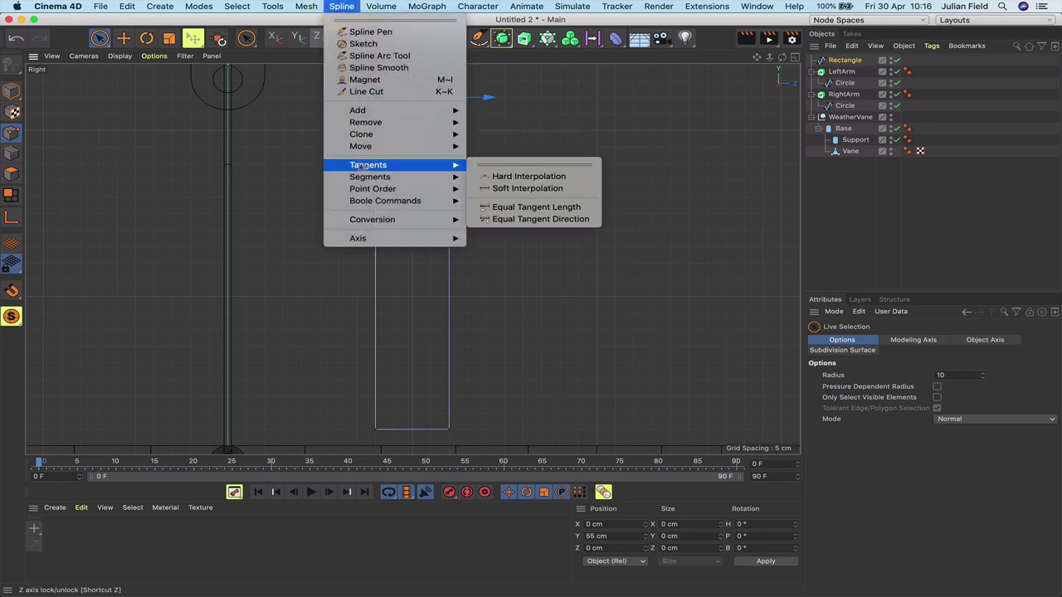
pyautogui.click(538, 190)
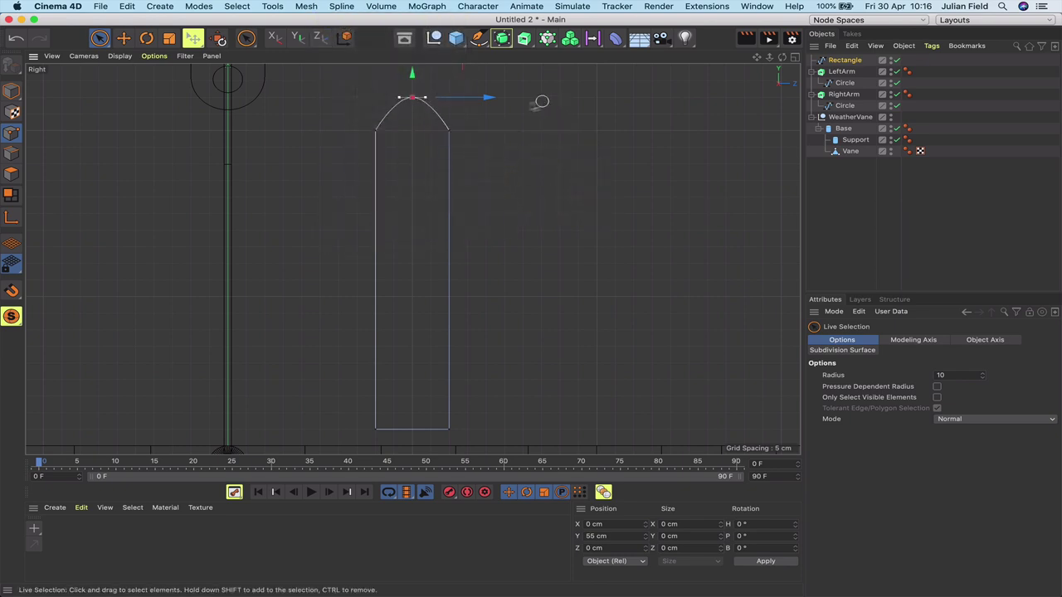
pyautogui.click(124, 38)
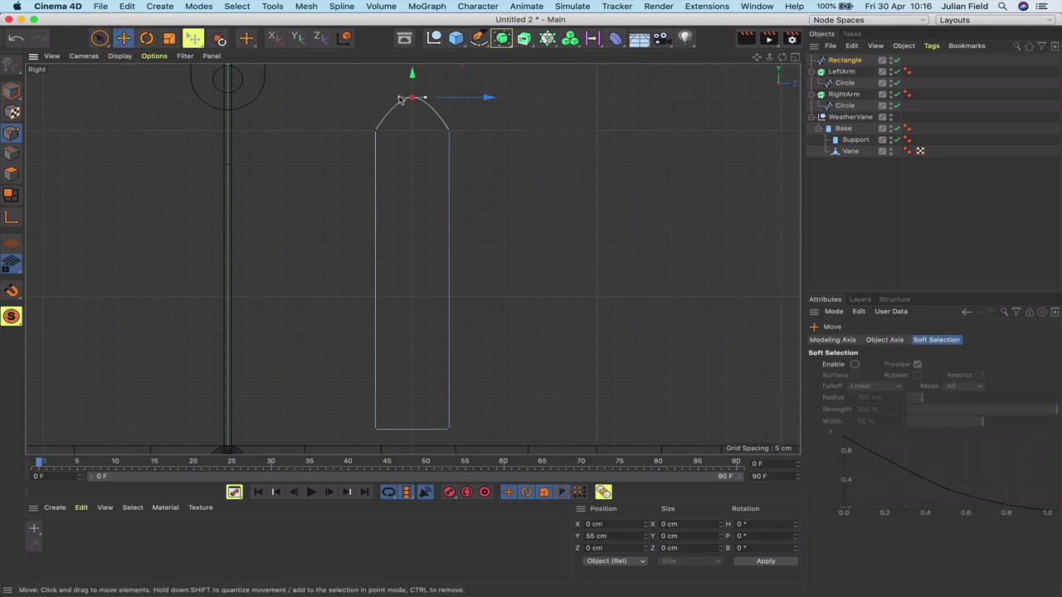
pyautogui.moveTo(399, 98); pyautogui.dragTo(386, 99)
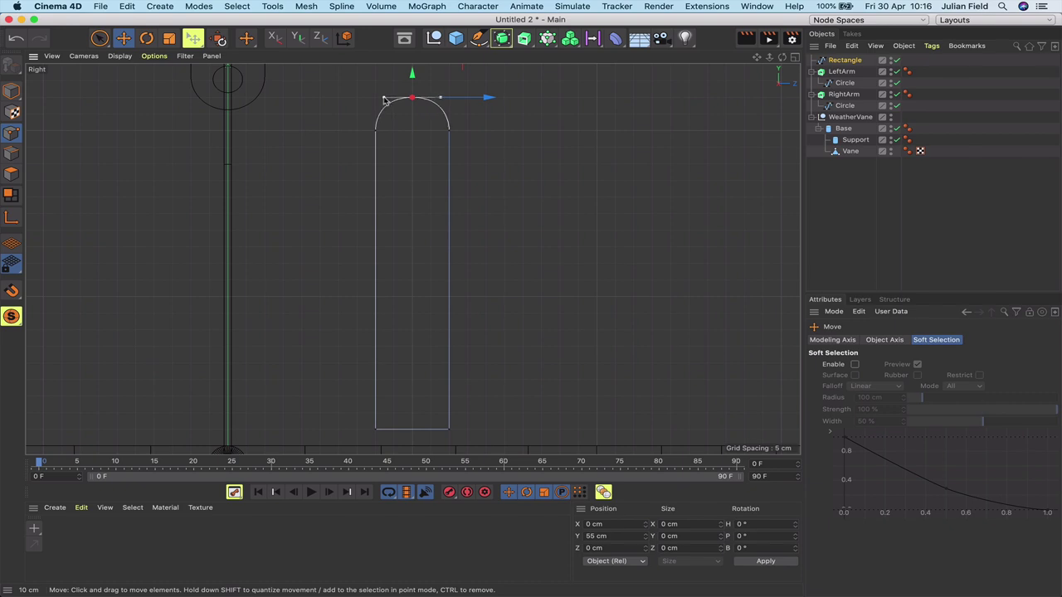
pyautogui.click(384, 98)
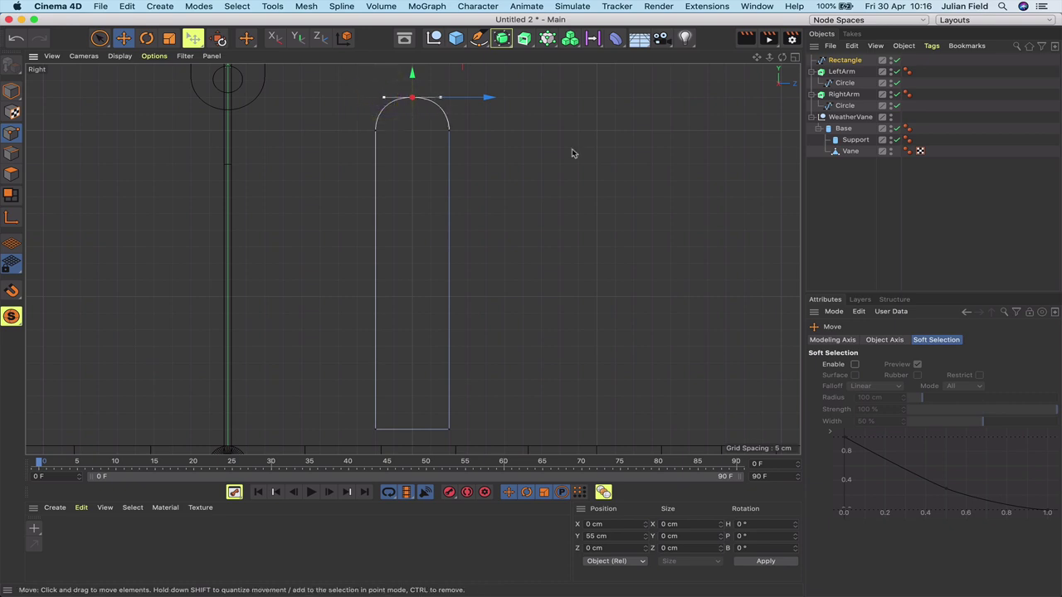
pyautogui.click(572, 149)
# Add a circle spline, make it a child of the rectangle, and set its radius to 4 cm.
pyautogui.click(479, 39)
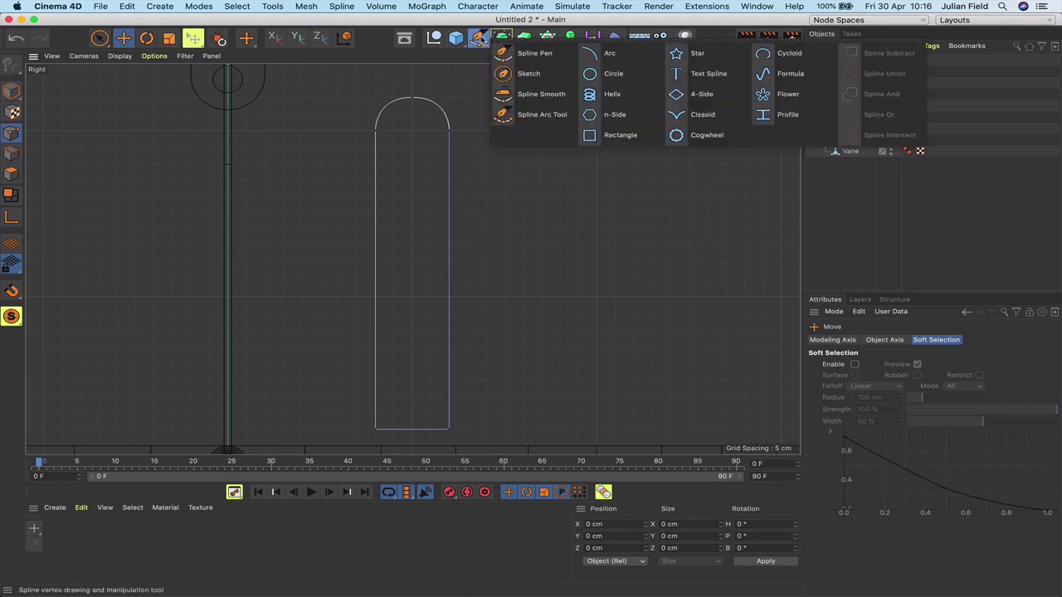
pyautogui.click(588, 75)
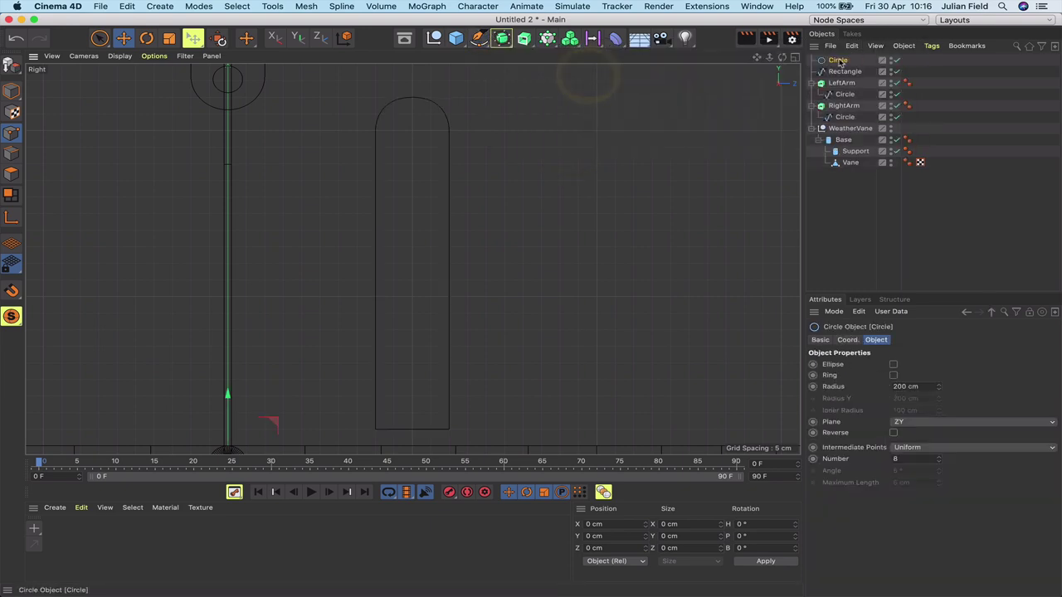
pyautogui.moveTo(838, 60); pyautogui.dragTo(845, 71)
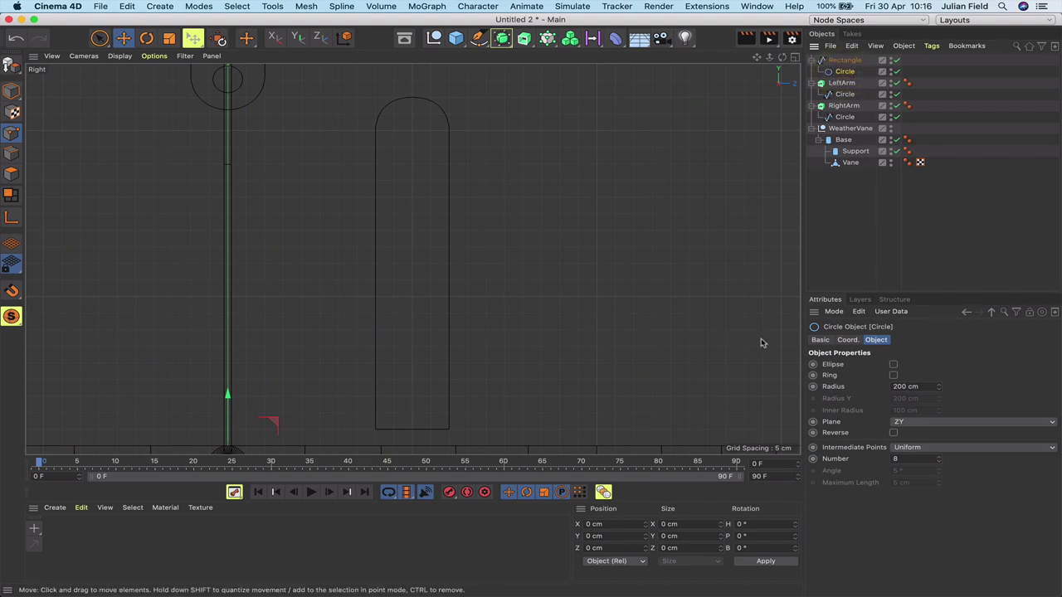
pyautogui.moveTo(908, 387); pyautogui.dragTo(842, 388)
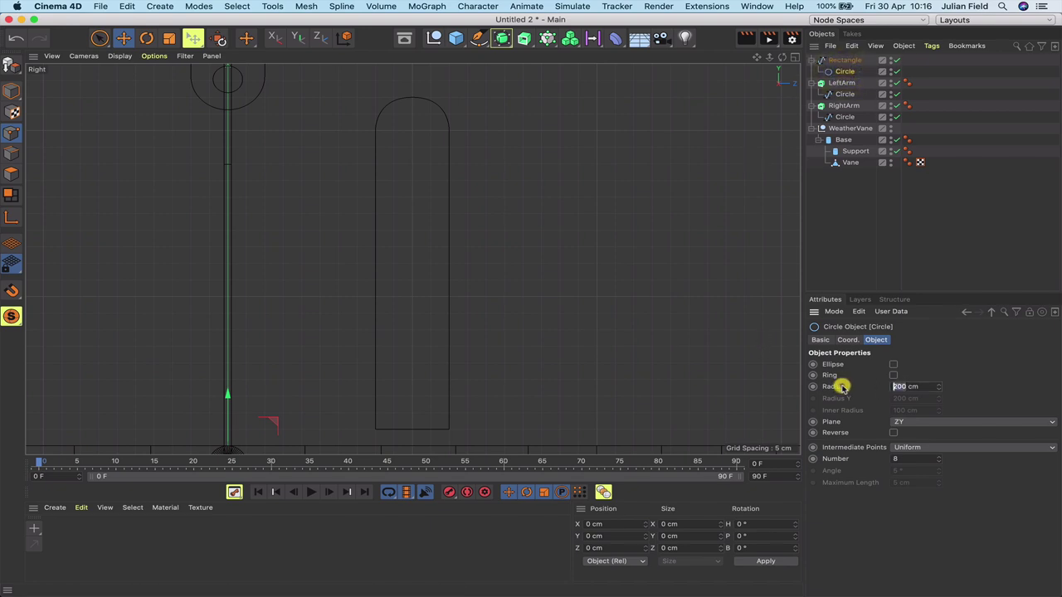
pyautogui.write('4')
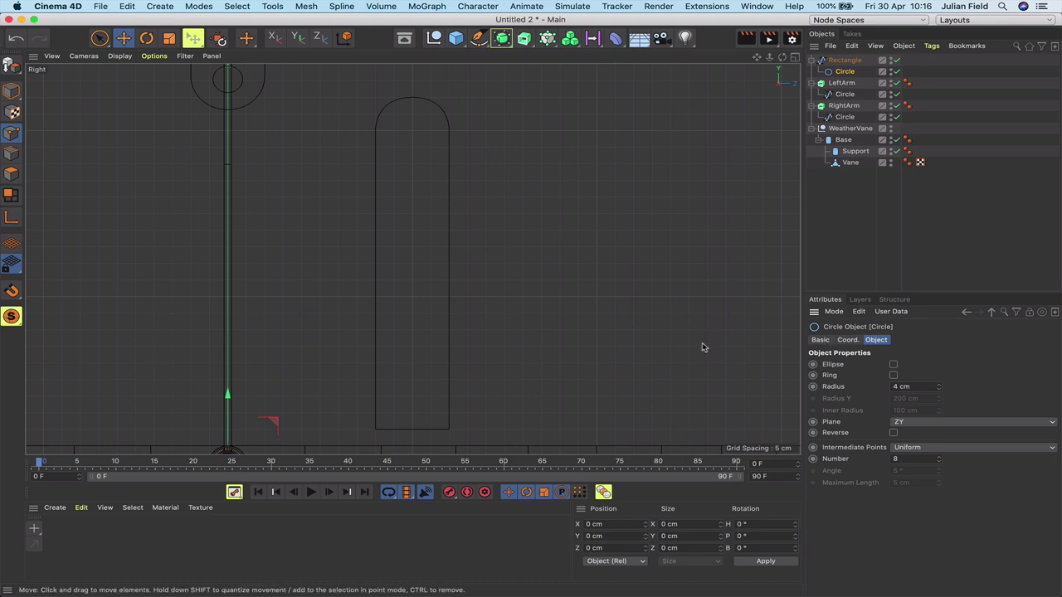
# In Model mode, set the circle's relative Y and Z positions to 0 cm to place it at the rectangle's origin.
pyautogui.click(12, 92)
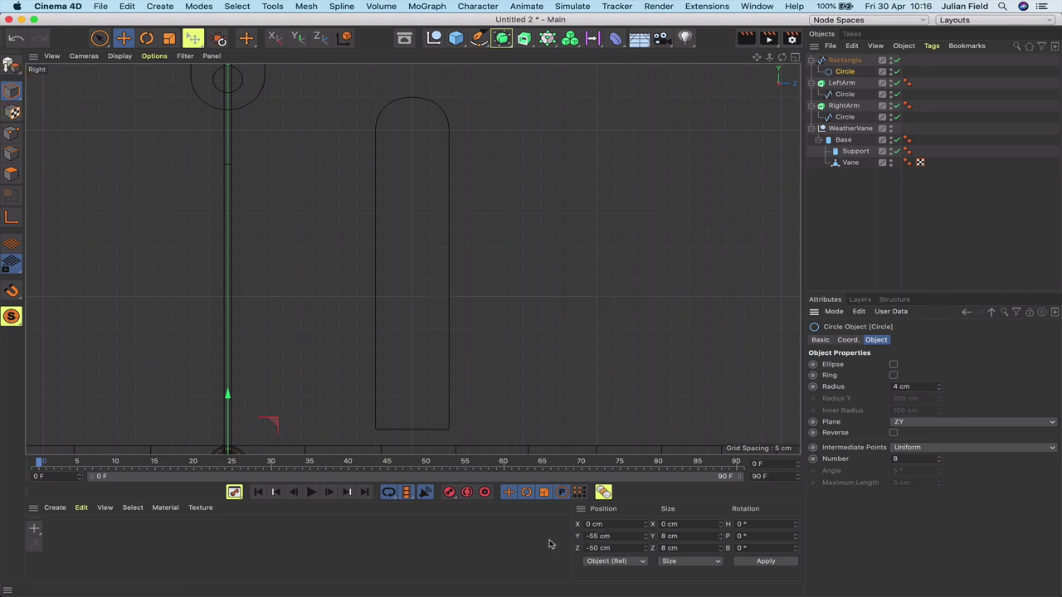
pyautogui.moveTo(600, 539); pyautogui.dragTo(569, 540)
pyautogui.write('0')
pyautogui.moveTo(601, 549); pyautogui.dragTo(572, 549)
pyautogui.write('0')
pyautogui.press('Return')
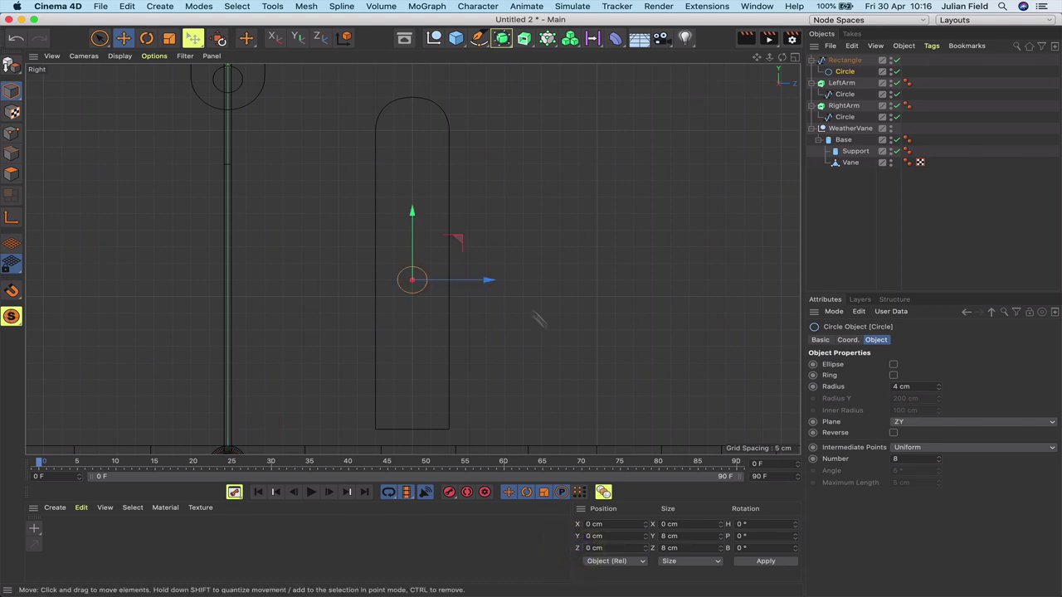
# Raise the circle into the rectangle's rounded upper end, setting its Y position to 45 cm.
pyautogui.moveTo(411, 212); pyautogui.dragTo(412, 65)
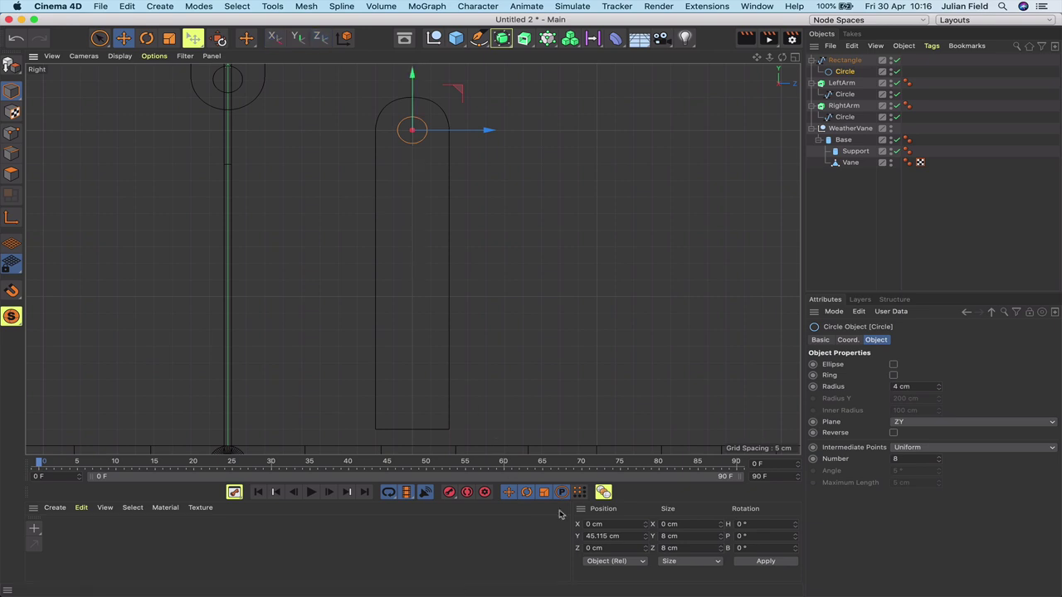
pyautogui.click(608, 536)
pyautogui.press('BackSpace')
pyautogui.press('BackSpace')
pyautogui.press('BackSpace')
pyautogui.press('BackSpace')
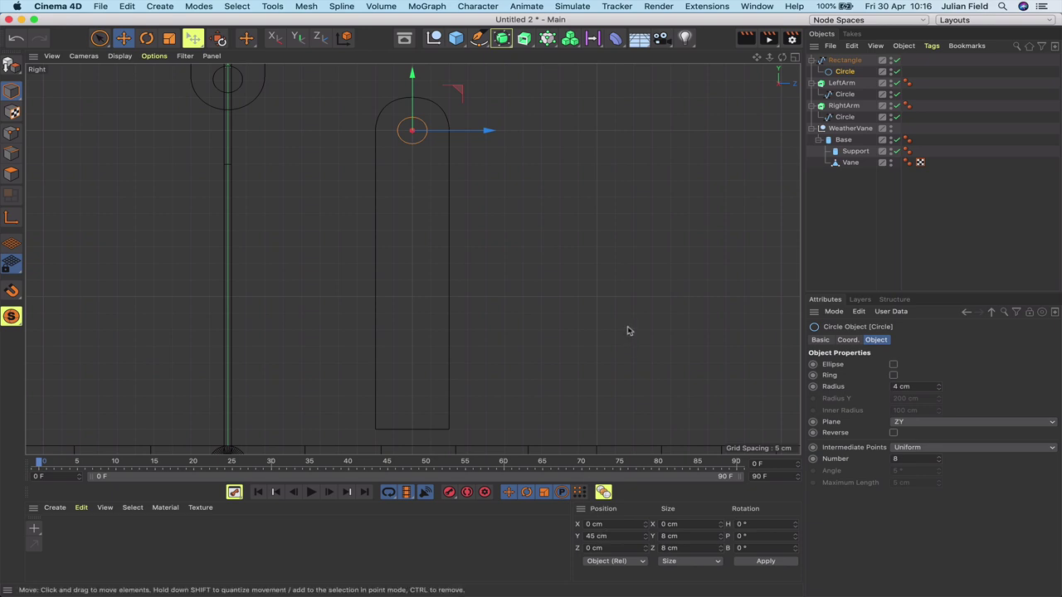
# Take the circle out of the rectangle's hierarchy and merge both splines with Connect Objects + Delete.
pyautogui.moveTo(848, 73)
pyautogui.mouseDown()
pyautogui.moveTo(838, 45)
pyautogui.moveTo(834, 61)
pyautogui.mouseUp()
pyautogui.keyDown('shift'); pyautogui.click(845, 72); pyautogui.keyUp('shift')
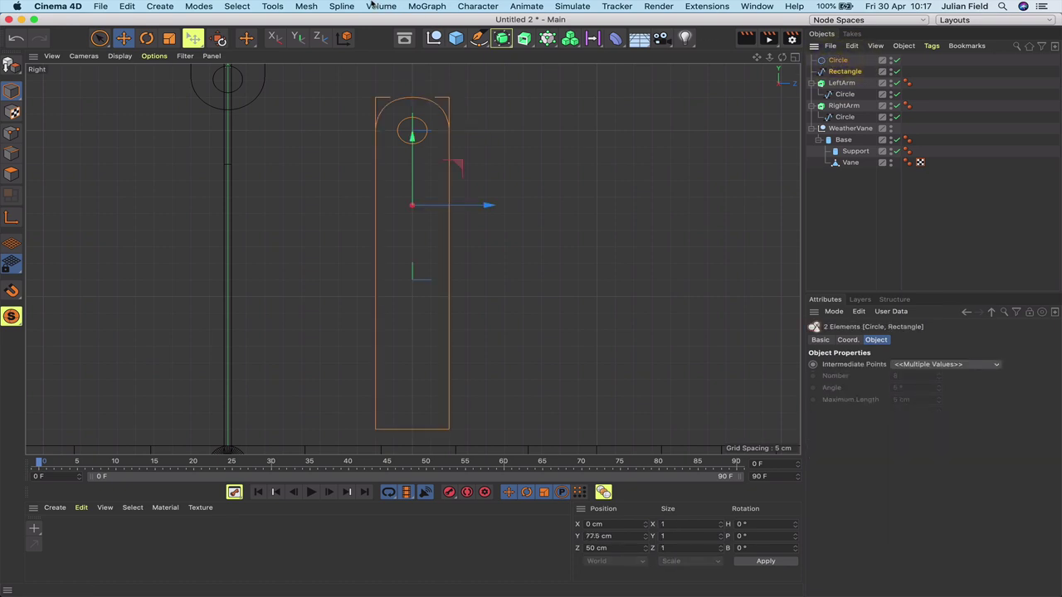
pyautogui.click(341, 6)
pyautogui.moveTo(387, 222)
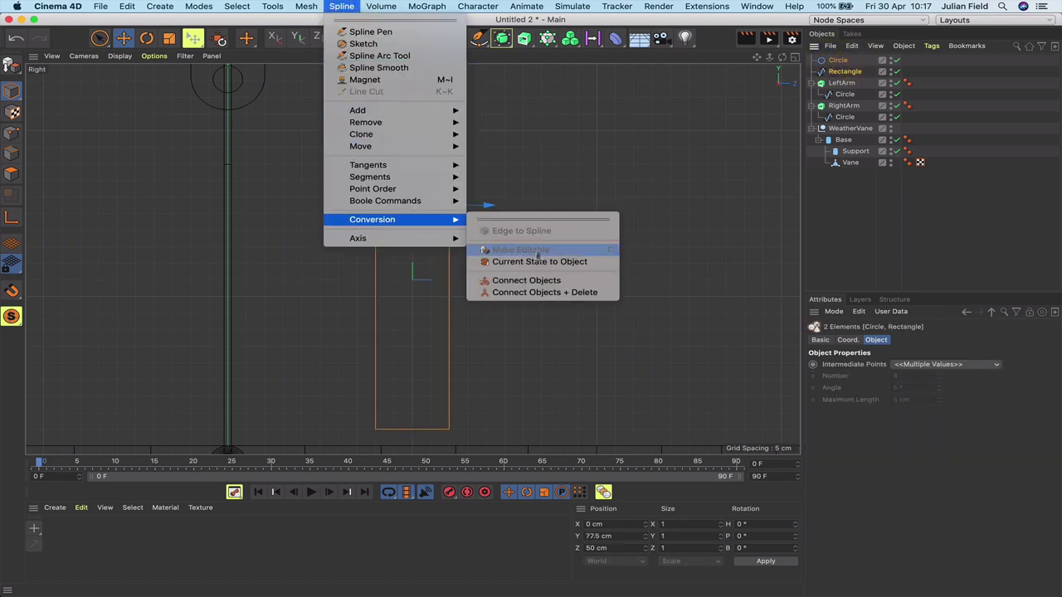
pyautogui.click(531, 293)
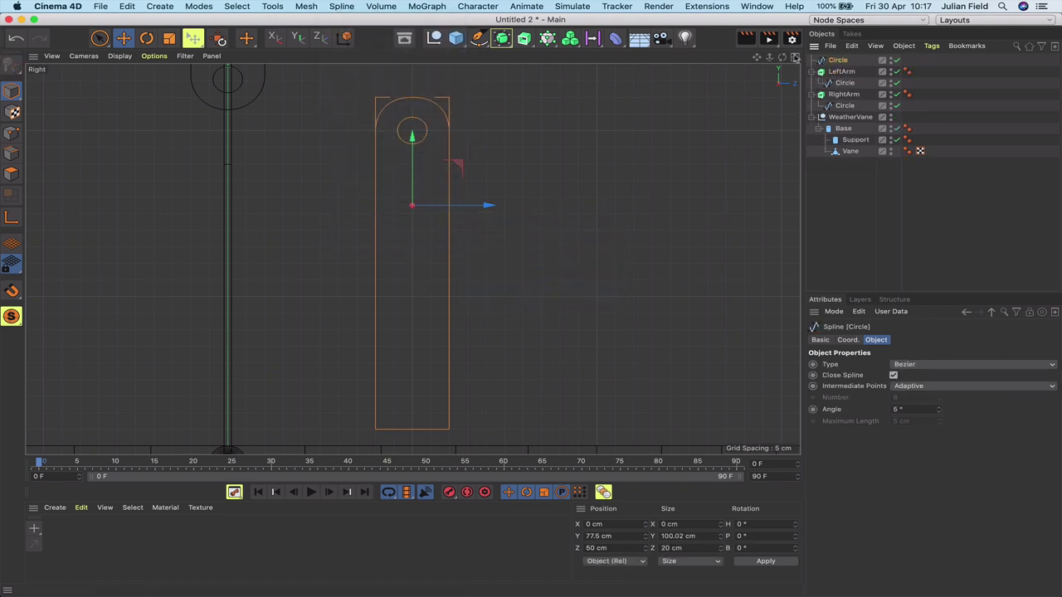
# Extrude the combined leg spline in the Perspective view with an offset of 5 cm.
pyautogui.press('F1')
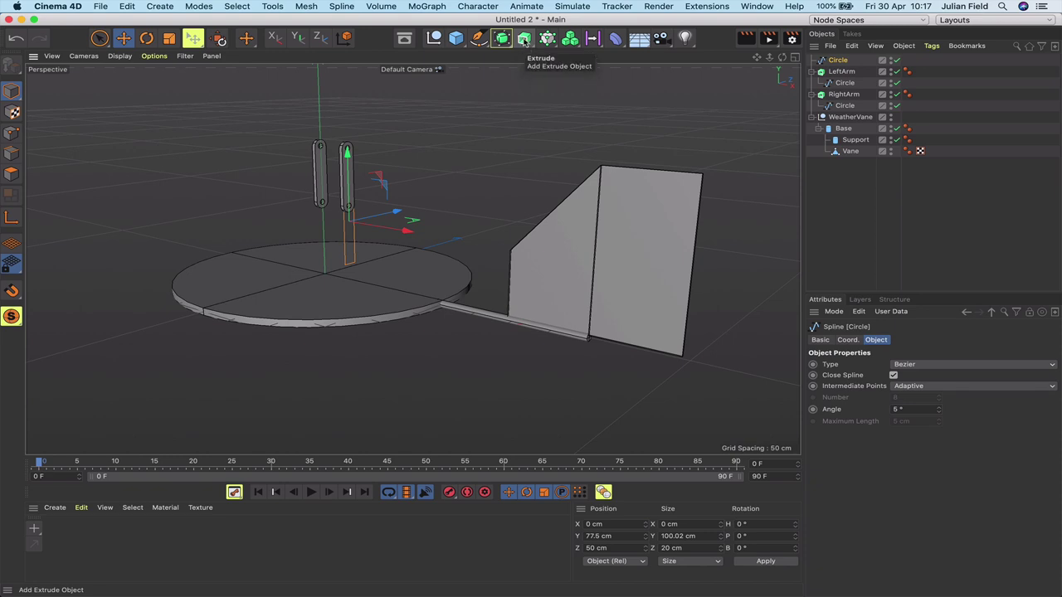
pyautogui.keyDown('alt'); pyautogui.click(524, 39); pyautogui.keyUp('alt')
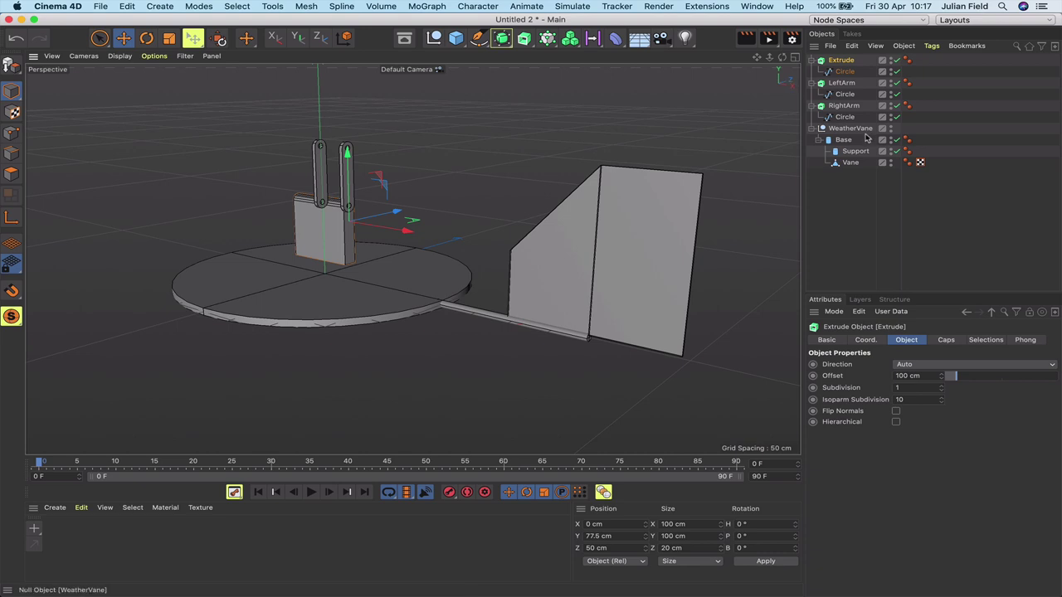
pyautogui.moveTo(910, 376); pyautogui.dragTo(868, 376)
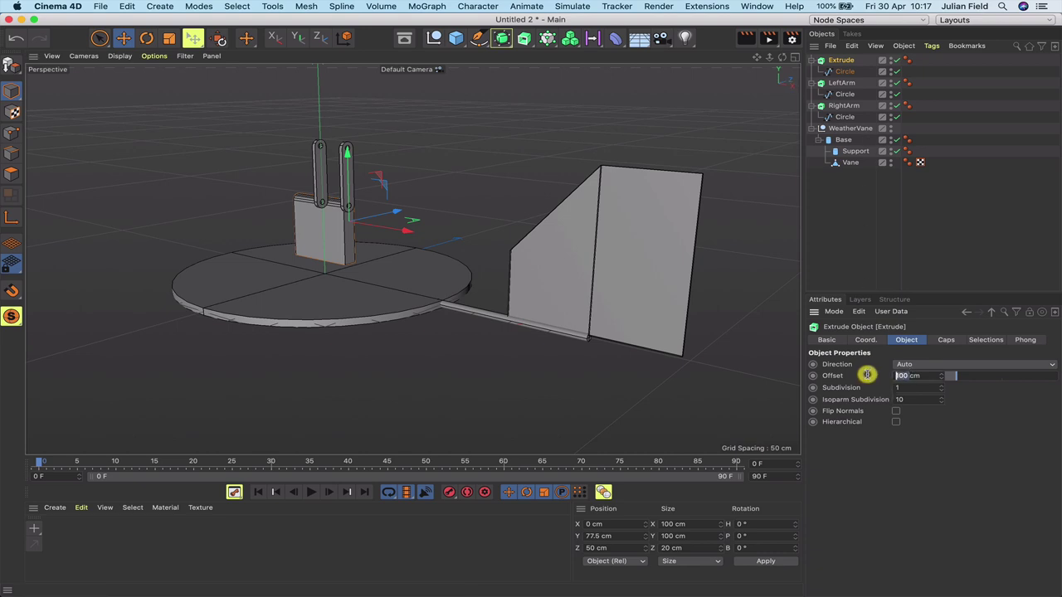
pyautogui.write('5')
pyautogui.press('Return')
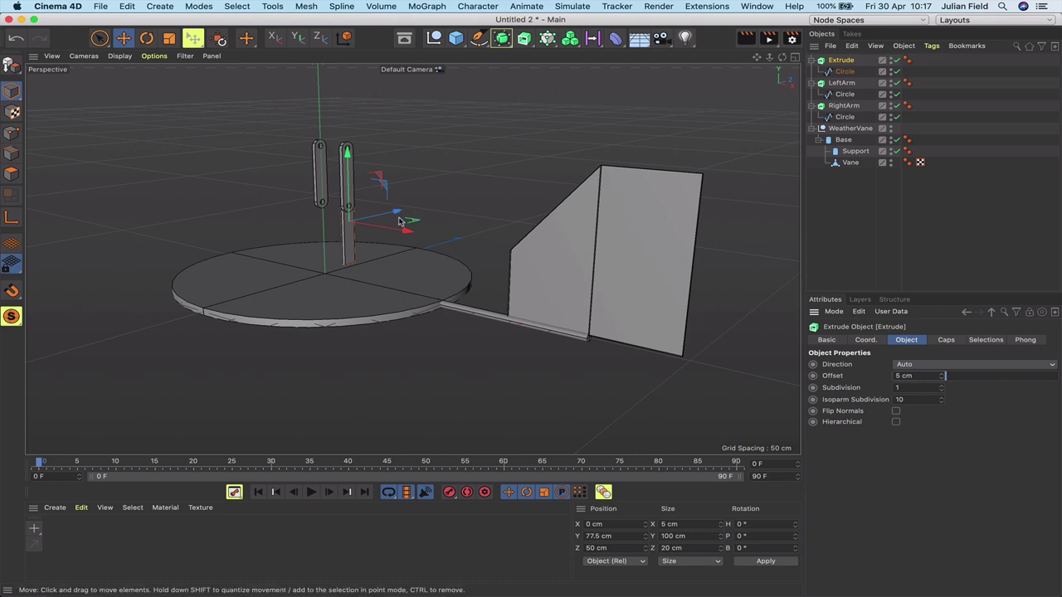
# Set the extruded leg's Z position to 0 cm, using the Right view, and return to the Perspective view.
pyautogui.press('F3')
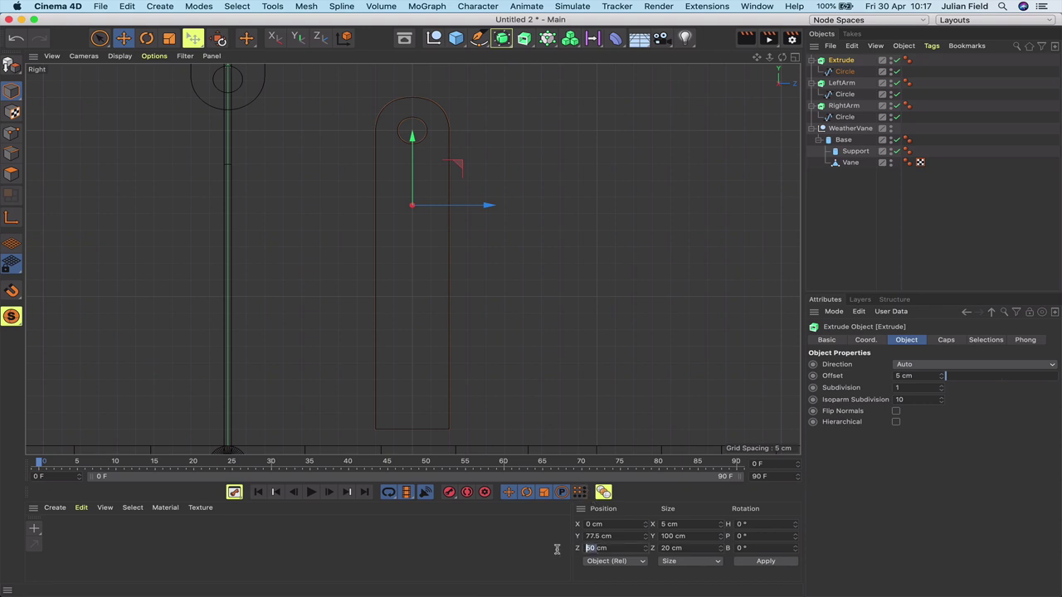
pyautogui.write('0')
pyautogui.press('F1')
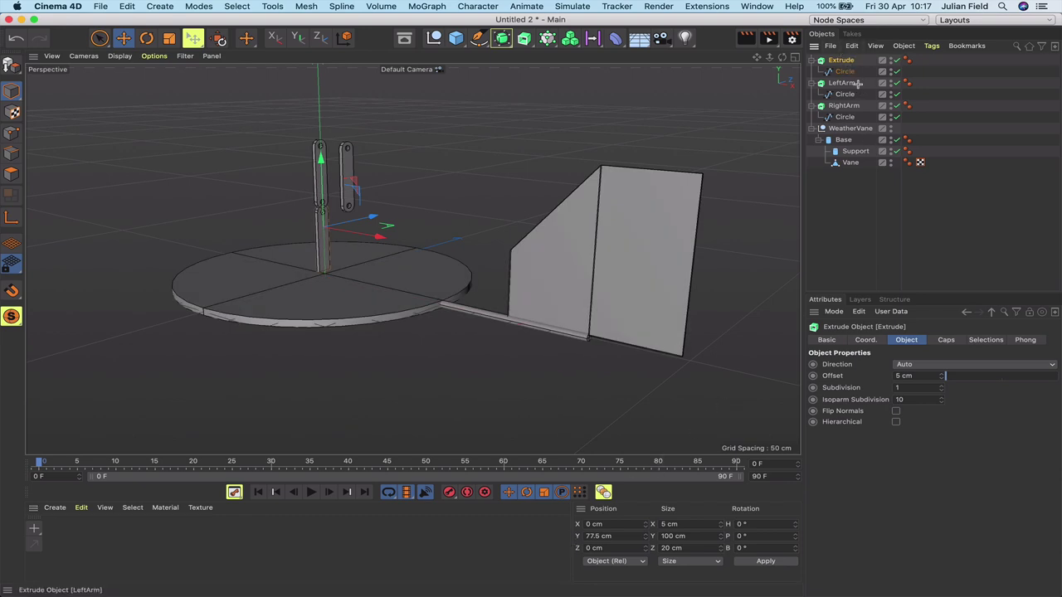
# Raise LeftArm and RightArm together by about 15 cm in Y to clear the leg.
pyautogui.moveTo(859, 84); pyautogui.dragTo(840, 112)
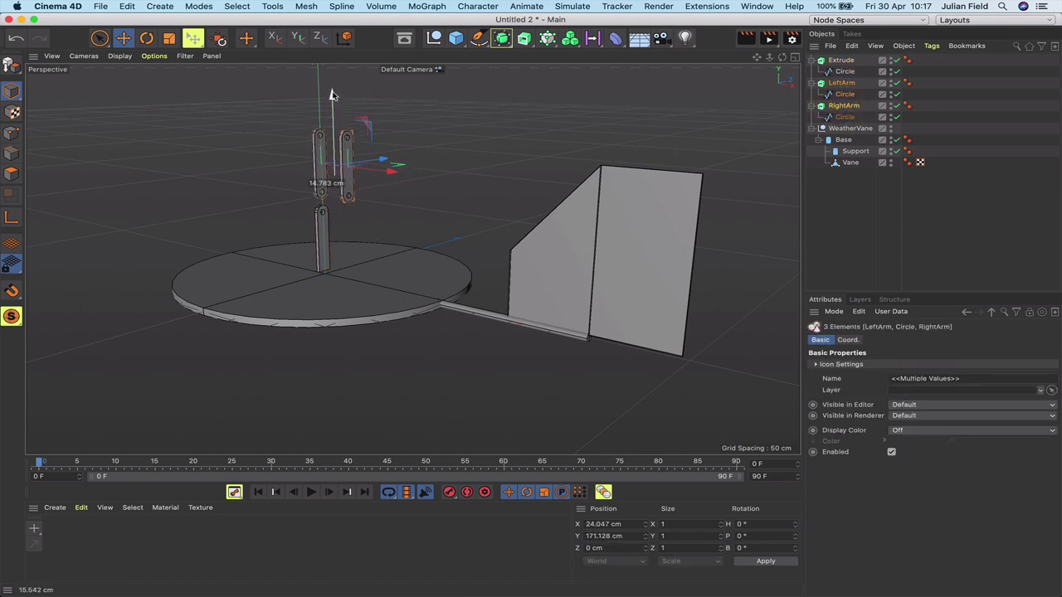
pyautogui.moveTo(331, 101); pyautogui.dragTo(332, 94)
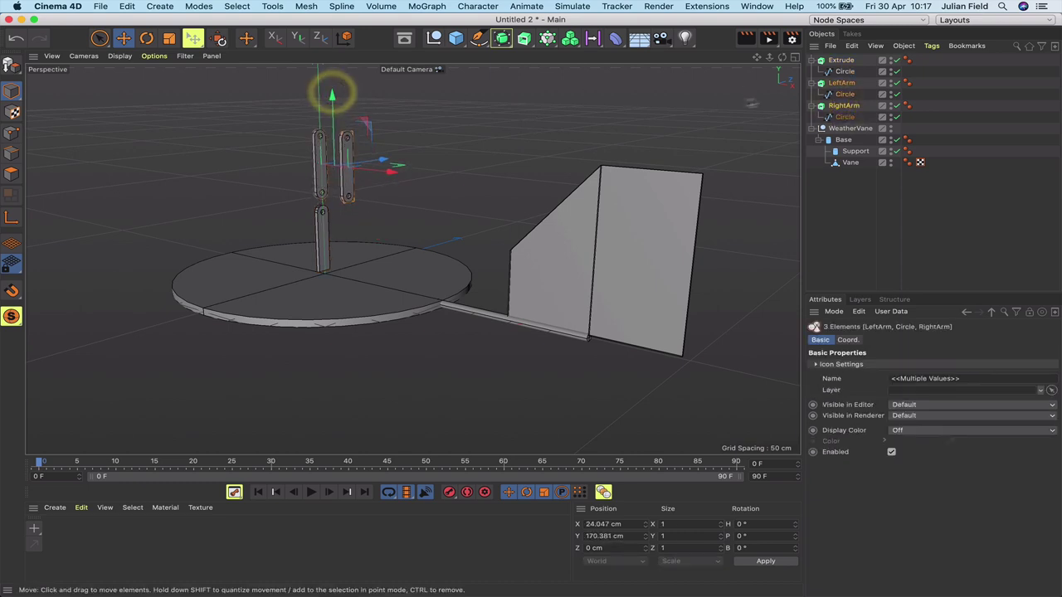
# Duplicate the extruded leg along the X axis, placing the copy at about X 54 cm beneath the other arm.
pyautogui.click(842, 60)
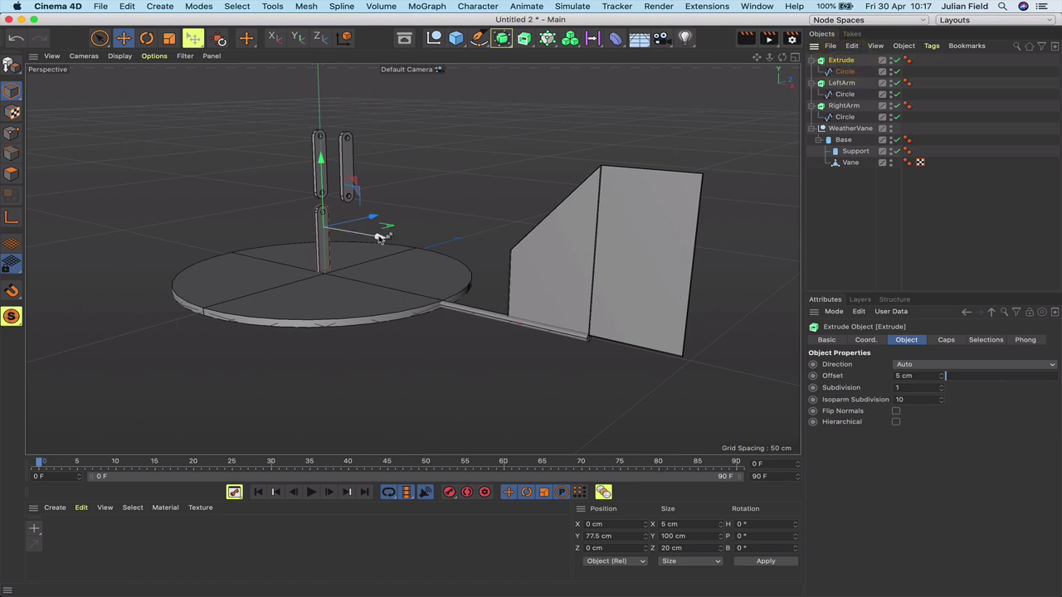
pyautogui.keyDown('ctrl'); pyautogui.moveTo(379, 238); pyautogui.dragTo(412, 245); pyautogui.keyUp('ctrl')
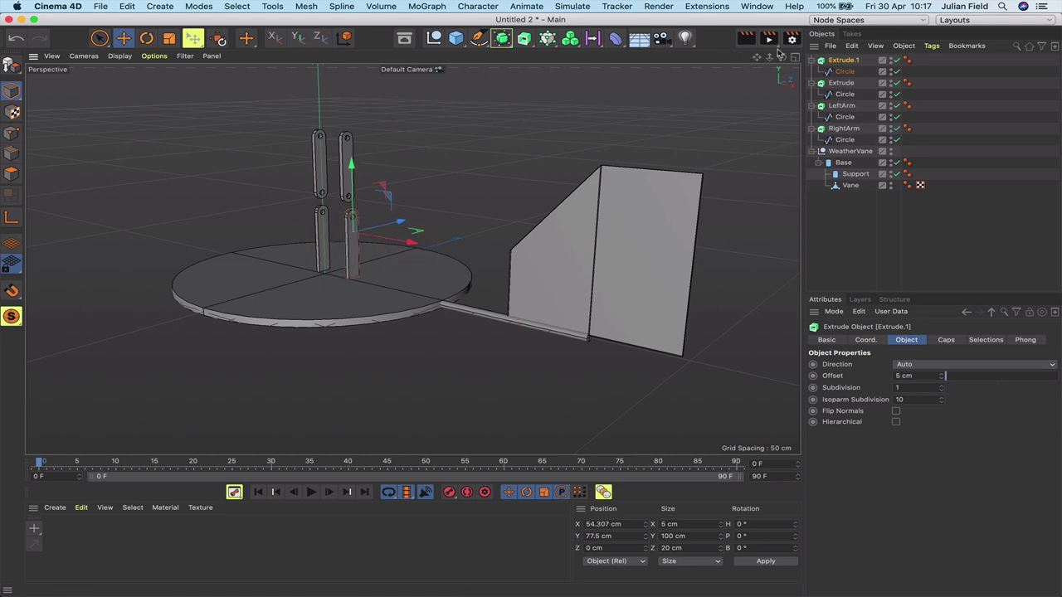
pyautogui.moveTo(783, 58)
pyautogui.mouseDown()
pyautogui.moveTo(834, 67)
pyautogui.moveTo(796, 79)
pyautogui.moveTo(784, 60)
pyautogui.mouseUp()
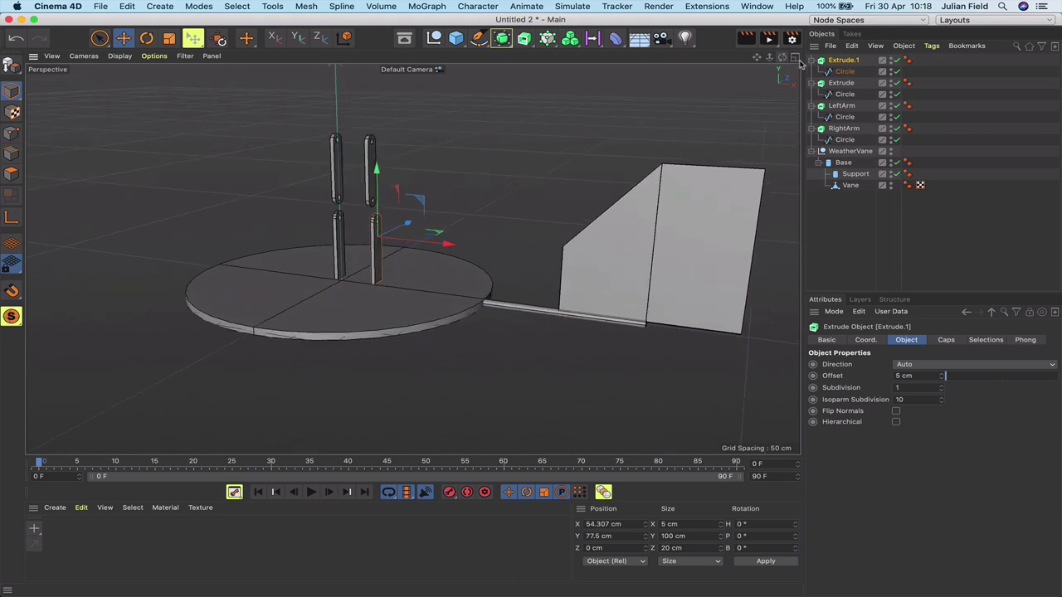
# Rename the copied leg extrusion as LeftLeg and the original one as RightLeg.
pyautogui.doubleClick(843, 62)
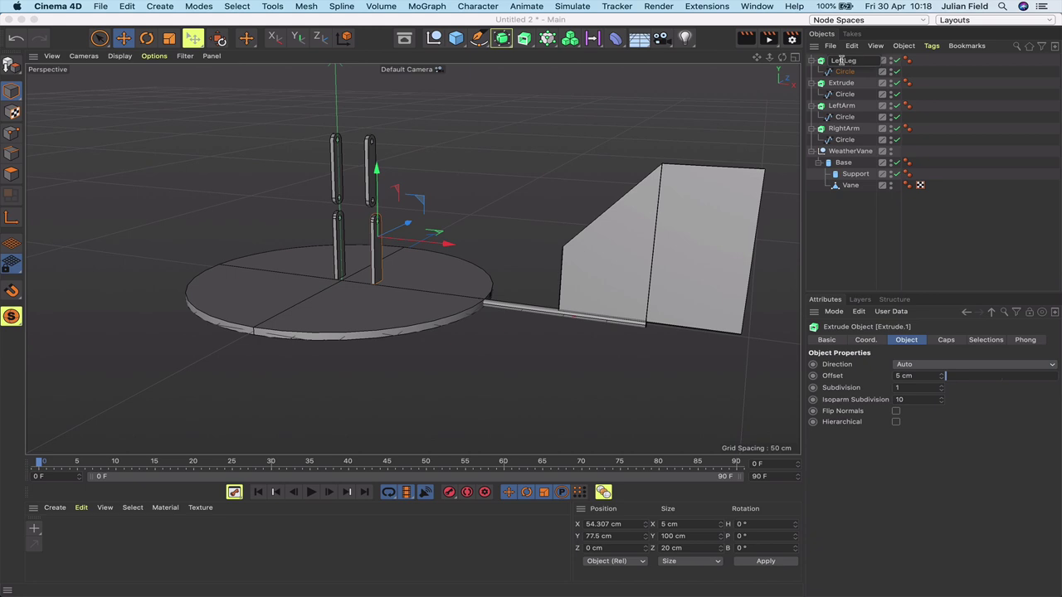
pyautogui.press('Return')
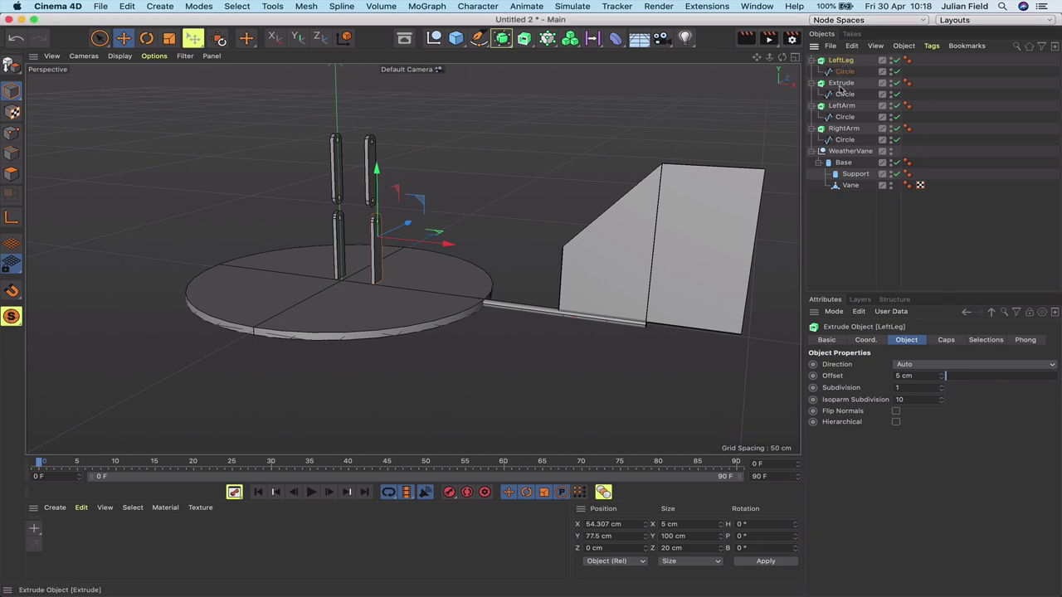
pyautogui.doubleClick(841, 83)
pyautogui.write('RightLeg')
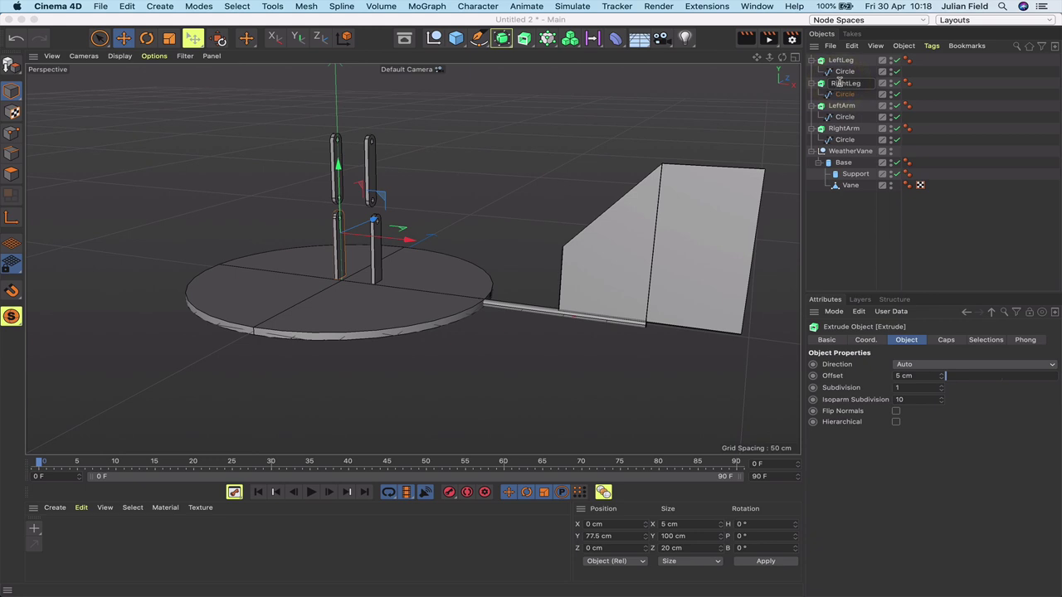
pyautogui.press('Return')
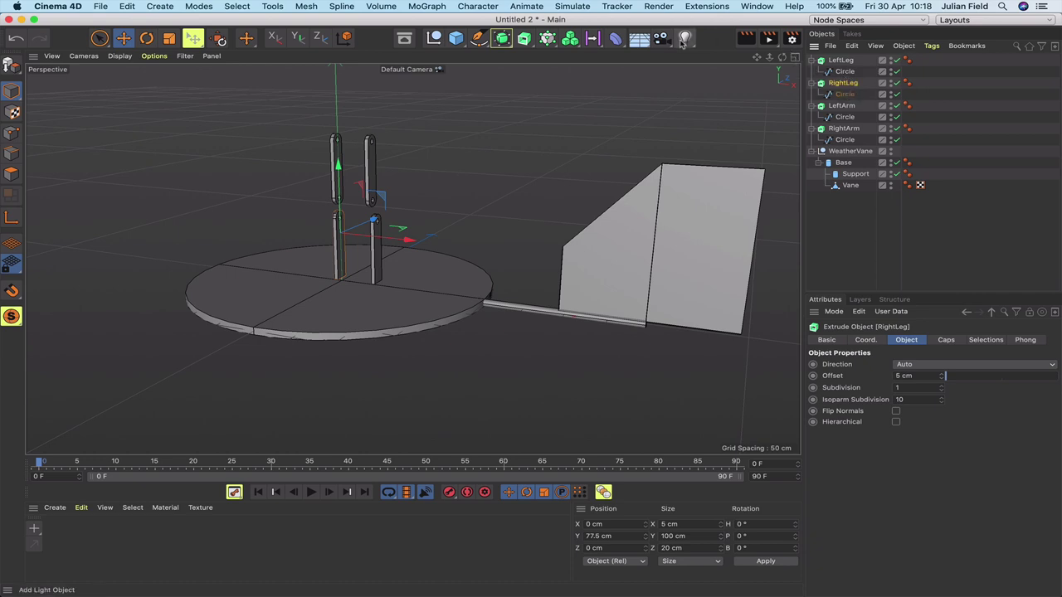
# Add a cylinder primitive and set its orientation to +X.
pyautogui.click(457, 43)
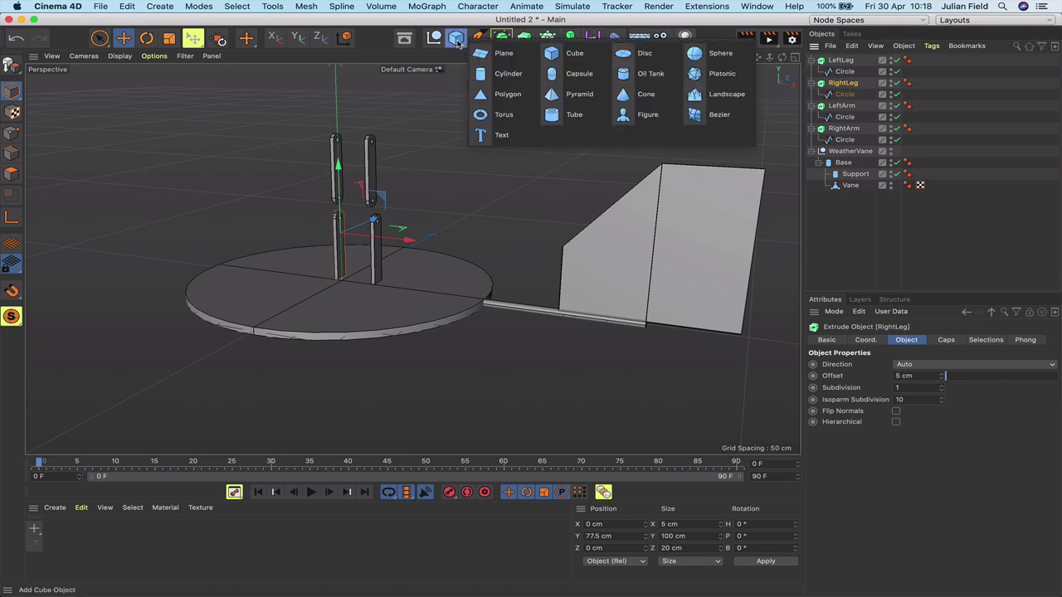
pyautogui.click(508, 74)
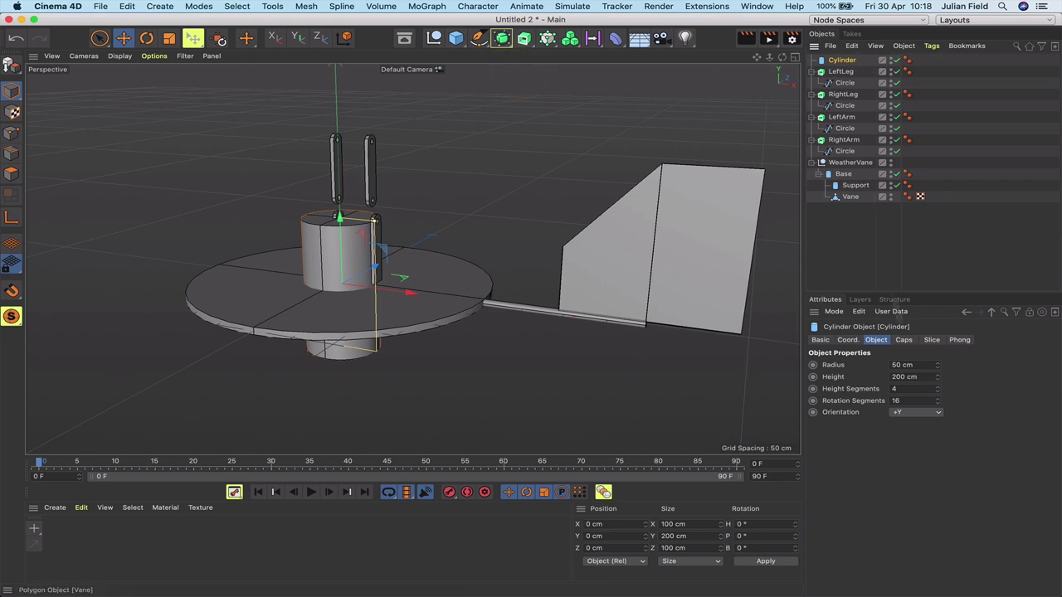
pyautogui.click(916, 414)
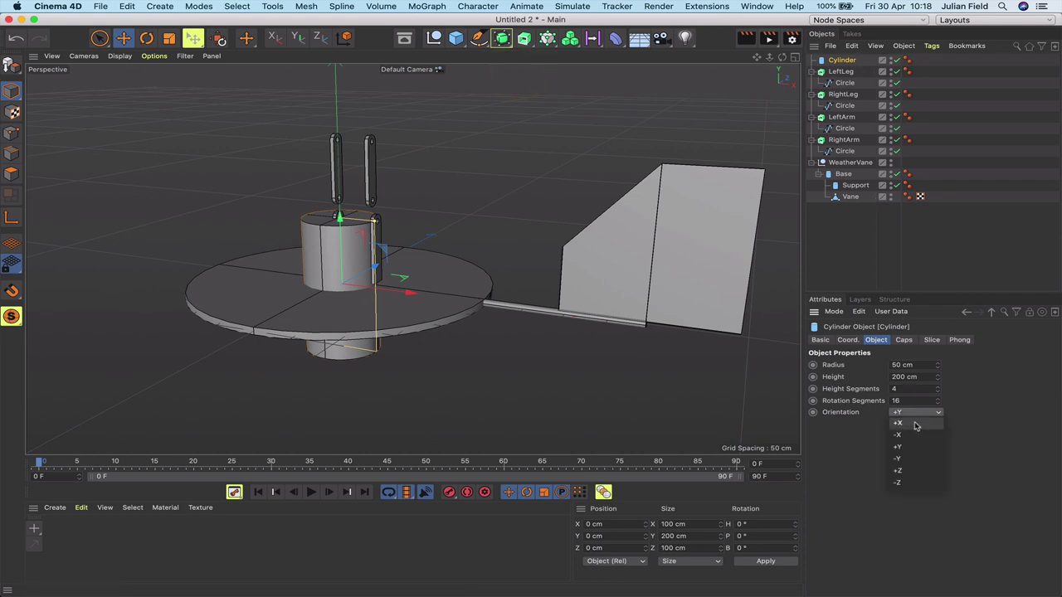
pyautogui.click(898, 424)
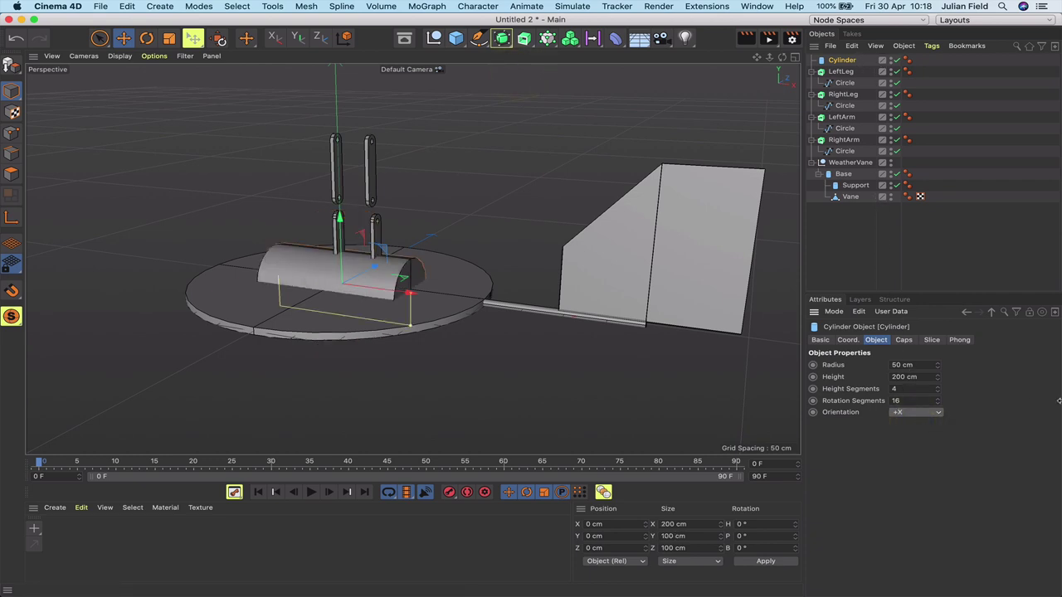
# Set the new cylinder's radius to 4 cm and its height to 75 cm.
pyautogui.doubleClick(901, 365)
pyautogui.write('4')
pyautogui.press('Return')
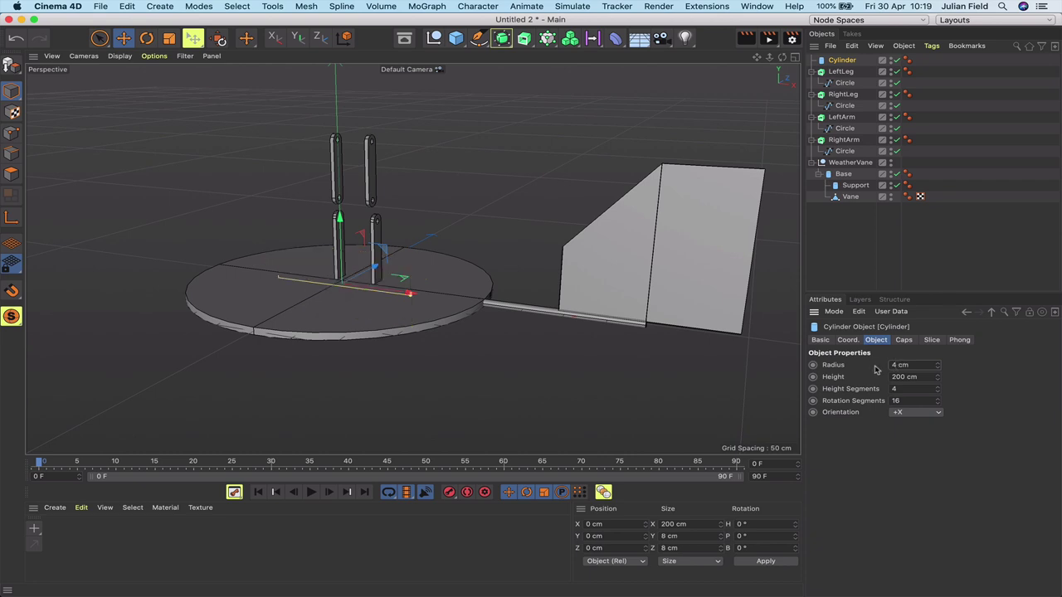
pyautogui.moveTo(906, 377); pyautogui.dragTo(881, 378)
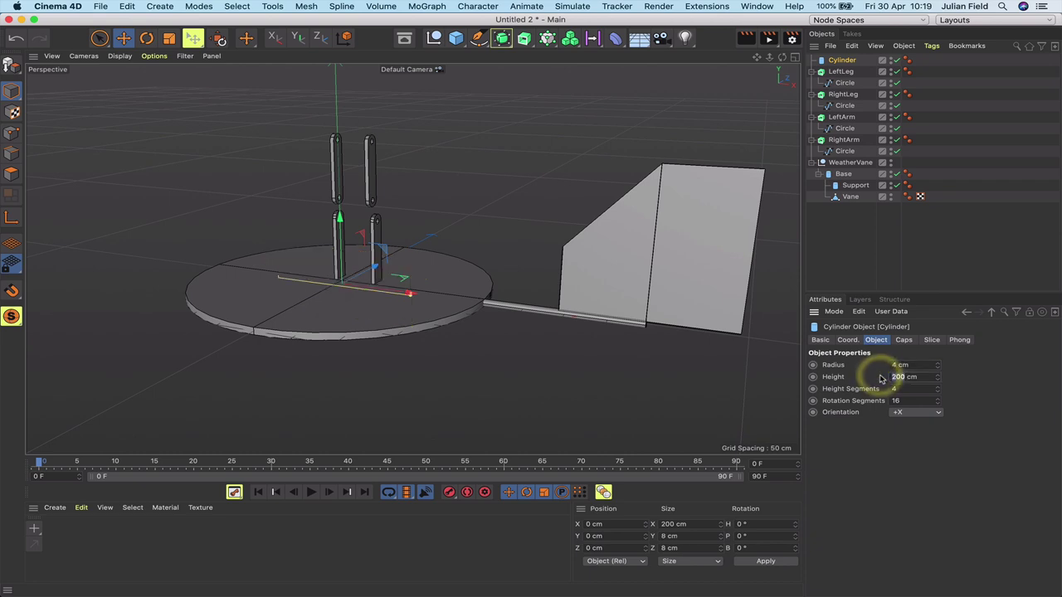
pyautogui.write('75')
pyautogui.press('Return')
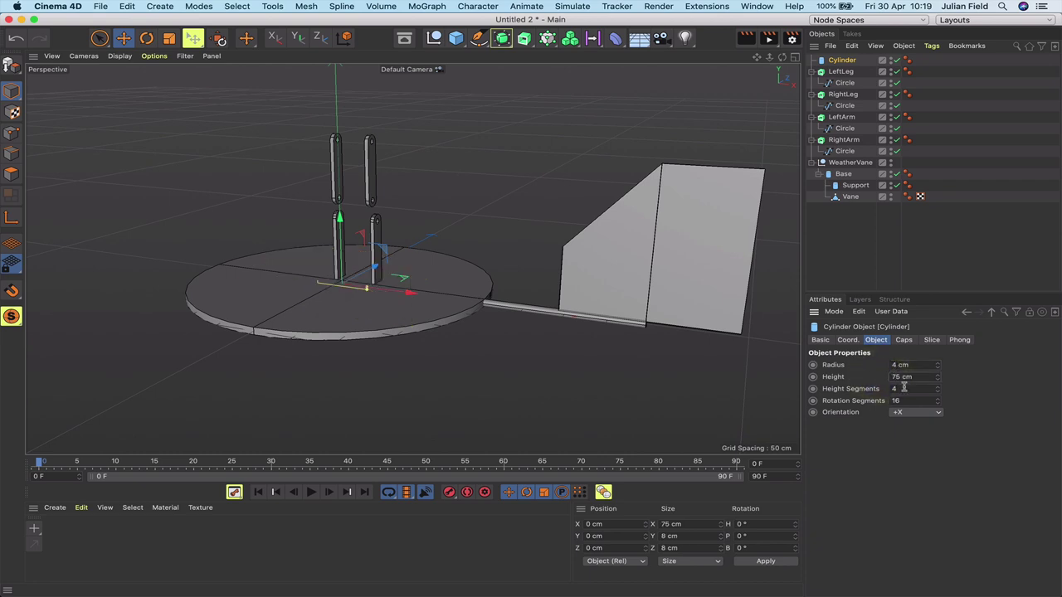
# Set the cylinder to 1 height segment and 60 rotation segments.
pyautogui.doubleClick(884, 389)
pyautogui.write('1')
pyautogui.moveTo(910, 398); pyautogui.dragTo(863, 398)
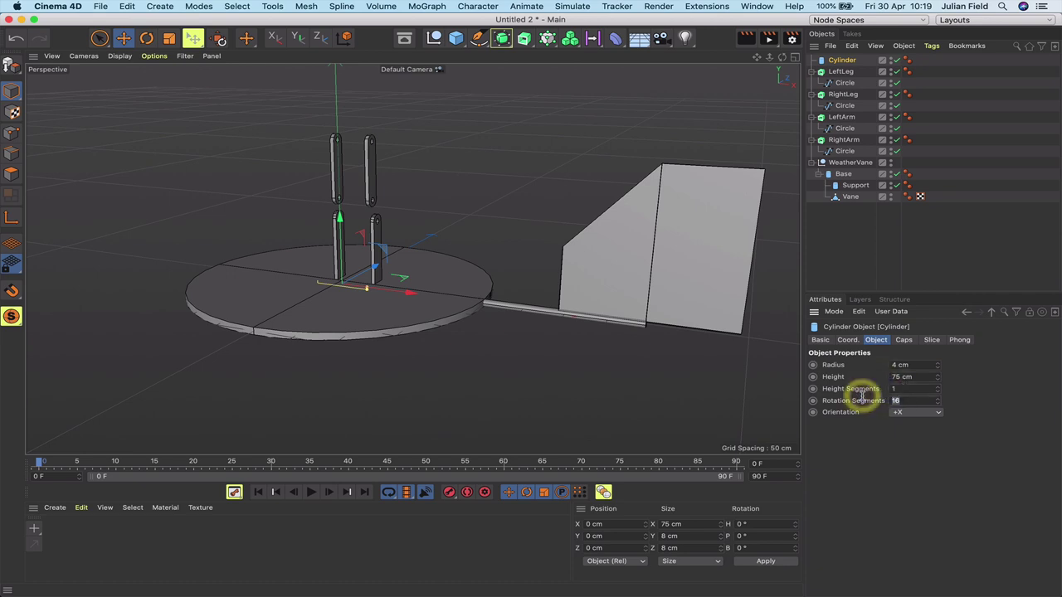
pyautogui.write('60')
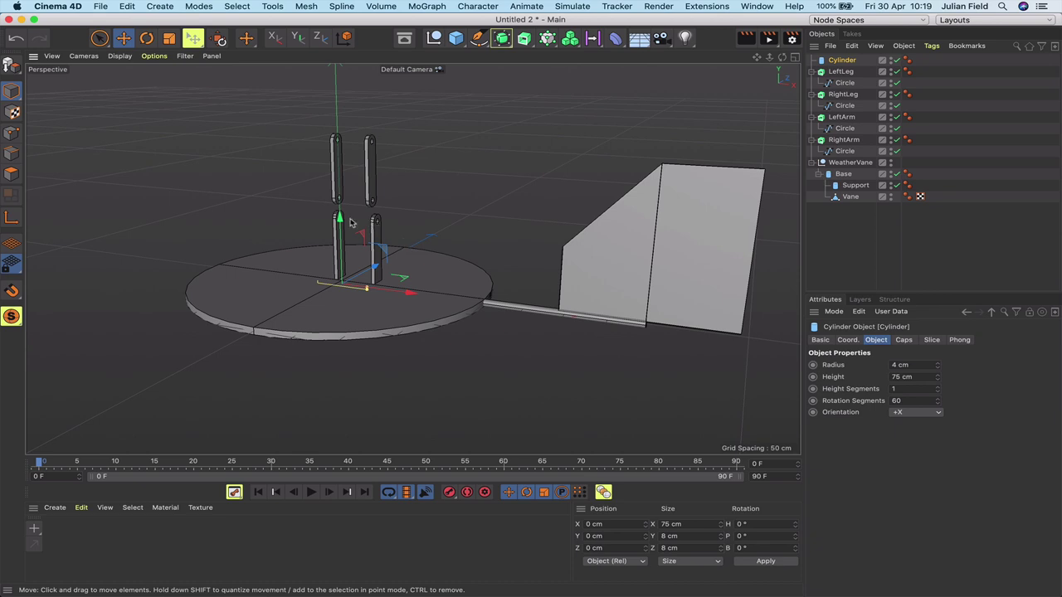
# Raise the cylinder to the upper holes of the legs and set its Y position to 100 cm, using the Right view.
pyautogui.moveTo(340, 219); pyautogui.dragTo(351, 155)
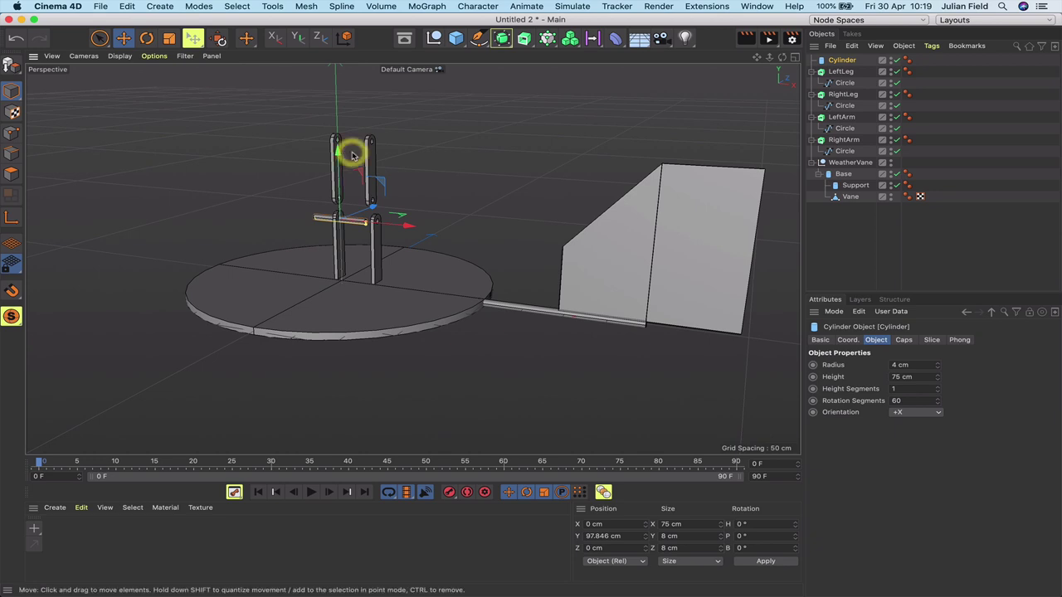
pyautogui.press('F3')
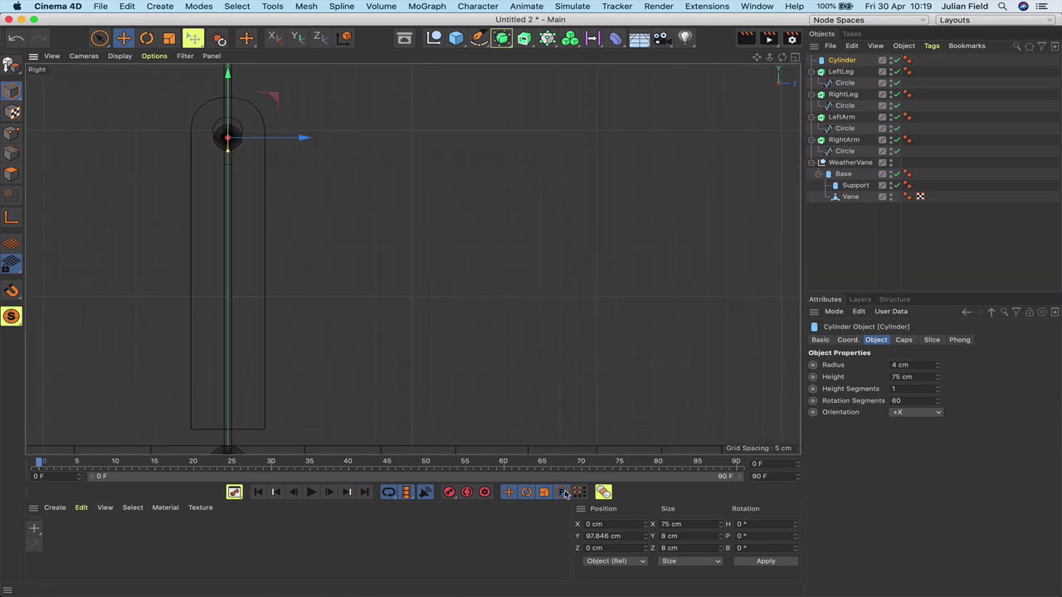
pyautogui.moveTo(611, 536); pyautogui.dragTo(557, 539)
pyautogui.write('100')
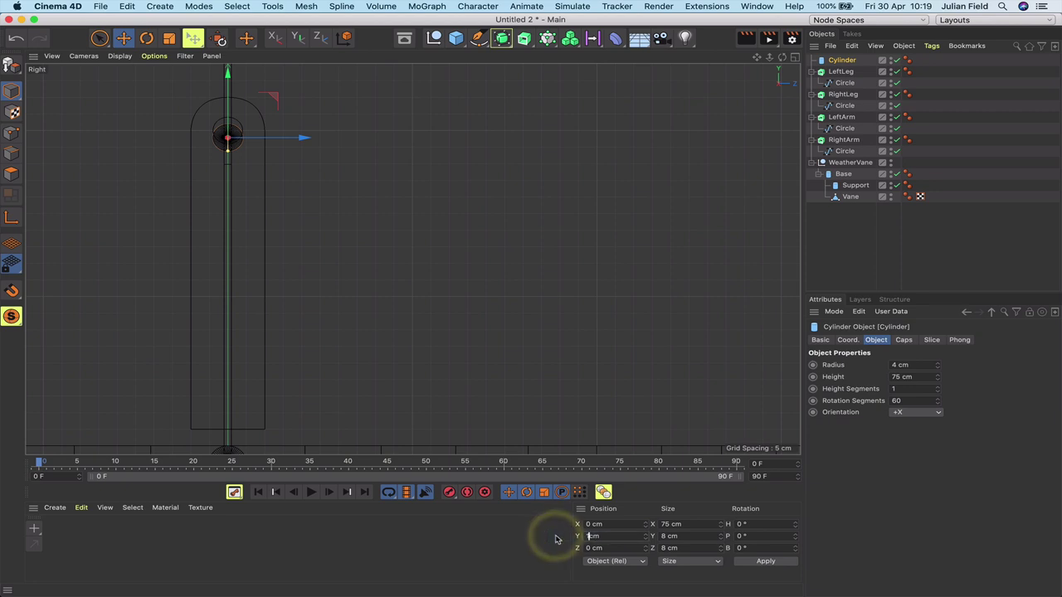
pyautogui.press('Return')
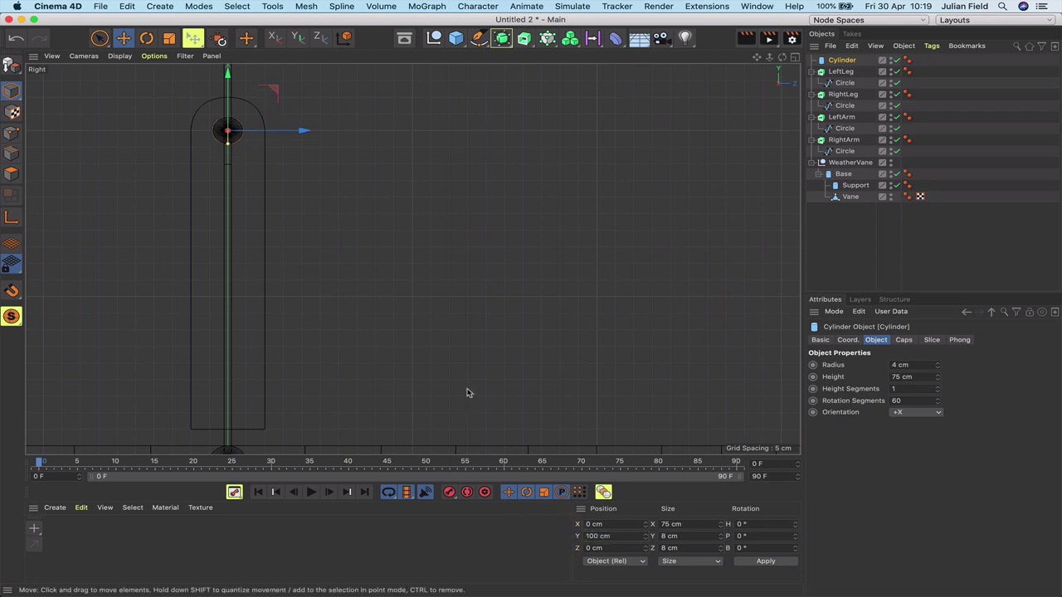
# In the Front view, move the cylinder along X to span both legs and set its X position to 25 cm.
pyautogui.press('F4')
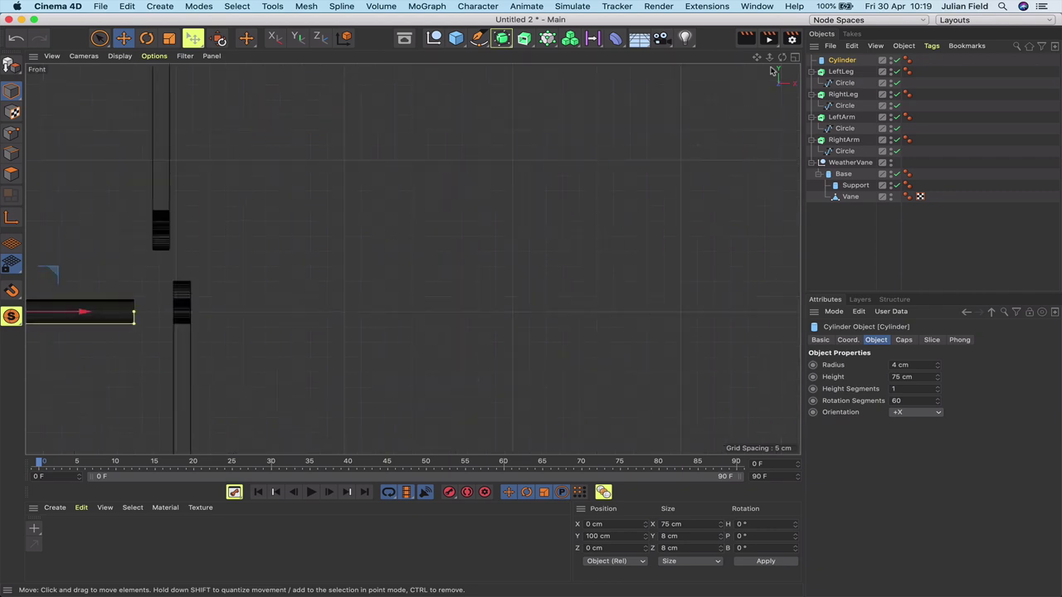
pyautogui.moveTo(757, 58); pyautogui.dragTo(513, 232)
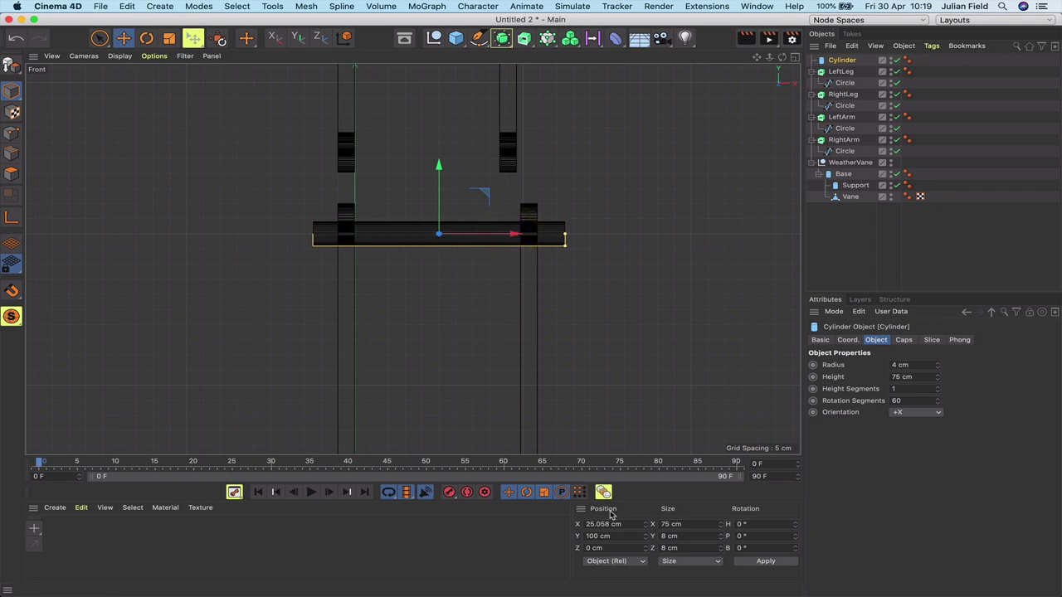
pyautogui.moveTo(612, 524); pyautogui.dragTo(596, 522)
pyautogui.press('BackSpace')
pyautogui.press('Return')
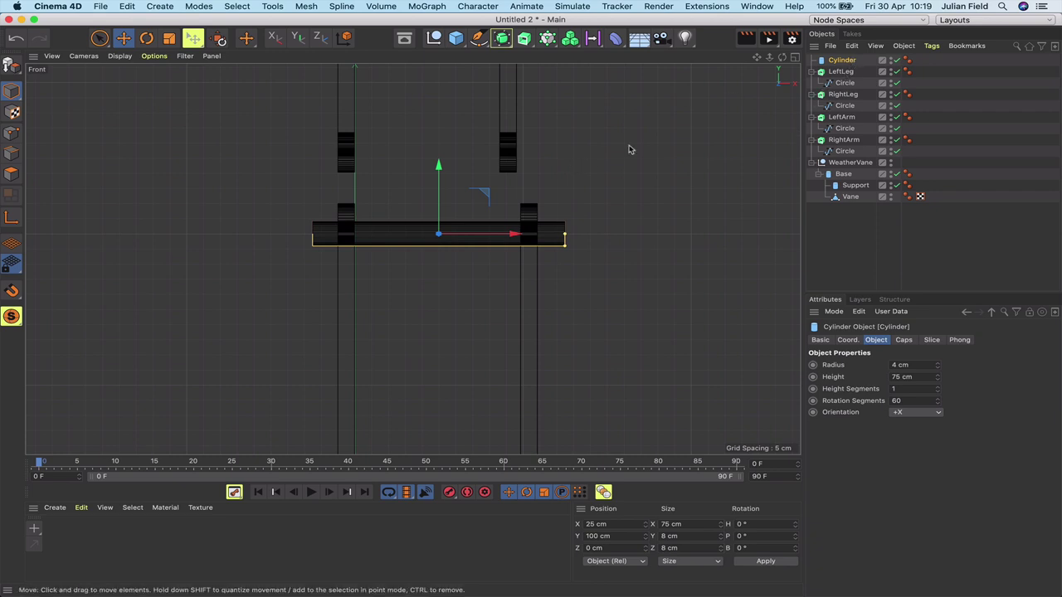
# Move LeftLeg to about X 62 cm and RightLeg to about X -7 cm at the cylinder's ends, and return to the Perspective view.
pyautogui.click(835, 73)
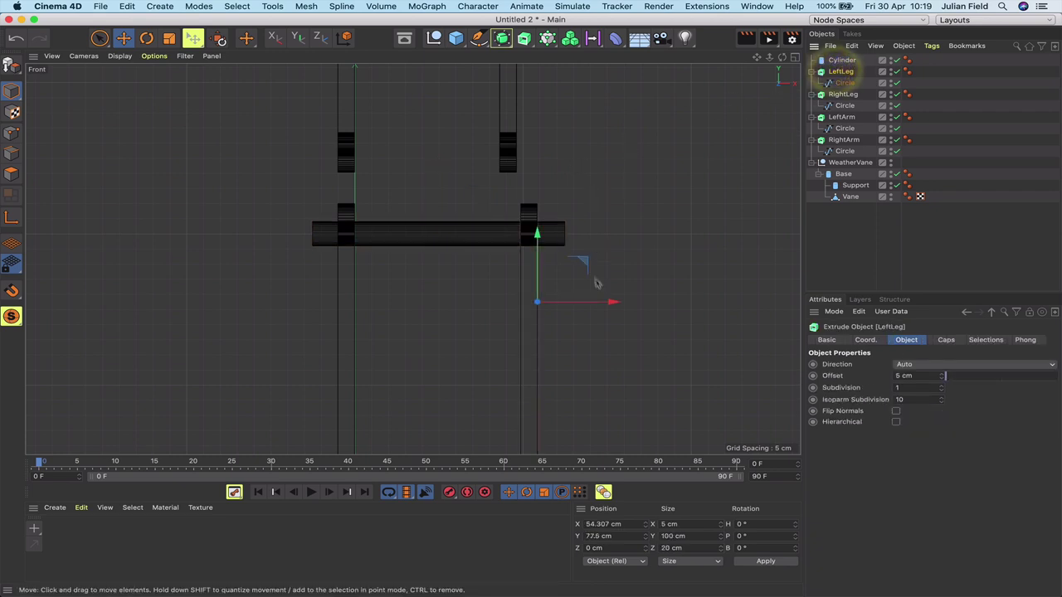
pyautogui.moveTo(612, 302); pyautogui.dragTo(633, 302)
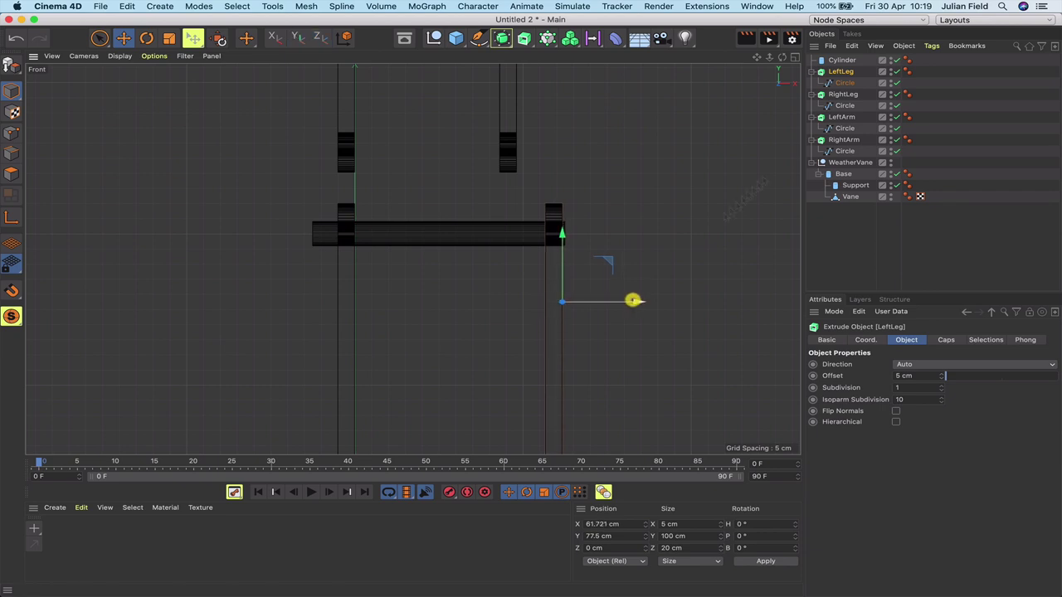
pyautogui.click(843, 94)
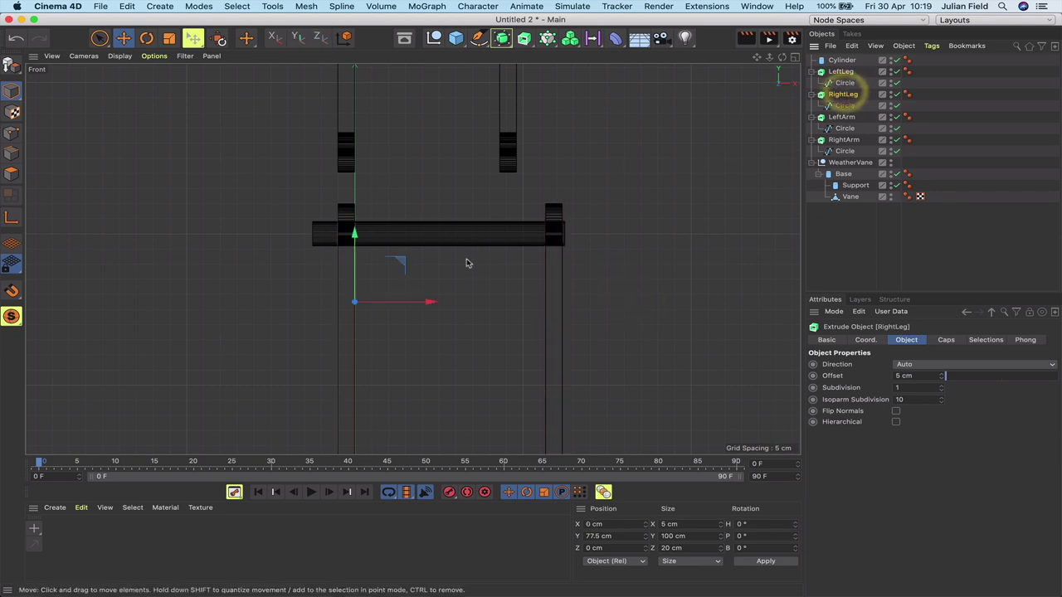
pyautogui.moveTo(429, 301); pyautogui.dragTo(406, 301)
pyautogui.click(538, 230)
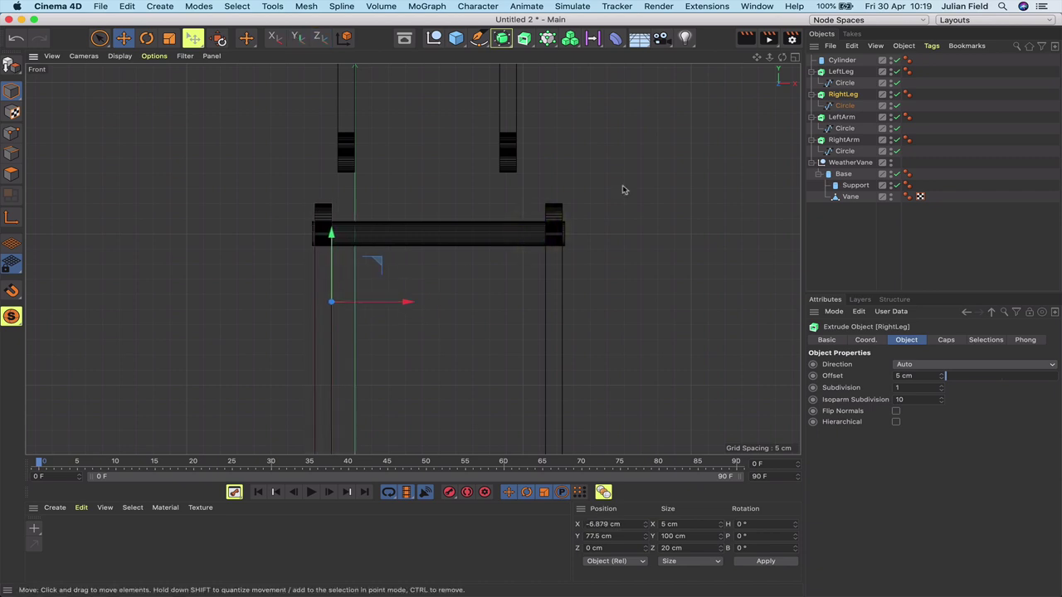
pyautogui.press('F1')
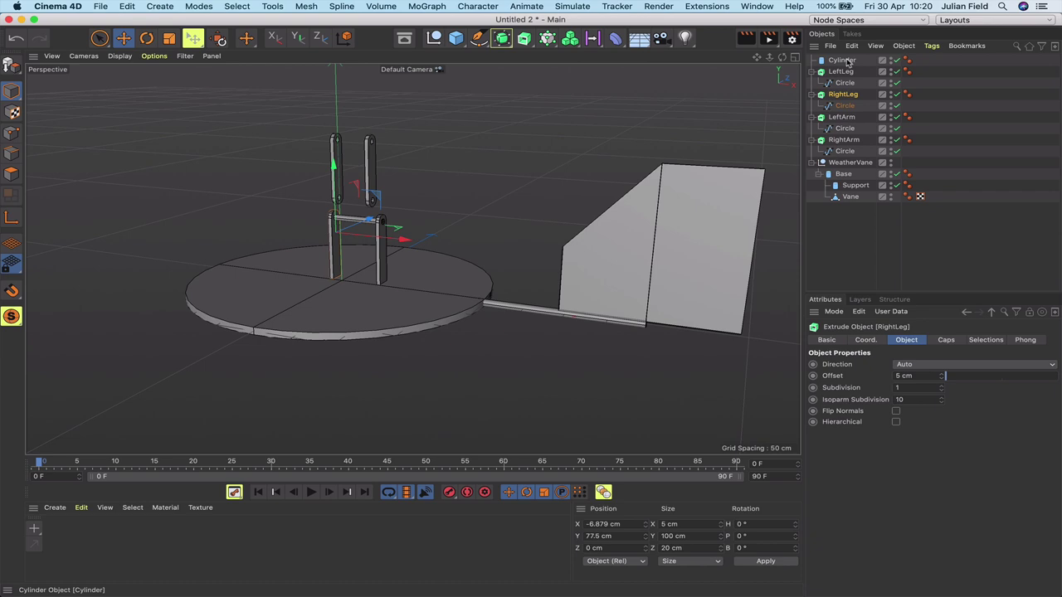
# Duplicate only the cylinder joining the legs, undoing the copy that also includes RightLeg.
pyautogui.keyDown('super'); pyautogui.moveTo(847, 61); pyautogui.dragTo(847, 65); pyautogui.keyUp('super')
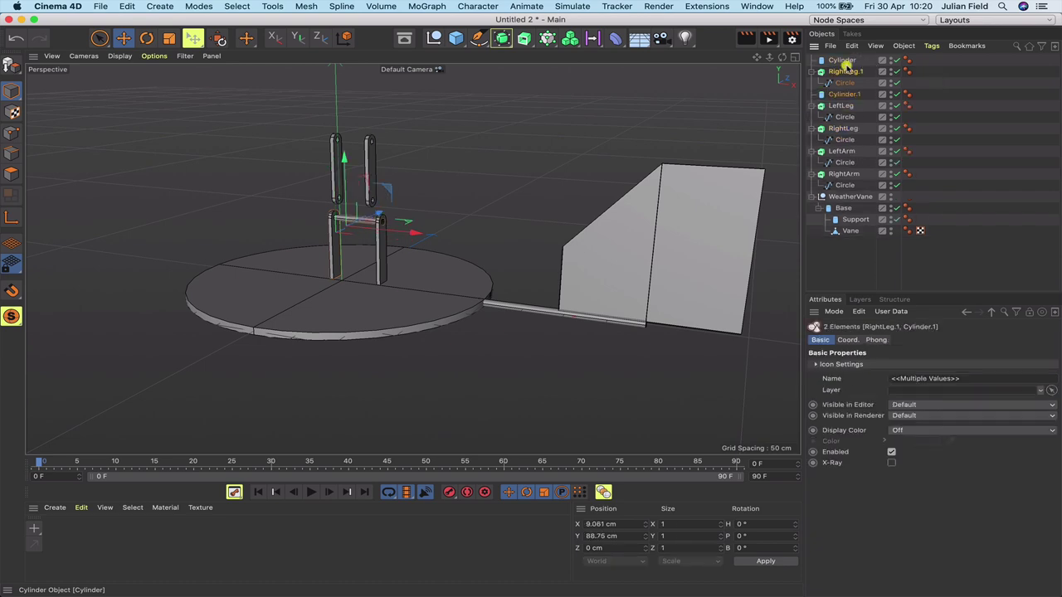
pyautogui.press('super+z')
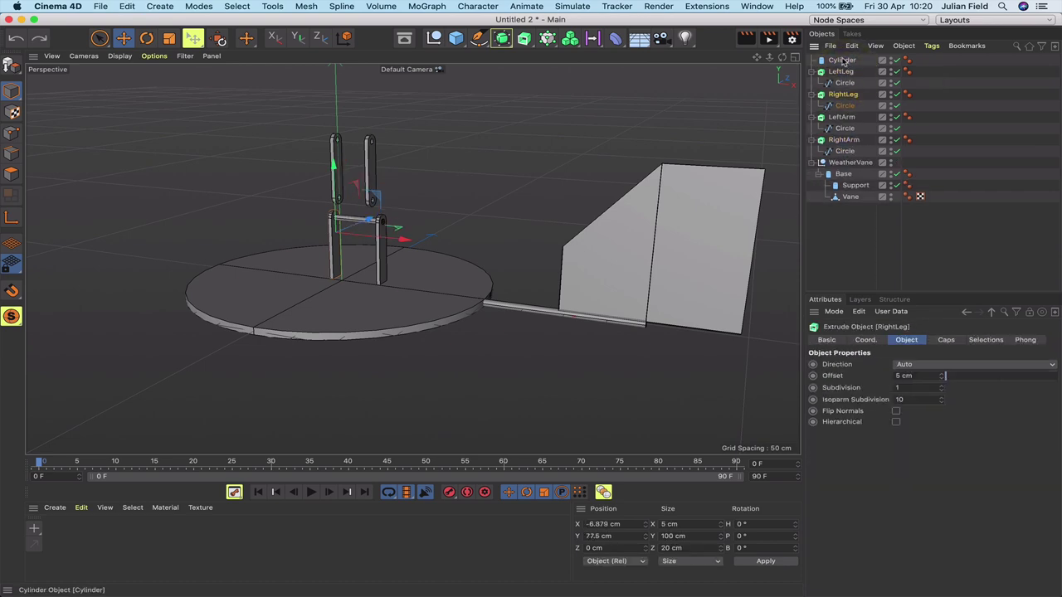
pyautogui.click(842, 61)
pyautogui.keyDown('ctrl'); pyautogui.moveTo(842, 63); pyautogui.dragTo(844, 70); pyautogui.keyUp('ctrl')
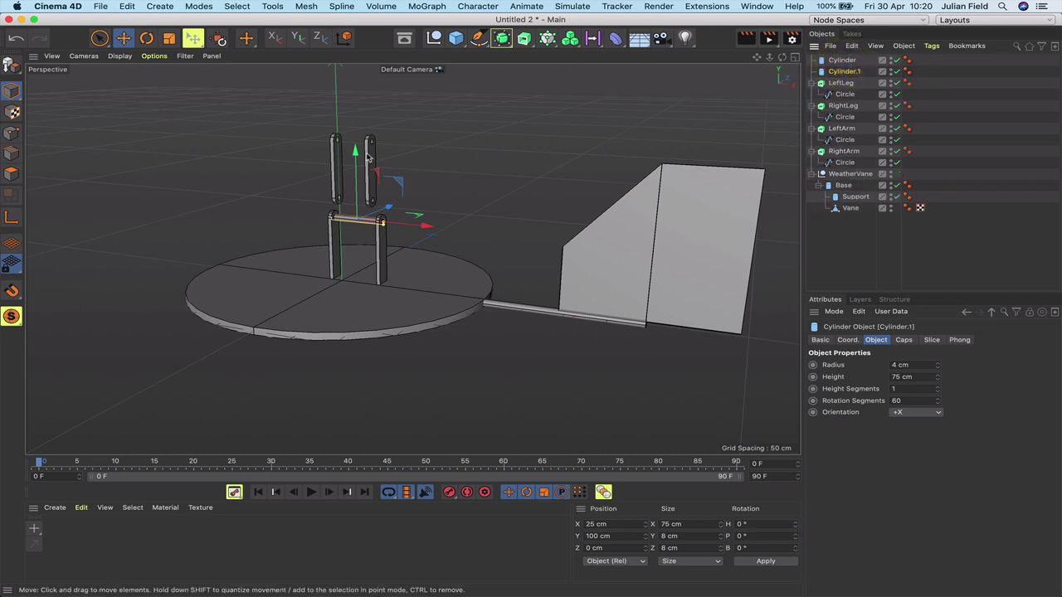
# Rename the original cylinder as HipJoint and its copy as ShoulderJoint.
pyautogui.doubleClick(842, 61)
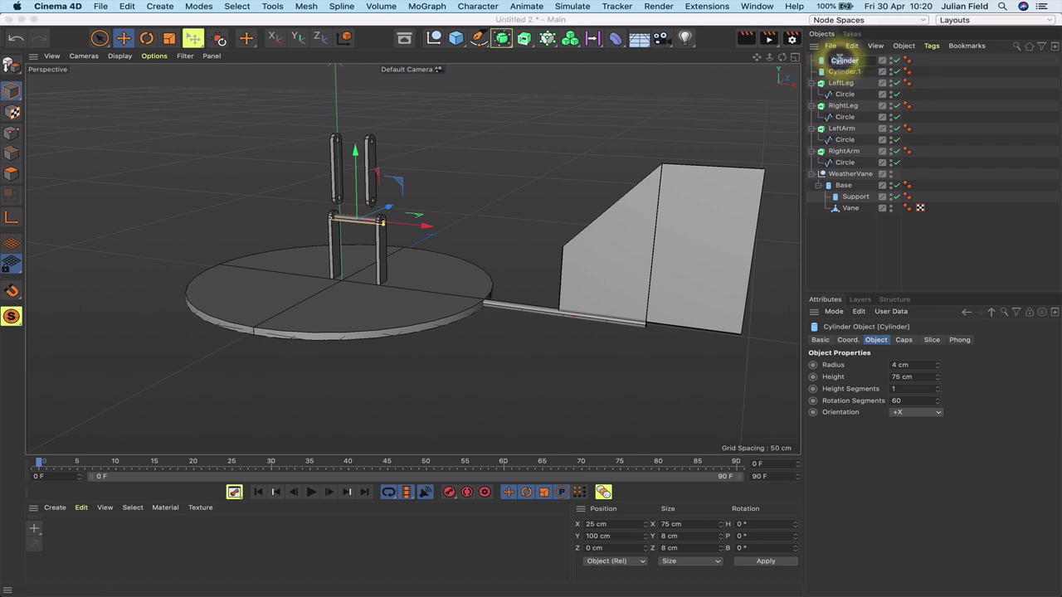
pyautogui.write('HipJoint')
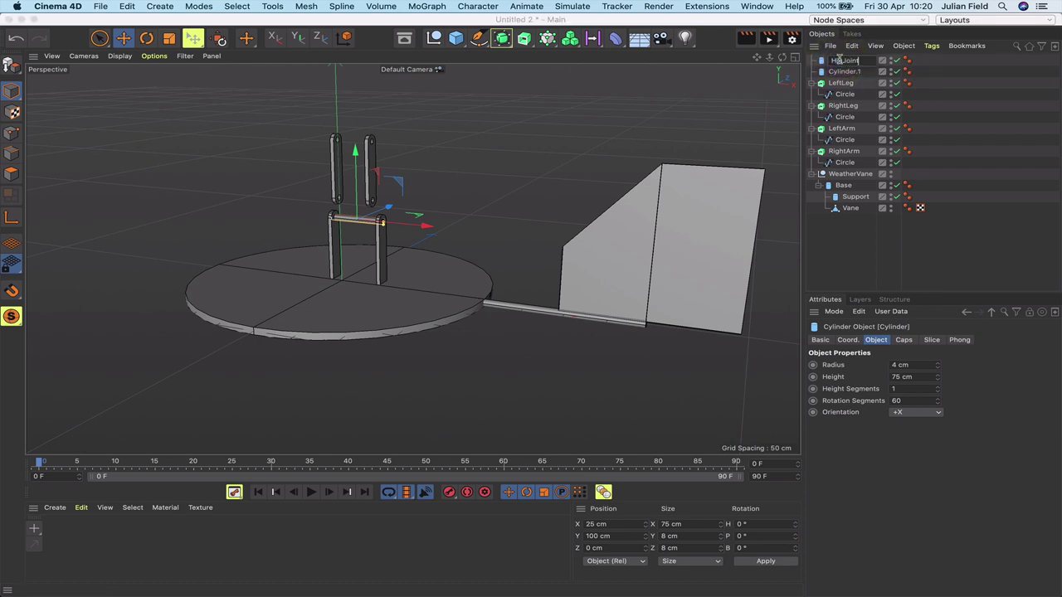
pyautogui.press('Return')
pyautogui.doubleClick(840, 72)
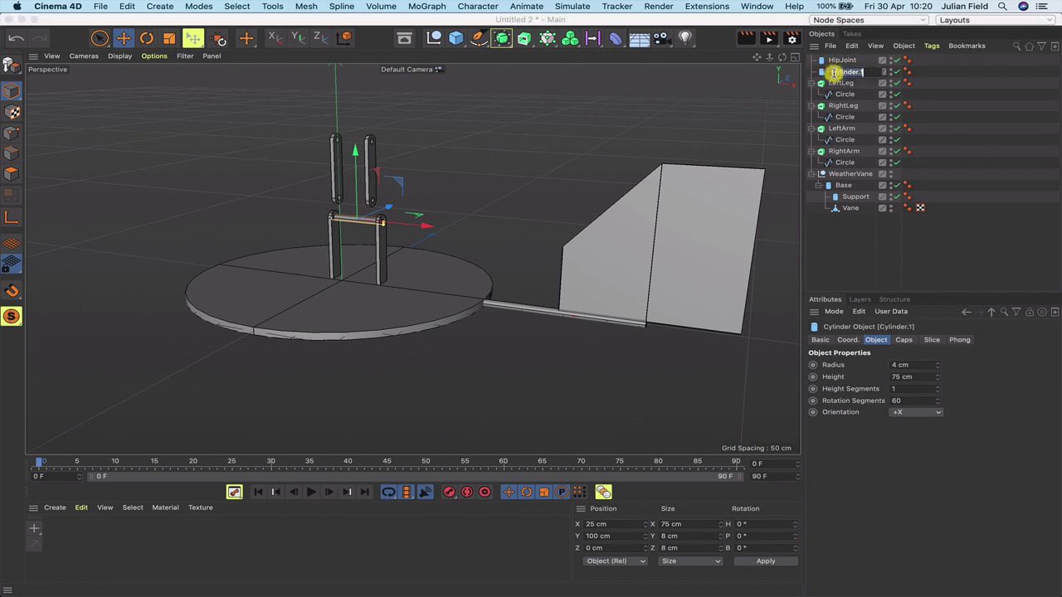
pyautogui.write('ShoulderJoint')
pyautogui.press('Return')
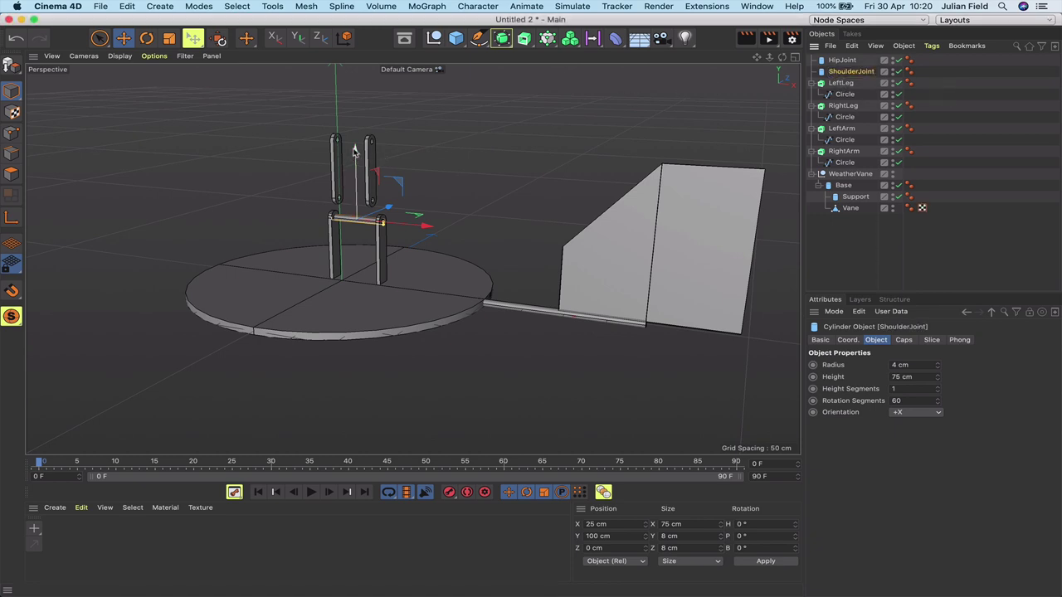
# Raise ShoulderJoint to about Y 209 cm at the upper ends of the arms and frame it with the arms in the Front view.
pyautogui.moveTo(354, 151); pyautogui.dragTo(355, 73)
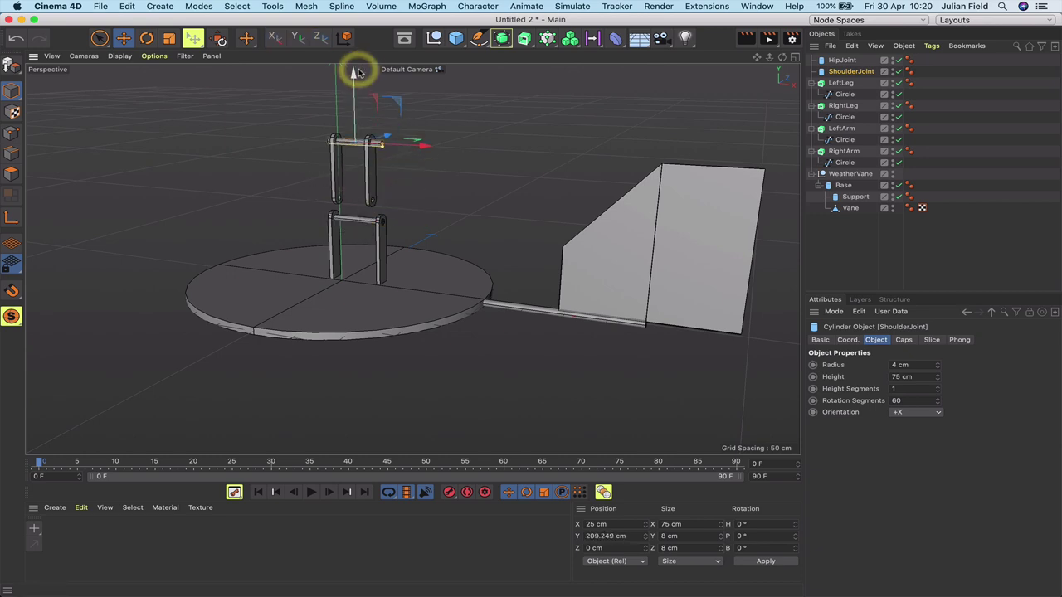
pyautogui.press('F4')
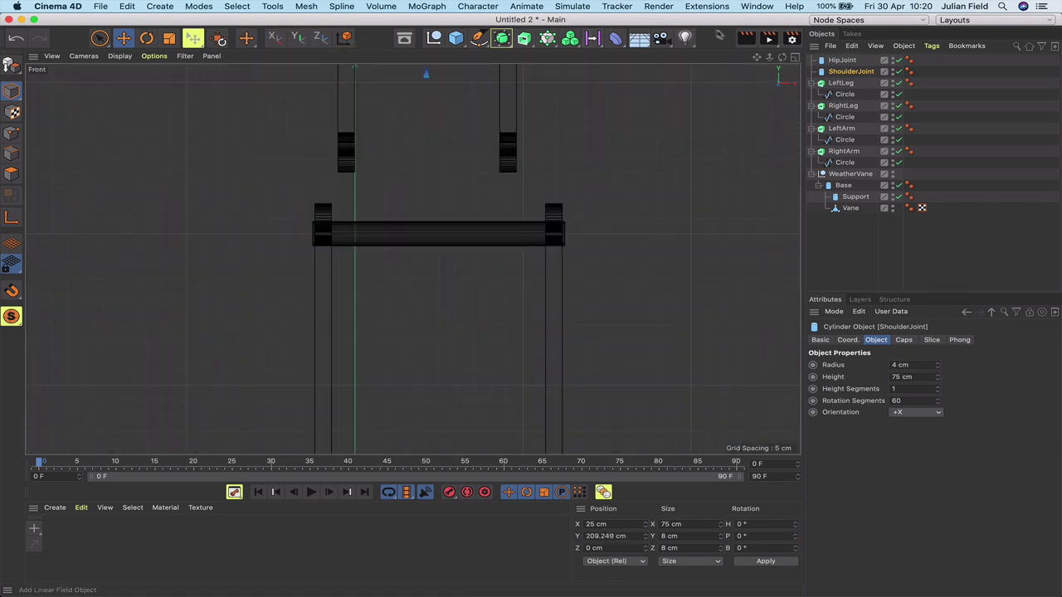
pyautogui.scroll(-3, 413, 258)
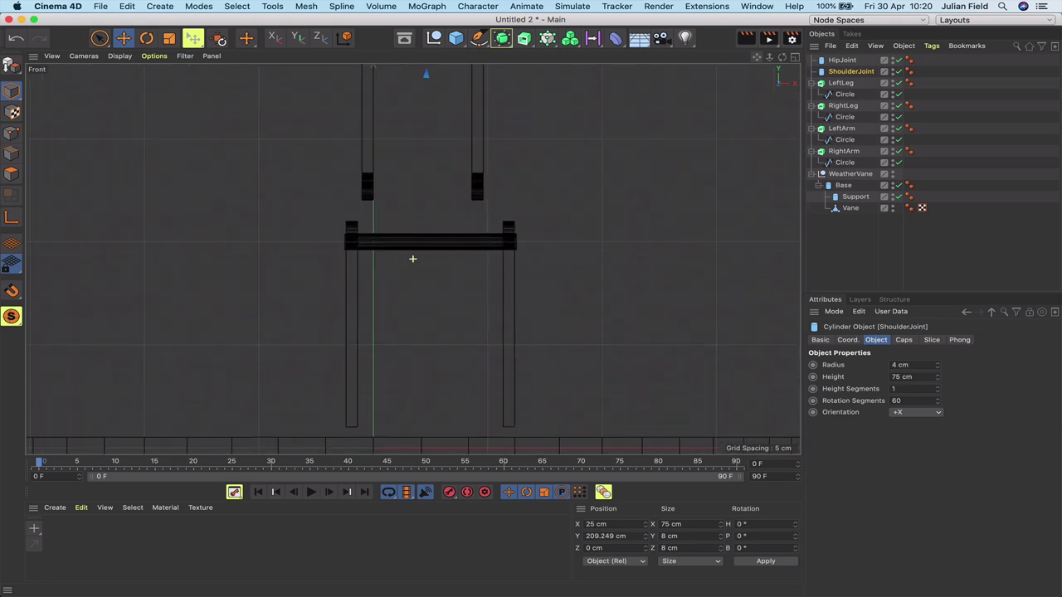
pyautogui.scroll(-10, 412, 258)
pyautogui.scroll(6, 413, 259)
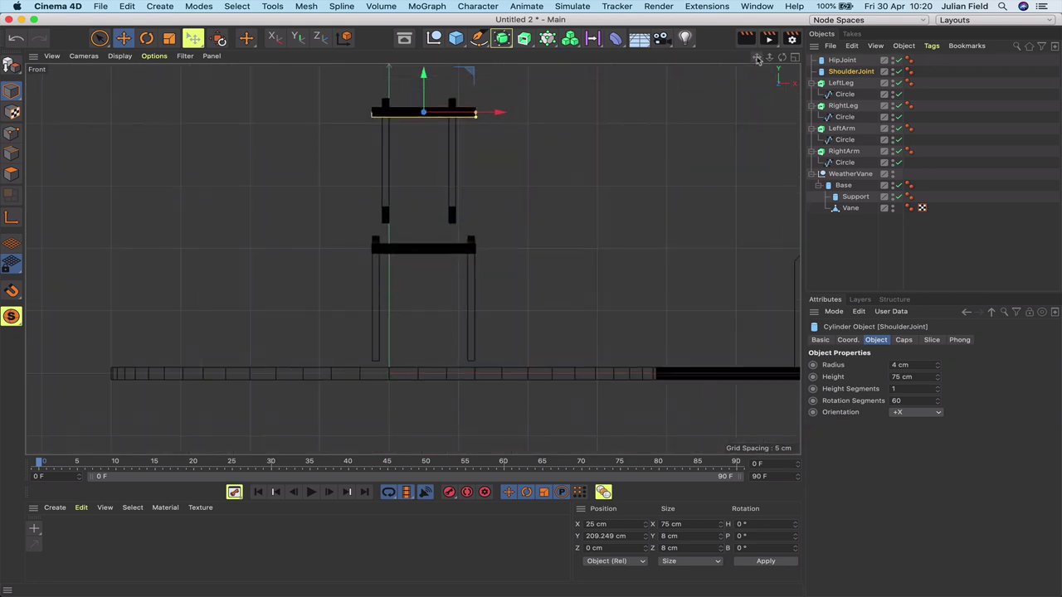
pyautogui.moveTo(756, 59); pyautogui.dragTo(755, 135)
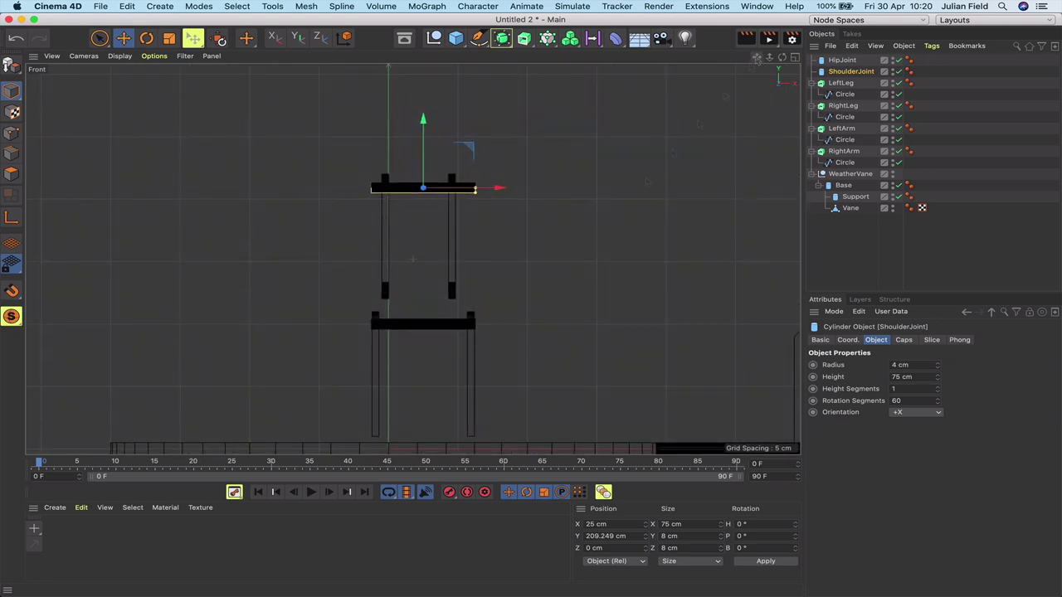
pyautogui.scroll(8, 413, 259)
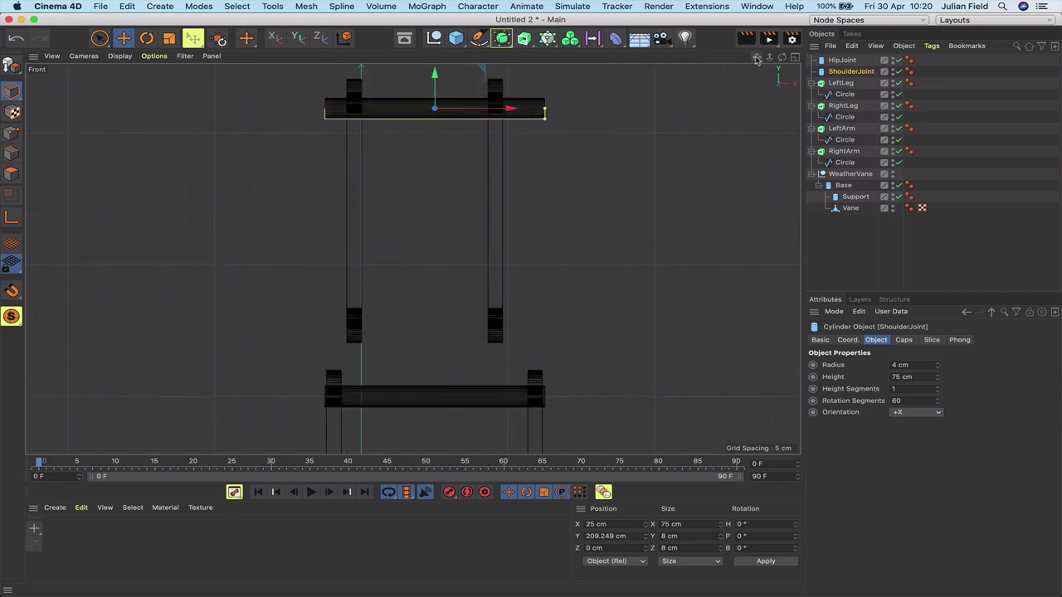
pyautogui.moveTo(756, 59); pyautogui.dragTo(756, 106)
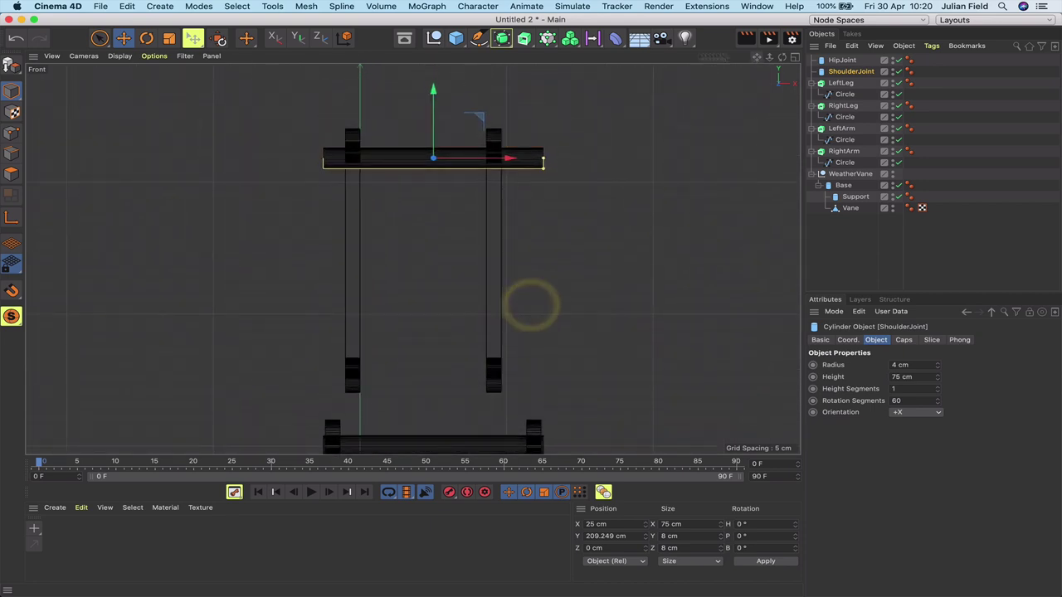
# Set ShoulderJoint's Y position to 215 cm at the upper ends of the arms.
pyautogui.click(432, 97)
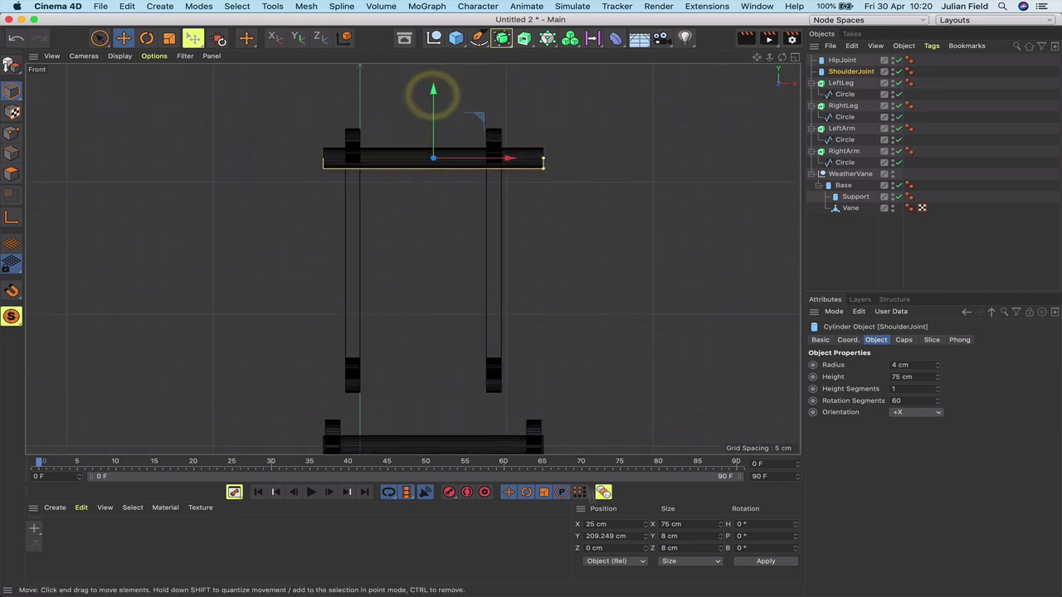
pyautogui.click(567, 536)
pyautogui.click(567, 536)
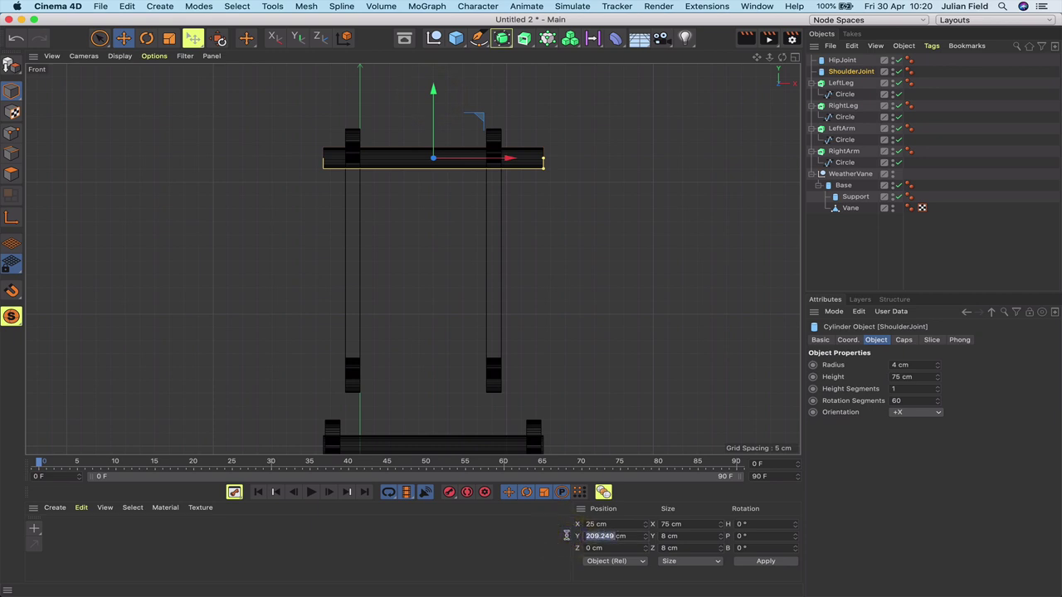
pyautogui.write('215')
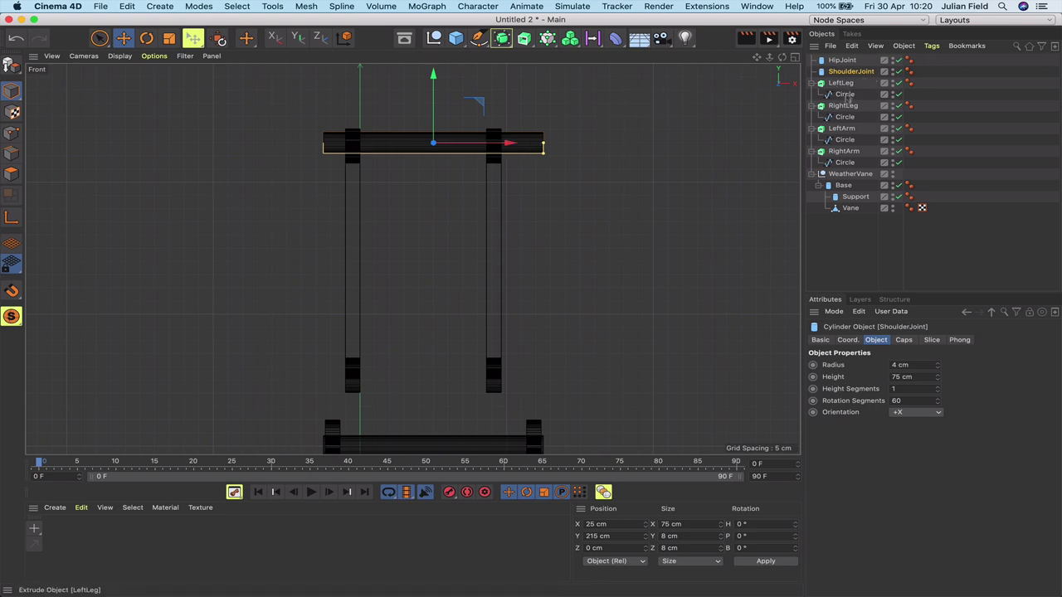
# Move LeftArm outward to about X 61 cm and RightArm to about X -6 cm at the ends of ShoulderJoint.
pyautogui.click(841, 129)
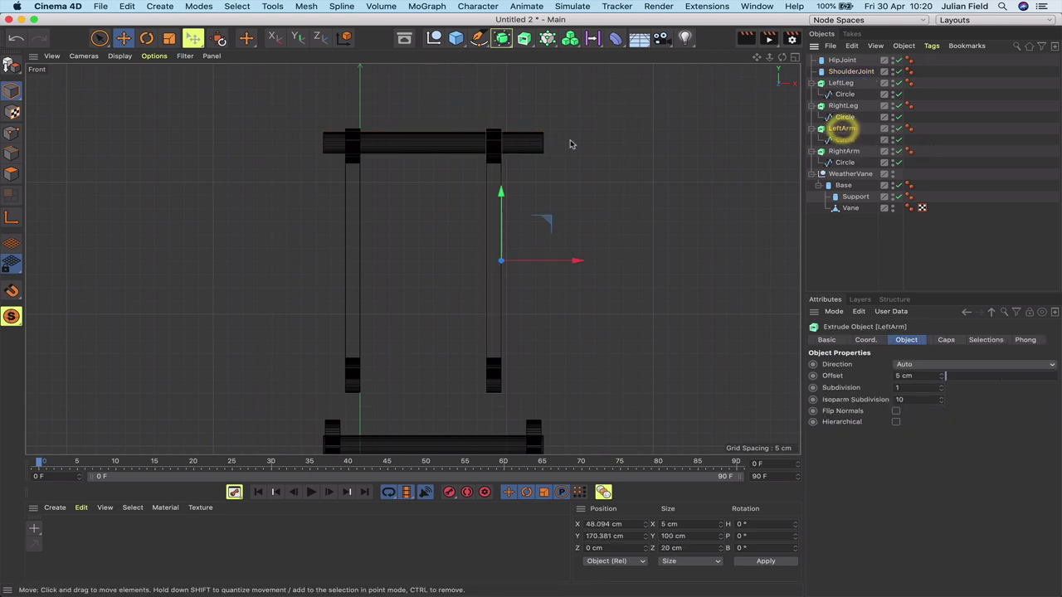
pyautogui.moveTo(576, 264); pyautogui.dragTo(614, 261)
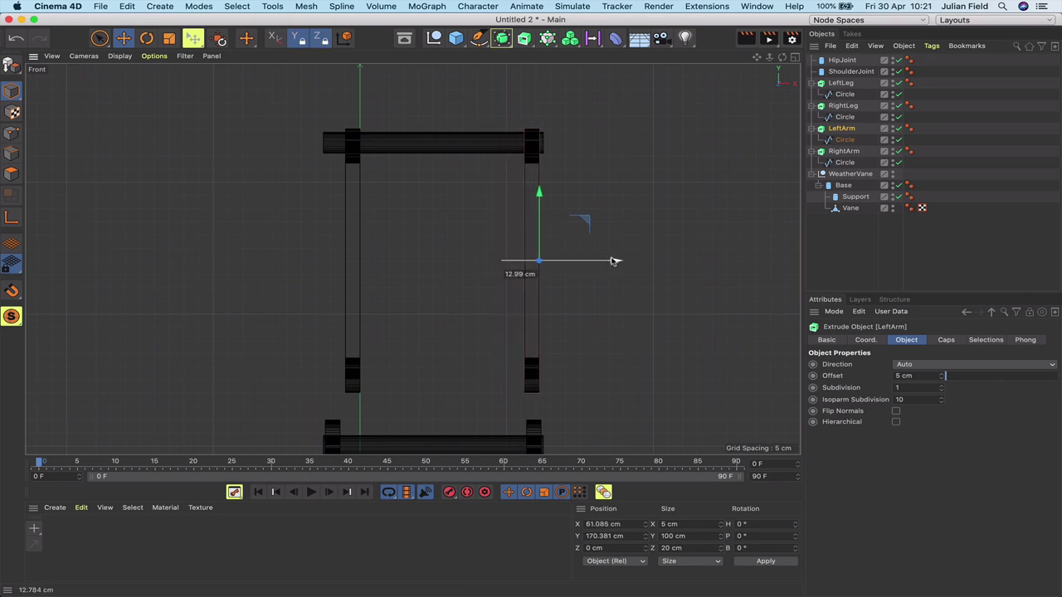
pyautogui.moveTo(614, 262); pyautogui.dragTo(614, 261)
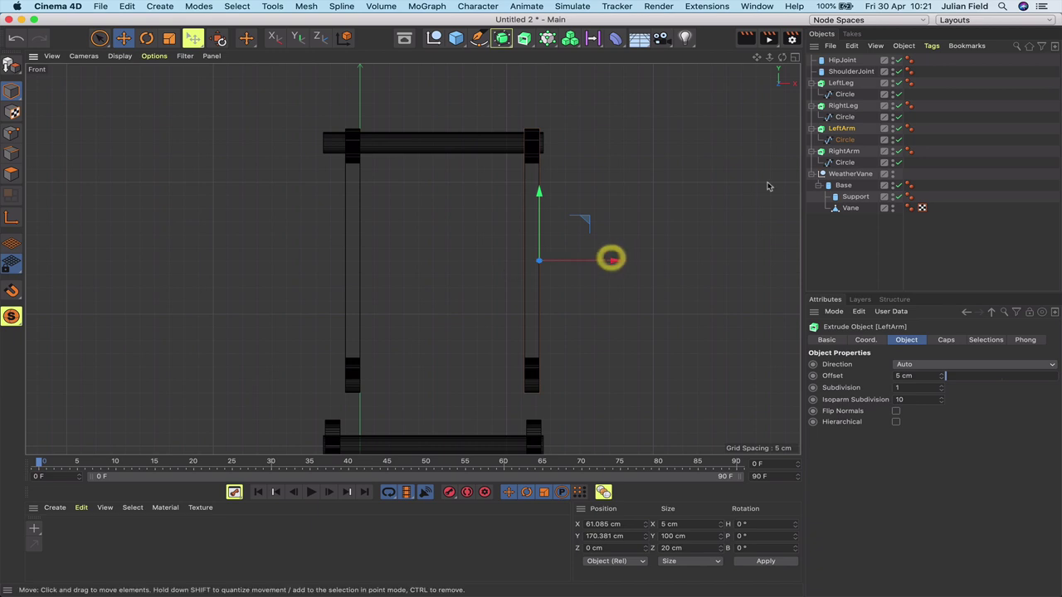
pyautogui.click(842, 152)
pyautogui.moveTo(435, 265); pyautogui.dragTo(417, 267)
pyautogui.click(612, 152)
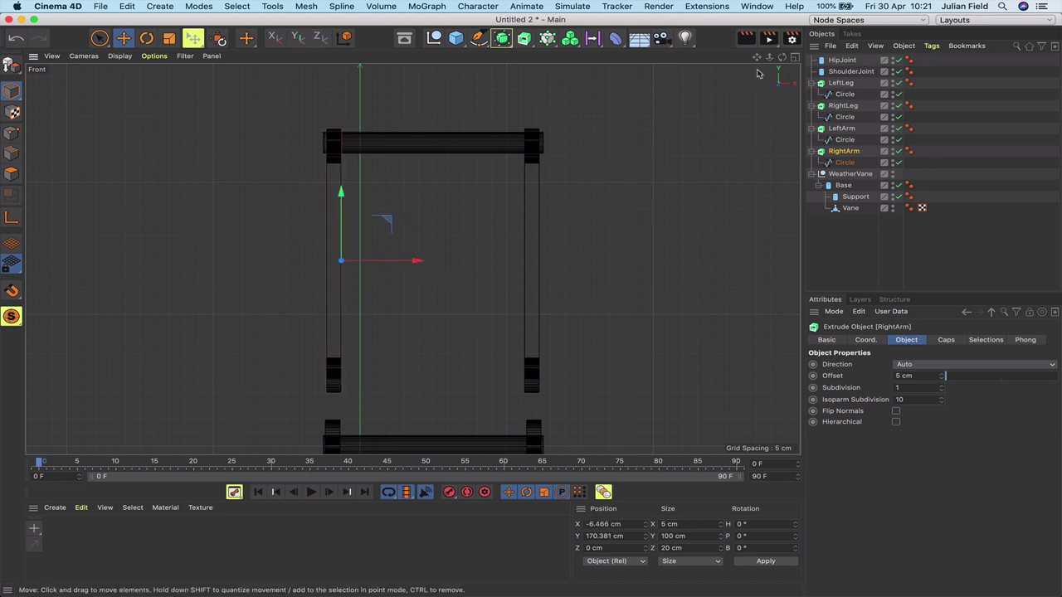
# Move RightLeg inward to about X -1 cm and LeftLeg to about X 55 cm along HipJoint.
pyautogui.keyDown('alt'); pyautogui.moveTo(405, 324); pyautogui.dragTo(423, 227, button='middle'); pyautogui.keyUp('alt')
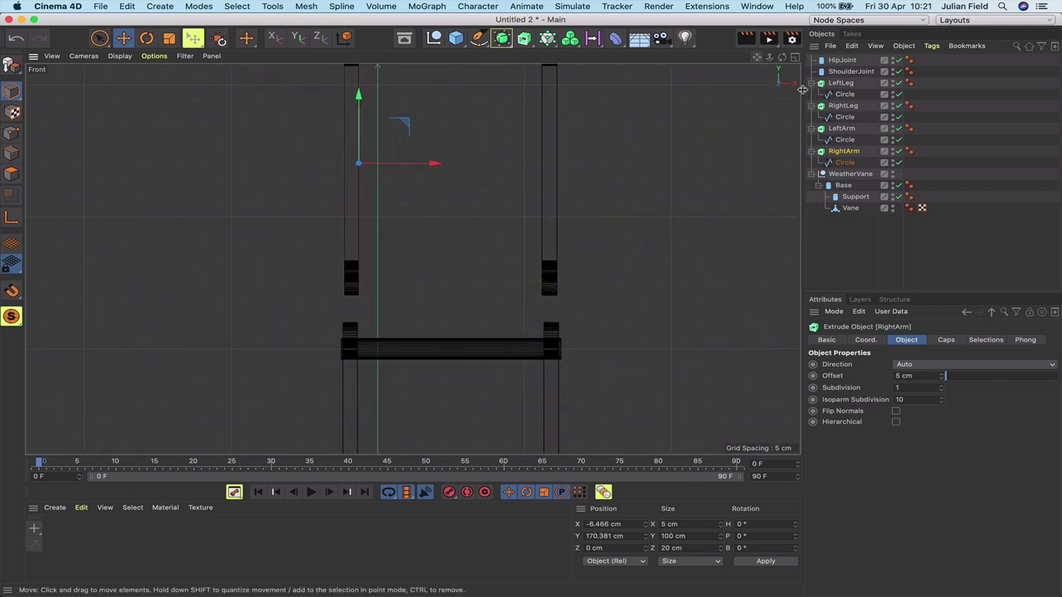
pyautogui.click(844, 106)
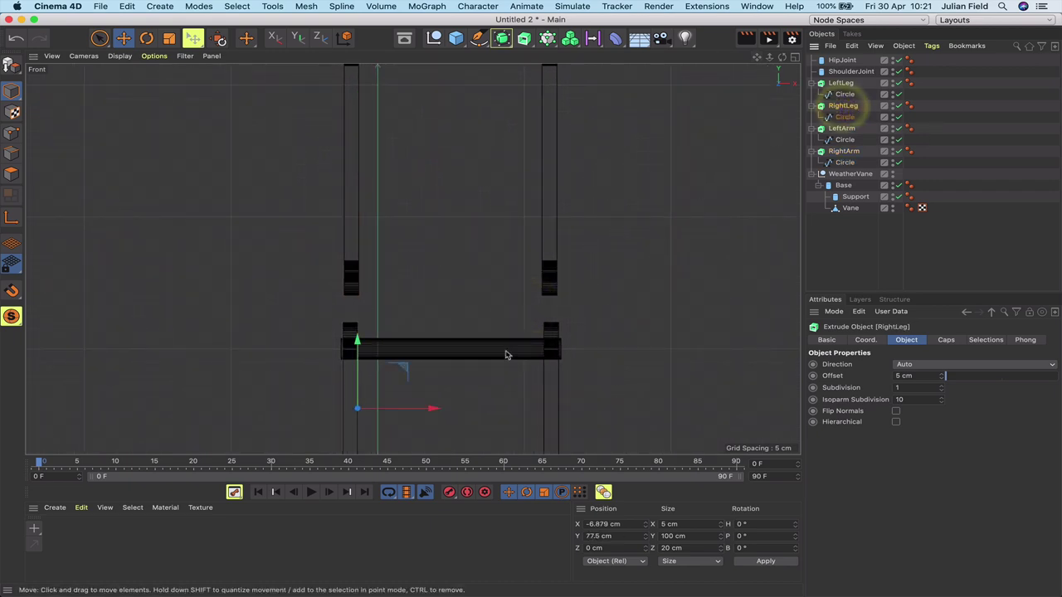
pyautogui.moveTo(432, 414); pyautogui.dragTo(453, 411)
pyautogui.click(702, 220)
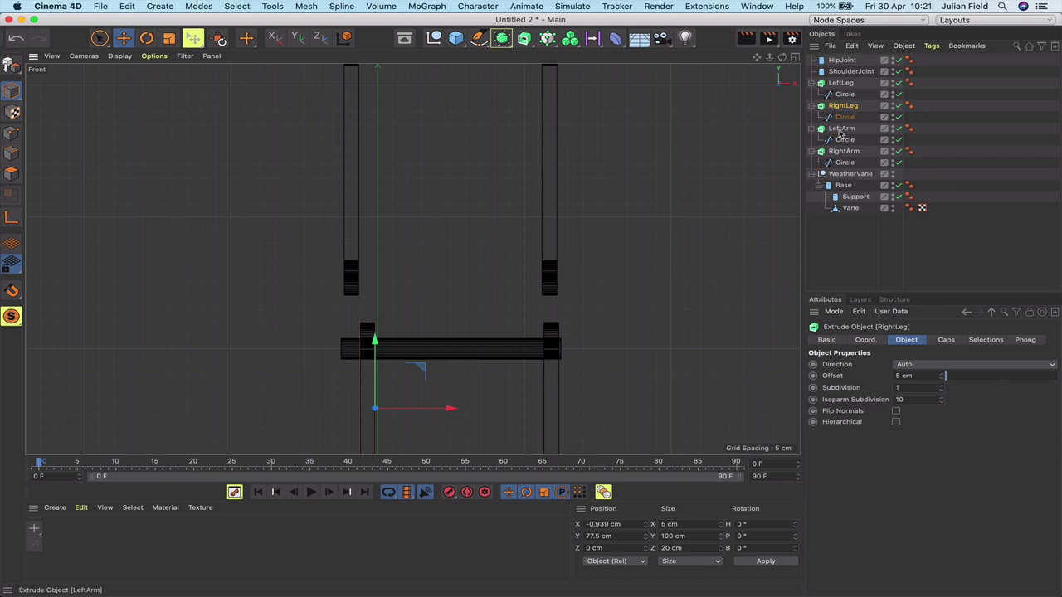
pyautogui.click(840, 83)
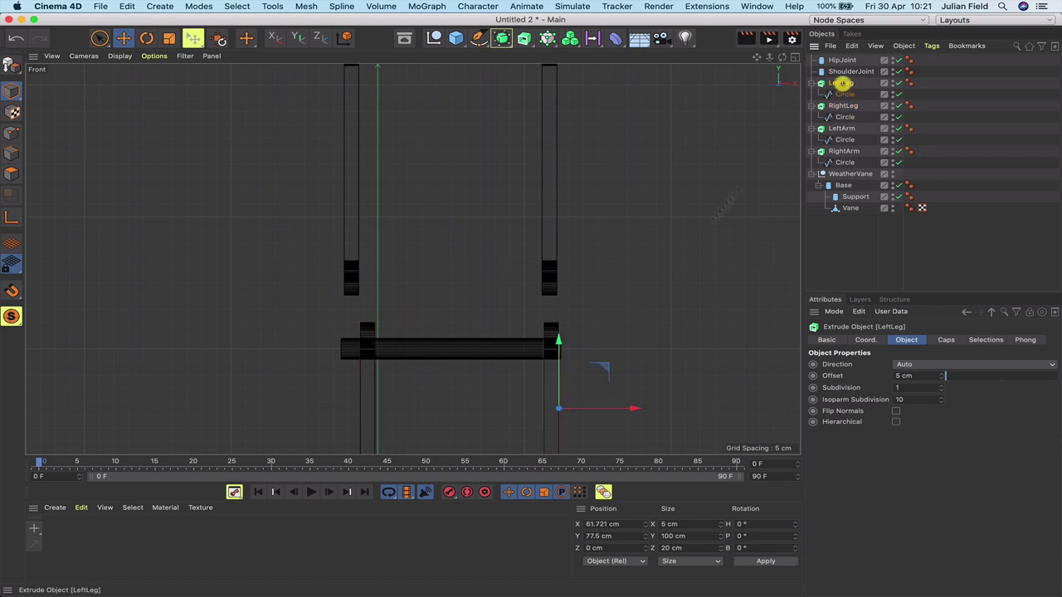
pyautogui.moveTo(635, 407); pyautogui.dragTo(614, 409)
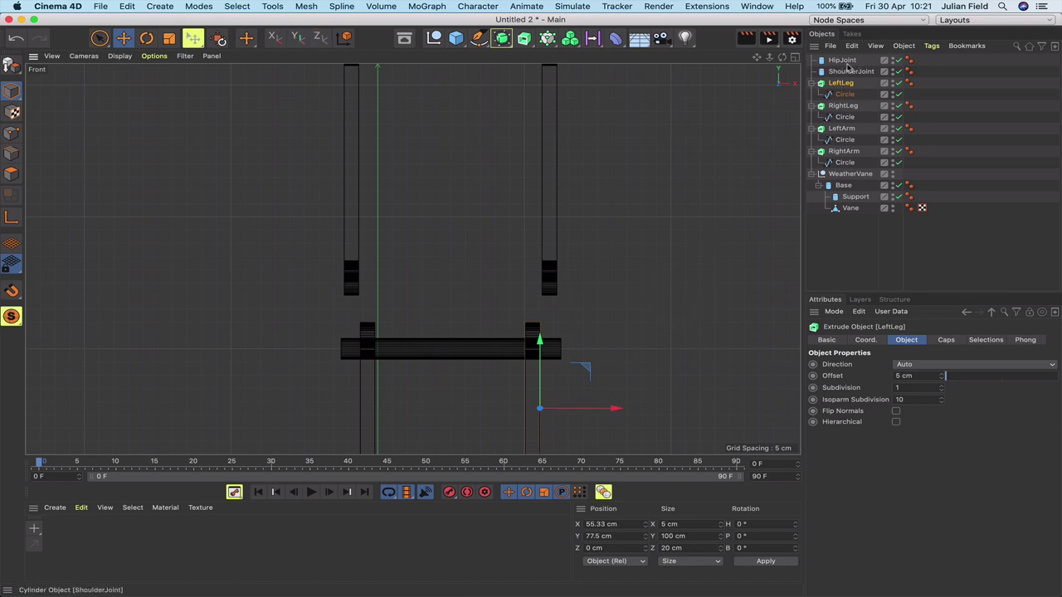
# Raise LeftArm and RightArm together to about Y 174 cm in the Right view and return to the Perspective view.
pyautogui.press('F3')
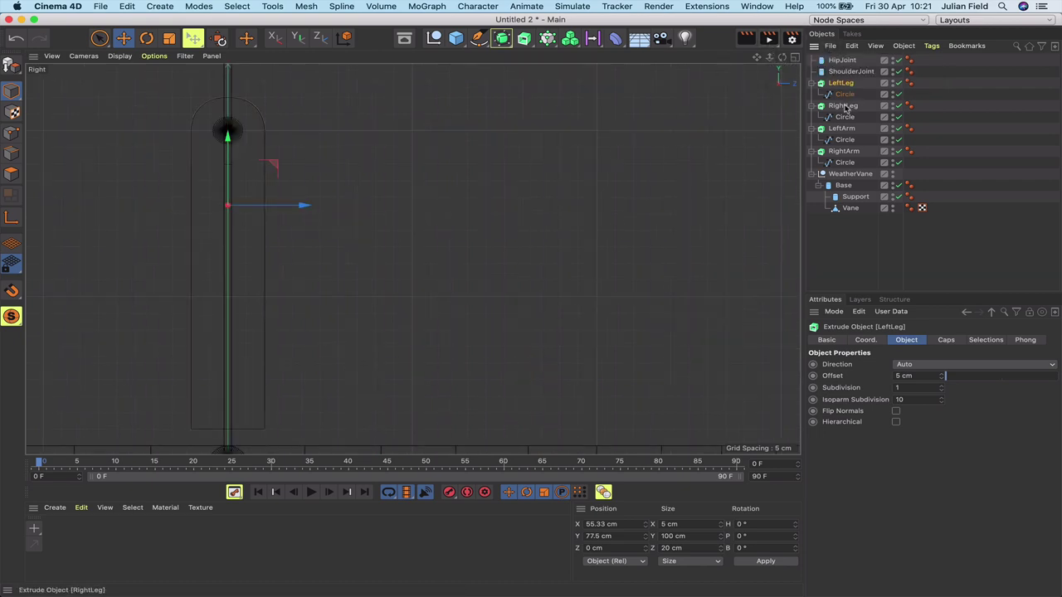
pyautogui.click(841, 129)
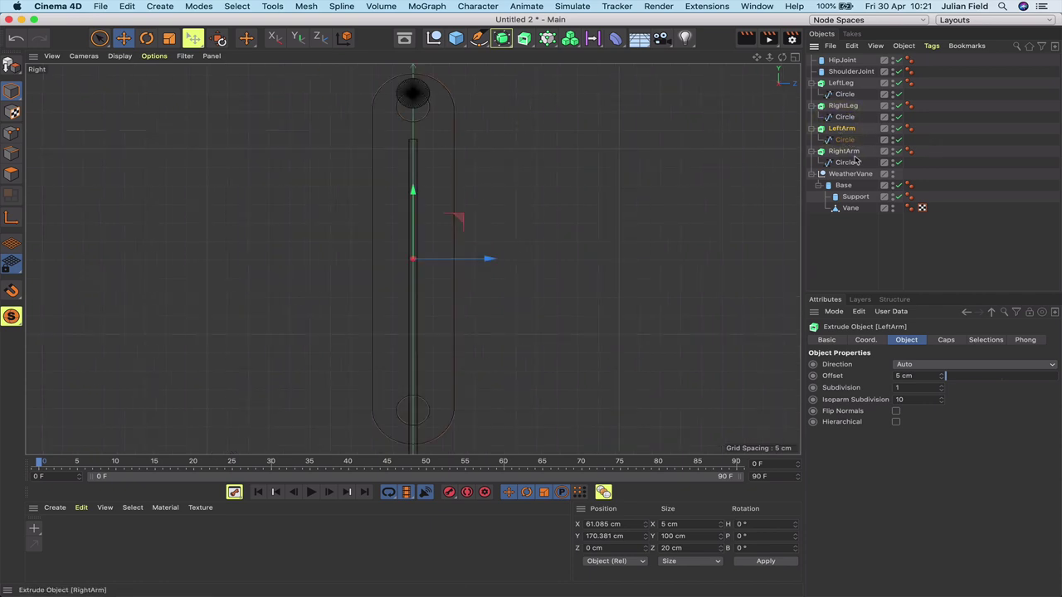
pyautogui.keyDown('shift'); pyautogui.click(845, 152); pyautogui.keyUp('shift')
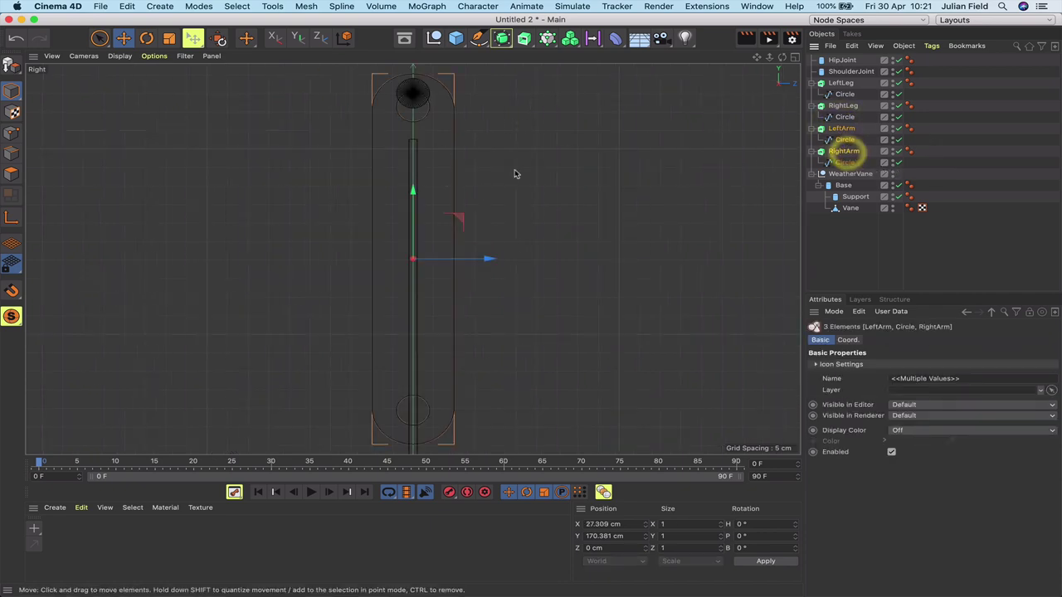
pyautogui.moveTo(411, 191); pyautogui.dragTo(412, 179)
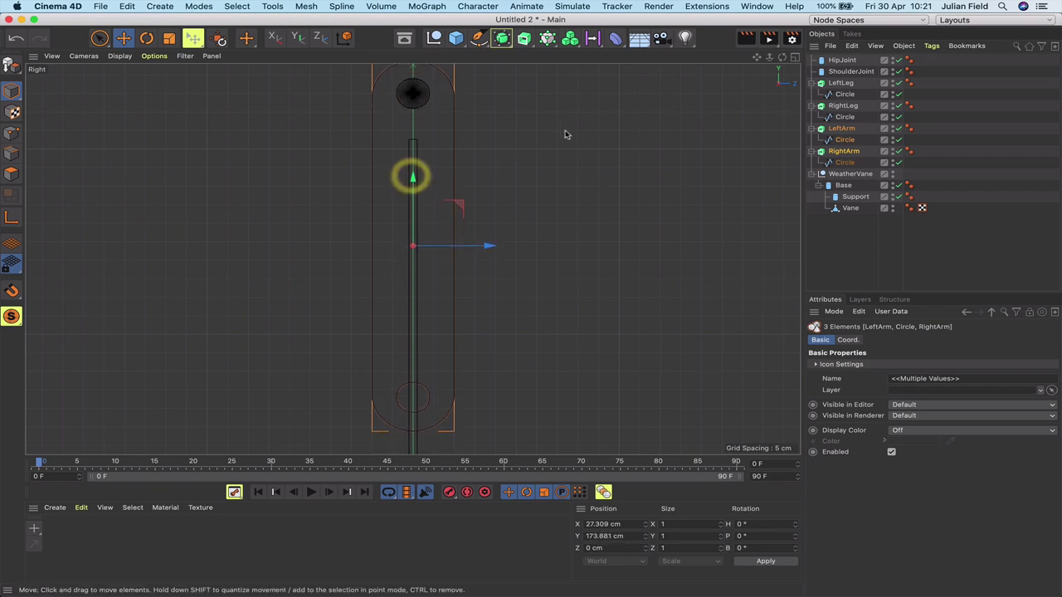
pyautogui.press('F1')
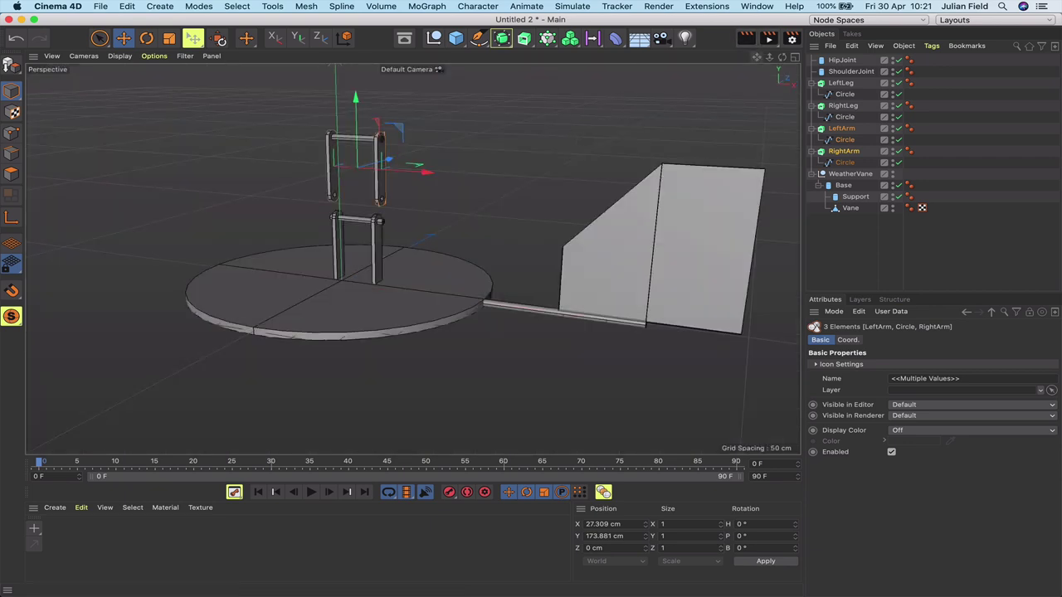
pyautogui.moveTo(757, 56)
pyautogui.mouseDown()
pyautogui.moveTo(745, 57)
pyautogui.moveTo(757, 59)
pyautogui.mouseUp()
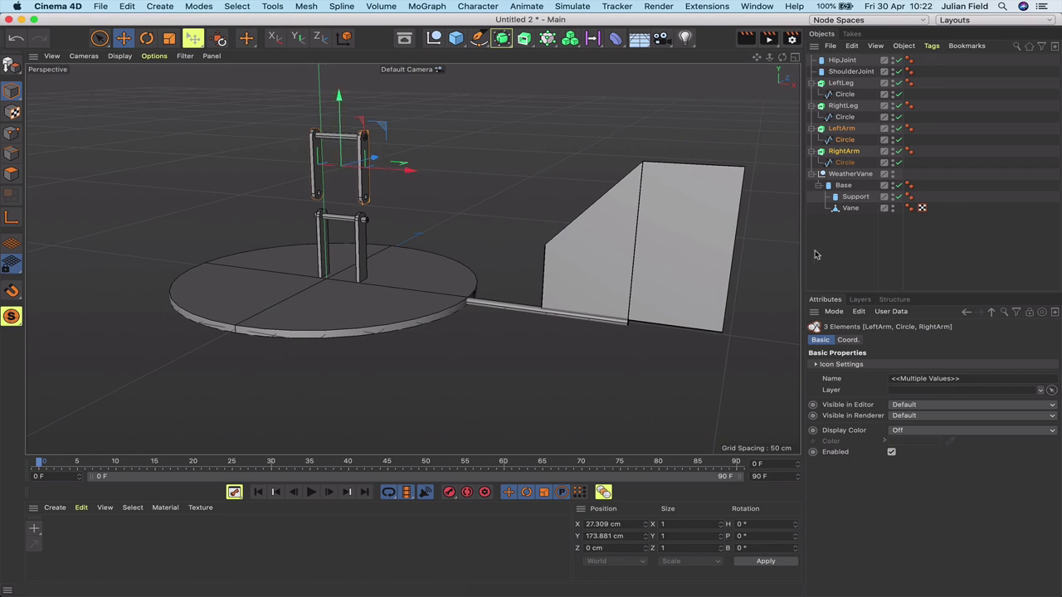
# Add a separate cylinder primitive with a radius of 20 cm.
pyautogui.click(824, 246)
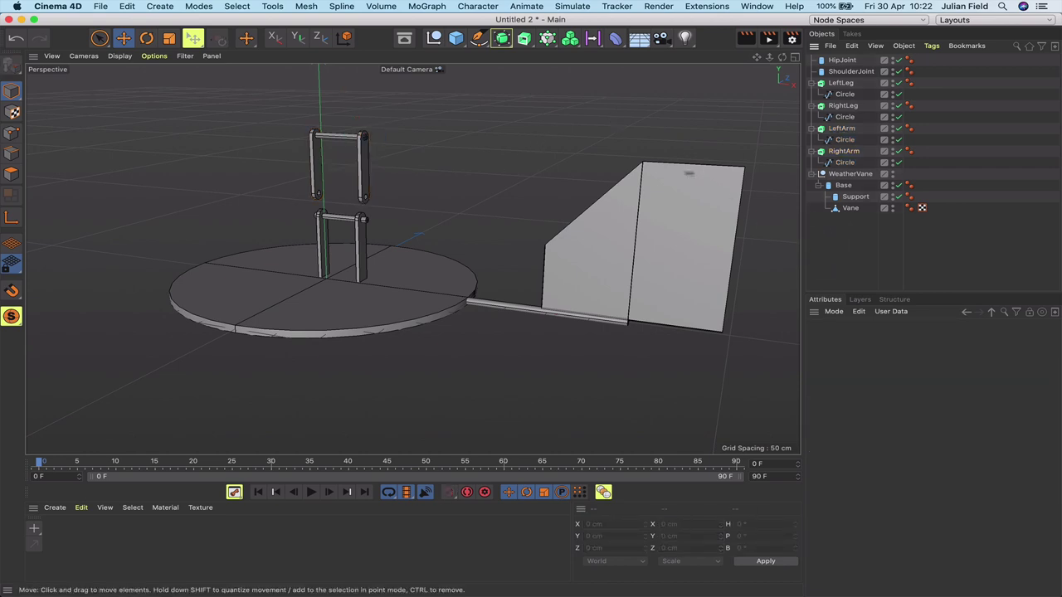
pyautogui.click(458, 42)
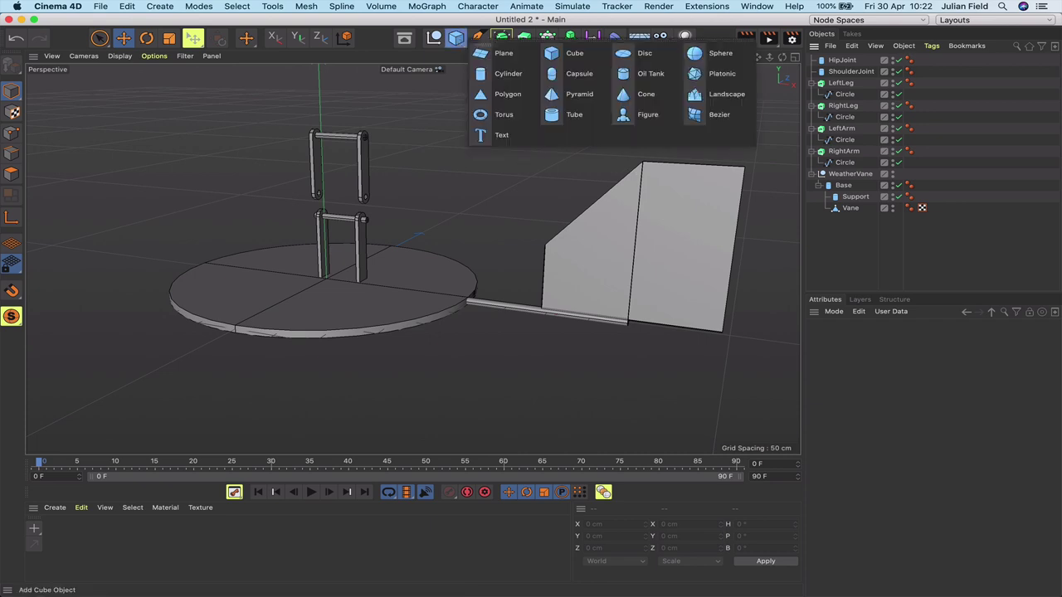
pyautogui.click(508, 75)
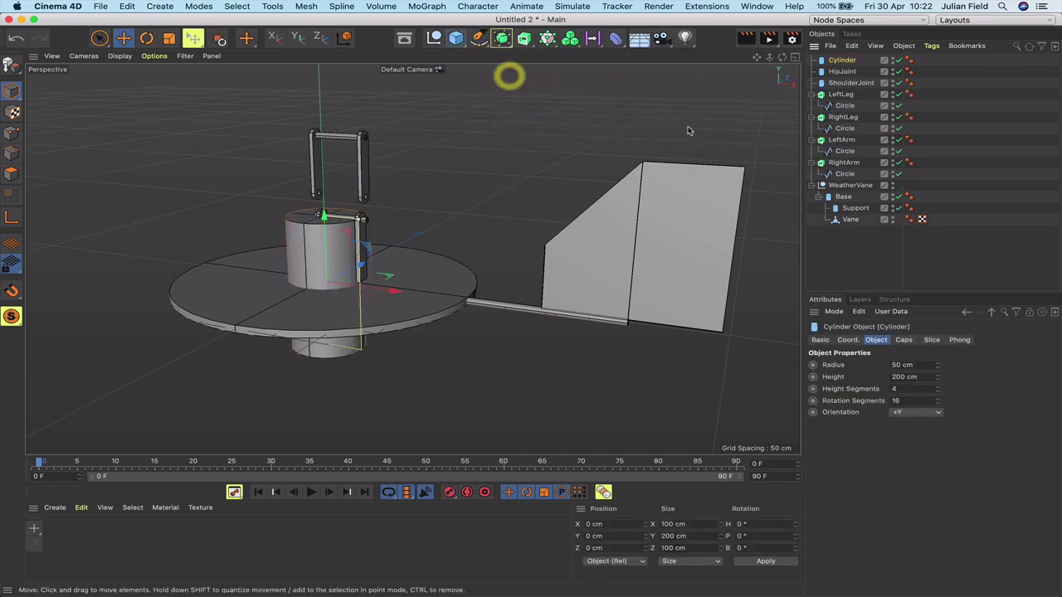
pyautogui.doubleClick(905, 364)
pyautogui.write('2')
pyautogui.press('Return')
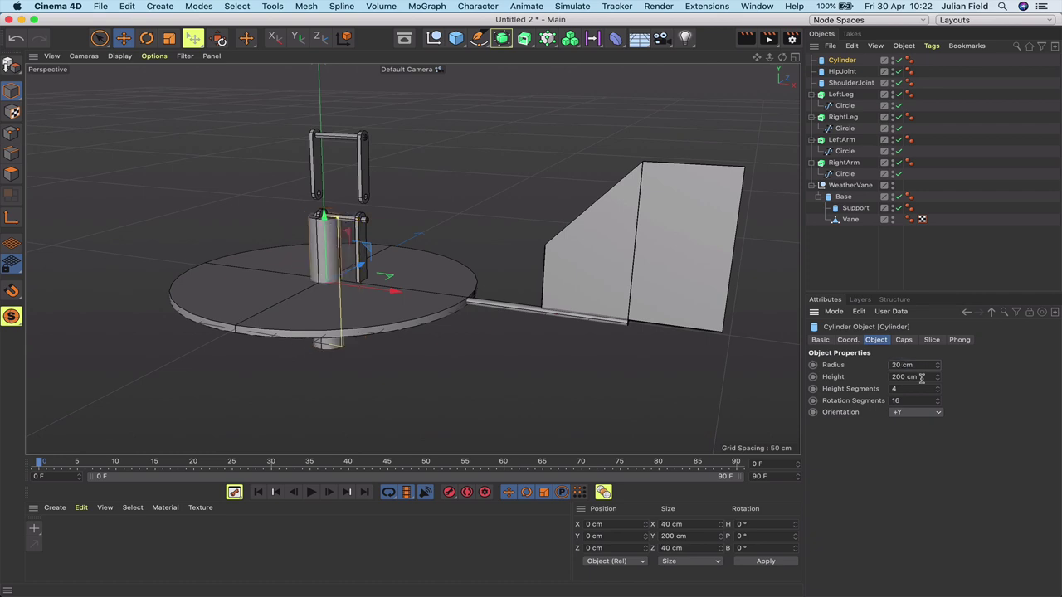
# Set the new cylinder's radius to 10 cm and its height to 5 cm.
pyautogui.doubleClick(921, 378)
pyautogui.moveTo(903, 366); pyautogui.dragTo(871, 374)
pyautogui.write('10')
pyautogui.press('Return')
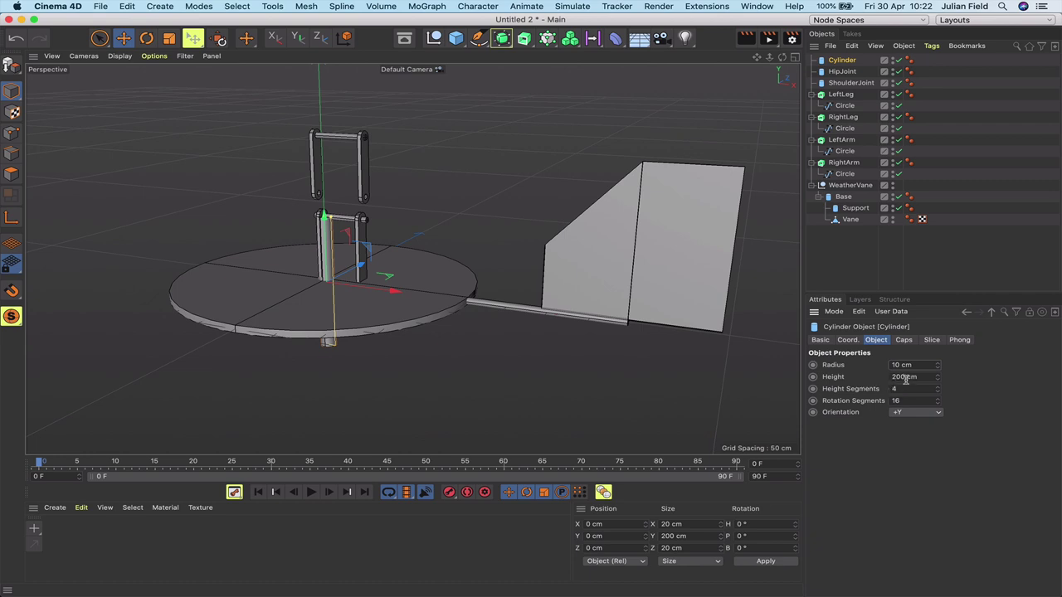
pyautogui.moveTo(906, 379); pyautogui.dragTo(875, 380)
pyautogui.write('5')
pyautogui.press('Return')
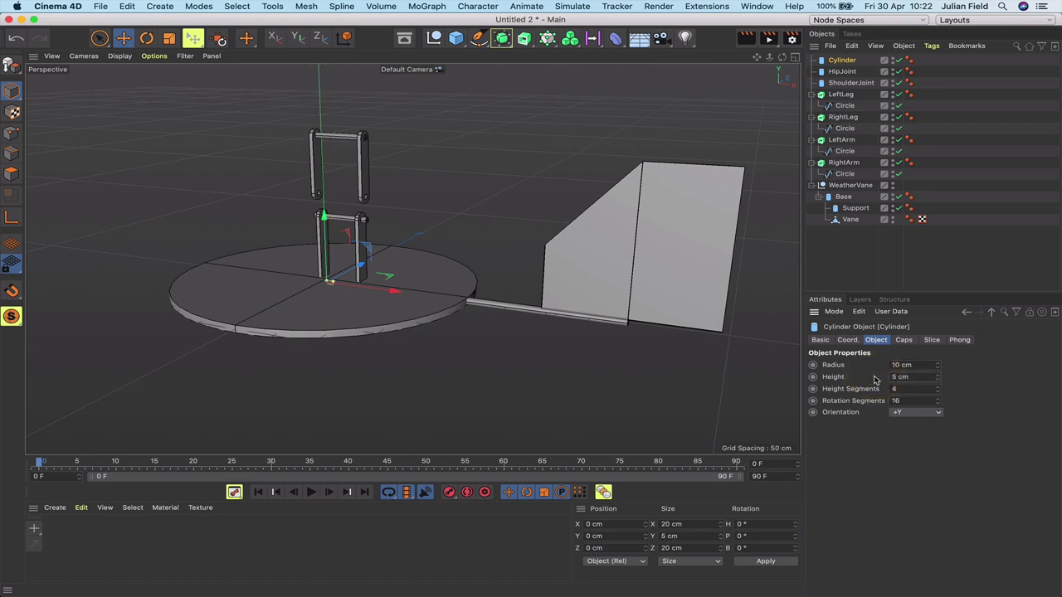
# Set the small cylinder's Y position to 5 cm and frame it with the base in the Right view.
pyautogui.click(568, 539)
pyautogui.write('5')
pyautogui.press('Return')
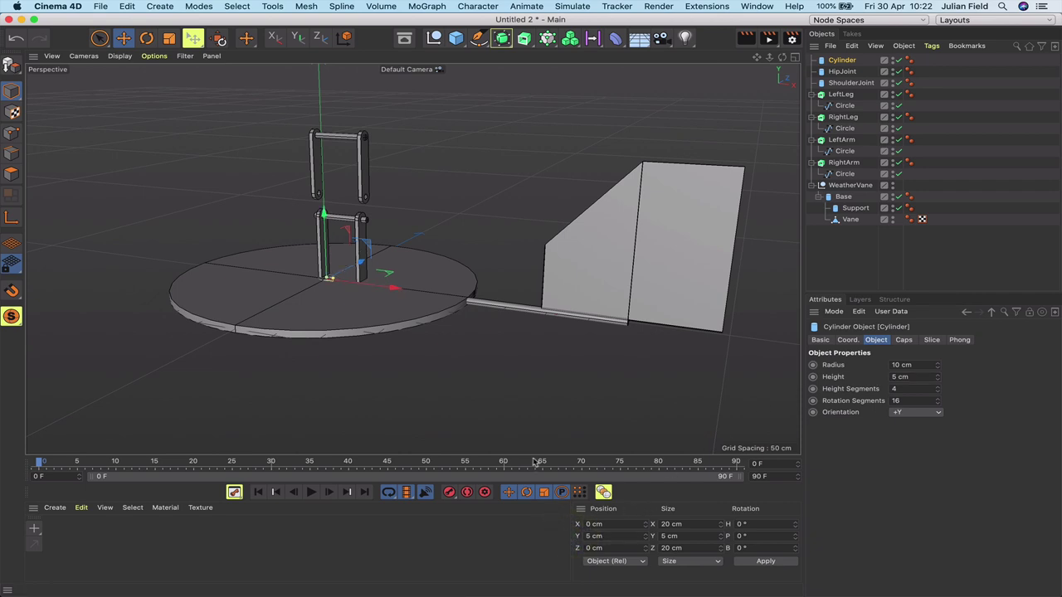
pyautogui.press('F2')
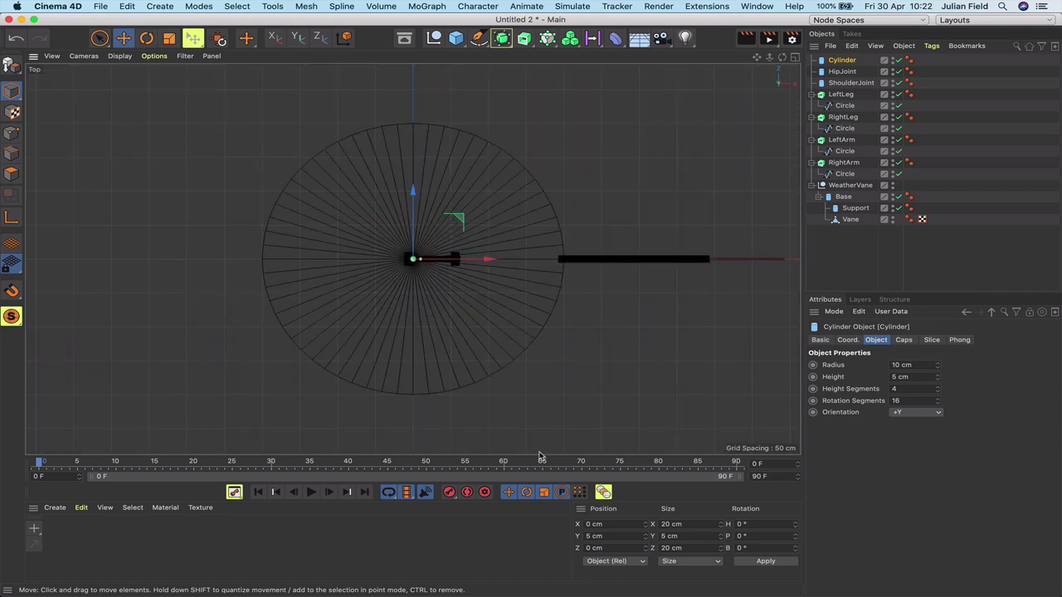
pyautogui.press('F3')
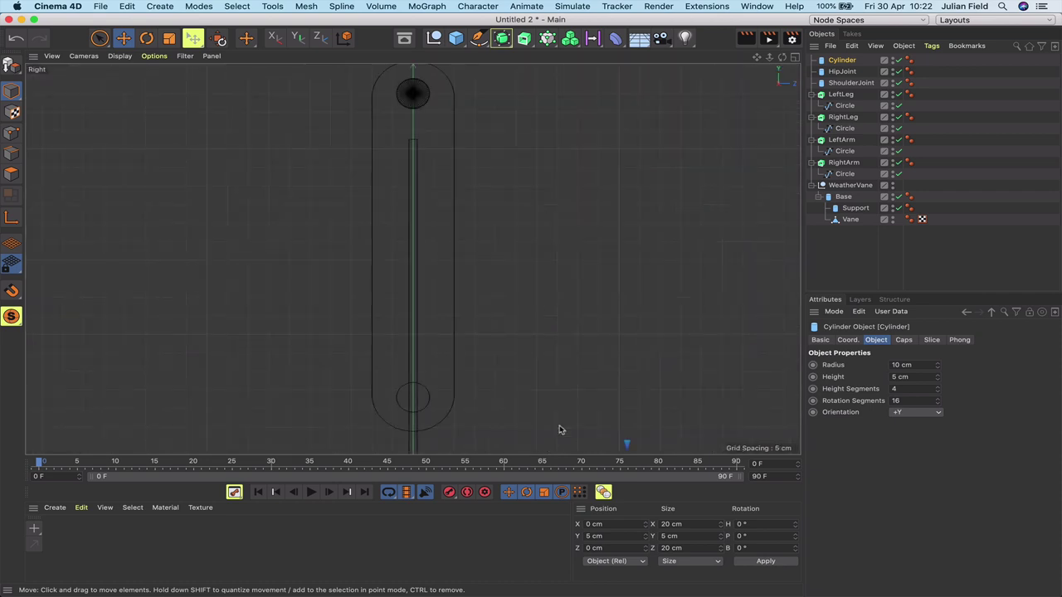
pyautogui.press('s')
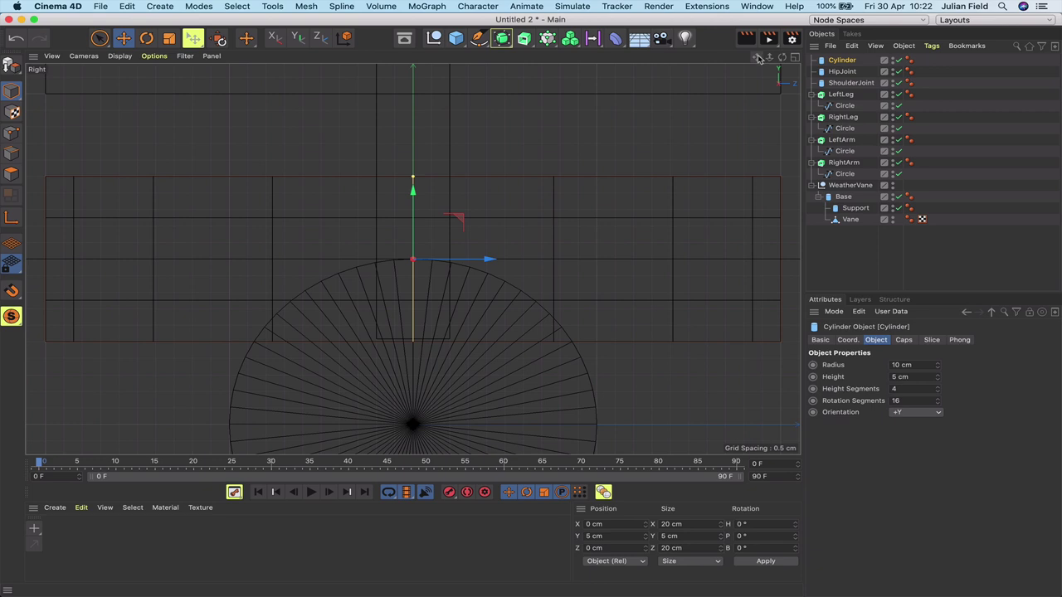
pyautogui.moveTo(769, 58); pyautogui.dragTo(688, 63)
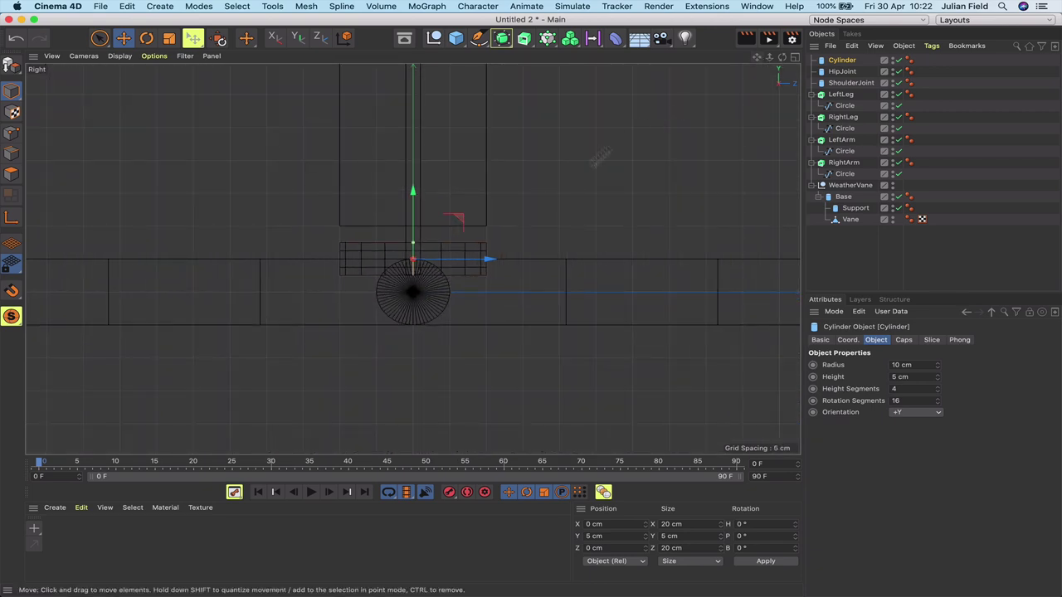
# Try the small cylinder at Y 10 cm, and set it to Y 7.5 cm so it rests on the base.
pyautogui.moveTo(591, 538); pyautogui.dragTo(569, 540)
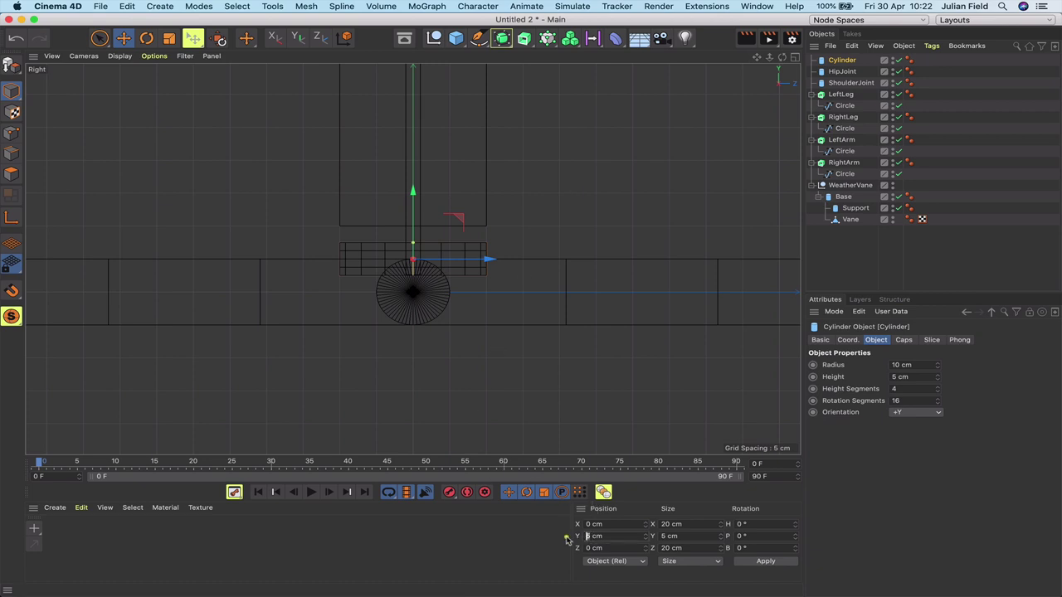
pyautogui.write('10')
pyautogui.press('Return')
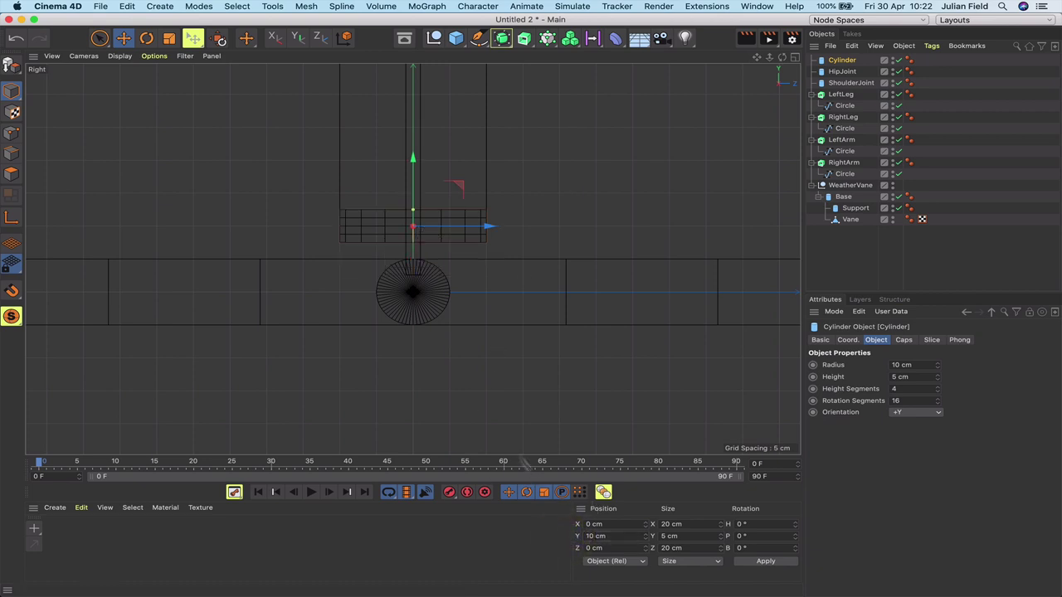
pyautogui.doubleClick(590, 536)
pyautogui.write('7.5')
pyautogui.press('Return')
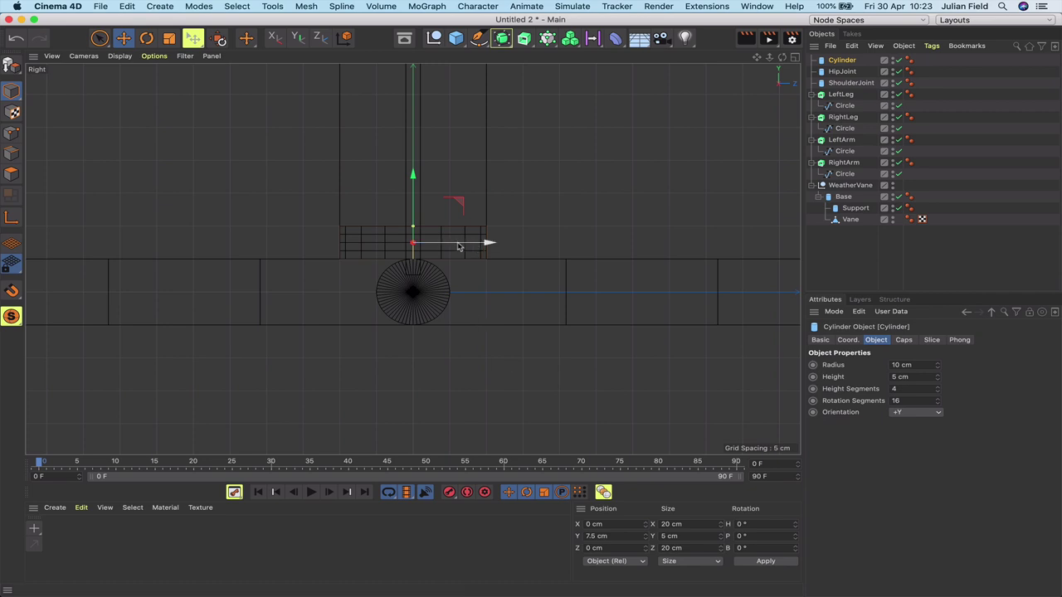
# Return to the Perspective view and frame the small cylinder at the lower end of RightLeg.
pyautogui.press('F1')
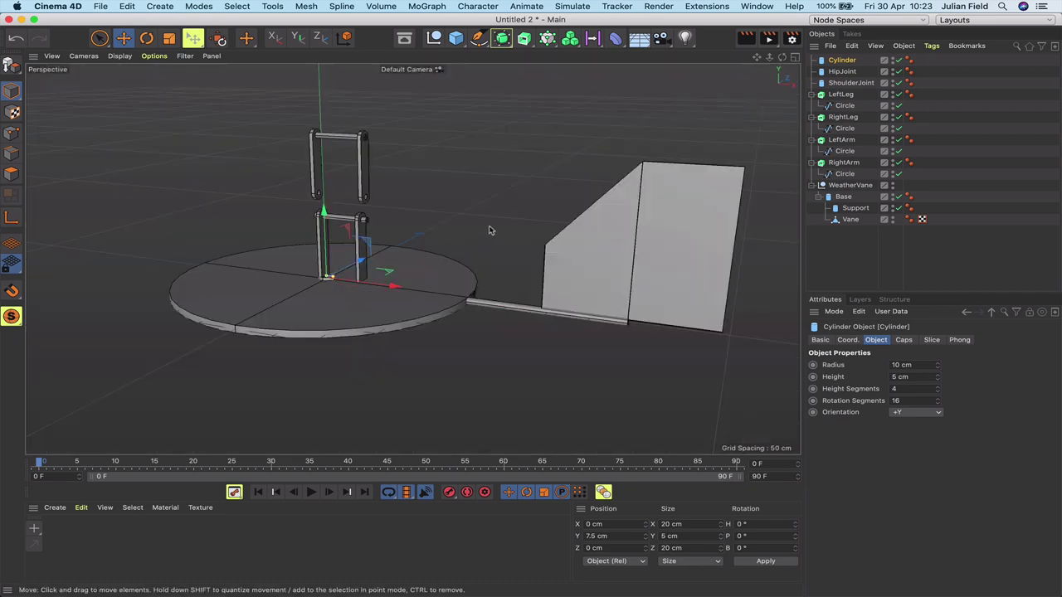
pyautogui.press('o')
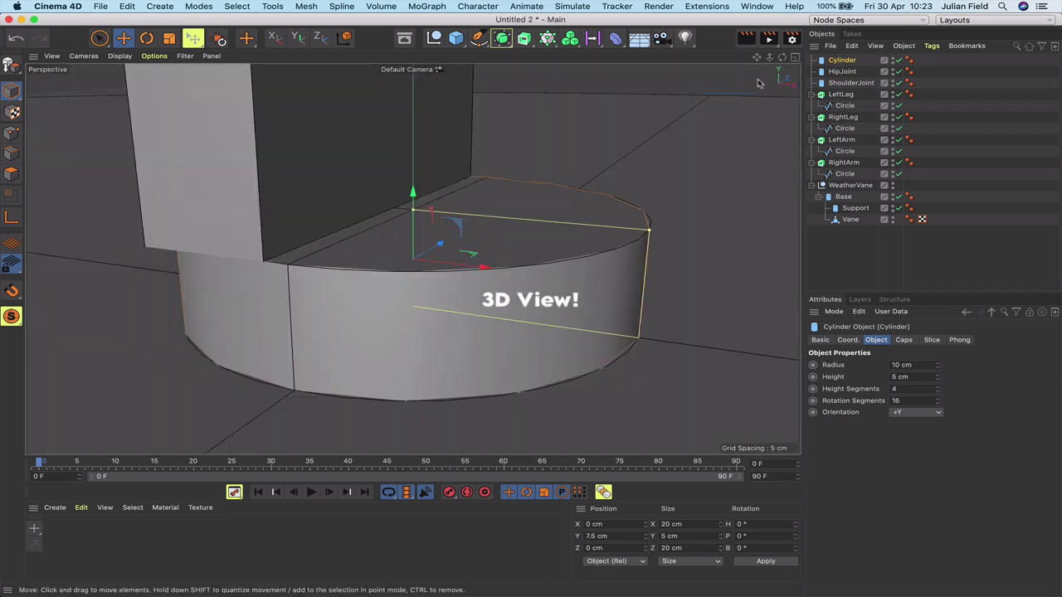
pyautogui.scroll(-10, 757, 62)
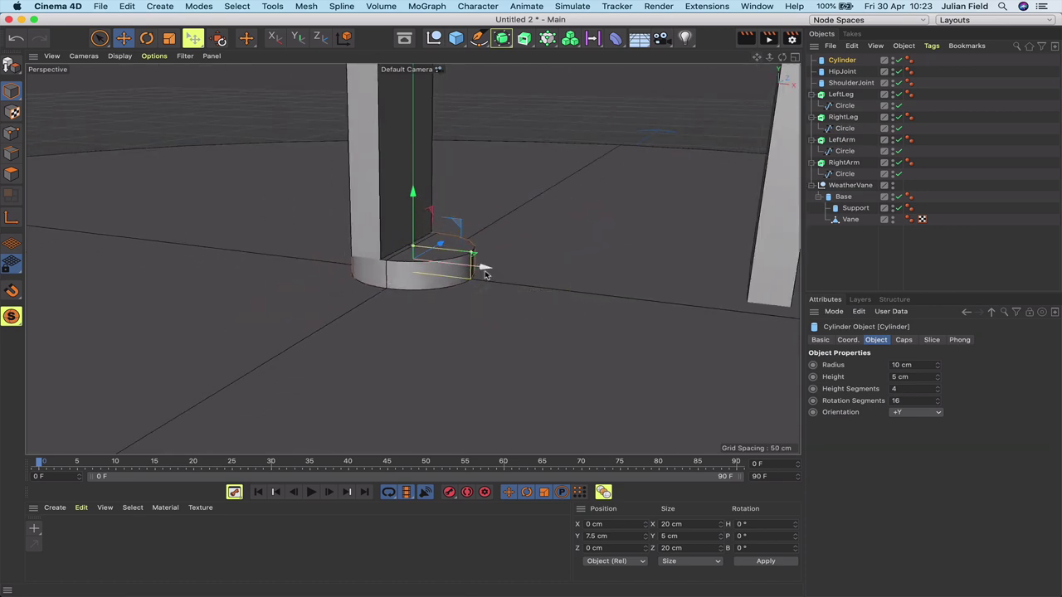
# Frame the small cylinder in the Front view and set its X position to -3.5 cm, centred under RightLeg.
pyautogui.press('F4')
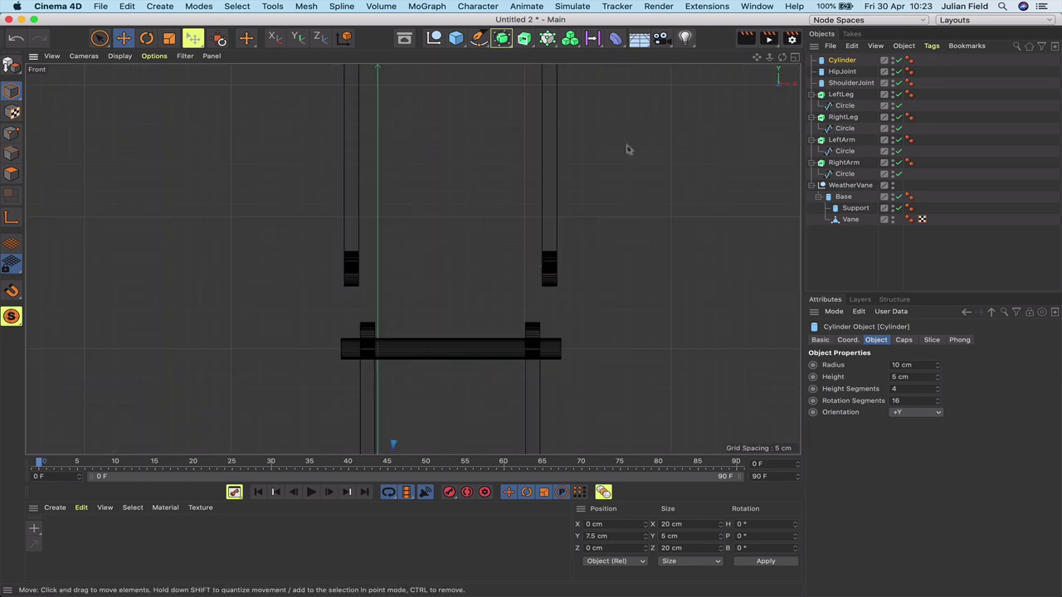
pyautogui.press('o')
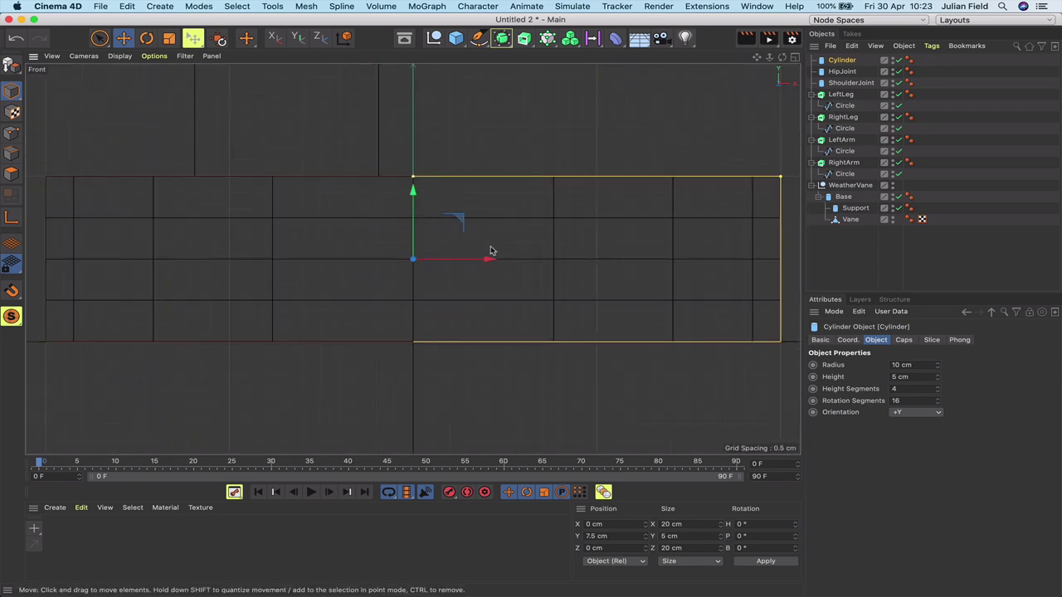
pyautogui.moveTo(491, 250); pyautogui.dragTo(361, 258)
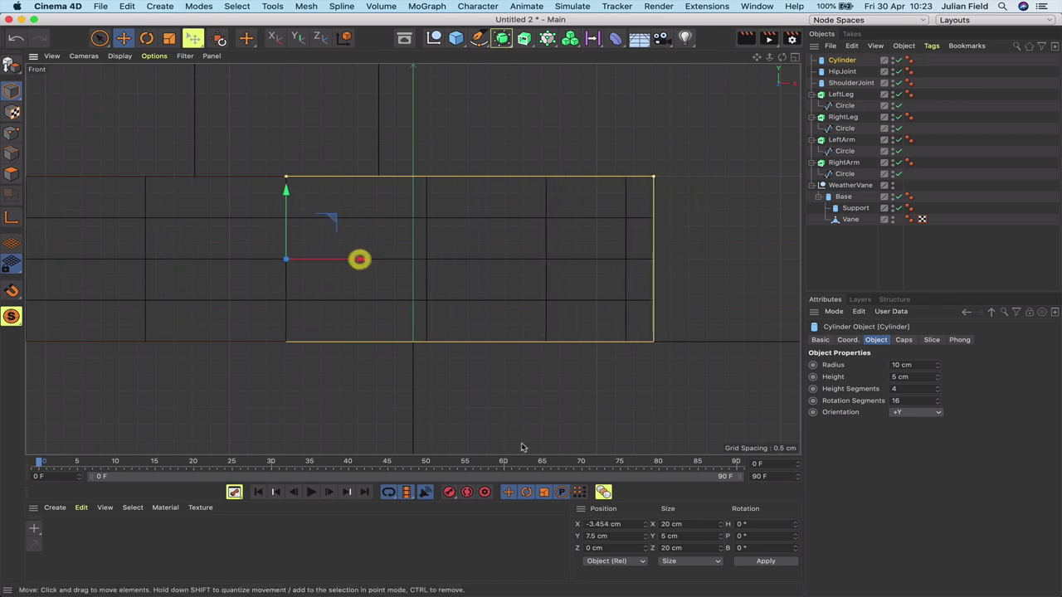
pyautogui.click(611, 524)
pyautogui.press('BackSpace')
pyautogui.press('BackSpace')
pyautogui.press('BackSpace')
pyautogui.press('BackSpace')
pyautogui.press('Return')
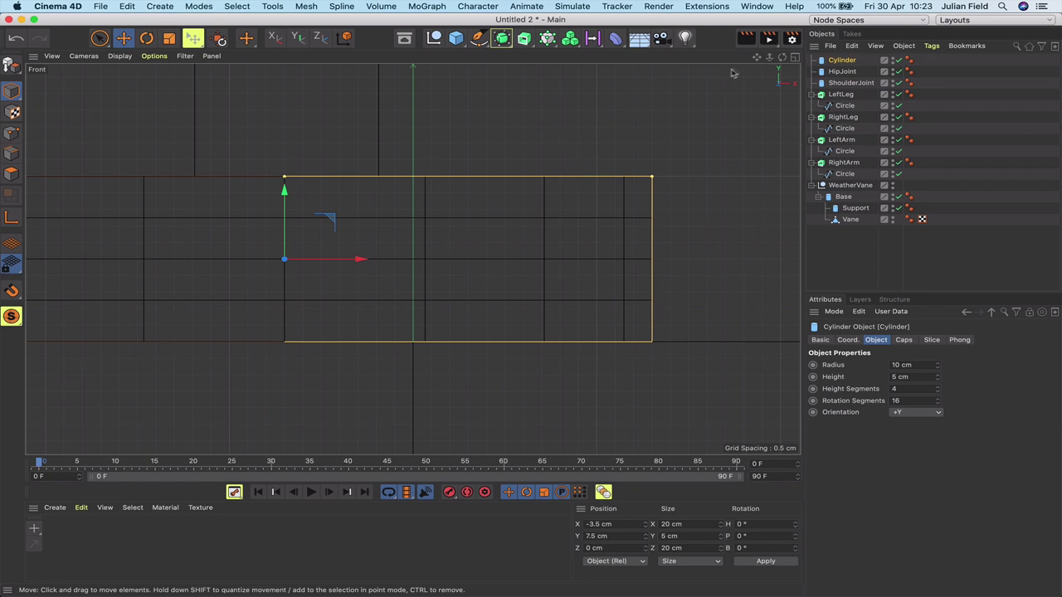
# Set the small cylinder's height segments to 1 and its rotation segments to 60.
pyautogui.moveTo(757, 57); pyautogui.dragTo(671, 88)
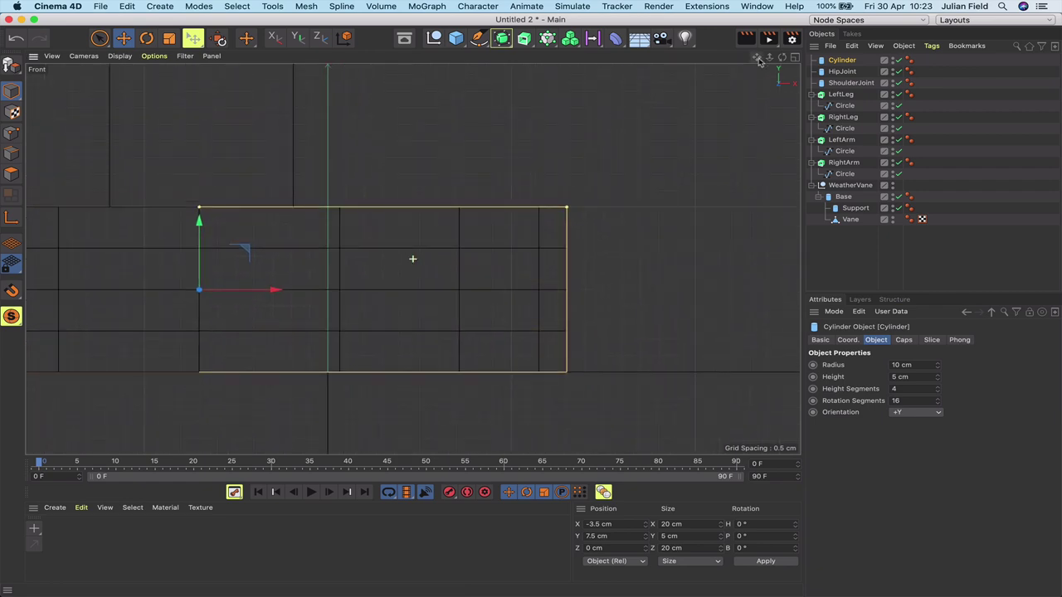
pyautogui.scroll(-10, 412, 259)
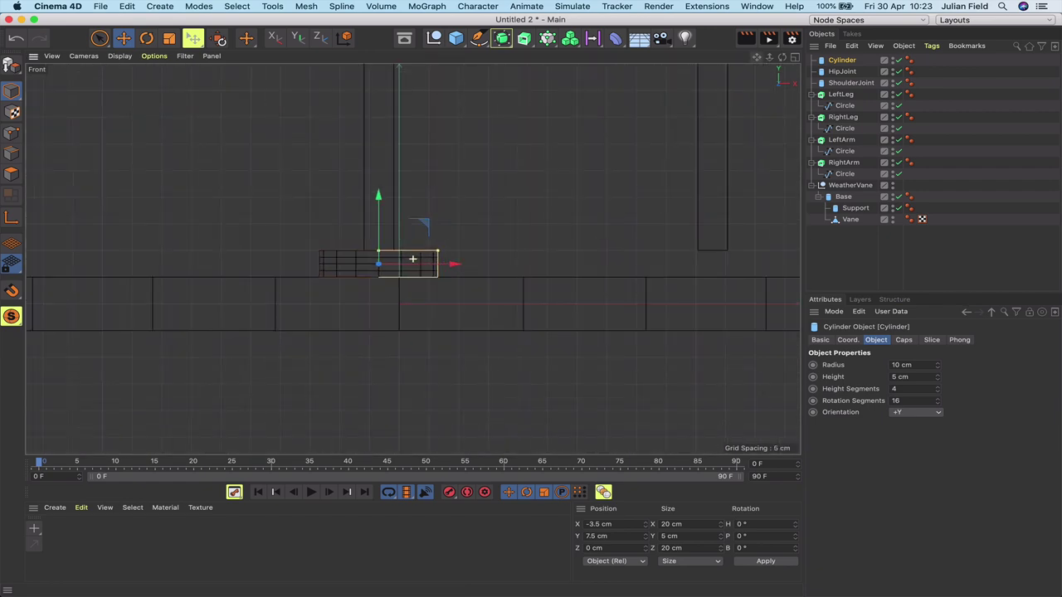
pyautogui.scroll(1, 413, 259)
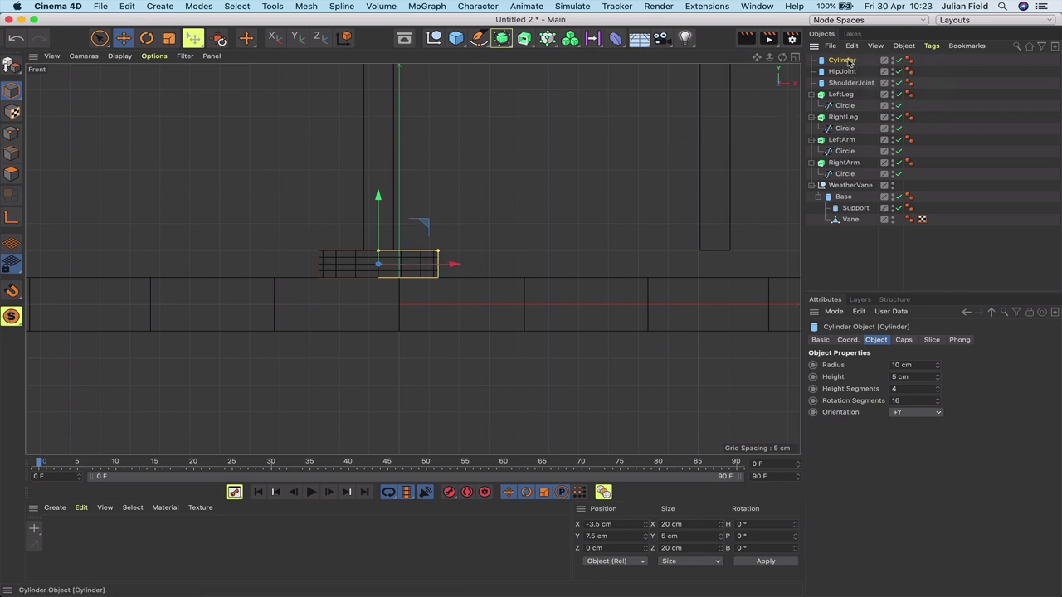
pyautogui.click(843, 60)
pyautogui.moveTo(903, 389)
pyautogui.mouseDown()
pyautogui.moveTo(866, 388)
pyautogui.moveTo(888, 402)
pyautogui.mouseUp()
pyautogui.write('1')
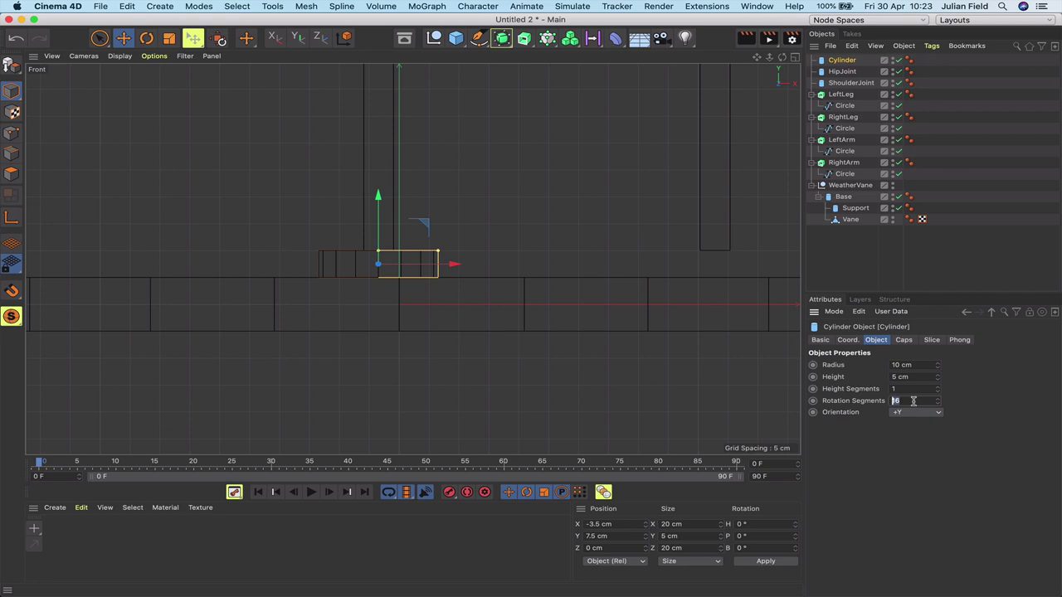
pyautogui.write('60')
pyautogui.press('Return')
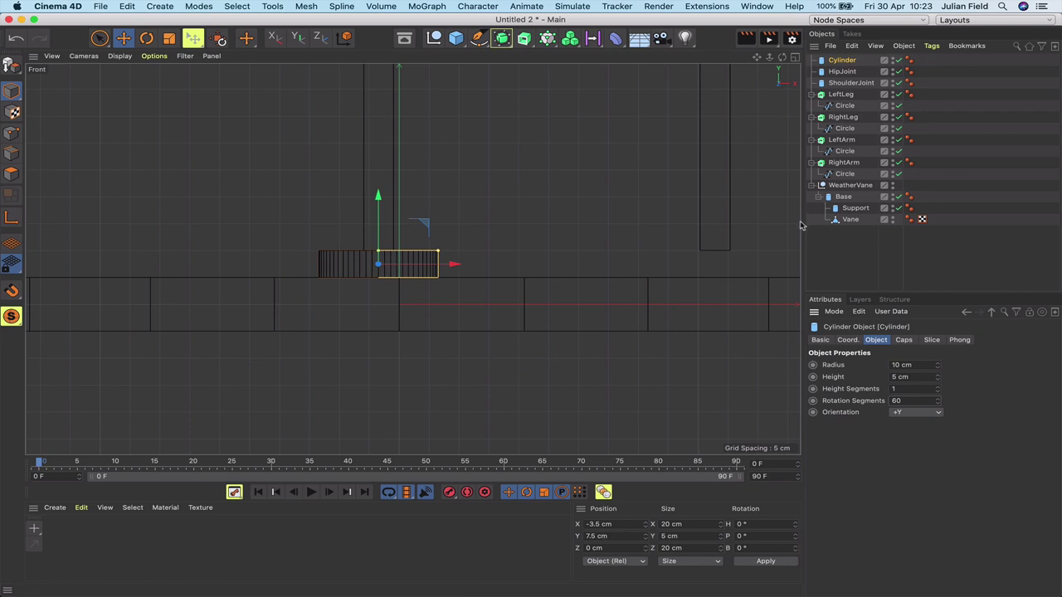
# Make the small cylinder editable and, in the Top view, scale it along Z to a size of 30 cm.
pyautogui.press('c')
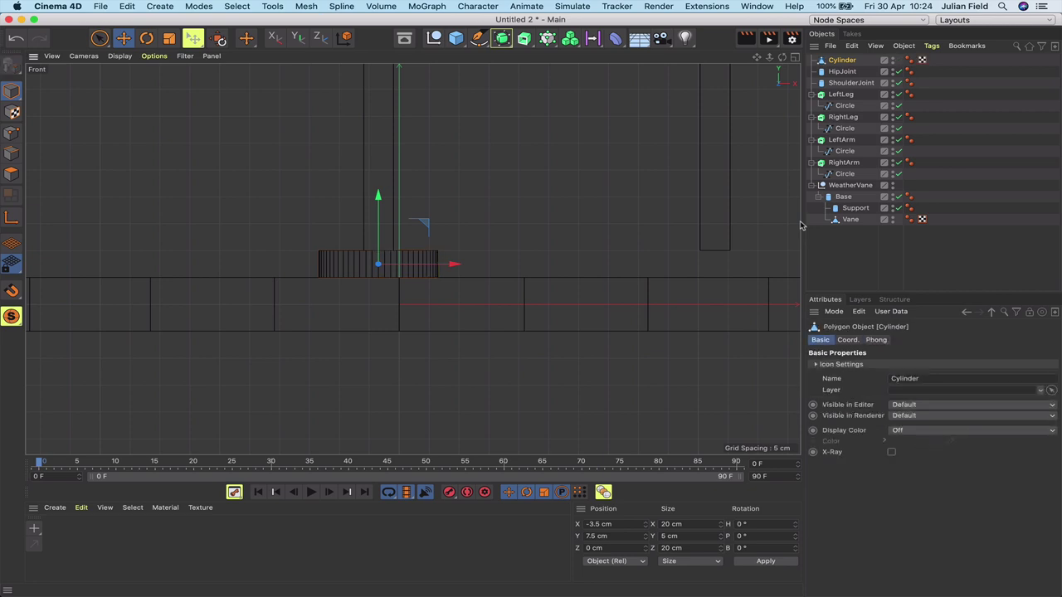
pyautogui.press('F2')
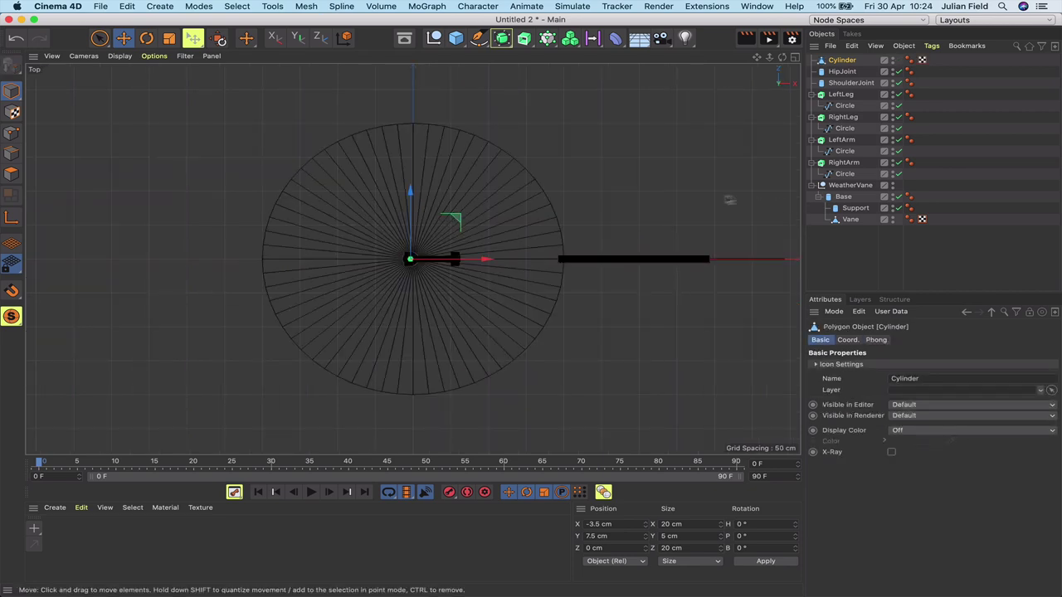
pyautogui.scroll(5, 685, 147)
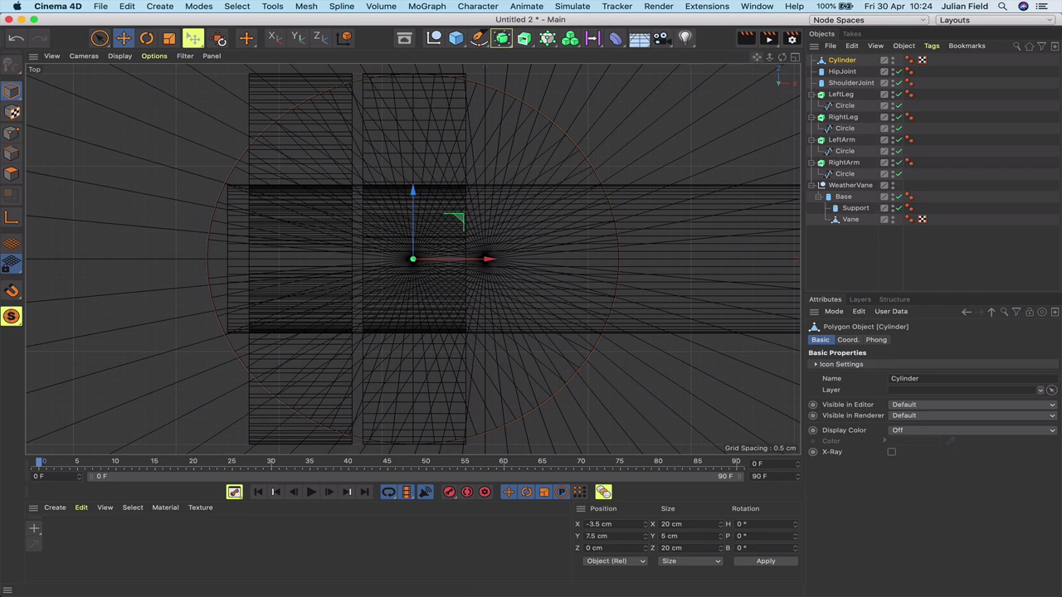
pyautogui.moveTo(769, 57); pyautogui.dragTo(691, 58)
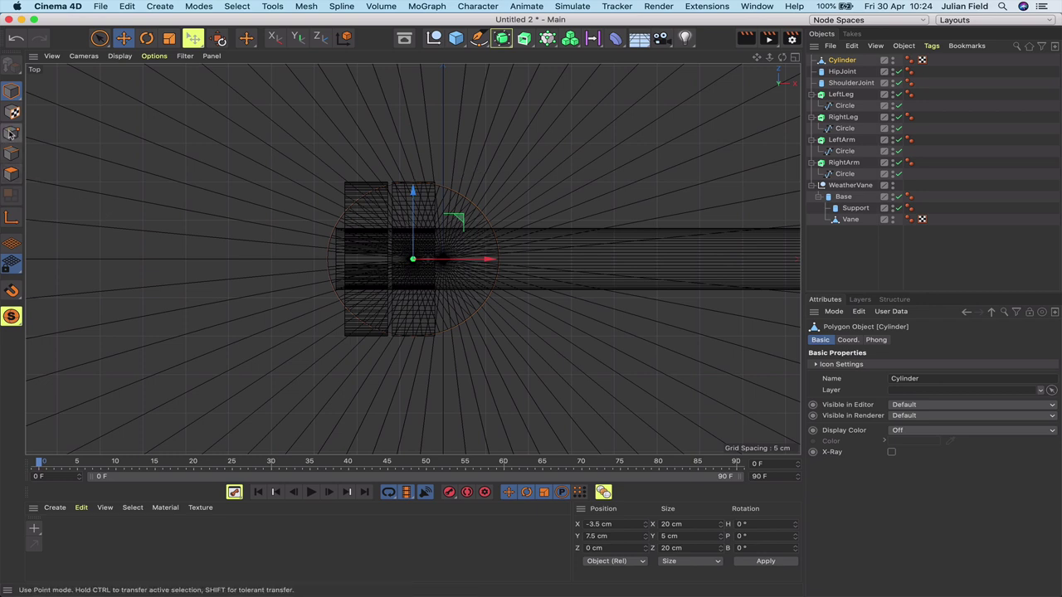
pyautogui.click(169, 38)
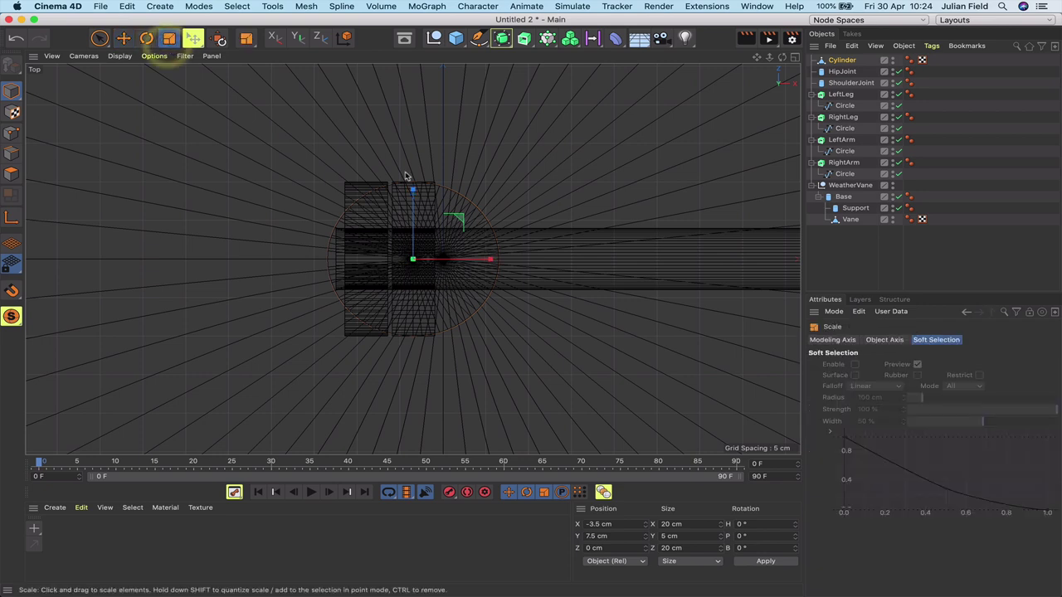
pyautogui.moveTo(415, 194); pyautogui.dragTo(413, 157)
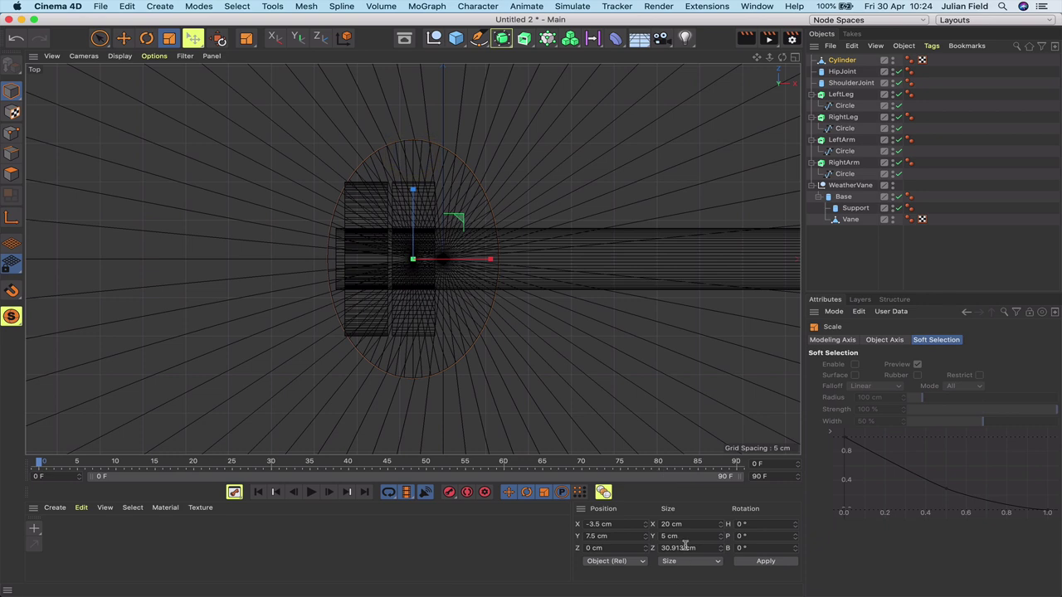
pyautogui.moveTo(682, 547); pyautogui.dragTo(674, 548)
pyautogui.press('BackSpace')
pyautogui.press('Return')
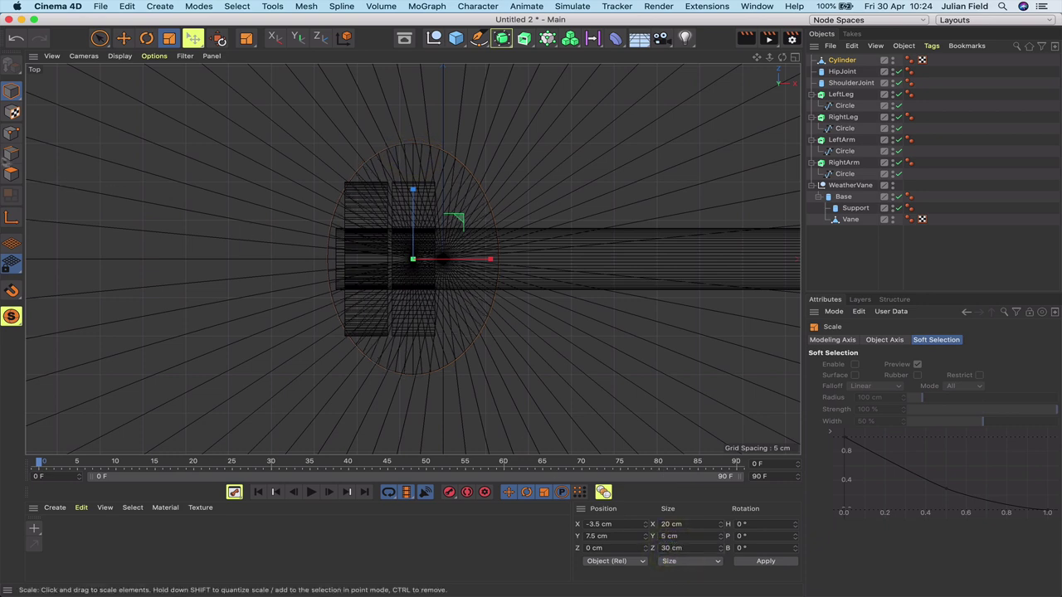
# Move the stretched cylinder along Z to about -2.6 cm and inspect it in the Perspective view.
pyautogui.click(123, 38)
pyautogui.moveTo(414, 189); pyautogui.dragTo(414, 210)
pyautogui.press('F1')
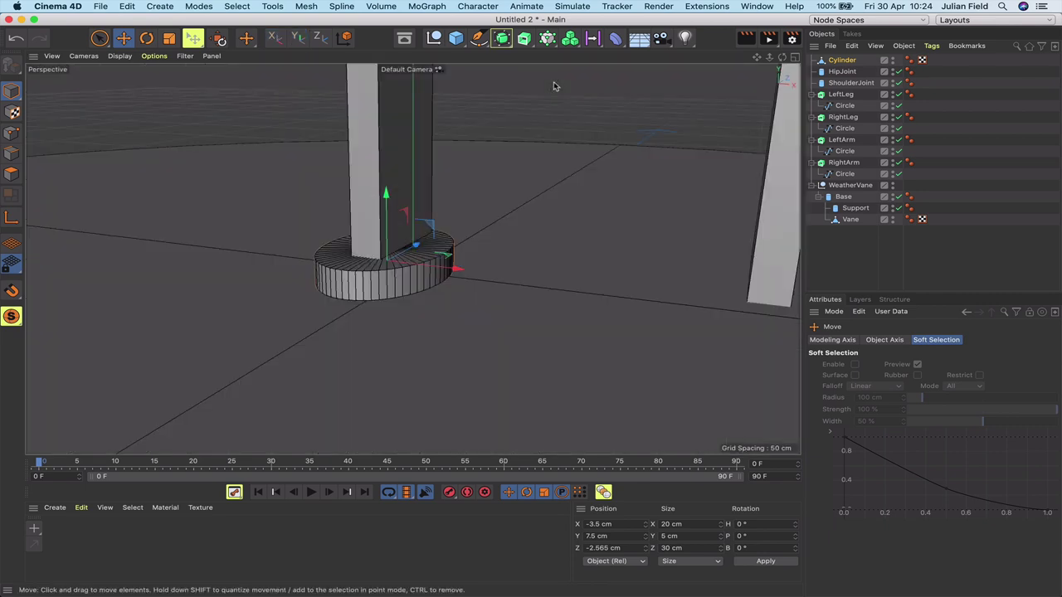
pyautogui.moveTo(782, 58)
pyautogui.mouseDown()
pyautogui.moveTo(680, 56)
pyautogui.moveTo(783, 58)
pyautogui.mouseUp()
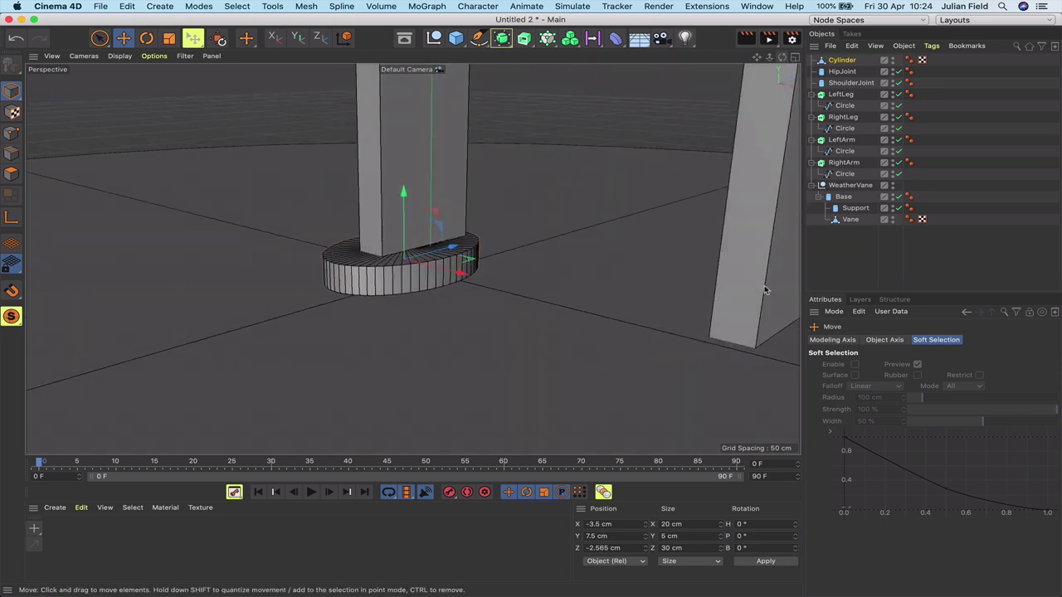
# Set the foot cylinder's Z size to 40 cm and move it along Z to about -7.1 cm.
pyautogui.moveTo(669, 550); pyautogui.dragTo(649, 551)
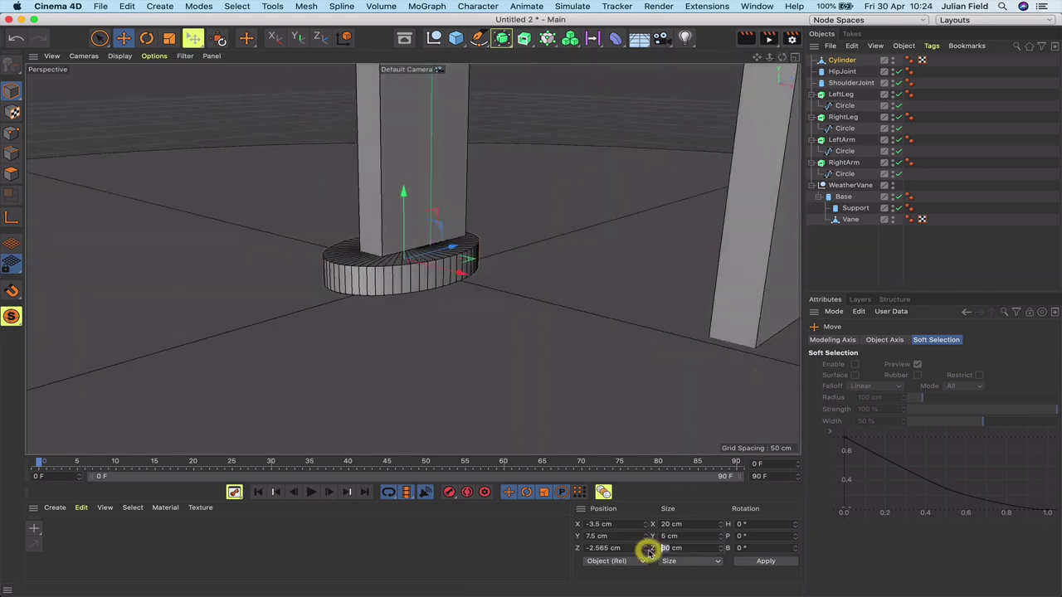
pyautogui.write('40')
pyautogui.press('Return')
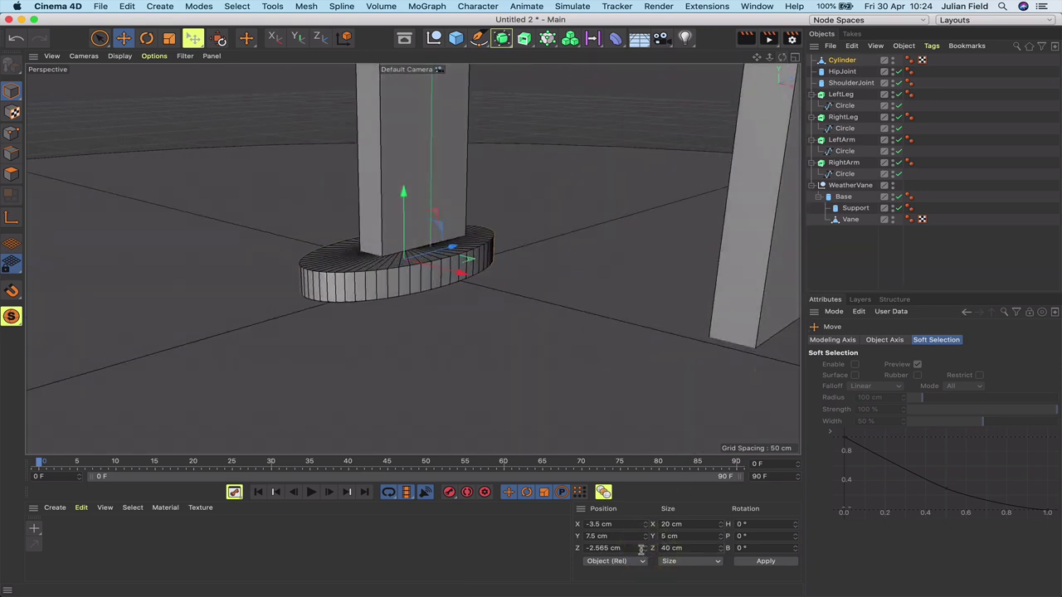
pyautogui.moveTo(453, 249); pyautogui.dragTo(443, 254)
pyautogui.moveTo(781, 59)
pyautogui.mouseDown()
pyautogui.moveTo(718, 58)
pyautogui.moveTo(764, 67)
pyautogui.mouseUp()
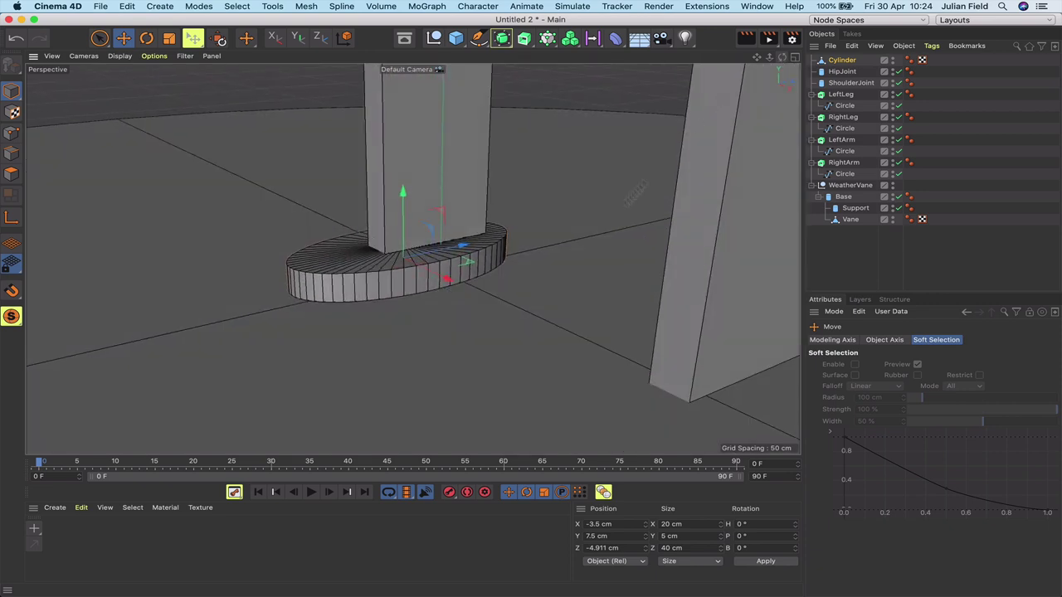
pyautogui.moveTo(467, 255)
pyautogui.mouseDown()
pyautogui.moveTo(453, 262)
pyautogui.moveTo(448, 251)
pyautogui.mouseUp()
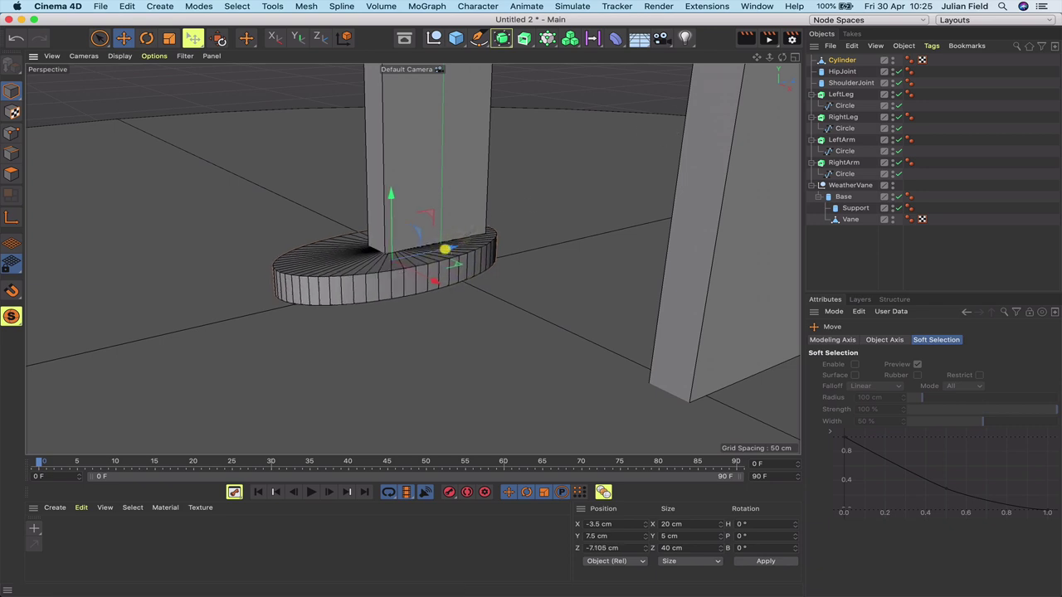
# Duplicate the foot cylinder along X to about 53 cm so the copy sits under LeftLeg.
pyautogui.moveTo(756, 57); pyautogui.dragTo(705, 57)
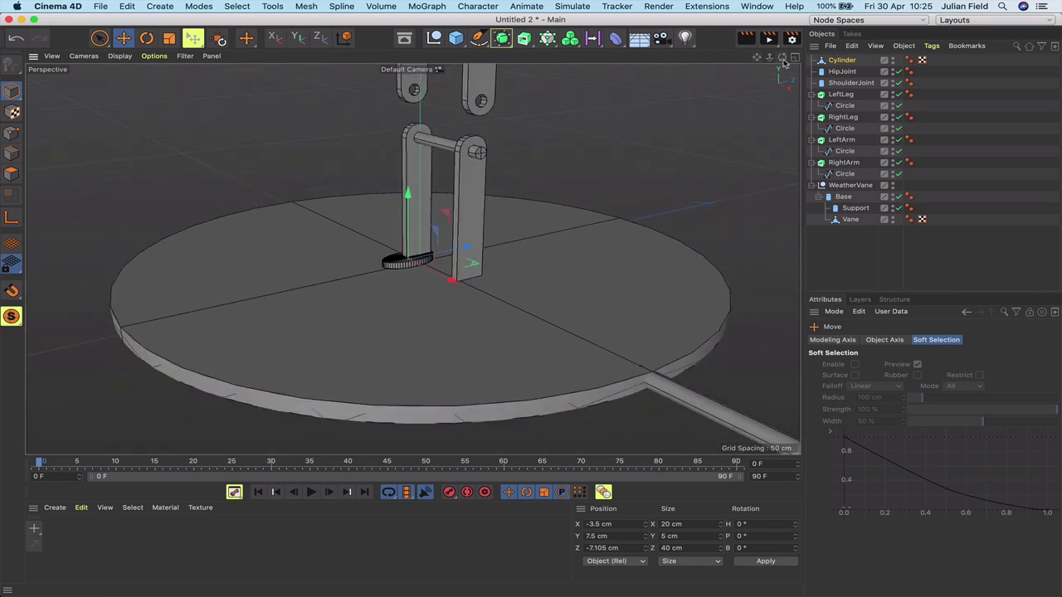
pyautogui.moveTo(783, 60); pyautogui.dragTo(785, 64)
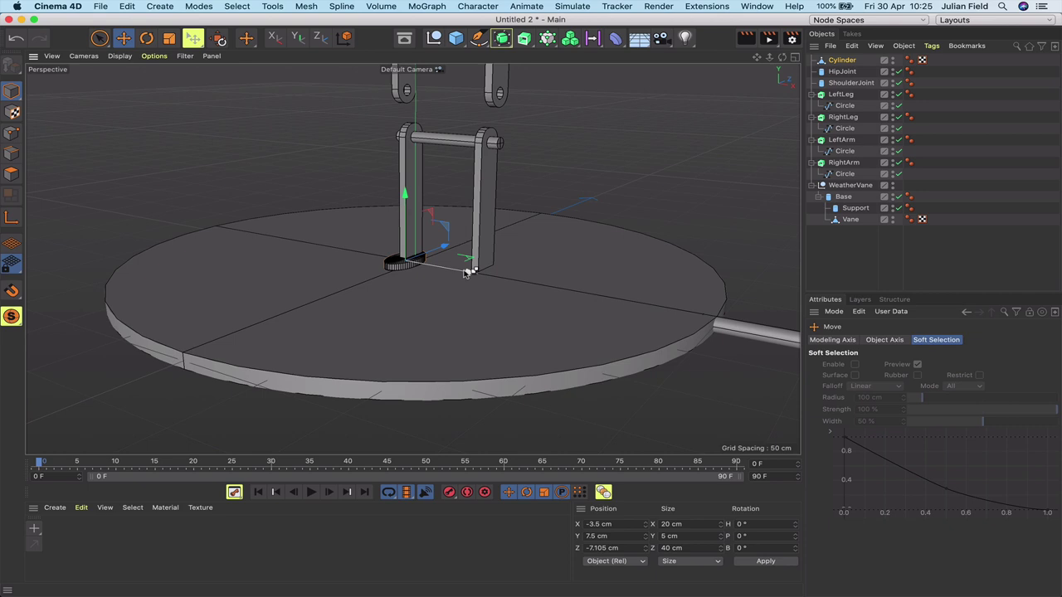
pyautogui.moveTo(467, 274); pyautogui.dragTo(540, 285)
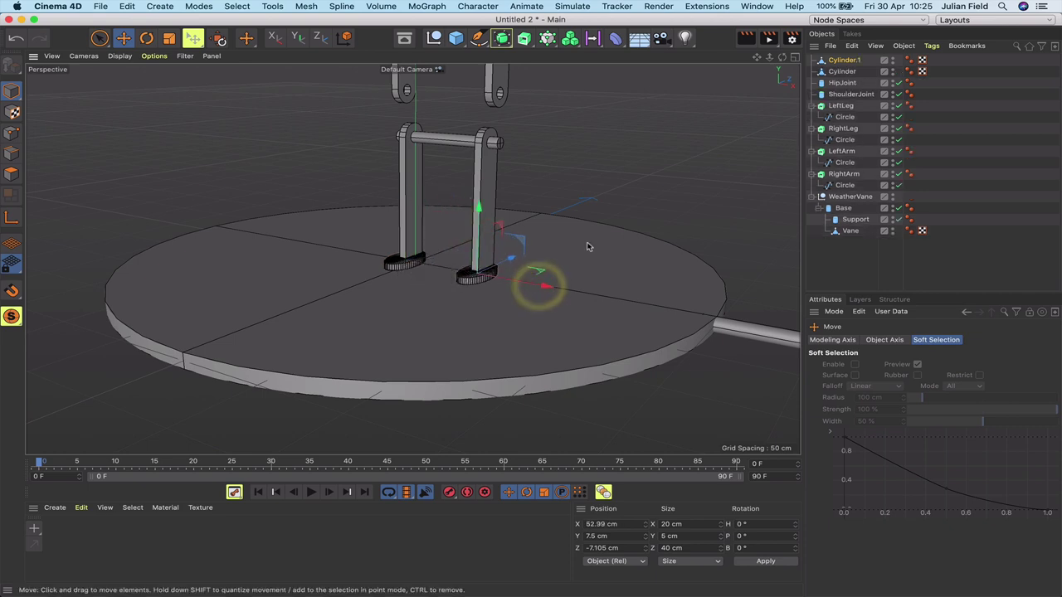
# Try the copied foot at X 52.5 cm and at X 53.5 cm in the Front view.
pyautogui.press('F4')
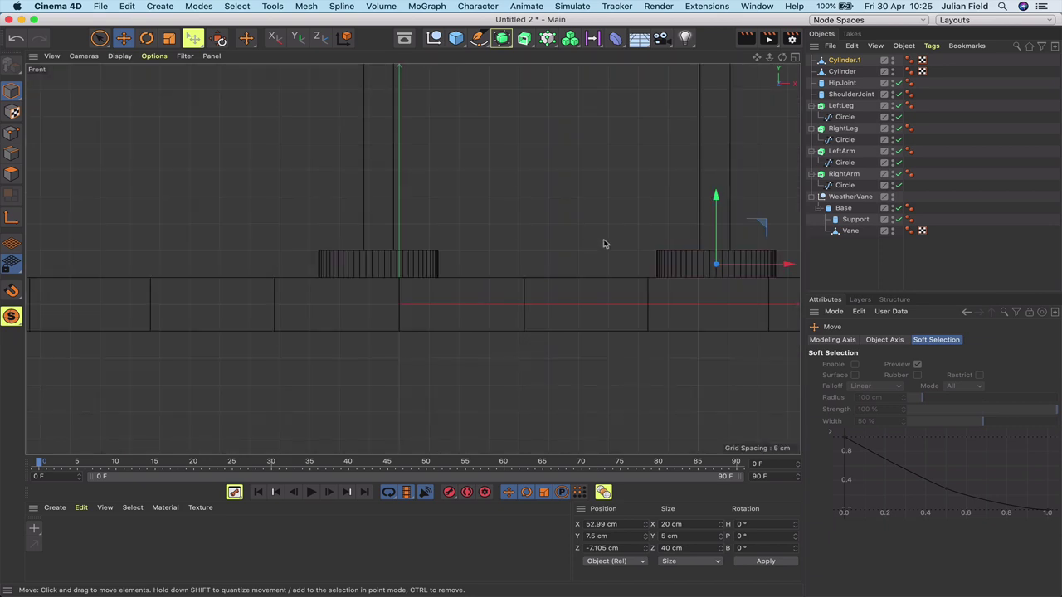
pyautogui.click(605, 525)
pyautogui.press('BackSpace')
pyautogui.press('BackSpace')
pyautogui.press('BackSpace')
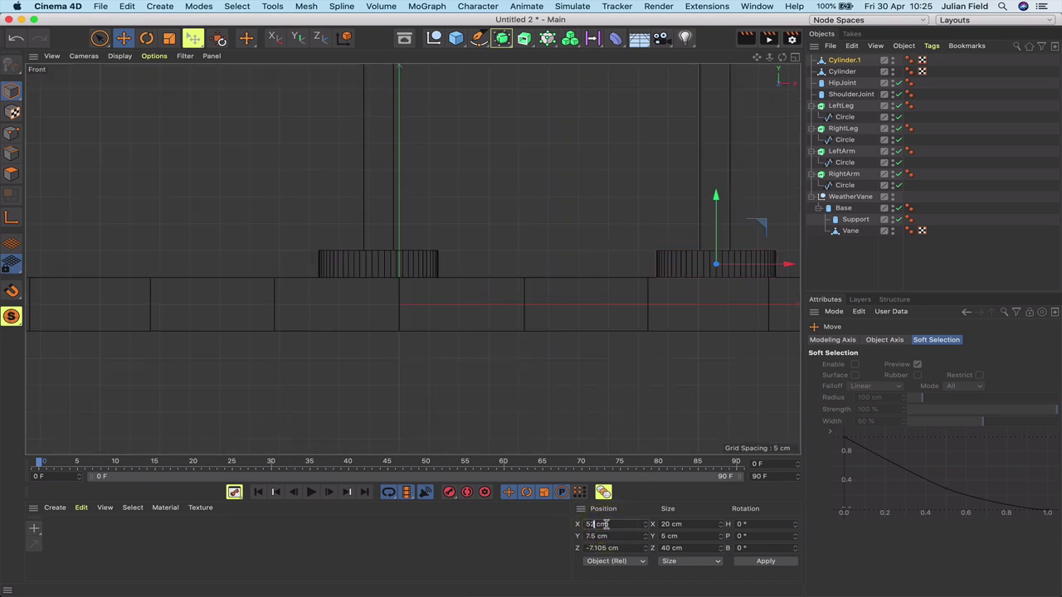
pyautogui.write('.5')
pyautogui.press('Return')
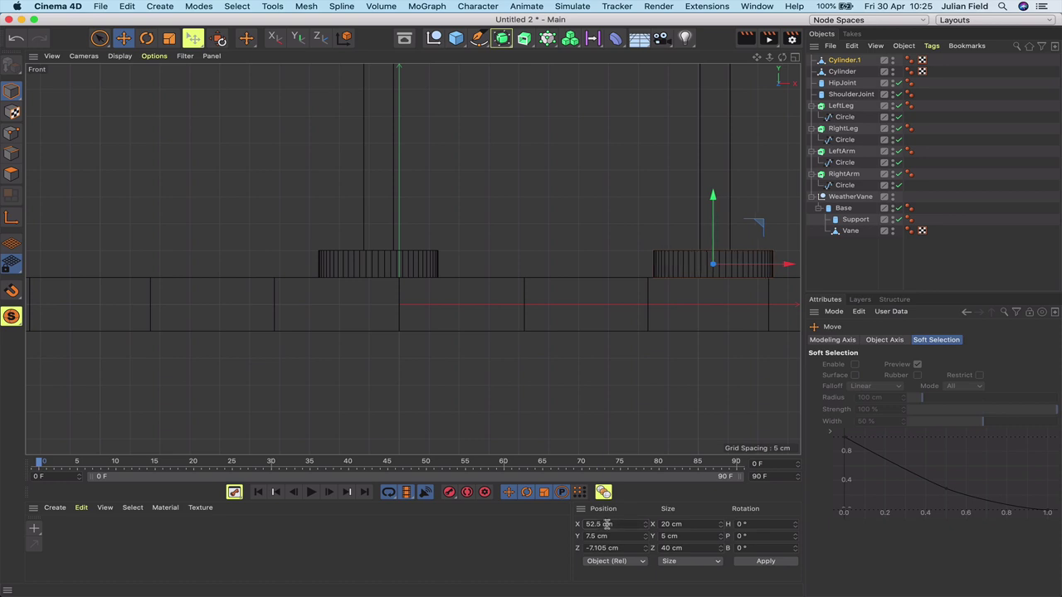
pyautogui.click(592, 525)
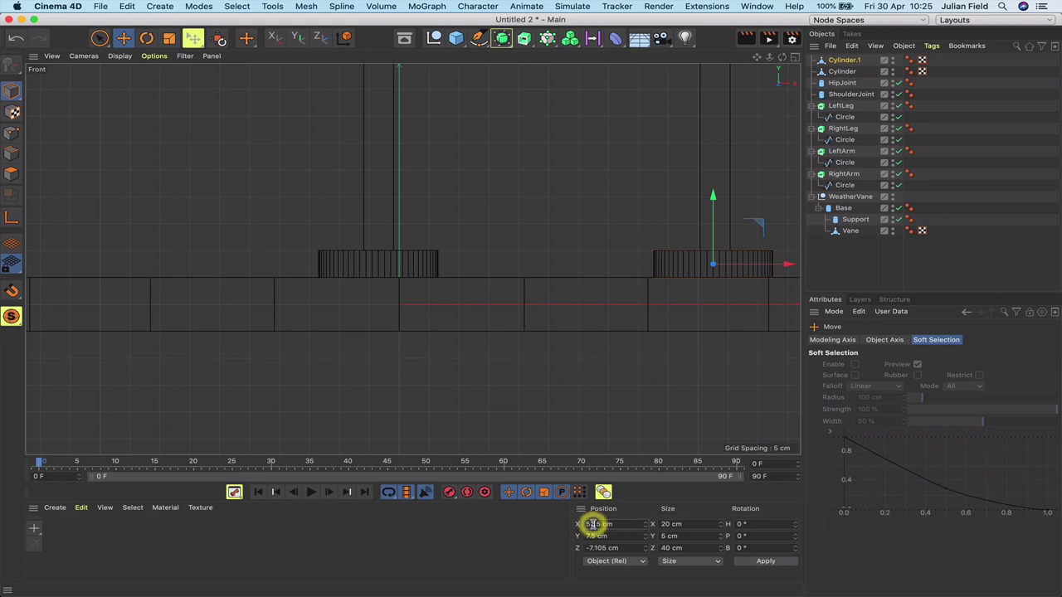
pyautogui.press('BackSpace')
pyautogui.press('Return')
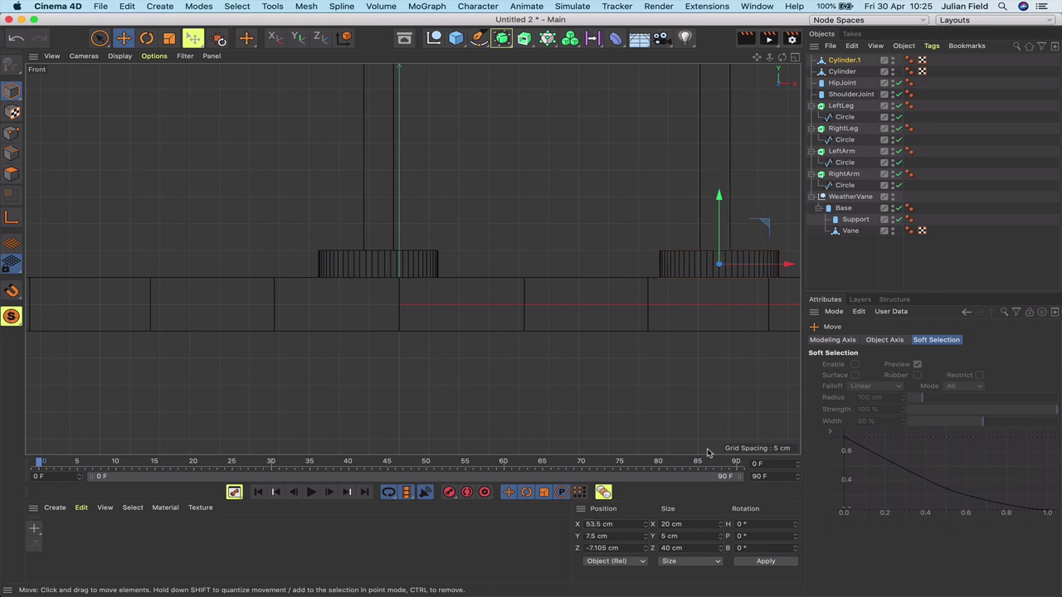
# Set the copied foot's X position to 53 cm.
pyautogui.doubleClick(602, 524)
pyautogui.write('53')
pyautogui.press('Return')
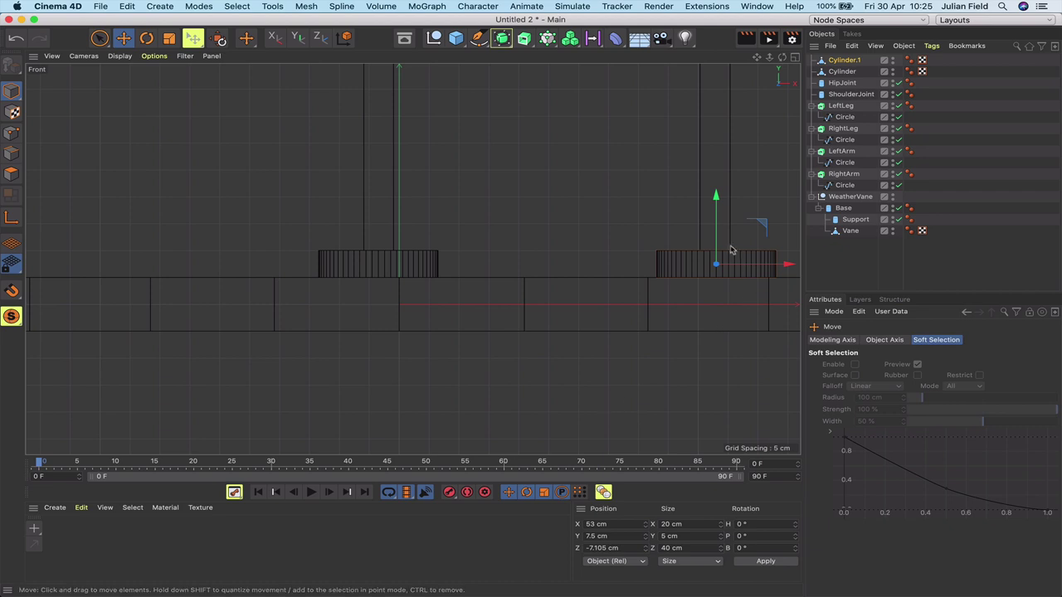
# Rename the copied foot cylinder under LeftLeg as LeftFoot.
pyautogui.press('F1')
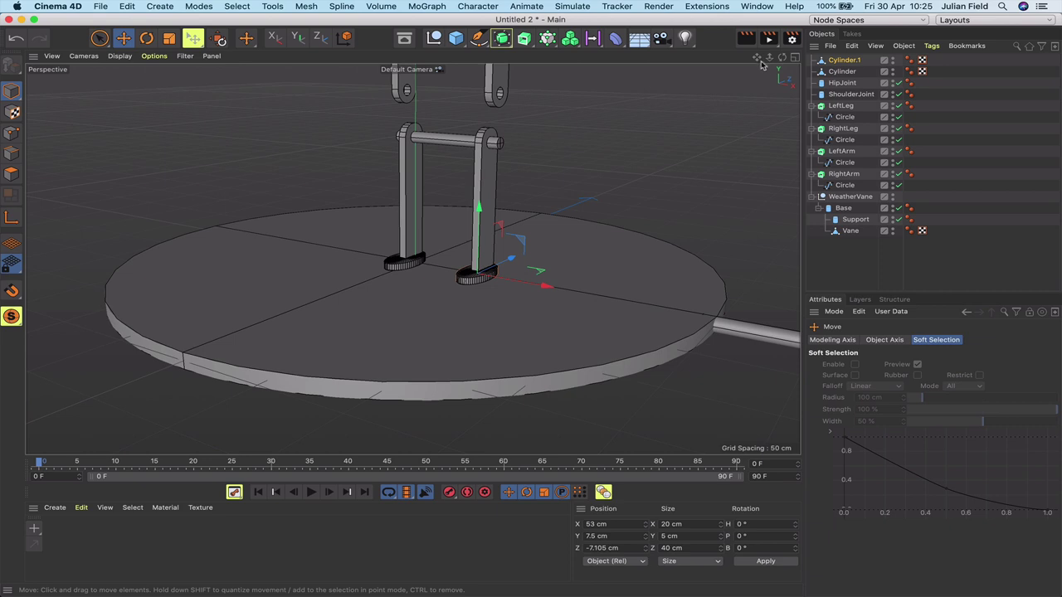
pyautogui.moveTo(757, 58); pyautogui.dragTo(714, 60, button='right')
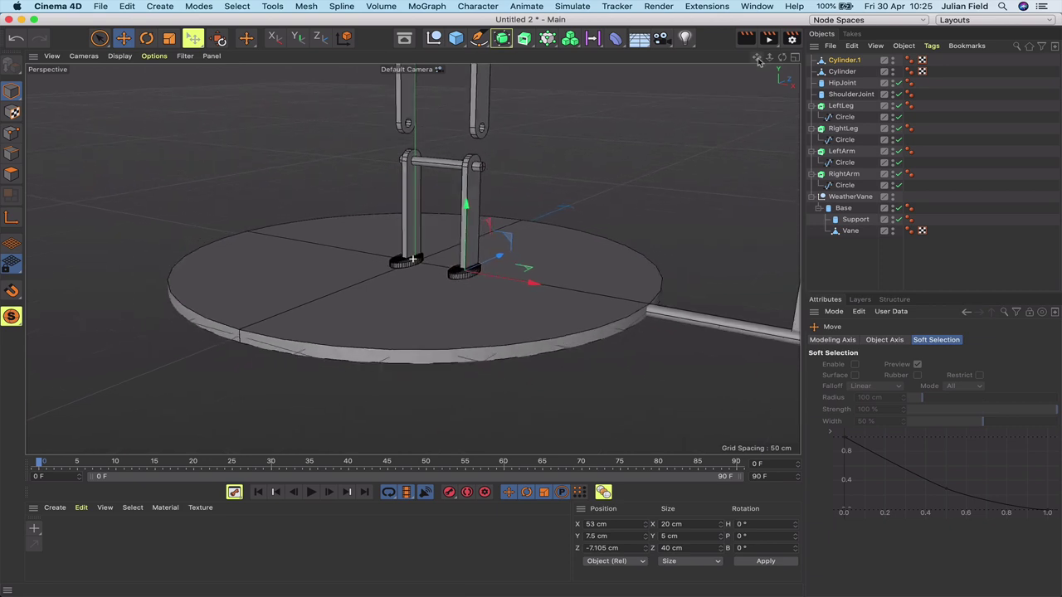
pyautogui.keyDown('alt'); pyautogui.moveTo(532, 309); pyautogui.dragTo(526, 397, button='middle'); pyautogui.keyUp('alt')
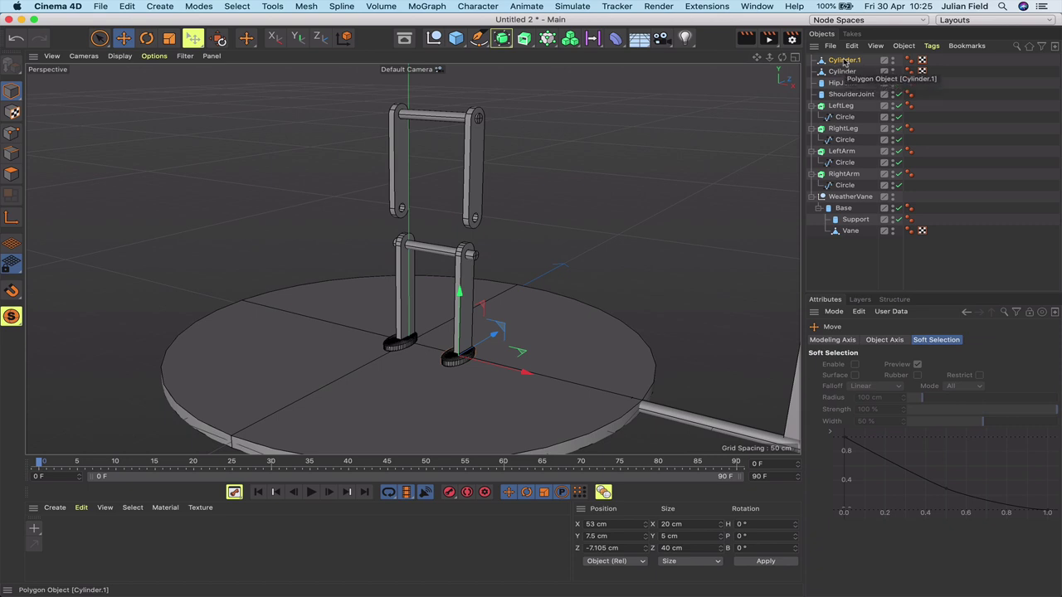
pyautogui.doubleClick(845, 62)
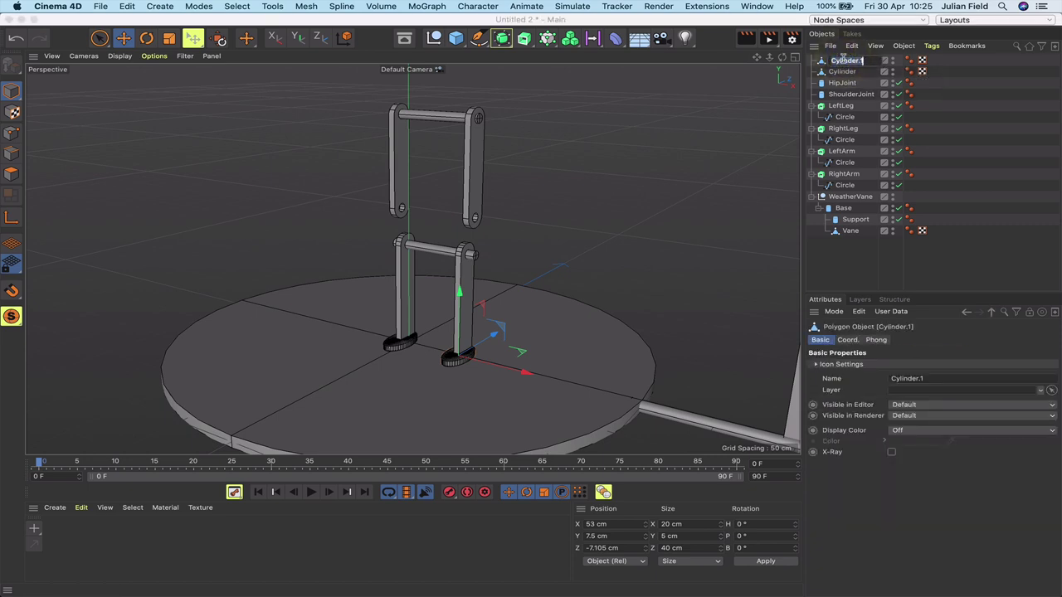
pyautogui.write('LeftFoot')
pyautogui.press('Return')
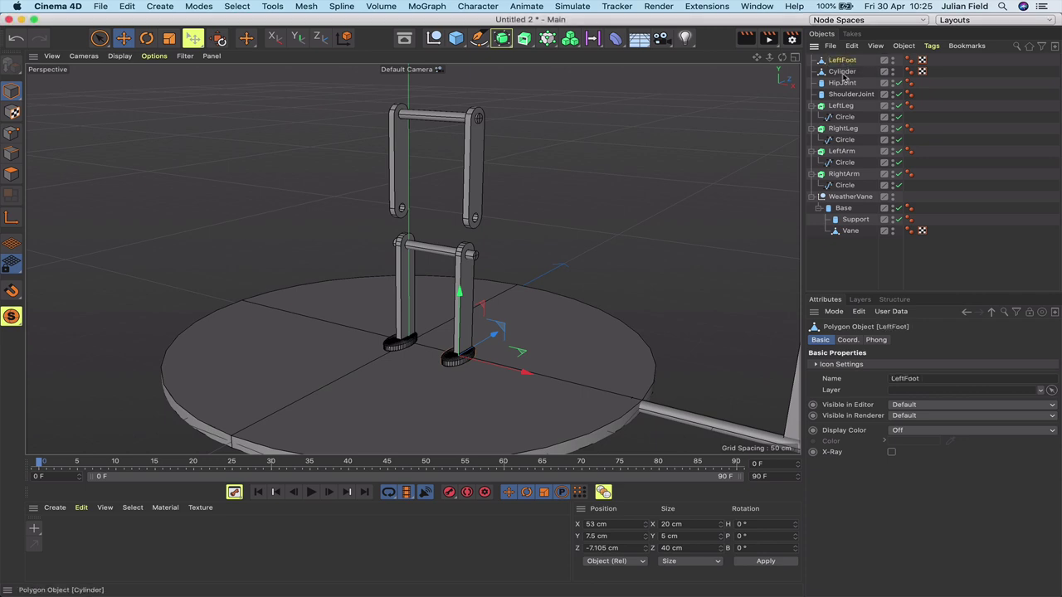
# Rename the original foot cylinder under RightLeg as RightFoot.
pyautogui.click(843, 72)
pyautogui.doubleClick(842, 72)
pyautogui.write('Ri')
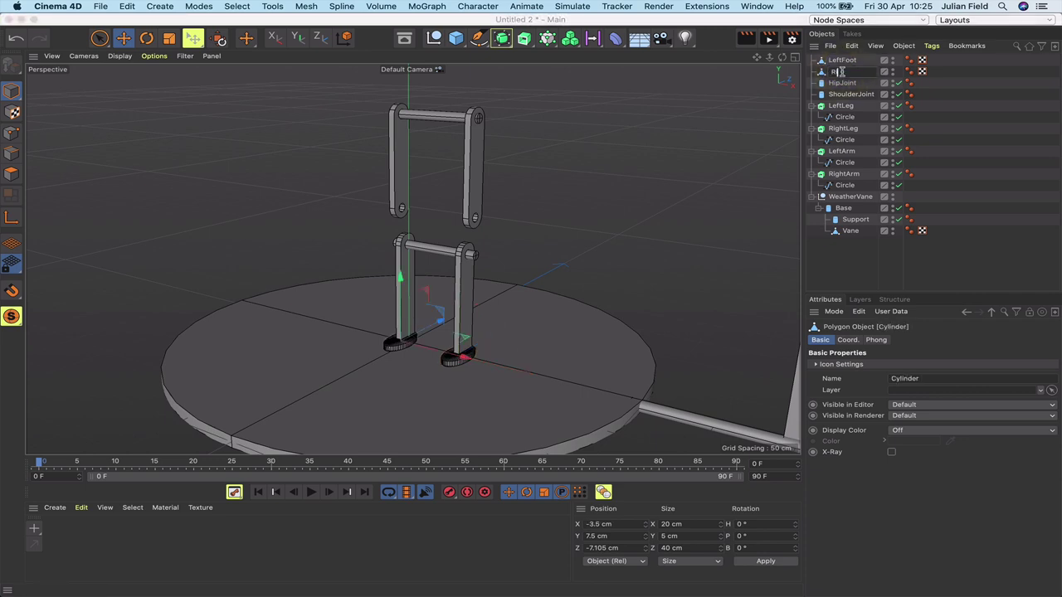
pyautogui.write('ghtFoot')
pyautogui.press('Return')
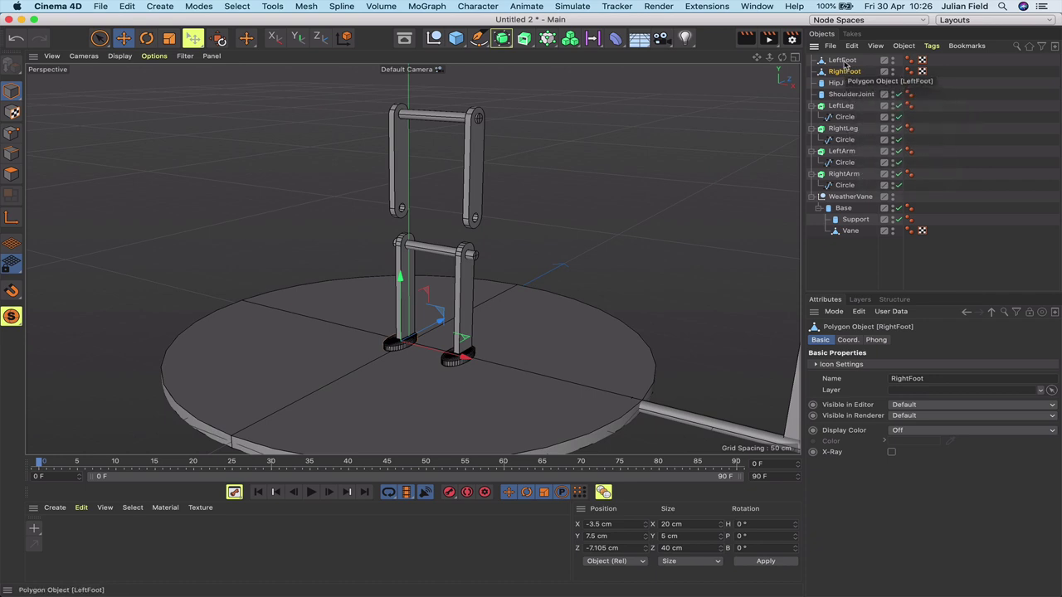
# Group LeftFoot, RightFoot, LeftLeg and RightLeg under one null named Legs&Feet.
pyautogui.keyDown('shift'); pyautogui.click(844, 61); pyautogui.keyUp('shift')
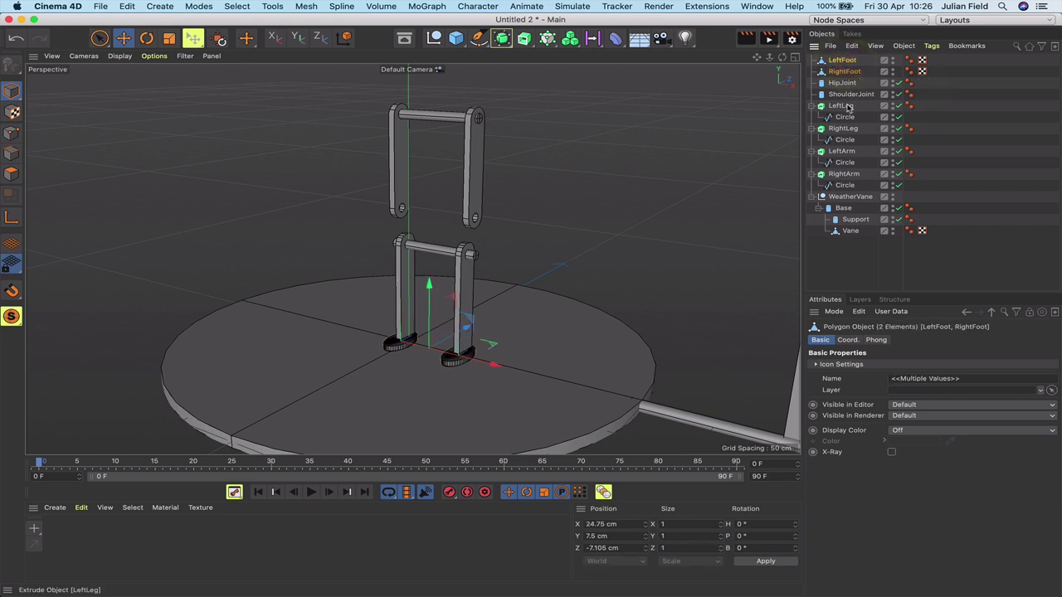
pyautogui.keyDown('shift'); pyautogui.click(847, 107); pyautogui.keyUp('shift')
pyautogui.keyDown('shift'); pyautogui.click(845, 131); pyautogui.keyUp('shift')
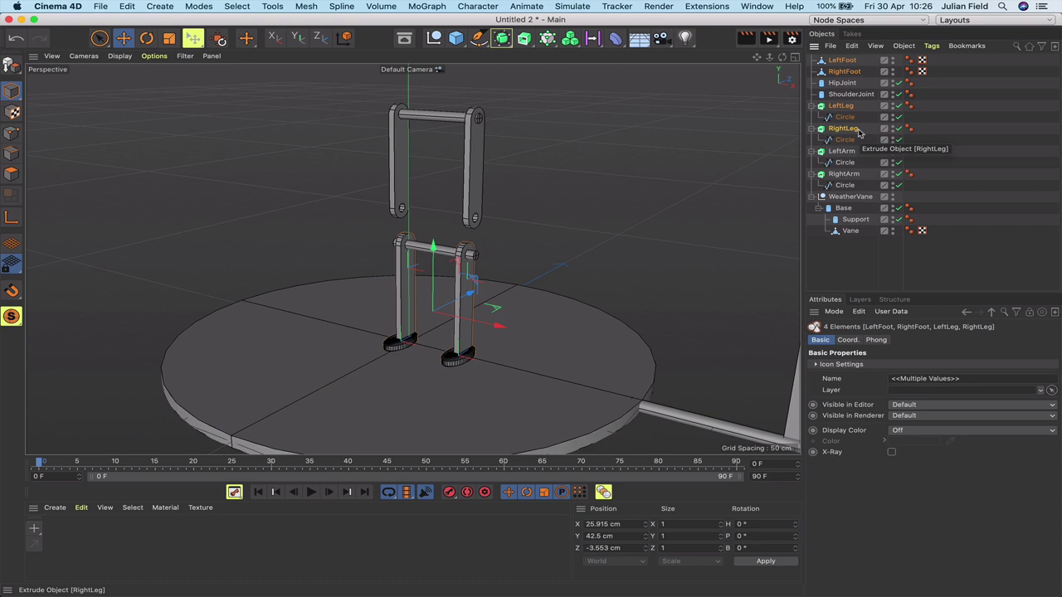
pyautogui.hotkey('alt', 'g')
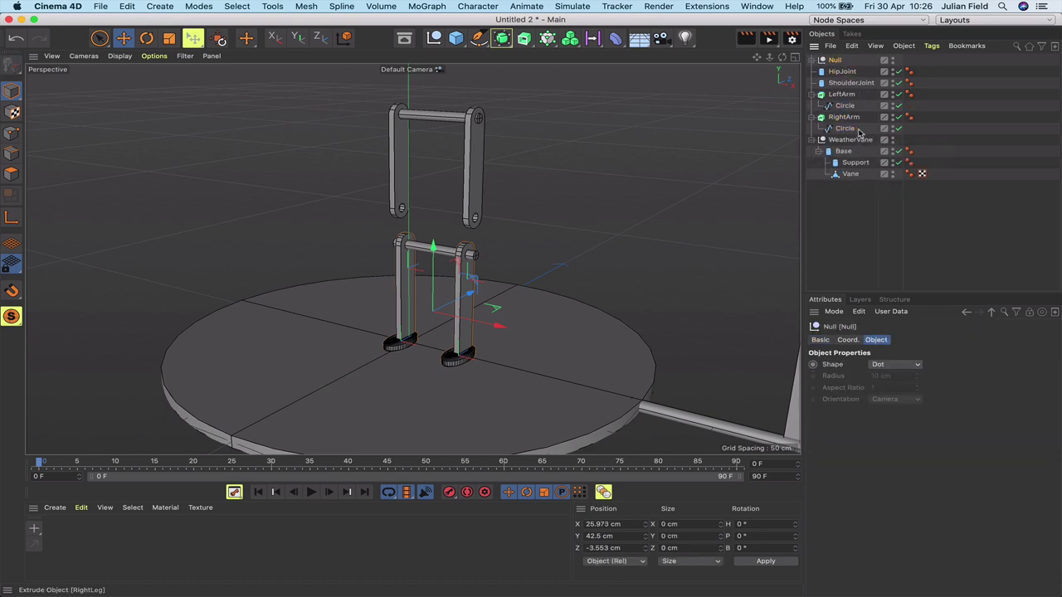
pyautogui.doubleClick(835, 61)
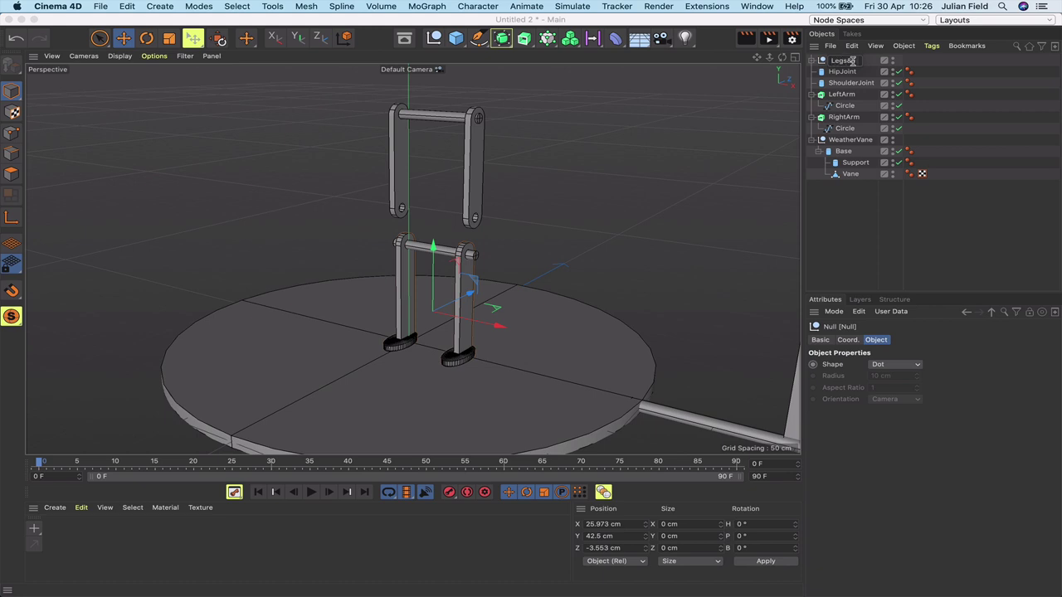
pyautogui.press('Return')
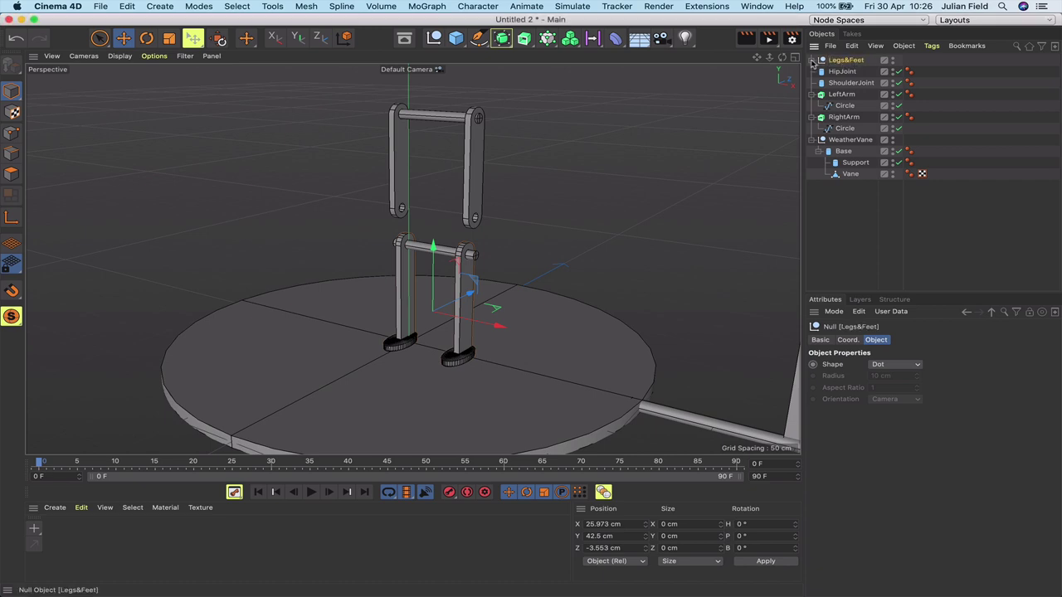
# Reorder the children of Legs&Feet so LeftLeg and RightLeg sit above the two feet, and collapse the group.
pyautogui.click(813, 61)
pyautogui.click(871, 81)
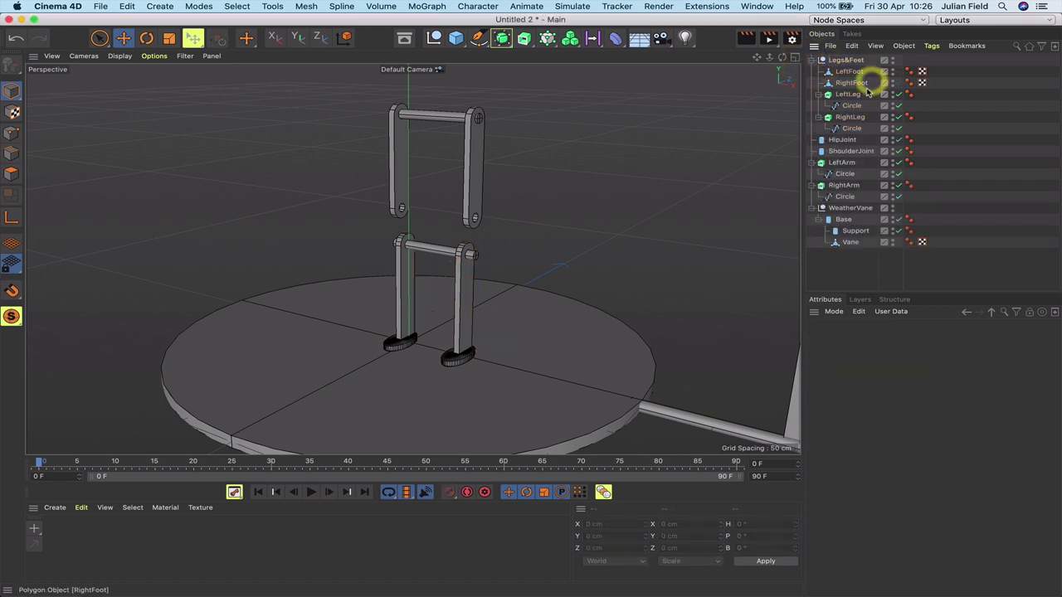
pyautogui.keyDown('shift'); pyautogui.click(848, 71); pyautogui.keyUp('shift')
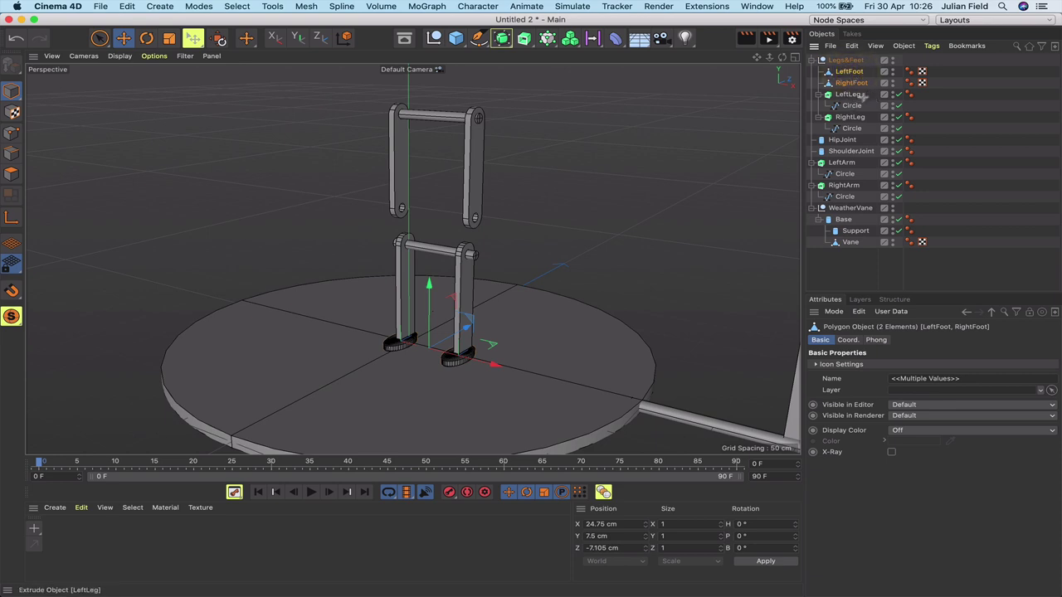
pyautogui.moveTo(865, 96); pyautogui.dragTo(845, 66)
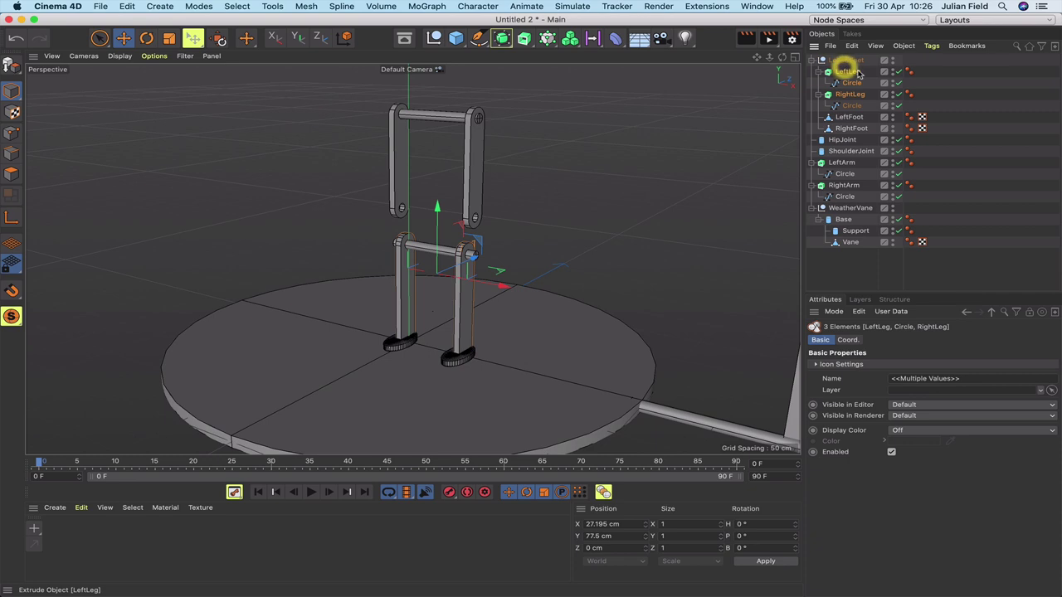
pyautogui.click(868, 106)
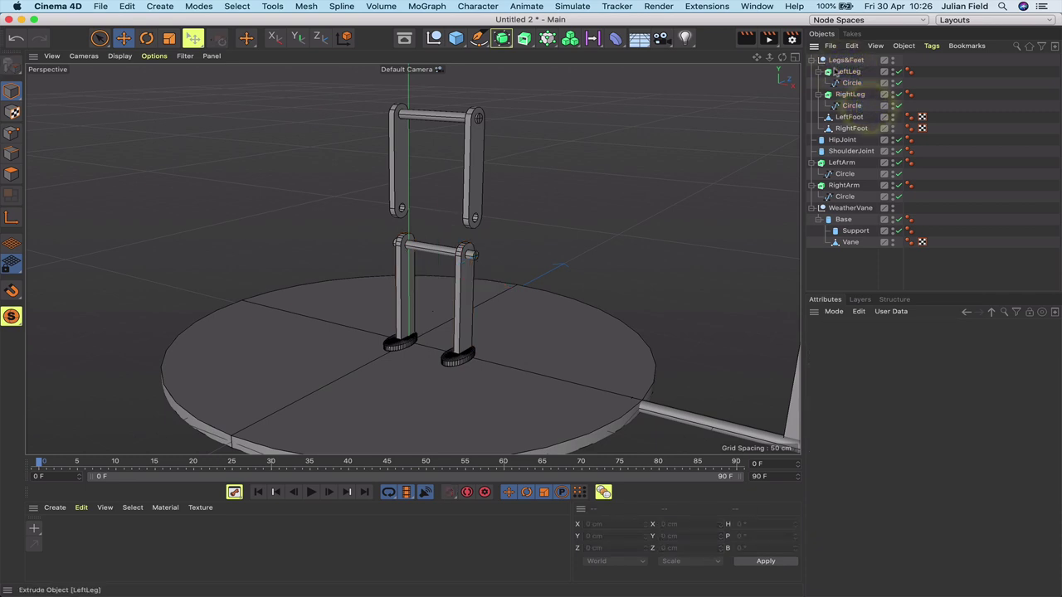
pyautogui.click(811, 62)
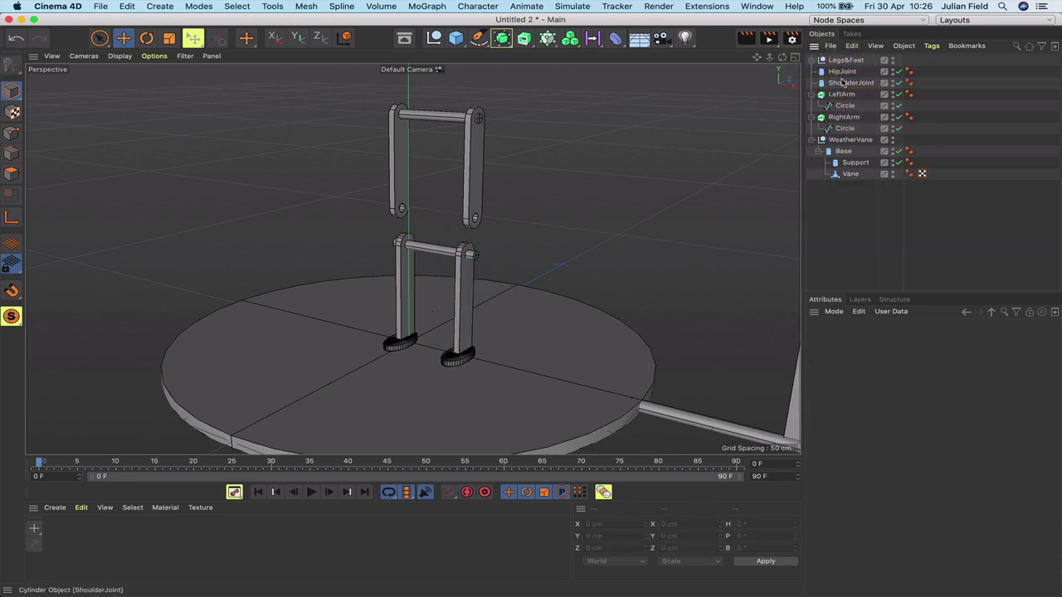
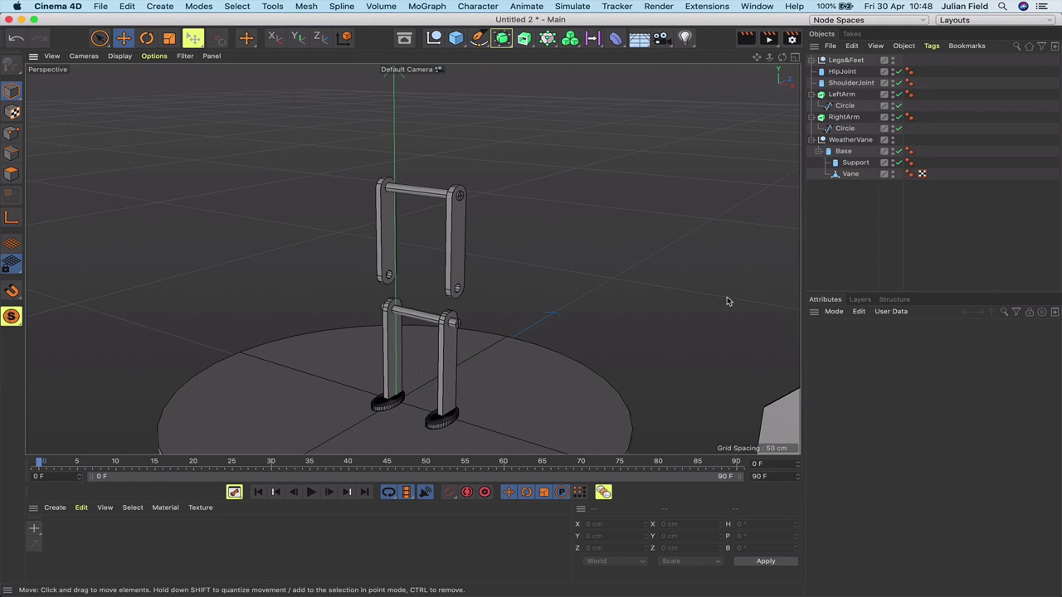
# Move ShoulderJoint, LeftArm and RightArm together down along Y to about 162.4 cm.
pyautogui.click(840, 83)
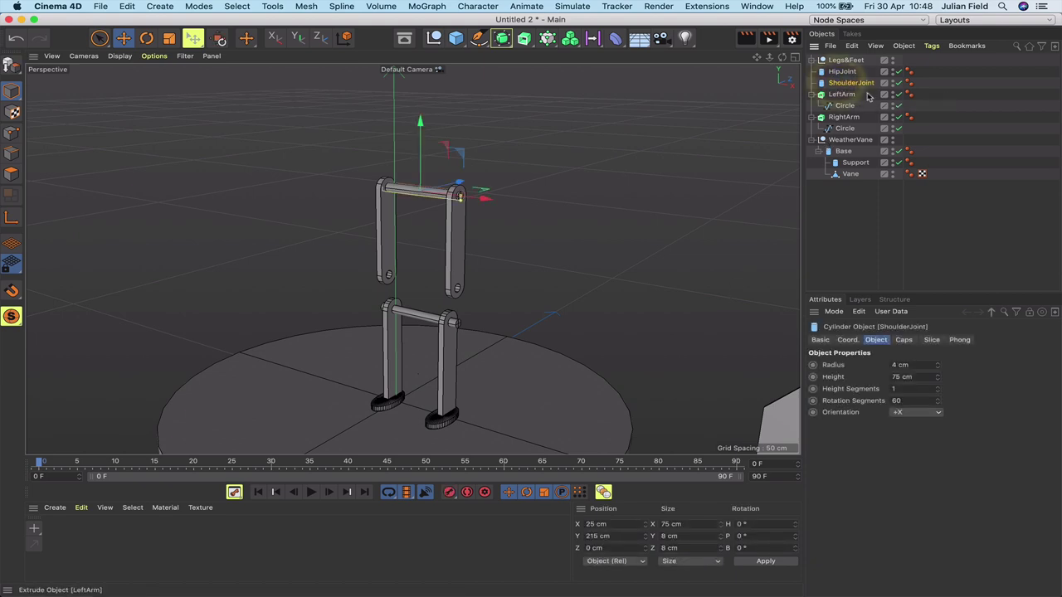
pyautogui.keyDown('shift'); pyautogui.click(842, 117); pyautogui.keyUp('shift')
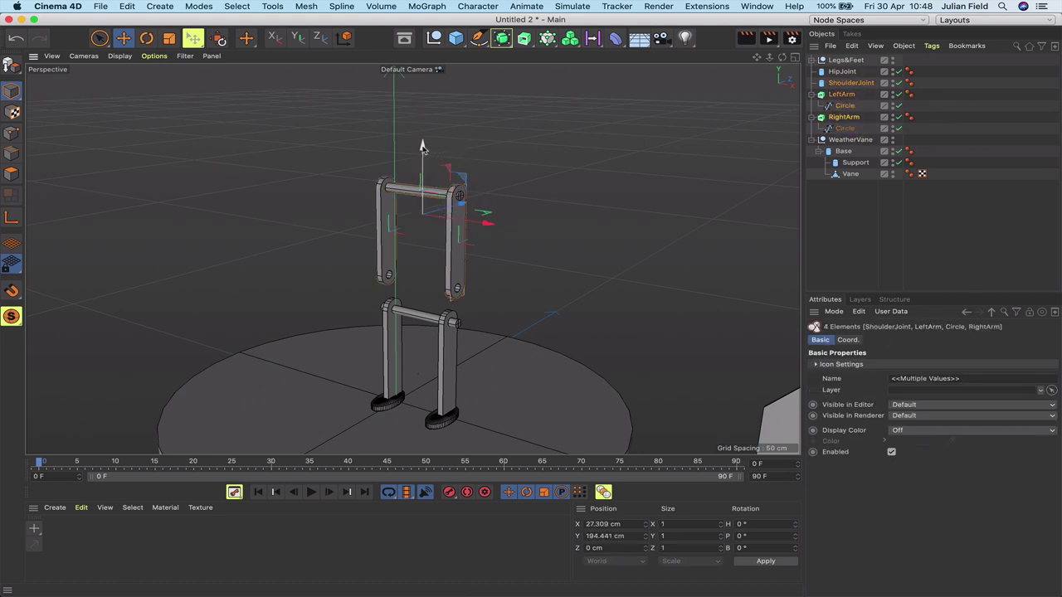
pyautogui.moveTo(422, 146); pyautogui.dragTo(422, 183)
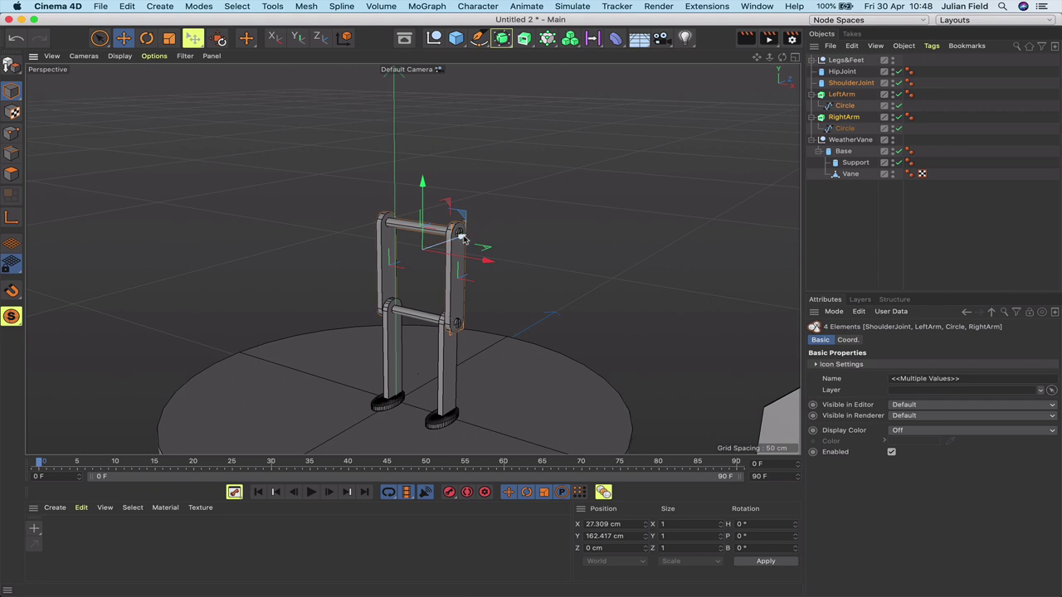
# Make LeftArm and RightArm children of ShoulderJoint.
pyautogui.click(845, 82)
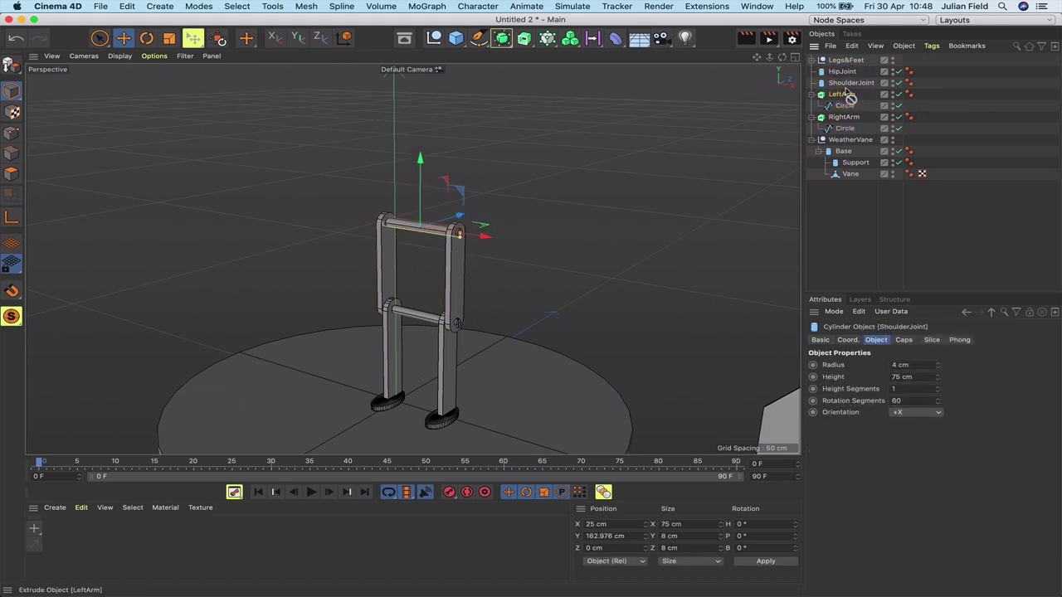
pyautogui.moveTo(850, 98); pyautogui.dragTo(847, 82)
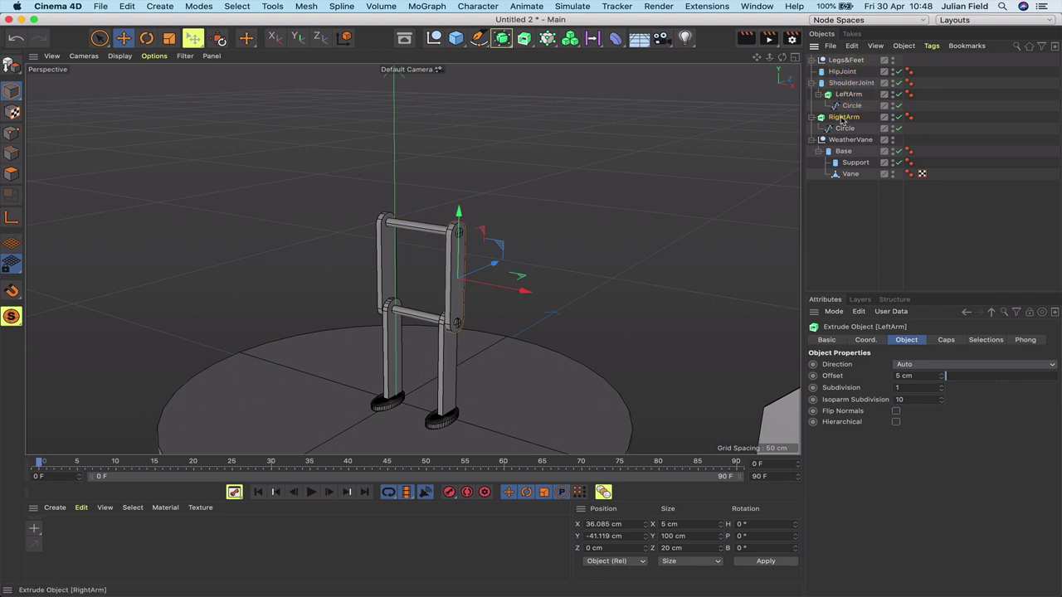
pyautogui.moveTo(842, 118); pyautogui.dragTo(847, 88)
# Rotate ShoulderJoint with its child arms to a pitch of -90°.
pyautogui.click(854, 82)
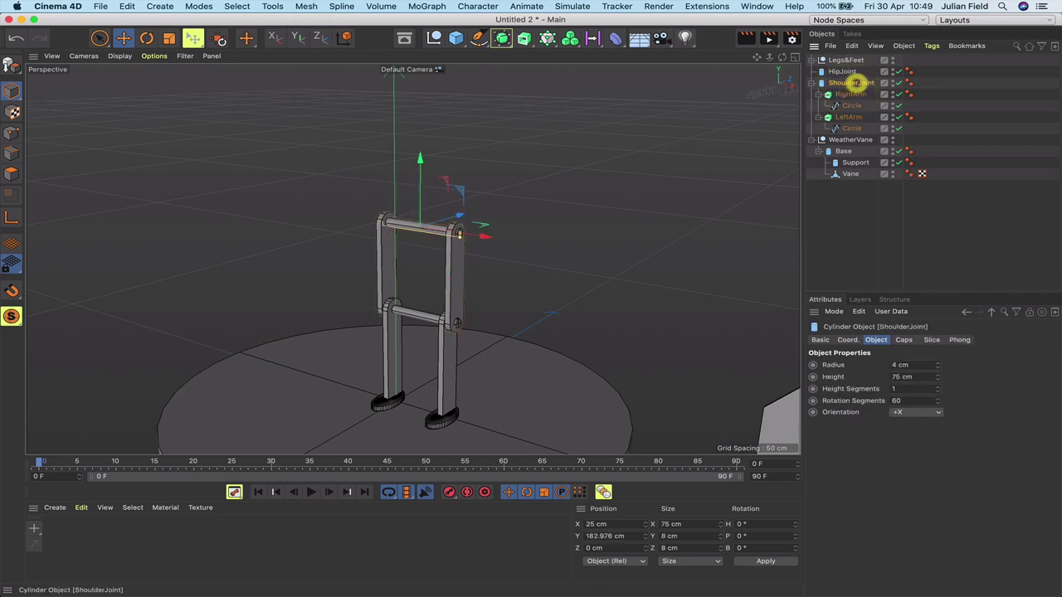
pyautogui.press('r')
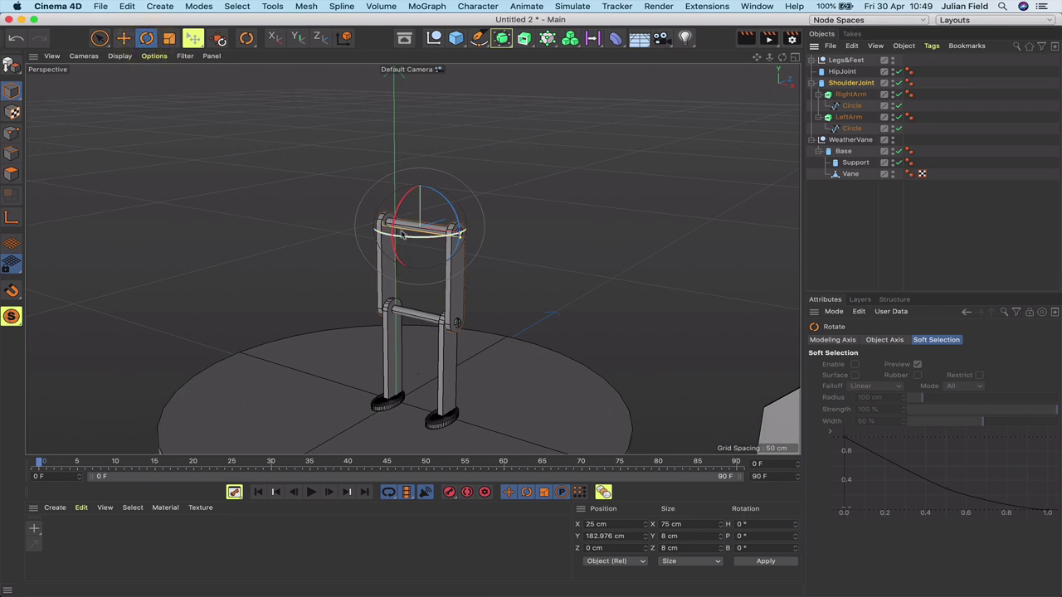
pyautogui.moveTo(402, 234); pyautogui.dragTo(430, 171)
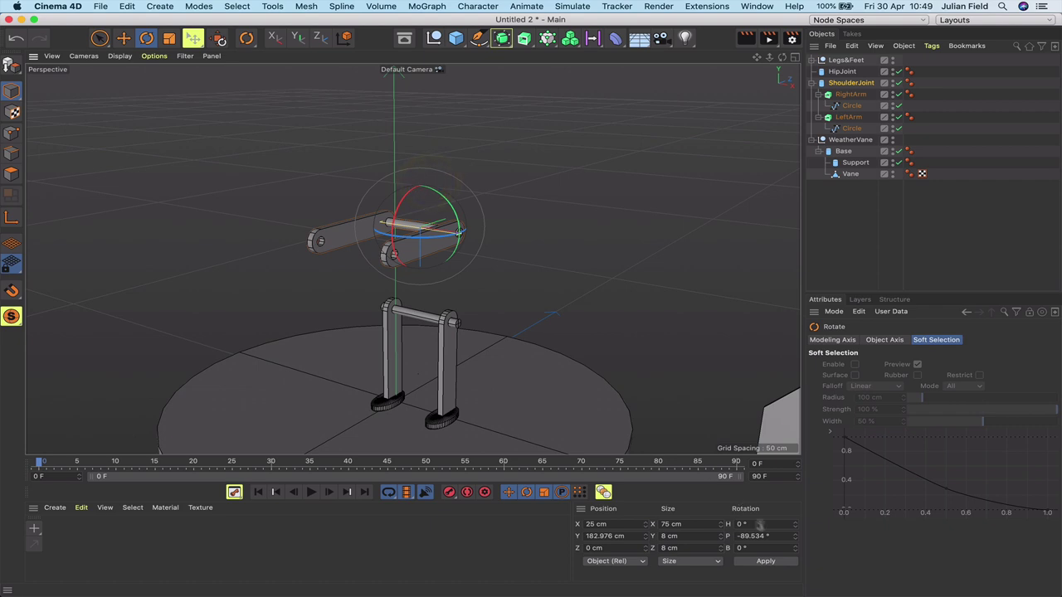
pyautogui.moveTo(767, 538); pyautogui.dragTo(743, 538)
pyautogui.write('-90')
pyautogui.press('Return')
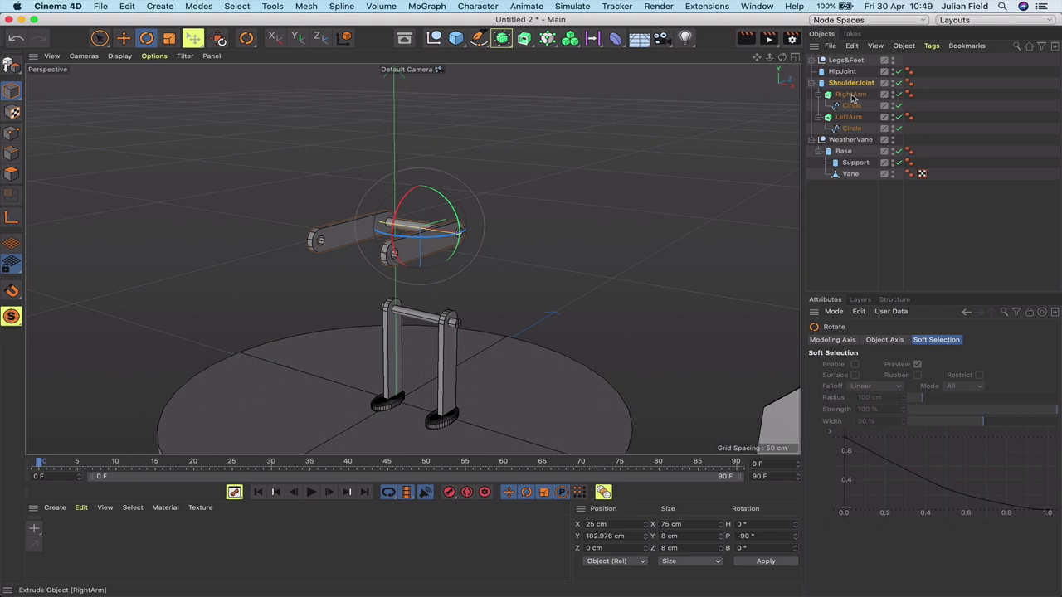
# Take RightArm and LeftArm out of ShoulderJoint and place ShoulderJoint above them in the object hierarchy.
pyautogui.moveTo(852, 98); pyautogui.dragTo(843, 77)
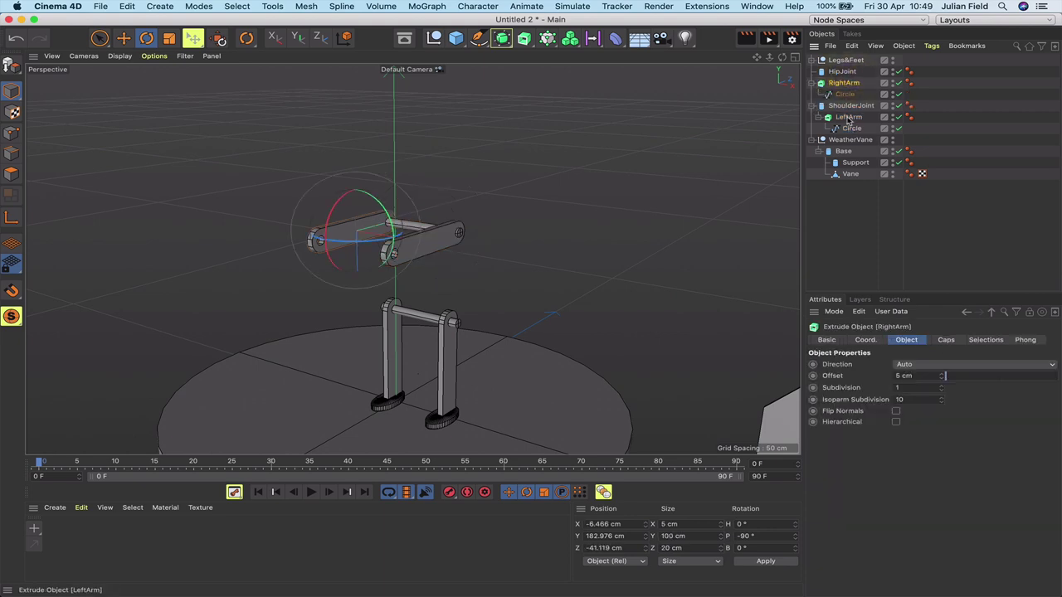
pyautogui.moveTo(849, 120); pyautogui.dragTo(844, 77)
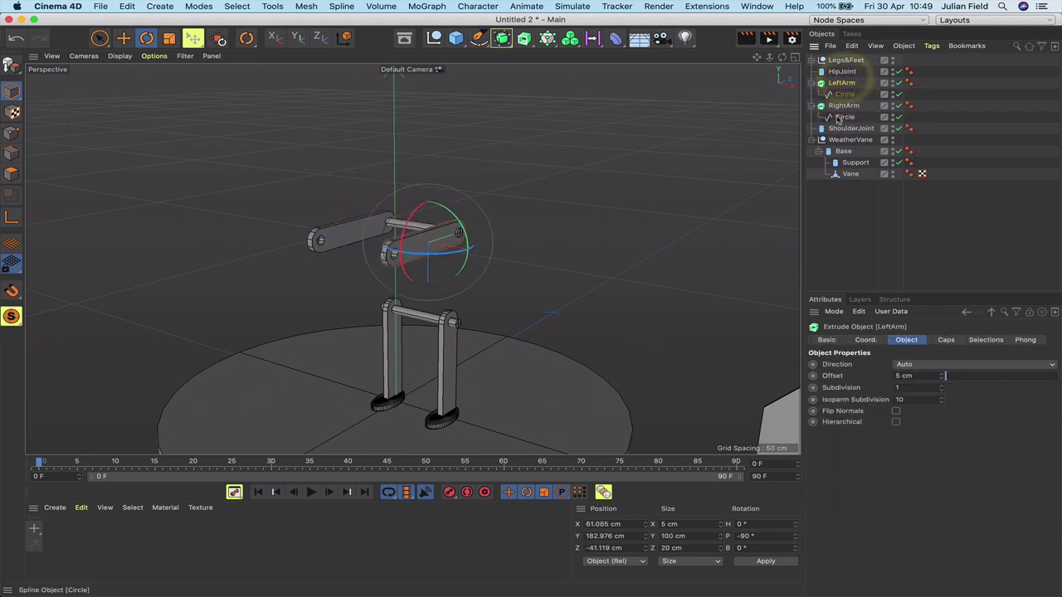
pyautogui.moveTo(848, 129); pyautogui.dragTo(837, 79)
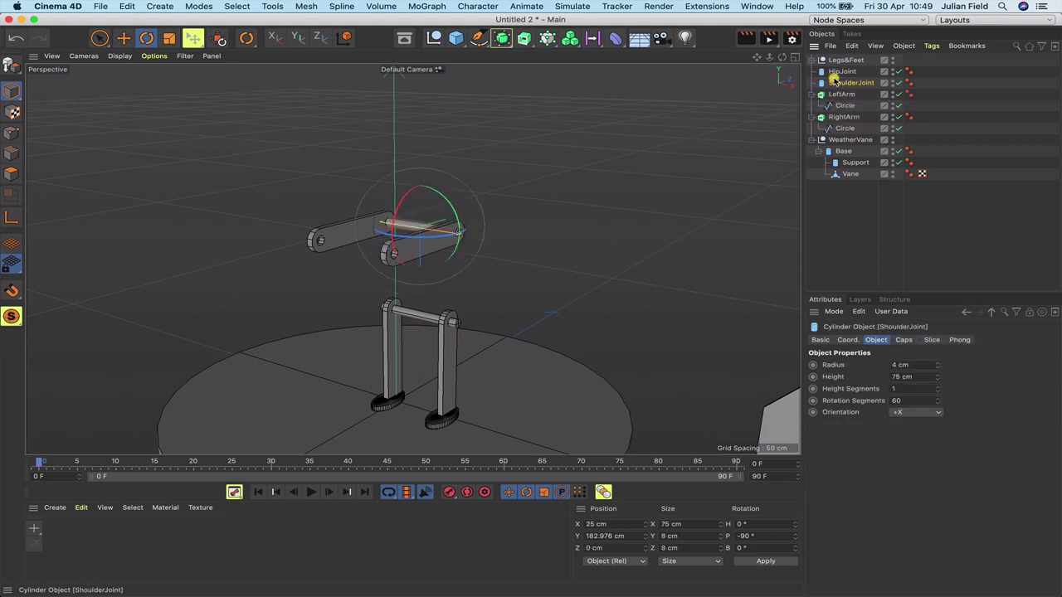
pyautogui.click(870, 109)
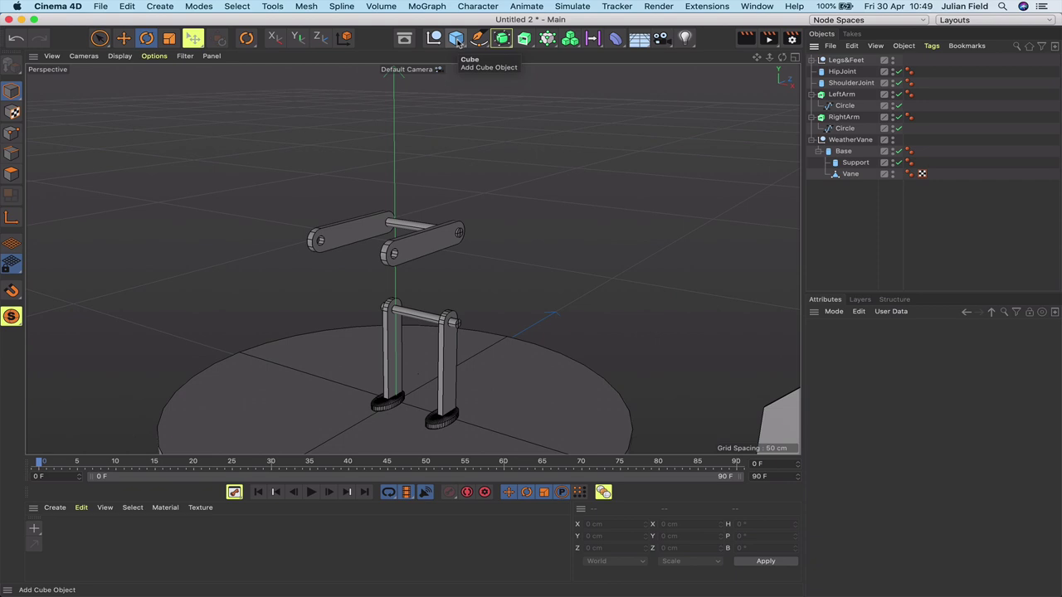
# Add a cube and set its X size to 50 cm and Y size to 100 cm.
pyautogui.click(457, 41)
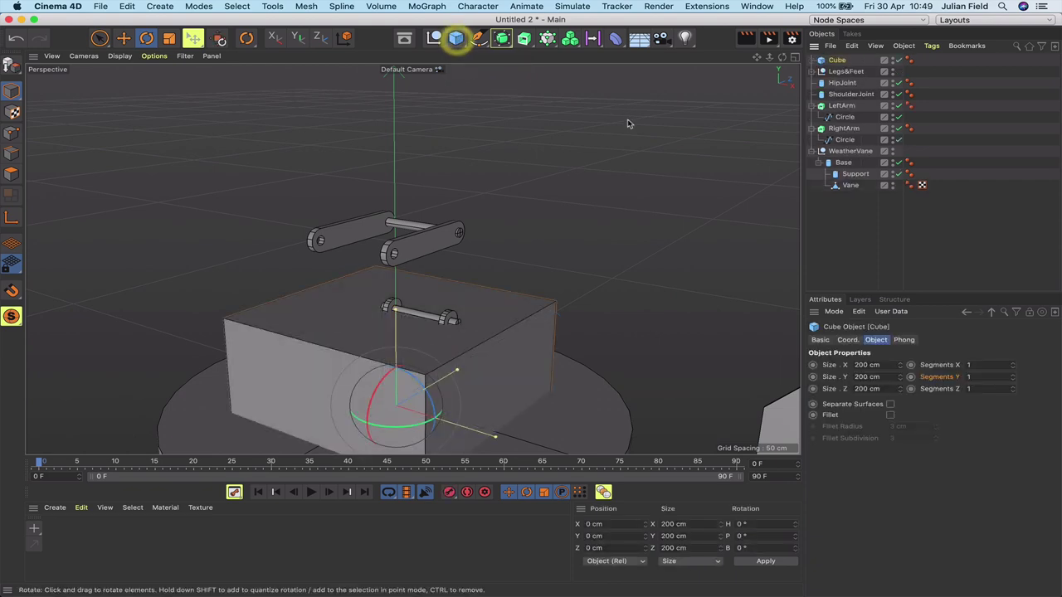
pyautogui.click(835, 60)
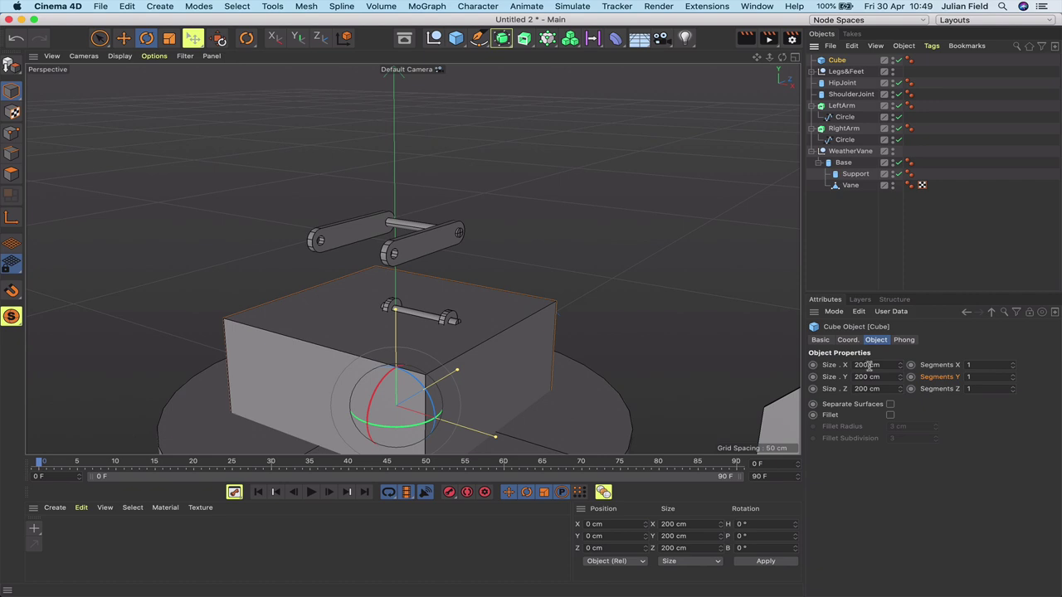
pyautogui.moveTo(869, 365); pyautogui.dragTo(823, 368)
pyautogui.write('50')
pyautogui.press('Return')
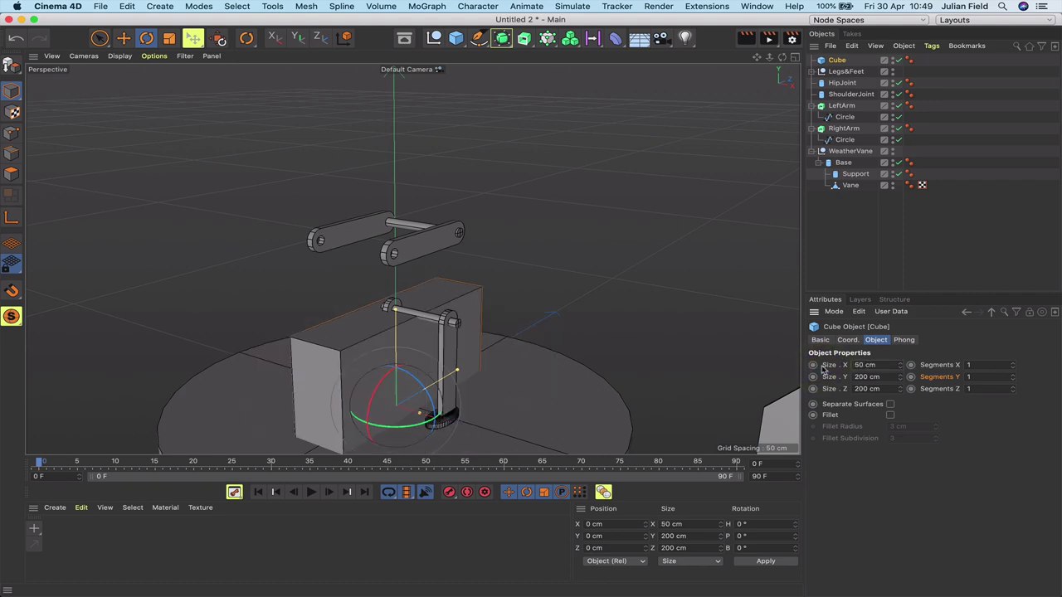
pyautogui.moveTo(870, 376); pyautogui.dragTo(833, 378)
pyautogui.write('100')
pyautogui.press('Return')
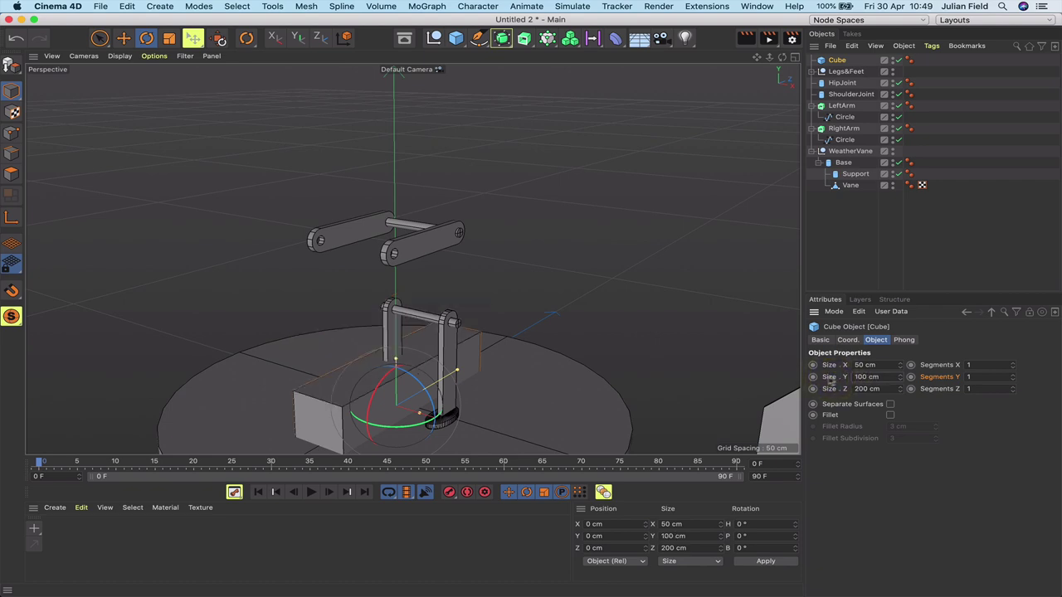
# Set the cube's Z size to 36 cm.
pyautogui.doubleClick(869, 389)
pyautogui.write('36')
pyautogui.press('Return')
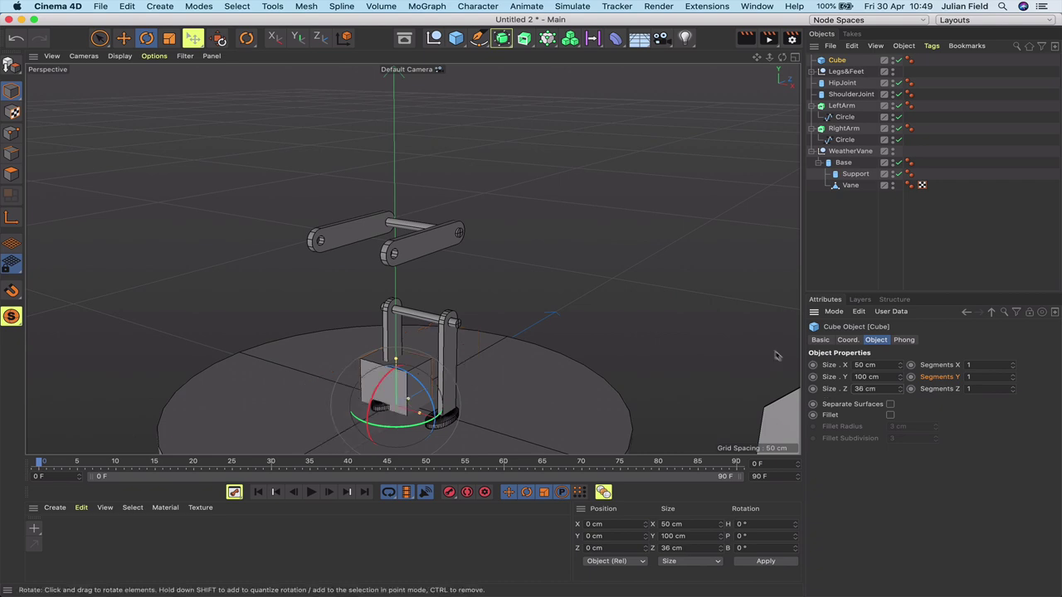
# Move the cube up between the shoulder and hip joints, to about X 21 cm and Y 140 cm.
pyautogui.click(122, 37)
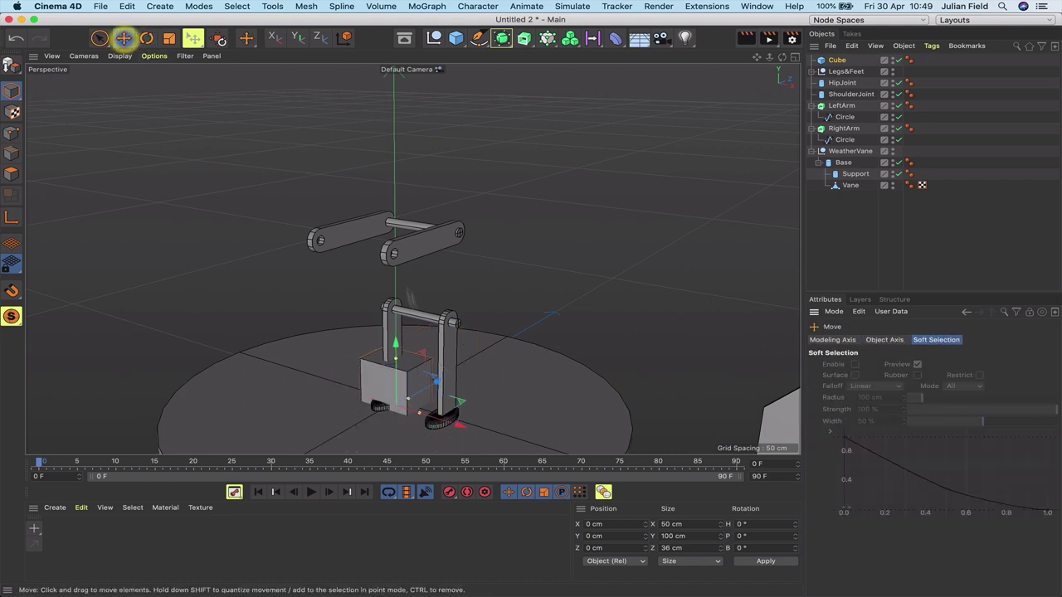
pyautogui.moveTo(395, 352); pyautogui.dragTo(405, 210)
pyautogui.moveTo(470, 254); pyautogui.dragTo(477, 284)
# Centre the cube between the two legs along X, checking in the front view, at about X 24.5 cm.
pyautogui.moveTo(783, 57); pyautogui.dragTo(817, 58)
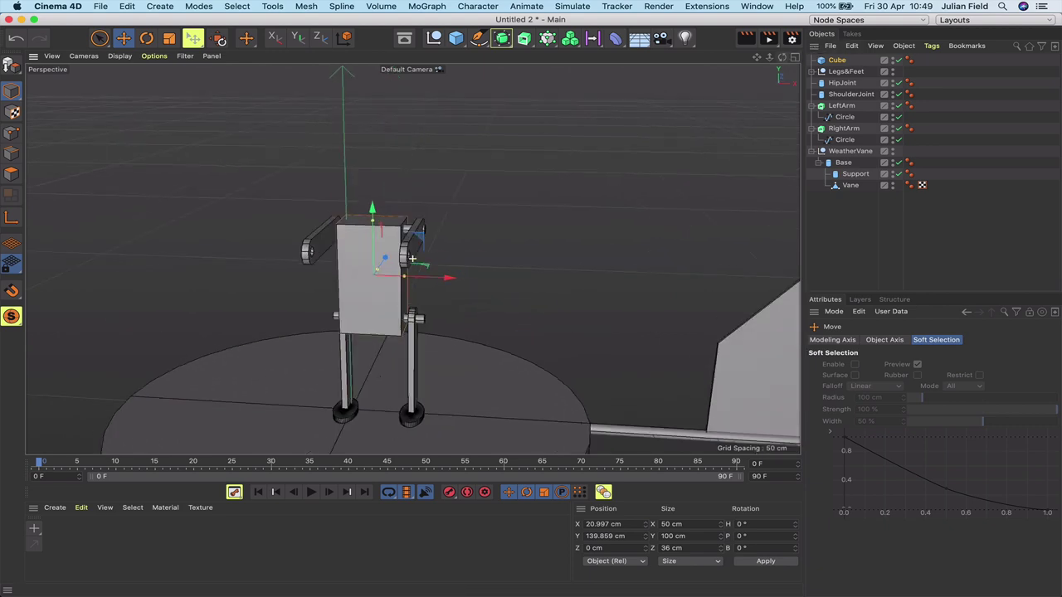
pyautogui.moveTo(412, 259); pyautogui.dragTo(532, 211)
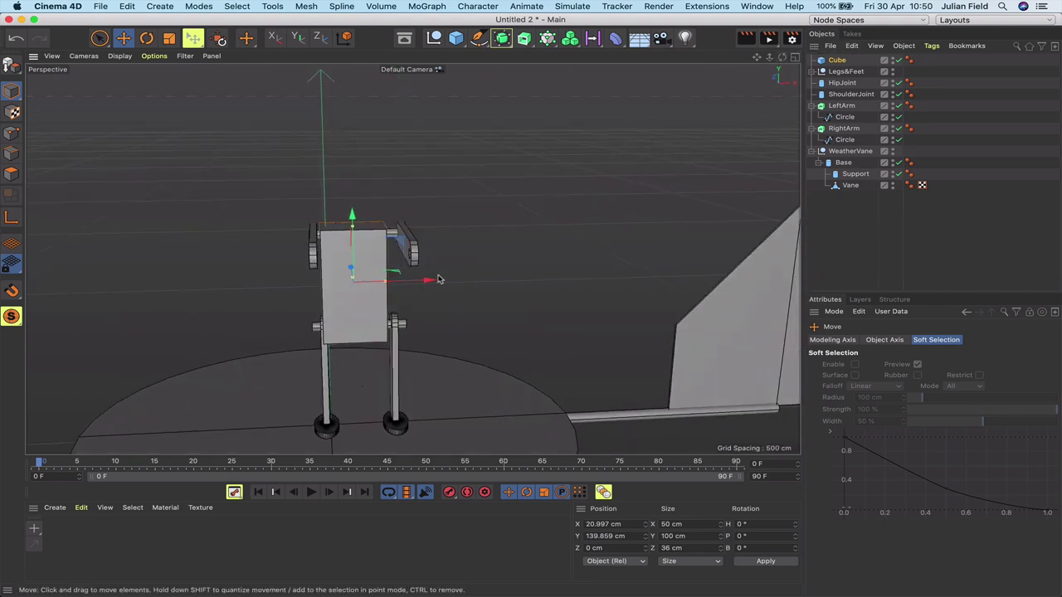
pyautogui.moveTo(439, 279); pyautogui.dragTo(434, 281)
pyautogui.press('F3')
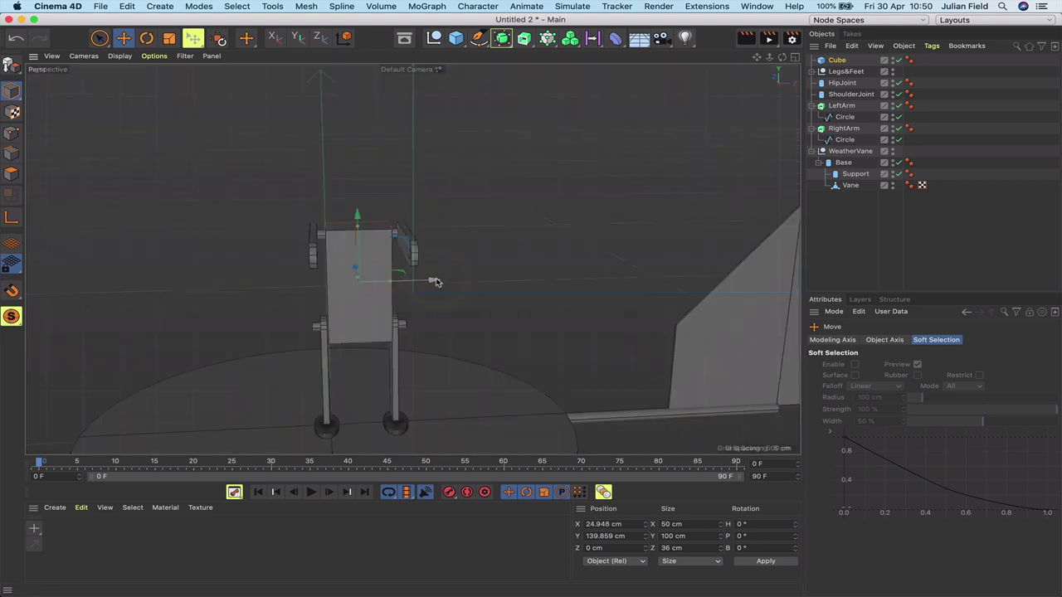
pyautogui.press('F4')
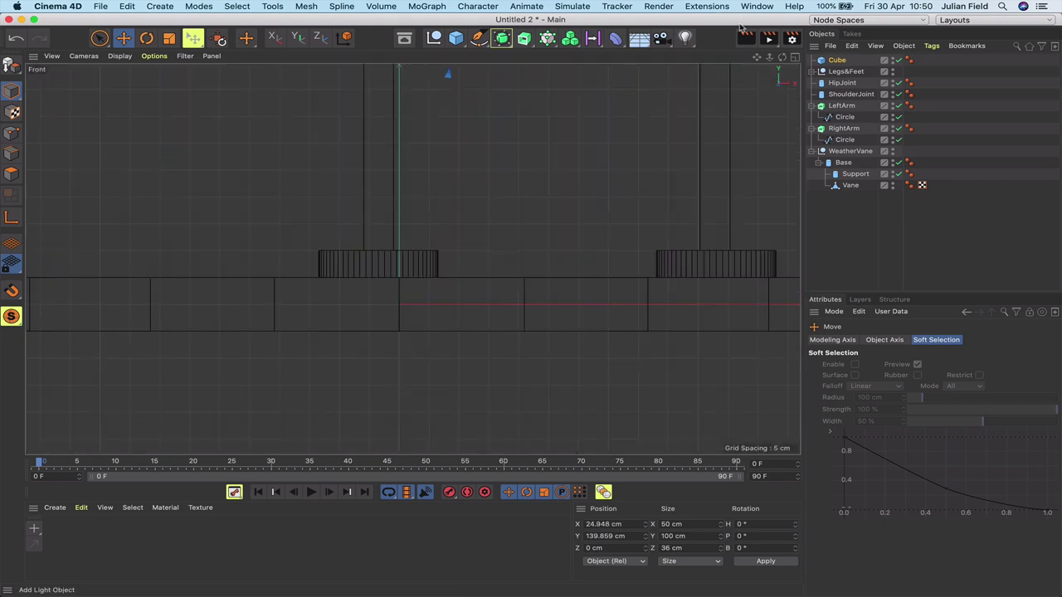
pyautogui.press('h')
pyautogui.press('o')
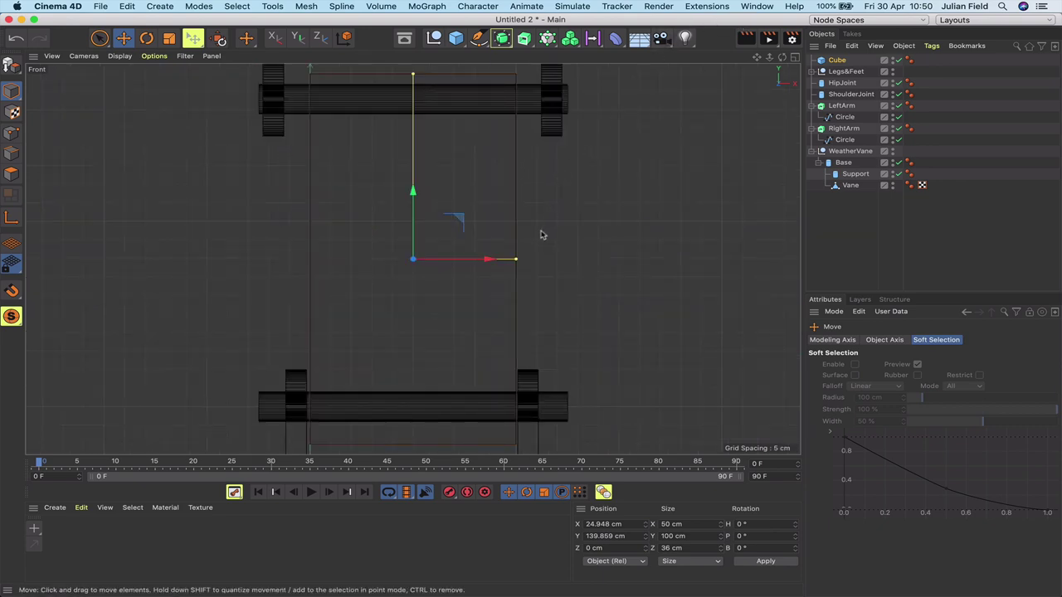
pyautogui.moveTo(495, 260); pyautogui.dragTo(488, 259)
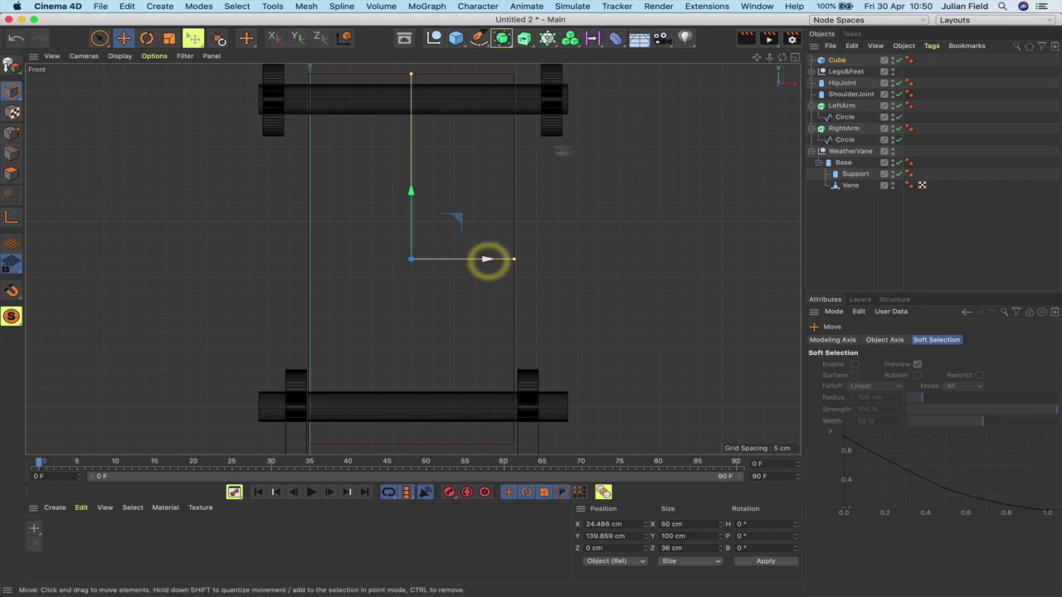
# Raise the cube slightly along Y to about 144 cm so it covers the shoulder joint.
pyautogui.press('F1')
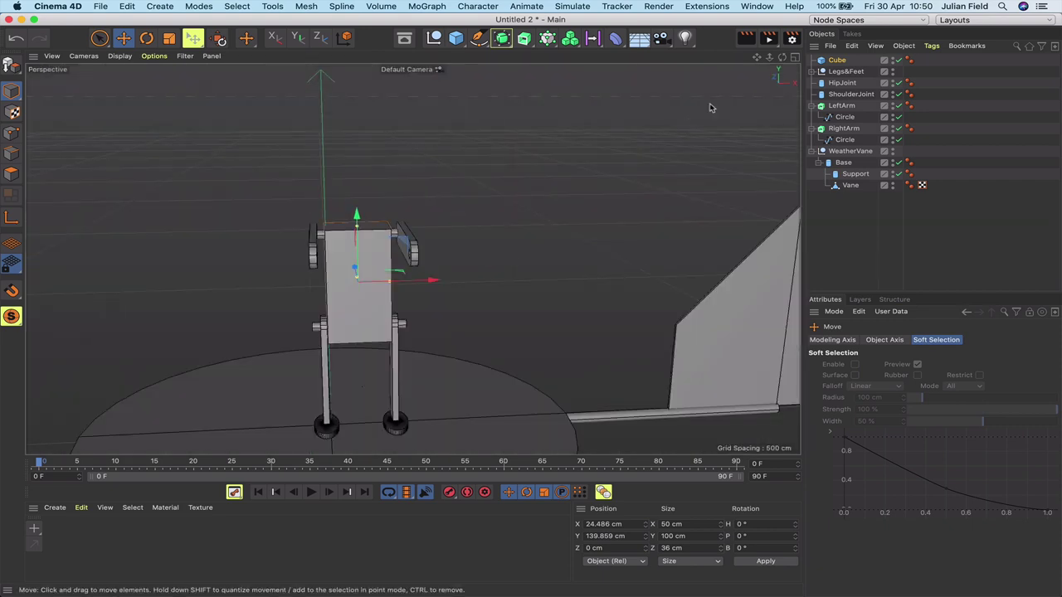
pyautogui.moveTo(782, 57); pyautogui.dragTo(839, 53)
pyautogui.moveTo(413, 258); pyautogui.dragTo(502, 162)
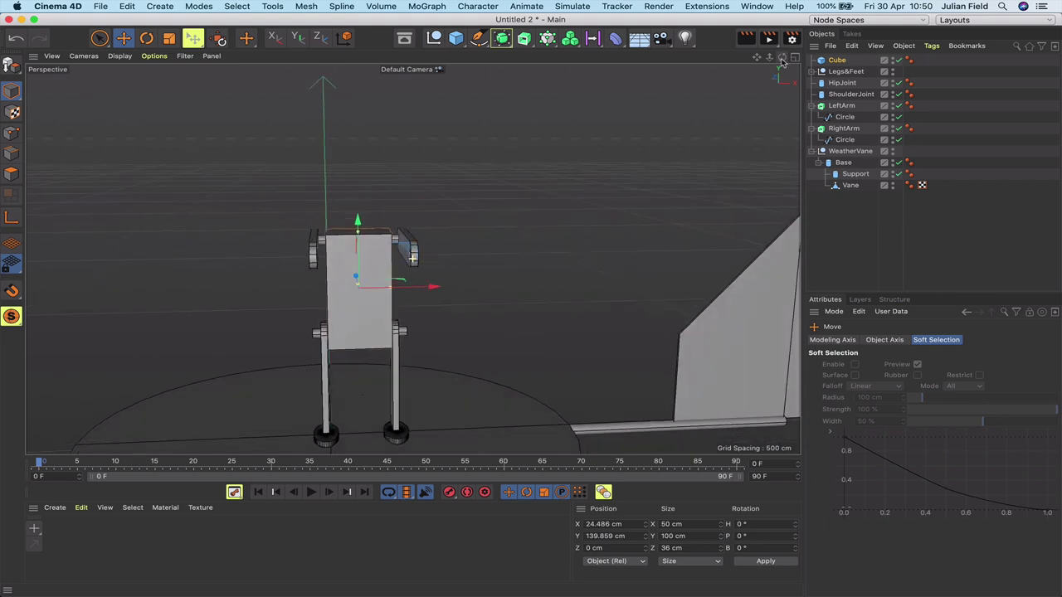
pyautogui.moveTo(359, 223); pyautogui.dragTo(358, 217)
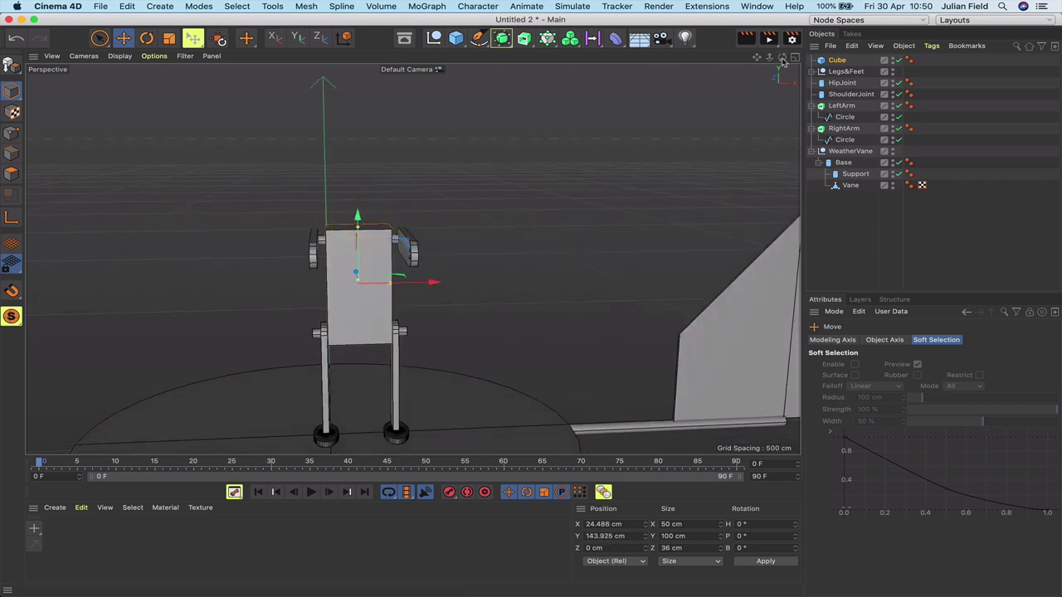
# Make the cube editable and select its top polygon using Live Selection limited to visible elements.
pyautogui.moveTo(782, 58); pyautogui.dragTo(736, 77)
pyautogui.moveTo(413, 258); pyautogui.dragTo(783, 58)
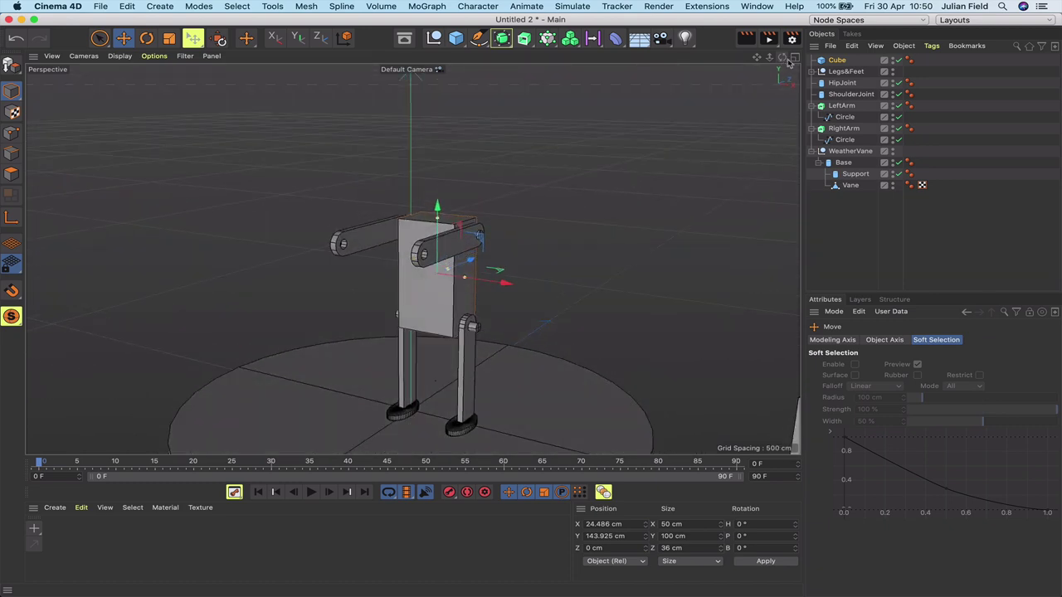
pyautogui.click(837, 62)
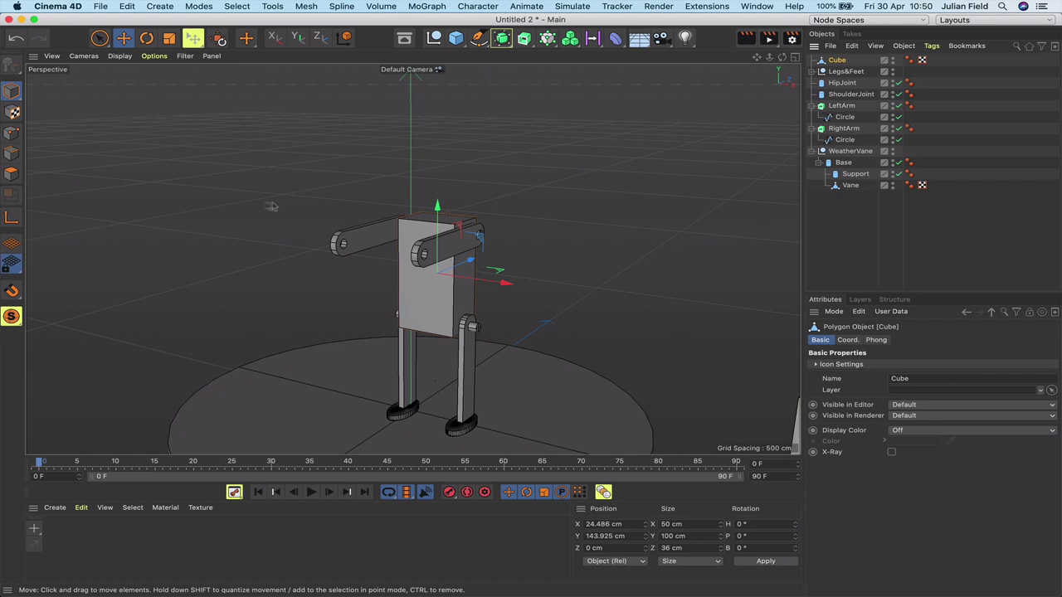
pyautogui.click(11, 173)
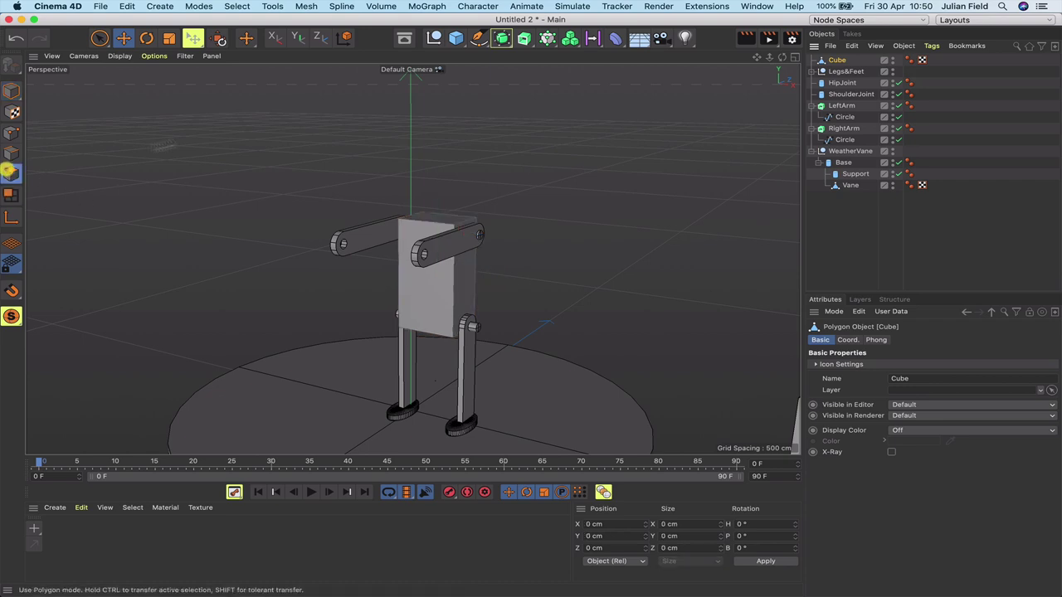
pyautogui.click(99, 38)
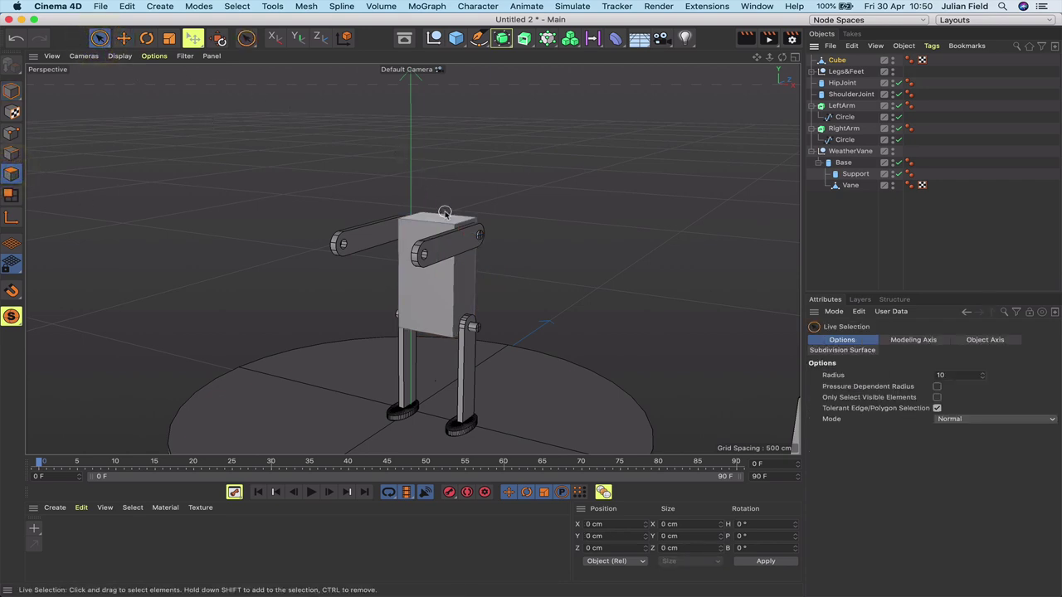
pyautogui.click(937, 398)
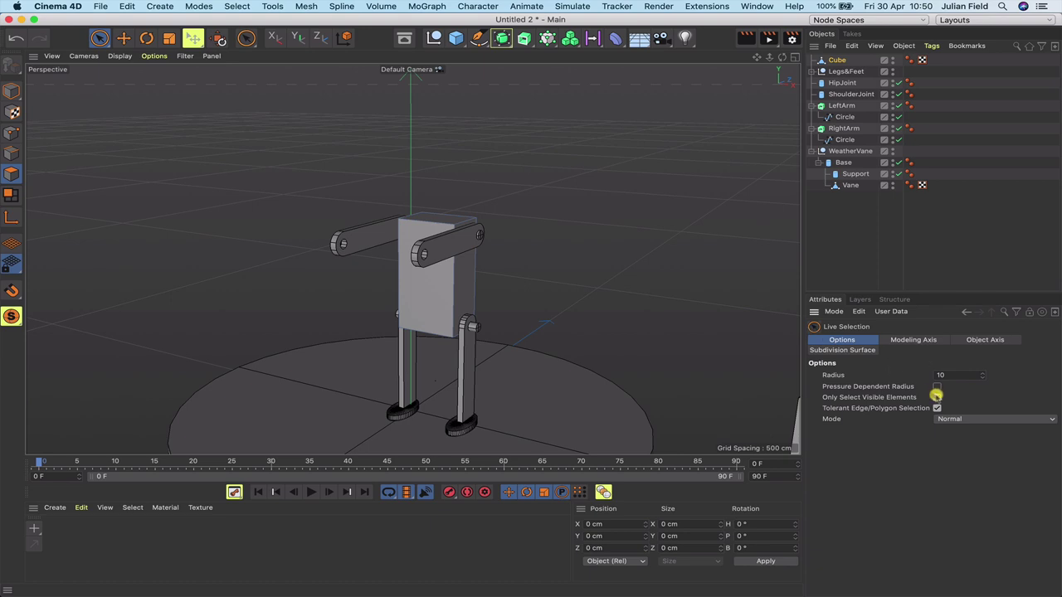
pyautogui.click(440, 218)
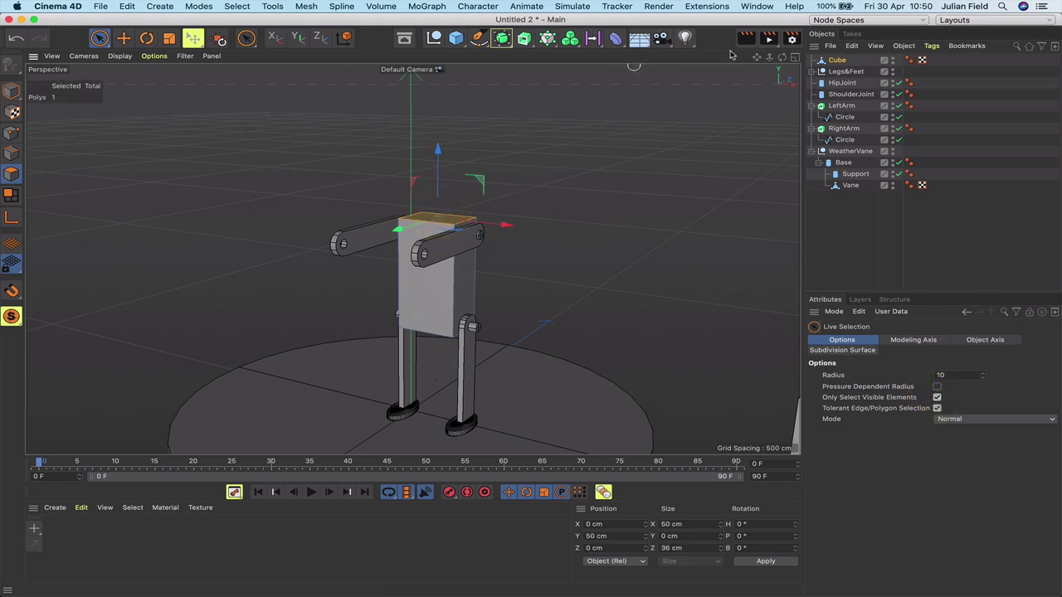
# Inset the body's top polygon with Extrude Inner at an offset of 7 cm.
pyautogui.moveTo(769, 58); pyautogui.dragTo(750, 107)
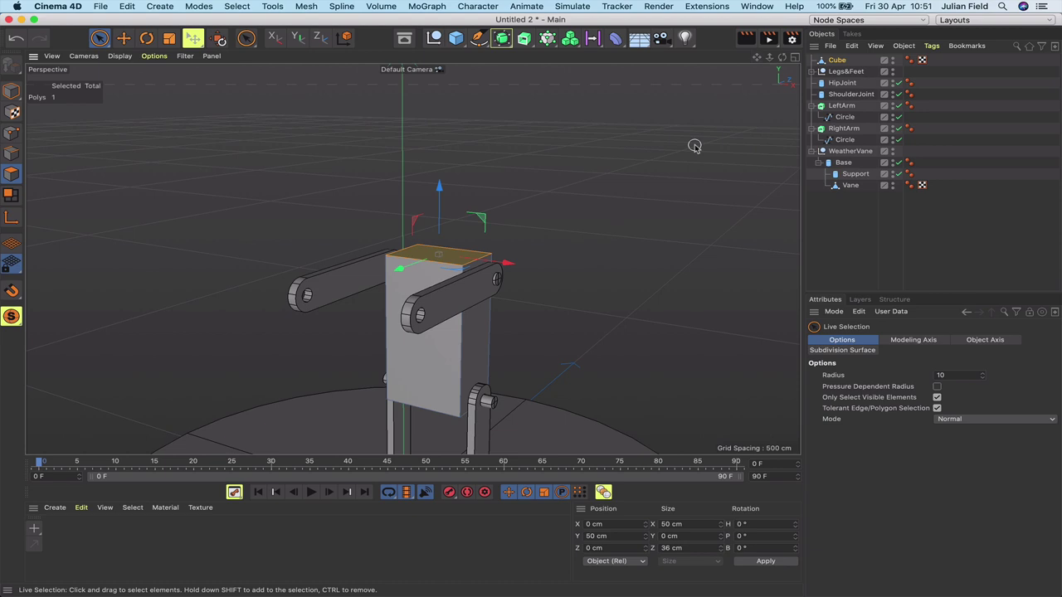
pyautogui.press('i')
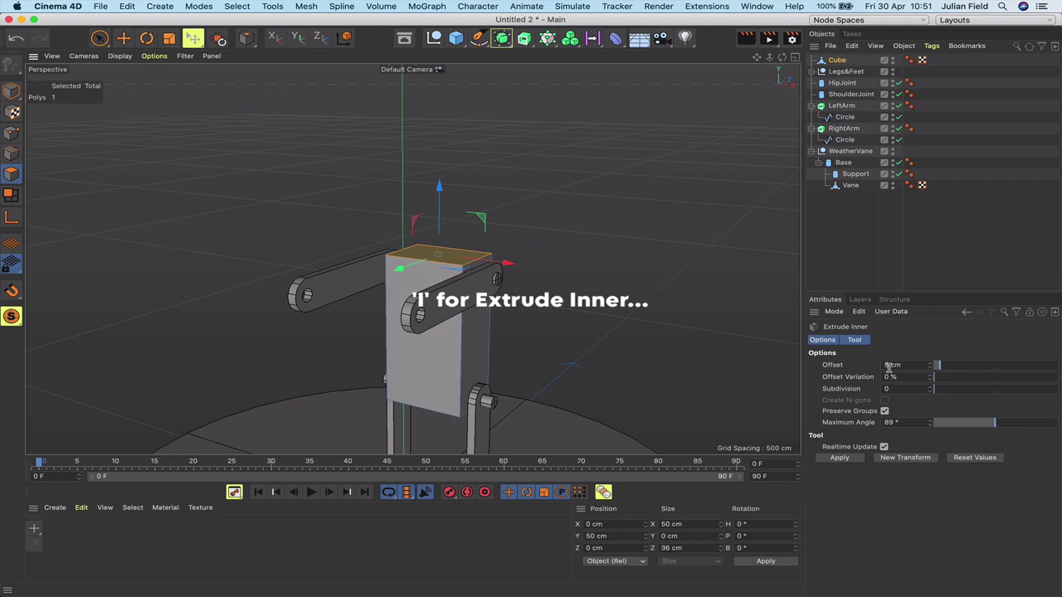
pyautogui.click(854, 458)
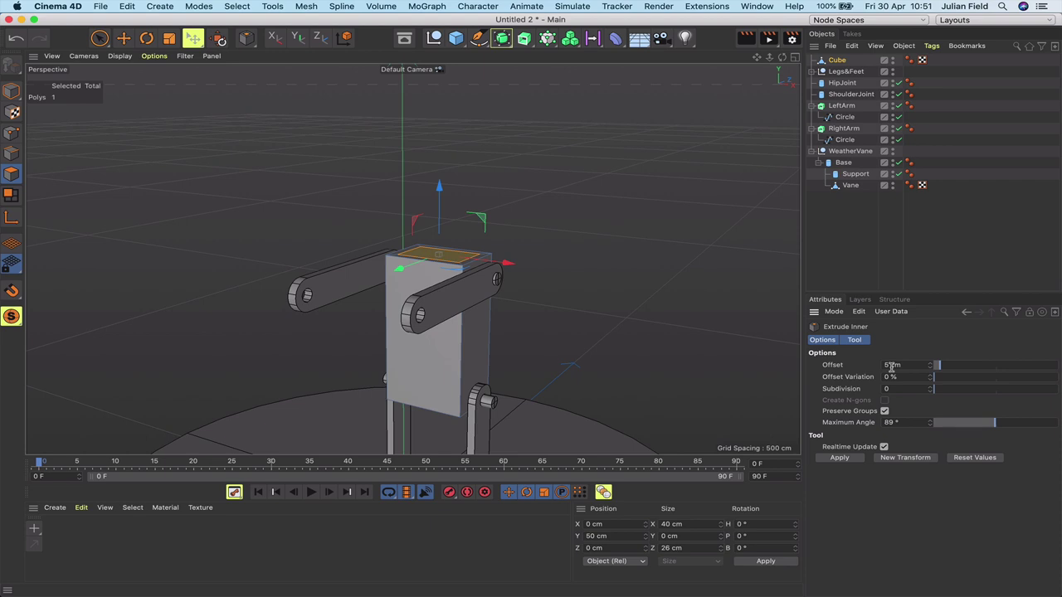
pyautogui.moveTo(890, 367); pyautogui.dragTo(870, 368)
pyautogui.press('Return')
# Set the inset polygon's X size to 22 cm to make it square.
pyautogui.moveTo(781, 63); pyautogui.dragTo(584, 190)
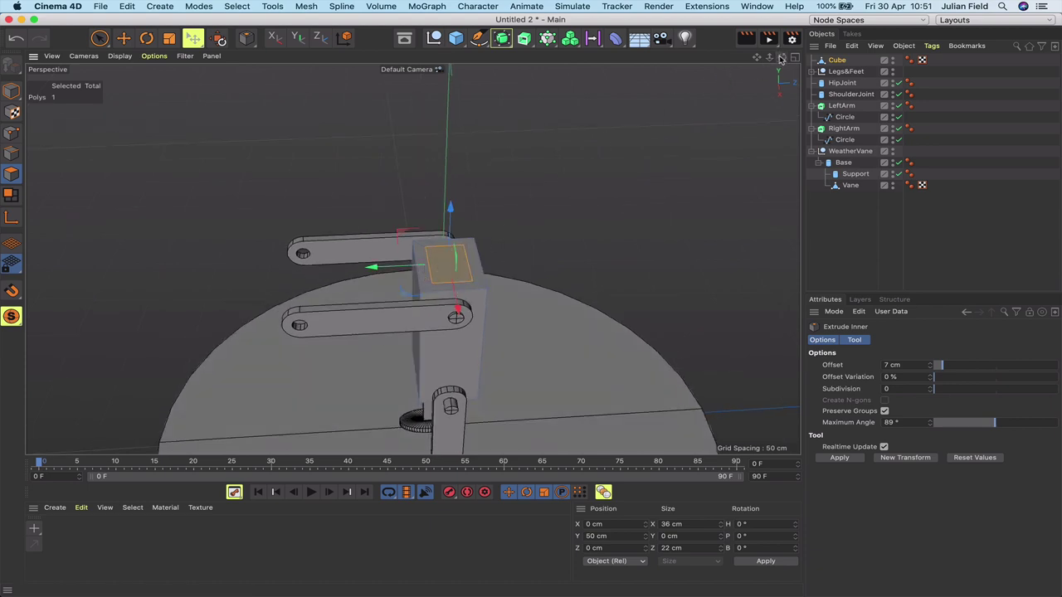
pyautogui.moveTo(781, 60); pyautogui.dragTo(412, 259)
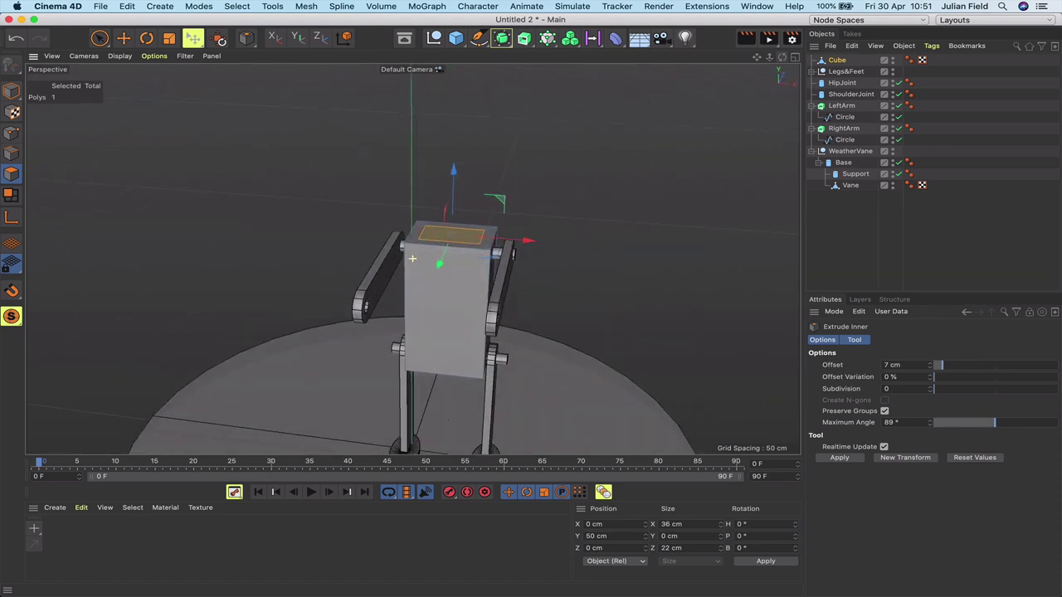
pyautogui.doubleClick(671, 524)
pyautogui.write('22')
pyautogui.press('Return')
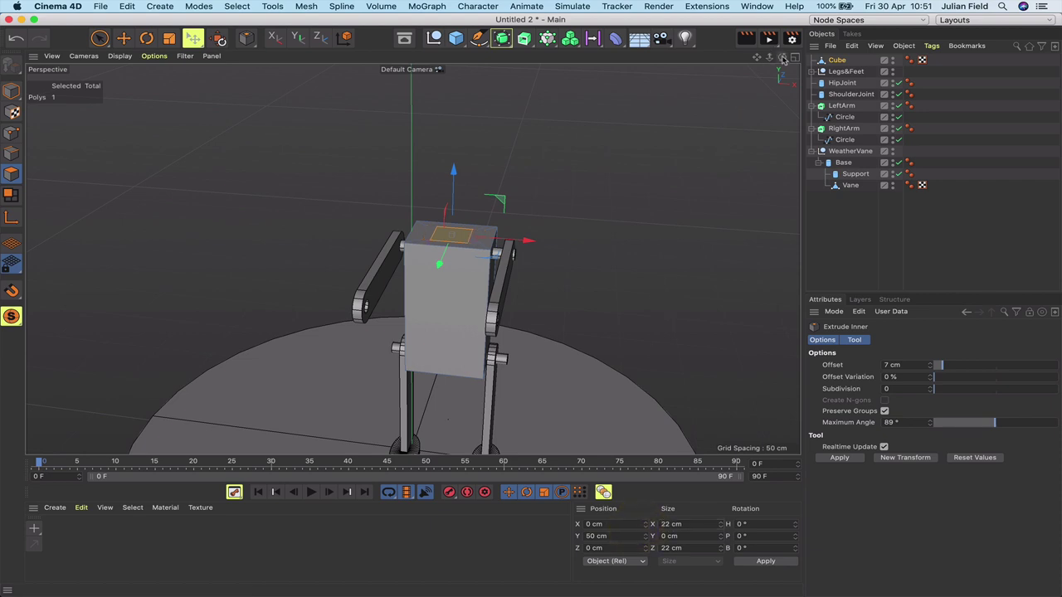
# Extrude the square top polygon by 10 cm to form the neck.
pyautogui.moveTo(783, 57); pyautogui.dragTo(715, 51)
pyautogui.keyDown('alt'); pyautogui.moveTo(412, 259); pyautogui.dragTo(413, 259); pyautogui.keyUp('alt')
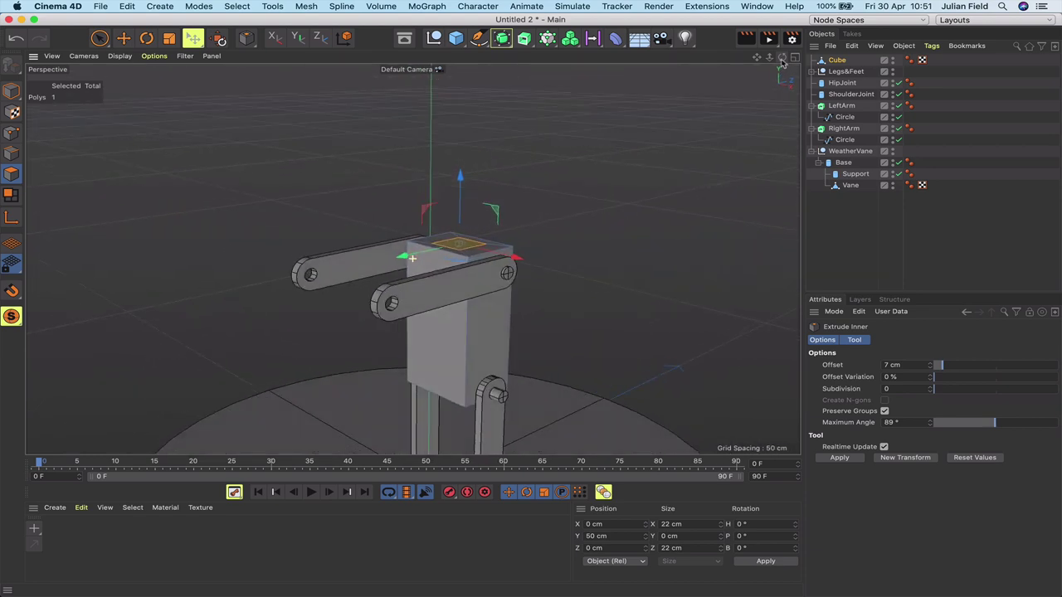
pyautogui.press('d')
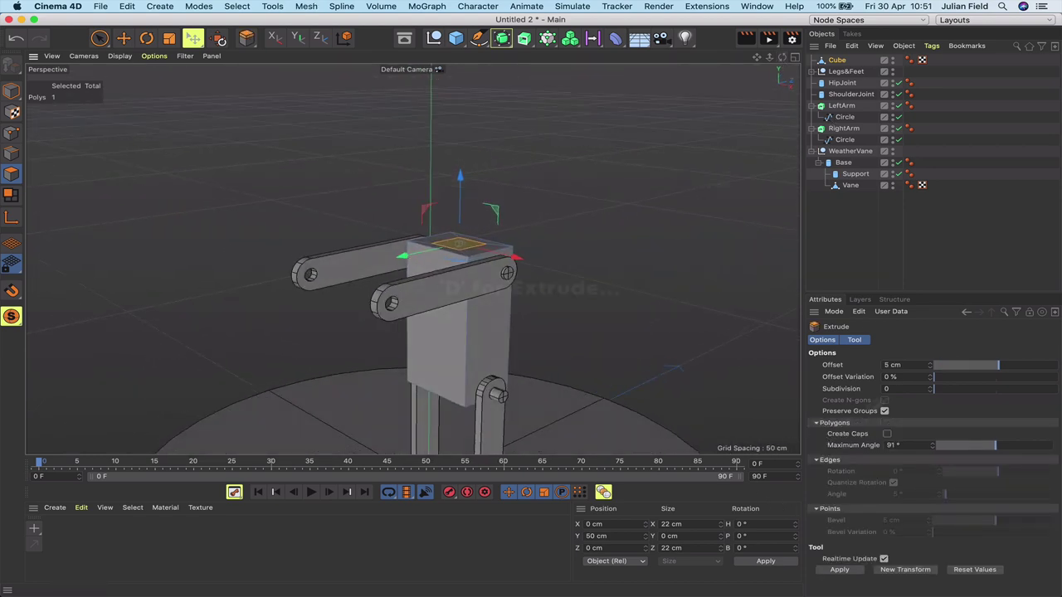
pyautogui.moveTo(890, 366); pyautogui.dragTo(867, 368)
pyautogui.write('10')
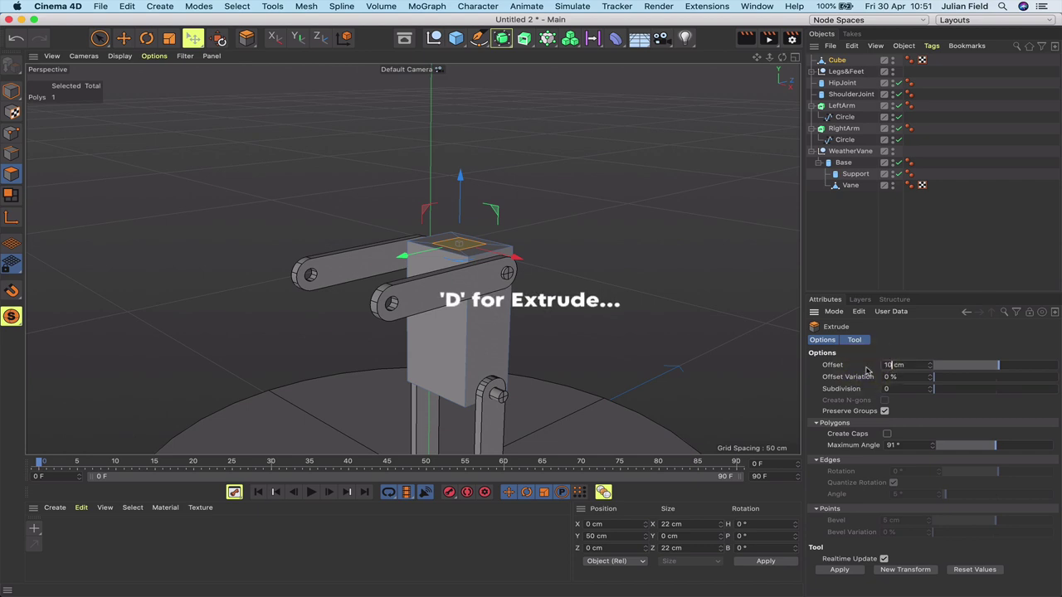
pyautogui.press('Return')
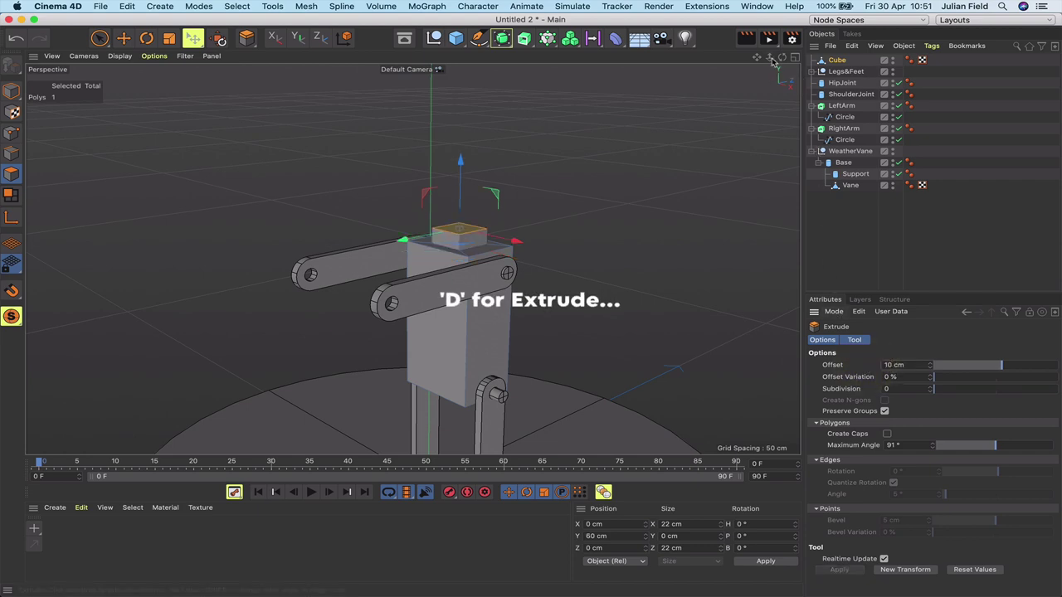
# Widen the neck's top polygon with Extrude Inner at an offset of -3 cm and extrude it 10 cm.
pyautogui.moveTo(782, 57); pyautogui.dragTo(797, 35)
pyautogui.keyDown('alt'); pyautogui.moveTo(412, 259); pyautogui.dragTo(412, 259); pyautogui.keyUp('alt')
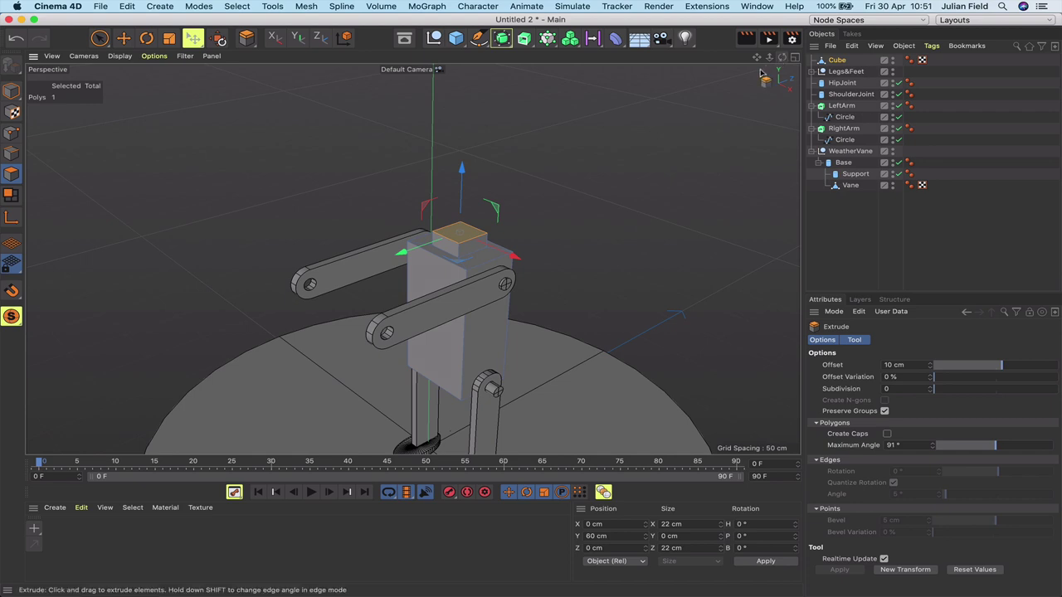
pyautogui.moveTo(781, 64); pyautogui.dragTo(707, 104)
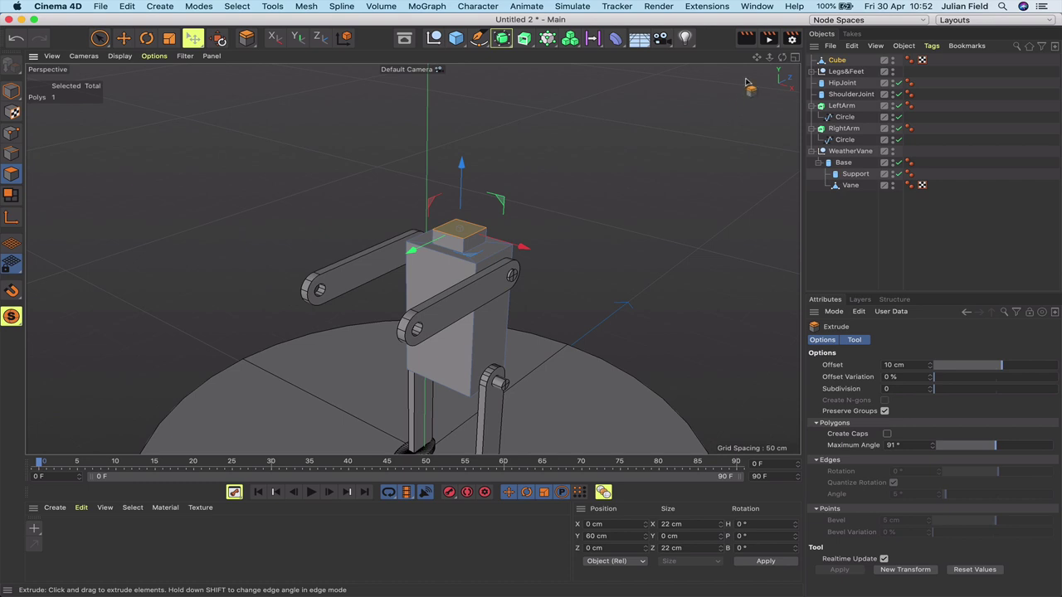
pyautogui.moveTo(782, 57); pyautogui.dragTo(783, 63)
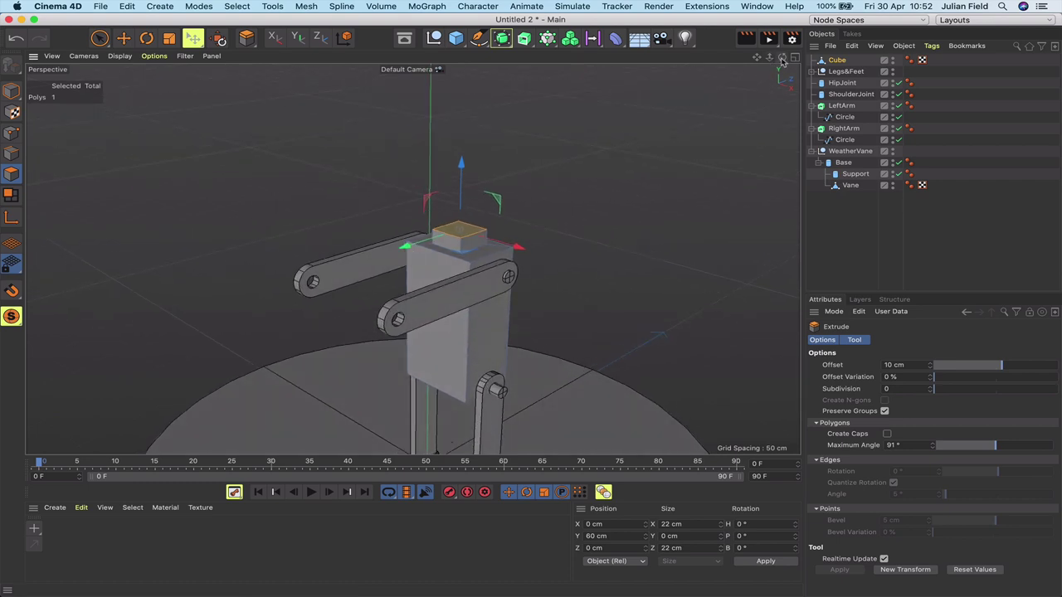
pyautogui.press('i')
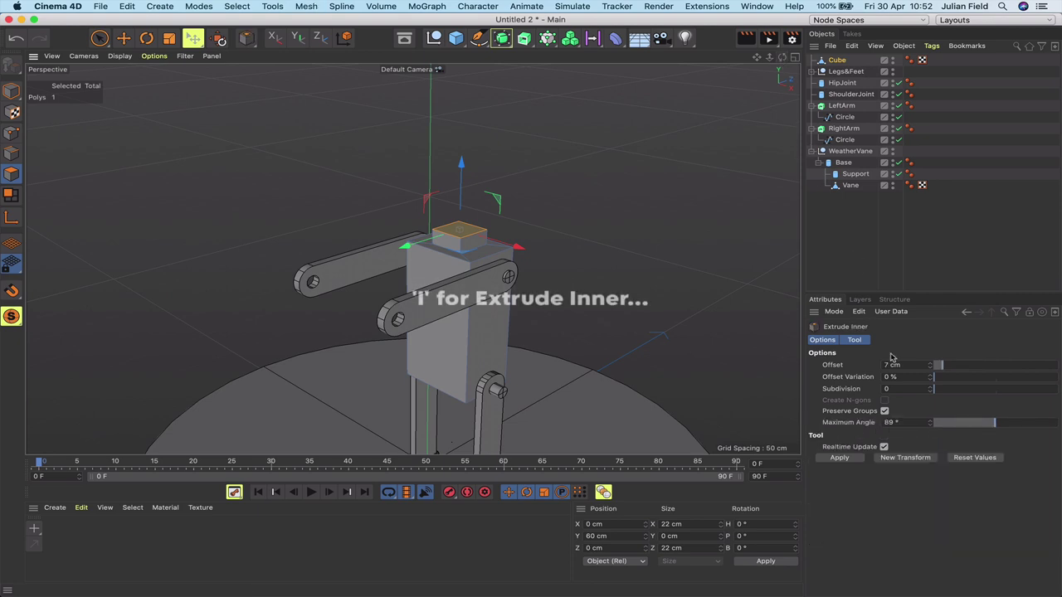
pyautogui.moveTo(879, 365); pyautogui.dragTo(853, 366)
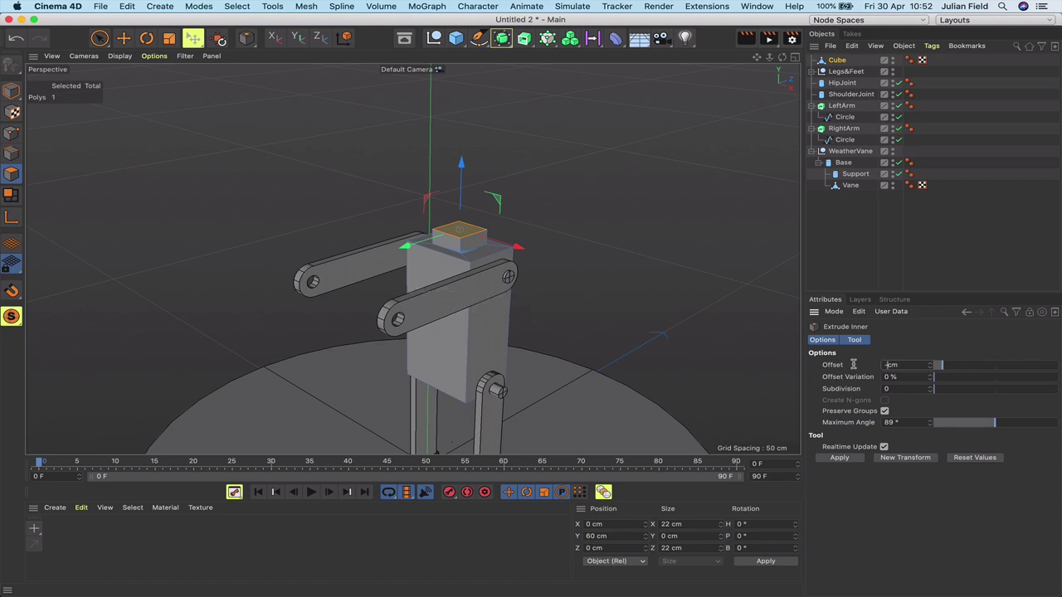
pyautogui.press('Return')
pyautogui.doubleClick(892, 366)
pyautogui.write('3')
pyautogui.press('Return')
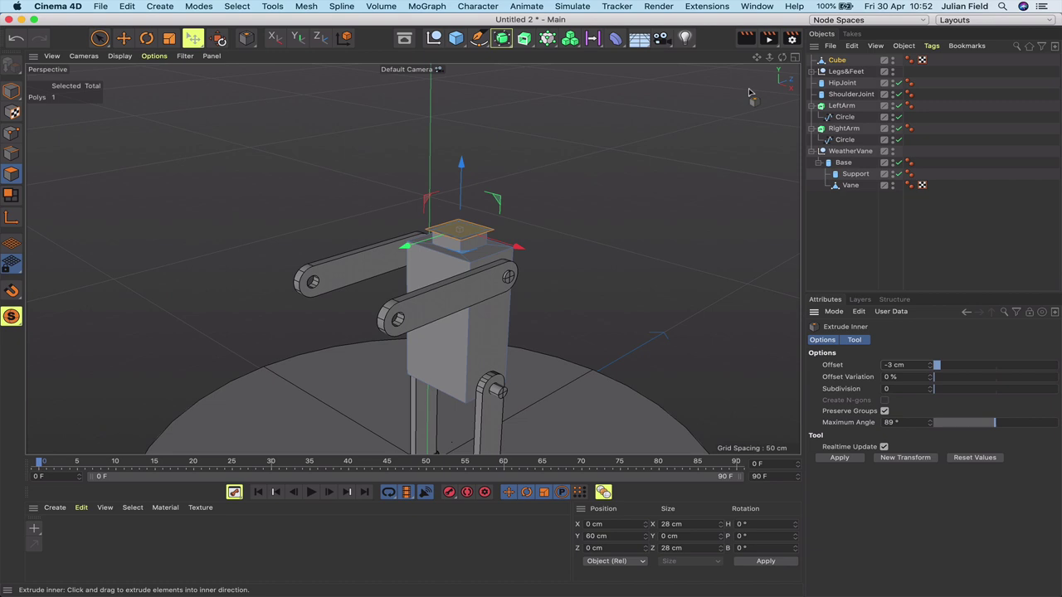
pyautogui.press('d')
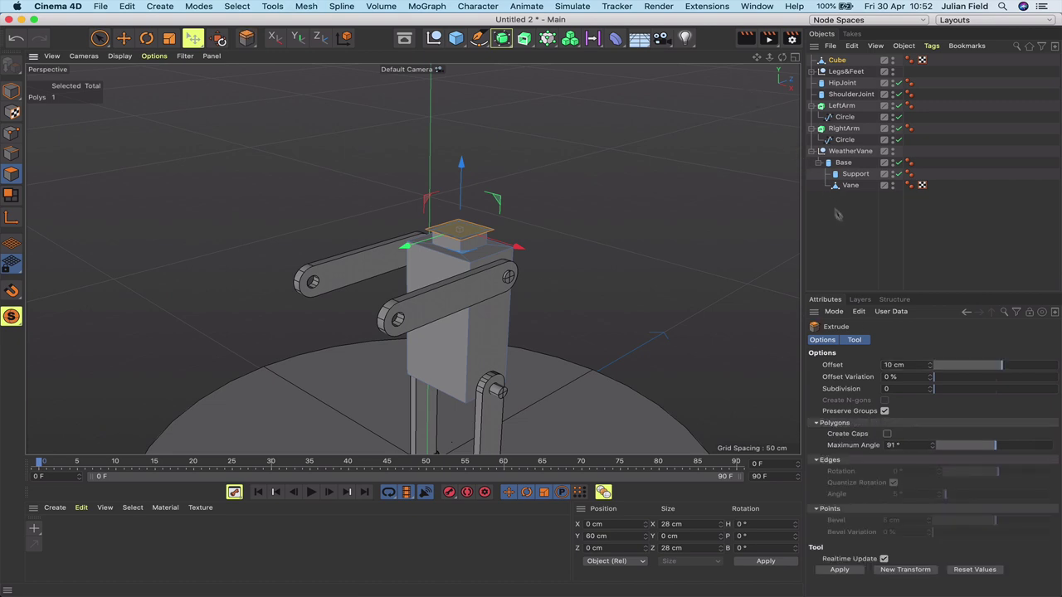
pyautogui.click(850, 571)
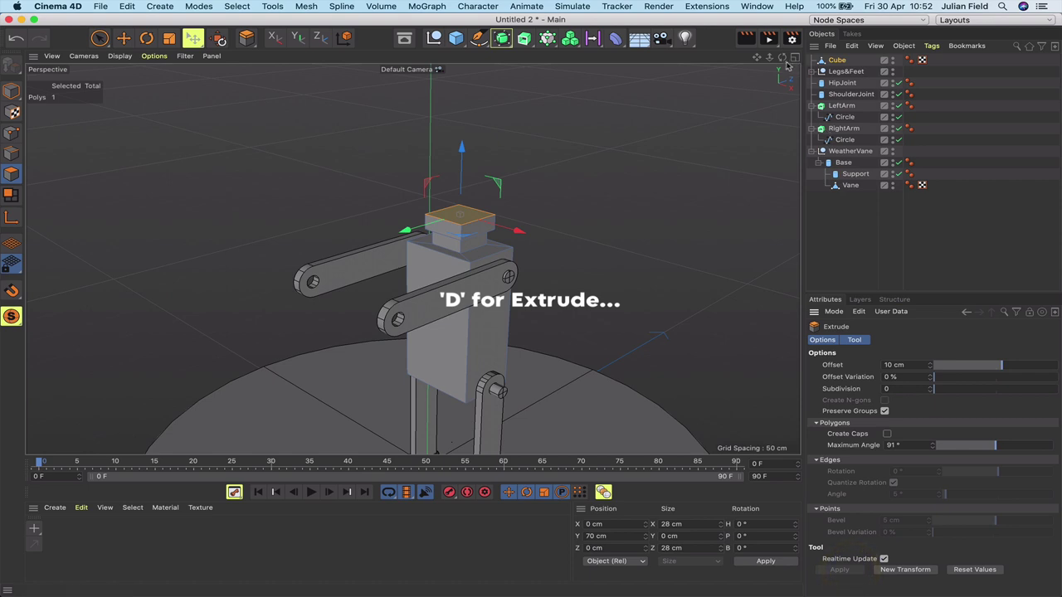
# Increase the extrusion offset of the head's top polygon to 40 cm.
pyautogui.moveTo(412, 259)
pyautogui.keyDown('alt'); pyautogui.mouseDown()
pyautogui.moveTo(535, 226)
pyautogui.moveTo(411, 260)
pyautogui.mouseUp(); pyautogui.keyUp('alt')
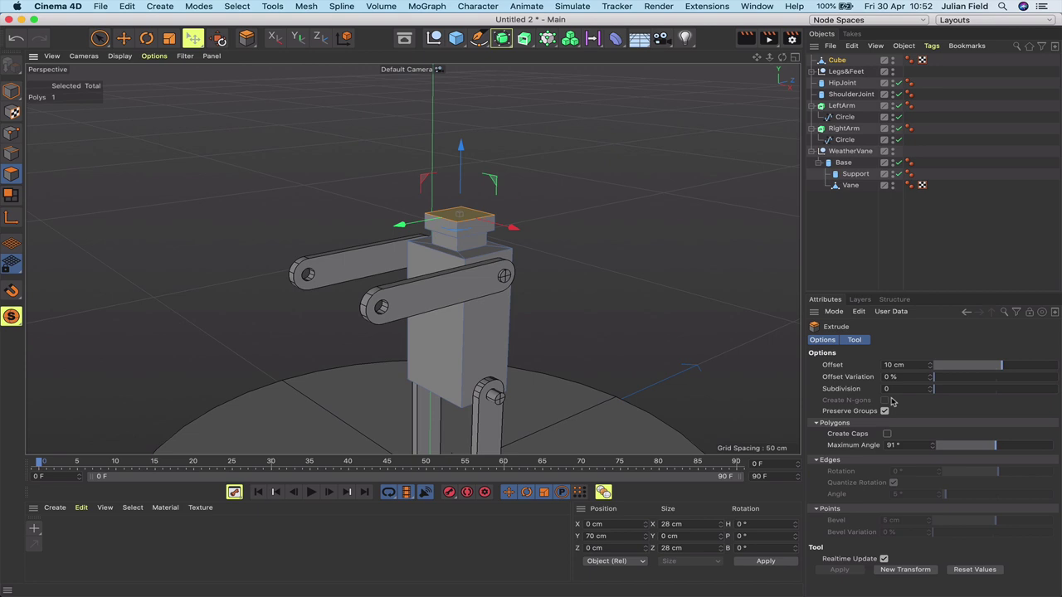
pyautogui.click(872, 365)
pyautogui.press('Return')
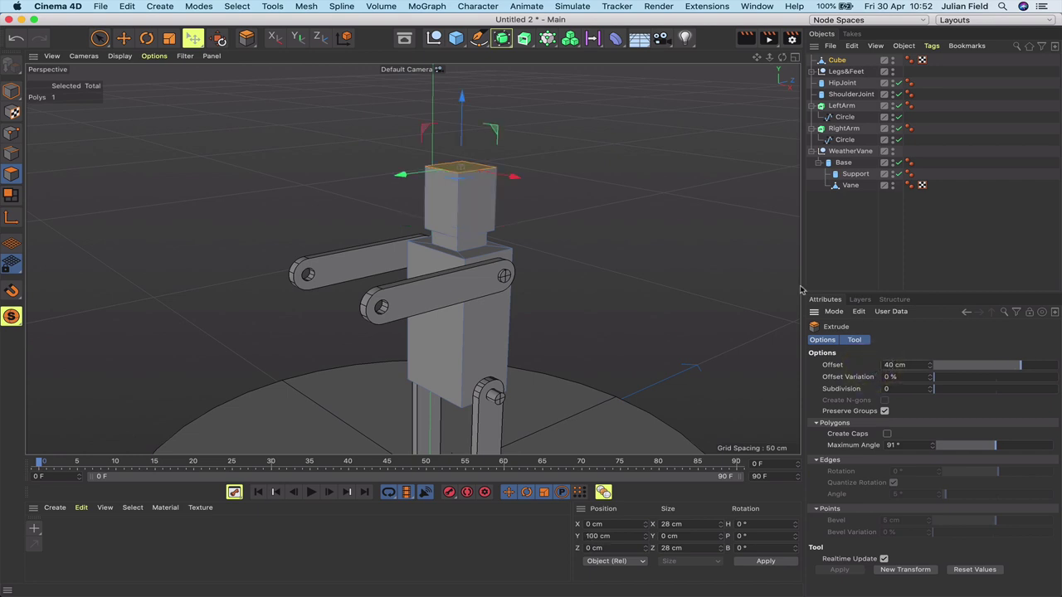
# Place the Cube body inside a new Subdivision Surface as its parent.
pyautogui.moveTo(782, 57); pyautogui.dragTo(855, 50)
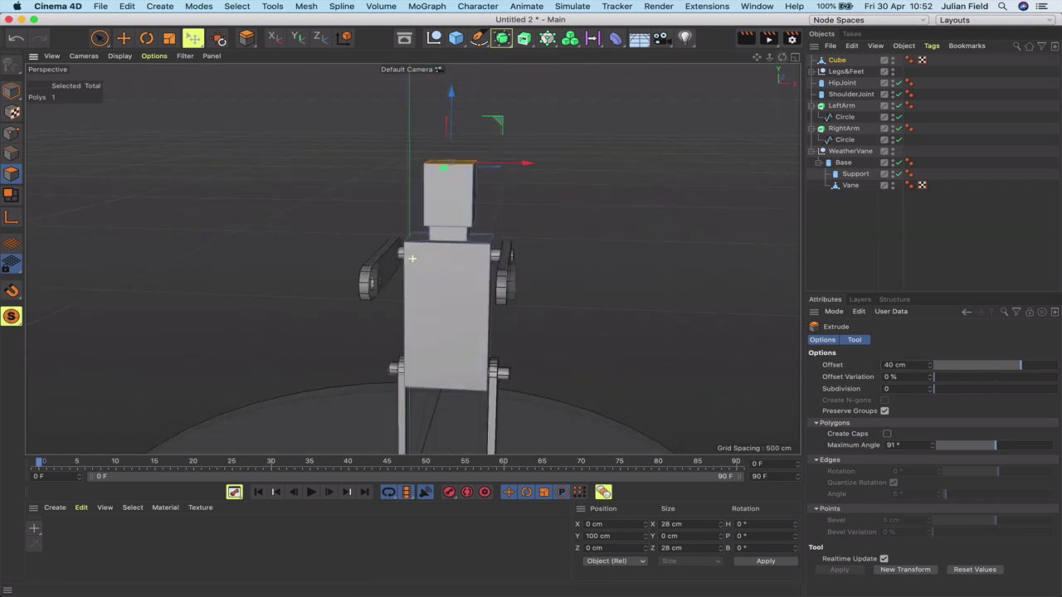
pyautogui.keyDown('alt'); pyautogui.moveTo(413, 258); pyautogui.dragTo(412, 258); pyautogui.keyUp('alt')
pyautogui.moveTo(412, 259)
pyautogui.keyDown('alt'); pyautogui.mouseDown()
pyautogui.moveTo(390, 265)
pyautogui.moveTo(413, 259)
pyautogui.mouseUp(); pyautogui.keyUp('alt')
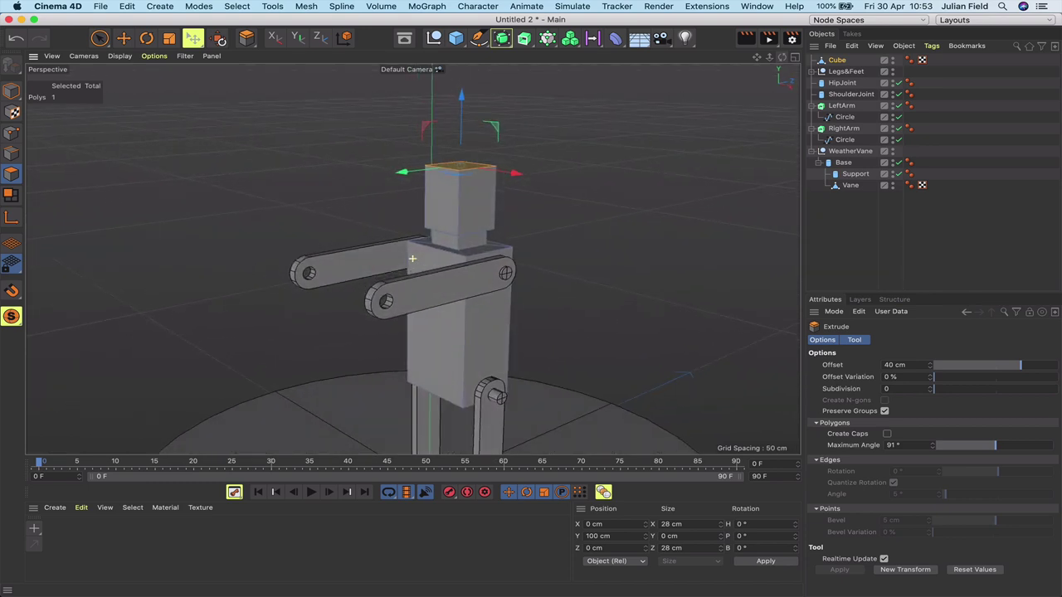
pyautogui.click(838, 61)
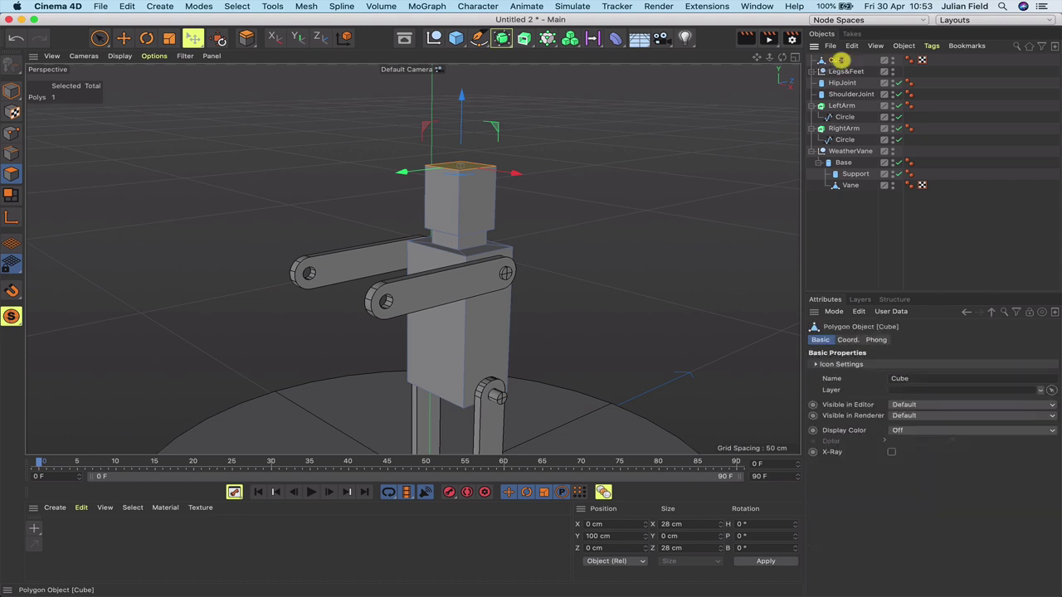
pyautogui.keyDown('alt'); pyautogui.click(504, 42); pyautogui.keyUp('alt')
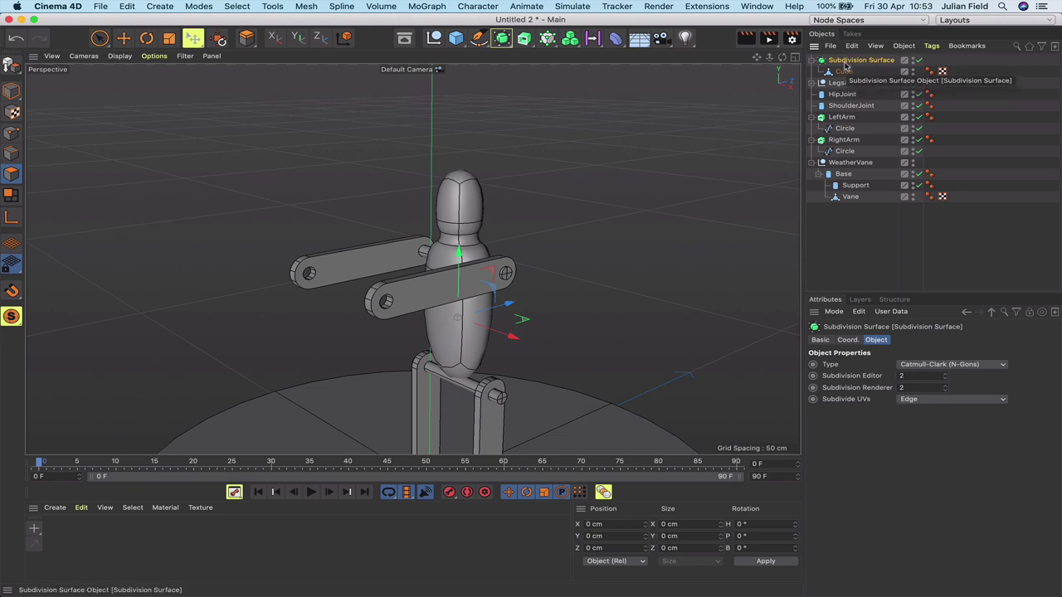
# Select the Cube inside the Subdivision Surface and turn off Isoline Editing so its original cage is displayed.
pyautogui.click(843, 72)
pyautogui.press('d')
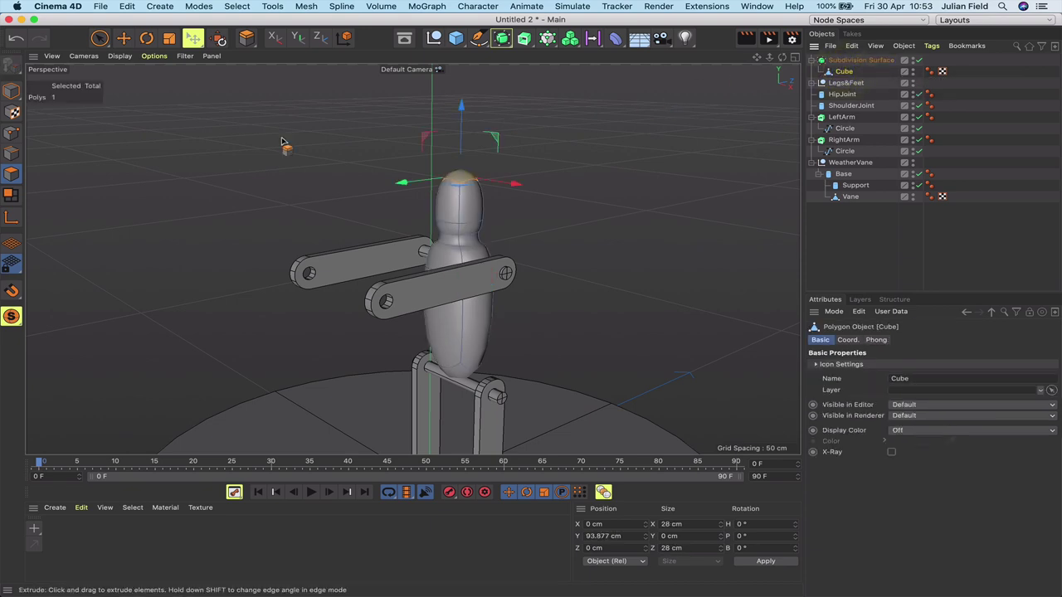
pyautogui.click(148, 57)
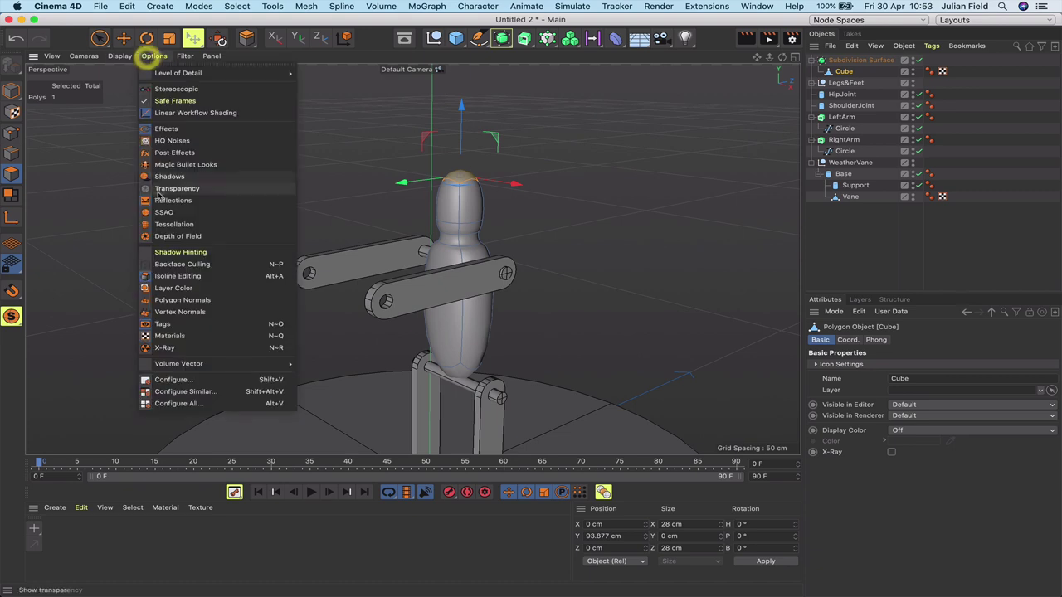
pyautogui.click(170, 276)
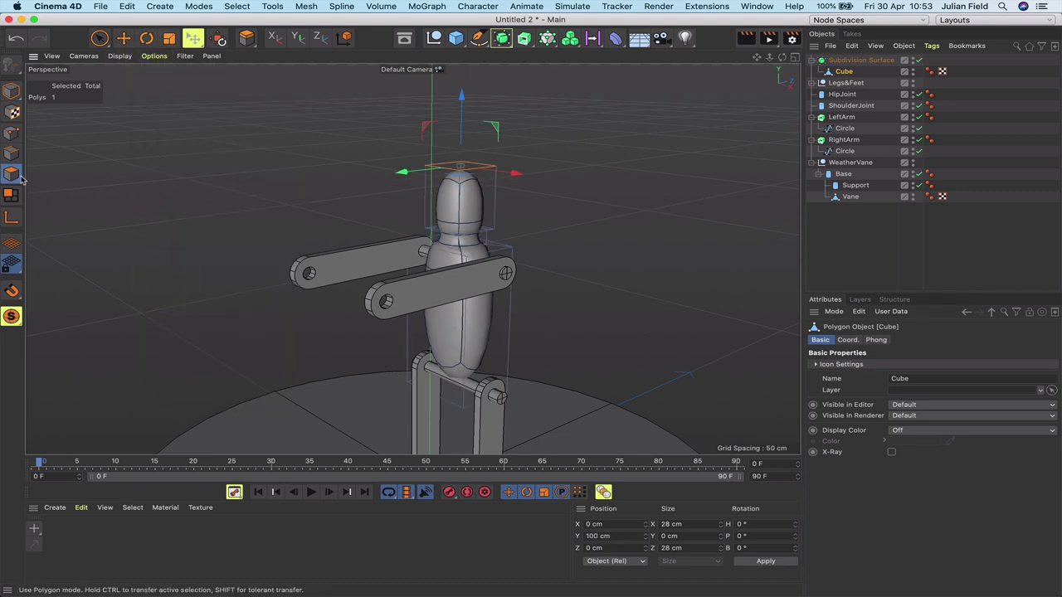
# Loop-select the edges around the top of the head and increase their subdivision weight to sharpen them.
pyautogui.click(12, 154)
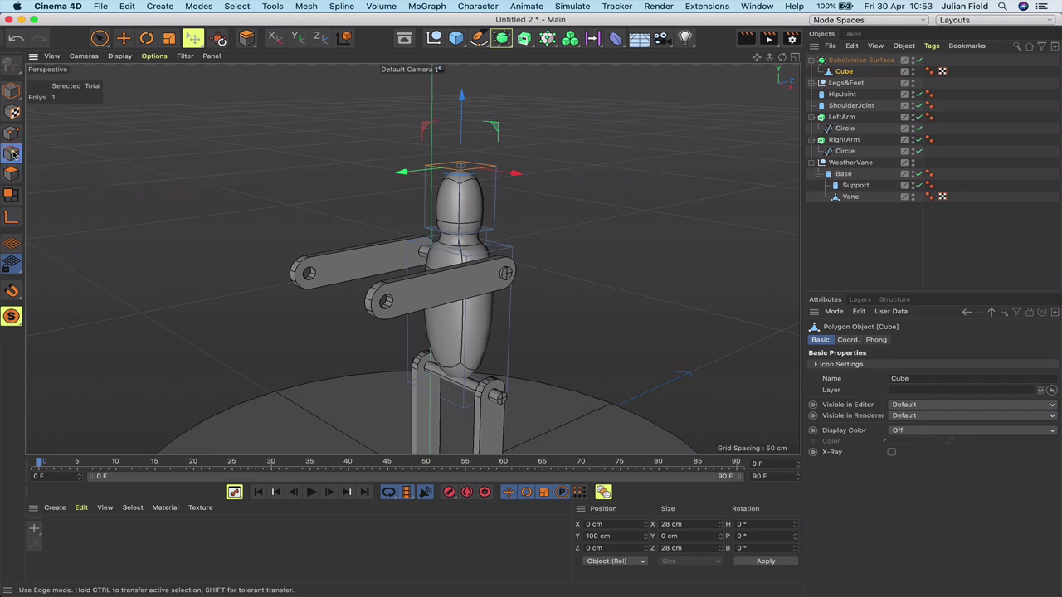
pyautogui.press('d')
pyautogui.press('u')
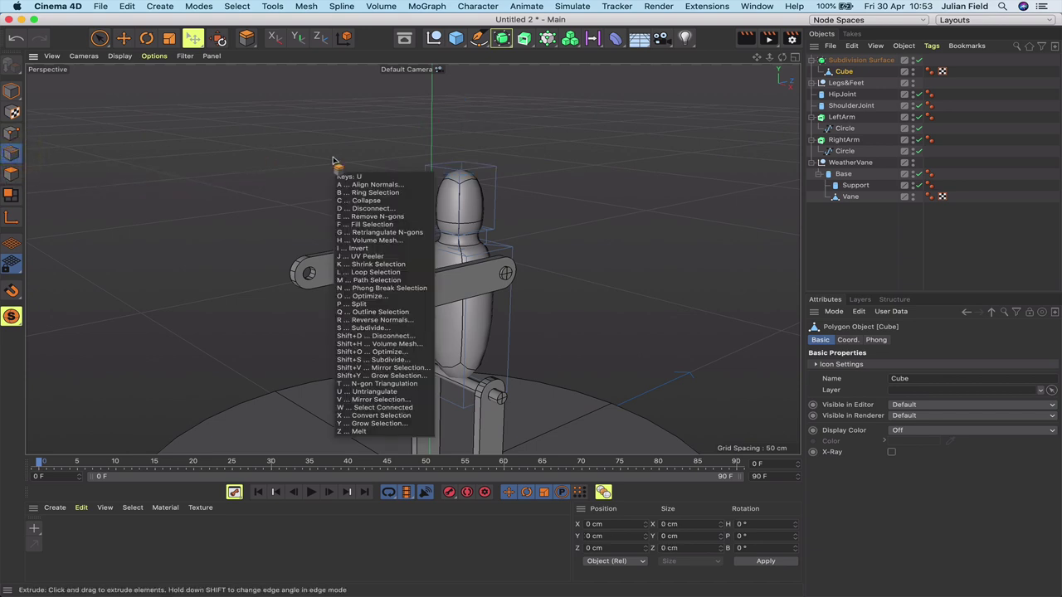
pyautogui.press('l')
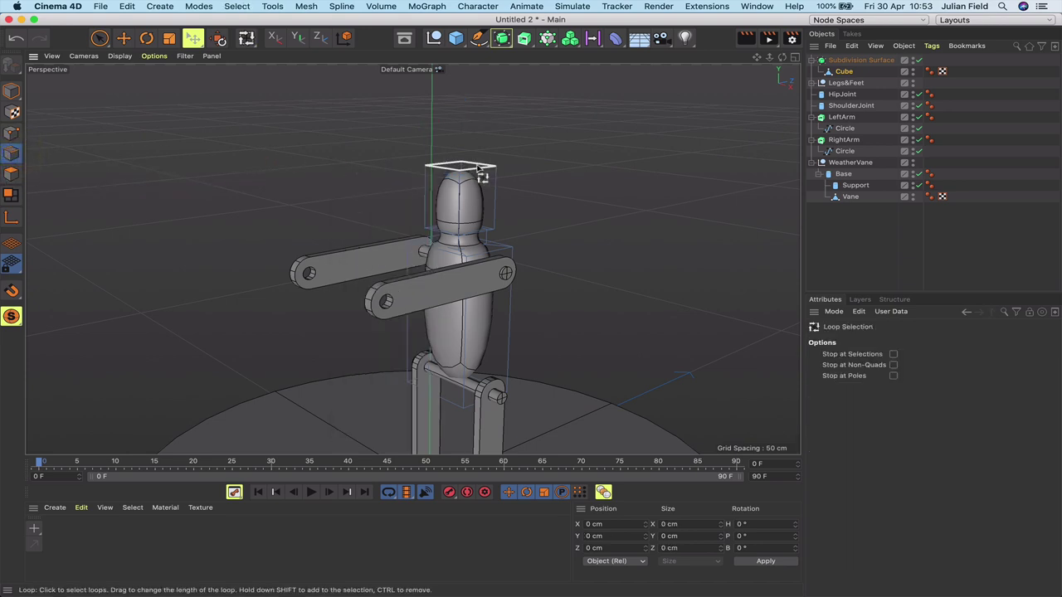
pyautogui.click(480, 169)
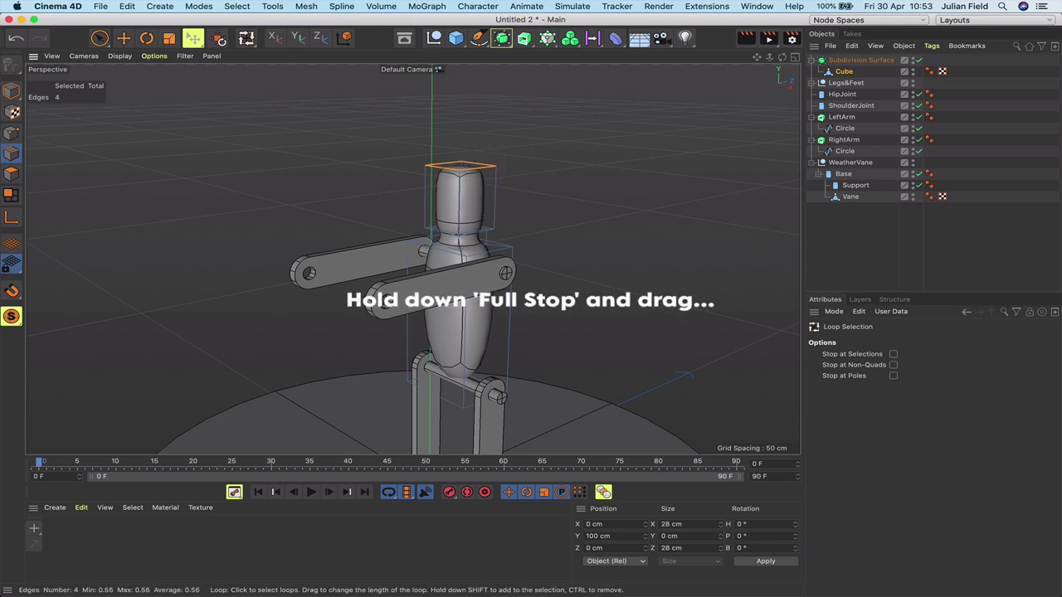
pyautogui.moveTo(479, 169); pyautogui.dragTo(483, 169)
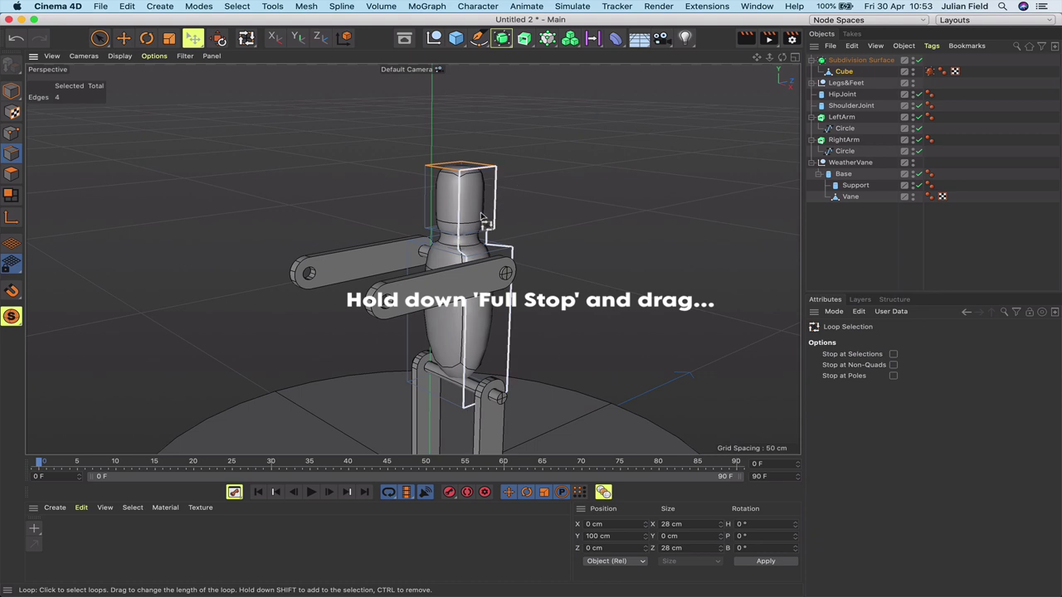
# Loop-select the body's shoulder edges and then its bottom edges, increasing the subdivision weight of each loop.
pyautogui.click(473, 261)
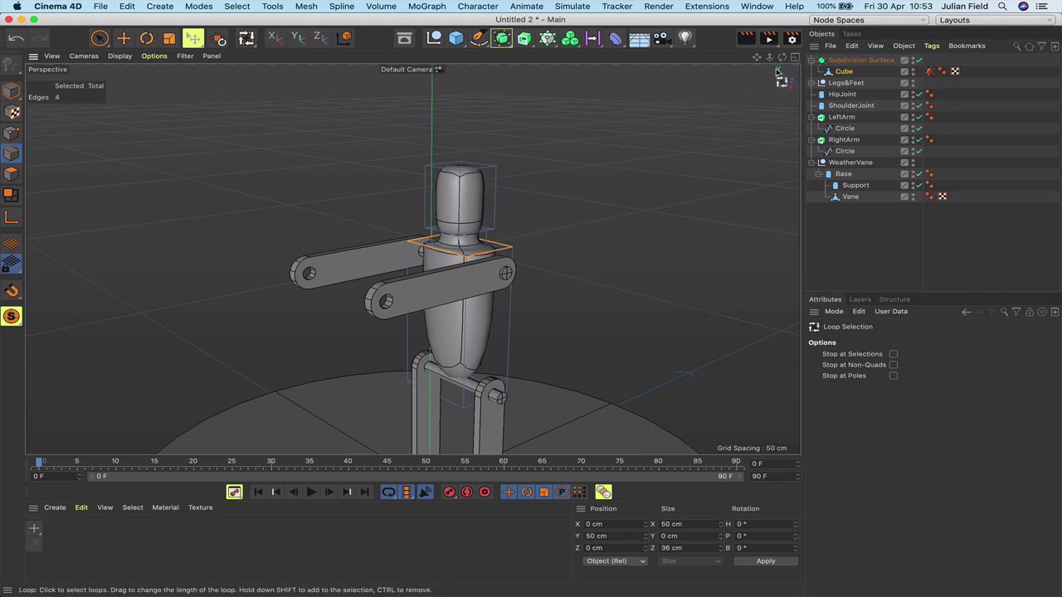
pyautogui.moveTo(782, 58); pyautogui.dragTo(872, 9)
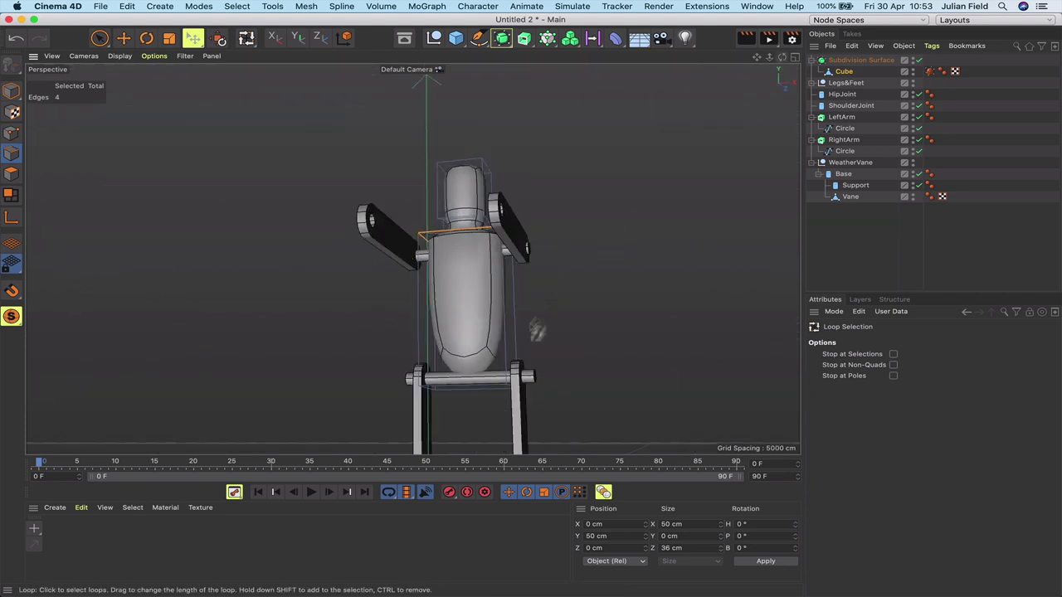
pyautogui.click(488, 388)
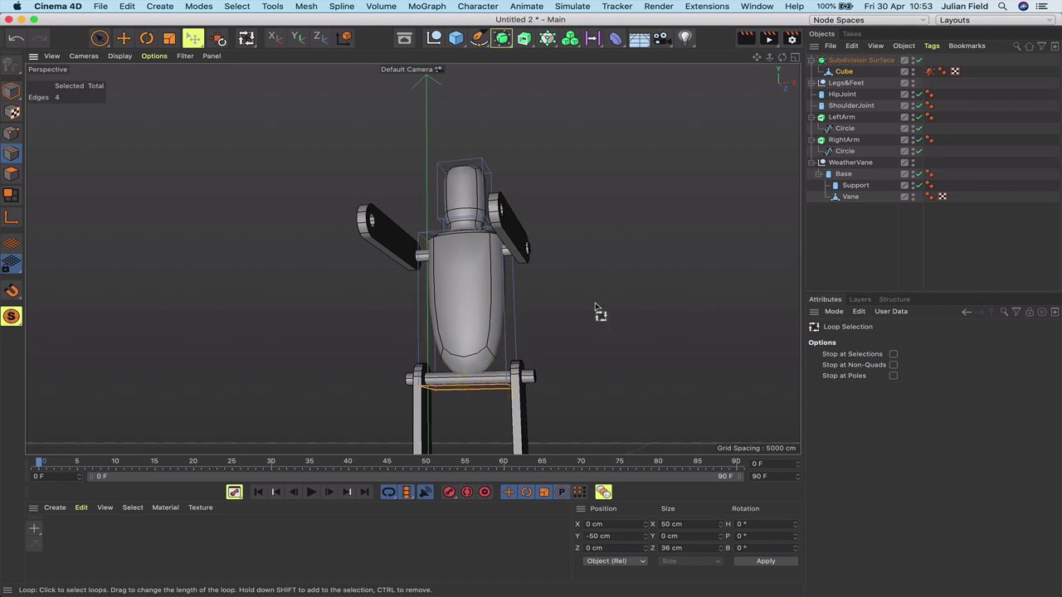
pyautogui.moveTo(514, 388); pyautogui.dragTo(558, 388)
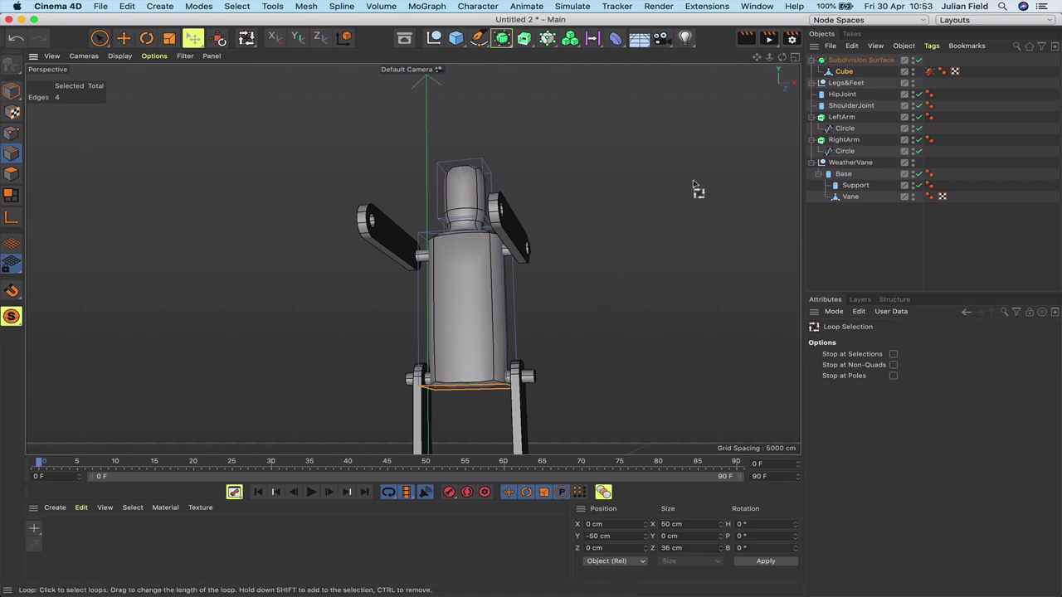
# Add a horizontal loop cut around the head with the Knife Loop tool at a 50% offset.
pyautogui.moveTo(784, 58)
pyautogui.mouseDown()
pyautogui.moveTo(715, 74)
pyautogui.moveTo(745, 89)
pyautogui.moveTo(797, 77)
pyautogui.moveTo(757, 103)
pyautogui.moveTo(796, 97)
pyautogui.moveTo(785, 98)
pyautogui.moveTo(783, 59)
pyautogui.mouseUp()
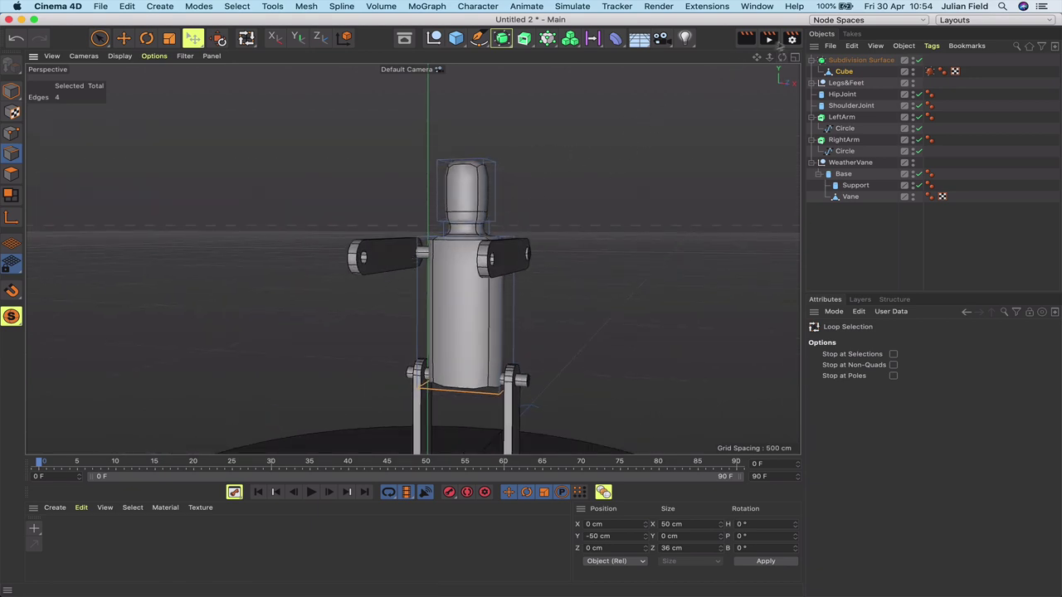
pyautogui.moveTo(782, 56); pyautogui.dragTo(752, 65)
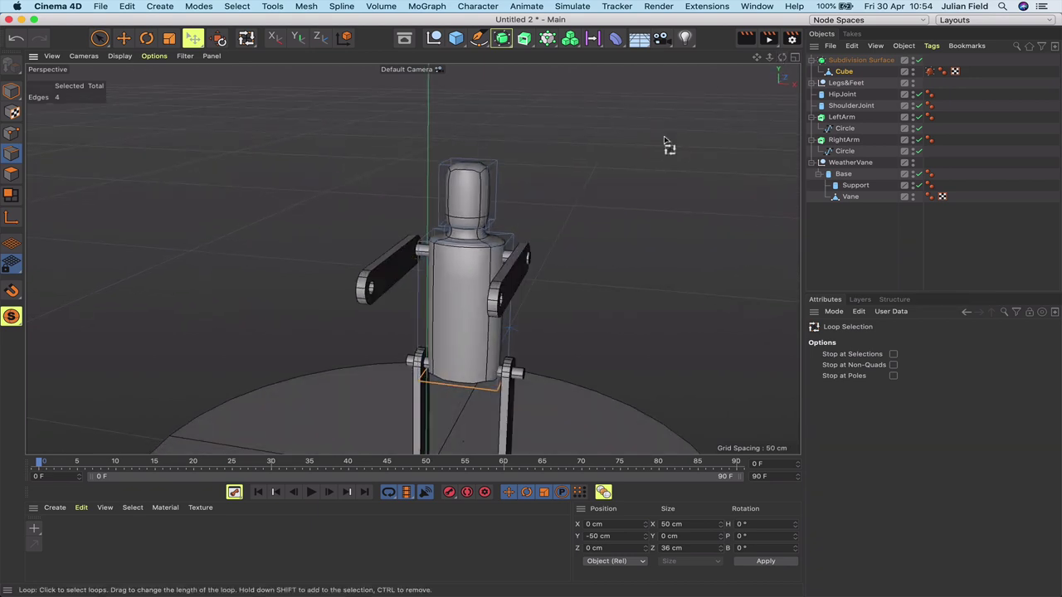
pyautogui.press('k')
pyautogui.press('l')
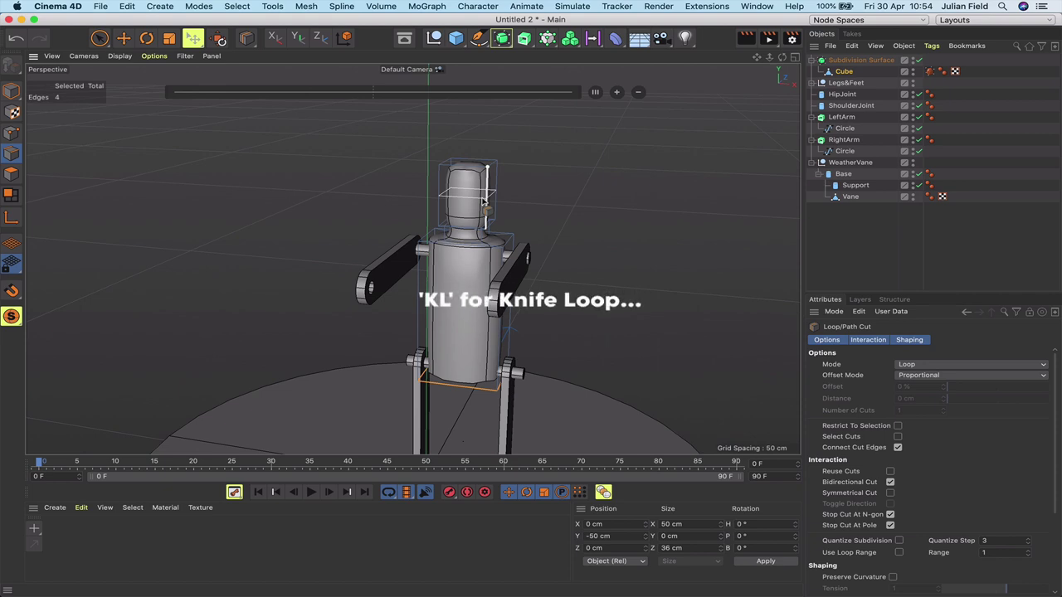
pyautogui.click(484, 199)
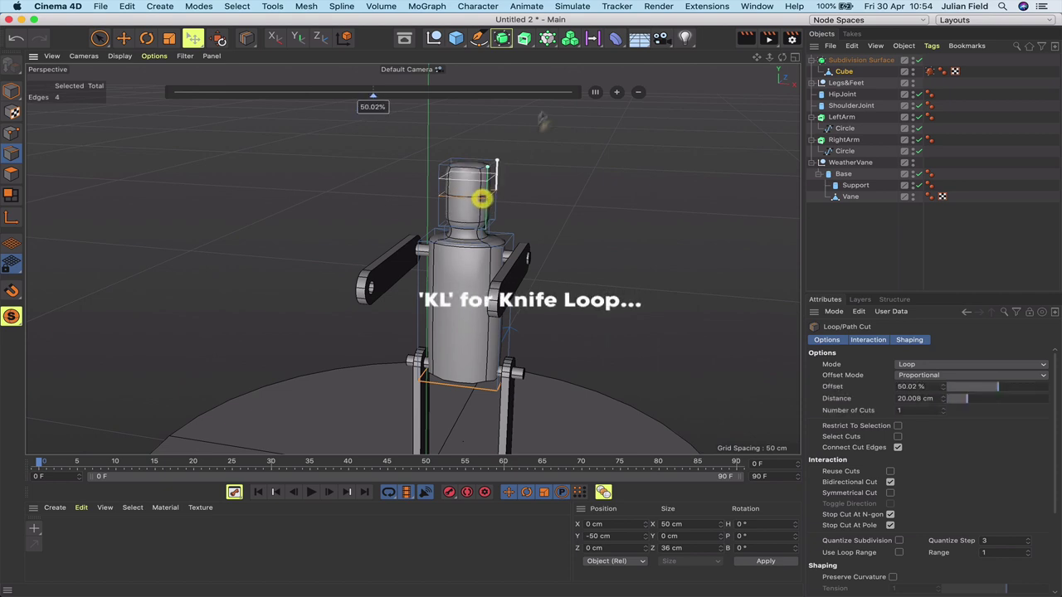
pyautogui.doubleClick(377, 108)
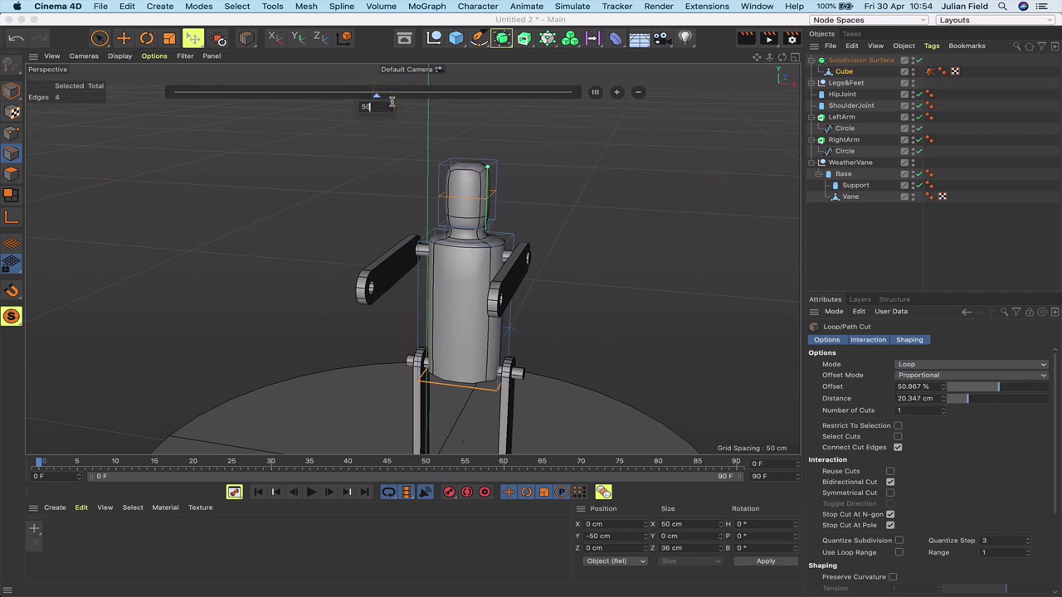
pyautogui.press('Return')
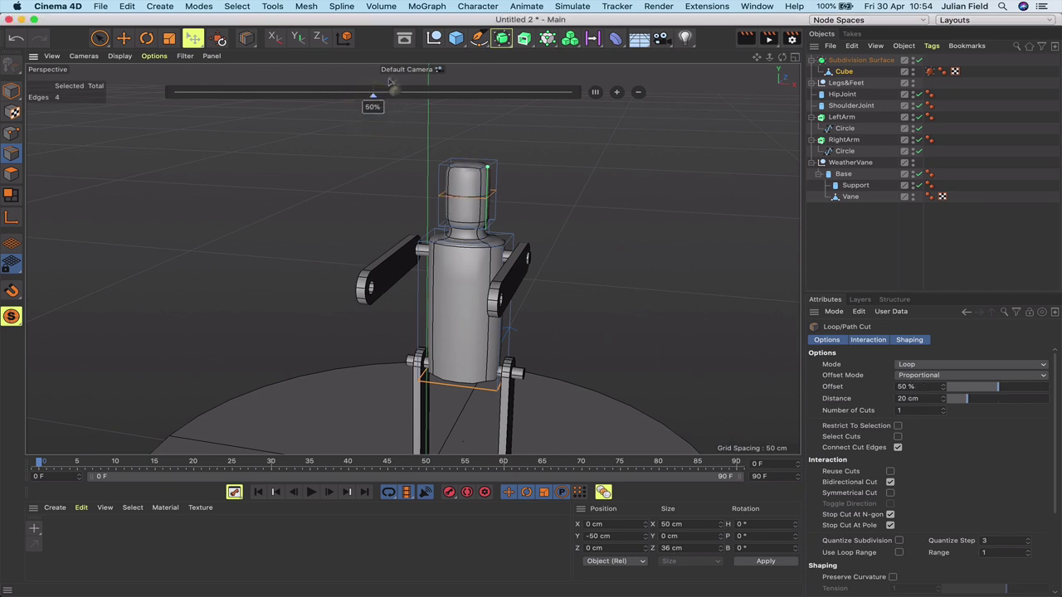
# Loop-select the cut edges around the middle of the head.
pyautogui.click(99, 37)
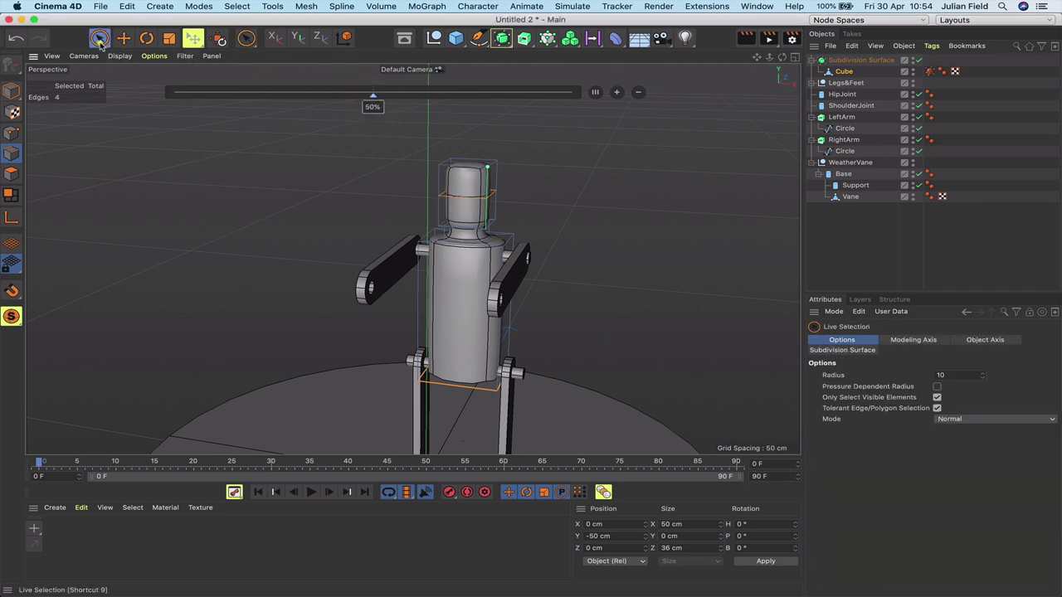
pyautogui.press('u')
pyautogui.press('l')
pyautogui.click(452, 204)
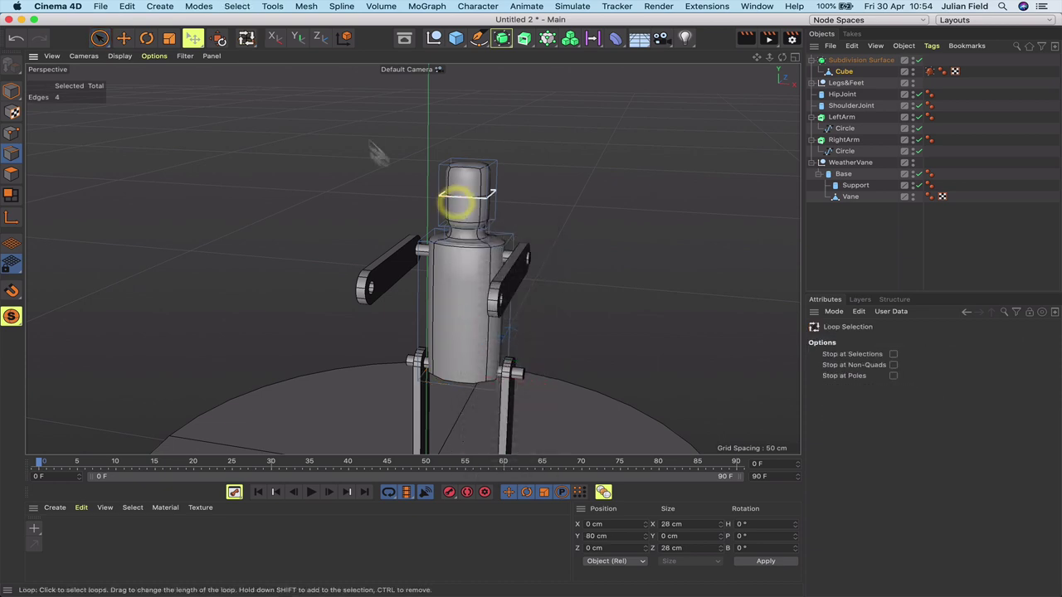
# With Y locked, scale the head's middle edge loop to about 38.5 cm in X and 33 cm in Z.
pyautogui.click(169, 40)
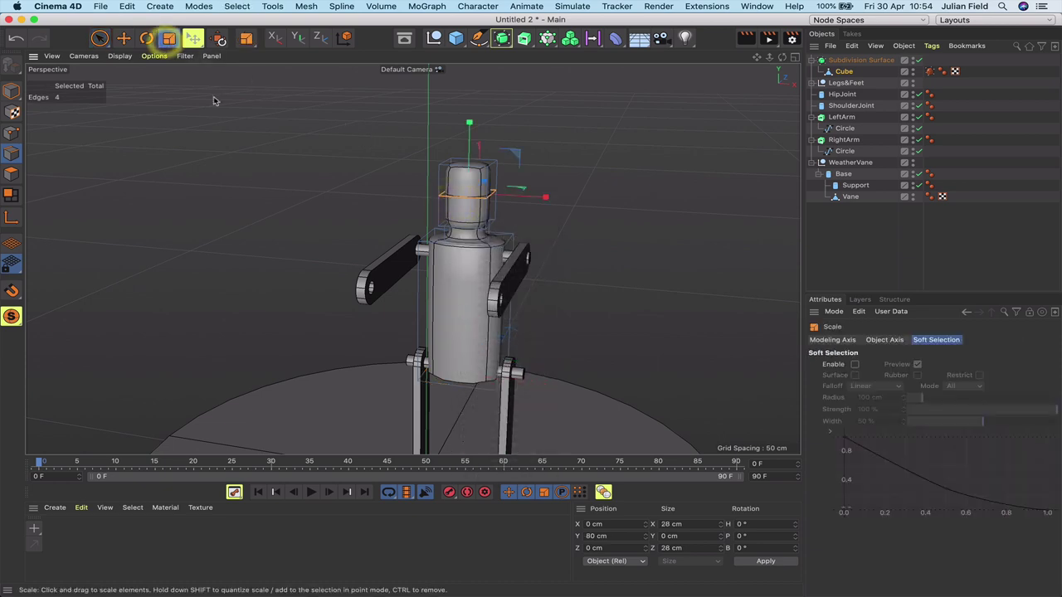
pyautogui.click(301, 45)
pyautogui.moveTo(307, 178); pyautogui.dragTo(514, 163)
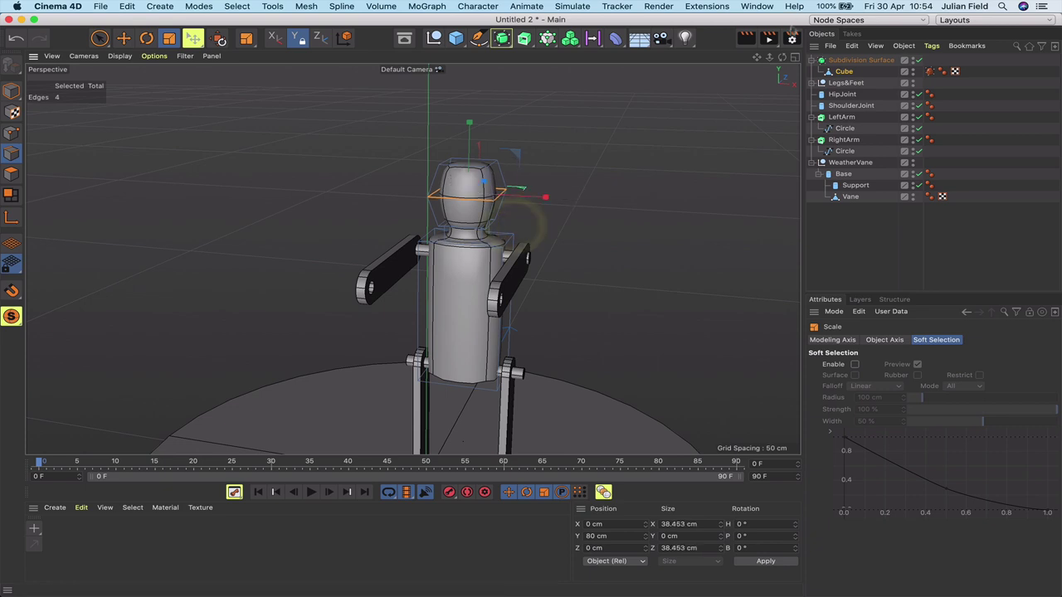
pyautogui.moveTo(781, 57)
pyautogui.mouseDown()
pyautogui.moveTo(702, 59)
pyautogui.moveTo(702, 43)
pyautogui.moveTo(747, 52)
pyautogui.moveTo(719, 62)
pyautogui.moveTo(772, 62)
pyautogui.mouseUp()
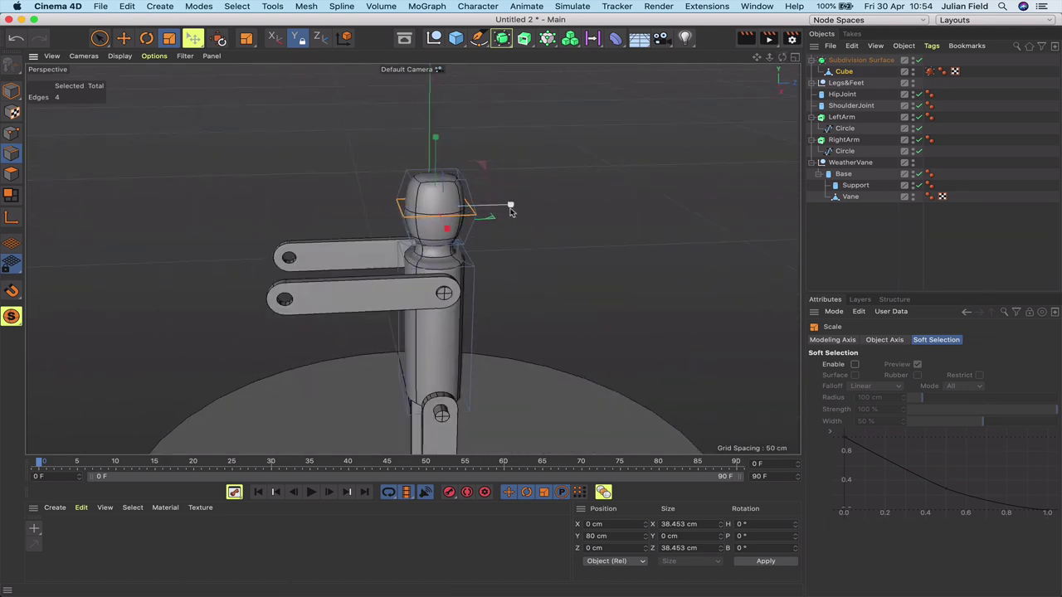
pyautogui.moveTo(500, 215); pyautogui.dragTo(500, 212)
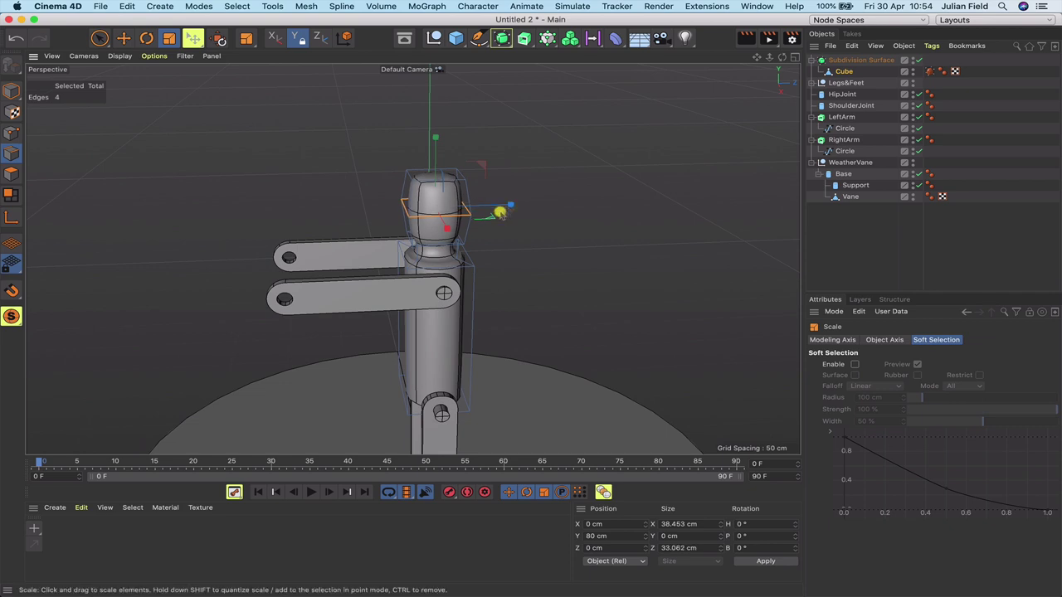
# Loop-select the torso cage's shoulder and bottom edge loops and scale both to about 41 cm in Z.
pyautogui.moveTo(782, 57); pyautogui.dragTo(840, 29)
pyautogui.moveTo(746, 62); pyautogui.dragTo(788, 59)
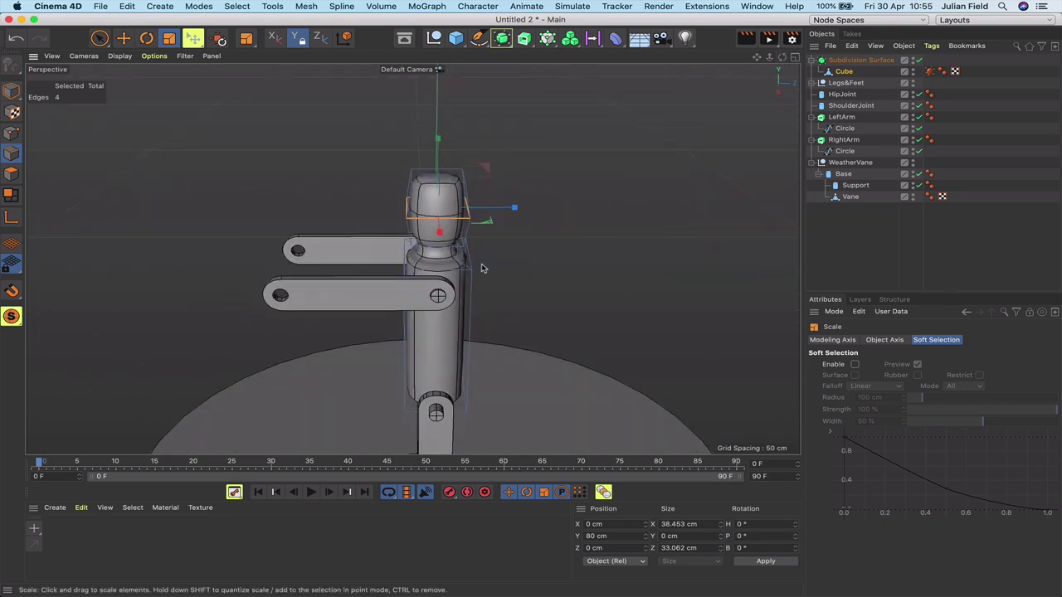
pyautogui.press('u')
pyautogui.press('l')
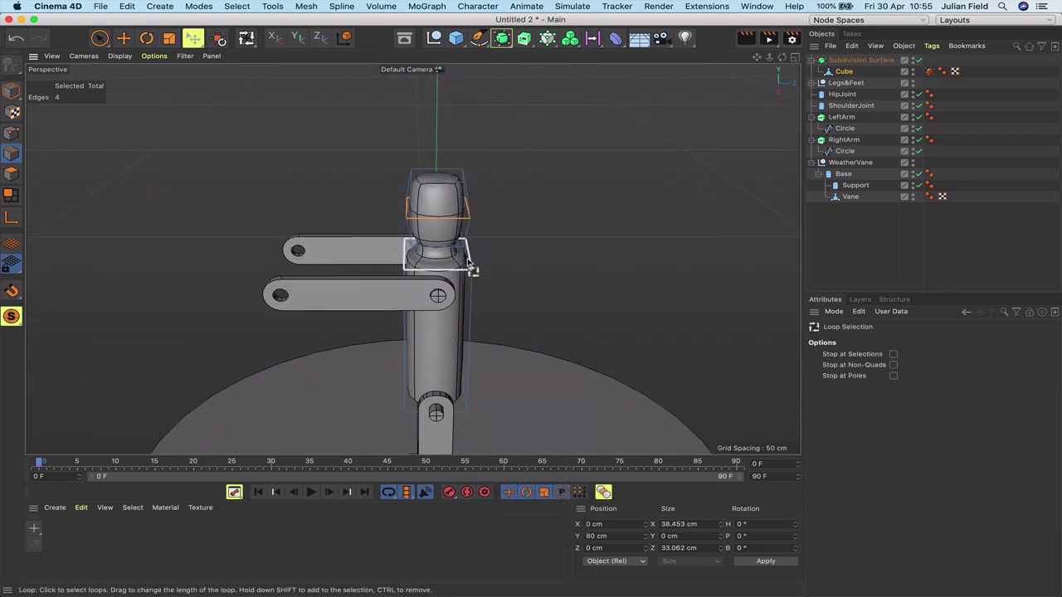
pyautogui.click(469, 264)
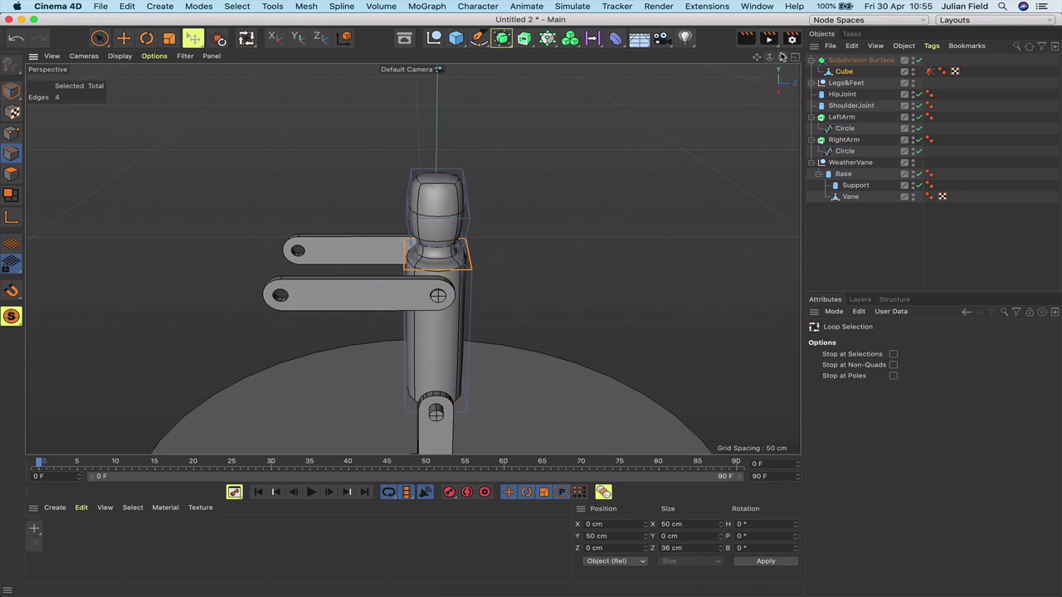
pyautogui.moveTo(782, 56); pyautogui.dragTo(751, 98)
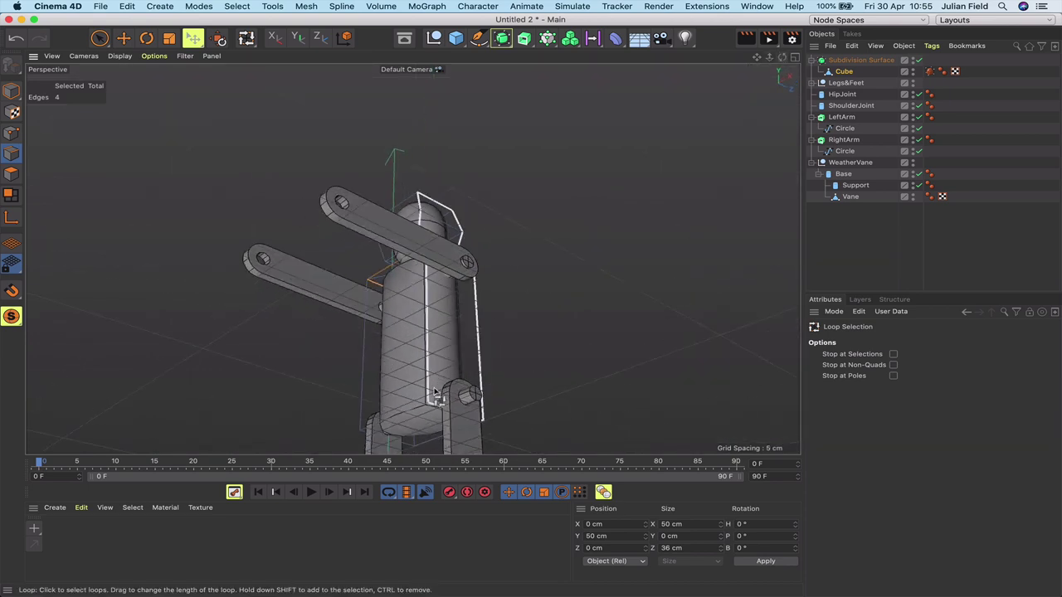
pyautogui.keyDown('shift'); pyautogui.click(407, 423); pyautogui.keyUp('shift')
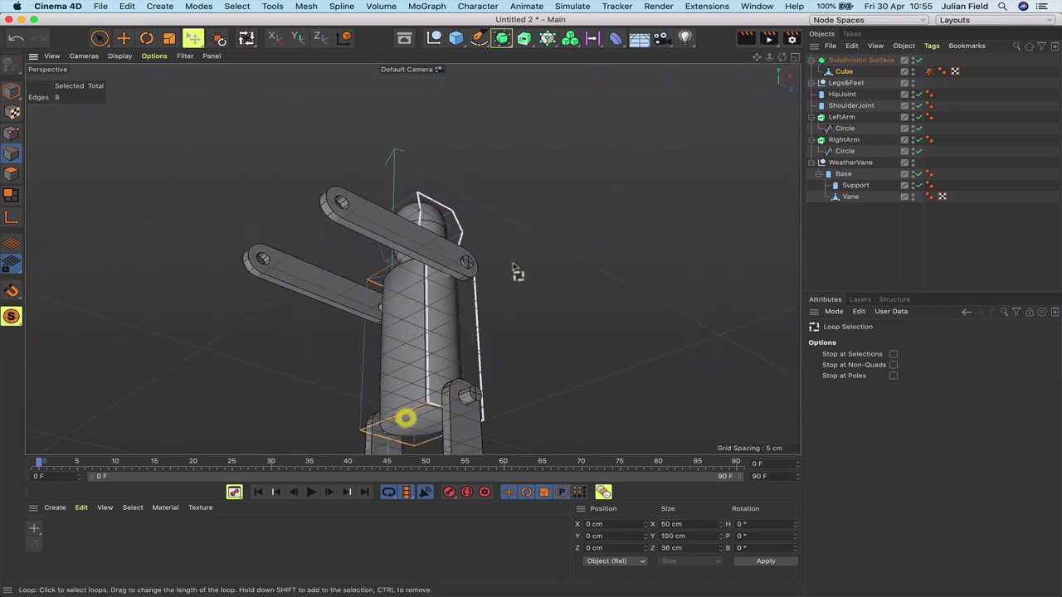
pyautogui.moveTo(782, 58); pyautogui.dragTo(730, 108)
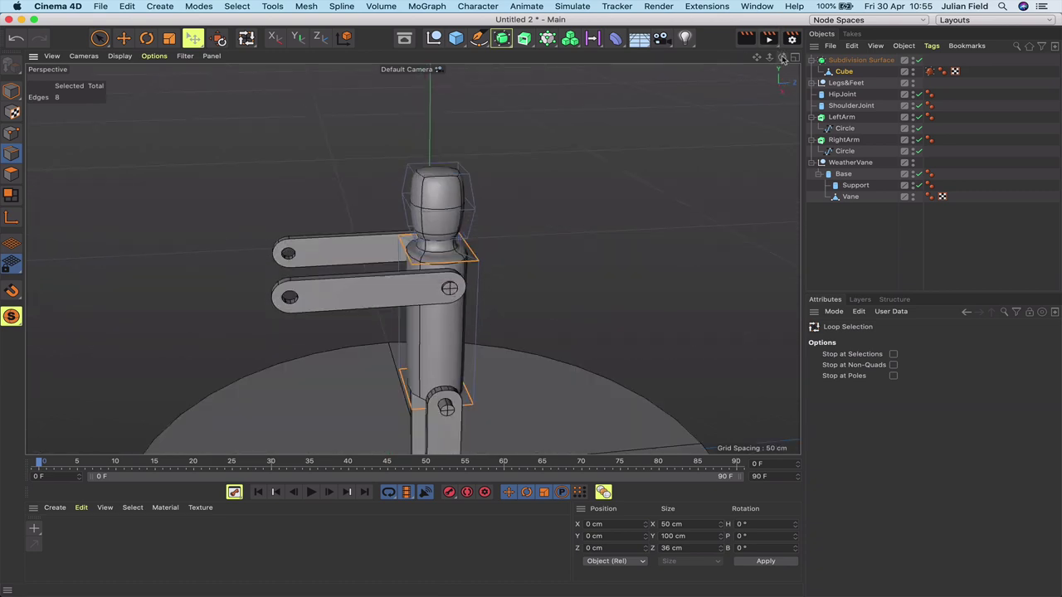
pyautogui.click(168, 38)
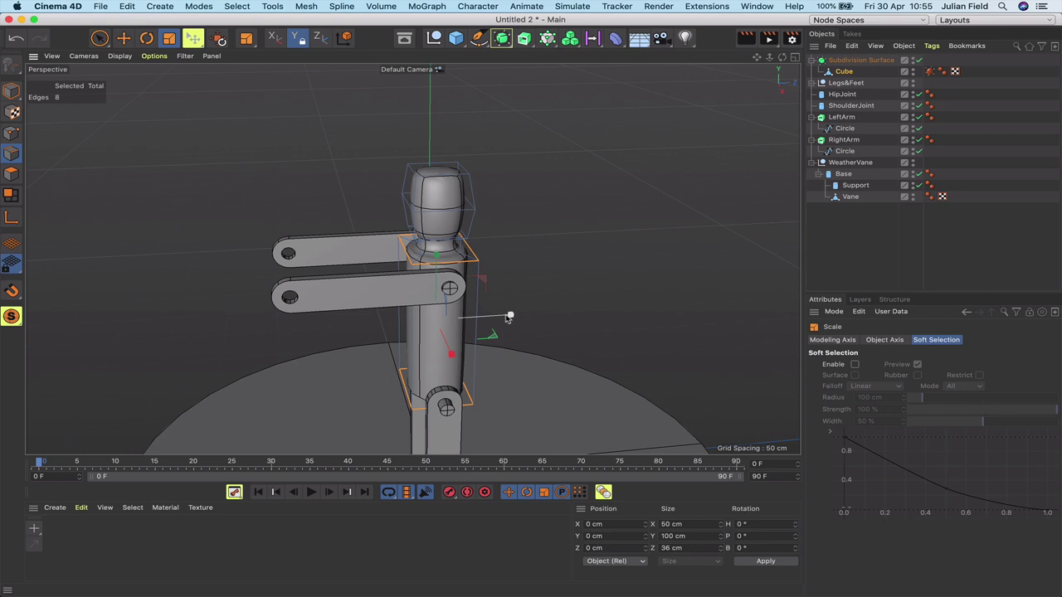
pyautogui.moveTo(509, 317); pyautogui.dragTo(515, 316)
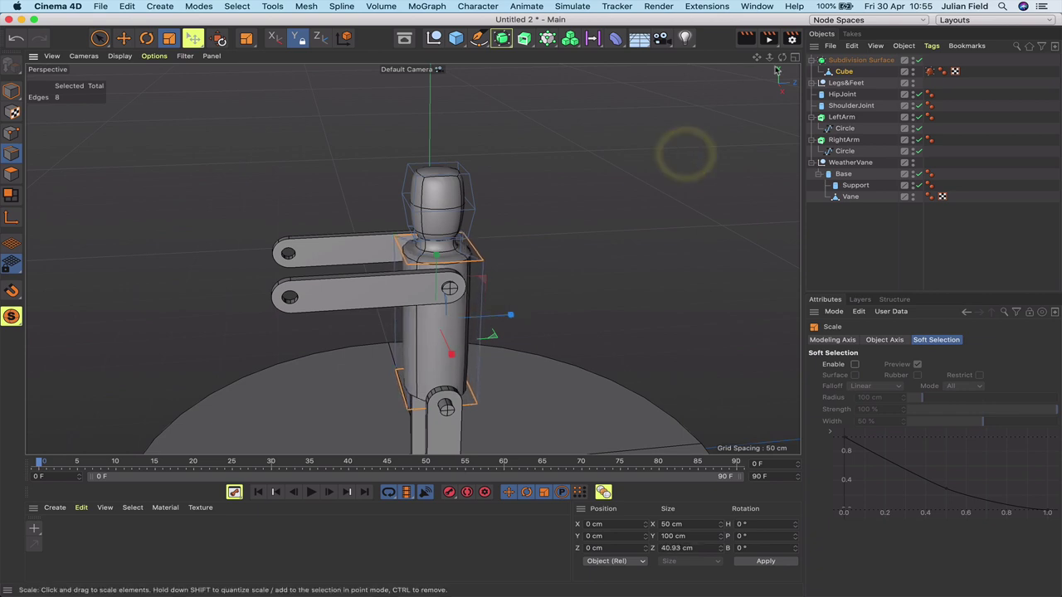
pyautogui.moveTo(782, 58); pyautogui.dragTo(944, 11)
pyautogui.keyDown('alt'); pyautogui.moveTo(531, 141); pyautogui.dragTo(426, 173); pyautogui.keyUp('alt')
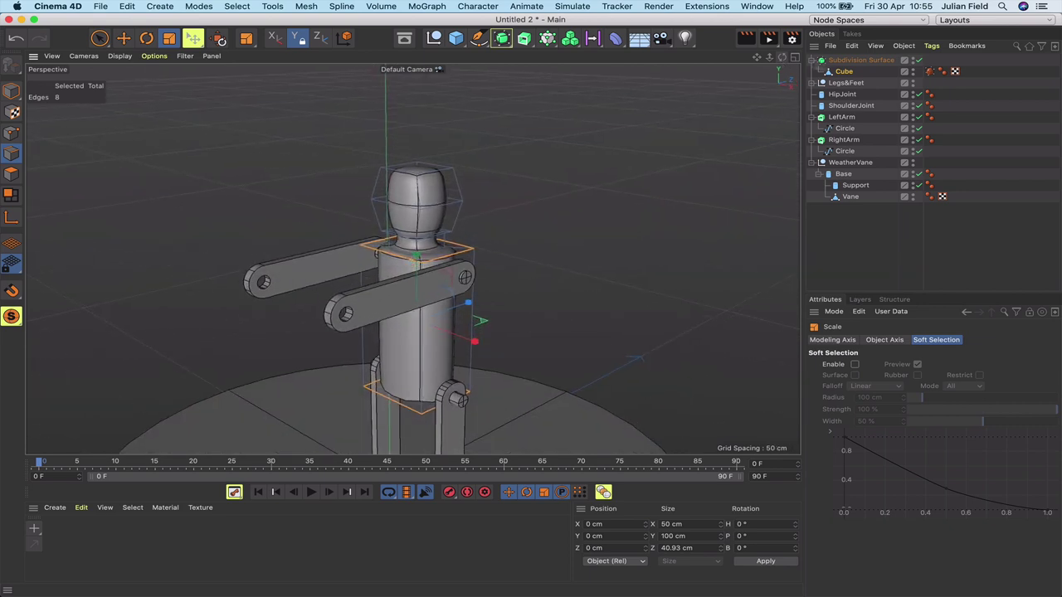
# Rename the Subdivision Surface object as Torso and collapse its hierarchy.
pyautogui.click(843, 215)
pyautogui.doubleClick(851, 60)
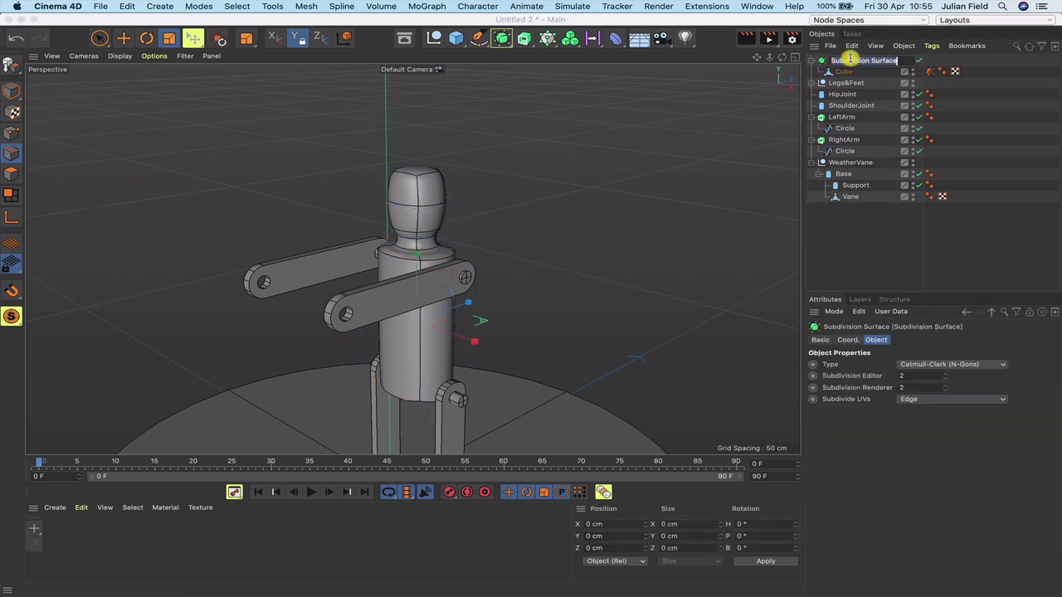
pyautogui.write('T')
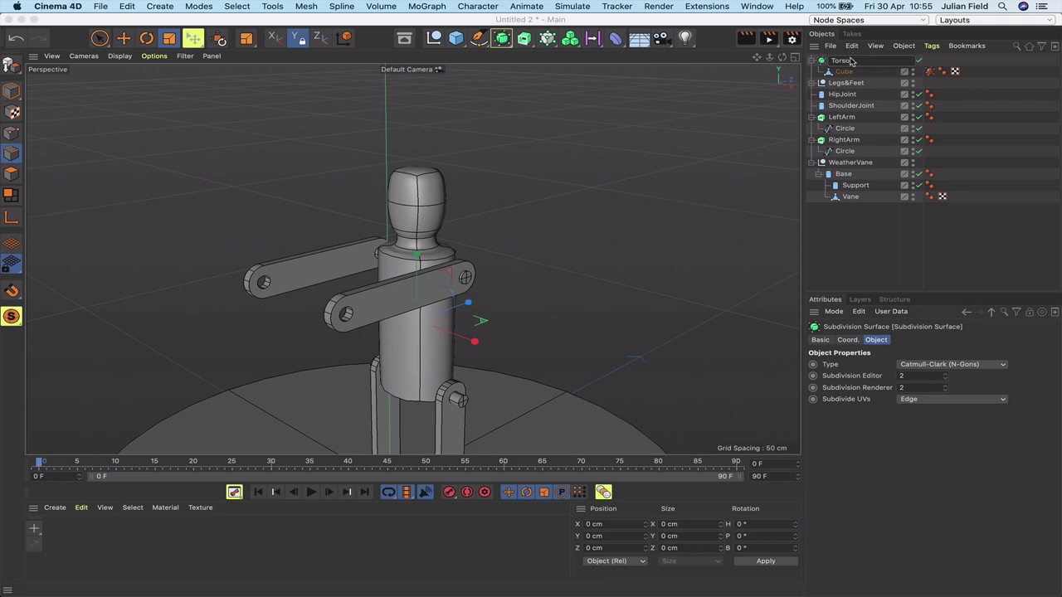
pyautogui.write('orso')
pyautogui.press('Return')
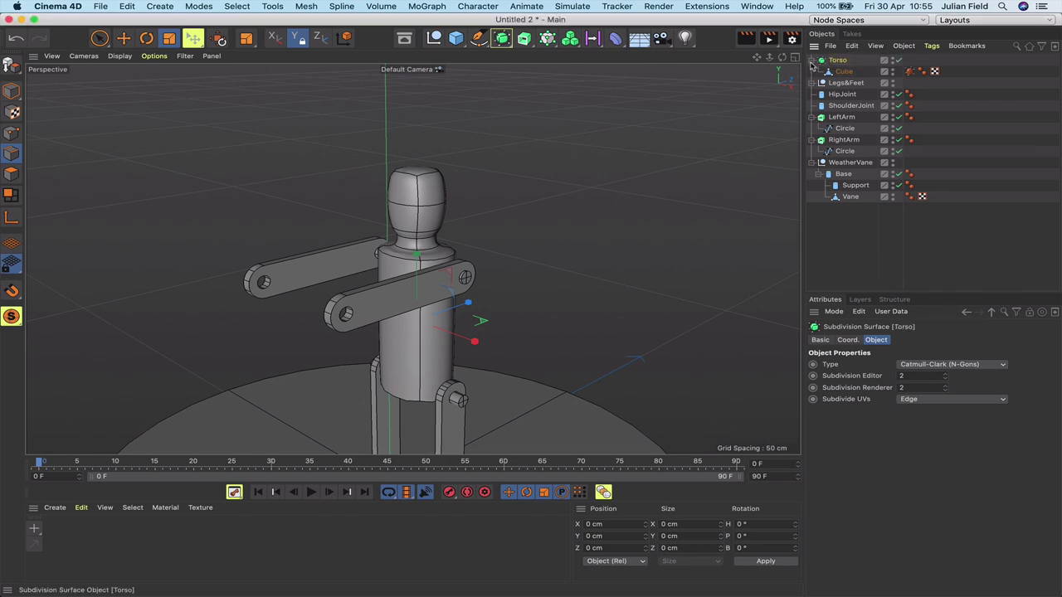
pyautogui.click(811, 63)
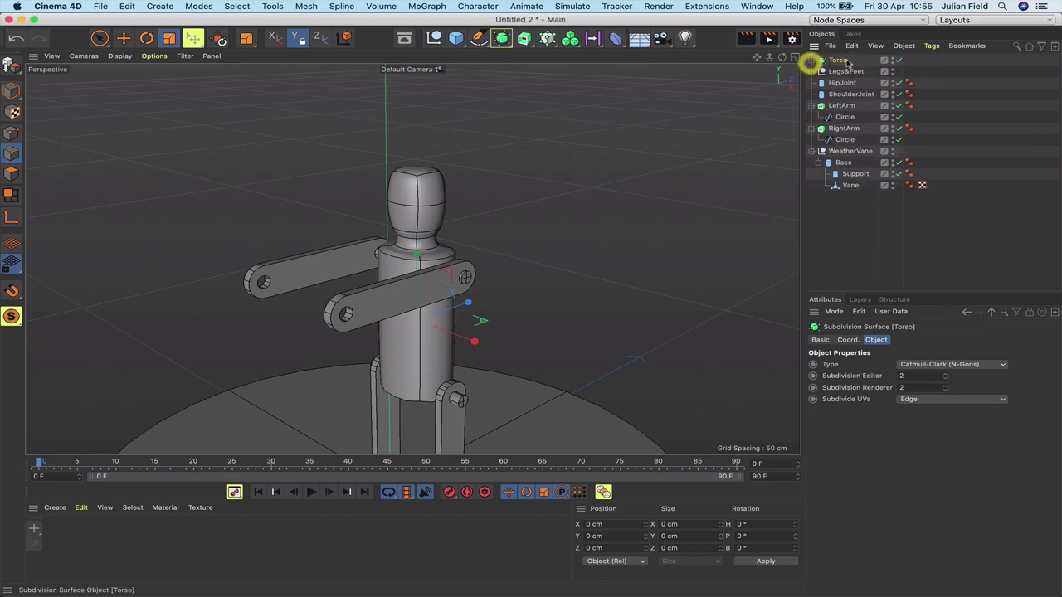
# Collapse LeftArm and RightArm, group them under a null, and name the group Arms.
pyautogui.click(812, 105)
pyautogui.click(811, 117)
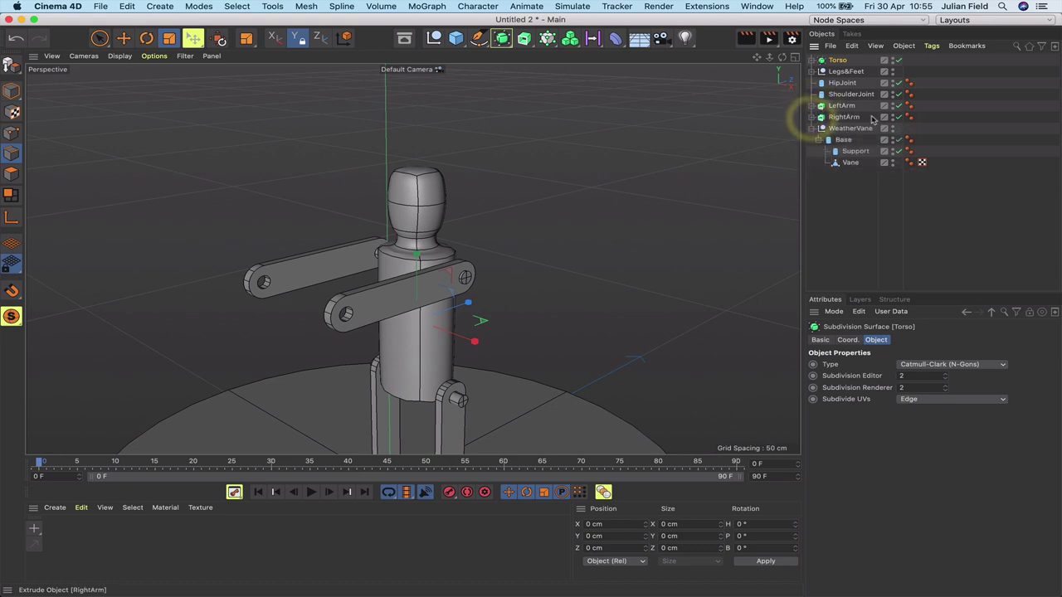
pyautogui.moveTo(872, 120); pyautogui.dragTo(836, 110)
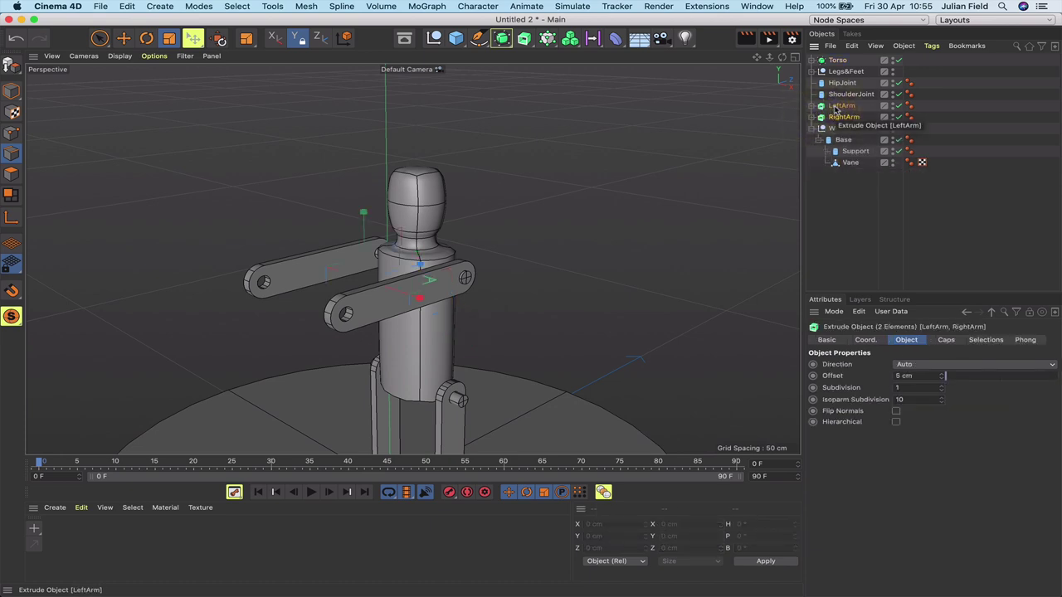
pyautogui.hotkey('alt', 'g')
pyautogui.doubleClick(835, 106)
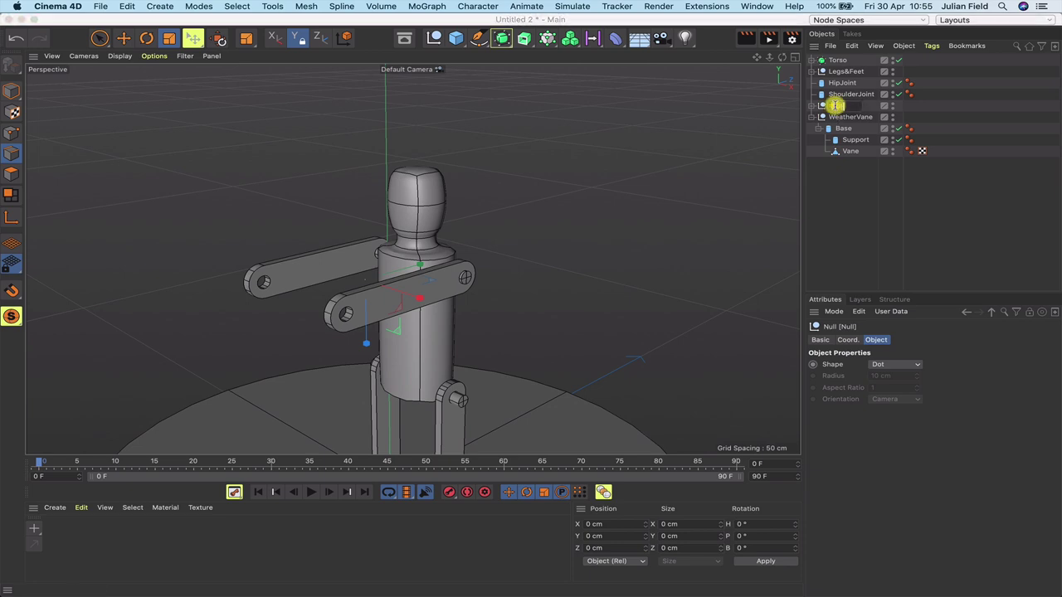
pyautogui.write('Arms')
pyautogui.press('Return')
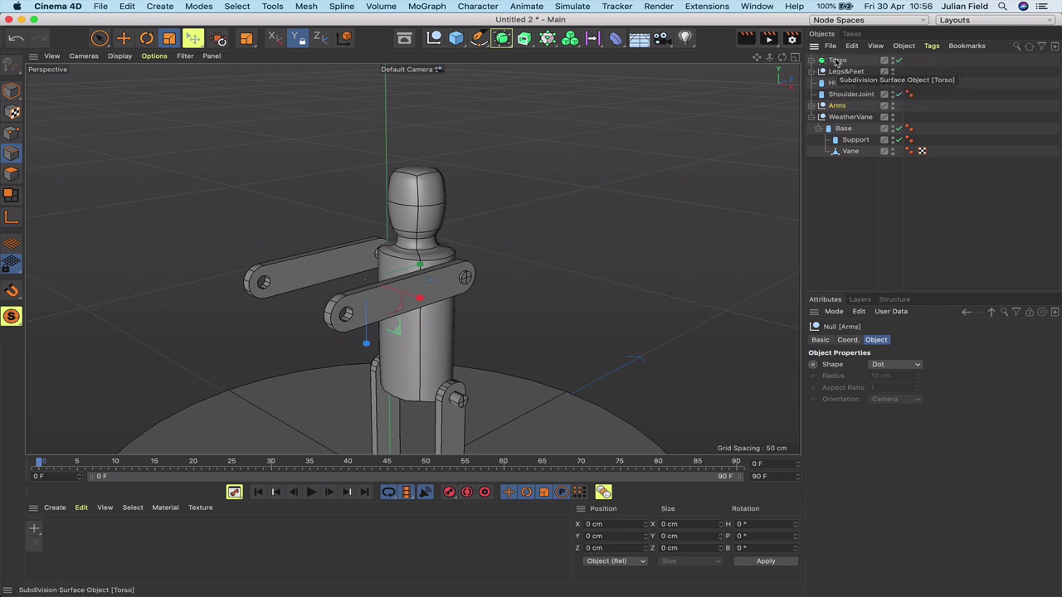
# Reorder the object hierarchy so that Torso sits between HipJoint and ShoulderJoint.
pyautogui.moveTo(837, 61); pyautogui.dragTo(842, 88)
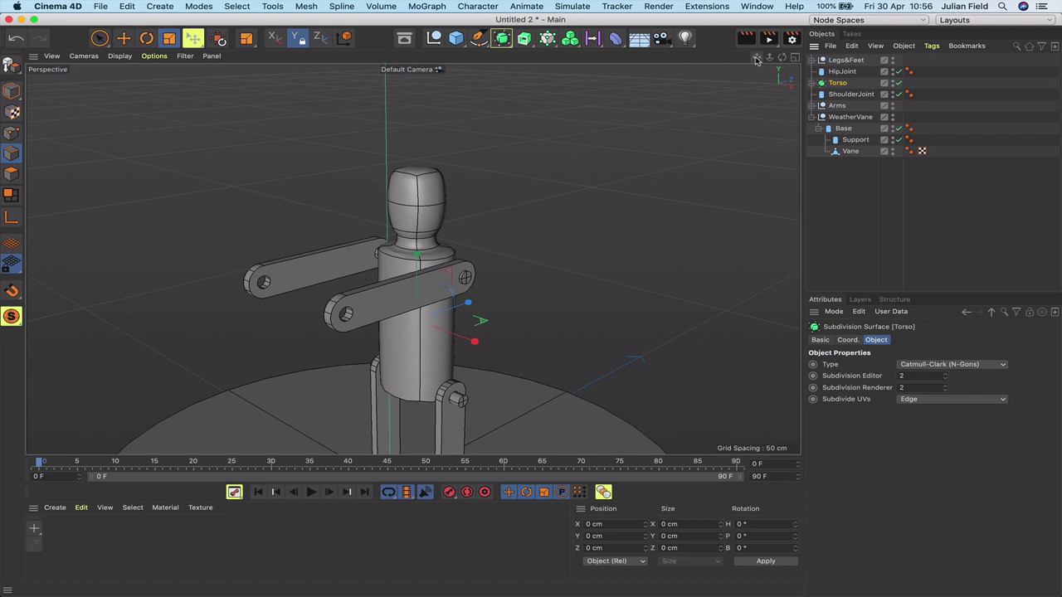
pyautogui.moveTo(757, 58)
pyautogui.mouseDown()
pyautogui.moveTo(692, 58)
pyautogui.moveTo(738, 49)
pyautogui.mouseUp()
pyautogui.scroll(-3, 412, 259)
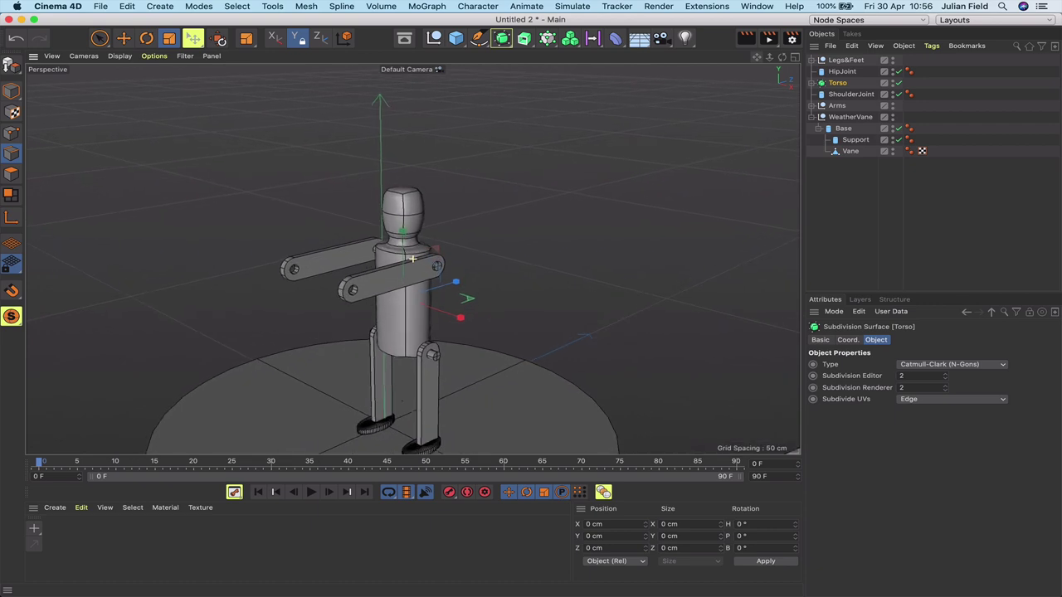
pyautogui.moveTo(756, 60); pyautogui.dragTo(771, 2)
pyautogui.moveTo(781, 58); pyautogui.dragTo(631, 64)
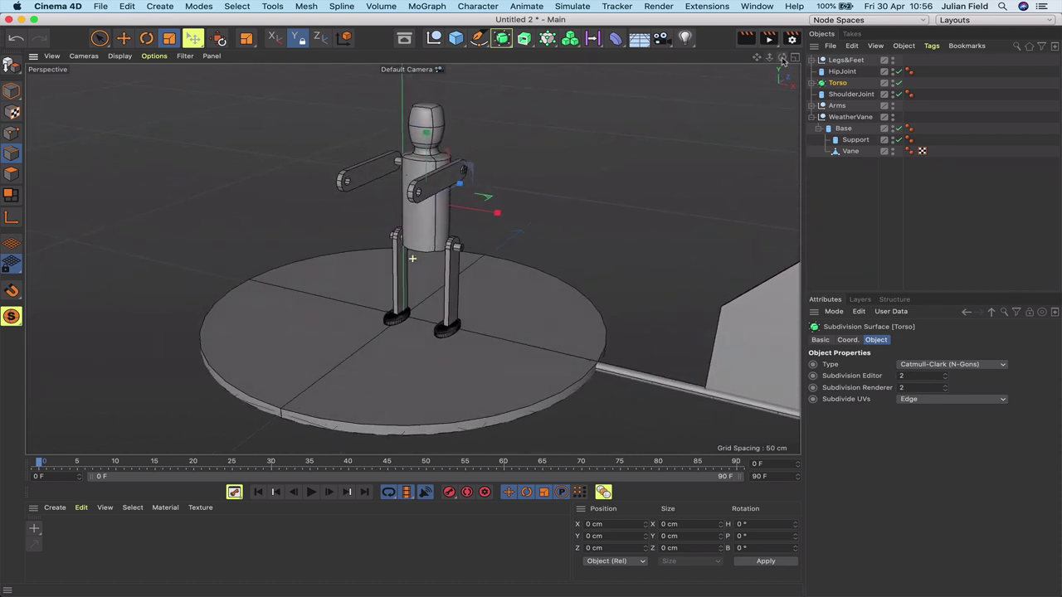
pyautogui.moveTo(758, 60); pyautogui.dragTo(647, 105)
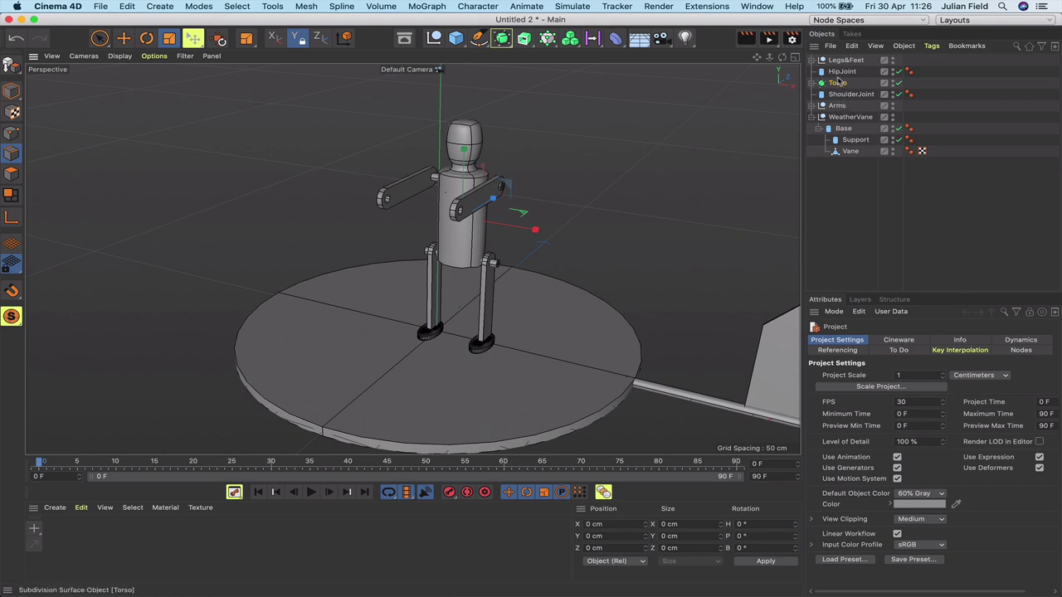
# Expand Legs&Feet and duplicate LeftLeg along the X axis, placing the copy beyond the opposite leg.
pyautogui.click(813, 62)
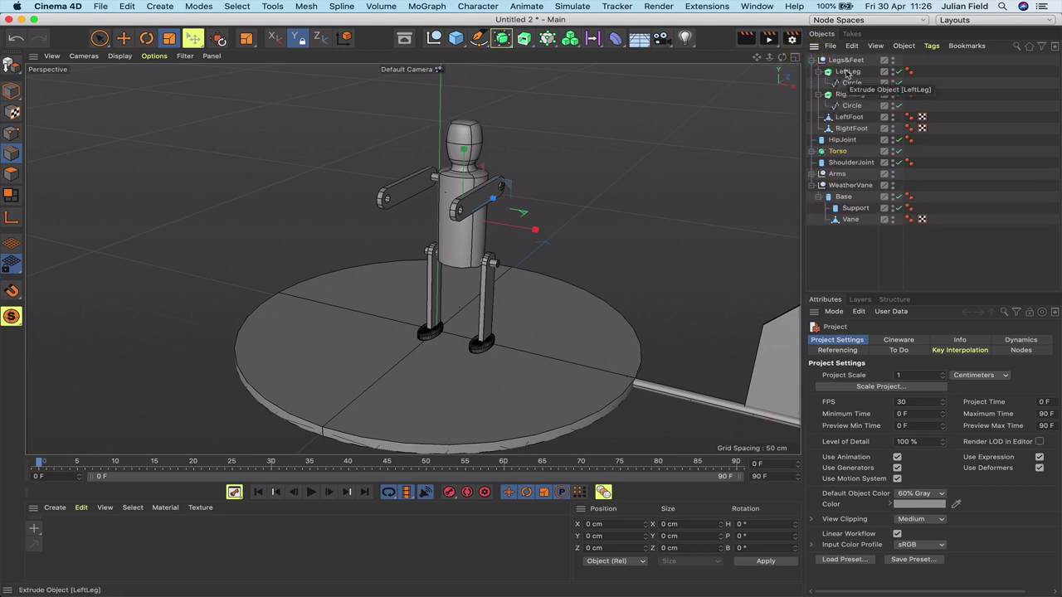
pyautogui.click(847, 72)
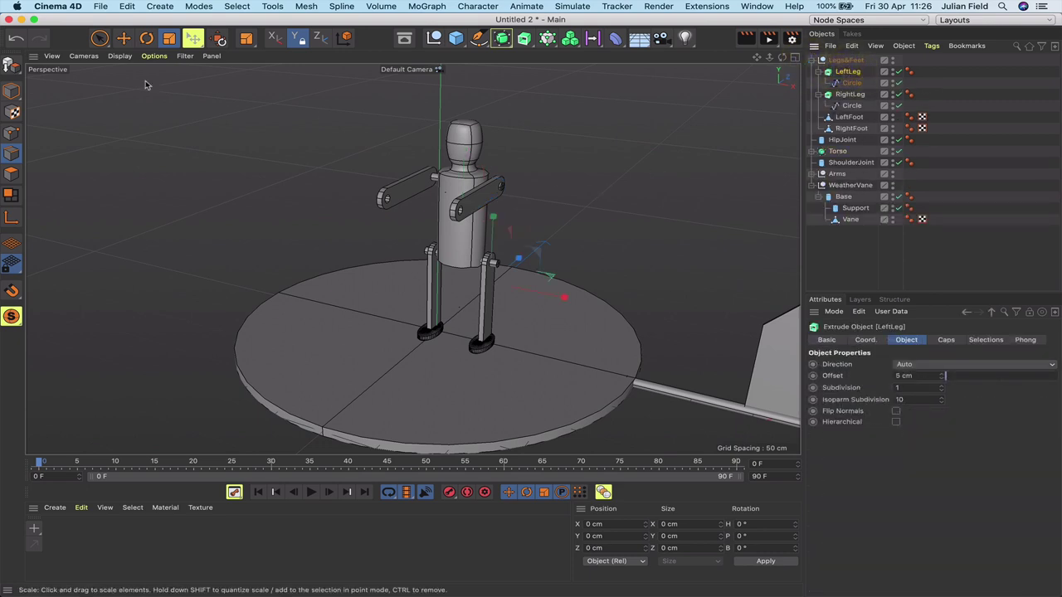
pyautogui.click(123, 38)
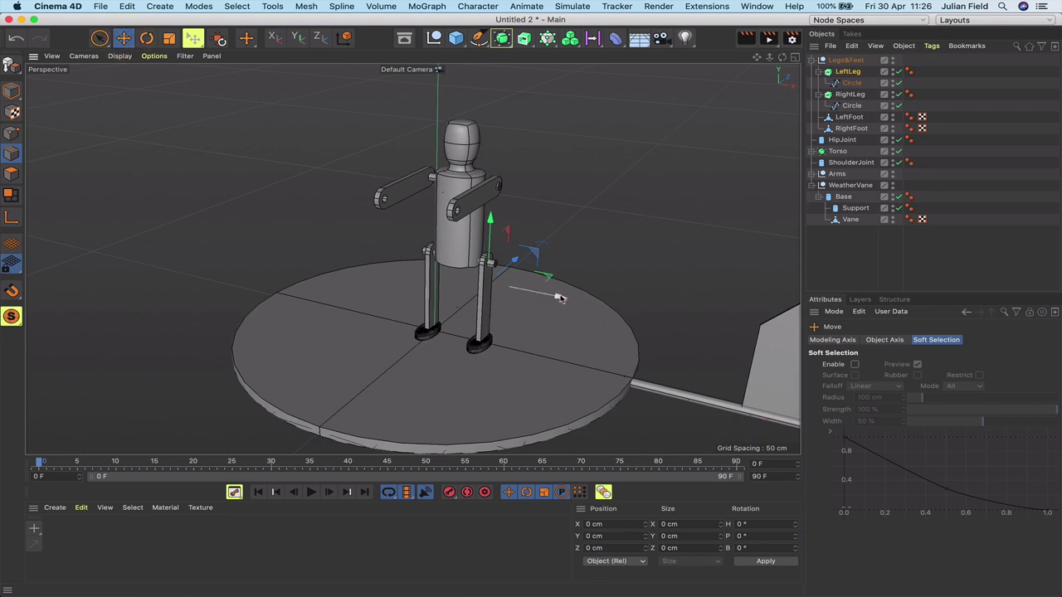
pyautogui.keyDown('ctrl'); pyautogui.moveTo(563, 297); pyautogui.dragTo(457, 285); pyautogui.keyUp('ctrl')
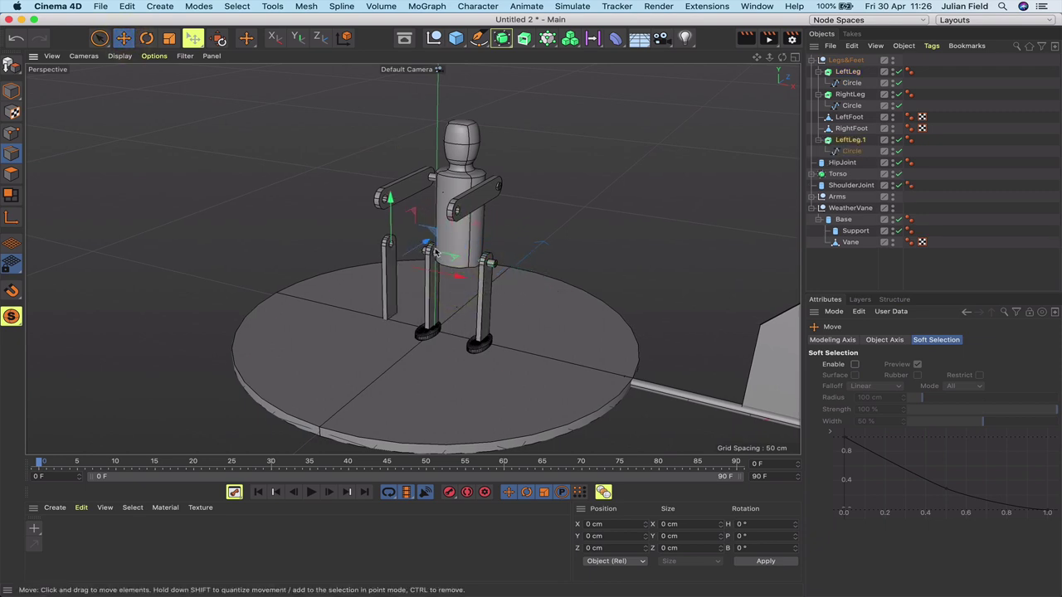
# In the top view, move the leg copy along Z to line up with the ends of the outstretched arms.
pyautogui.press('F2')
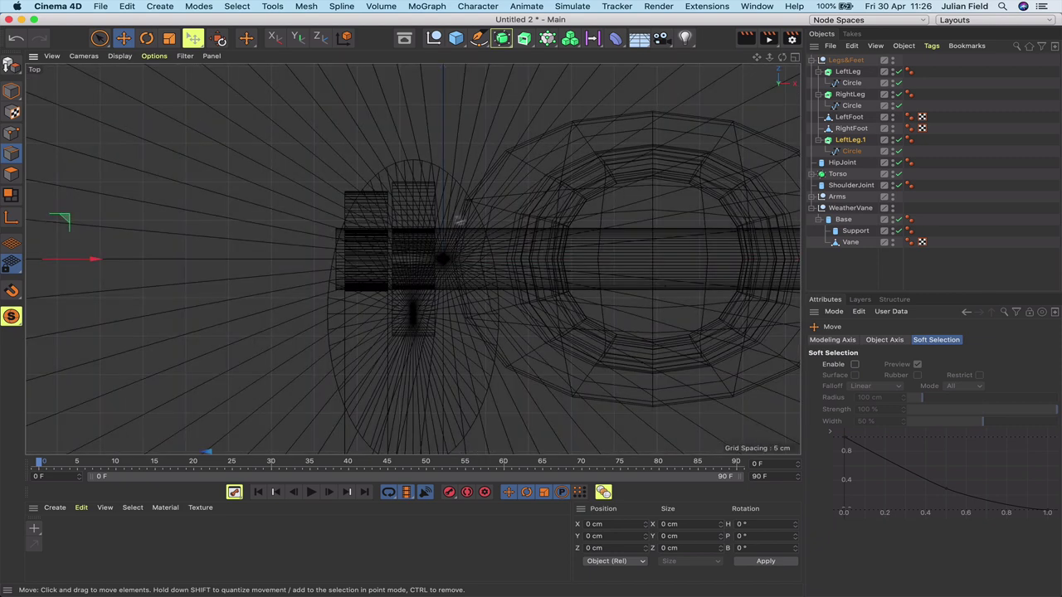
pyautogui.press('h')
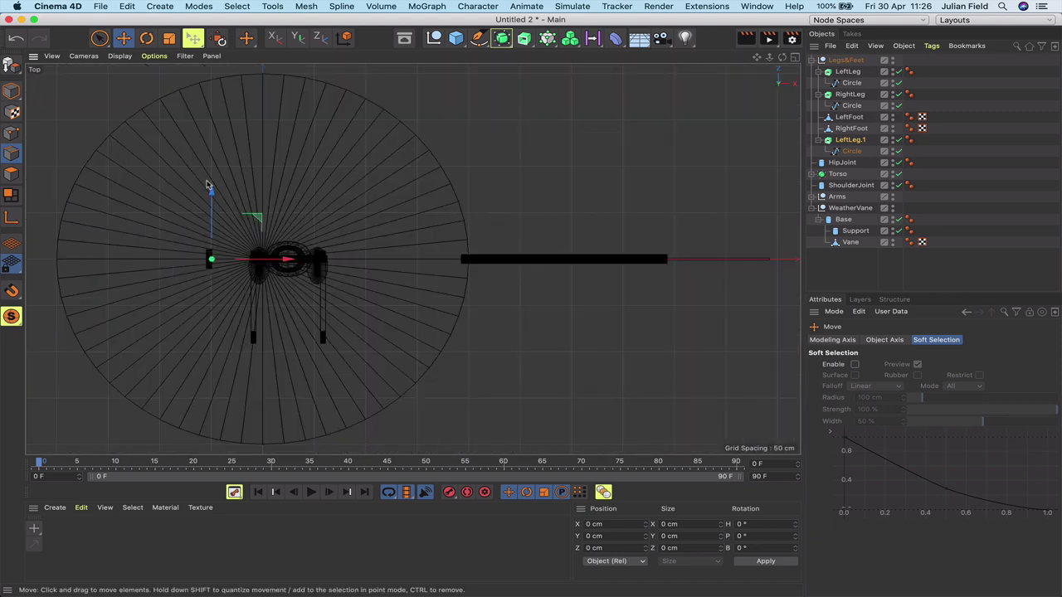
pyautogui.moveTo(208, 185); pyautogui.dragTo(211, 268)
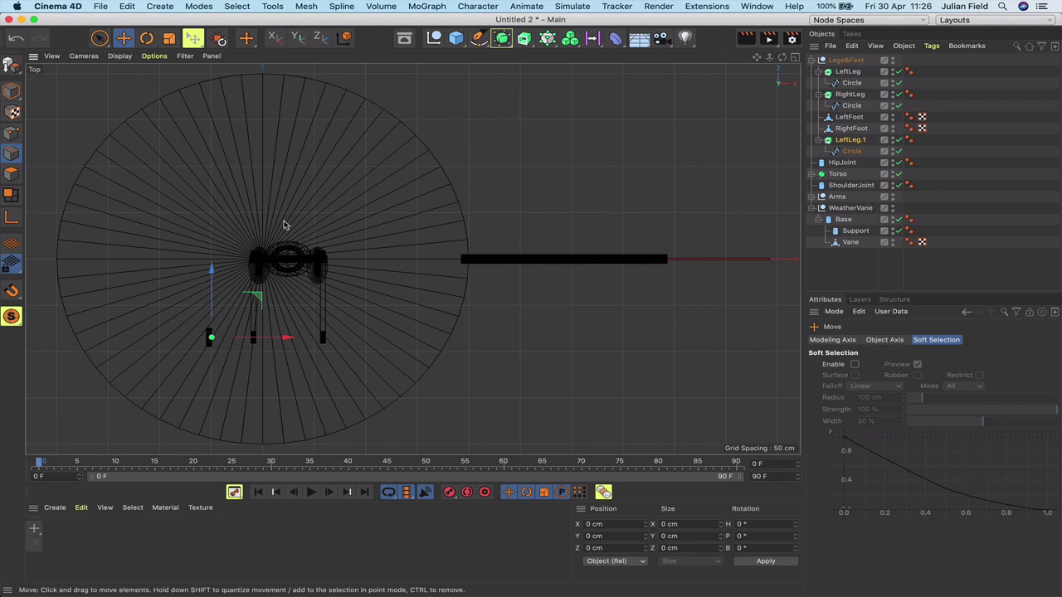
# In the right view, select the upper points and hole of the leg copy's Circle spline and raise them to arm height.
pyautogui.press('F3')
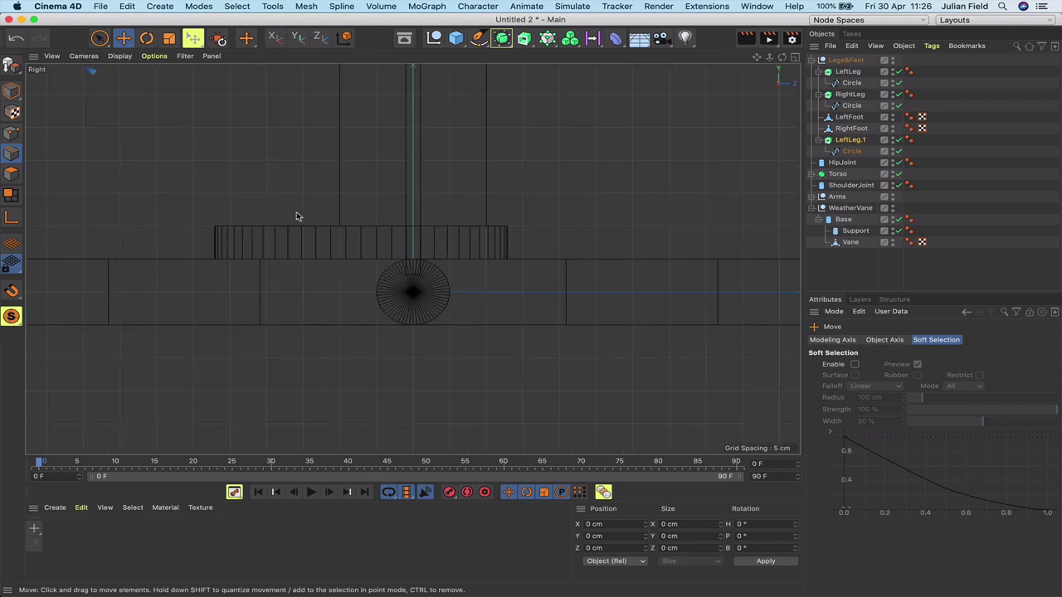
pyautogui.press('h')
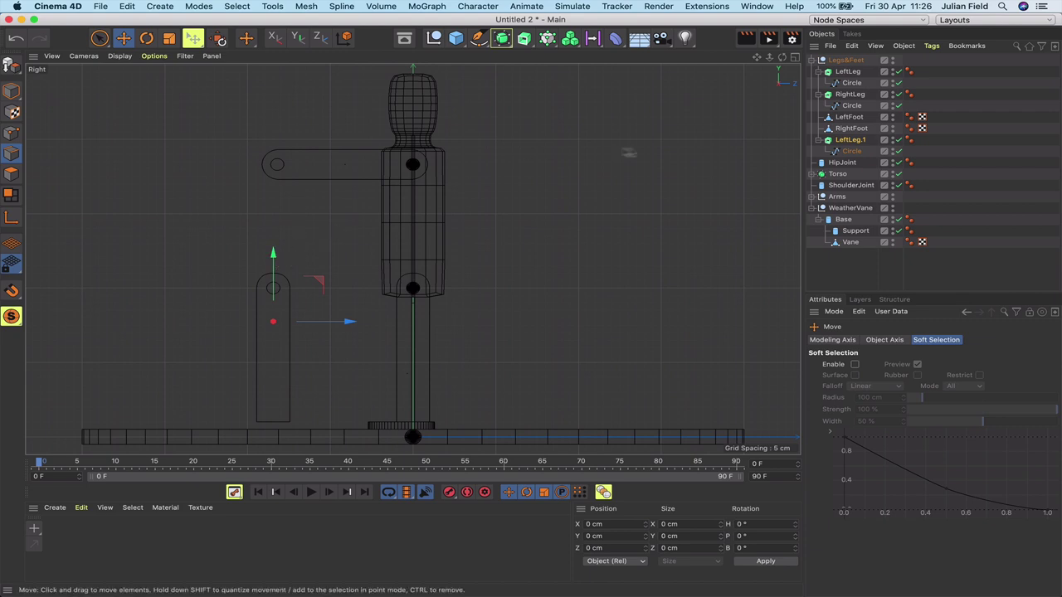
pyautogui.click(850, 151)
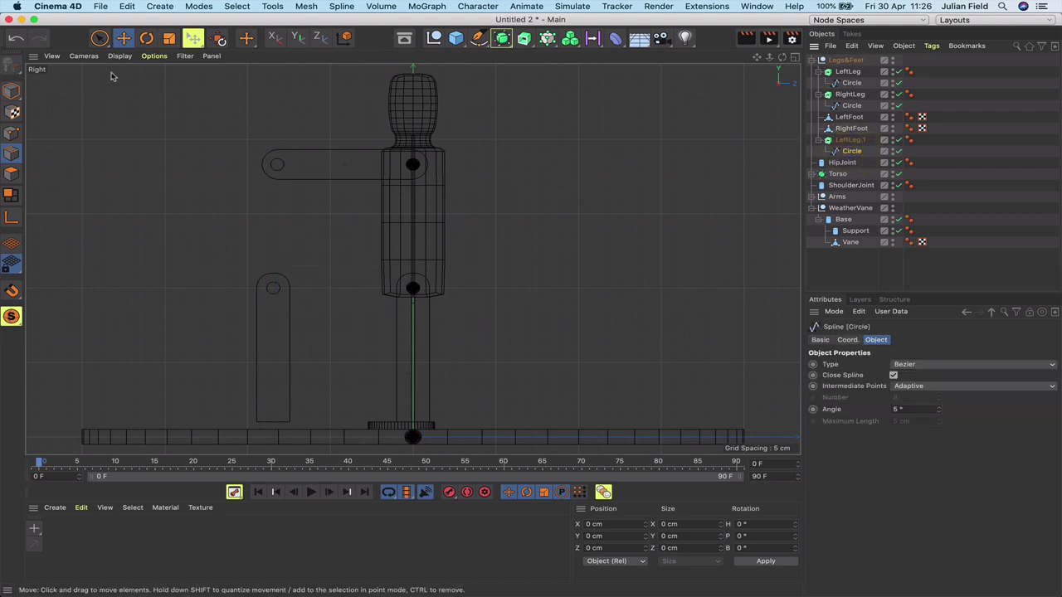
pyautogui.click(99, 38)
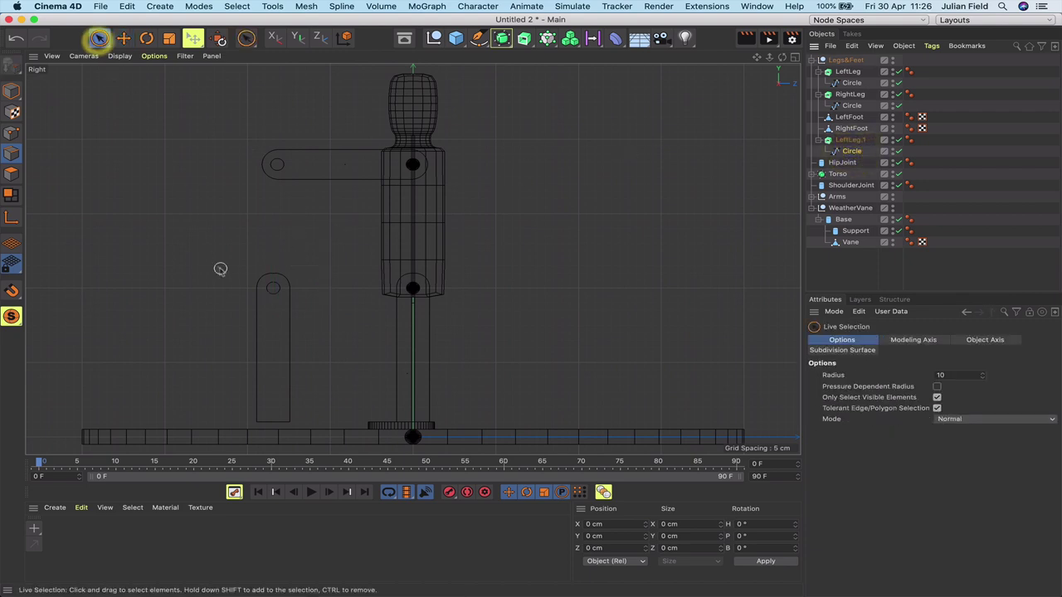
pyautogui.click(13, 133)
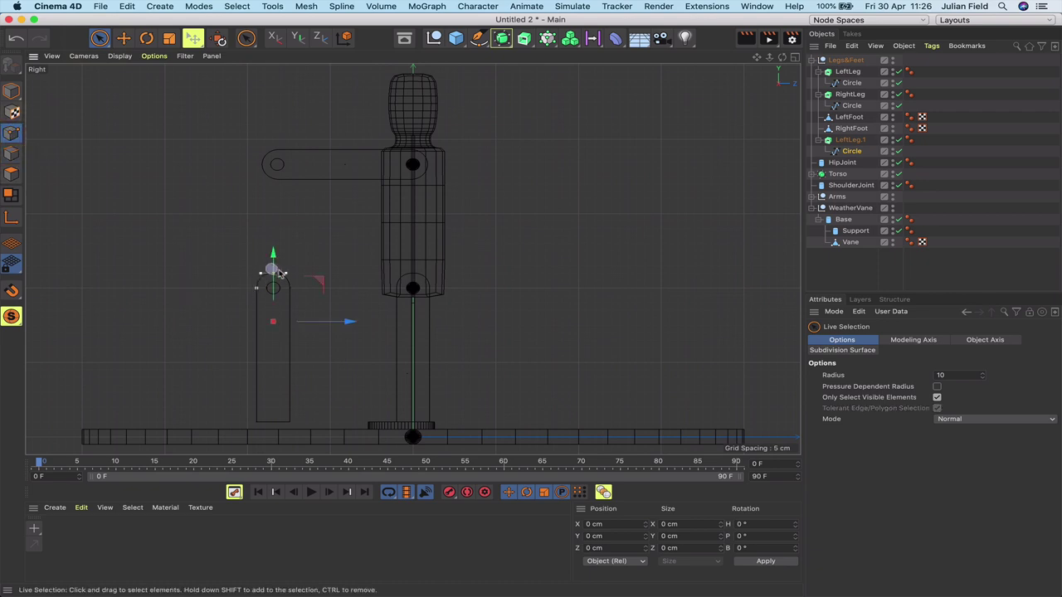
pyautogui.moveTo(290, 296)
pyautogui.mouseDown()
pyautogui.moveTo(268, 295)
pyautogui.moveTo(286, 279)
pyautogui.mouseUp()
pyautogui.click(256, 285)
pyautogui.moveTo(273, 218); pyautogui.dragTo(272, 94)
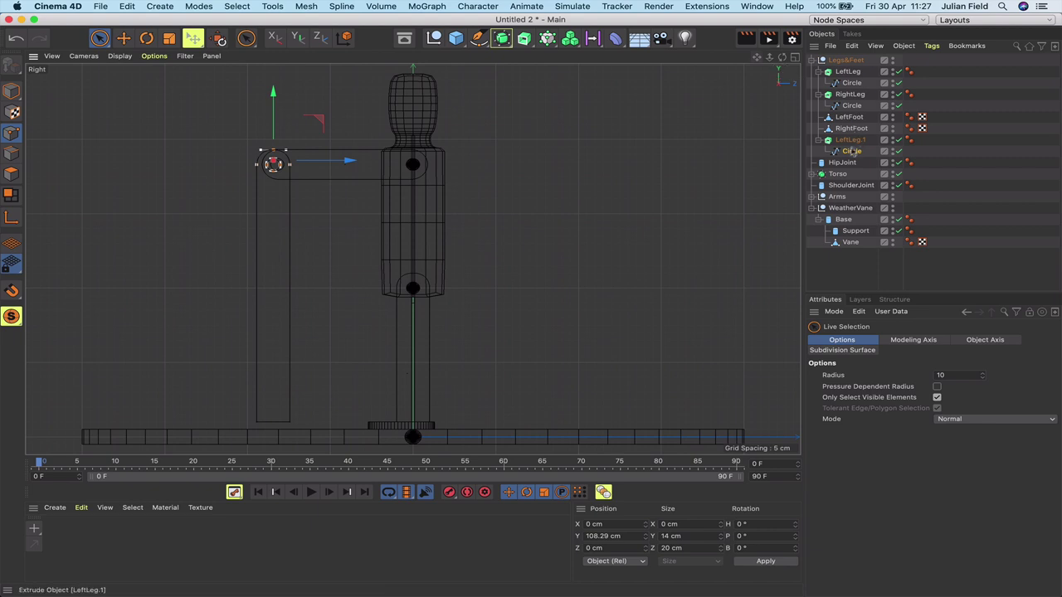
# Move the whole LeftLeg.1 object so its hole lines up precisely with the hole at the end of the arm.
pyautogui.click(851, 140)
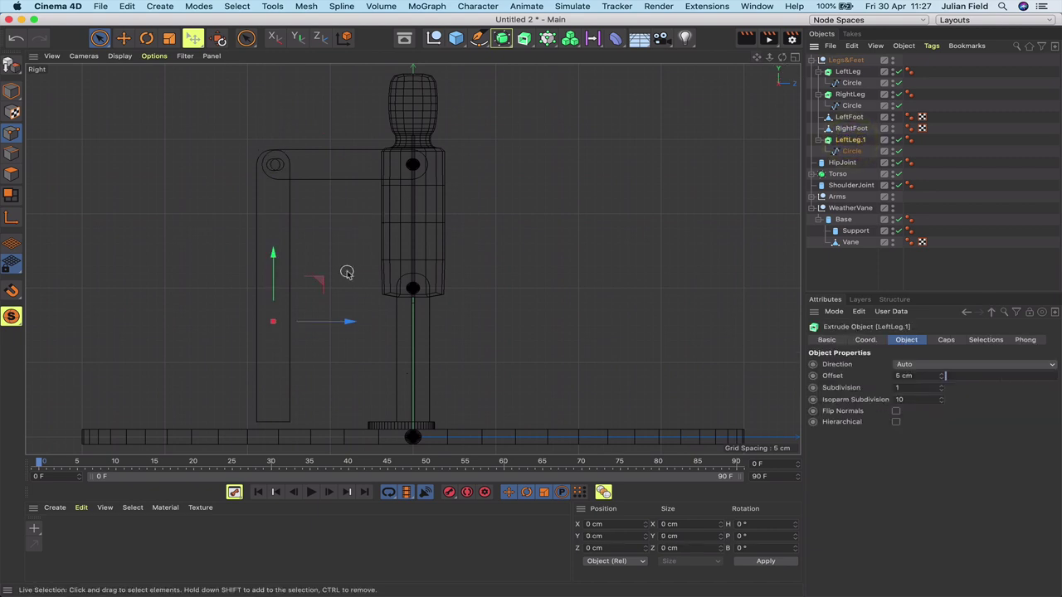
pyautogui.moveTo(347, 326); pyautogui.dragTo(351, 325)
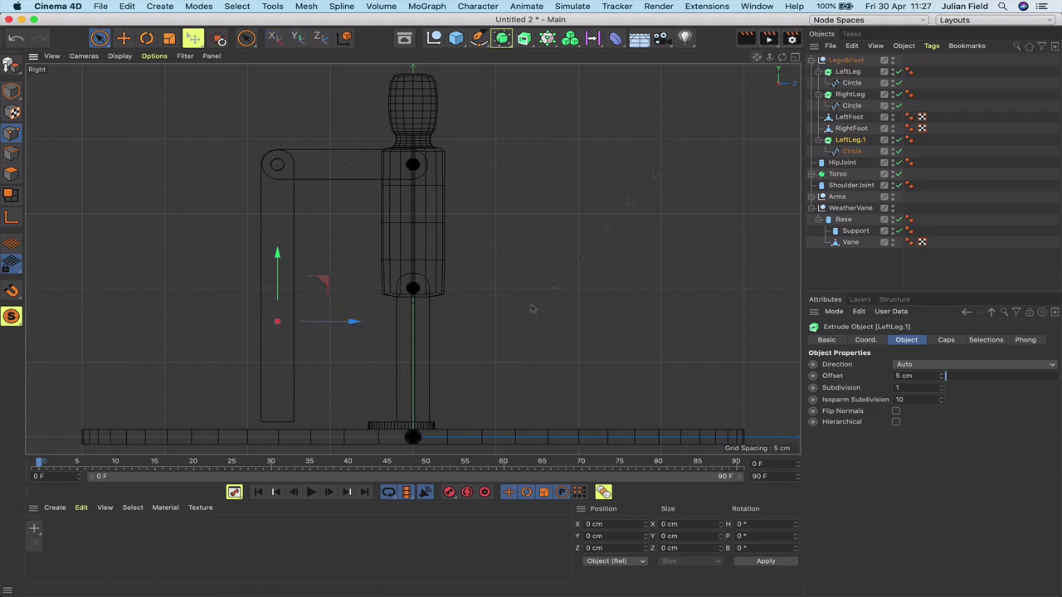
pyautogui.moveTo(756, 59); pyautogui.dragTo(808, 62)
pyautogui.scroll(5, 412, 259)
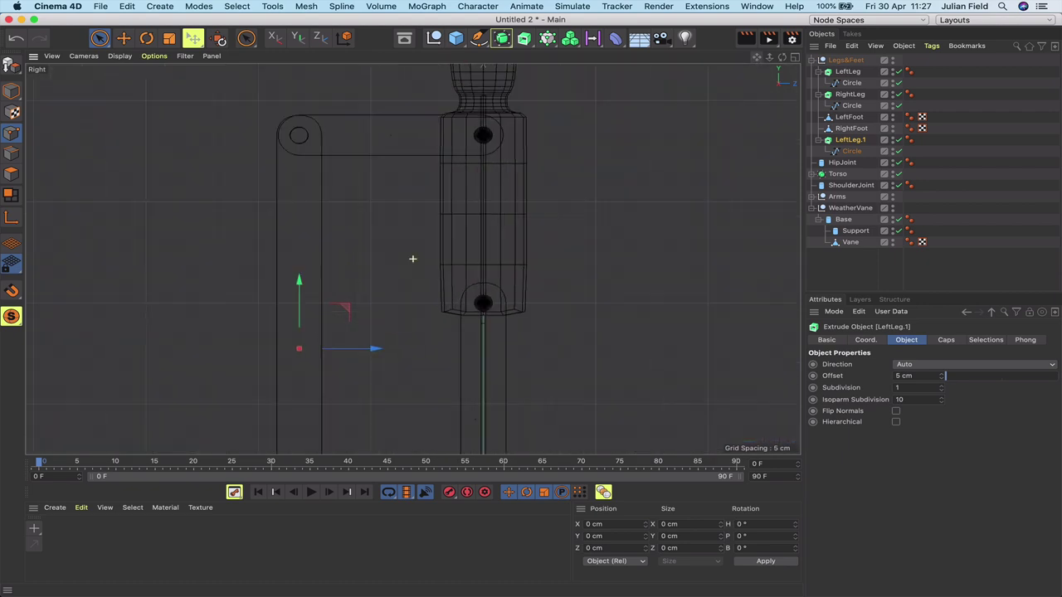
pyautogui.moveTo(756, 60); pyautogui.dragTo(796, 179)
pyautogui.moveTo(755, 60); pyautogui.dragTo(853, 59, button='right')
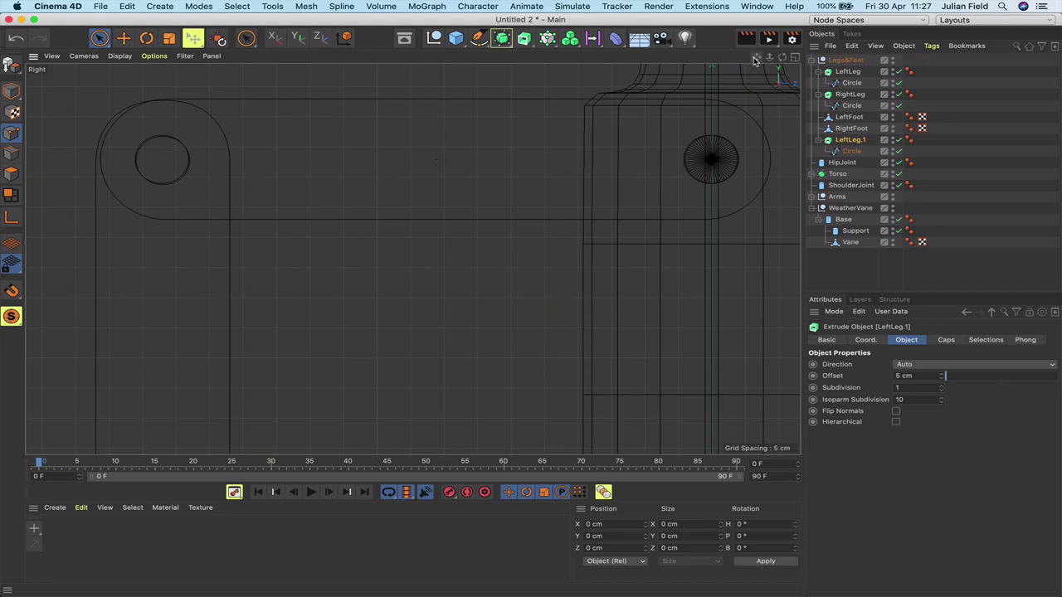
pyautogui.moveTo(755, 60); pyautogui.dragTo(874, 141)
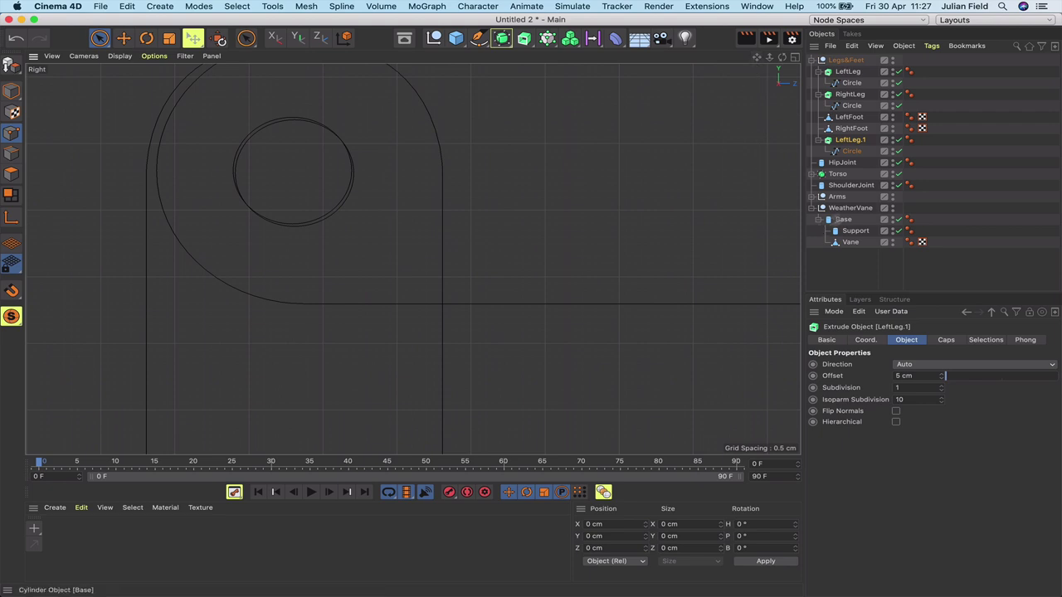
pyautogui.click(853, 142)
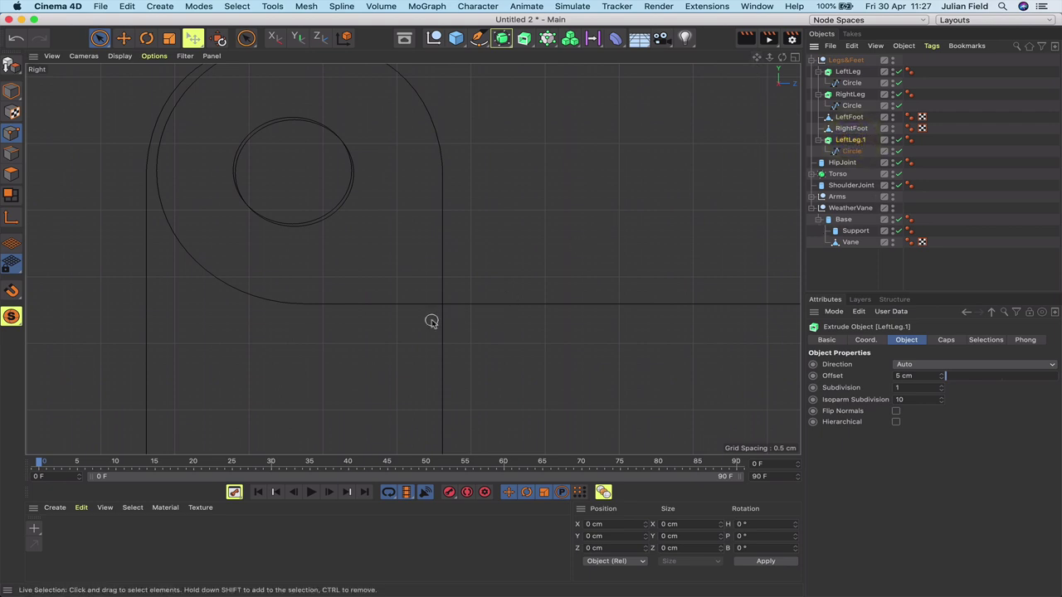
pyautogui.click(123, 38)
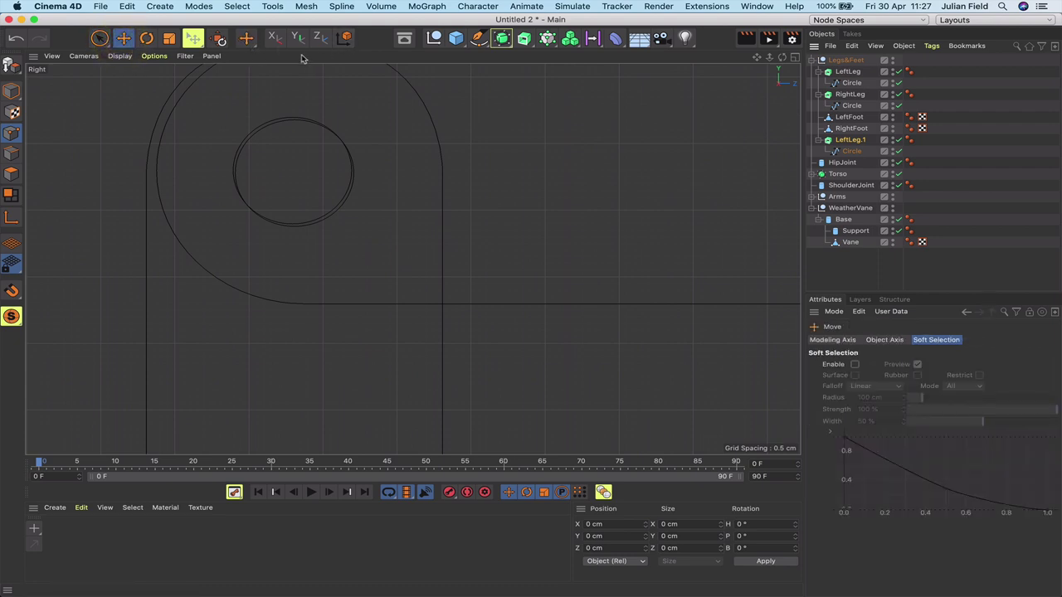
pyautogui.moveTo(349, 119); pyautogui.dragTo(348, 112)
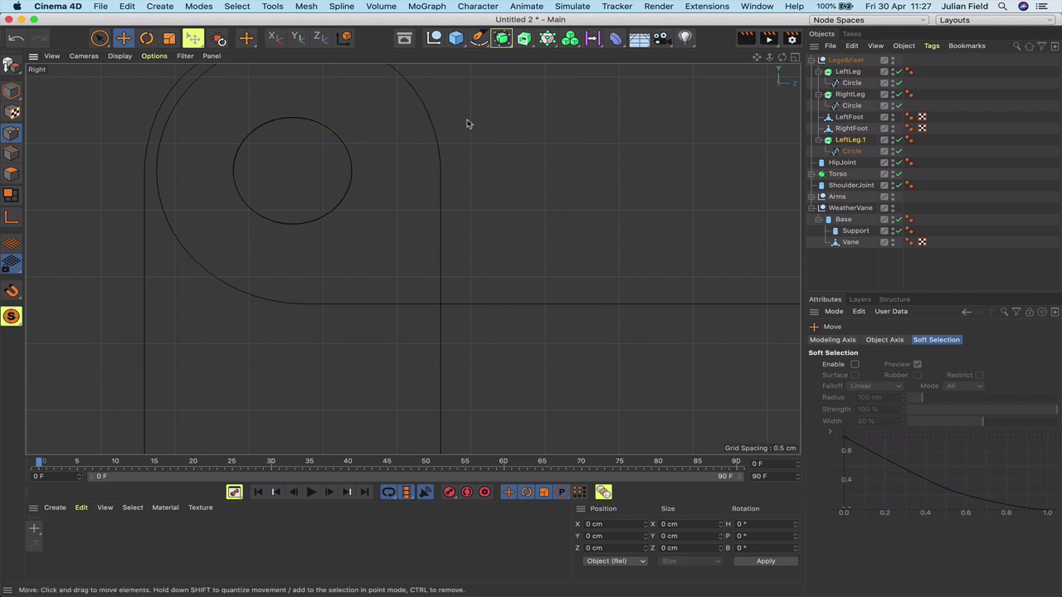
# Move LeftLeg.1 out of Legs&Feet to the top of the object hierarchy and rename it RearSupport.
pyautogui.press('F1')
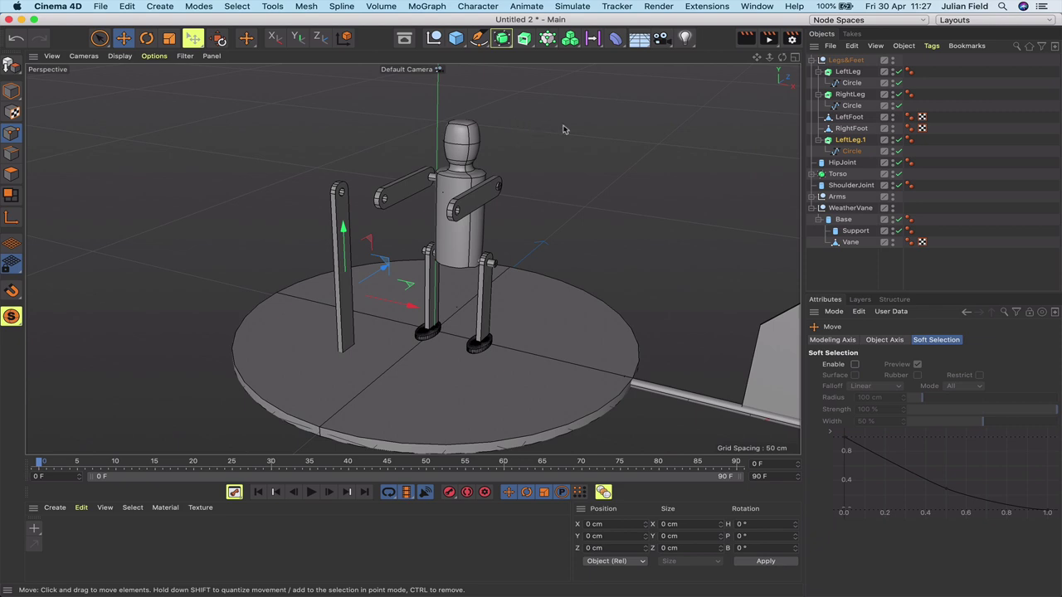
pyautogui.moveTo(783, 57)
pyautogui.mouseDown()
pyautogui.moveTo(834, 55)
pyautogui.moveTo(795, 62)
pyautogui.mouseUp()
pyautogui.keyDown('alt'); pyautogui.moveTo(412, 259); pyautogui.dragTo(377, 261); pyautogui.keyUp('alt')
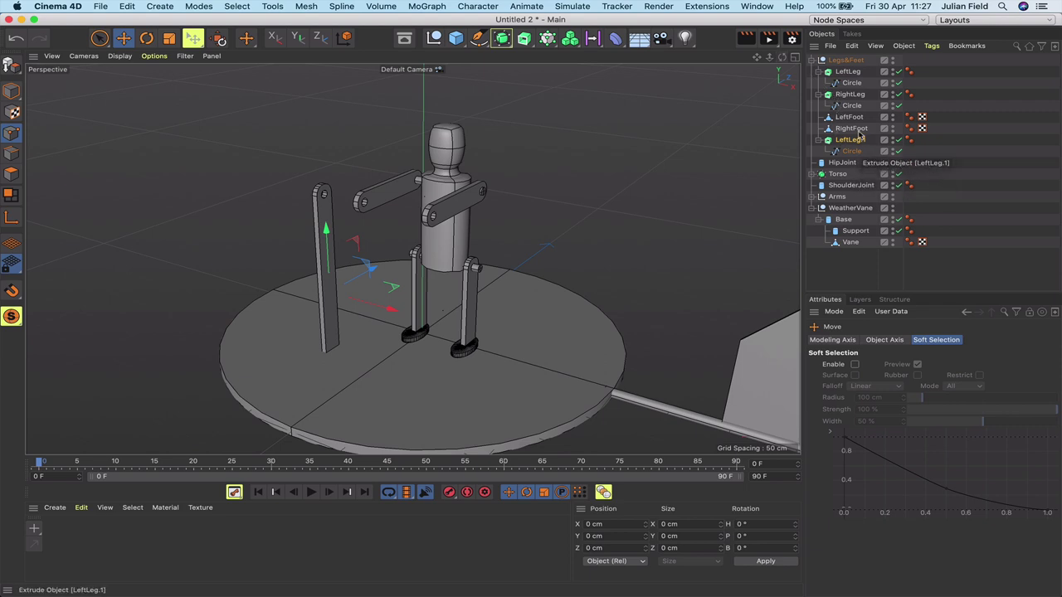
pyautogui.click(814, 61)
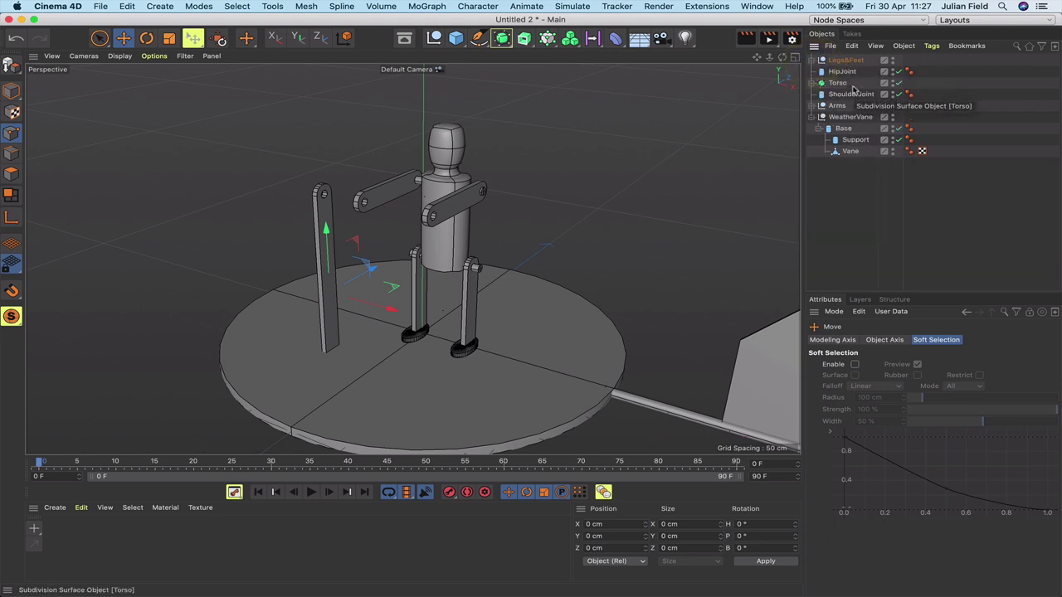
pyautogui.click(814, 61)
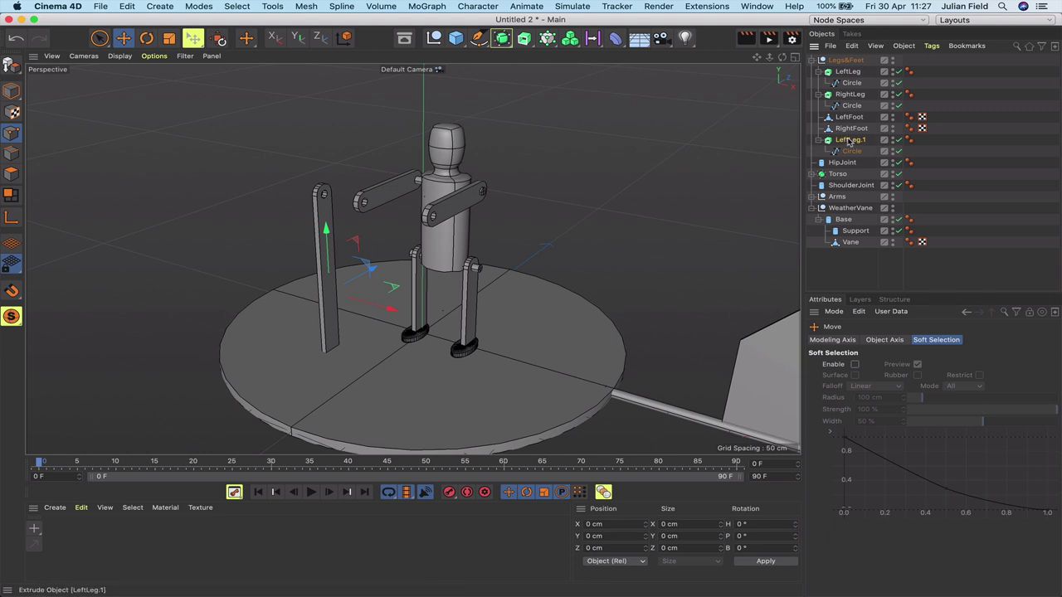
pyautogui.moveTo(850, 141); pyautogui.dragTo(845, 61)
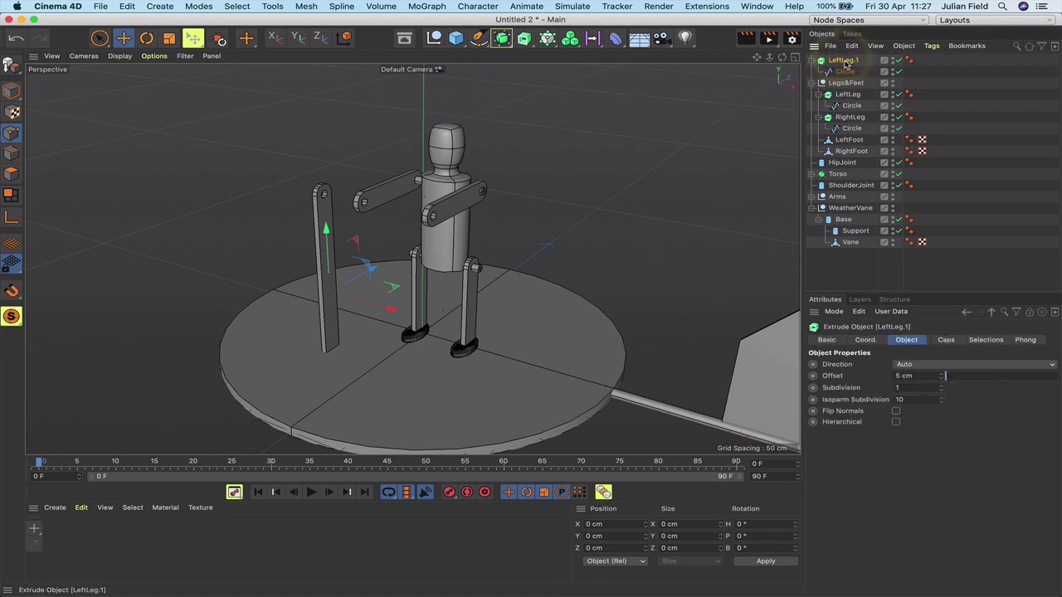
pyautogui.doubleClick(844, 62)
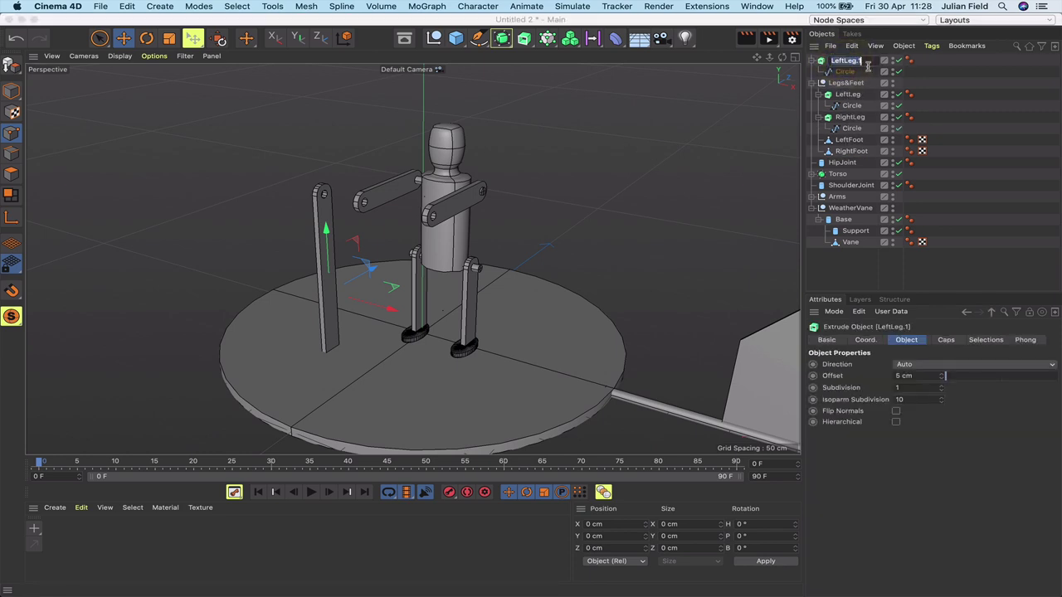
pyautogui.write('RearSupport')
pyautogui.press('Return')
# Collapse RearSupport, duplicate it, and move the copy along X away from the figure.
pyautogui.click(812, 61)
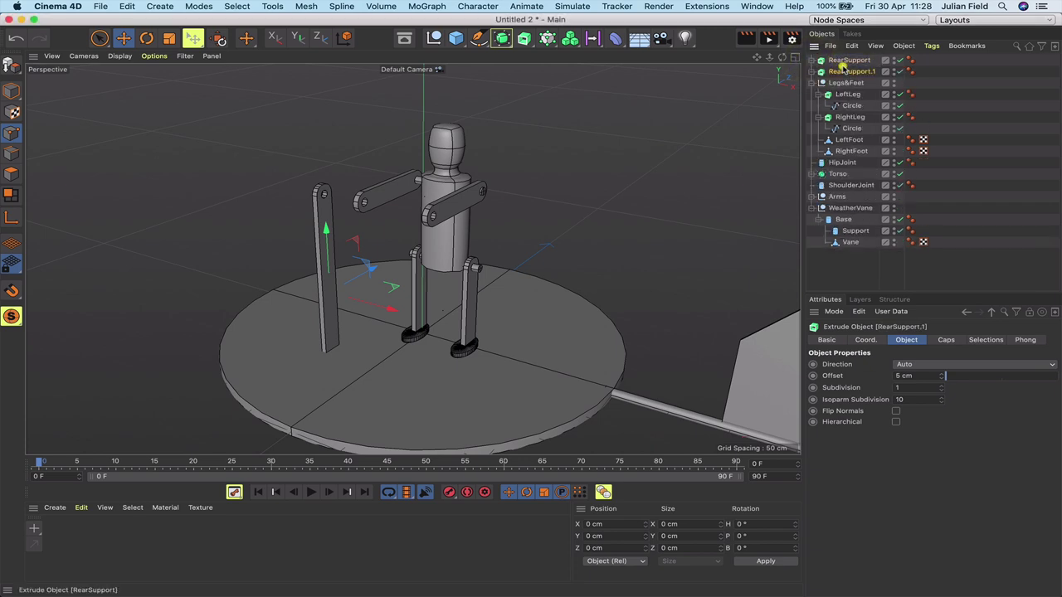
pyautogui.keyDown('ctrl'); pyautogui.moveTo(846, 66); pyautogui.dragTo(844, 75); pyautogui.keyUp('ctrl')
pyautogui.moveTo(396, 310); pyautogui.dragTo(305, 289)
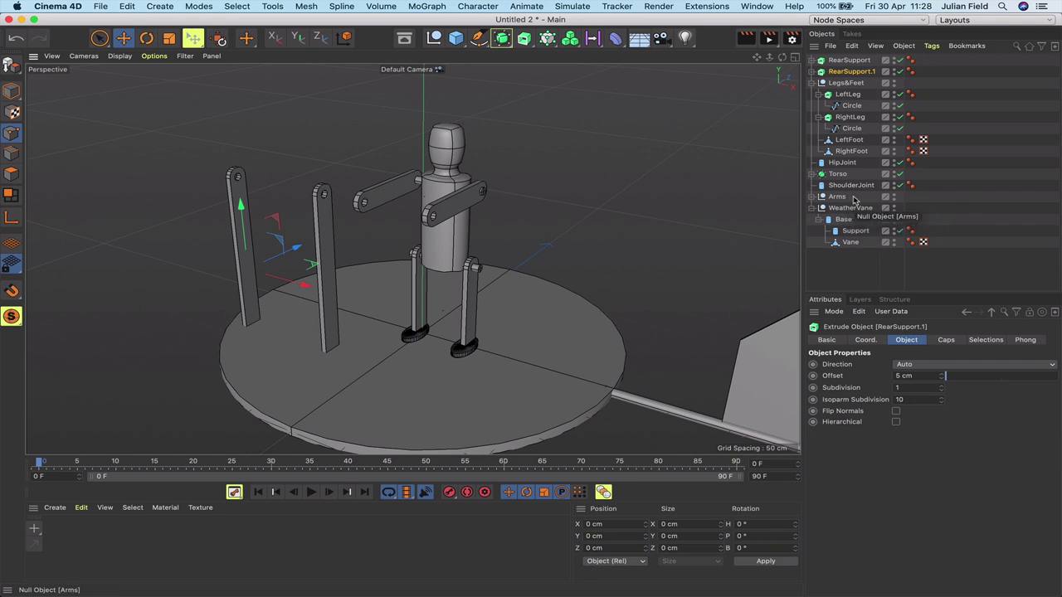
# Select the figure's objects from Legs&Feet through Arms and move them in Model mode to about X 89 cm, Z 52 cm.
pyautogui.moveTo(855, 197); pyautogui.dragTo(822, 81)
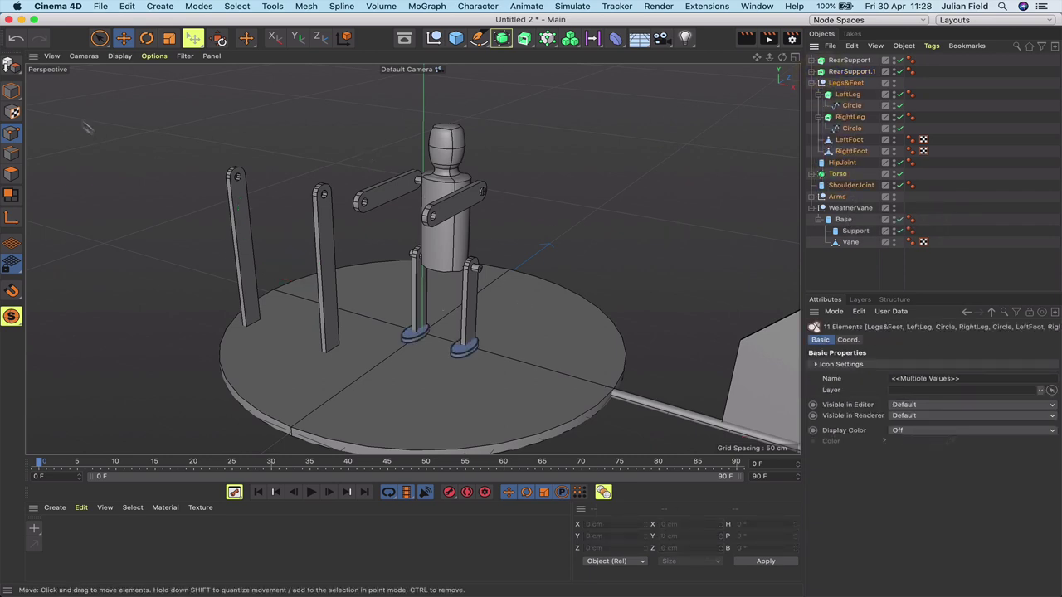
pyautogui.click(12, 91)
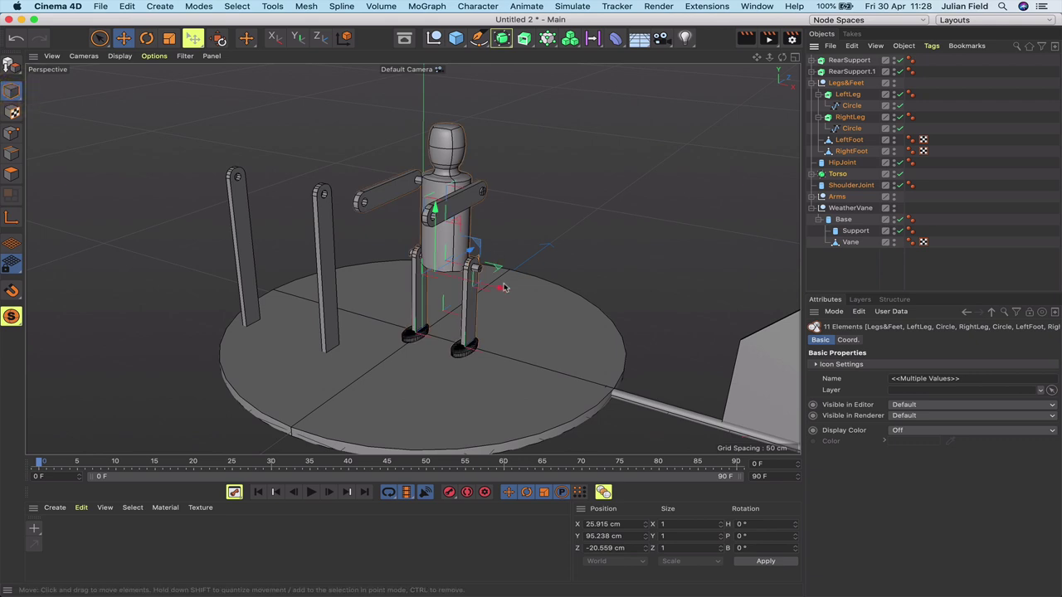
pyautogui.moveTo(504, 288); pyautogui.dragTo(563, 302)
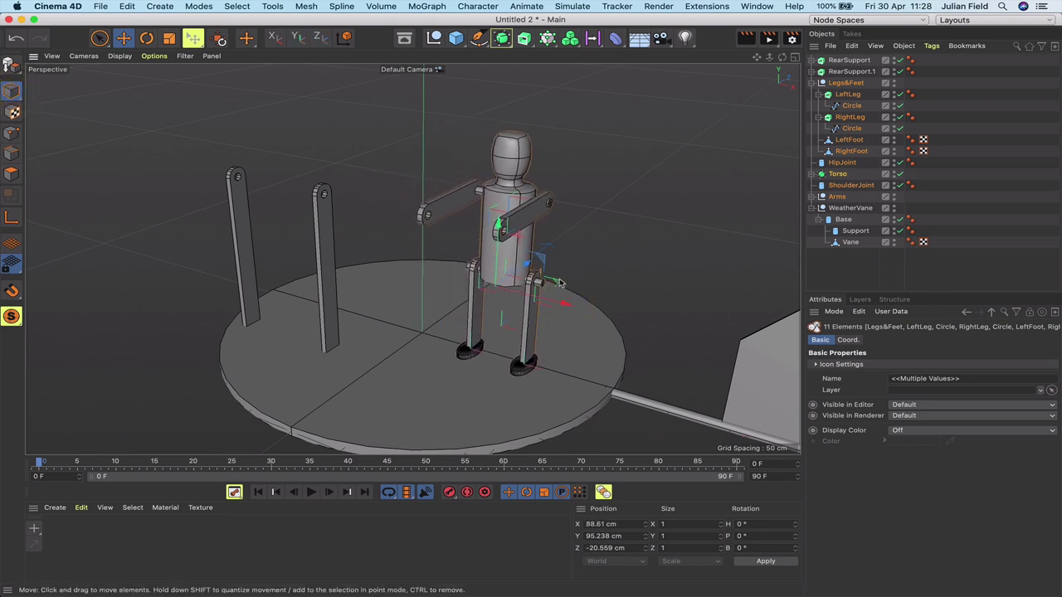
pyautogui.moveTo(527, 264); pyautogui.dragTo(561, 240)
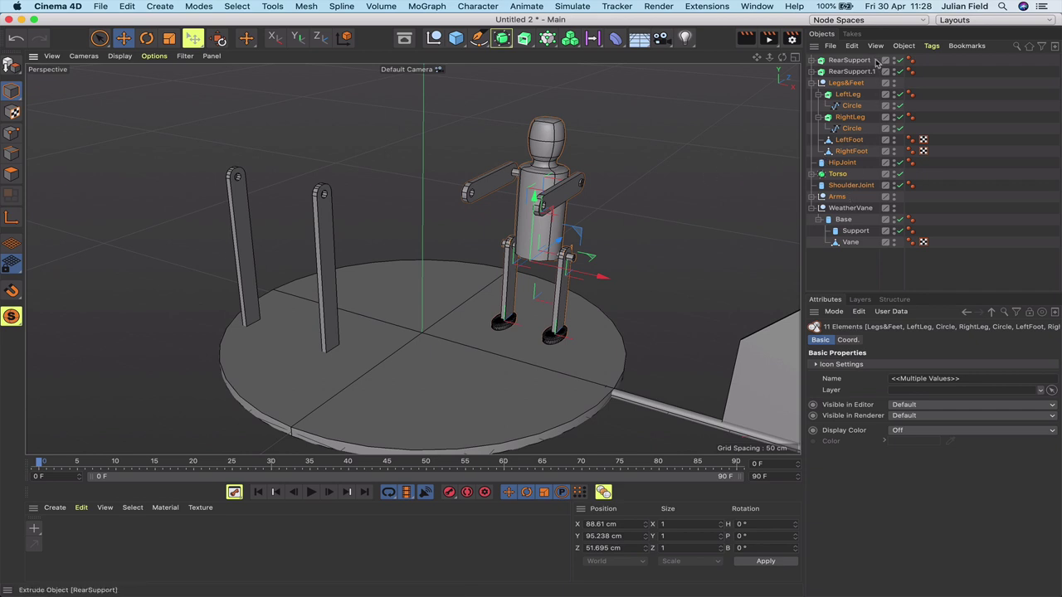
# Select both rear supports and move them along Z onto the base's centre line, at about Z 0 cm.
pyautogui.moveTo(862, 72); pyautogui.dragTo(863, 74)
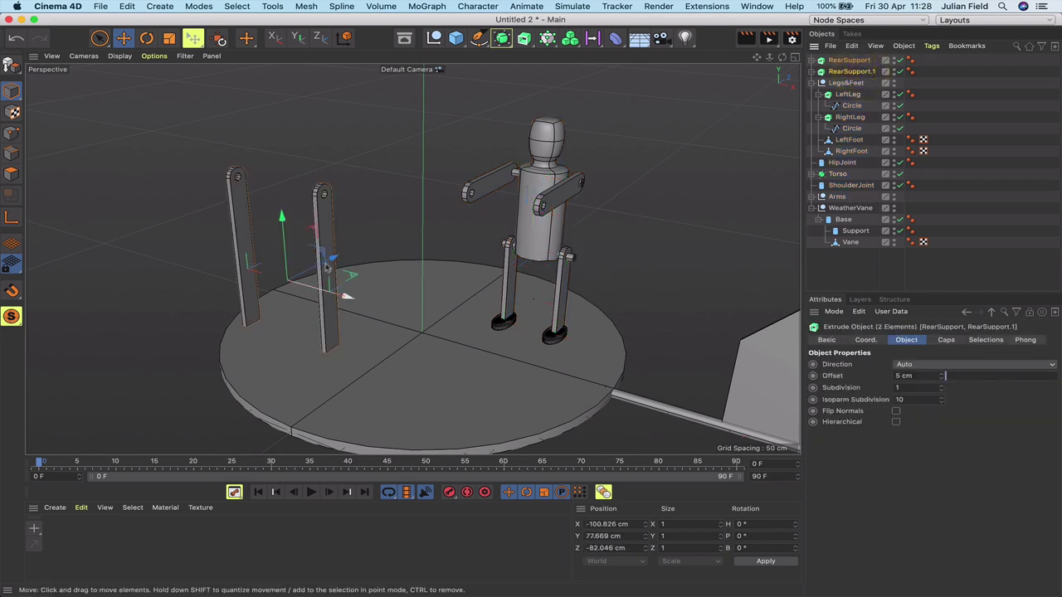
pyautogui.moveTo(333, 258); pyautogui.dragTo(375, 238)
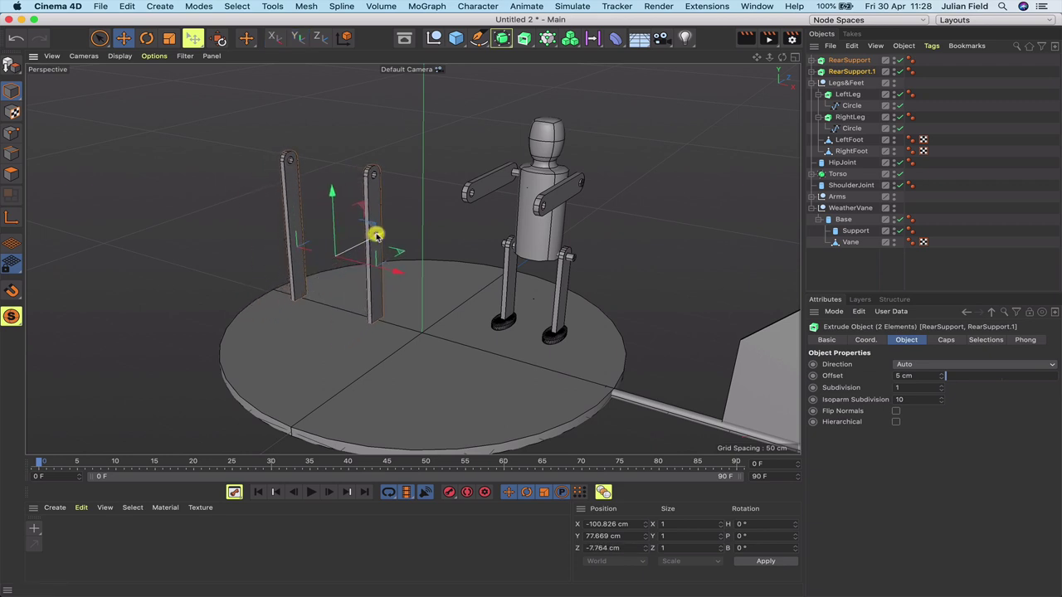
pyautogui.press('F2')
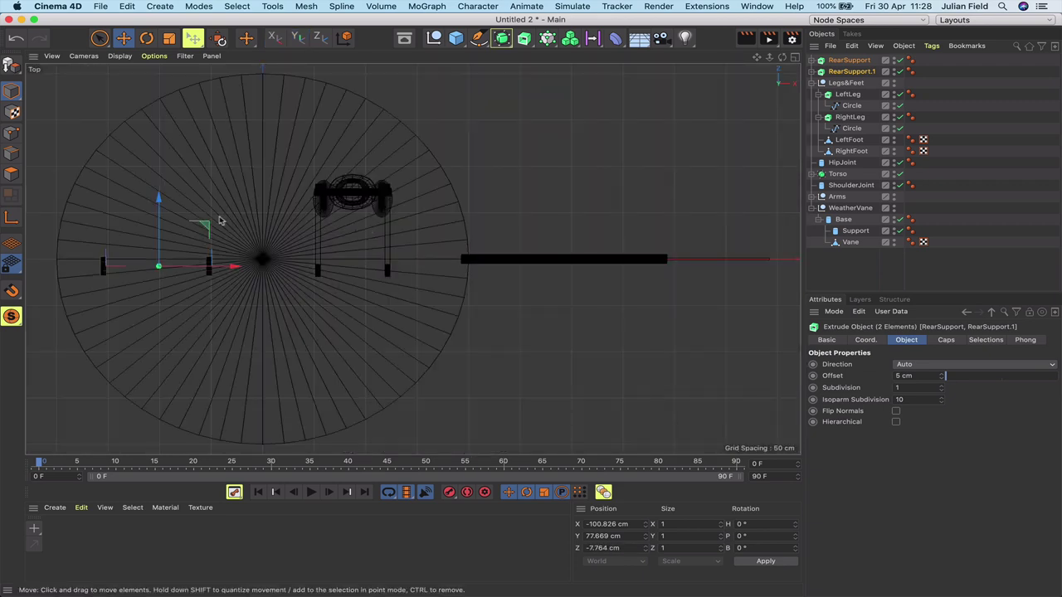
pyautogui.moveTo(160, 208); pyautogui.dragTo(160, 201)
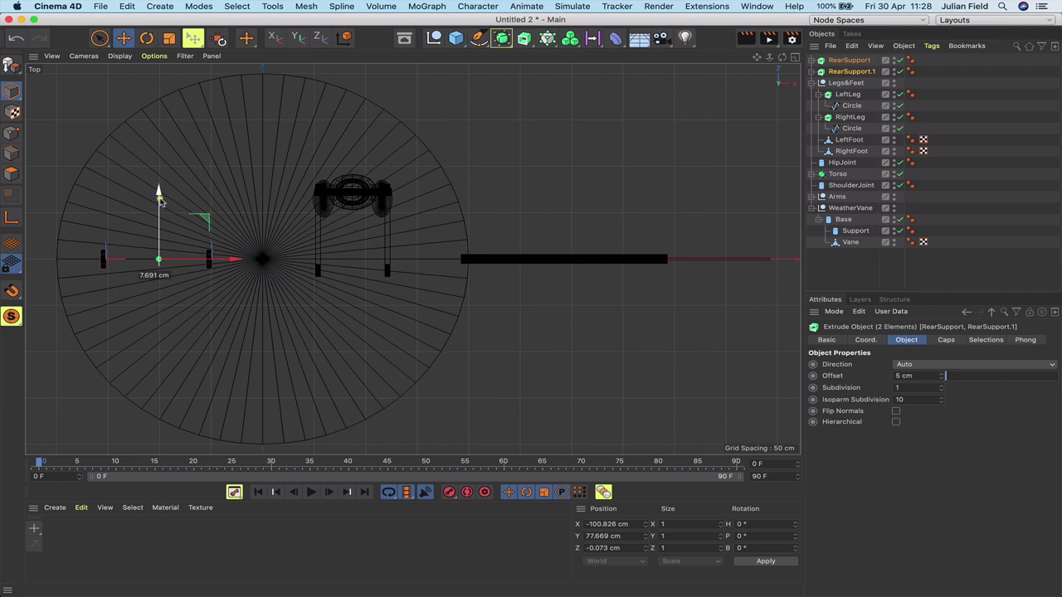
pyautogui.moveTo(160, 199); pyautogui.dragTo(160, 197)
pyautogui.press('F1')
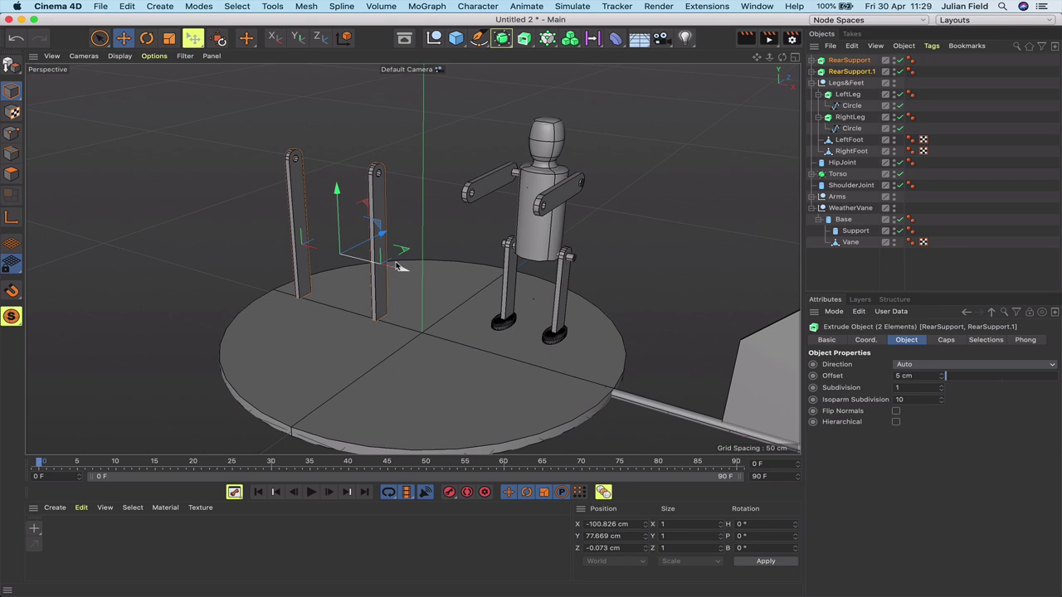
# Try lowering both rear supports to a Y position of 72.669 cm, and undo the change.
pyautogui.press('F3')
pyautogui.press('o')
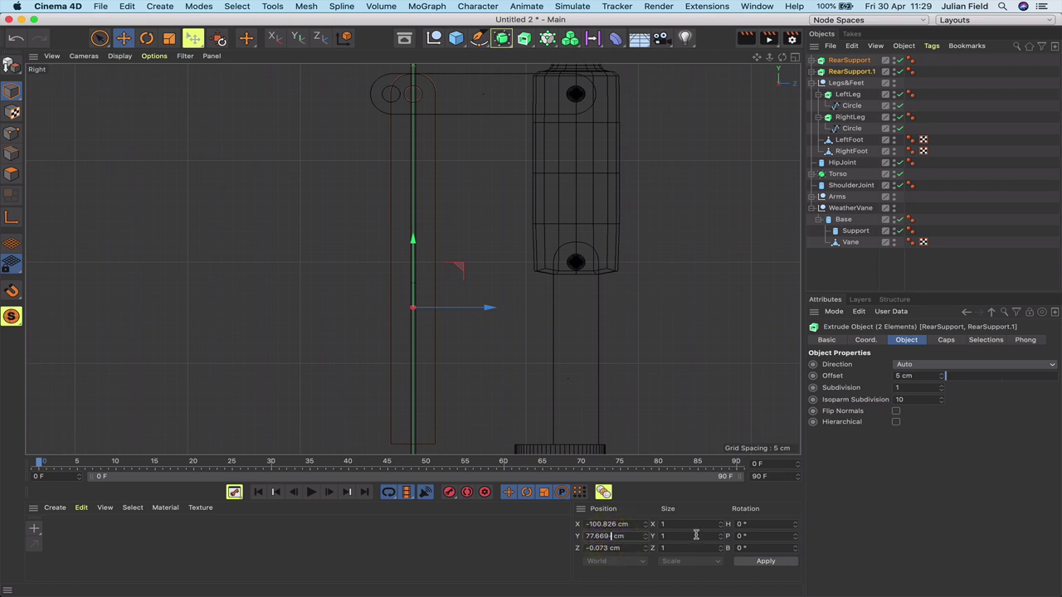
pyautogui.press('Return')
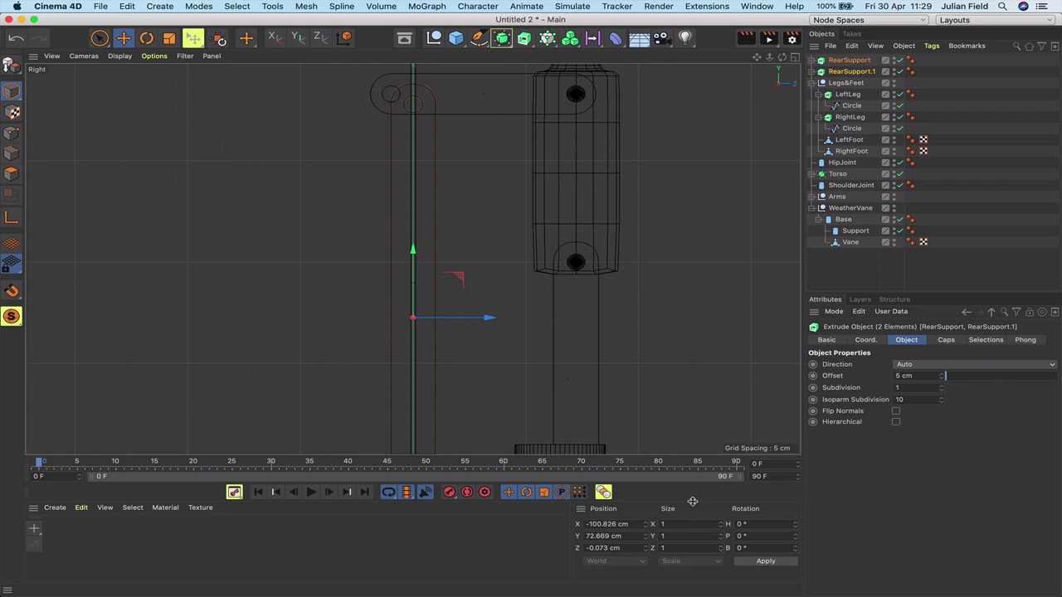
pyautogui.press('F1')
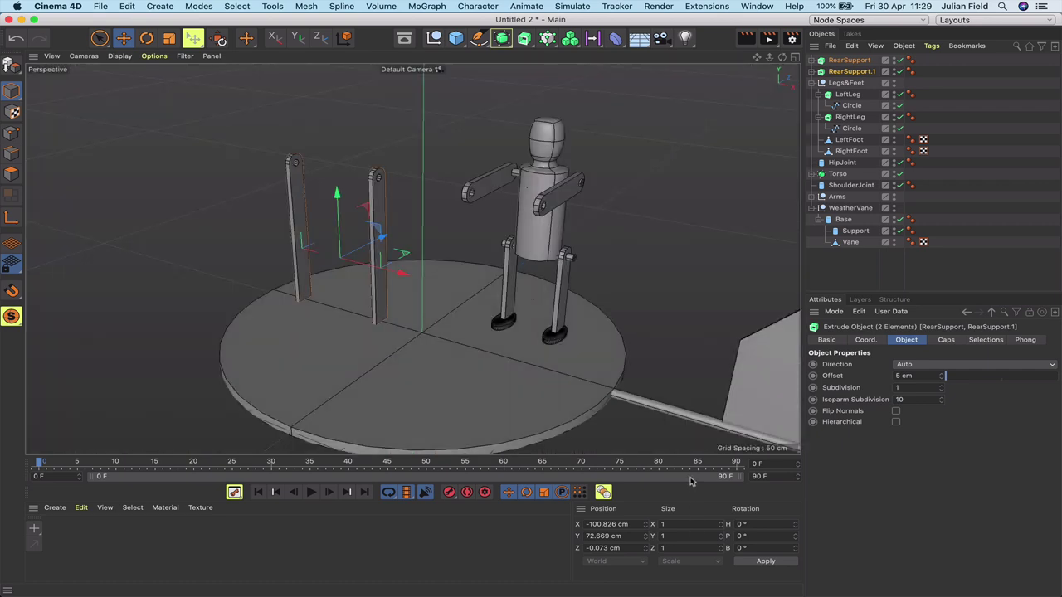
pyautogui.press('super+z')
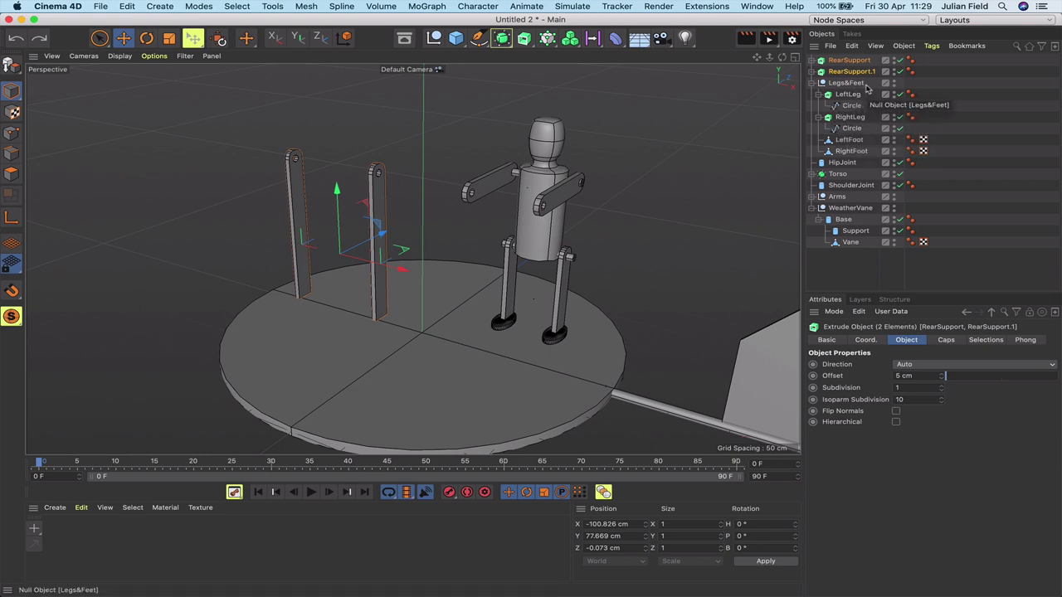
# Select the figure's objects from Legs&Feet through Arms and move them along Z to about 61.3 cm, lining the arm holes up with the rear supports' holes.
pyautogui.moveTo(867, 83); pyautogui.dragTo(821, 199)
pyautogui.press('F4')
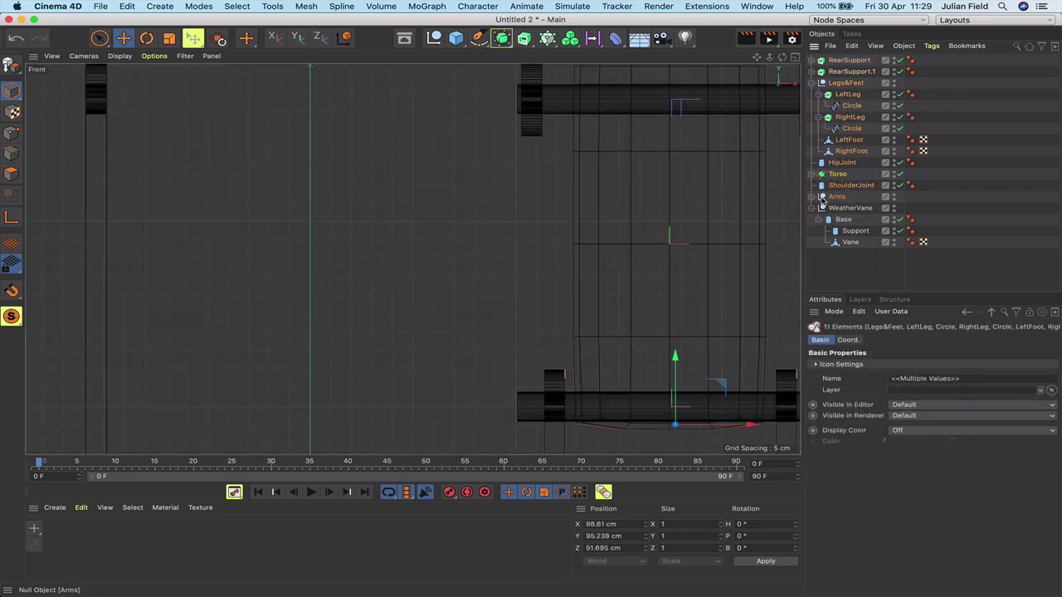
pyautogui.press('h')
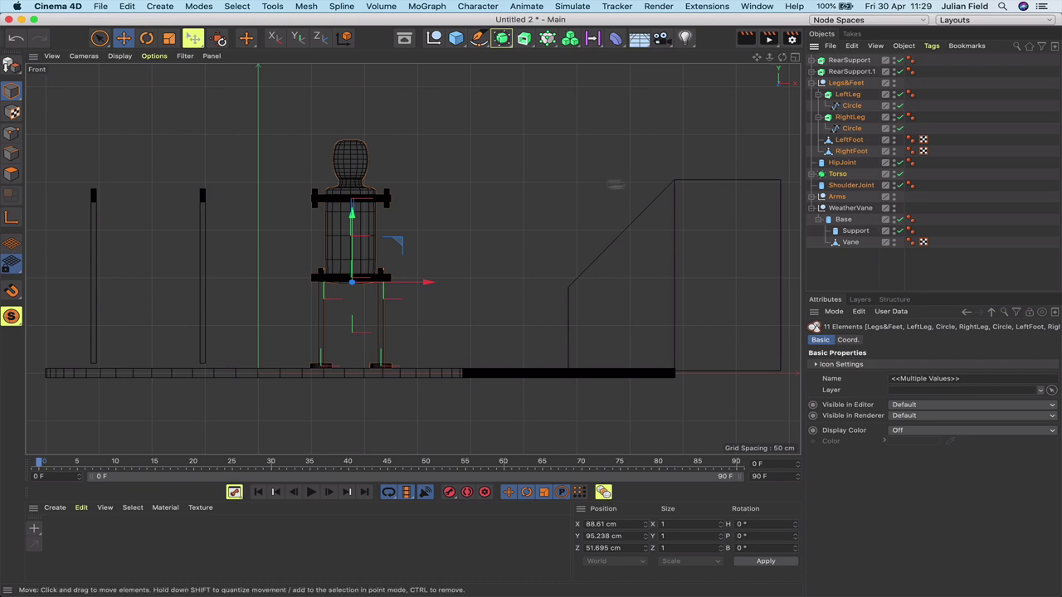
pyautogui.press('F3')
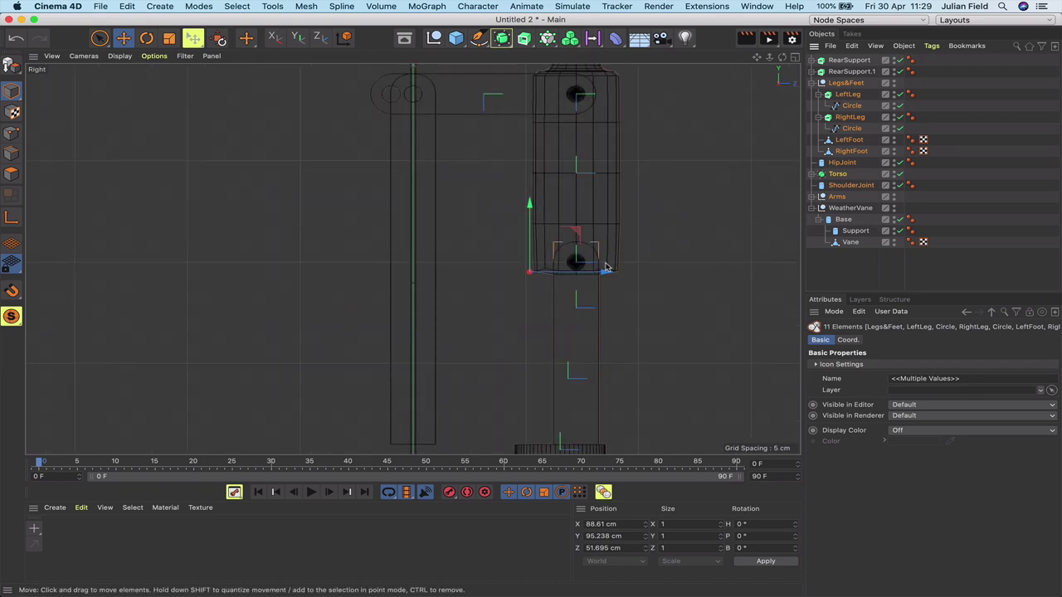
pyautogui.moveTo(605, 274); pyautogui.dragTo(624, 273)
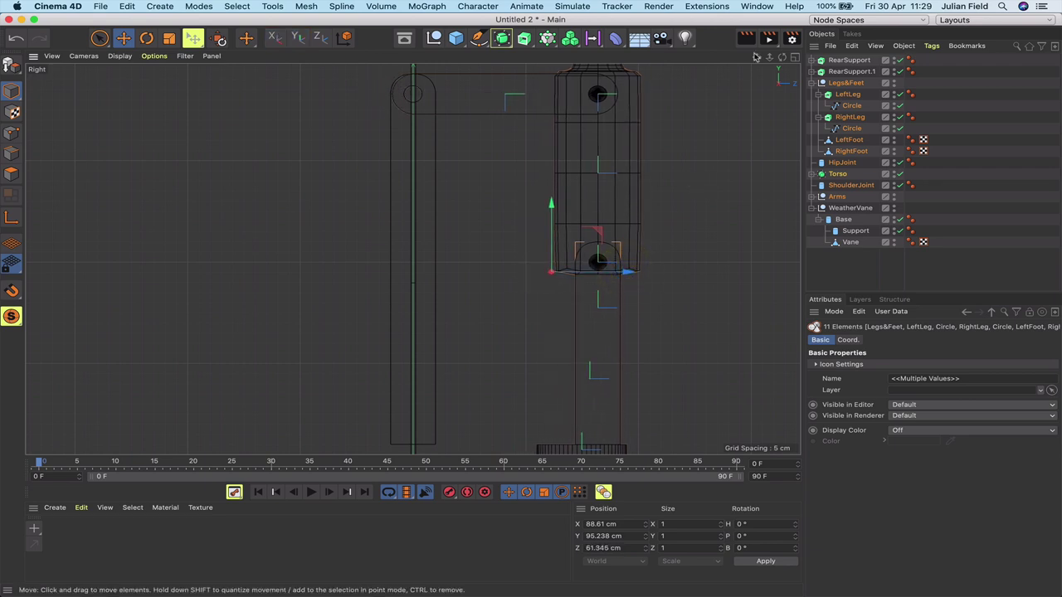
pyautogui.moveTo(770, 57); pyautogui.dragTo(725, 245)
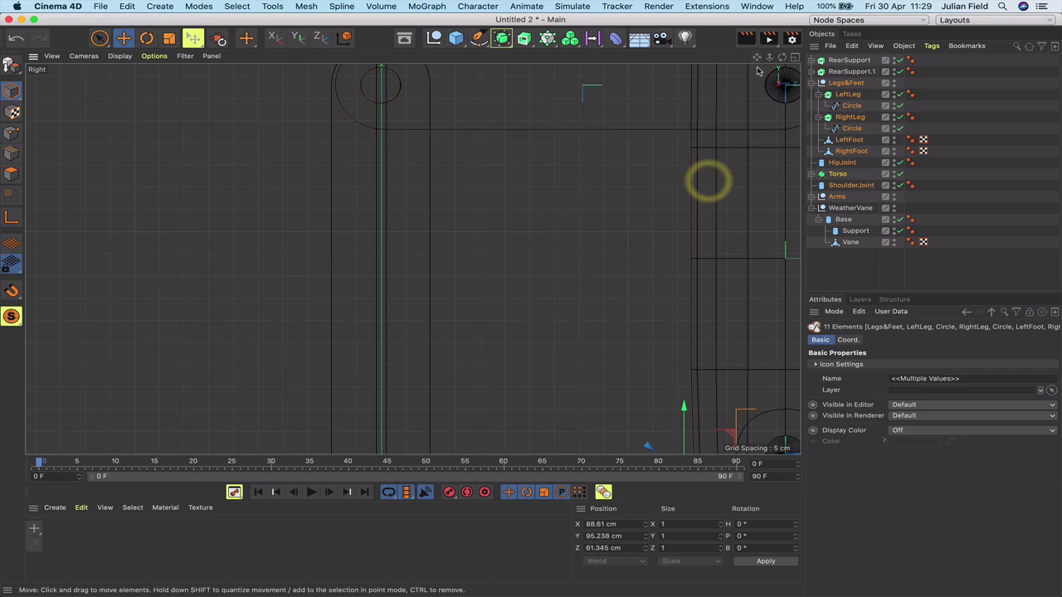
pyautogui.moveTo(757, 60); pyautogui.dragTo(690, 198)
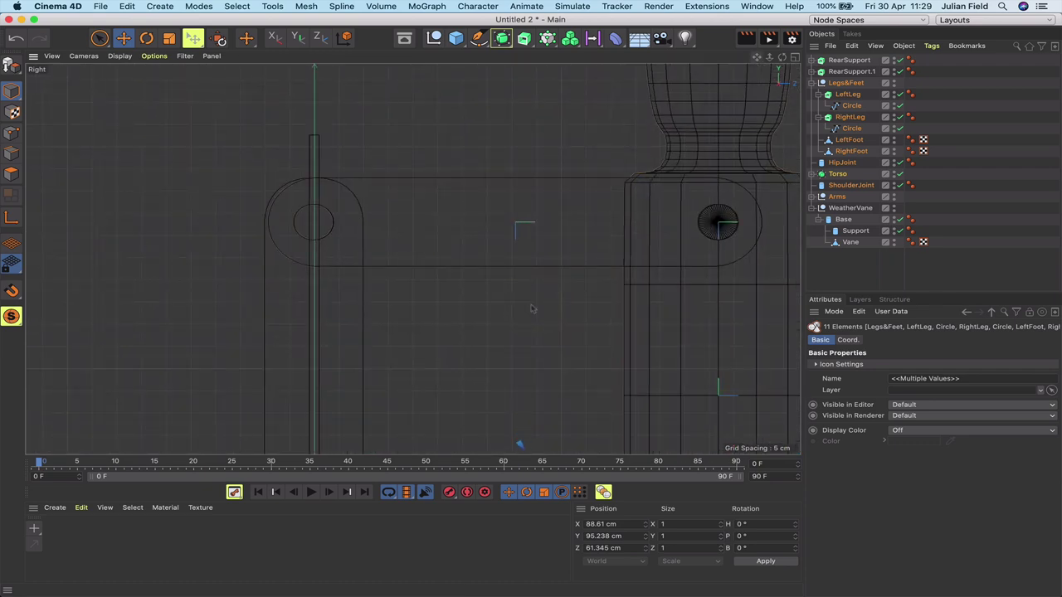
pyautogui.scroll(5, 534, 308)
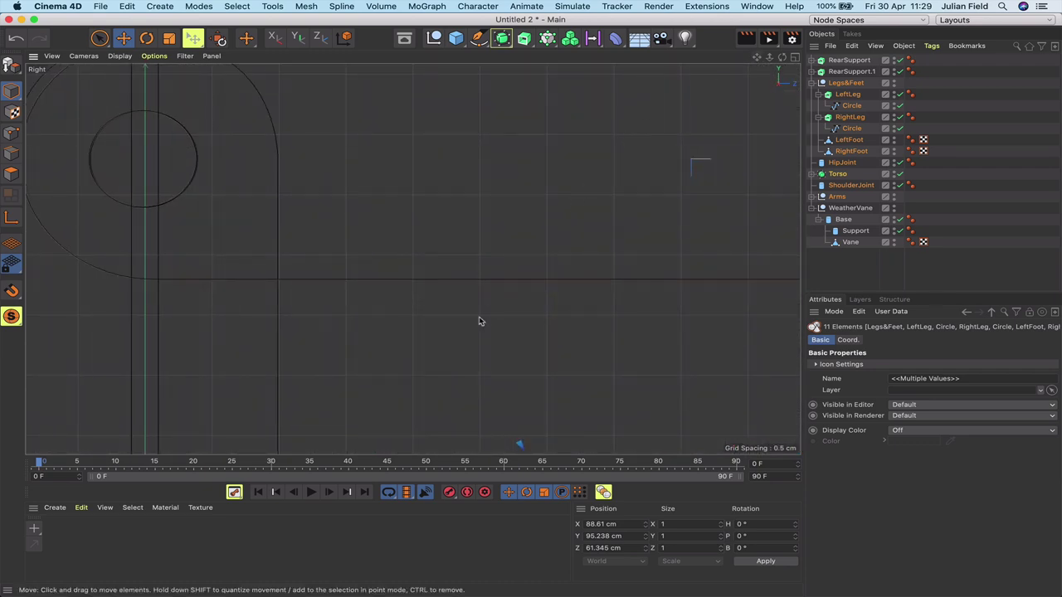
pyautogui.moveTo(477, 321); pyautogui.dragTo(479, 316)
pyautogui.click(606, 341)
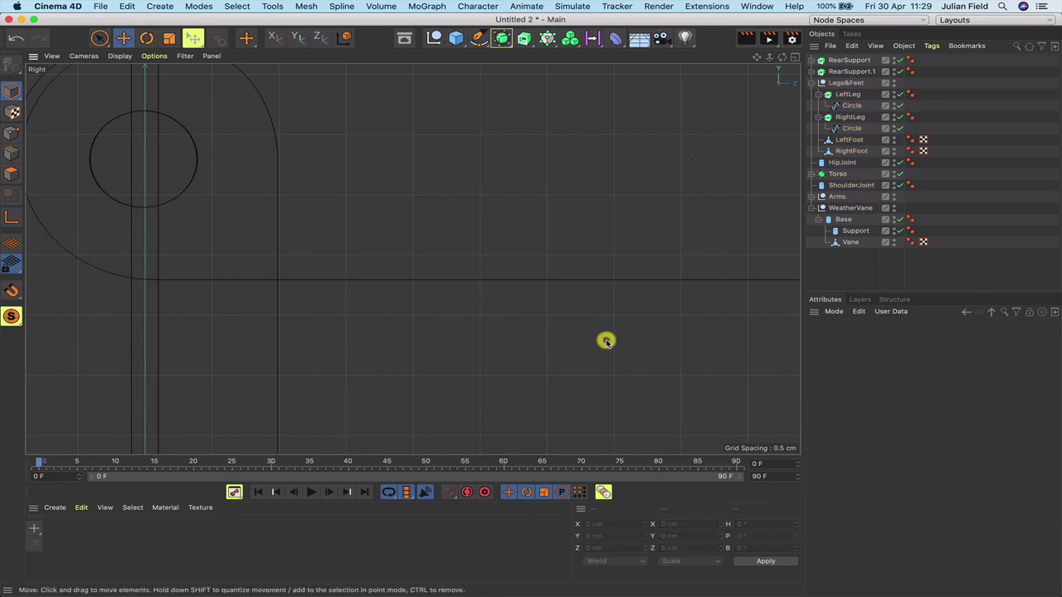
# Add a cube to the scene and set its Y size to 5 cm.
pyautogui.press('F1')
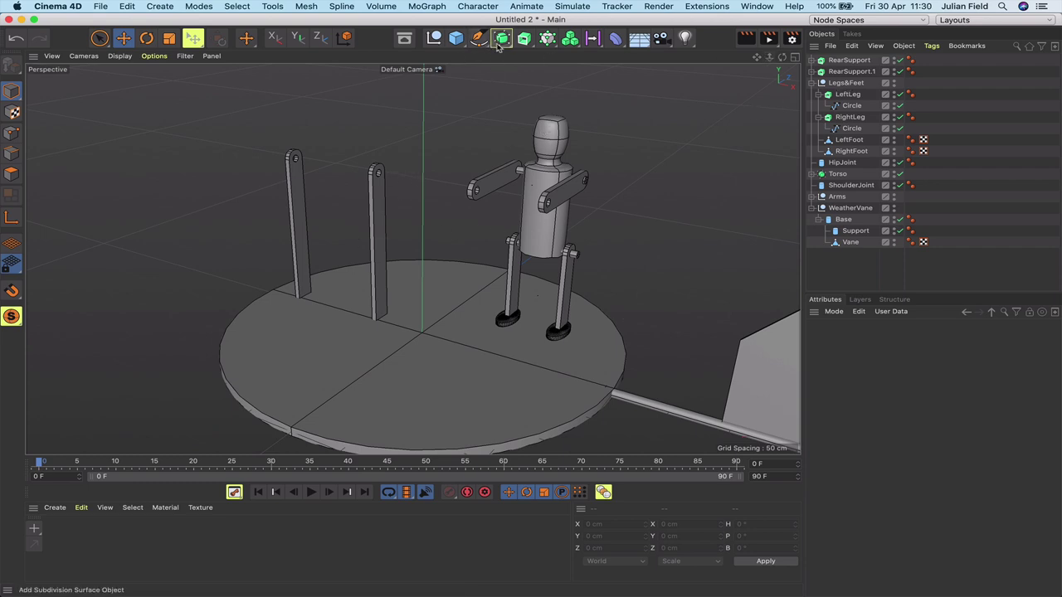
pyautogui.click(455, 38)
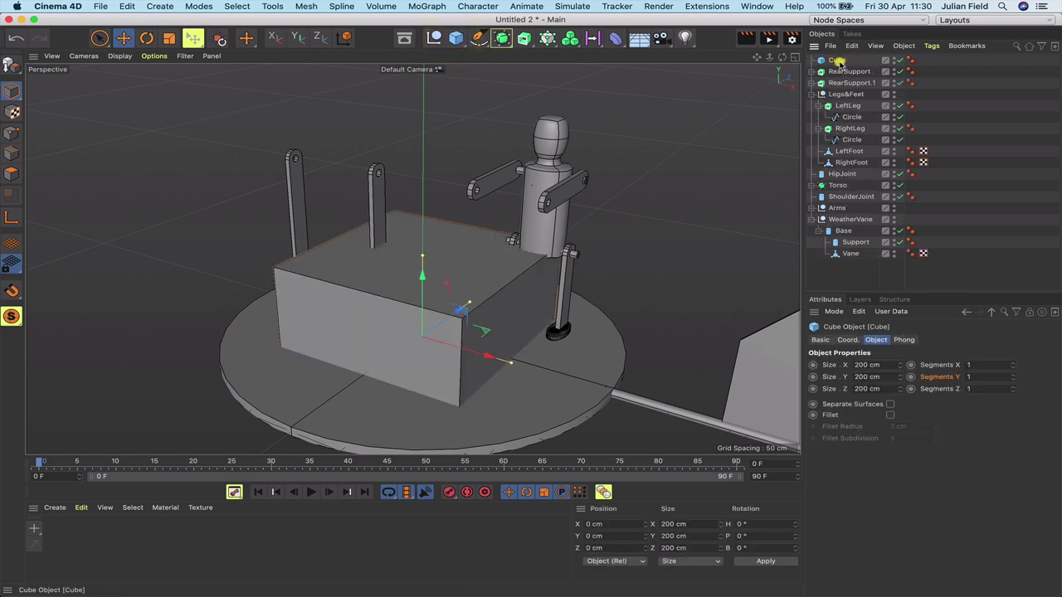
pyautogui.doubleClick(861, 377)
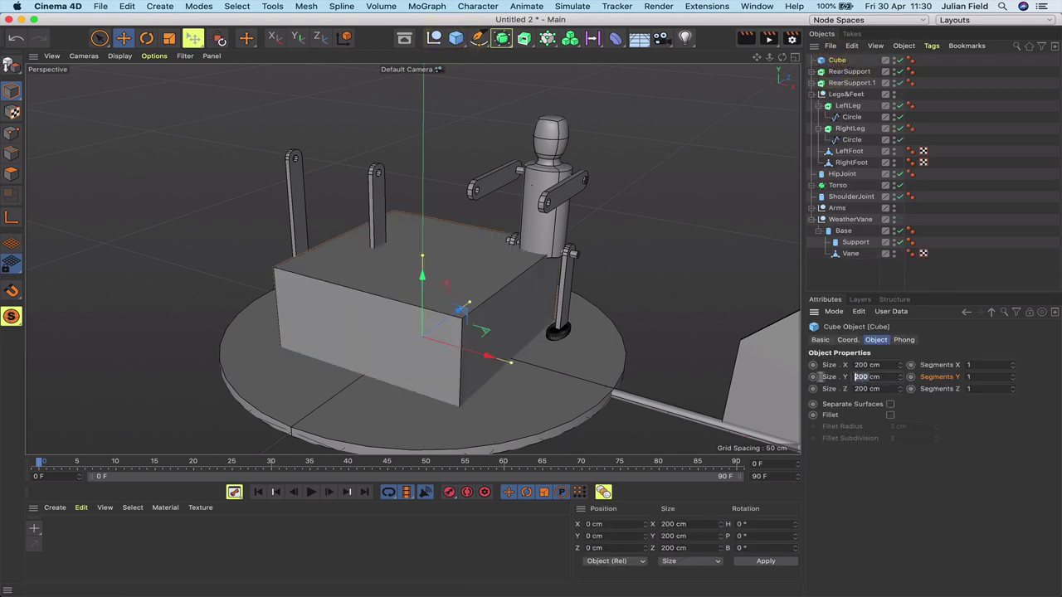
pyautogui.write('5')
pyautogui.click(814, 376)
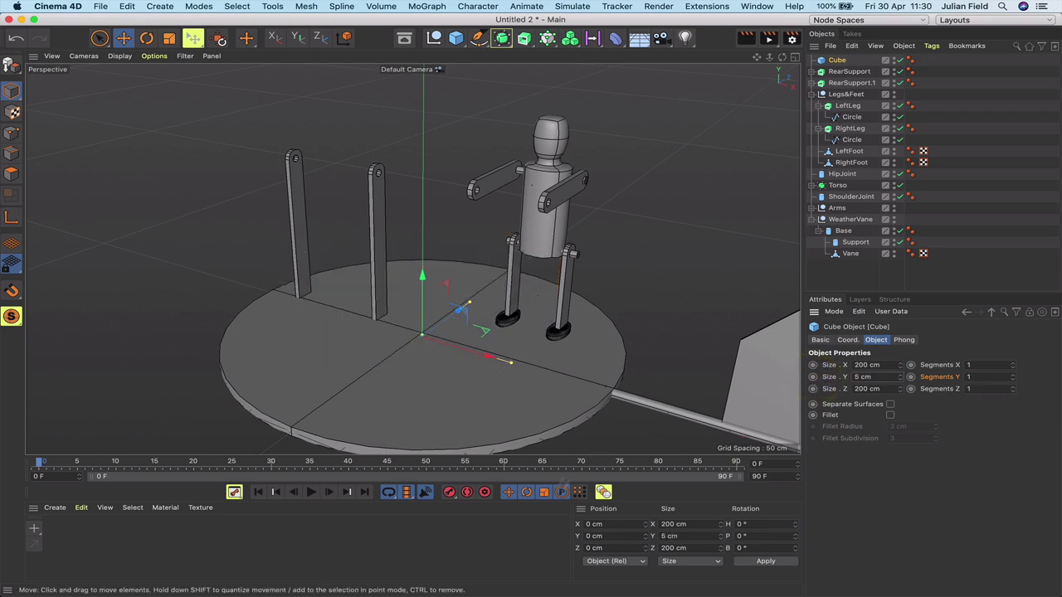
# Set the cube's Y position to 5 cm.
pyautogui.moveTo(593, 537); pyautogui.dragTo(567, 538)
pyautogui.write('5')
pyautogui.press('Return')
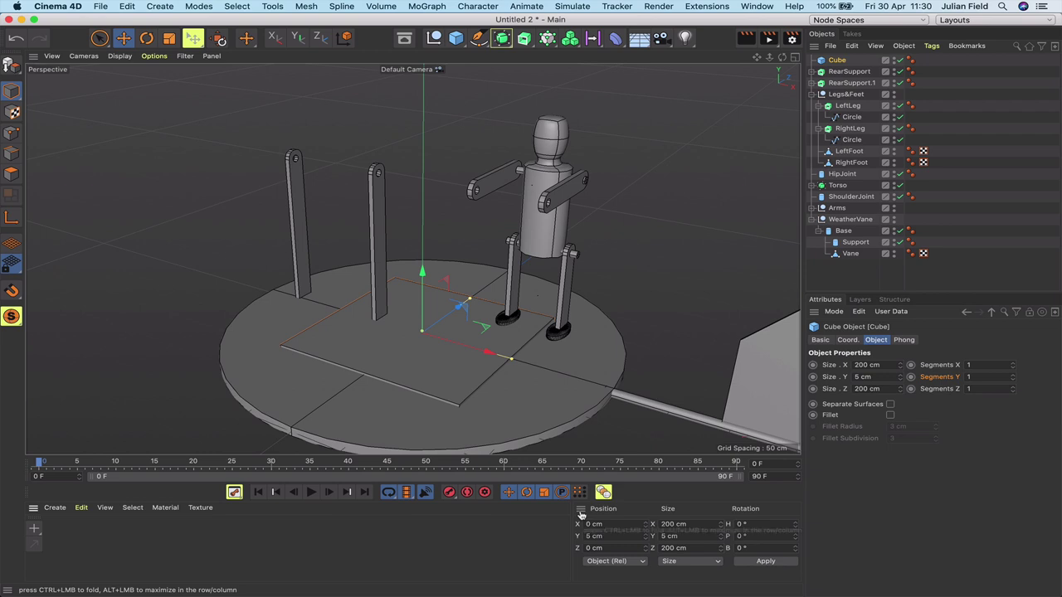
# Raise the cube to a Y position of 7.5 cm so that it rests on the round base.
pyautogui.press('F3')
pyautogui.press('h')
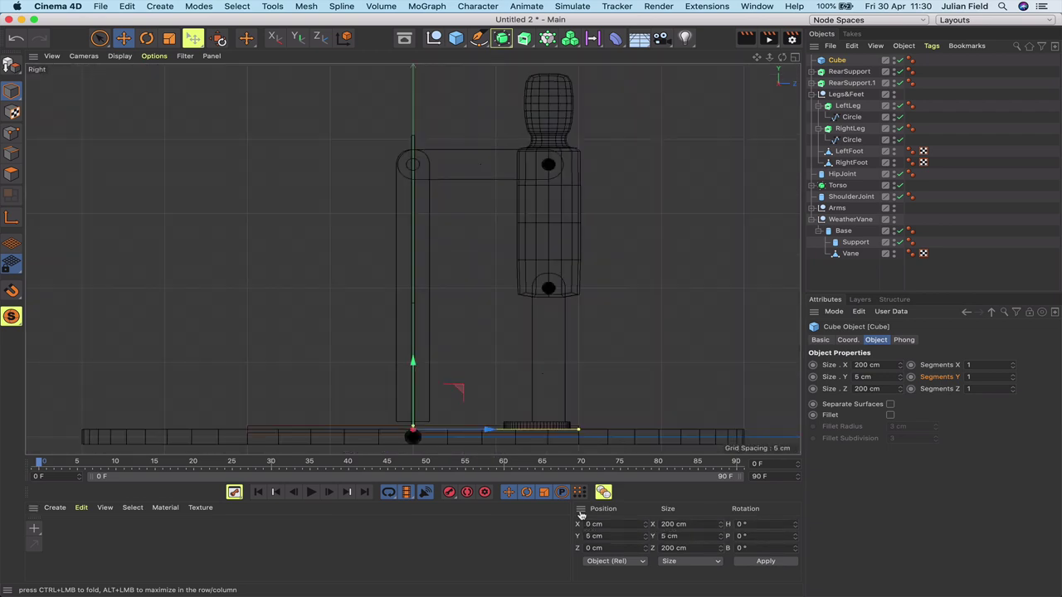
pyautogui.moveTo(591, 538); pyautogui.dragTo(553, 541)
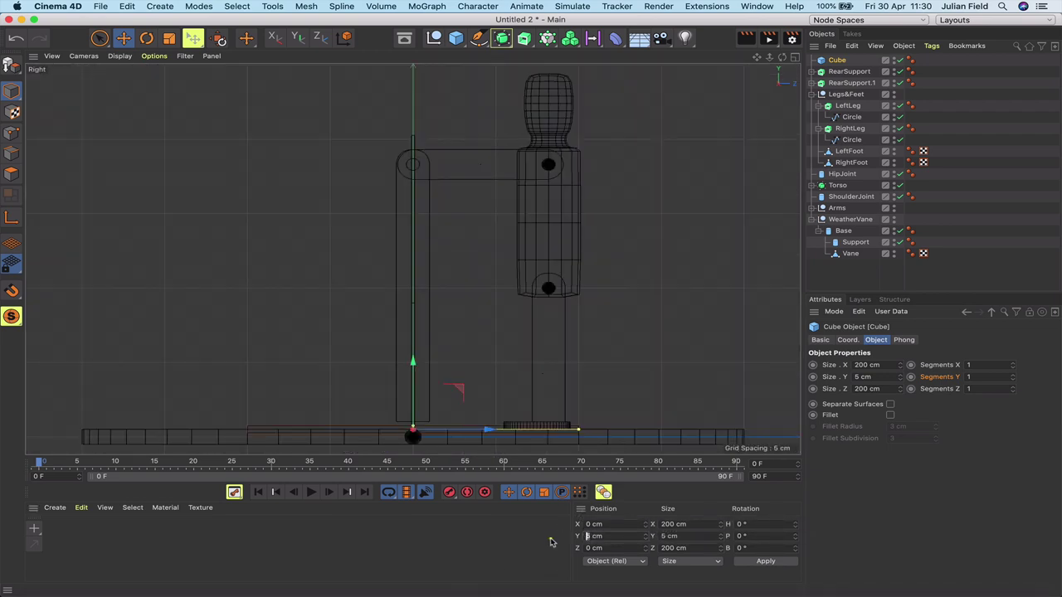
pyautogui.write('7.5')
pyautogui.press('Return')
pyautogui.press('F1')
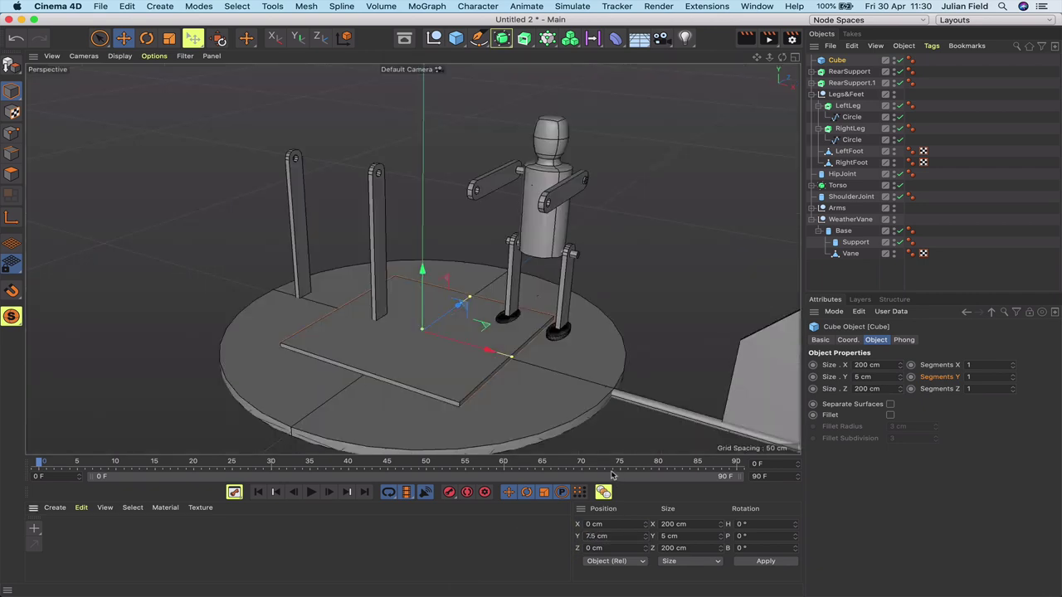
# Move the cube along X to about -99.4 cm under the rear supports and size it 20 cm in Z and 150 cm in X.
pyautogui.moveTo(492, 352); pyautogui.dragTo(409, 326)
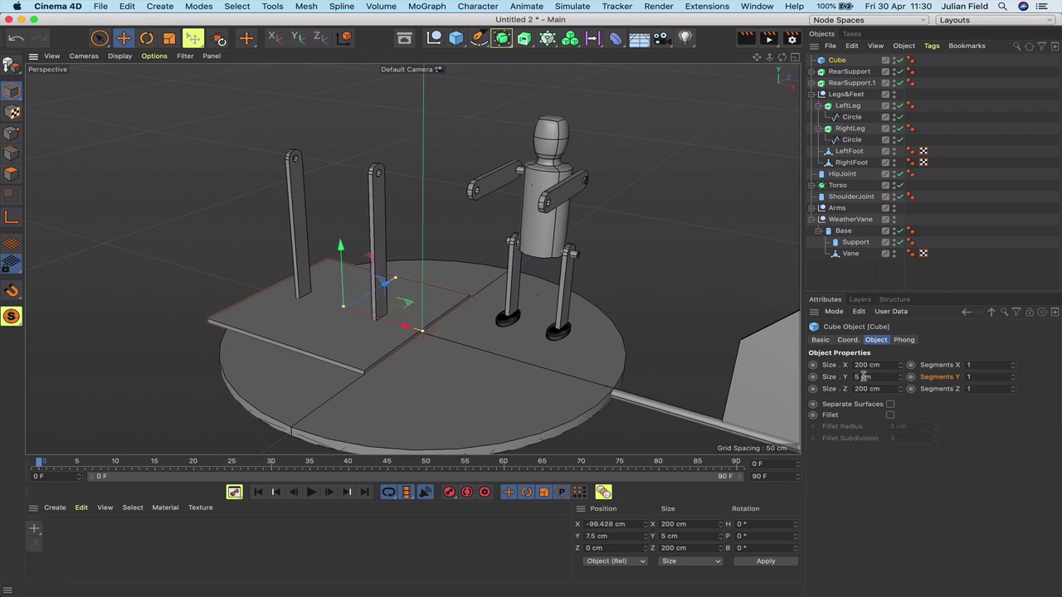
pyautogui.moveTo(868, 389); pyautogui.dragTo(837, 389)
pyautogui.write('2')
pyautogui.press('Return')
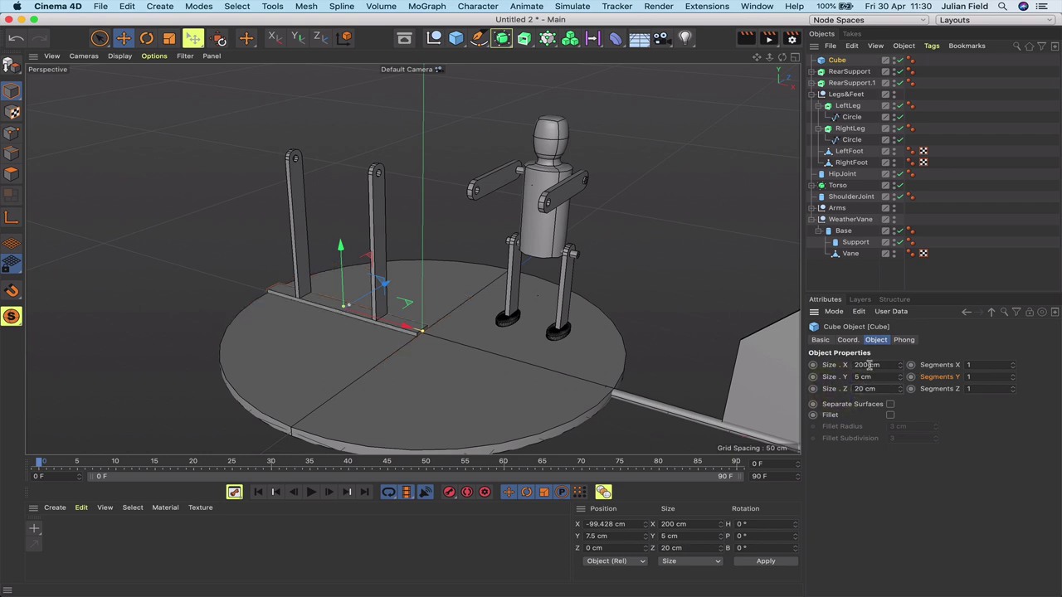
pyautogui.doubleClick(854, 365)
pyautogui.write('15')
pyautogui.press('Return')
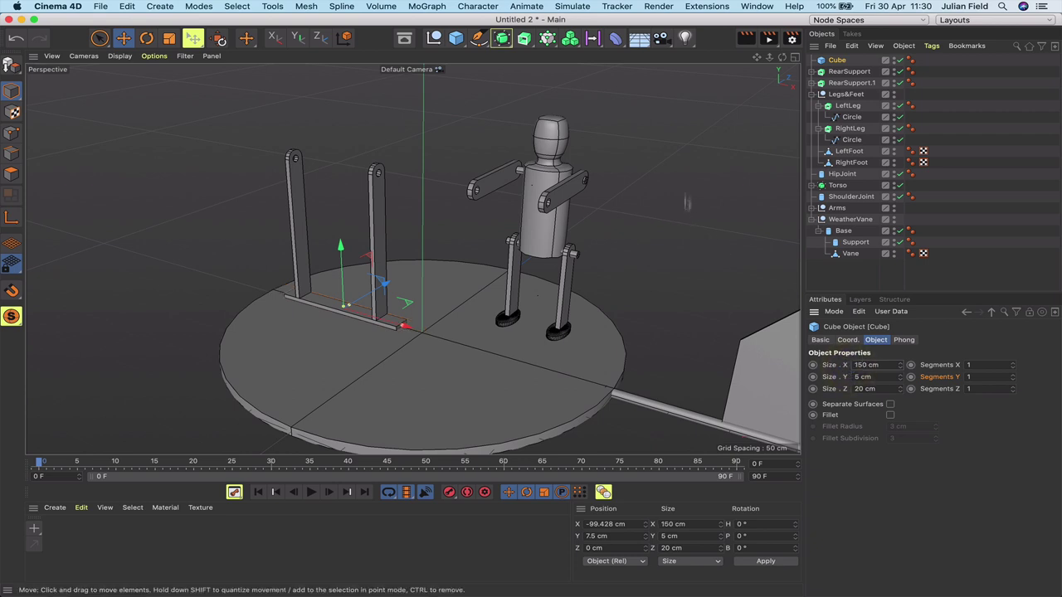
# Shorten the cube's X size to 130 cm and move it along X to about -103 cm, centred beneath the rear supports.
pyautogui.moveTo(781, 57); pyautogui.dragTo(764, 59)
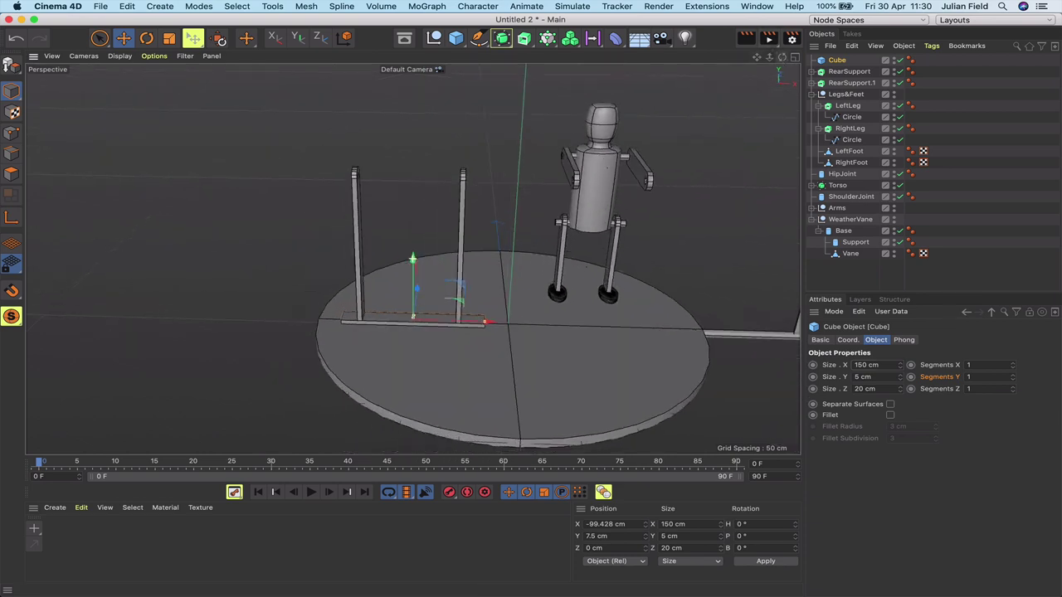
pyautogui.moveTo(867, 366); pyautogui.dragTo(840, 367)
pyautogui.write('13')
pyautogui.press('Return')
pyautogui.hscroll(-1, 722, 322)
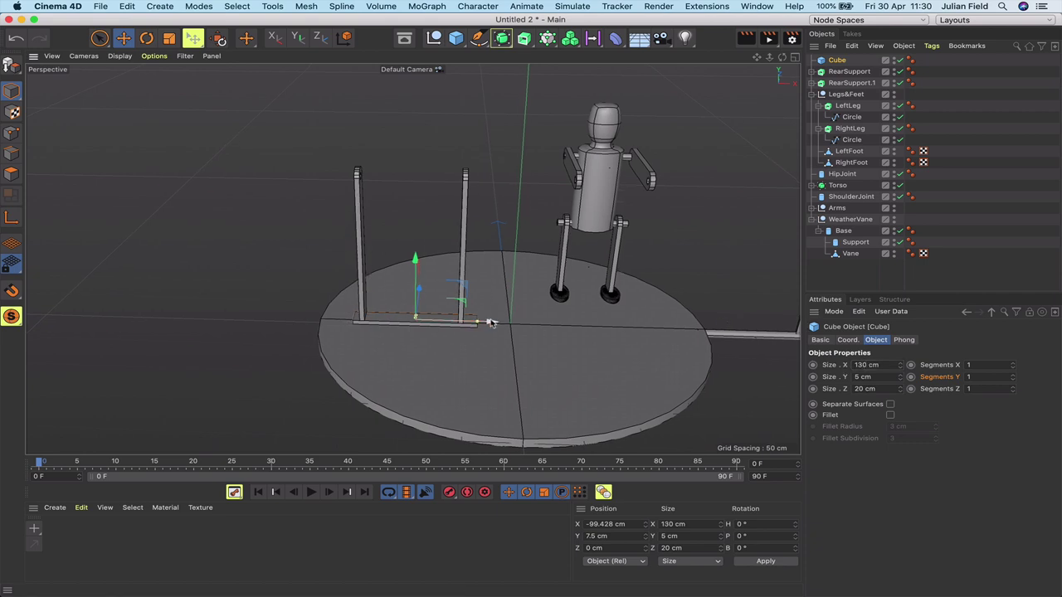
pyautogui.moveTo(490, 322); pyautogui.dragTo(487, 322)
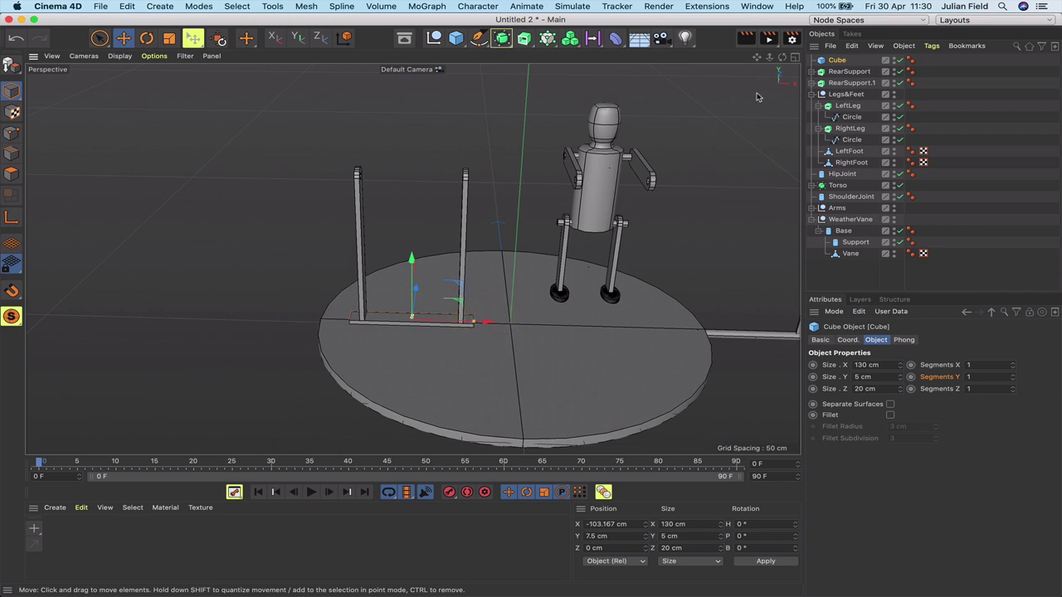
pyautogui.moveTo(782, 57); pyautogui.dragTo(673, 40)
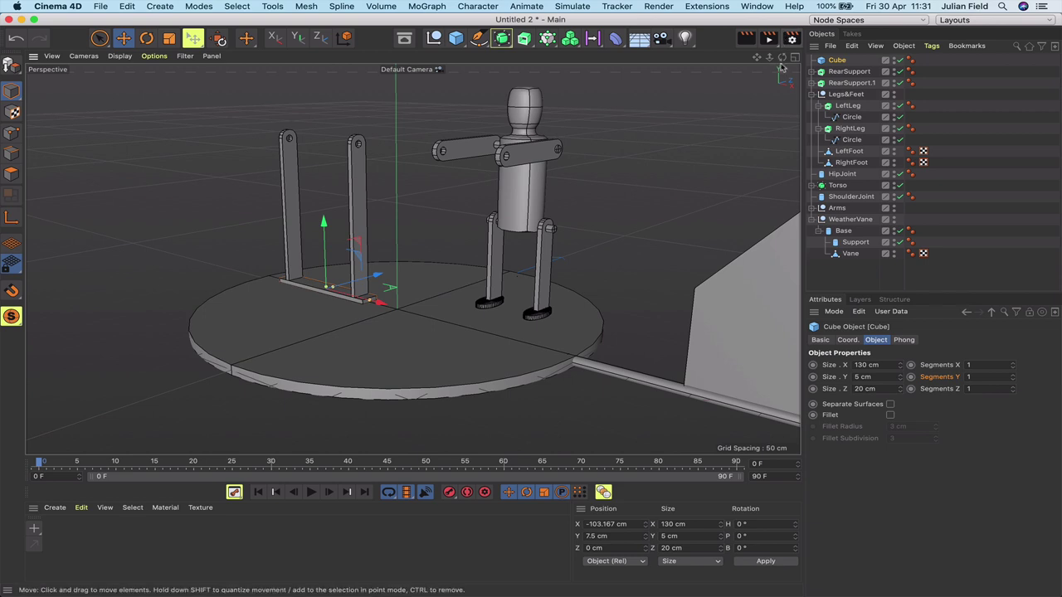
# Start a Bezier spline with the Spline Pen in the Front view, placing its first point beyond the outer rear support at hole height.
pyautogui.moveTo(783, 57)
pyautogui.mouseDown()
pyautogui.moveTo(614, 60)
pyautogui.moveTo(784, 60)
pyautogui.mouseUp()
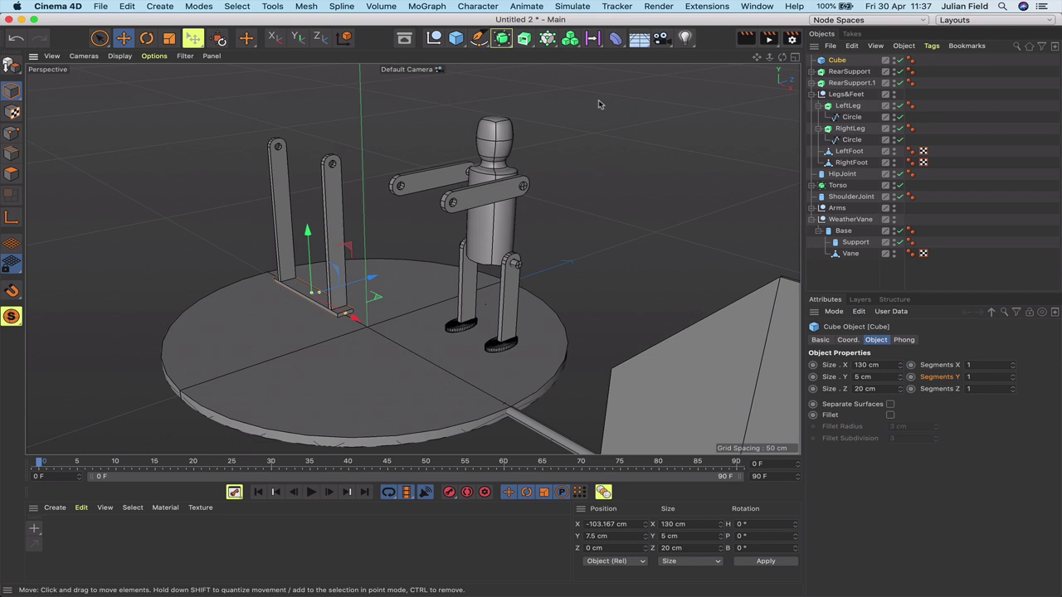
pyautogui.press('F3')
pyautogui.press('F4')
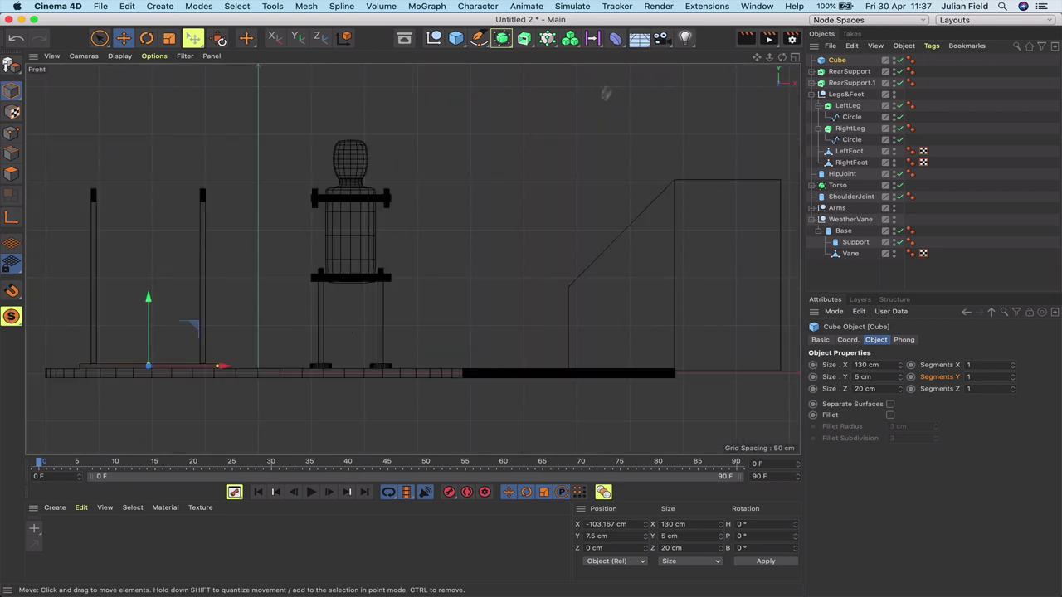
pyautogui.moveTo(756, 58); pyautogui.dragTo(890, 62)
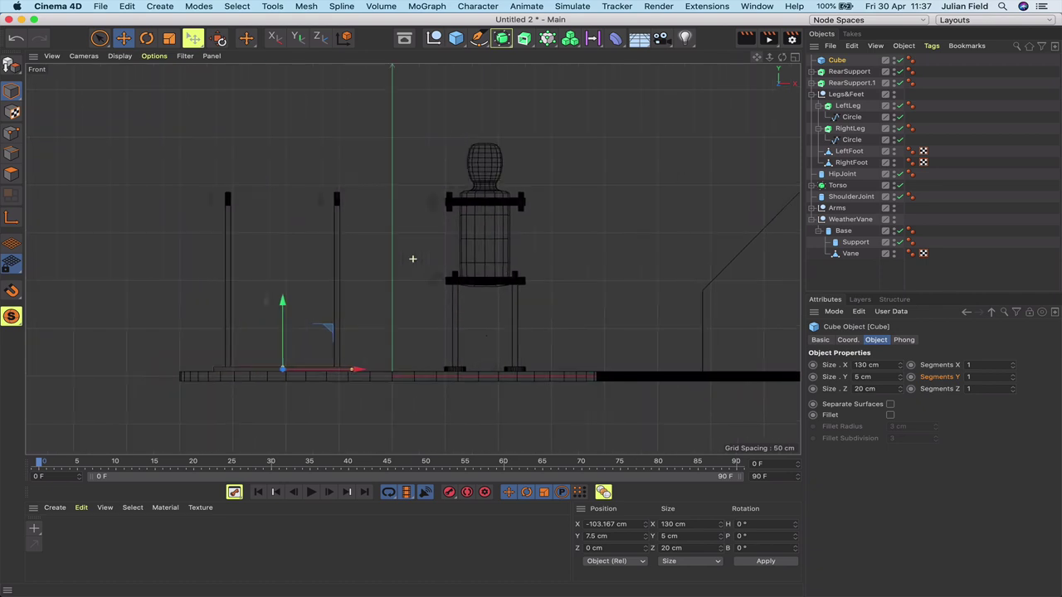
pyautogui.moveTo(770, 58); pyautogui.dragTo(863, 58)
pyautogui.moveTo(756, 60); pyautogui.dragTo(684, 61)
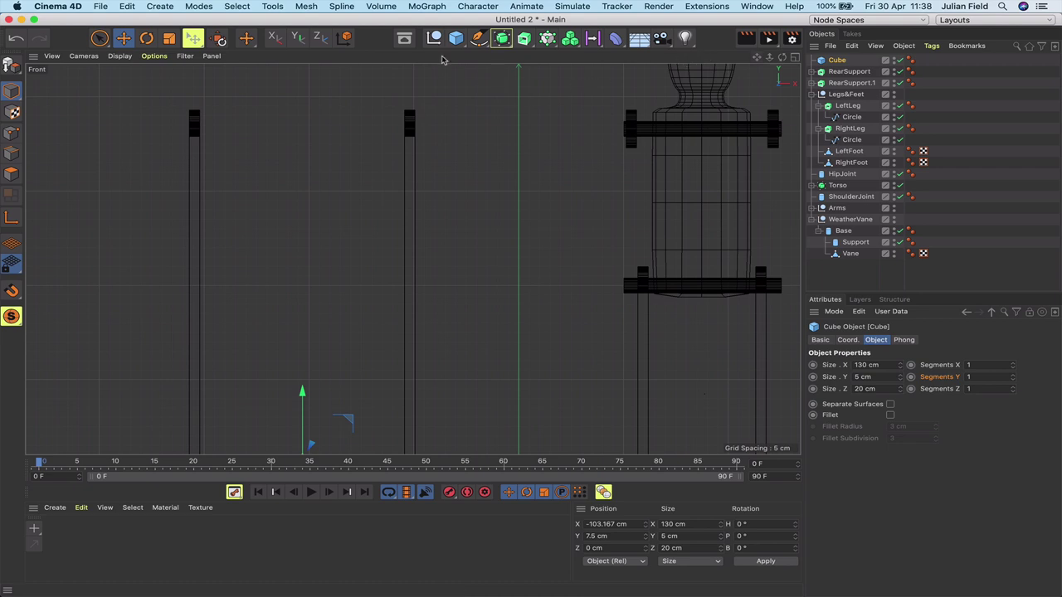
pyautogui.click(478, 37)
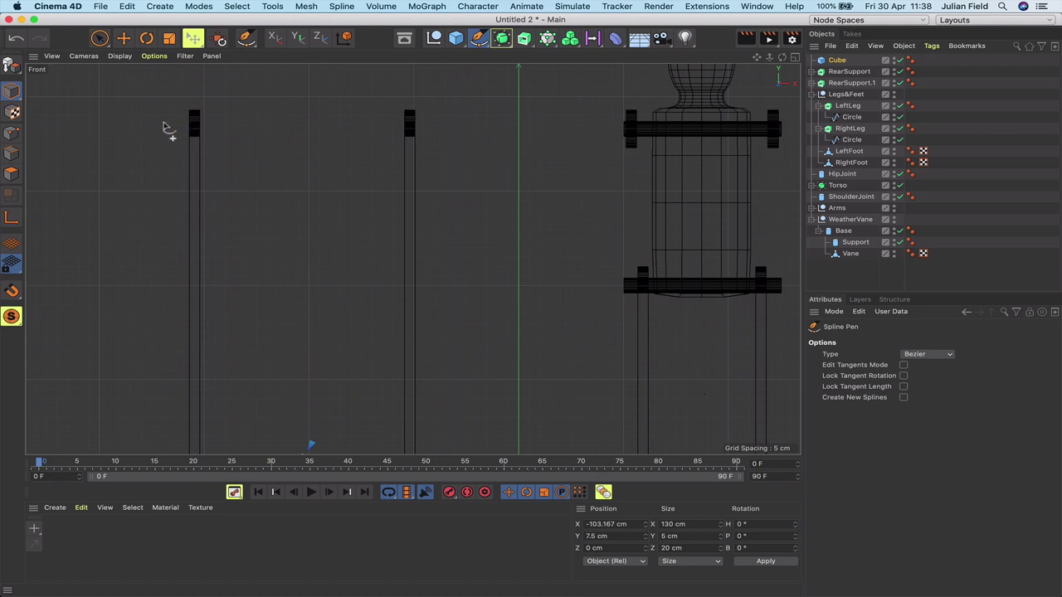
pyautogui.click(99, 124)
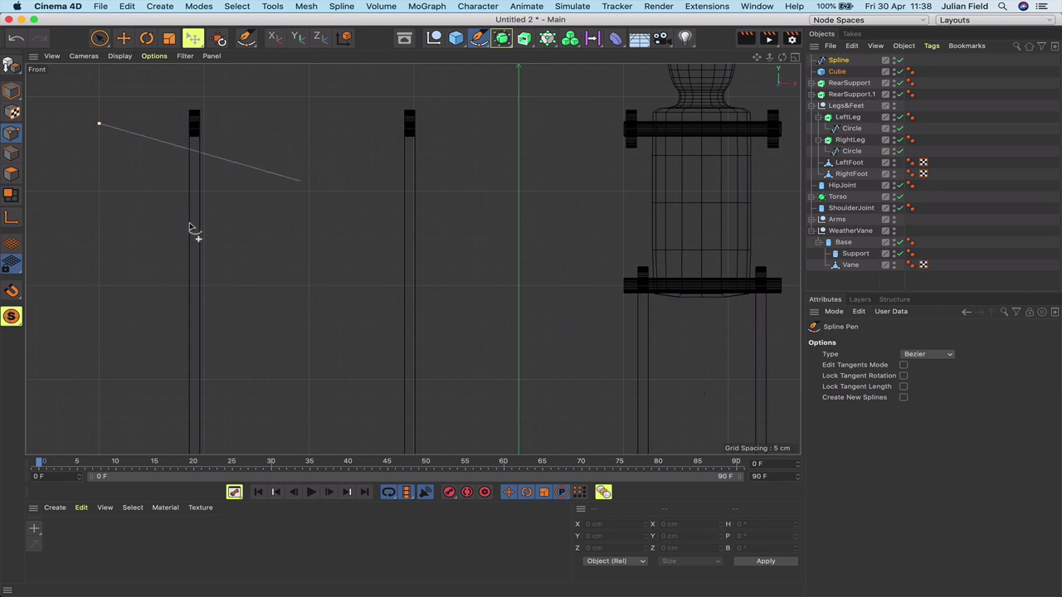
# Enable snapping and turn on Grid/Workplane Snap for drawing the spline.
pyautogui.click(11, 293)
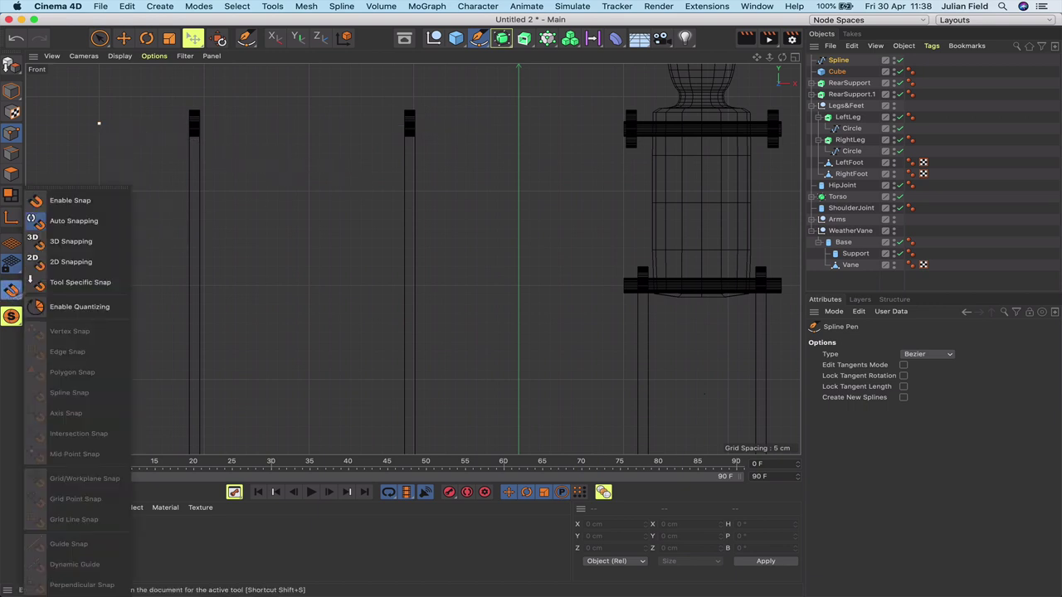
pyautogui.click(57, 203)
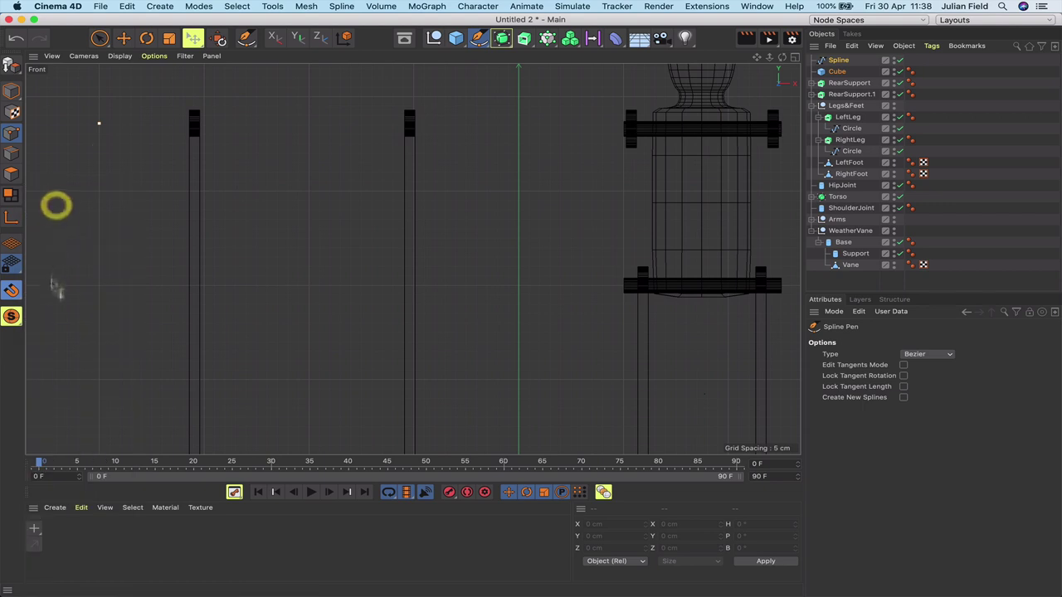
pyautogui.click(11, 292)
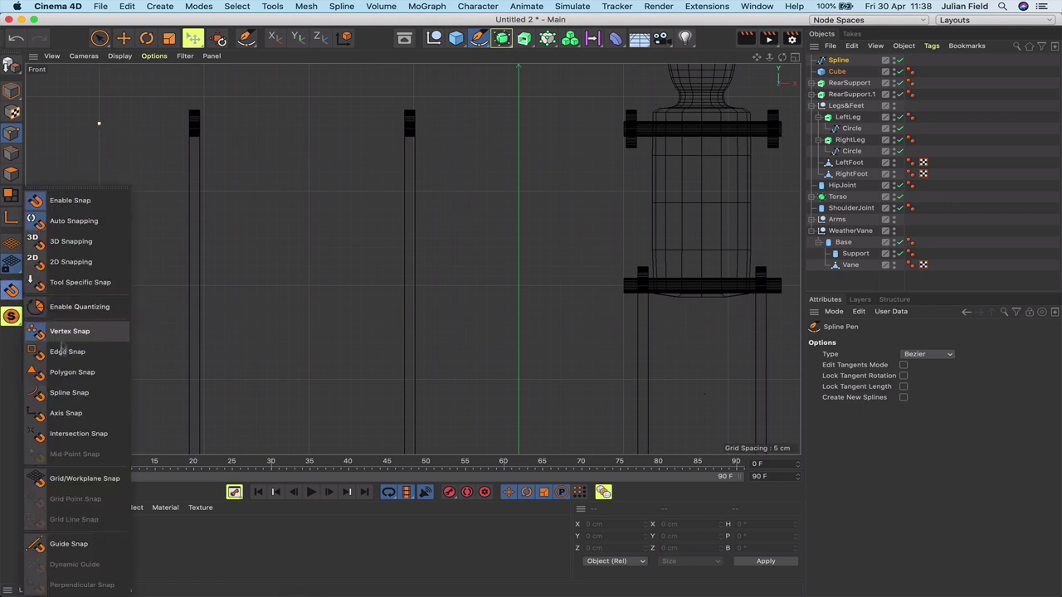
pyautogui.click(70, 479)
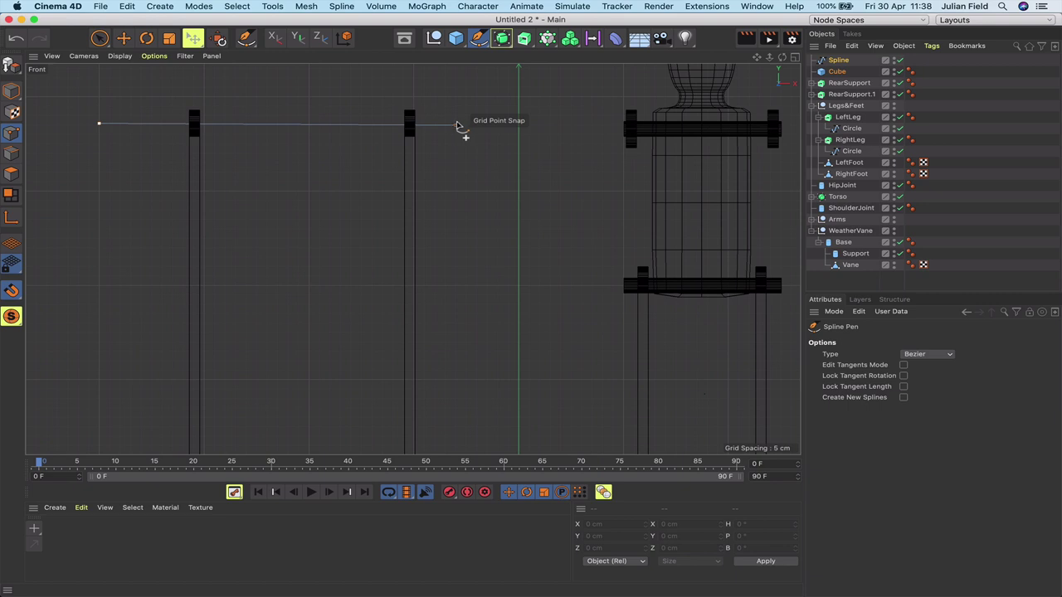
# Continue the spline past the inner rear support, down to a second corner, and straight across to the figure's far side.
pyautogui.click(455, 124)
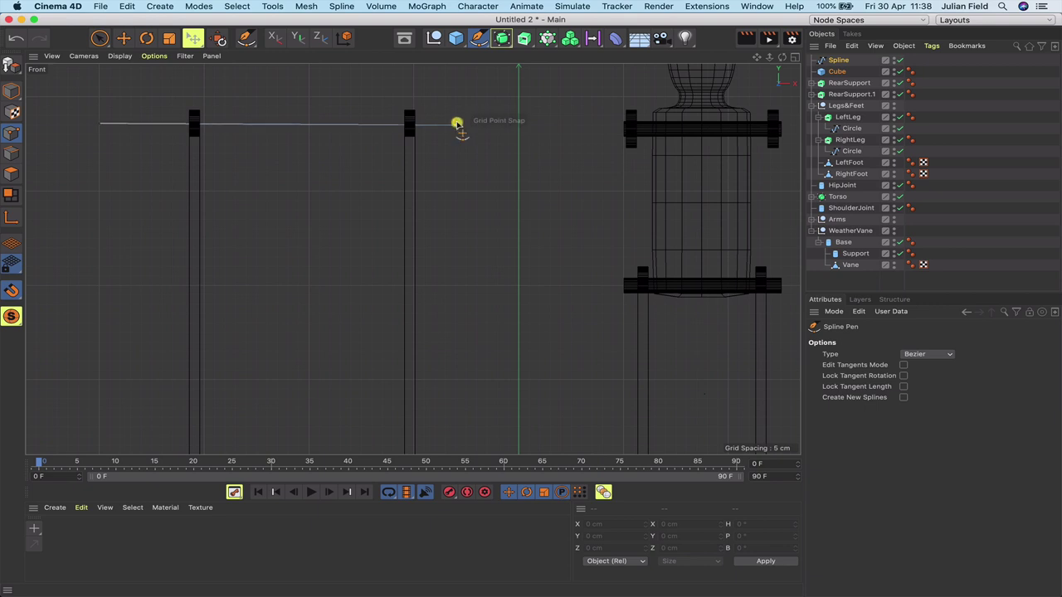
pyautogui.click(455, 229)
pyautogui.click(781, 231)
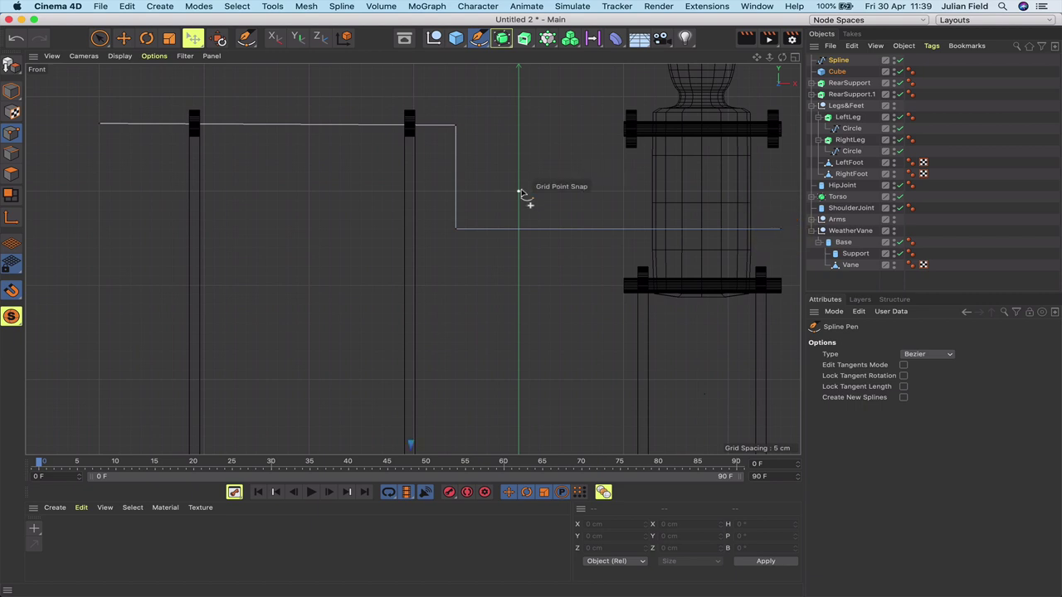
# Move the spline's vertical segment 40 cm along X towards the figure and level the spline's first point with the upper corner.
pyautogui.click(98, 39)
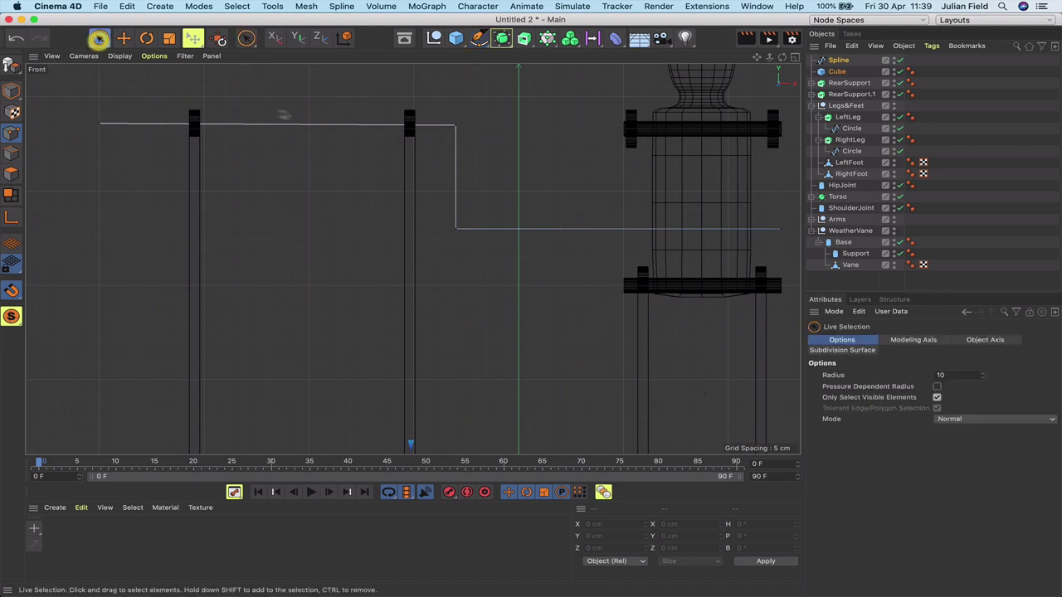
pyautogui.click(461, 227)
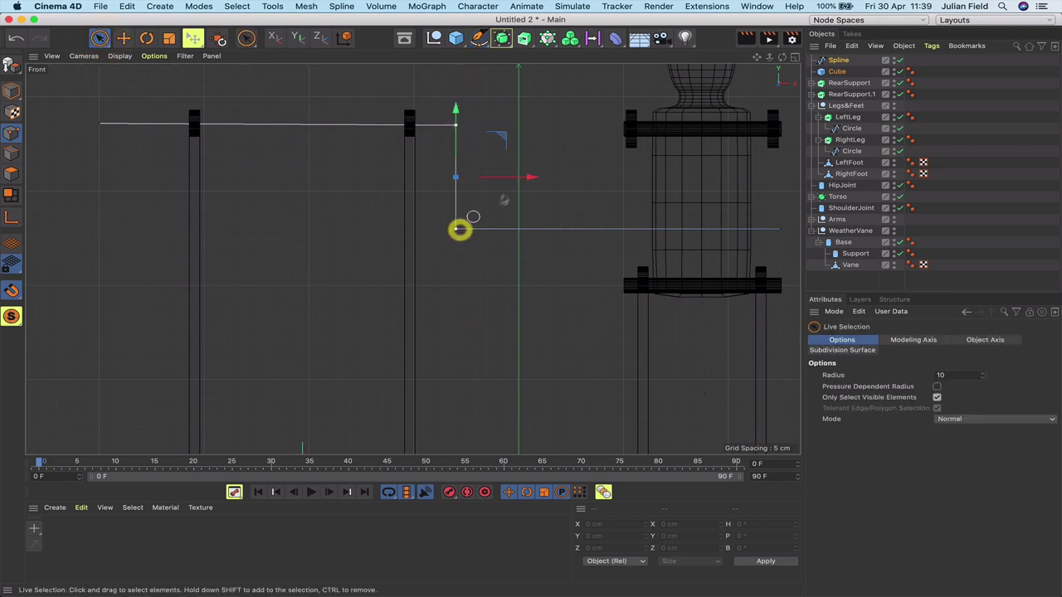
pyautogui.moveTo(531, 177); pyautogui.dragTo(617, 182)
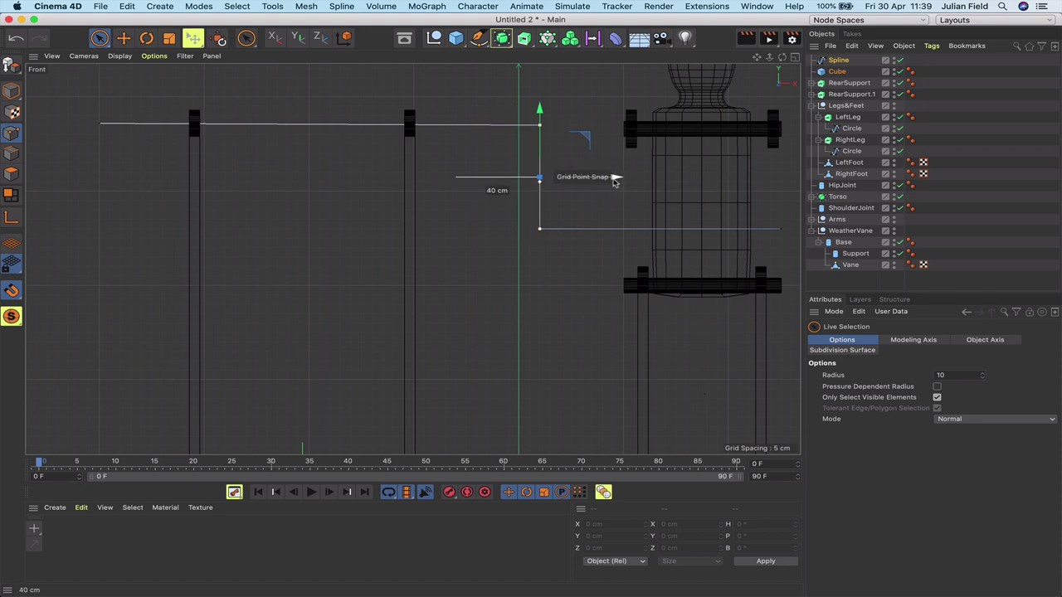
pyautogui.moveTo(614, 181); pyautogui.dragTo(616, 180)
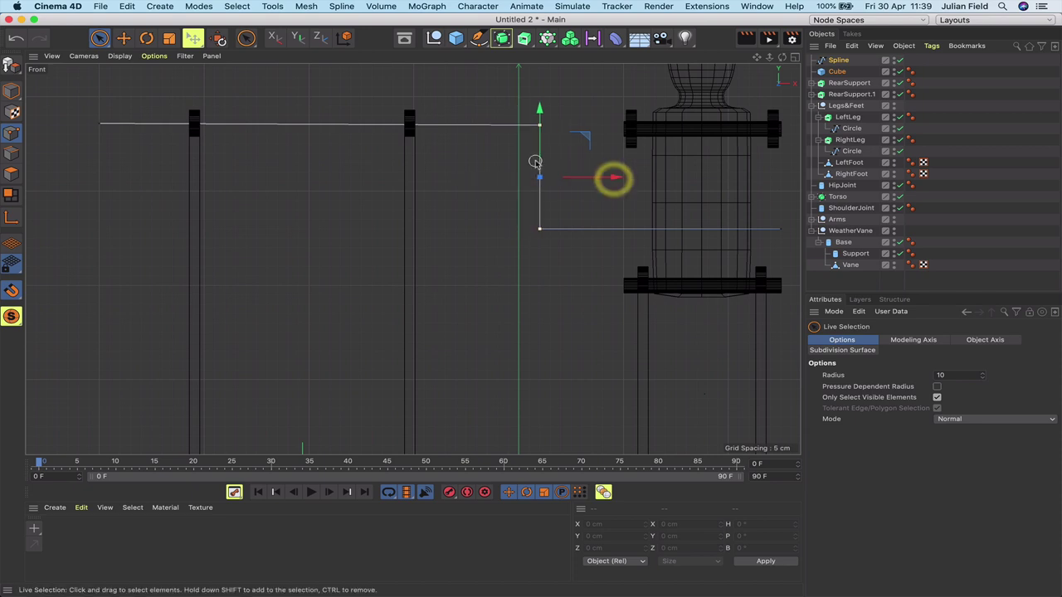
pyautogui.click(97, 122)
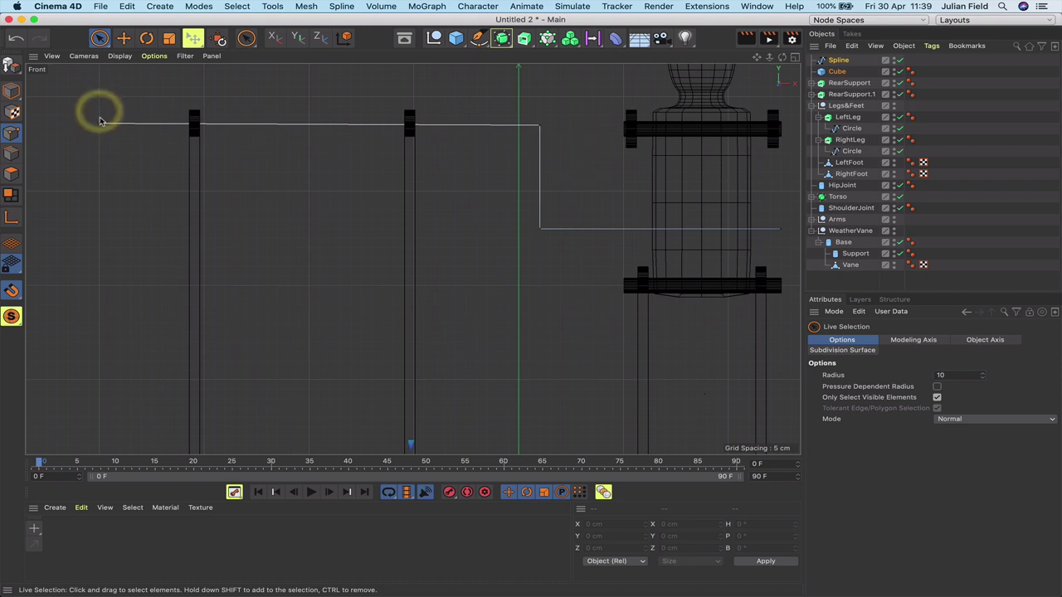
pyautogui.moveTo(97, 121); pyautogui.dragTo(98, 126)
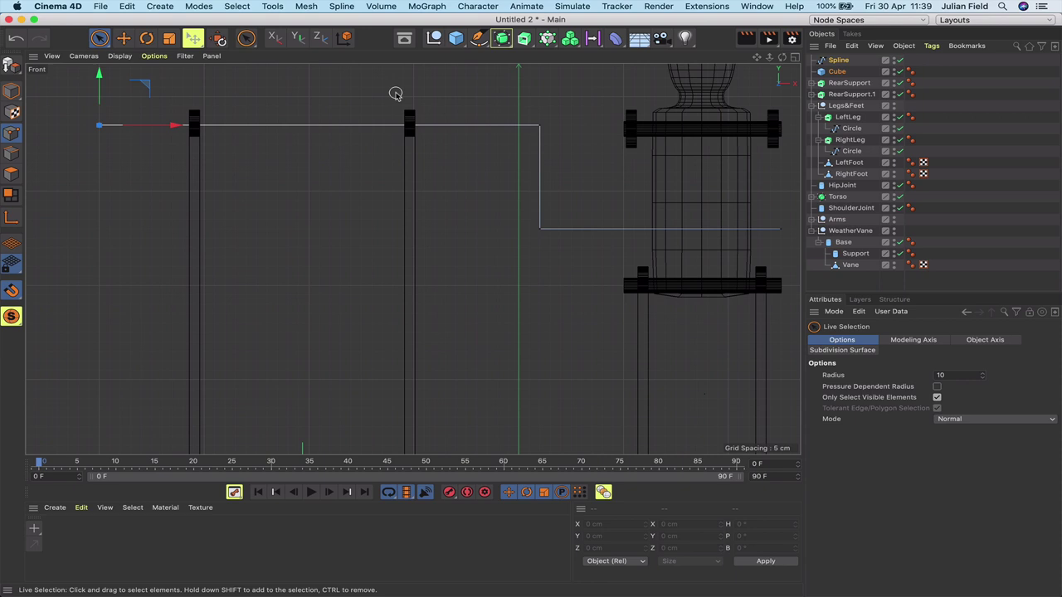
# Try to lower the spline's upper corner point to the centre of the support hole in the Right view.
pyautogui.press('F1')
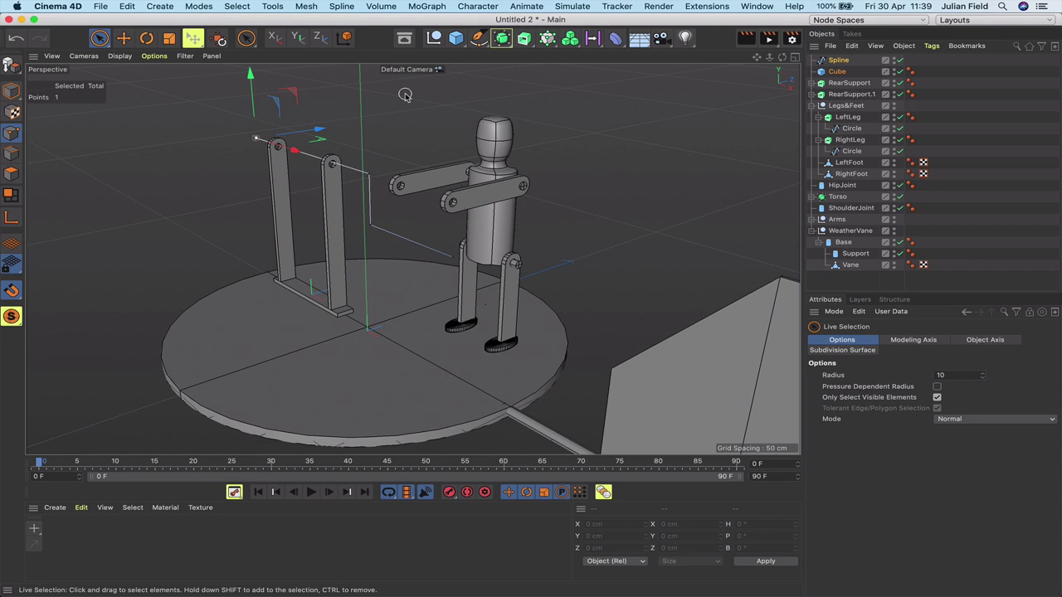
pyautogui.press('F3')
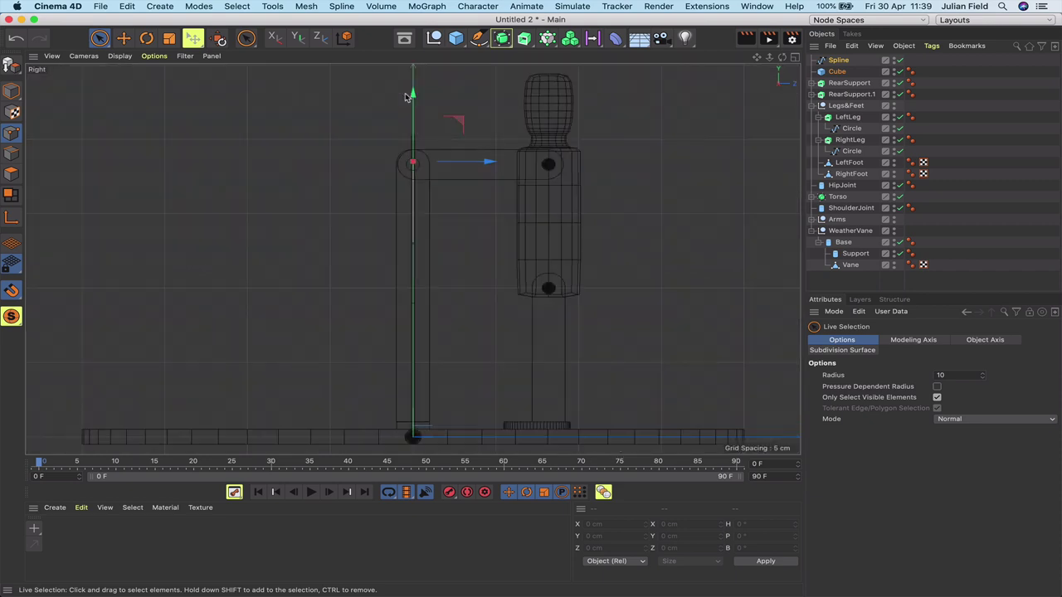
pyautogui.click(100, 38)
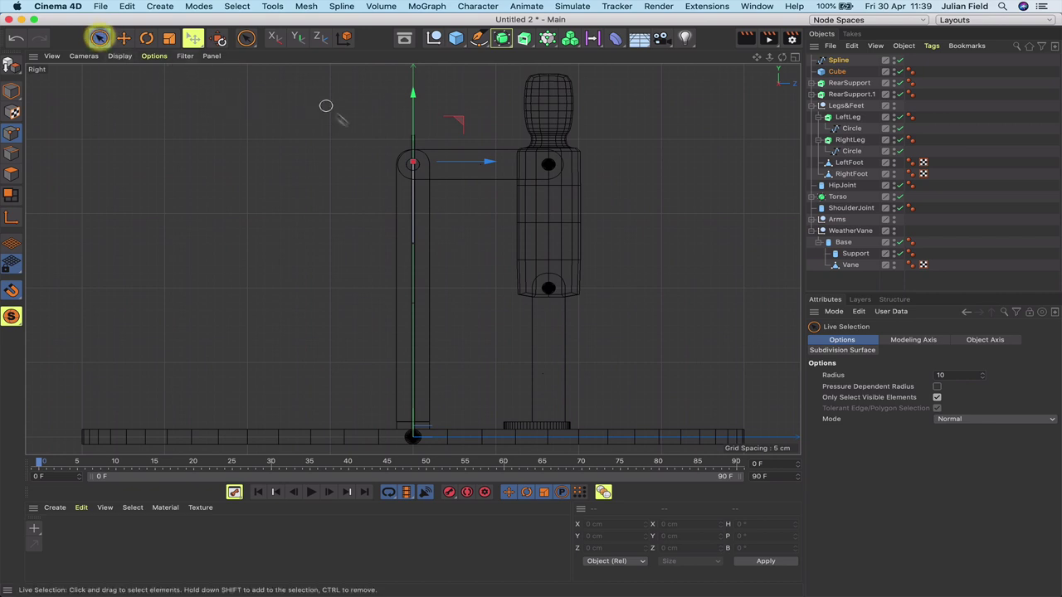
pyautogui.click(429, 153)
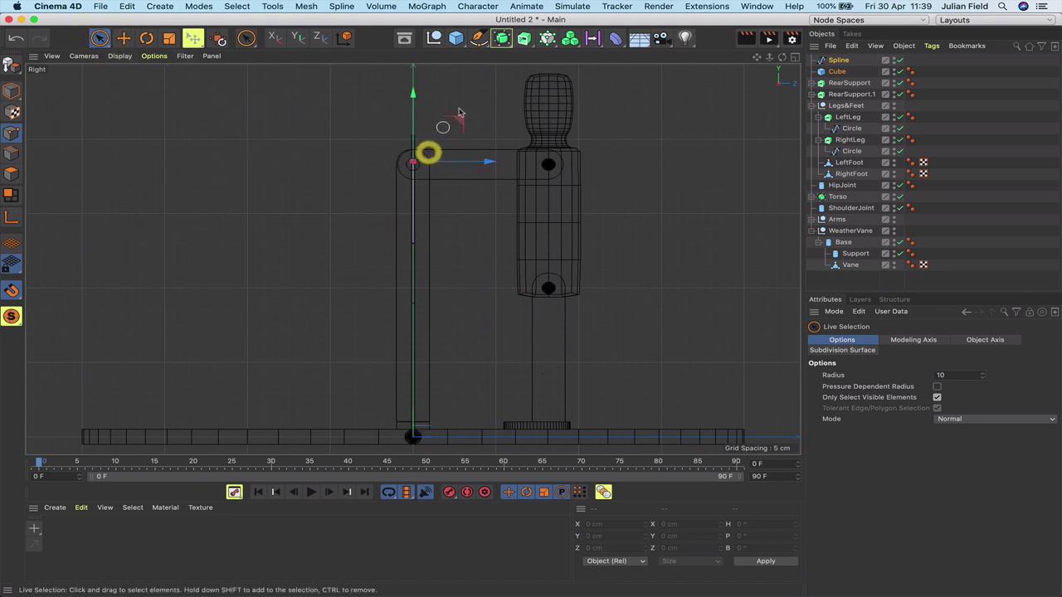
pyautogui.scroll(1, 461, 113)
pyautogui.moveTo(756, 58); pyautogui.dragTo(717, 147)
pyautogui.moveTo(757, 58); pyautogui.dragTo(838, 58, button='right')
pyautogui.scroll(5, 413, 259)
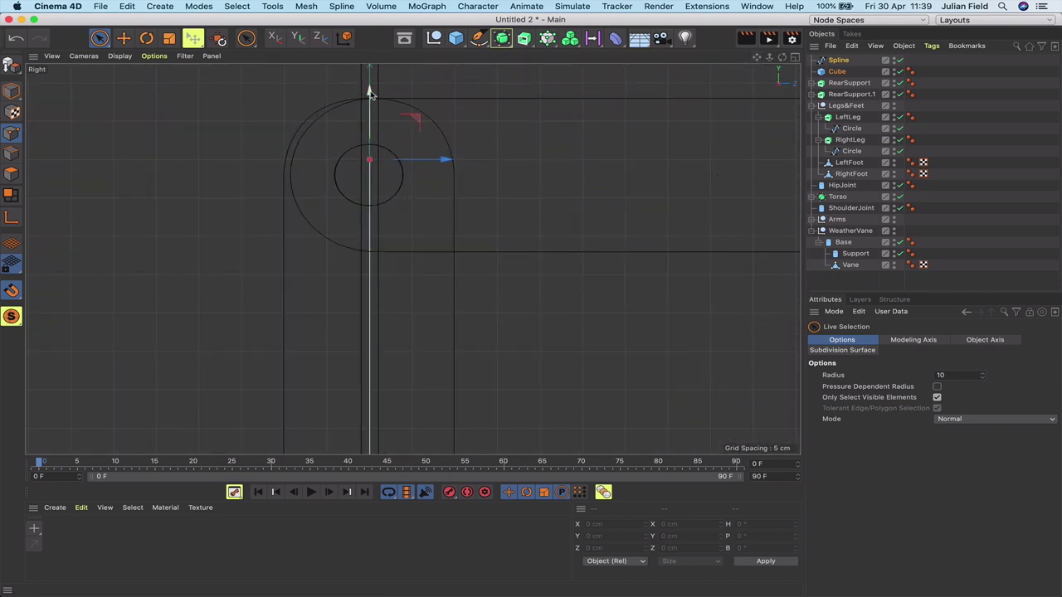
pyautogui.moveTo(370, 91); pyautogui.dragTo(370, 108)
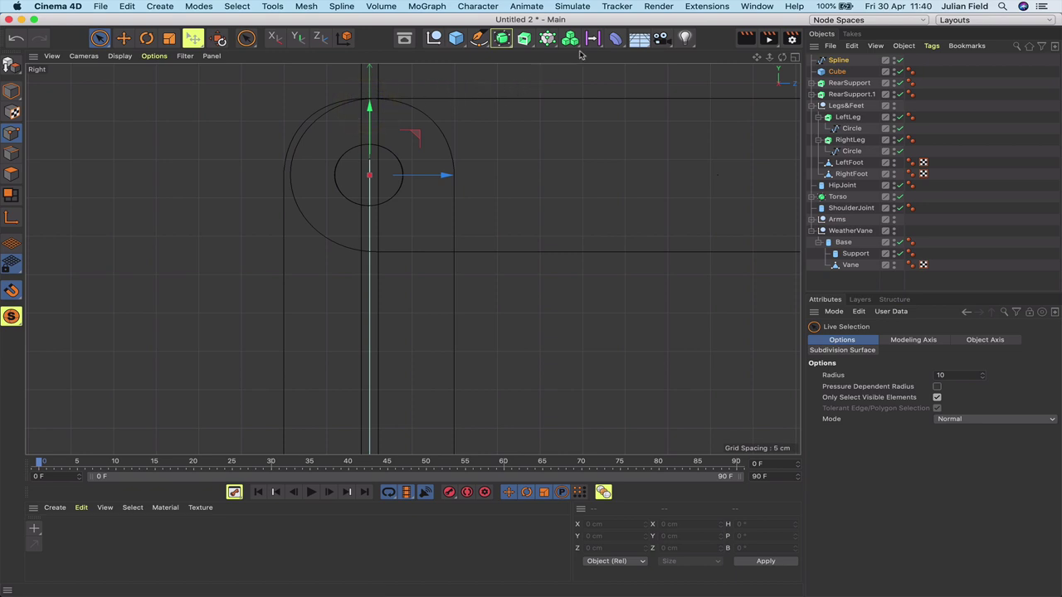
# Disable Only Select Visible Elements, then lower both points of the upper horizontal segment about 1.9 cm to the support hole's centre.
pyautogui.press('F1')
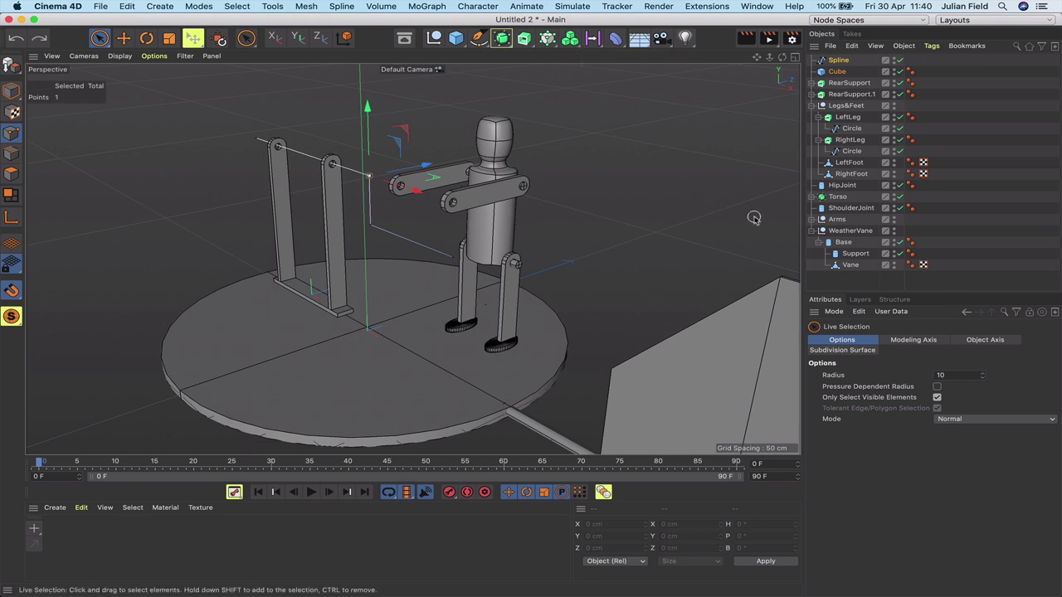
pyautogui.click(938, 398)
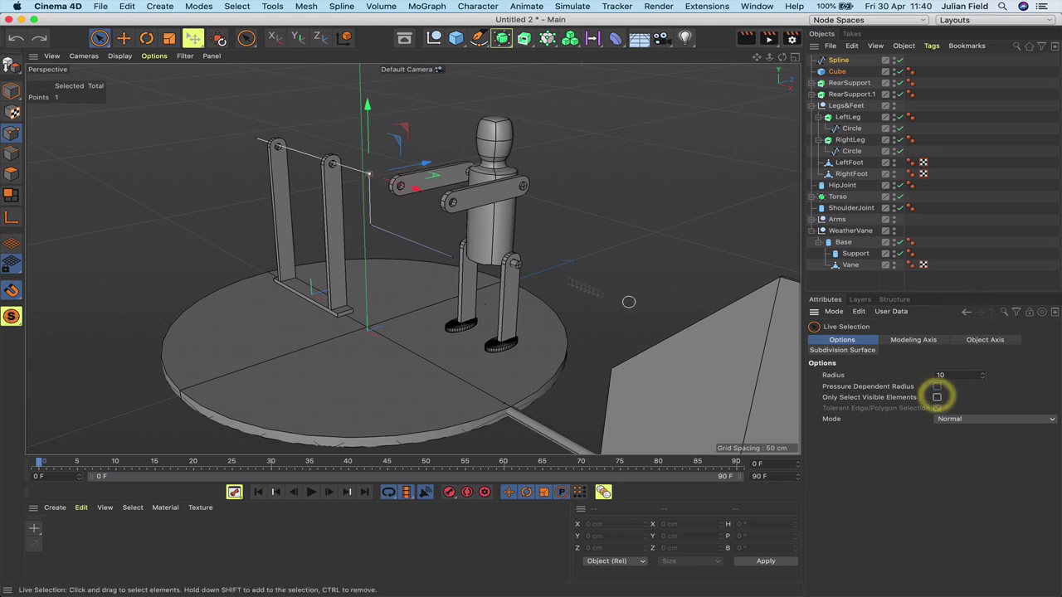
pyautogui.click(256, 137)
pyautogui.press('F4')
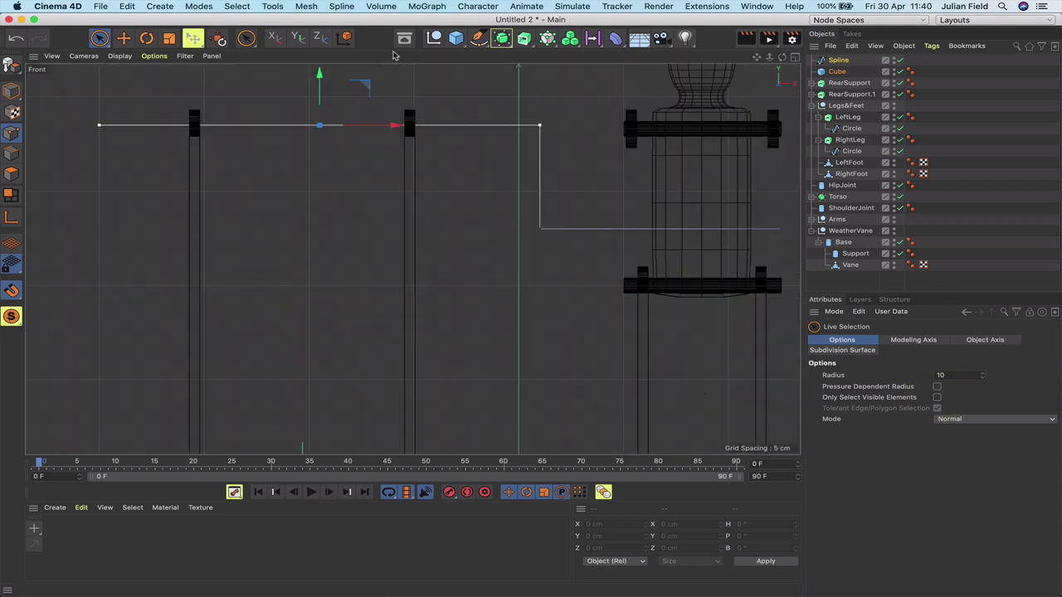
pyautogui.press('F3')
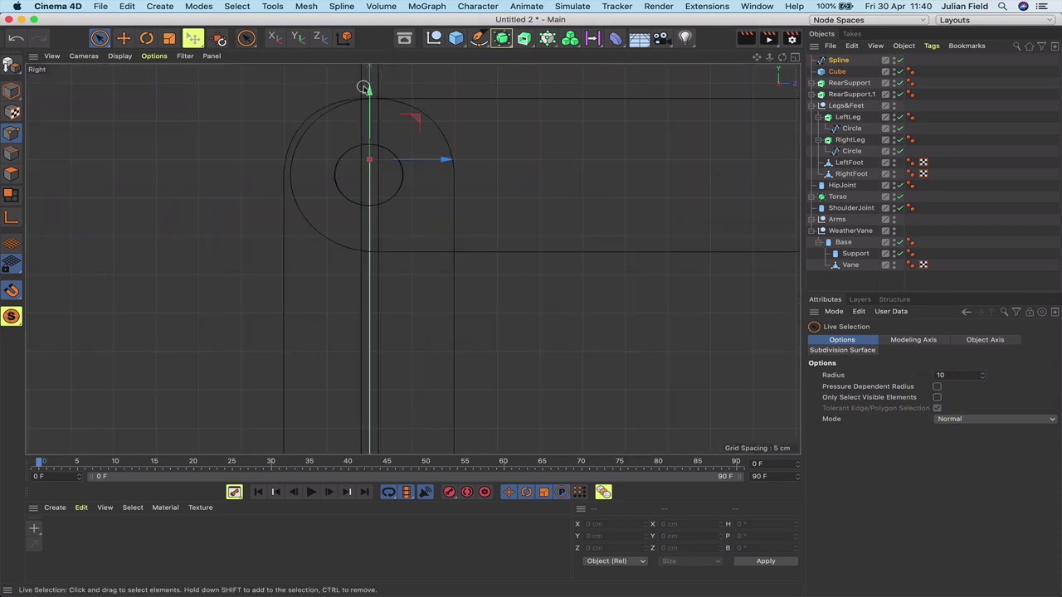
pyautogui.moveTo(368, 94); pyautogui.dragTo(369, 108)
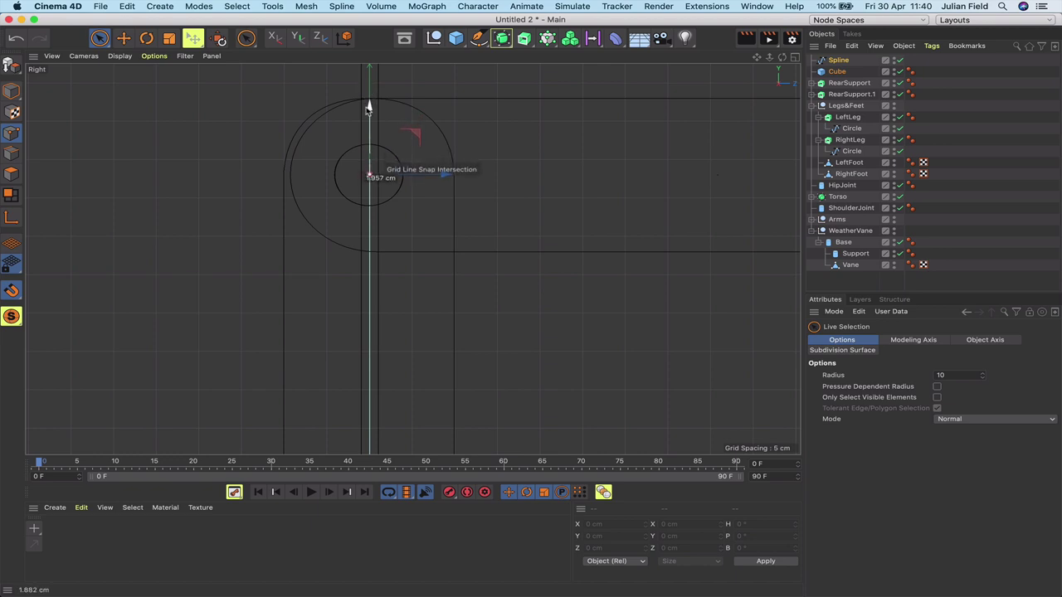
pyautogui.moveTo(369, 110); pyautogui.dragTo(369, 108)
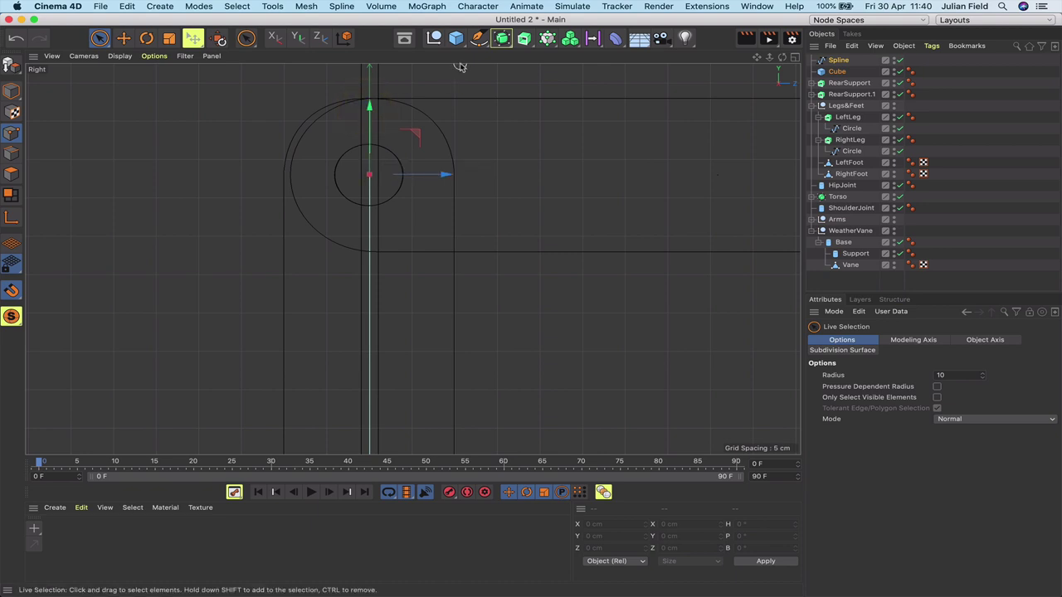
# Subdivide the spline's upper horizontal, vertical and lower horizontal segments once each, selecting each segment's two end points in turn.
pyautogui.press('F1')
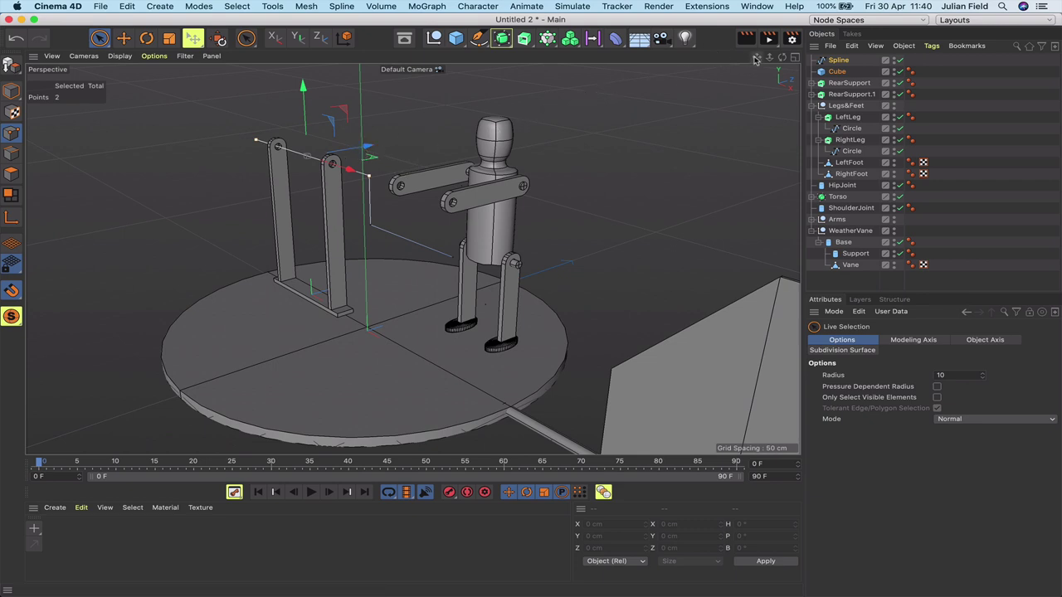
pyautogui.moveTo(756, 59)
pyautogui.mouseDown()
pyautogui.moveTo(783, 58)
pyautogui.moveTo(757, 60)
pyautogui.mouseUp()
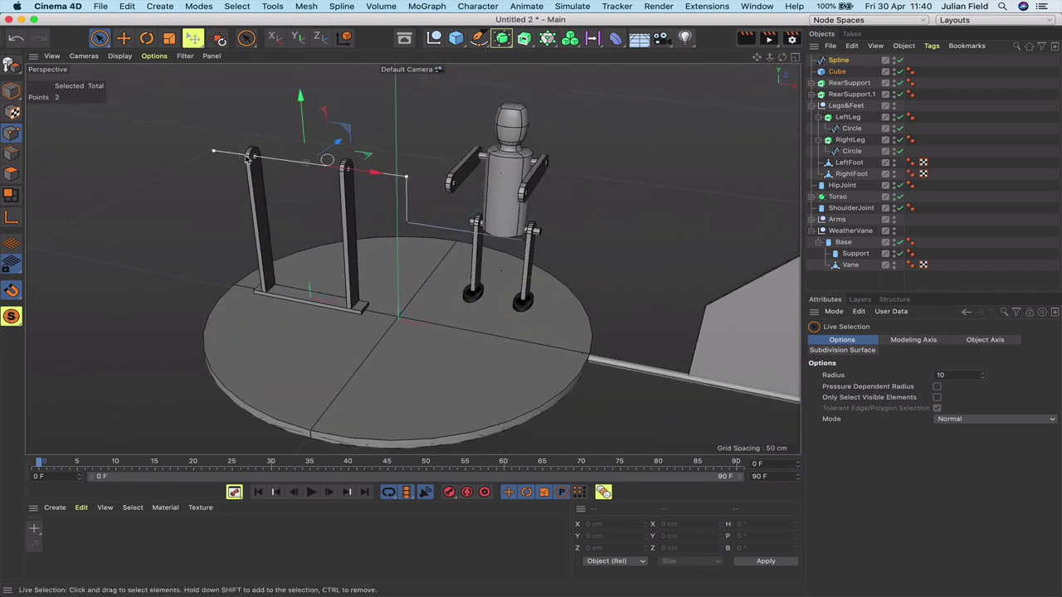
pyautogui.rightClick(398, 150)
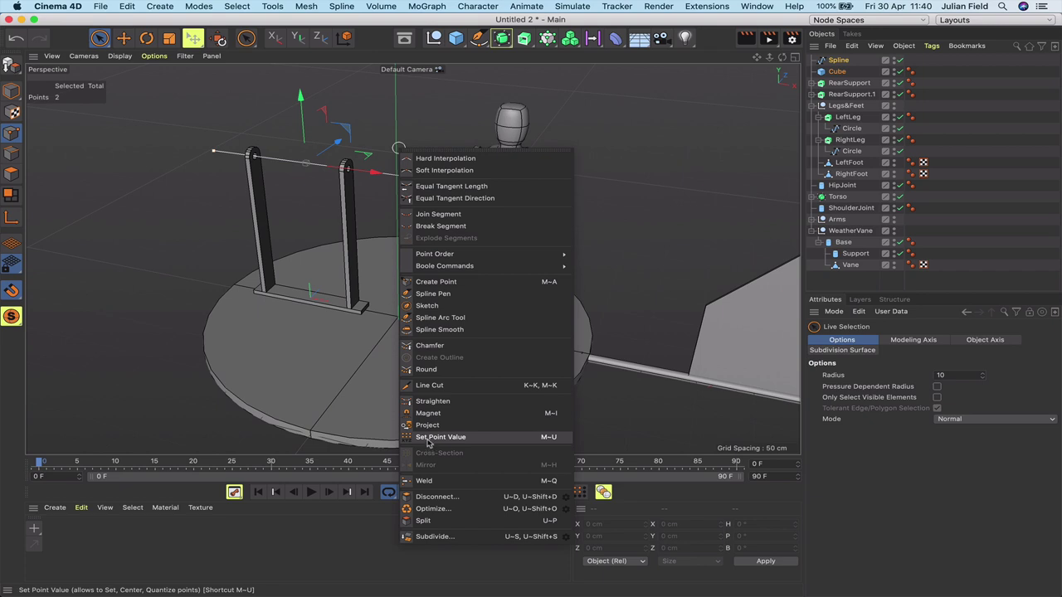
pyautogui.click(428, 536)
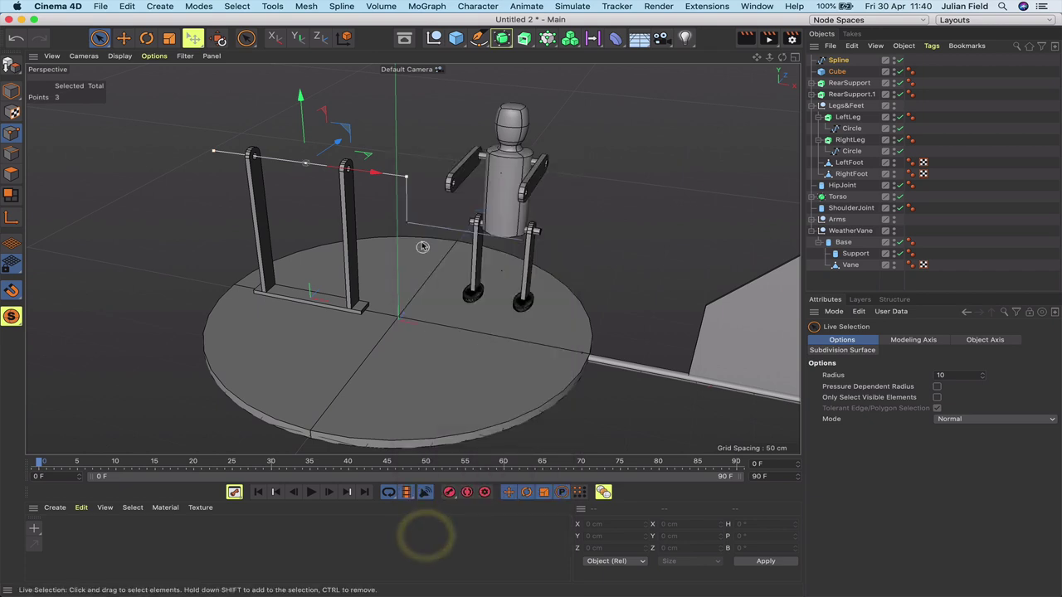
pyautogui.moveTo(414, 226); pyautogui.dragTo(405, 164)
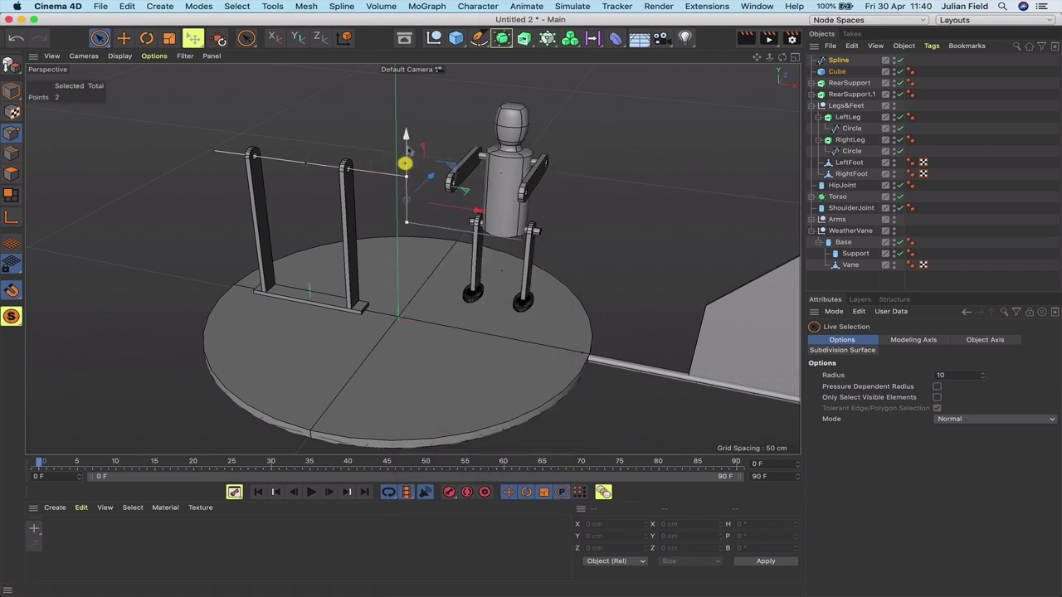
pyautogui.rightClick(445, 137)
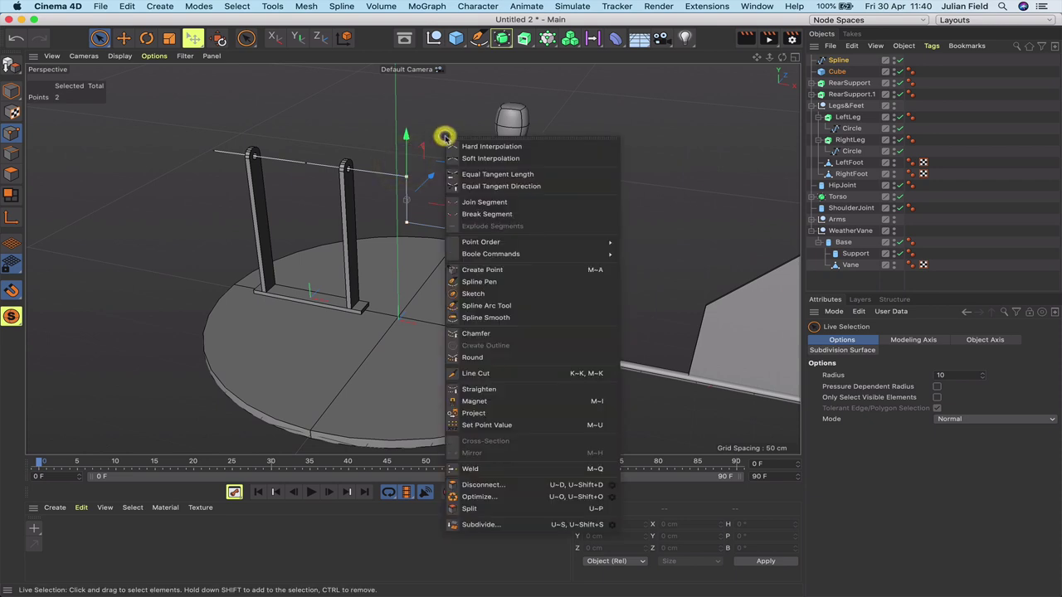
pyautogui.click(469, 523)
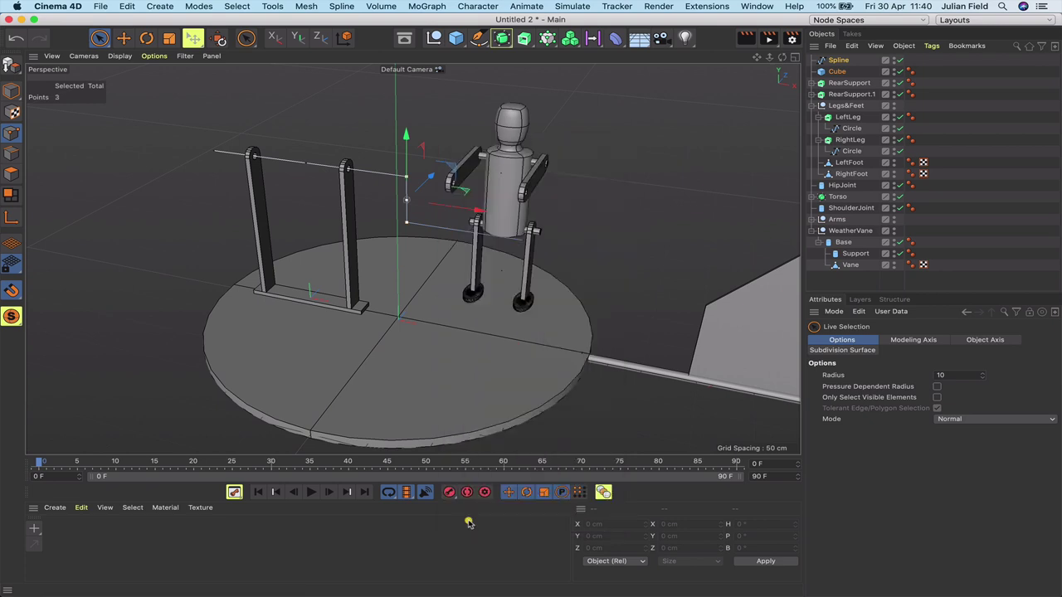
pyautogui.moveTo(528, 247); pyautogui.dragTo(427, 234)
pyautogui.rightClick(429, 249)
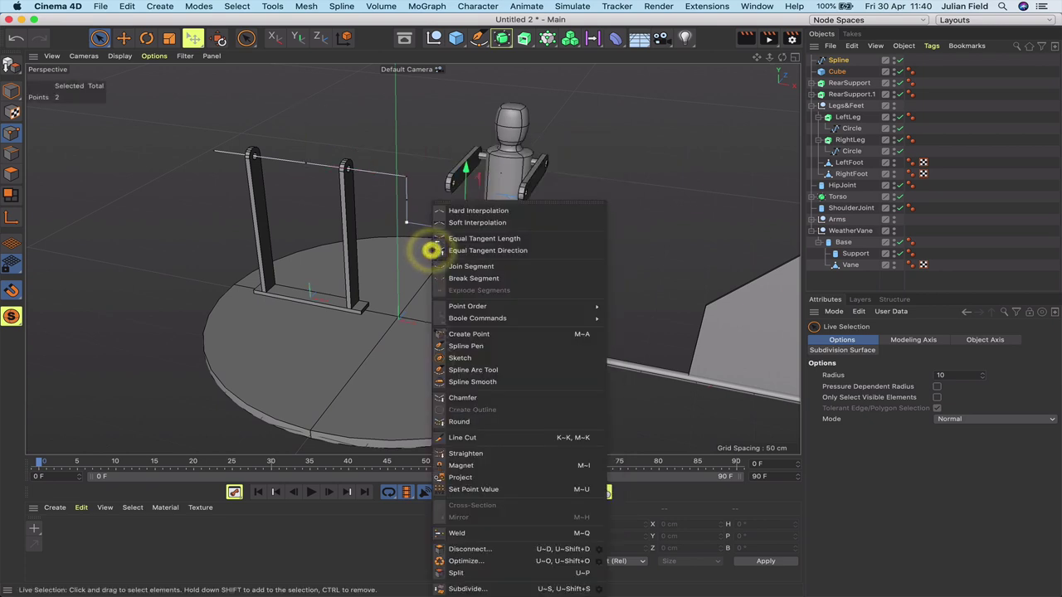
pyautogui.click(464, 589)
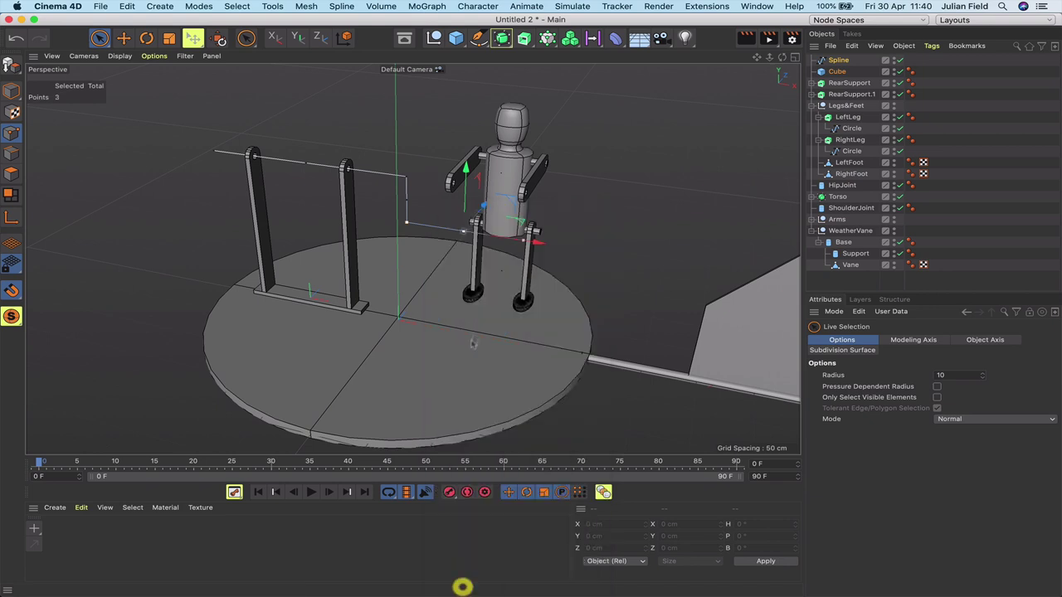
pyautogui.click(423, 257)
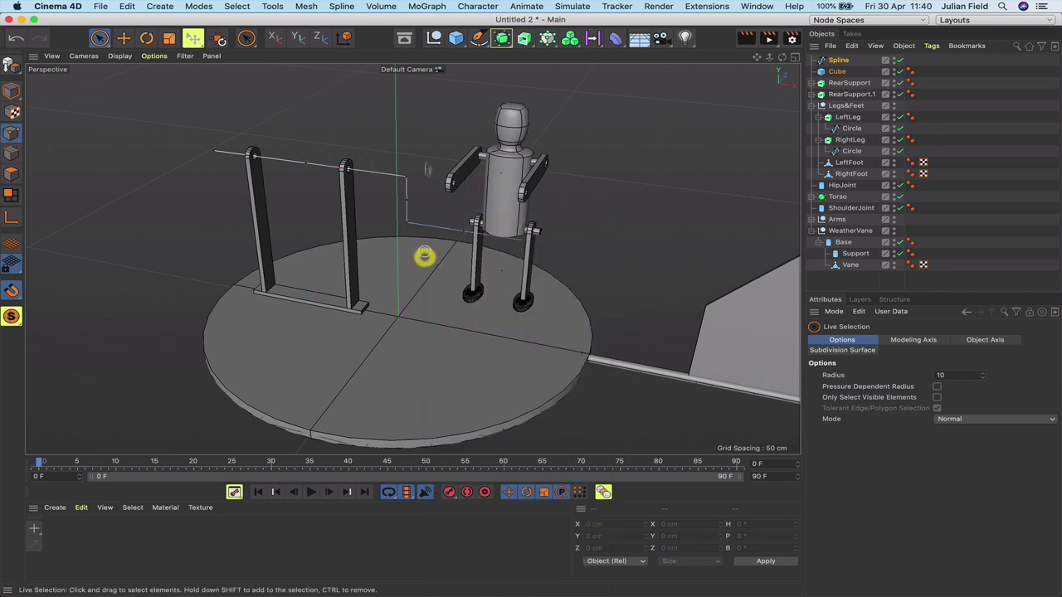
# Move the upper horizontal segment's midpoint along X close to the upper corner and turn off snapping.
pyautogui.click(99, 38)
pyautogui.click(305, 163)
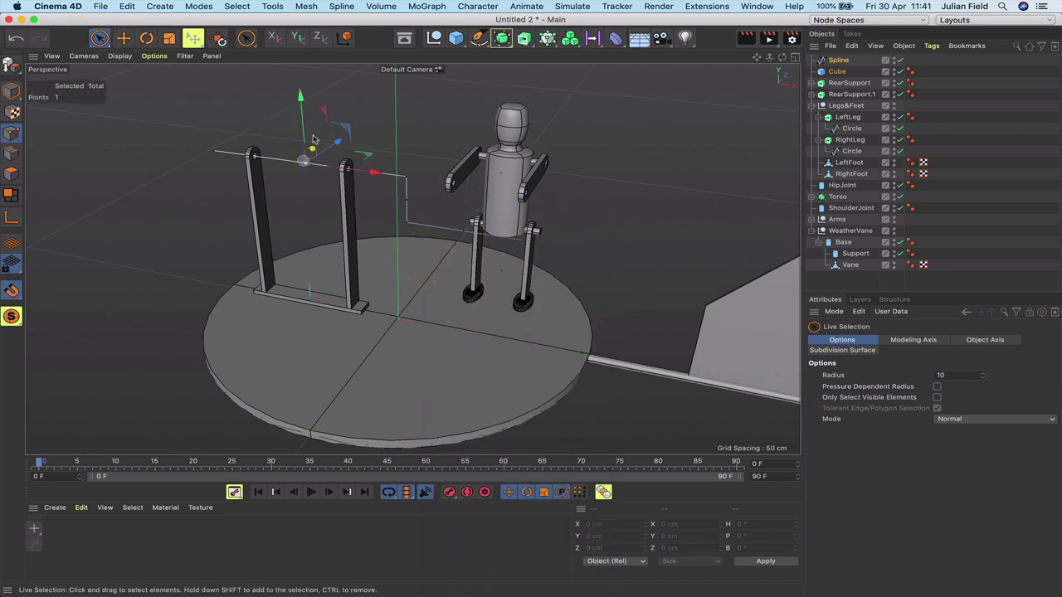
pyautogui.moveTo(373, 174); pyautogui.dragTo(462, 183)
pyautogui.click(246, 235)
pyautogui.click(12, 291)
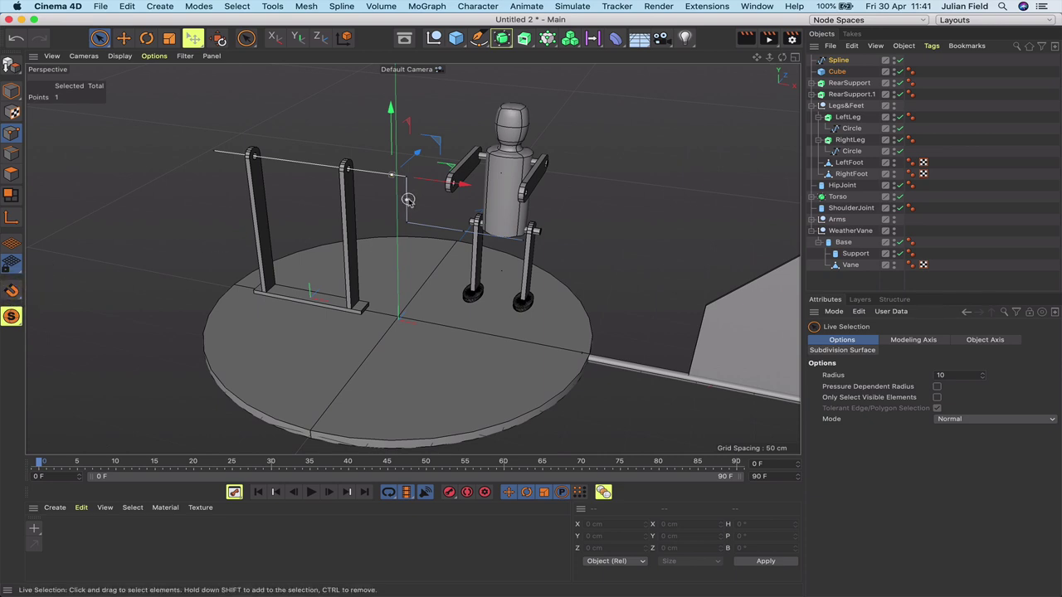
# In the Front view, move the upper horizontal and vertical segments' midpoints near the upper corner and the lower horizontal's midpoint near the lower corner.
pyautogui.moveTo(407, 200); pyautogui.dragTo(408, 127)
pyautogui.press('F3')
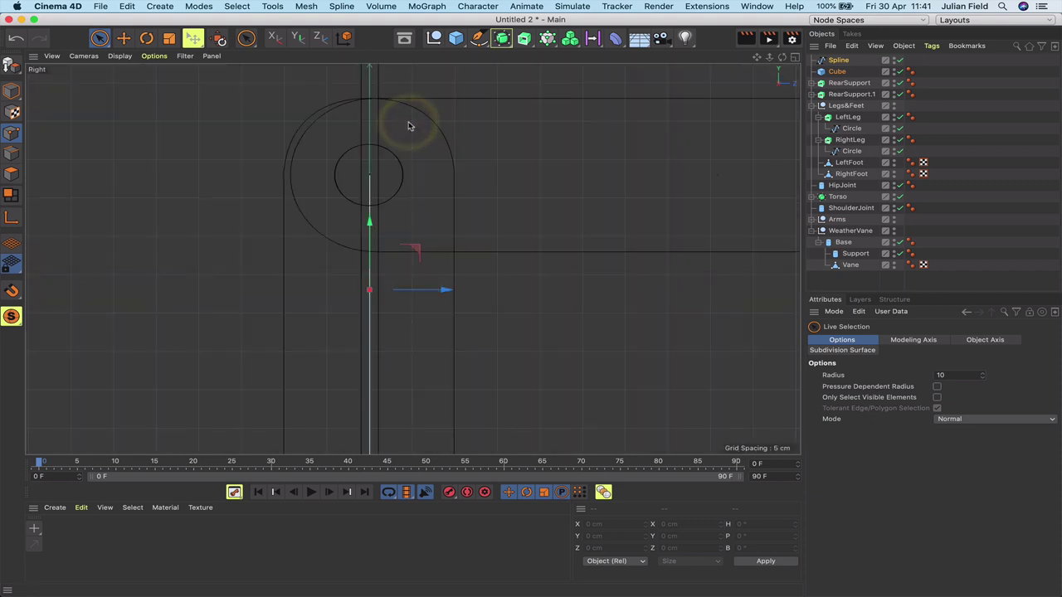
pyautogui.press('F4')
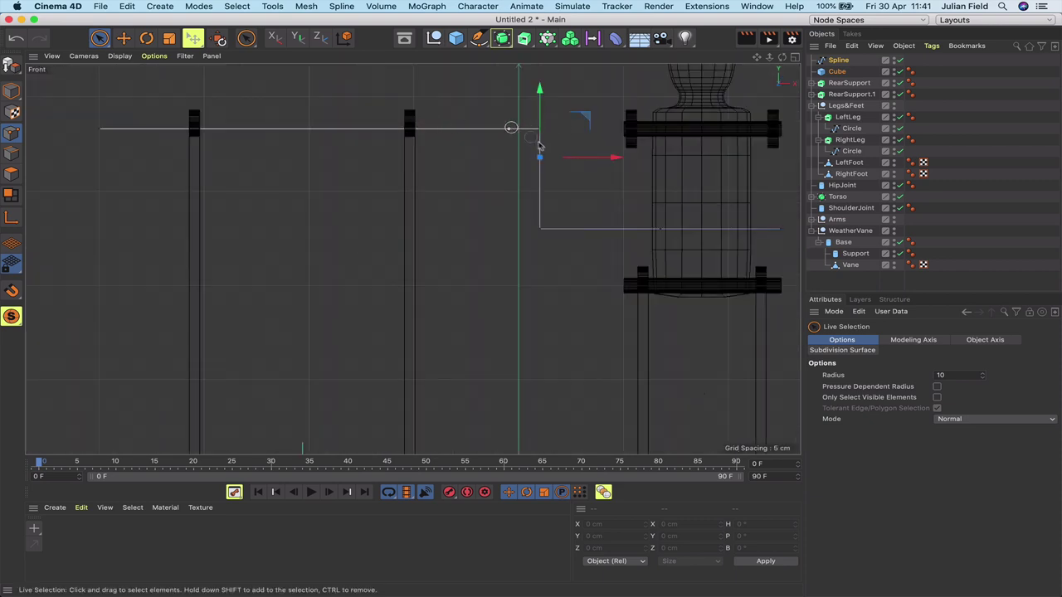
pyautogui.click(511, 130)
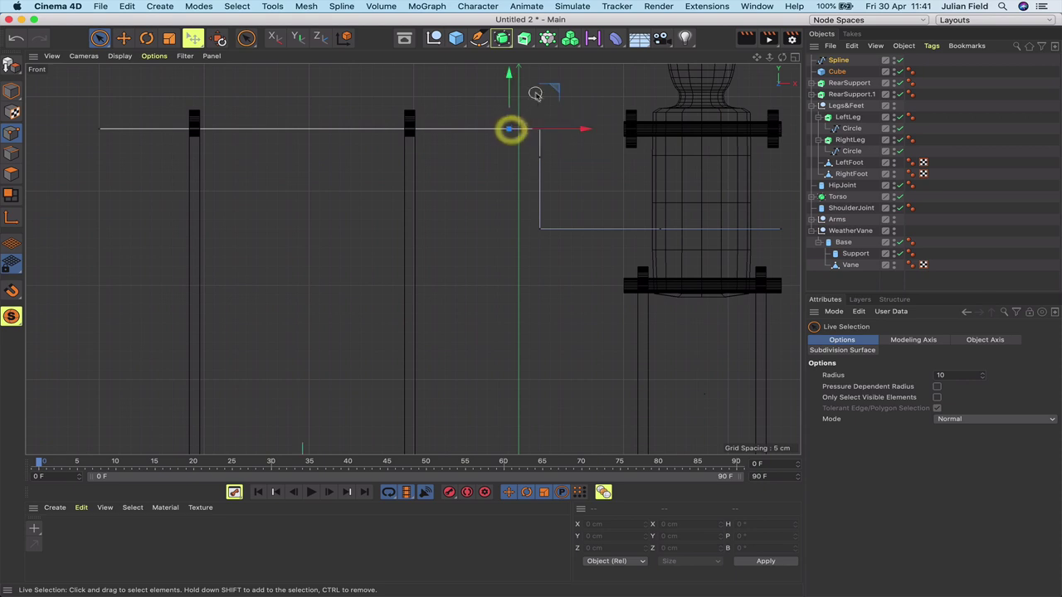
pyautogui.click(586, 129)
pyautogui.click(541, 158)
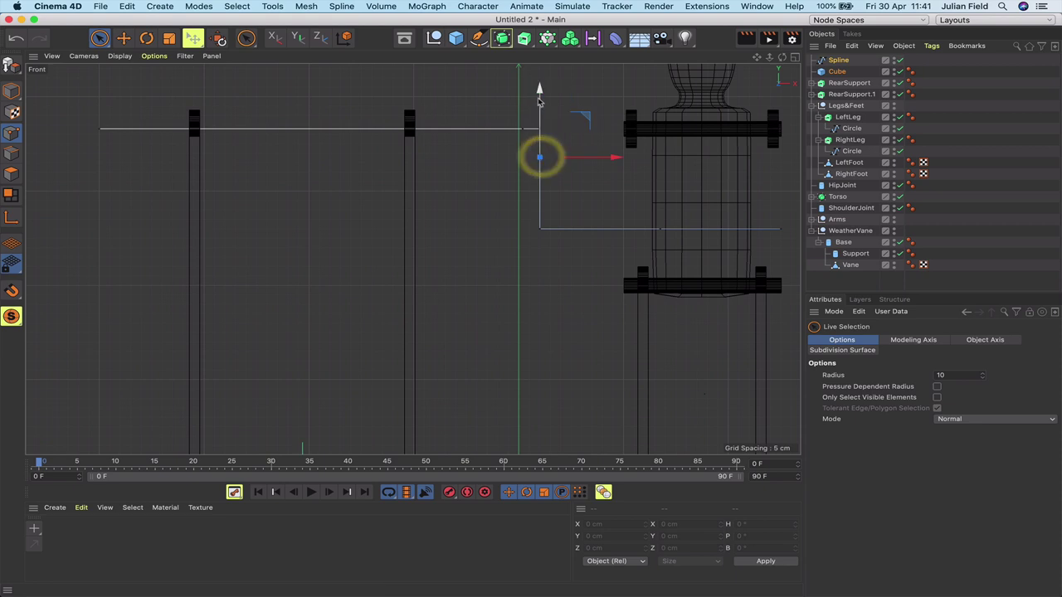
pyautogui.moveTo(540, 101); pyautogui.dragTo(539, 91)
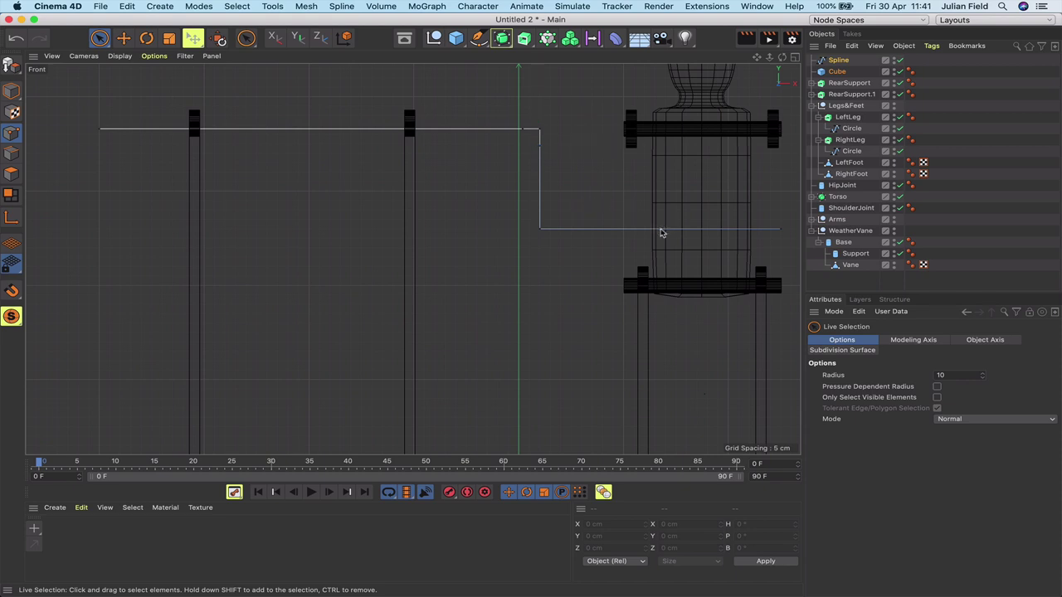
pyautogui.click(661, 229)
pyautogui.moveTo(735, 234); pyautogui.dragTo(631, 241)
# Subdivide the vertical segment between its inner point and the lower corner, then lower the new point about 14.8 cm close to that corner.
pyautogui.click(541, 231)
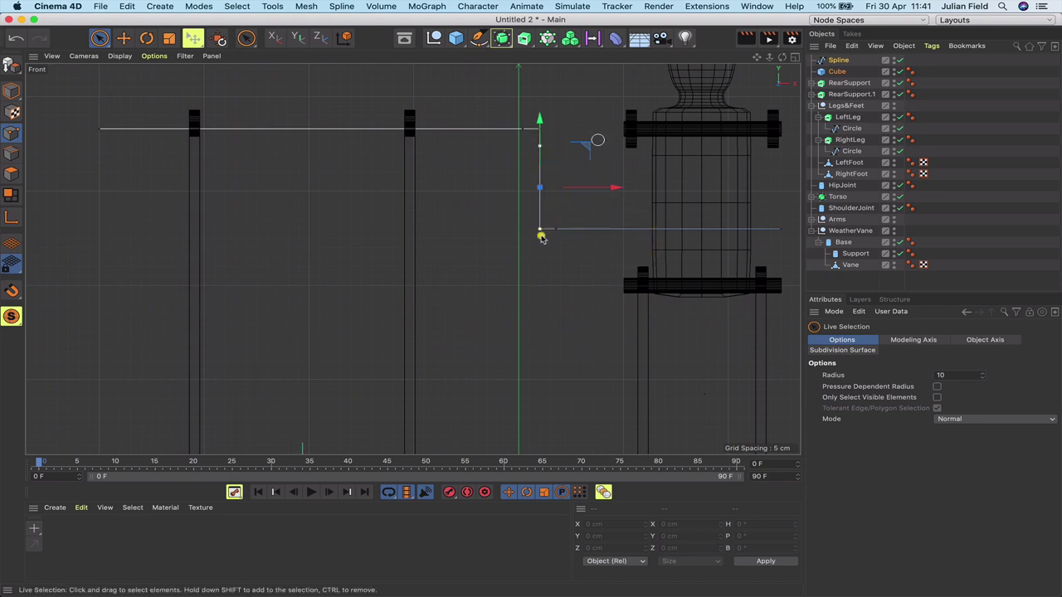
pyautogui.rightClick(559, 274)
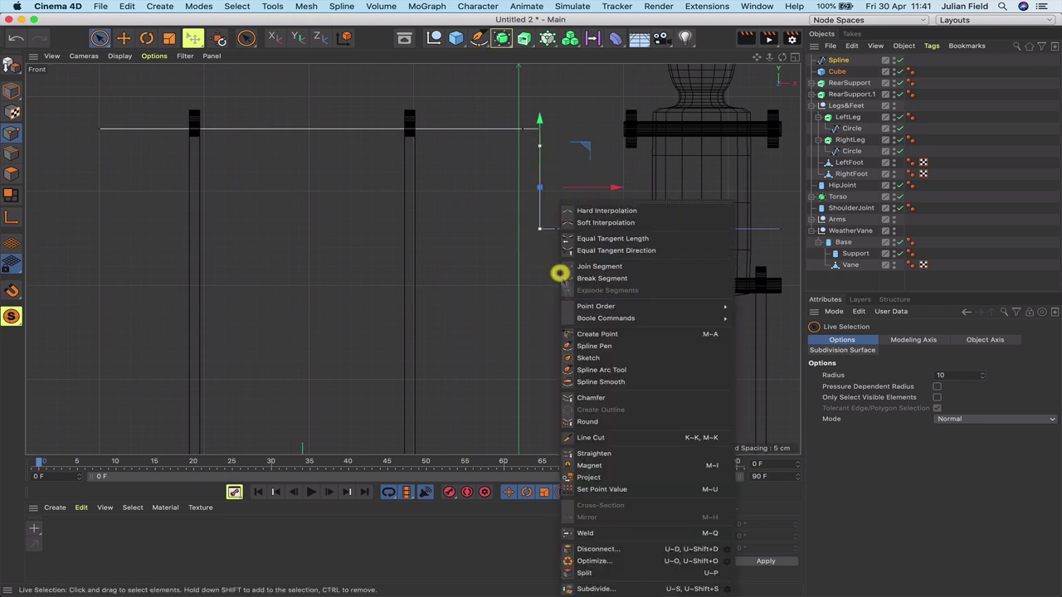
pyautogui.click(596, 588)
pyautogui.click(576, 316)
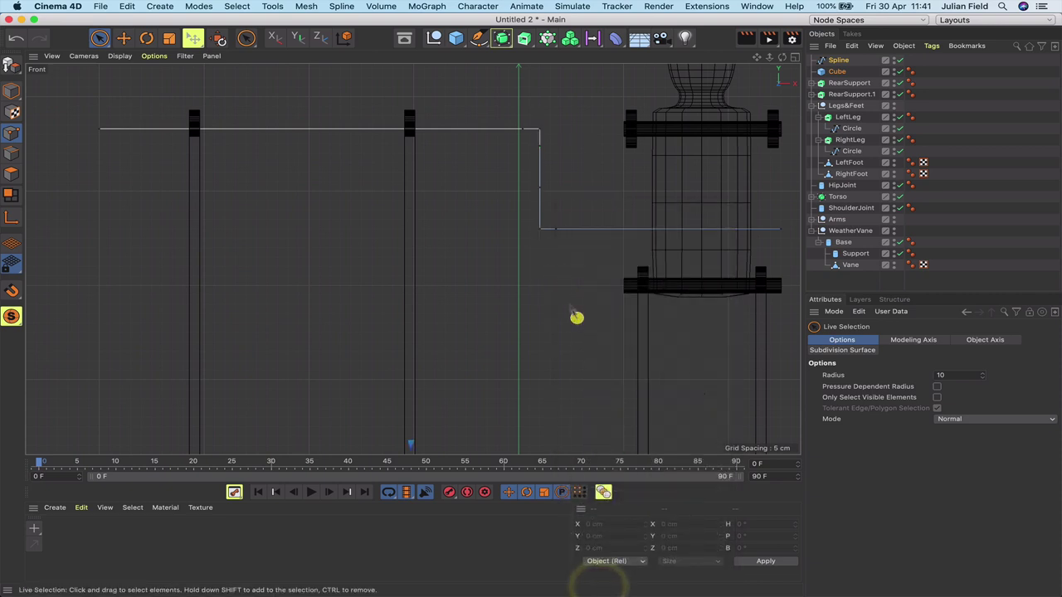
pyautogui.click(539, 187)
pyautogui.moveTo(540, 121); pyautogui.dragTo(540, 149)
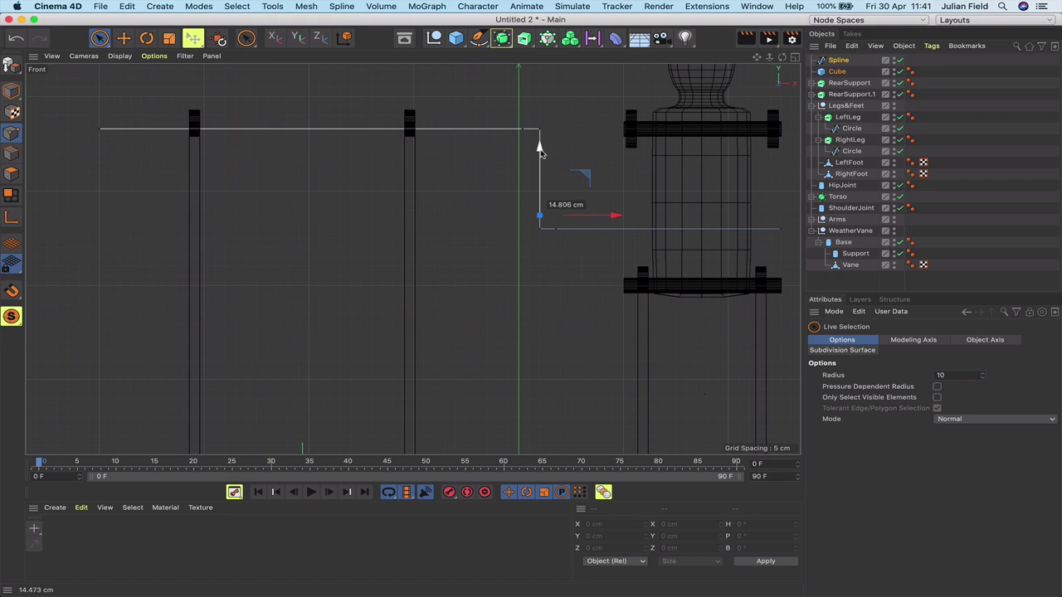
pyautogui.click(540, 149)
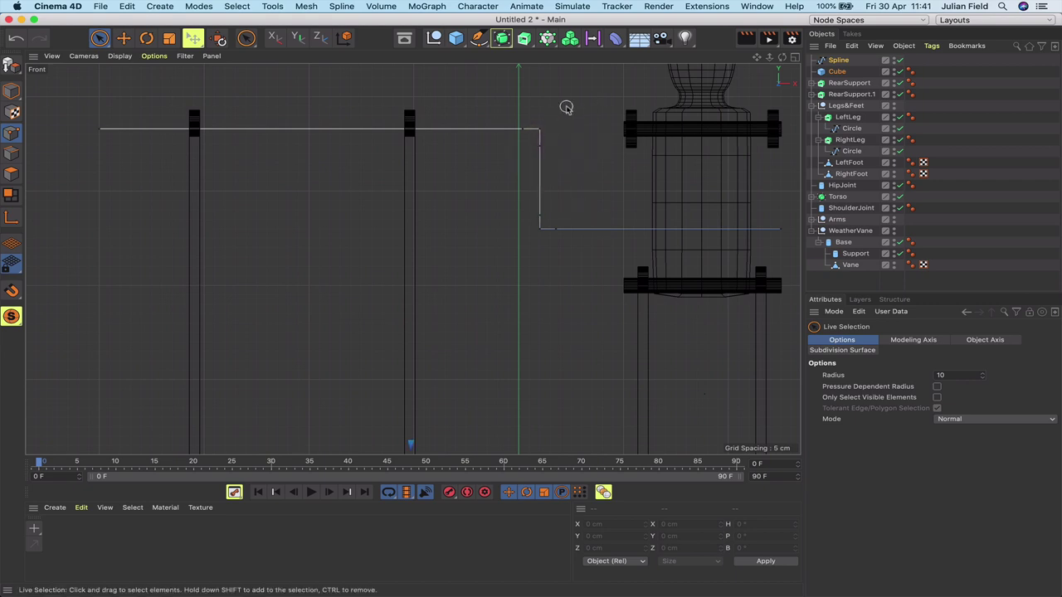
# Select the six points around both spline corners and set the Round tool to 10 points.
pyautogui.click(546, 133)
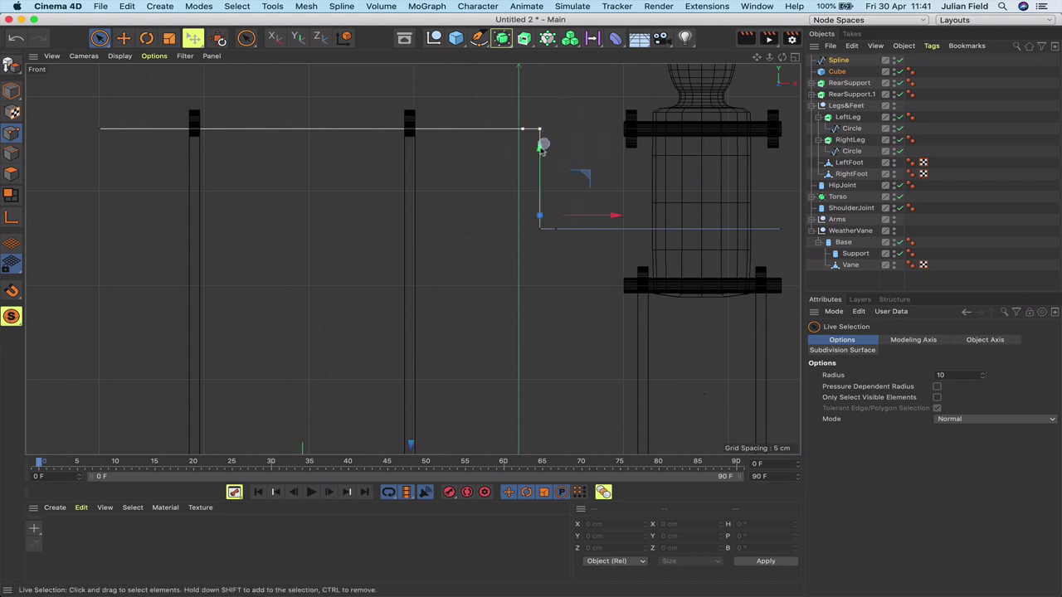
pyautogui.keyDown('shift'); pyautogui.click(556, 229); pyautogui.keyUp('shift')
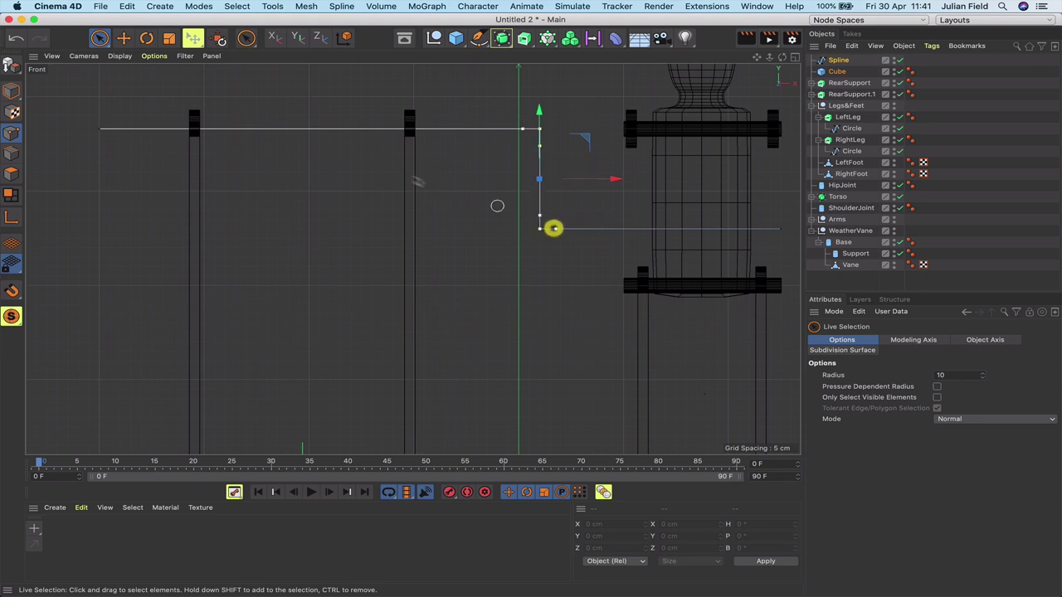
pyautogui.click(337, 5)
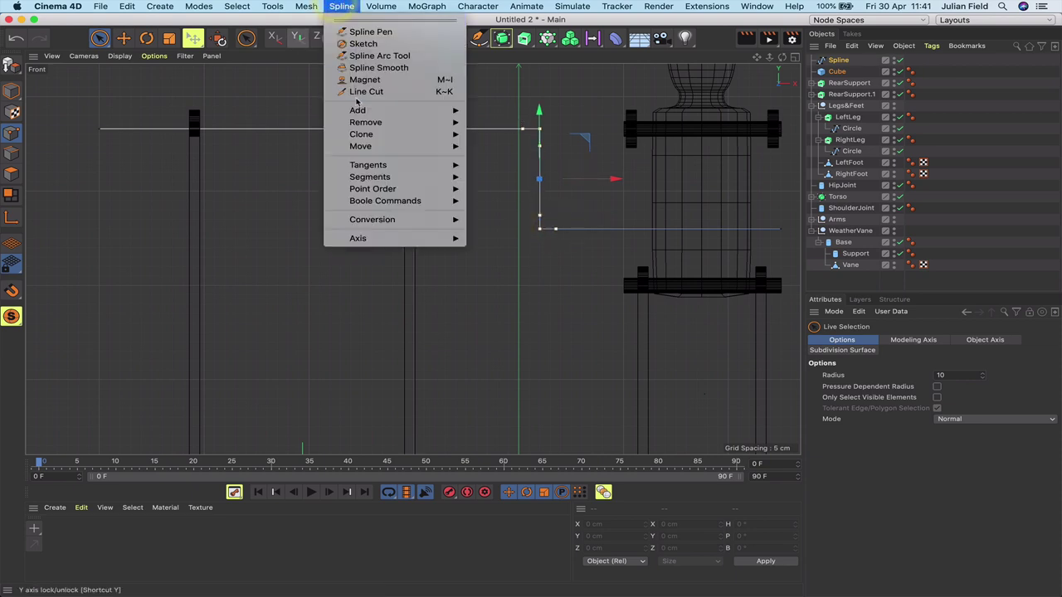
pyautogui.moveTo(365, 110)
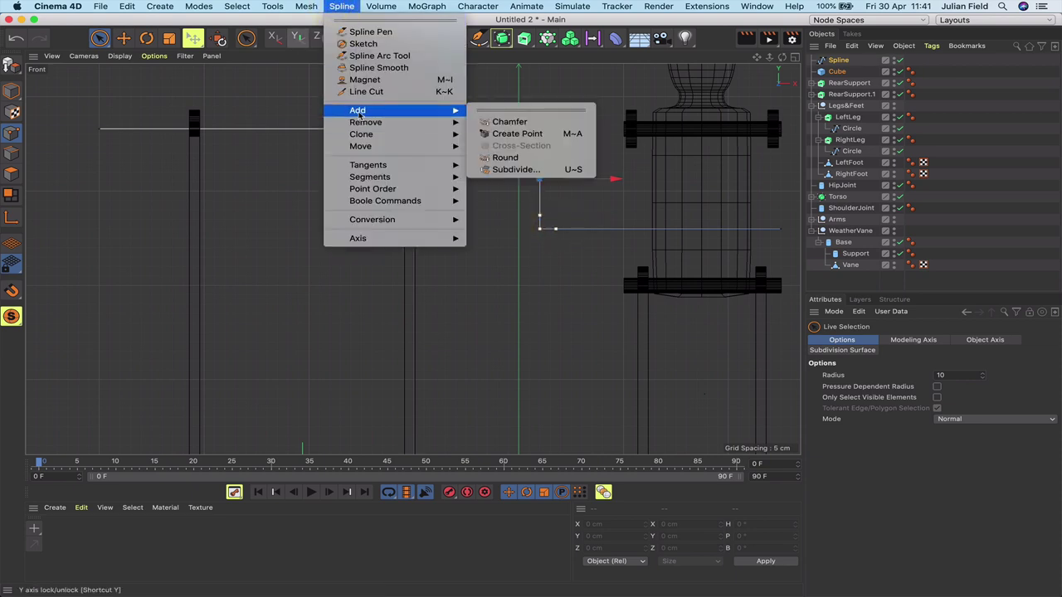
pyautogui.click(519, 159)
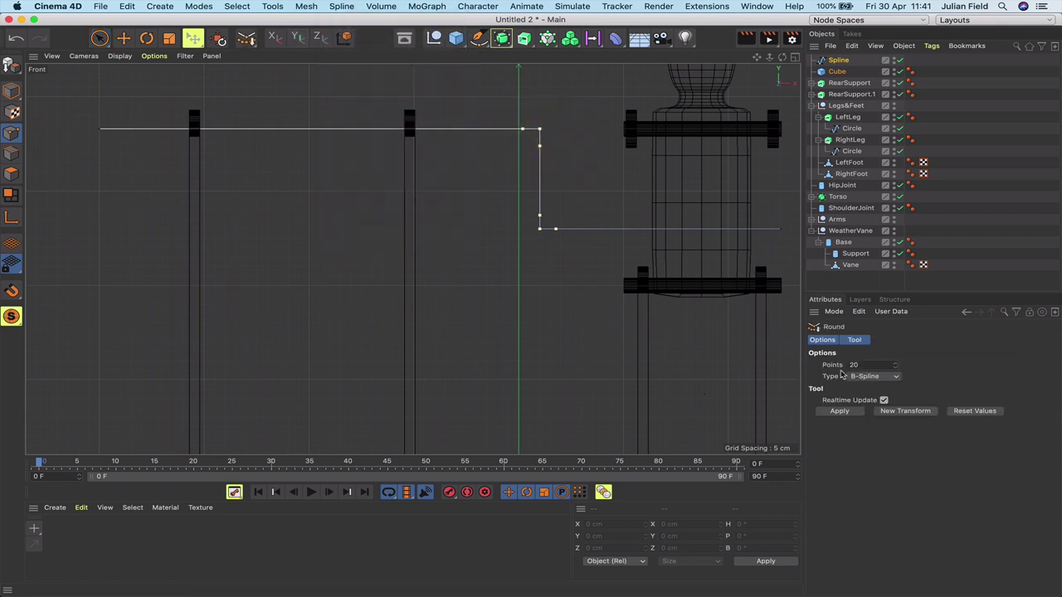
pyautogui.click(811, 365)
# Try to round both corners together in one operation, then undo the rounding.
pyautogui.click(841, 411)
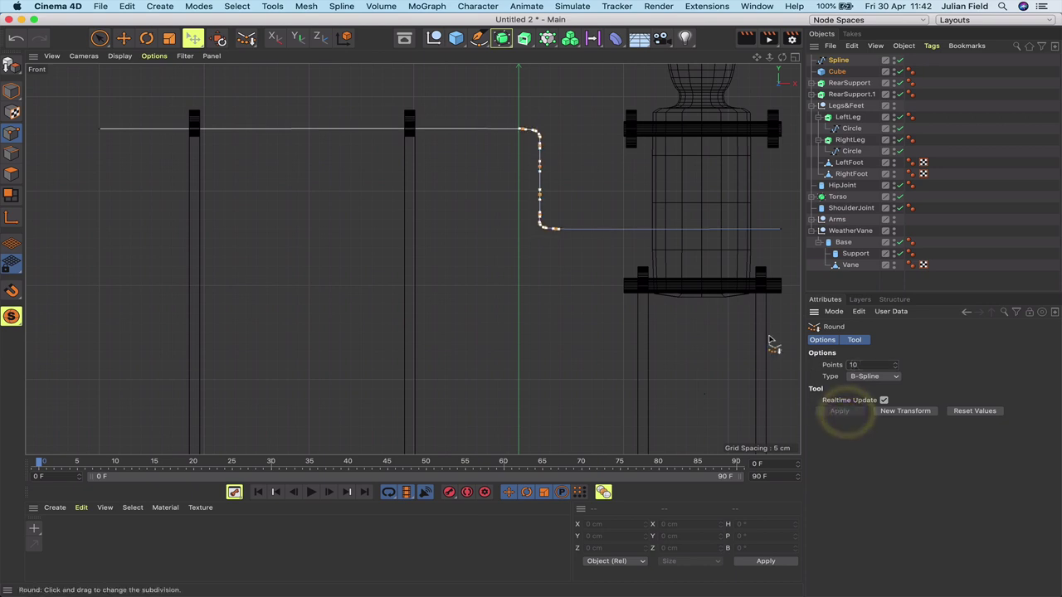
pyautogui.click(587, 334)
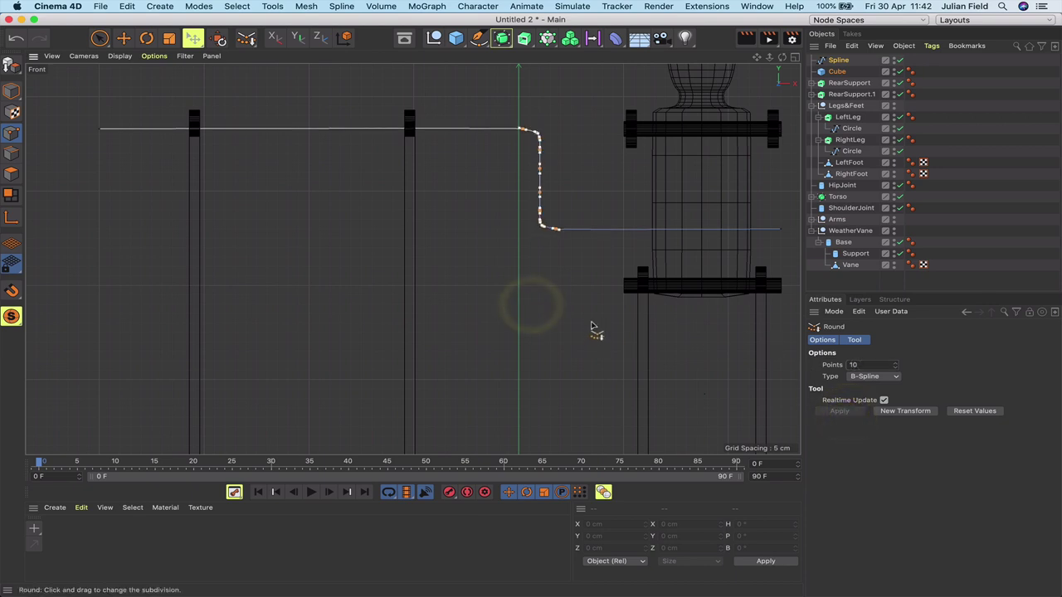
pyautogui.press('super+z')
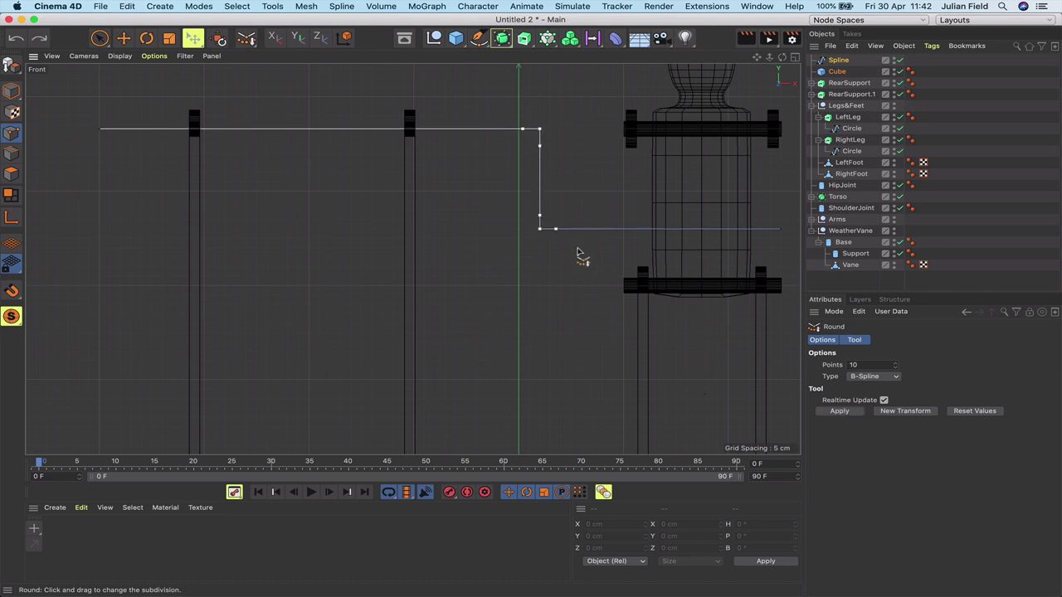
# Select only the three points around the upper corner and round them with 10 B-Spline points.
pyautogui.click(99, 37)
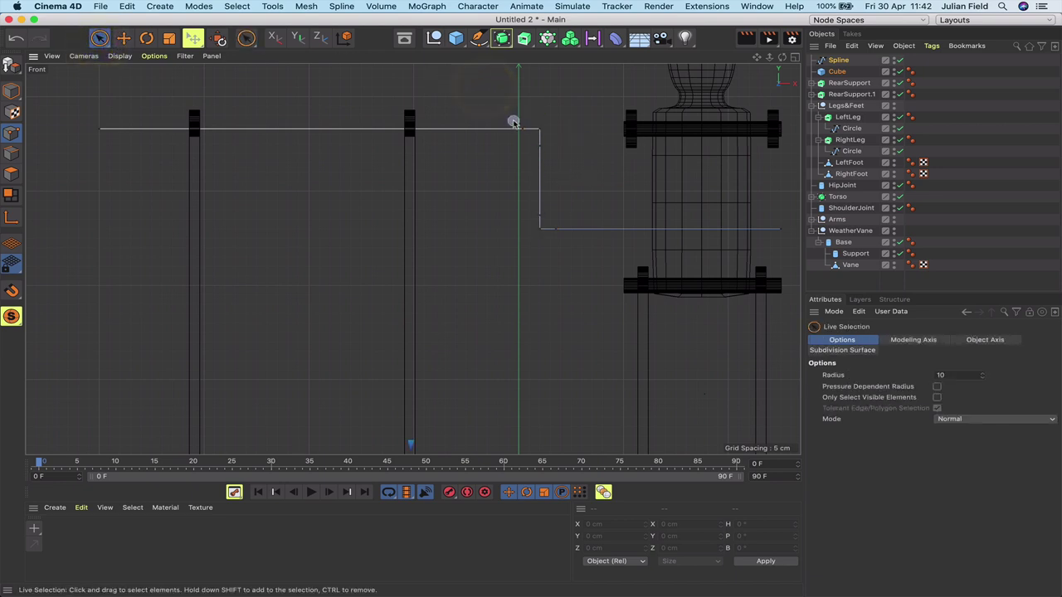
pyautogui.click(538, 135)
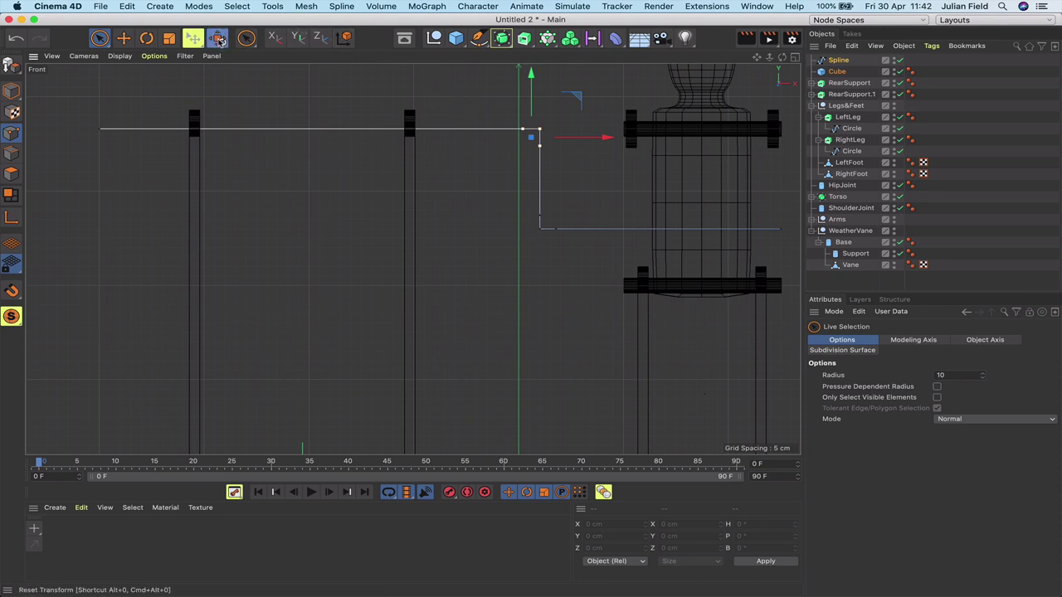
pyautogui.click(193, 40)
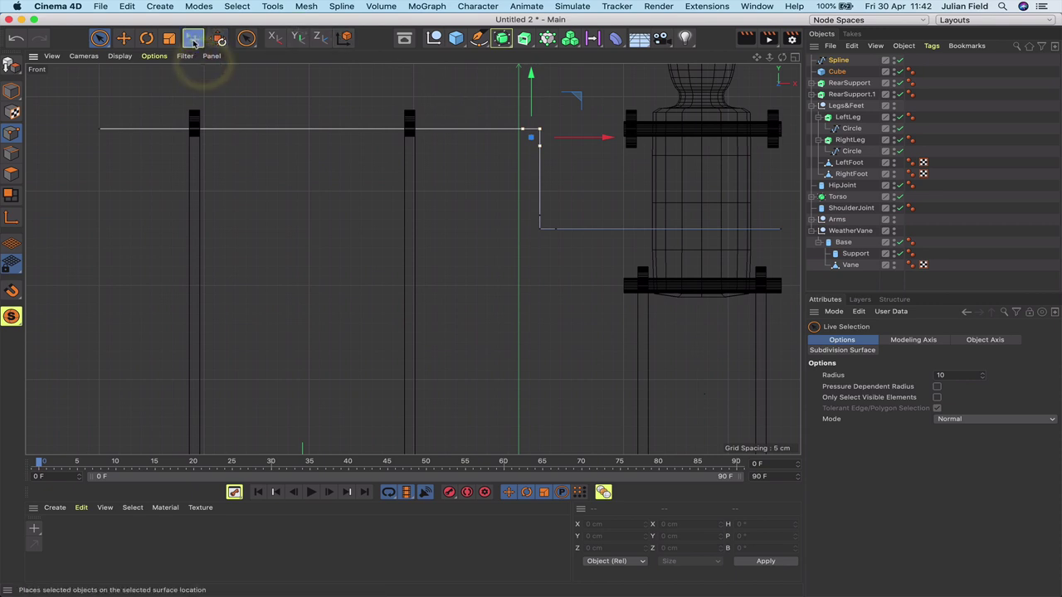
pyautogui.click(175, 78)
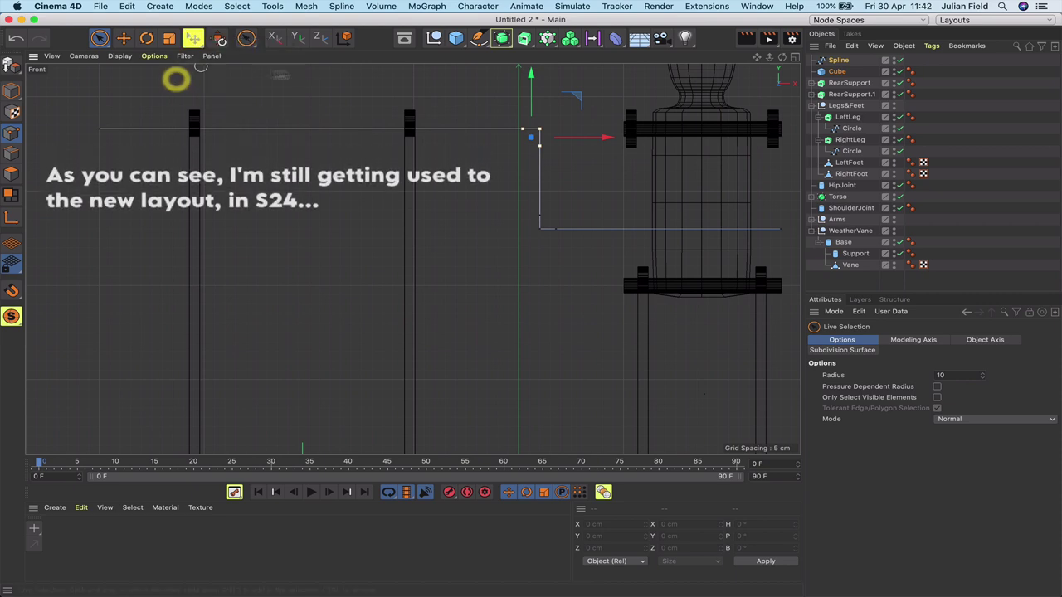
pyautogui.click(244, 38)
pyautogui.click(282, 75)
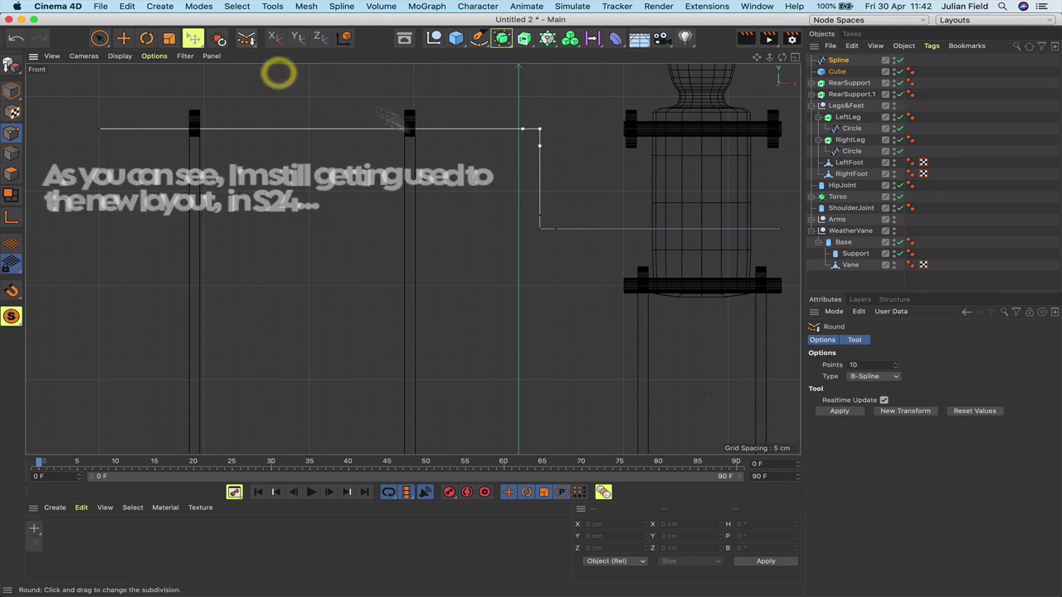
pyautogui.click(840, 411)
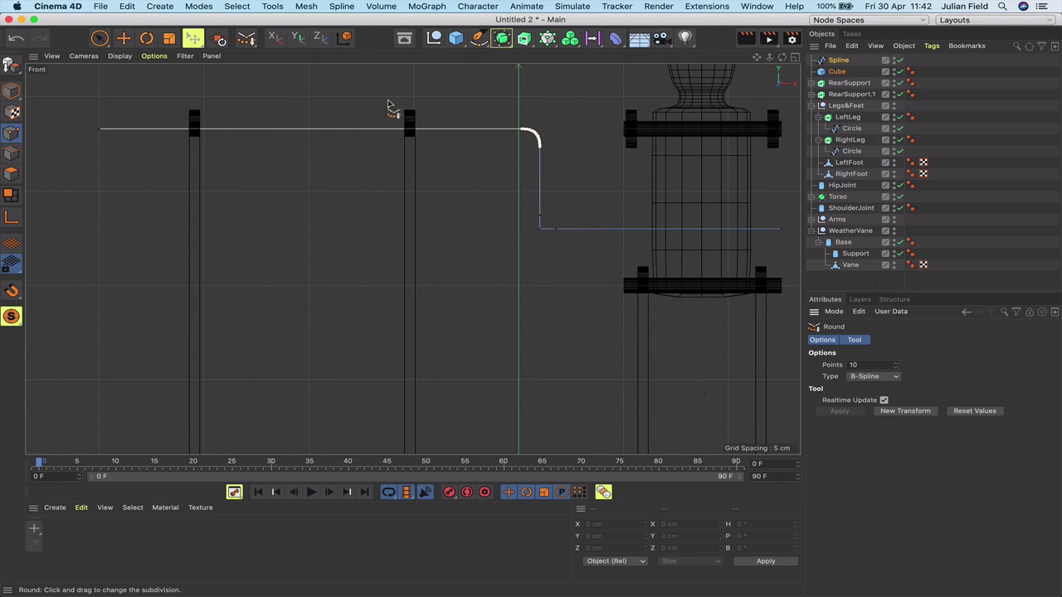
# Round the three points around the lower corner with 10 B-Spline points and clear the point selection.
pyautogui.click(99, 38)
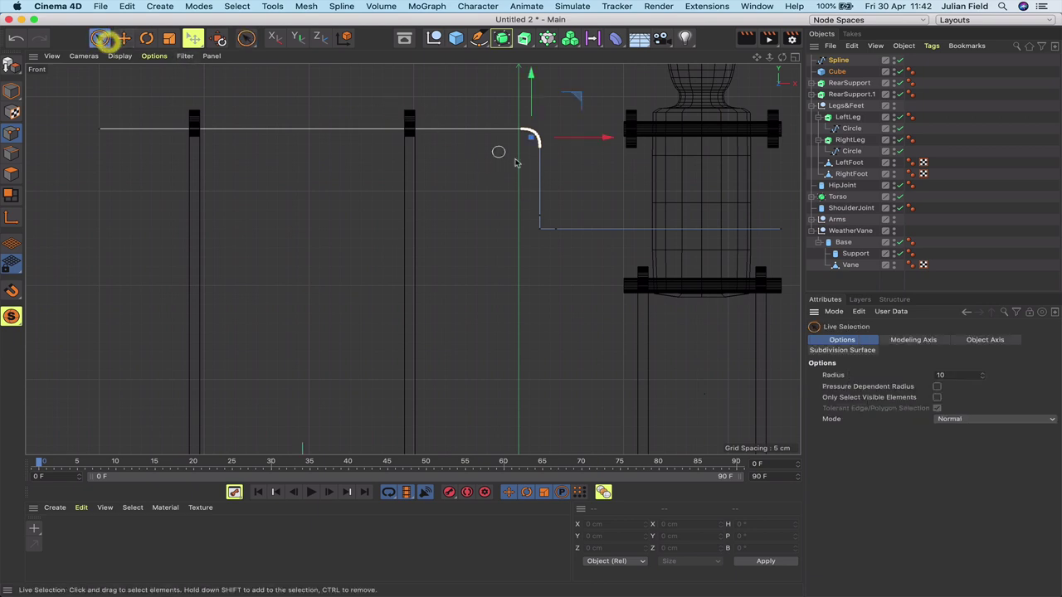
pyautogui.click(546, 229)
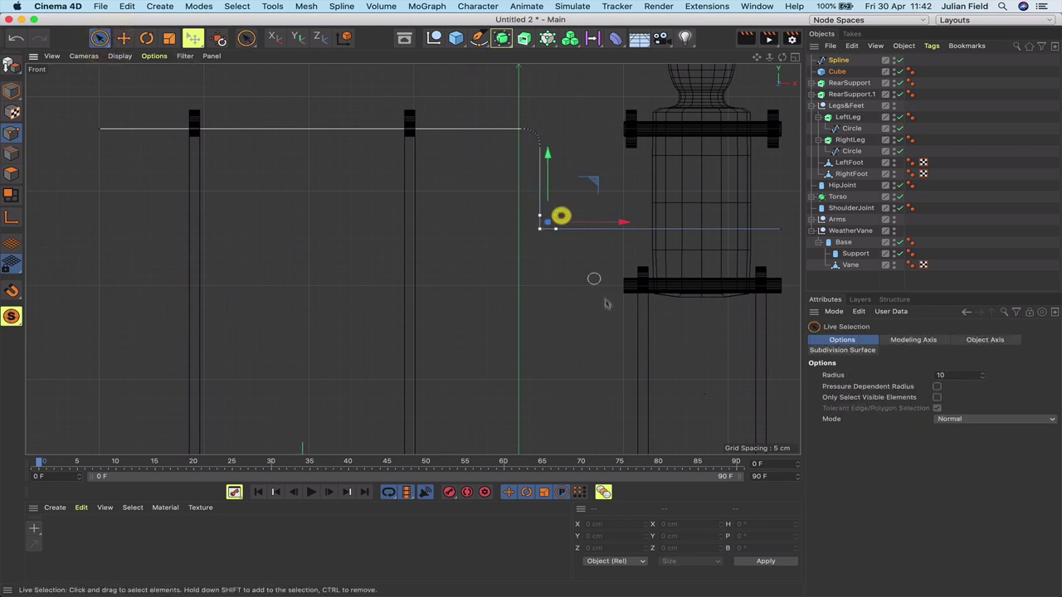
pyautogui.press('space')
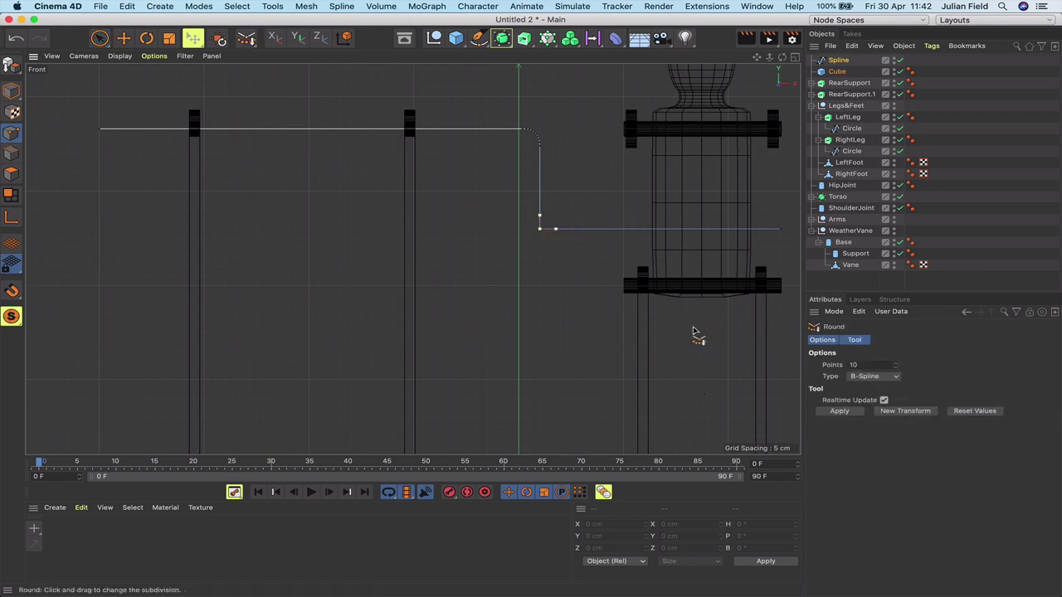
pyautogui.click(840, 411)
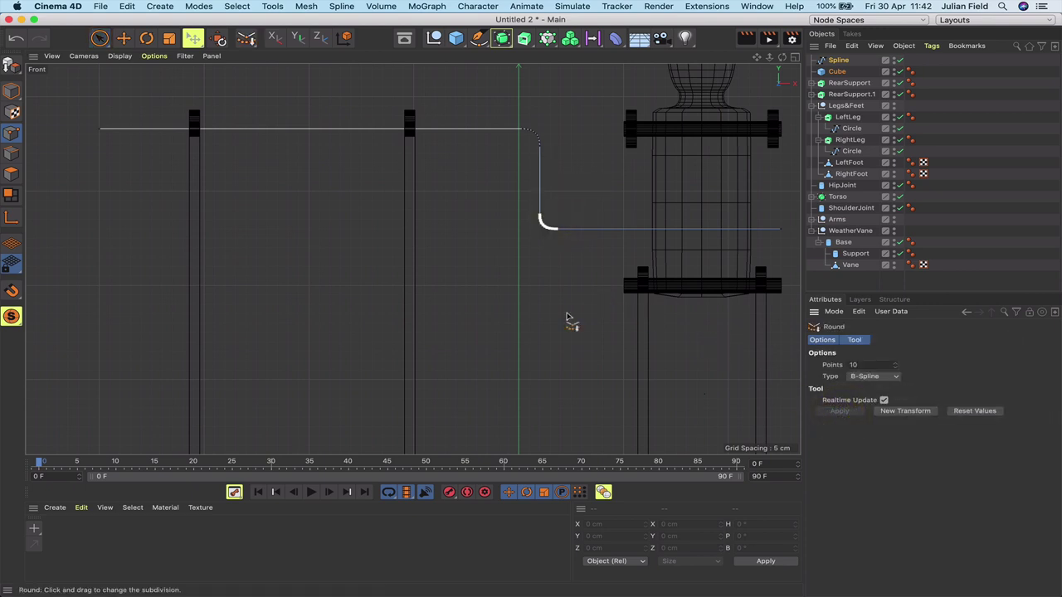
pyautogui.press('space')
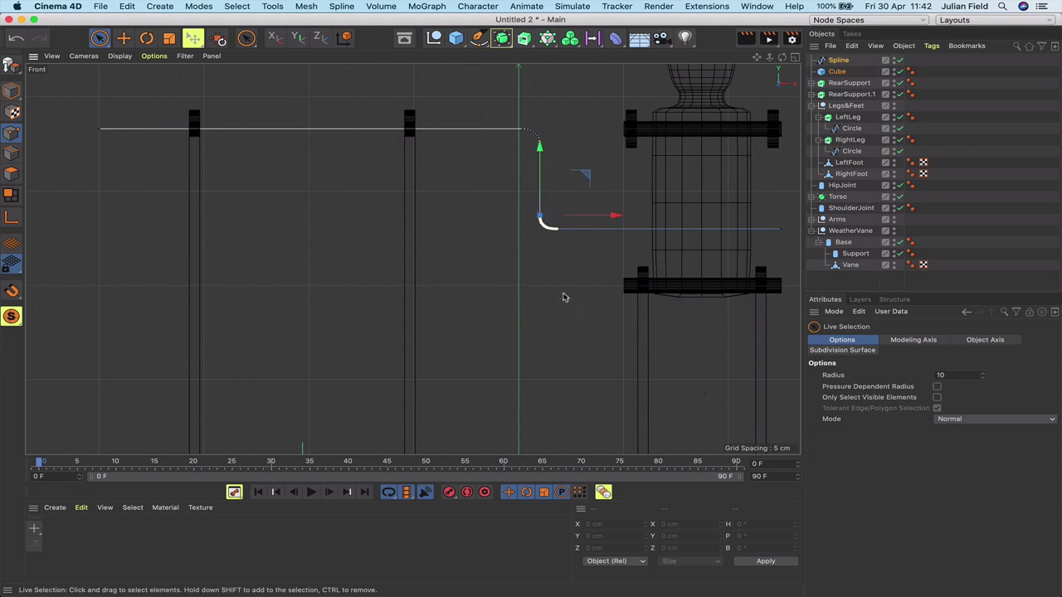
pyautogui.click(562, 294)
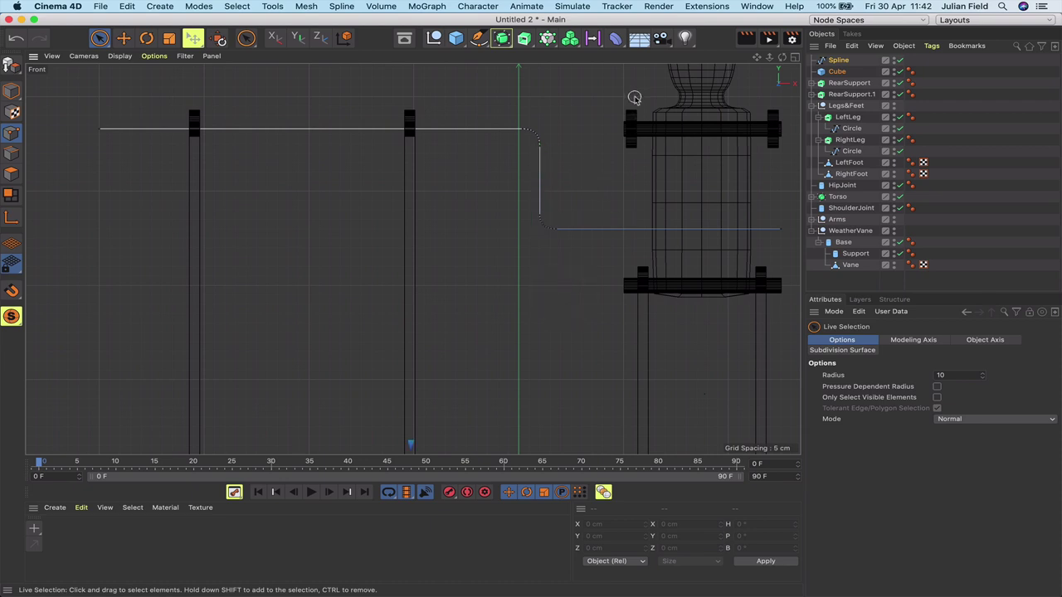
# Return to the Perspective view and create a Circle spline with a radius of 3.5 cm.
pyautogui.press('F1')
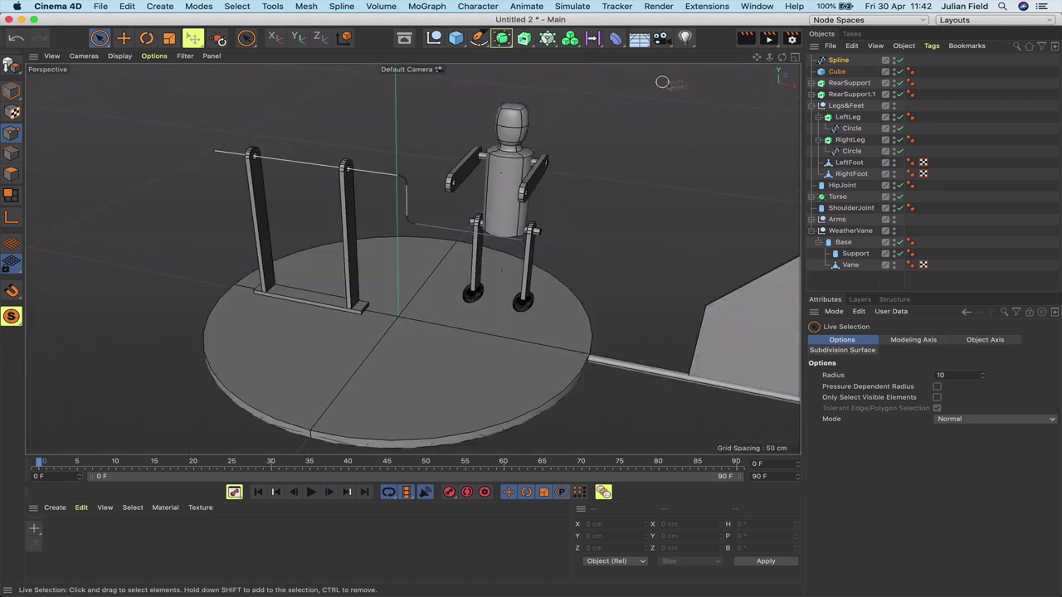
pyautogui.click(479, 37)
pyautogui.click(613, 75)
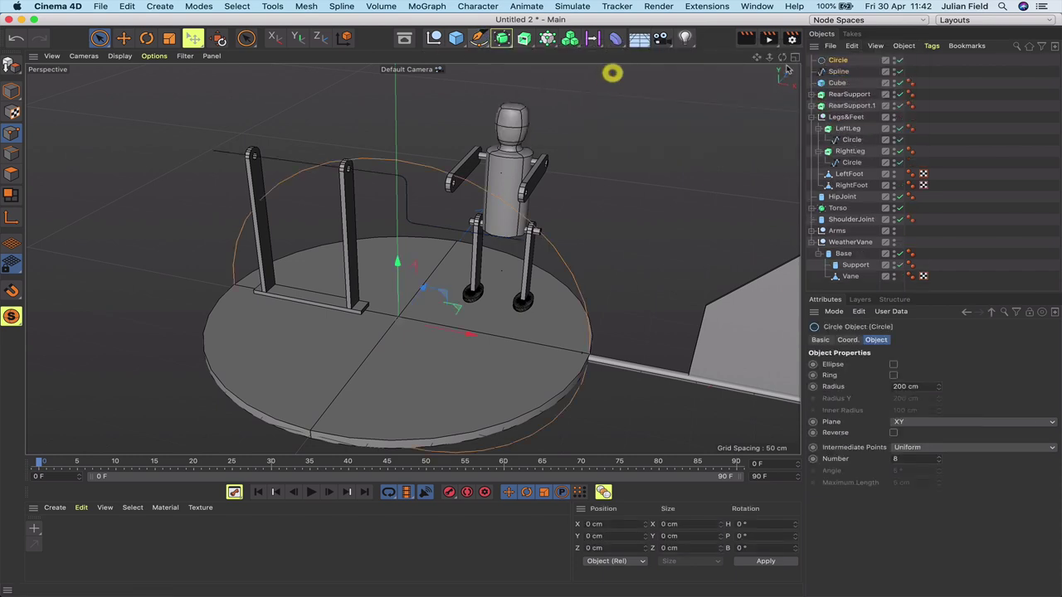
pyautogui.click(833, 61)
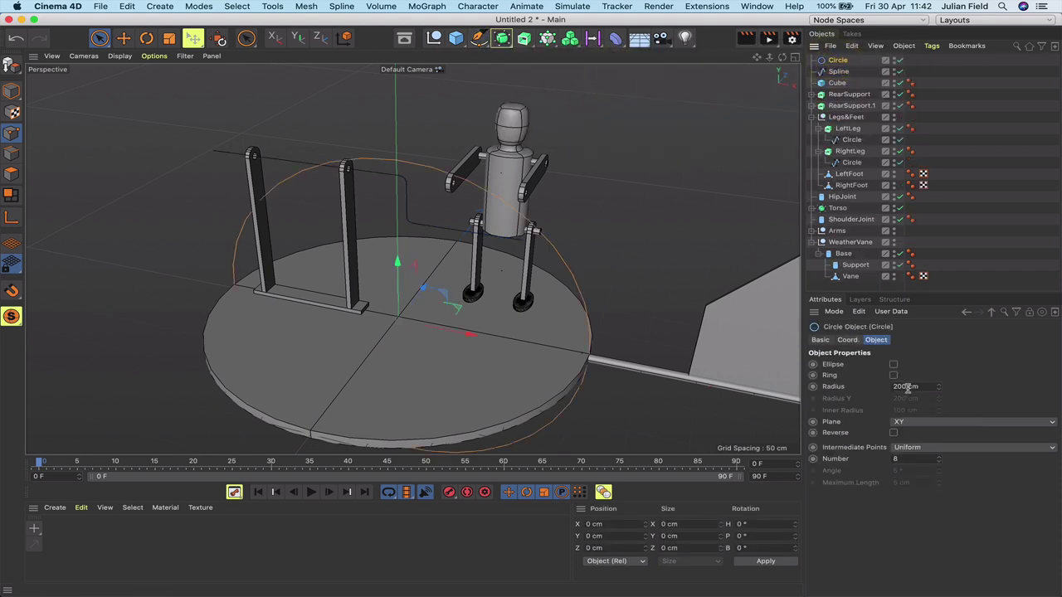
pyautogui.click(858, 388)
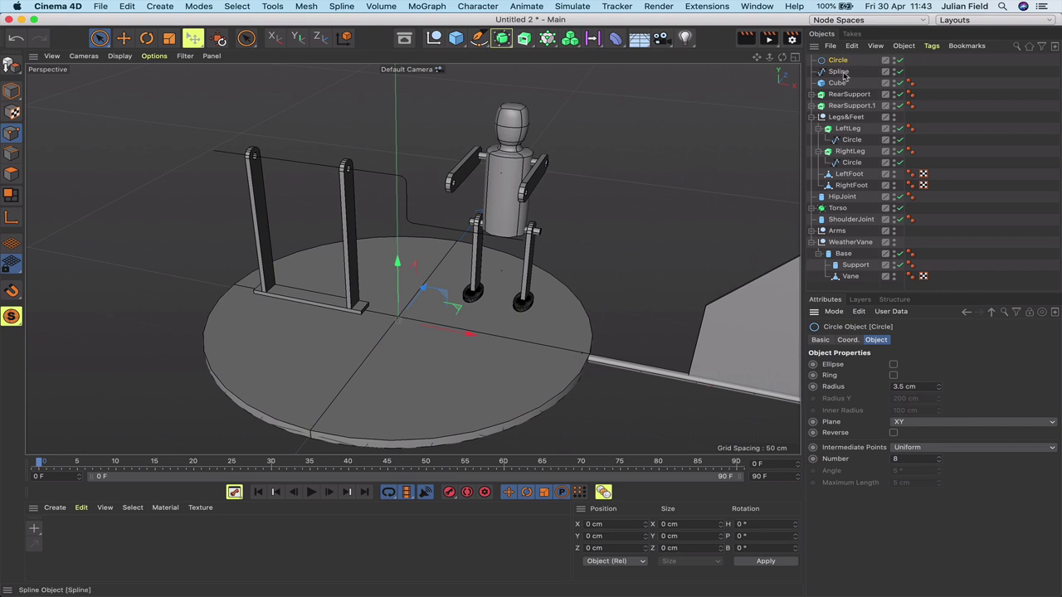
# Try sweeping the Circle along the crankshaft Spline, then take both splines back out of the Sweep.
pyautogui.click(524, 38)
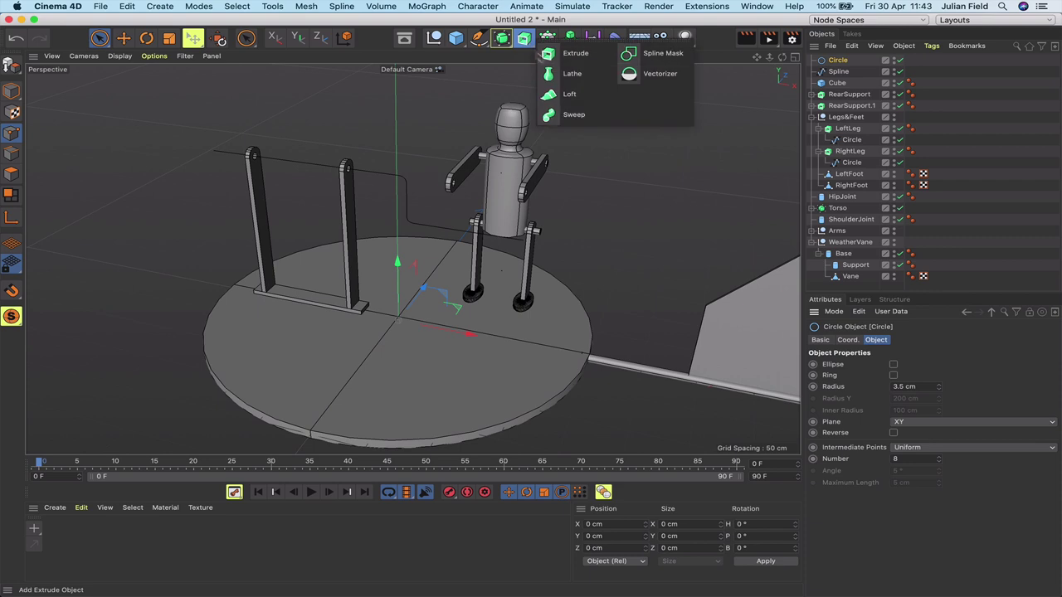
pyautogui.keyDown('alt'); pyautogui.click(571, 118); pyautogui.keyUp('alt')
pyautogui.moveTo(838, 85); pyautogui.dragTo(847, 78)
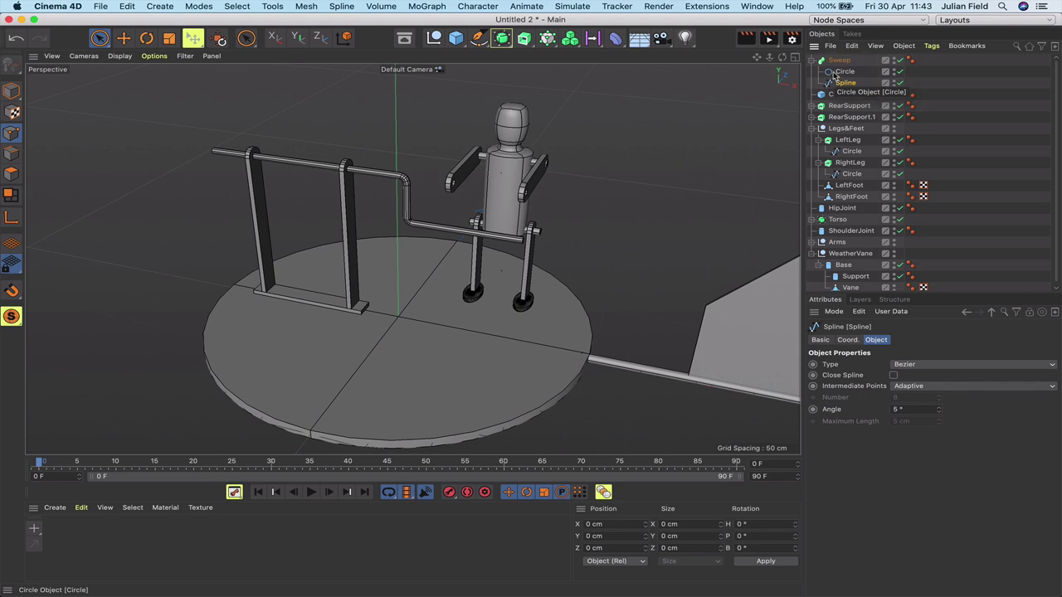
pyautogui.moveTo(782, 57); pyautogui.dragTo(665, 66)
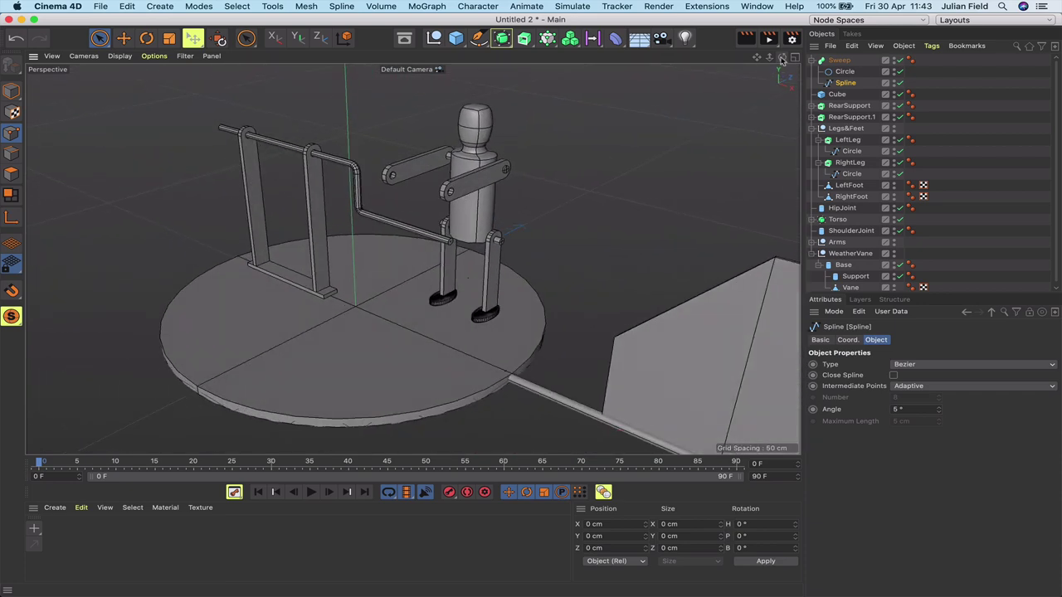
pyautogui.click(838, 61)
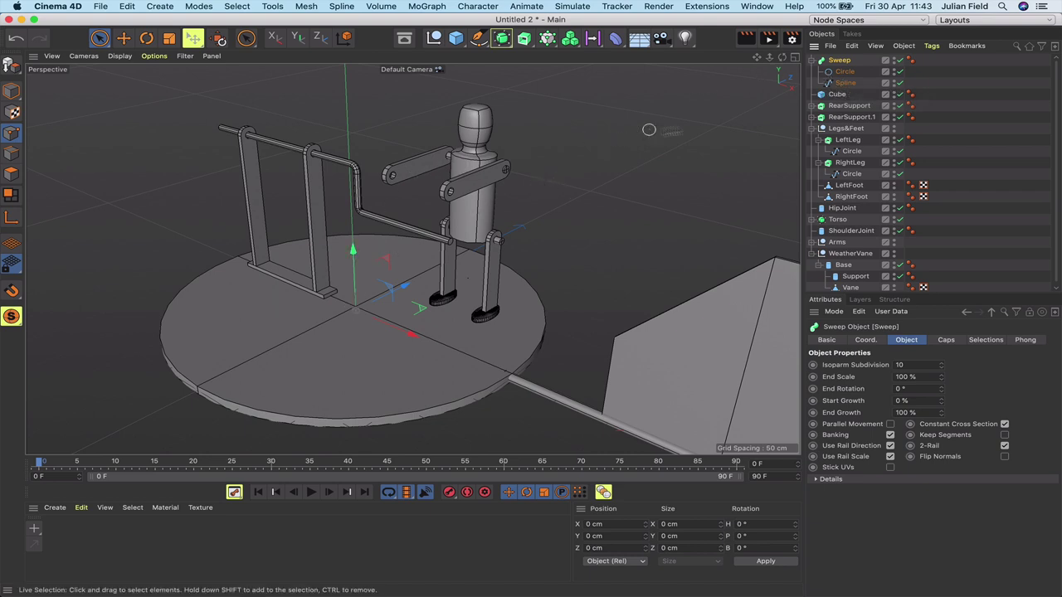
pyautogui.moveTo(845, 80); pyautogui.dragTo(838, 62)
pyautogui.doubleClick(842, 83)
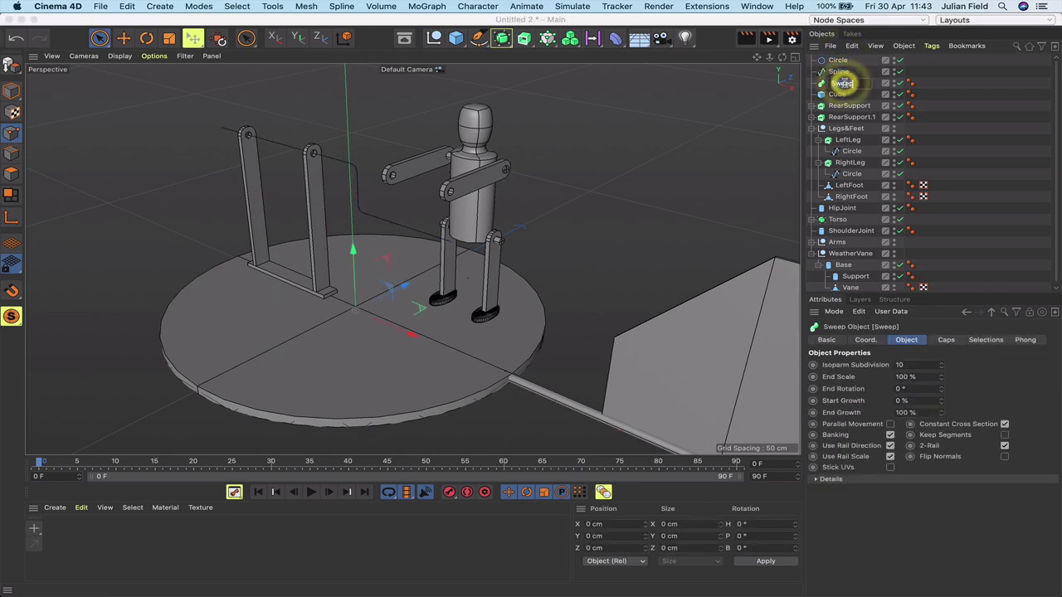
# Center the crankshaft Spline's axis on all of its points with Axis Center.
pyautogui.click(839, 71)
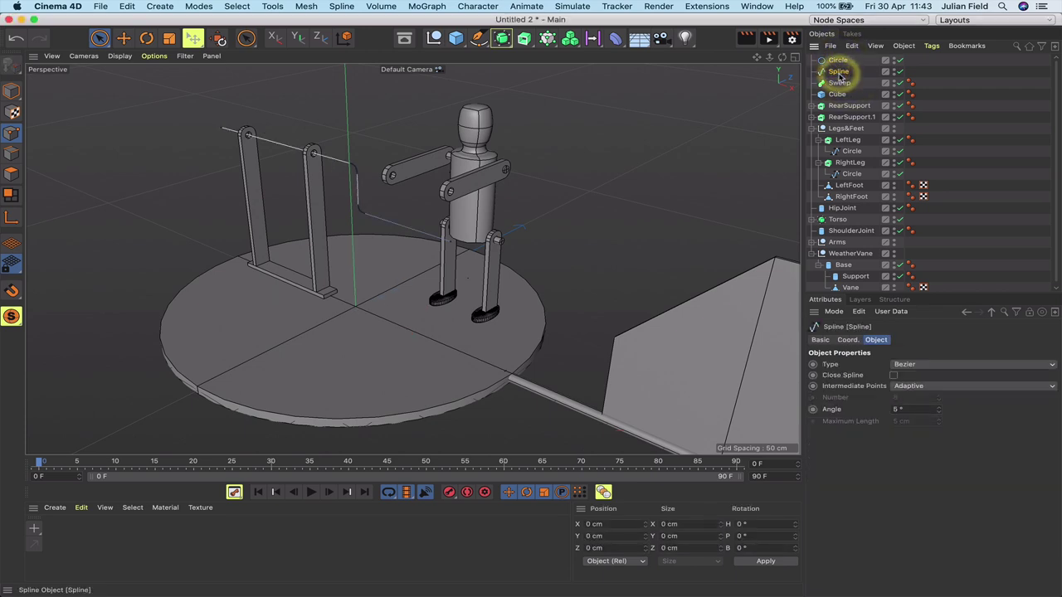
pyautogui.click(341, 5)
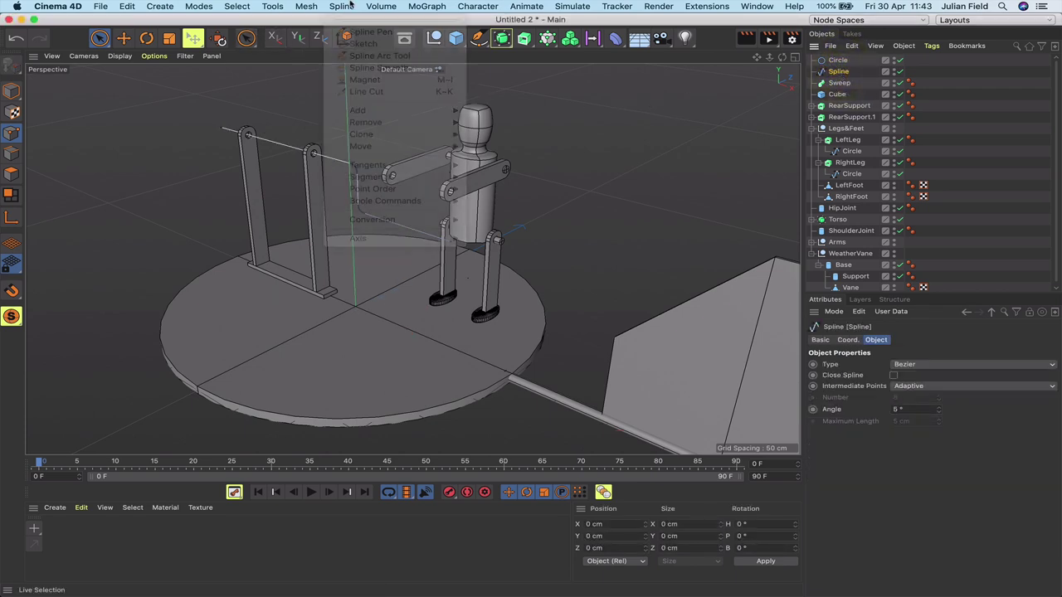
pyautogui.moveTo(380, 238)
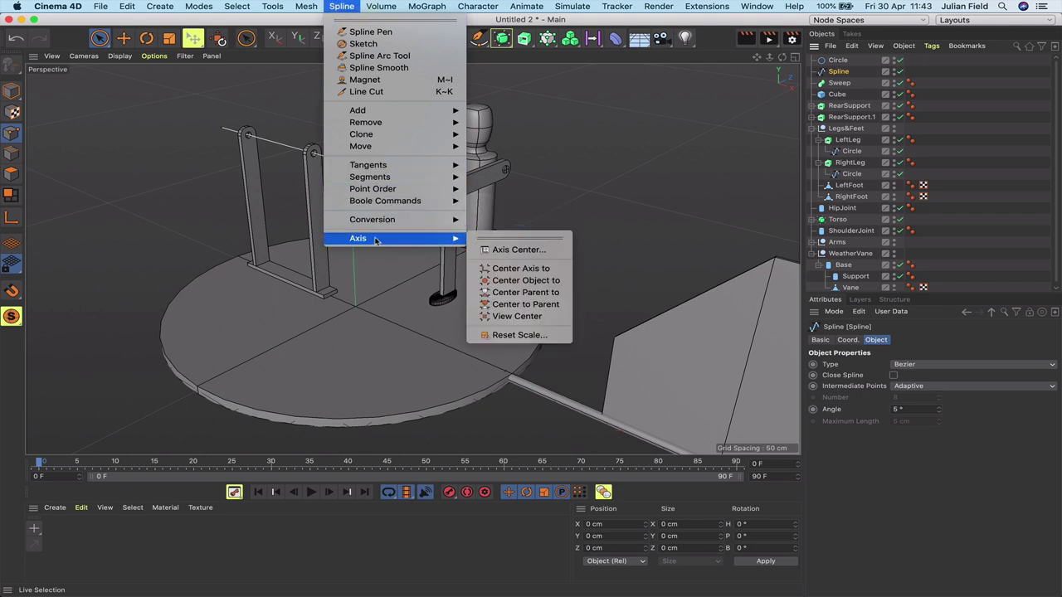
pyautogui.click(504, 250)
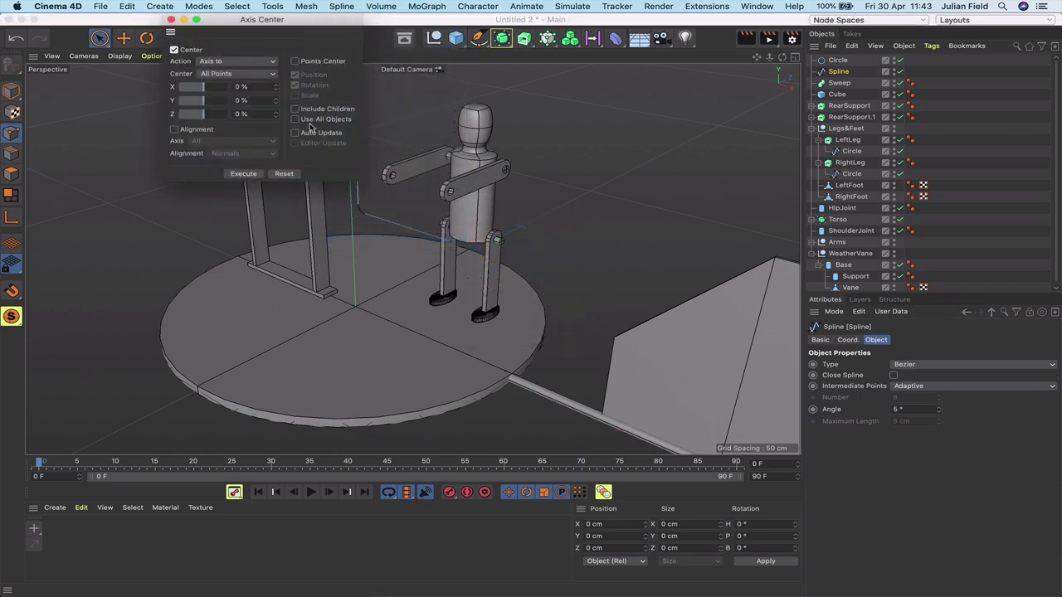
pyautogui.click(244, 174)
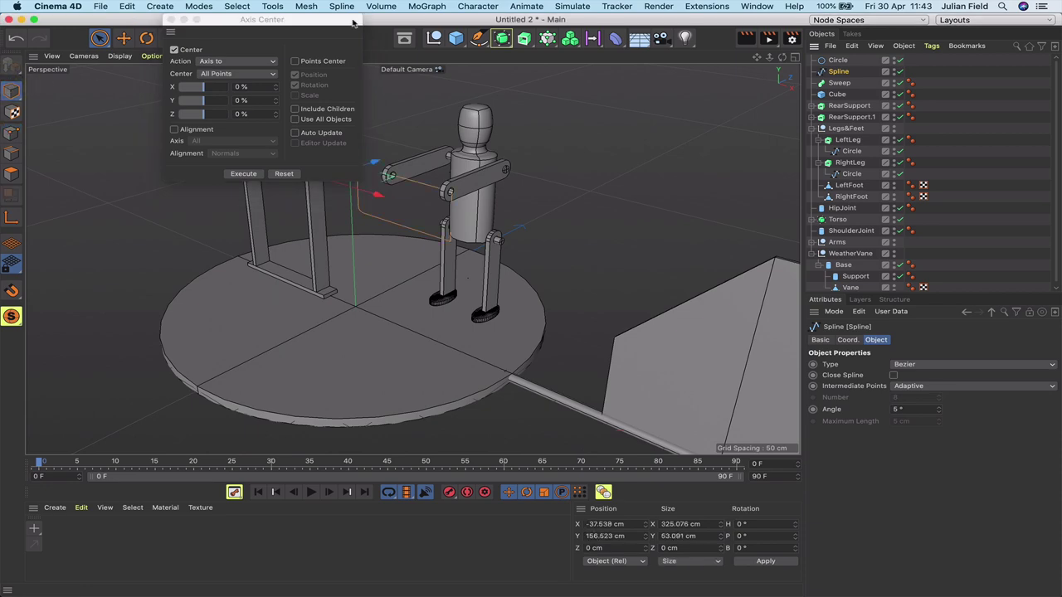
# Align the Spline's axis with its upper straight section by executing Axis Center with Y at 100%, and close the tool.
pyautogui.moveTo(351, 20); pyautogui.dragTo(264, 214)
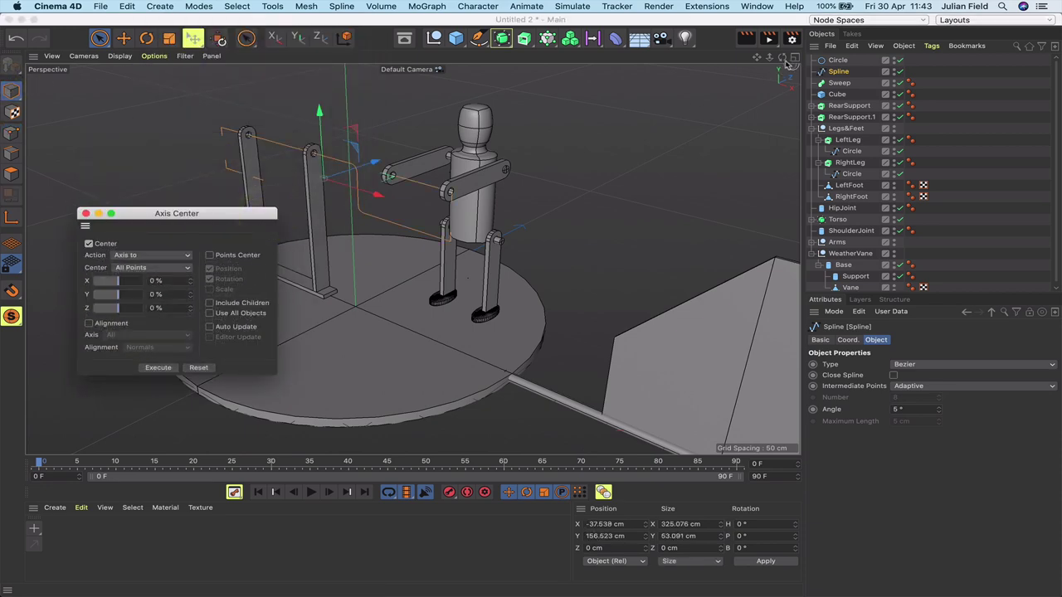
pyautogui.moveTo(782, 57); pyautogui.dragTo(867, 32)
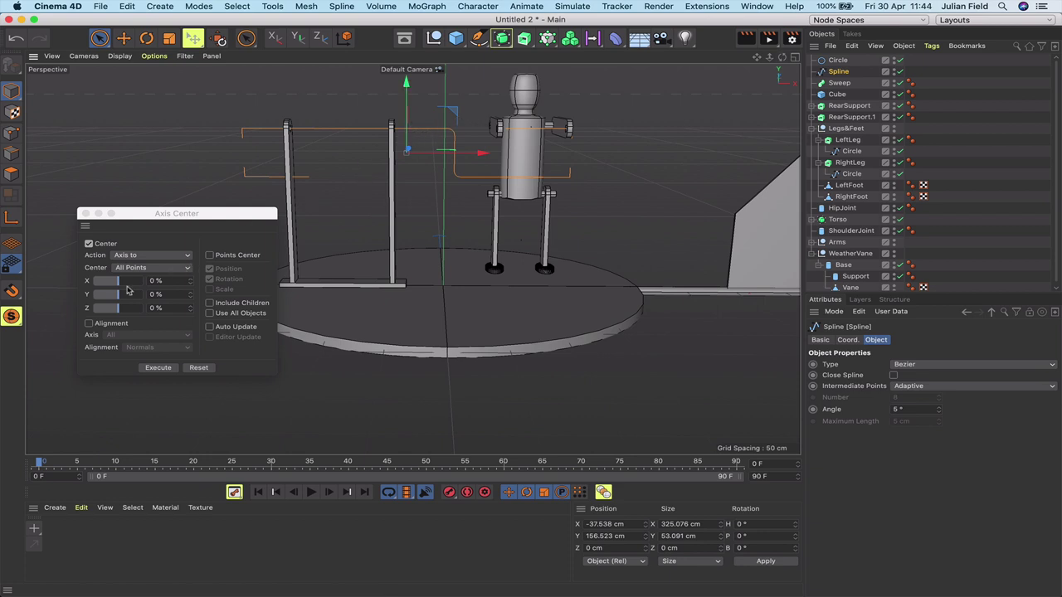
pyautogui.moveTo(120, 294); pyautogui.dragTo(124, 295)
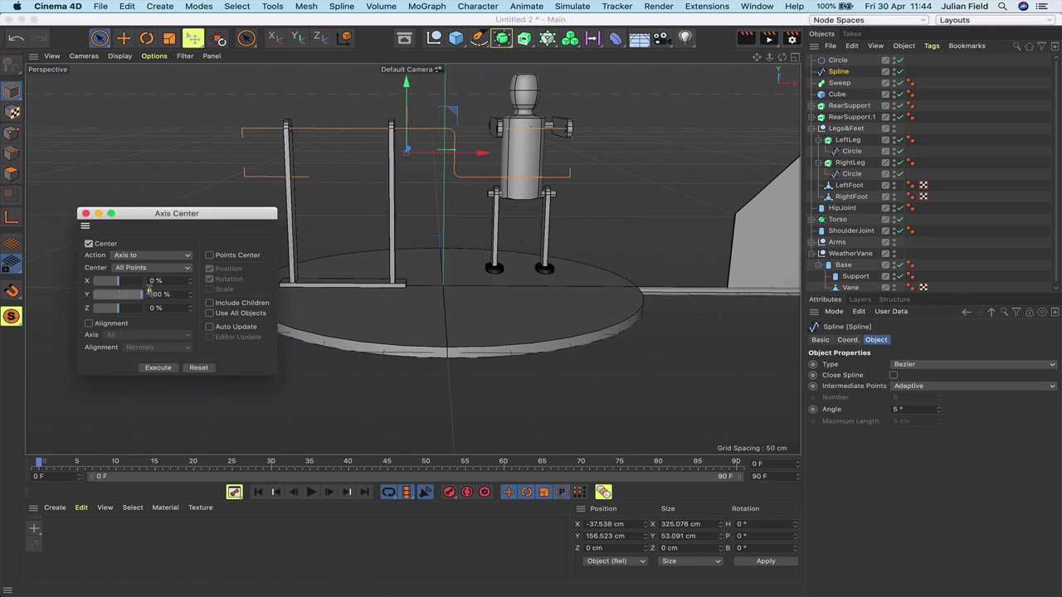
pyautogui.click(157, 368)
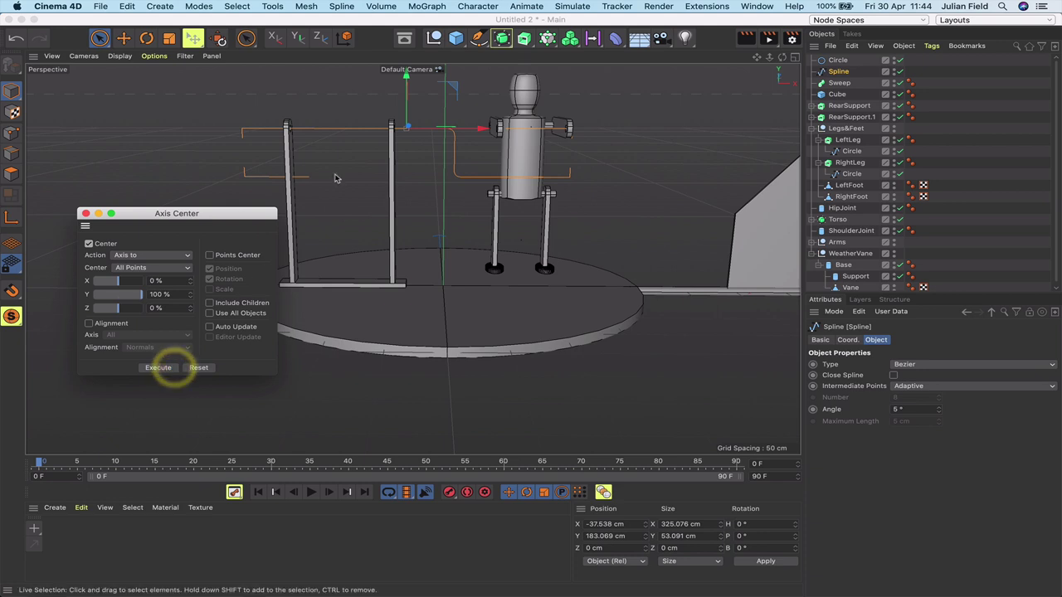
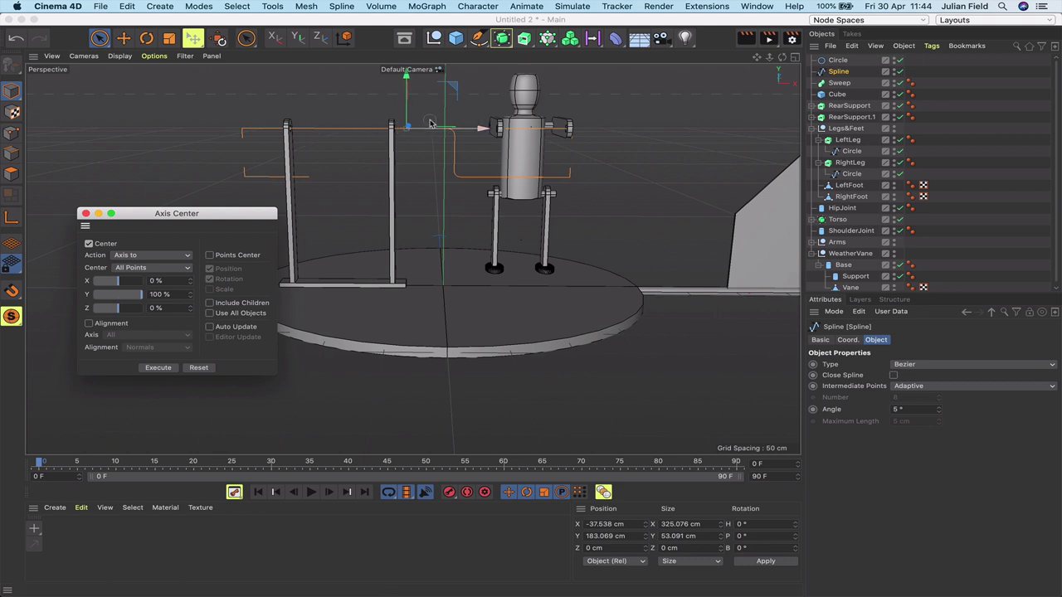
pyautogui.click(85, 214)
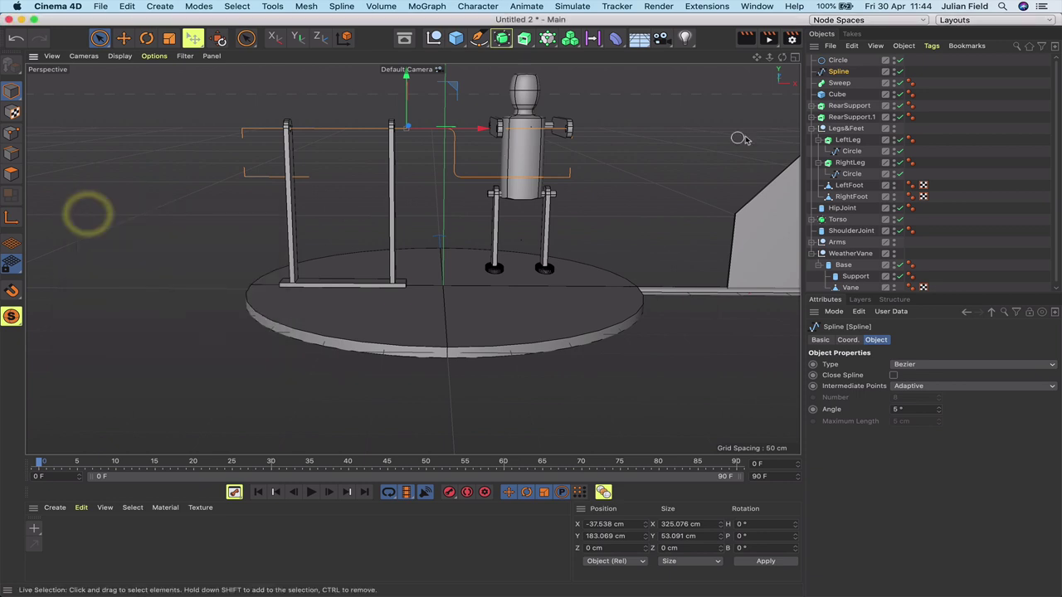
# Replace the empty Sweep with a new one parented directly to the Spline, using the Circle as its profile.
pyautogui.click(840, 83)
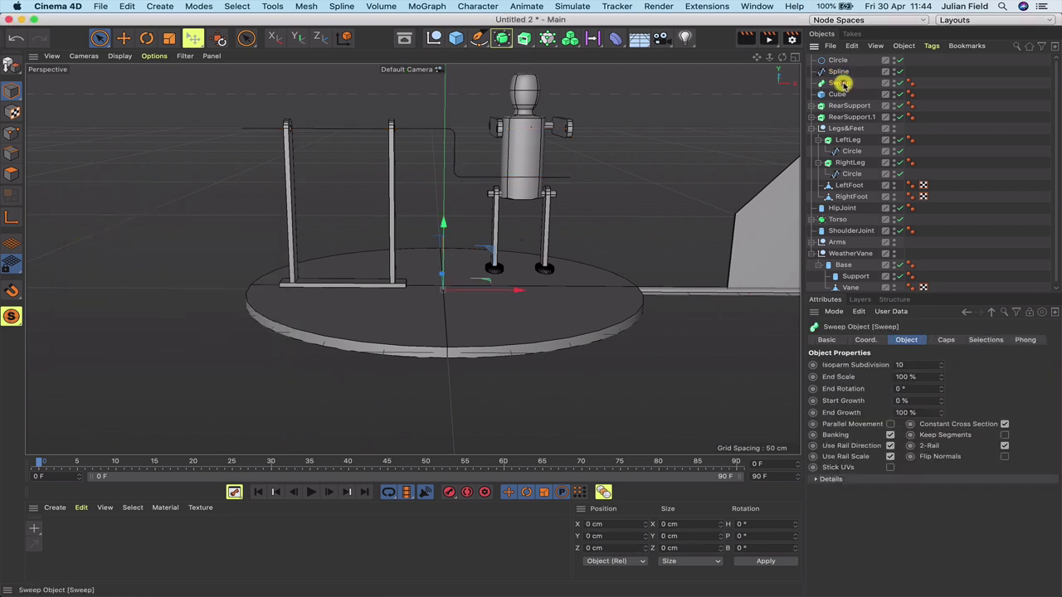
pyautogui.press('Delete')
pyautogui.click(841, 72)
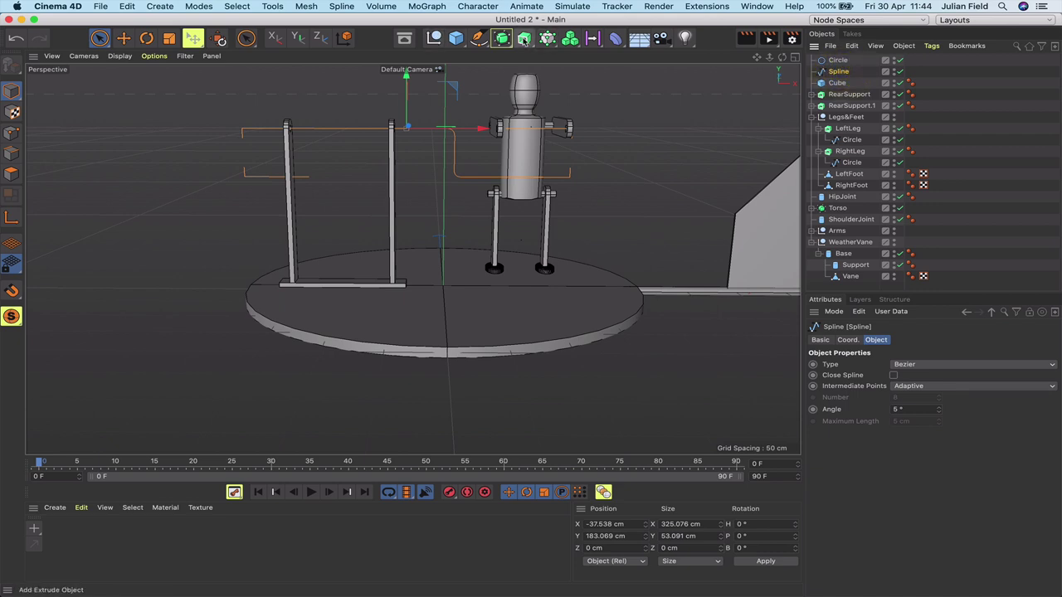
pyautogui.moveTo(524, 39); pyautogui.dragTo(584, 113)
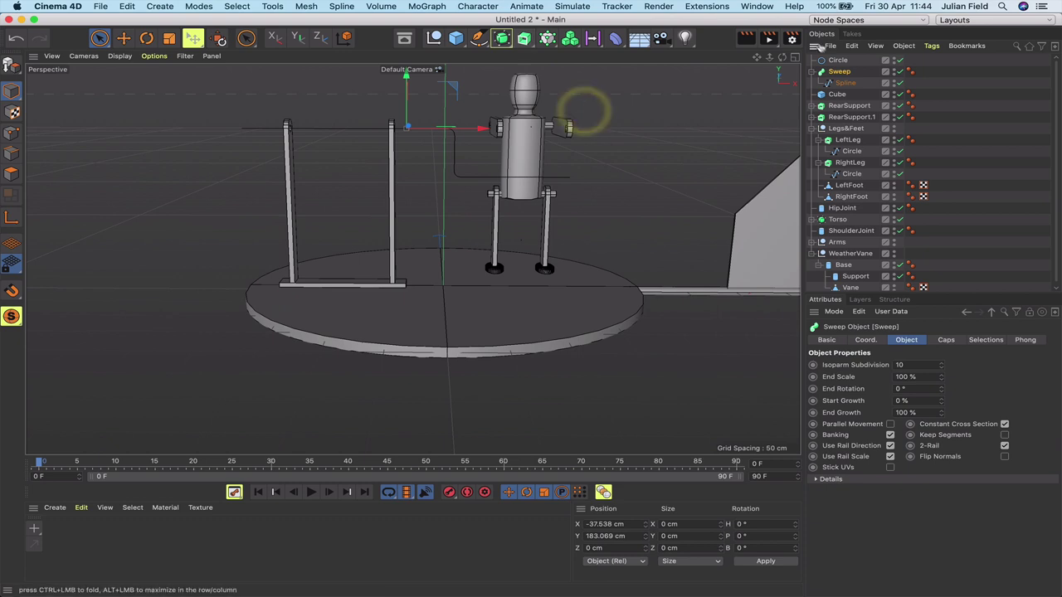
pyautogui.moveTo(838, 65)
pyautogui.mouseDown()
pyautogui.moveTo(837, 55)
pyautogui.moveTo(845, 73)
pyautogui.mouseUp()
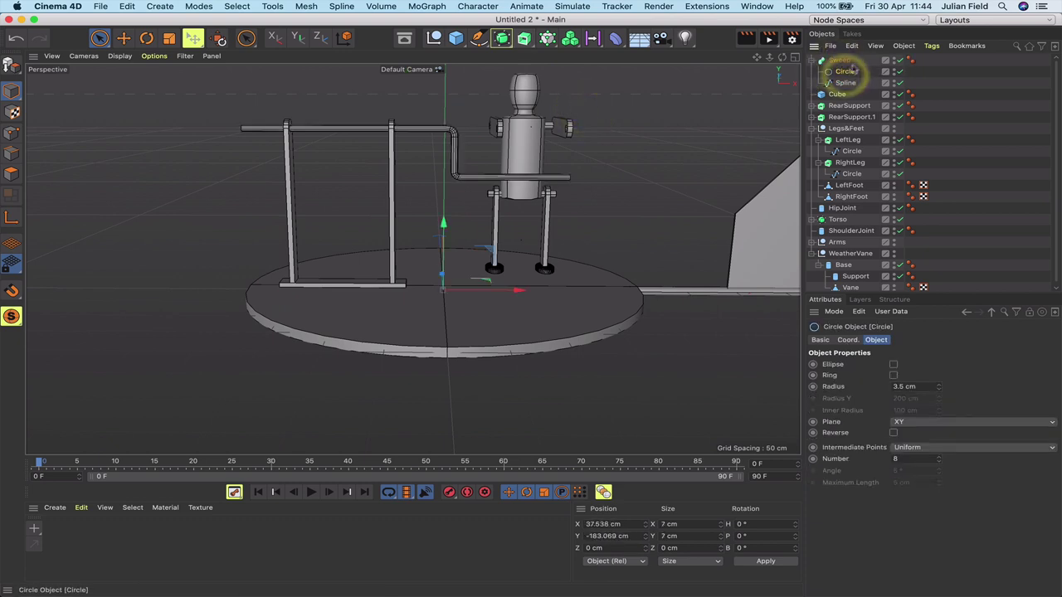
# Test-rotate the new Sweep about its X axis, then undo the rotation.
pyautogui.click(840, 60)
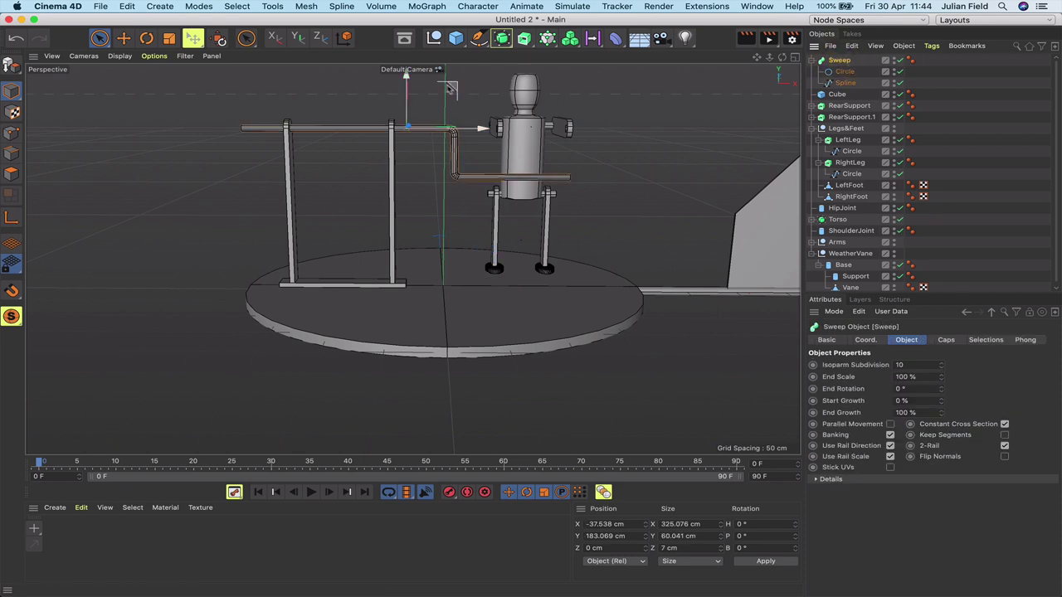
pyautogui.click(146, 37)
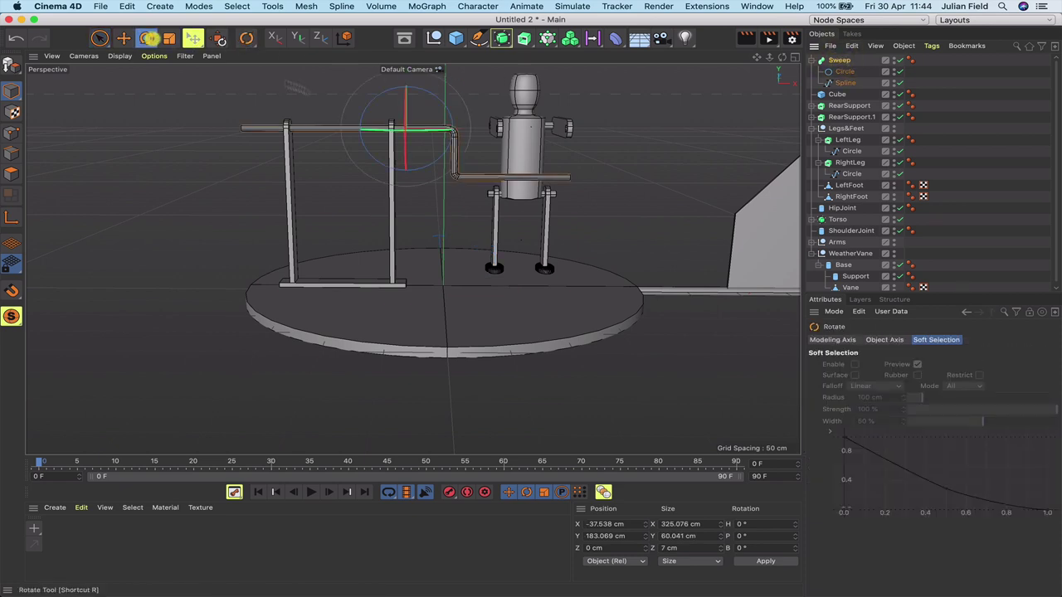
pyautogui.moveTo(405, 119)
pyautogui.mouseDown()
pyautogui.moveTo(399, 194)
pyautogui.moveTo(396, 105)
pyautogui.moveTo(399, 116)
pyautogui.mouseUp()
pyautogui.press('super+z')
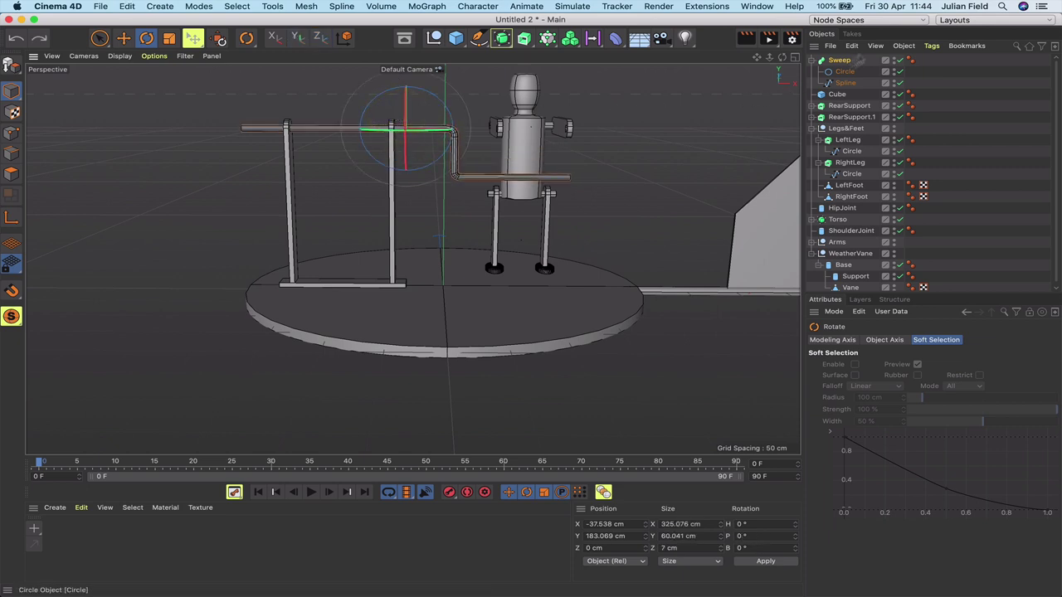
# Rename the Sweep as Handle and collapse its hierarchy.
pyautogui.click(864, 63)
pyautogui.doubleClick(837, 61)
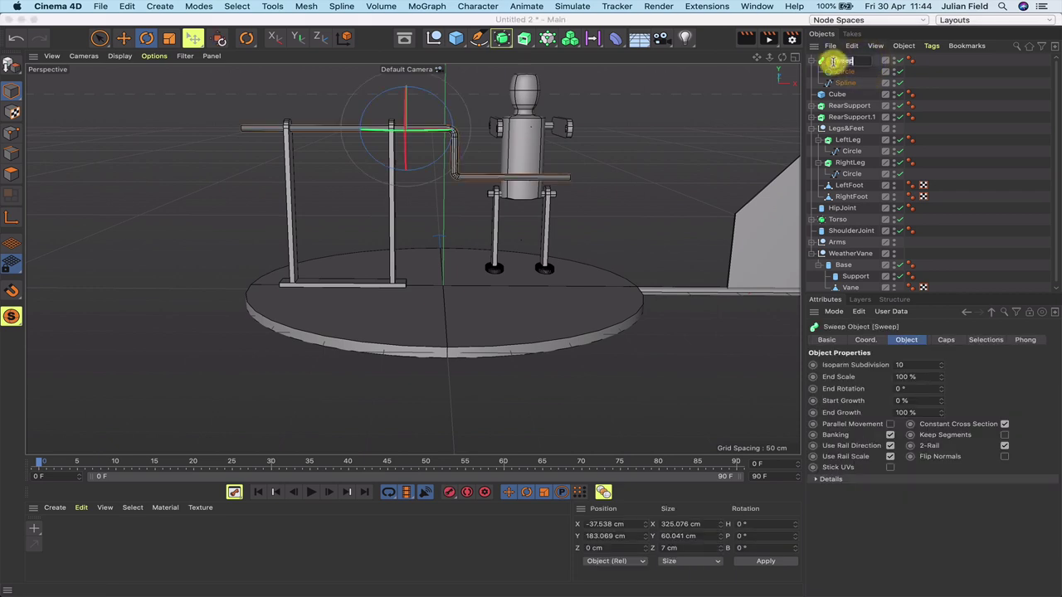
pyautogui.press('Return')
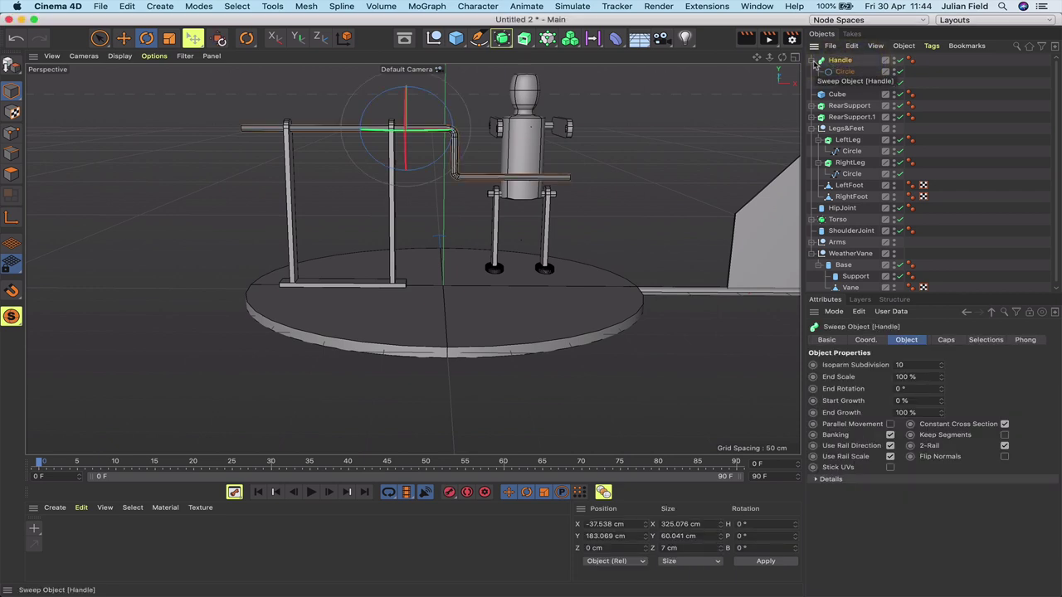
pyautogui.click(813, 61)
# Create a Tube primitive and set its orientation to +X.
pyautogui.moveTo(782, 58)
pyautogui.mouseDown()
pyautogui.moveTo(693, 72)
pyautogui.moveTo(731, 72)
pyautogui.mouseUp()
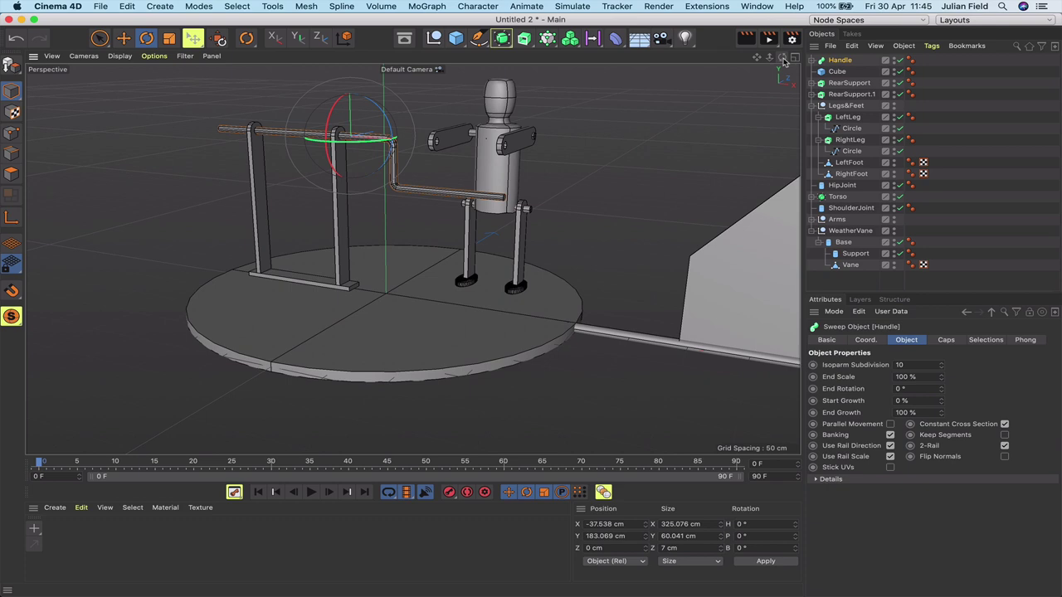
pyautogui.moveTo(784, 62); pyautogui.dragTo(413, 259)
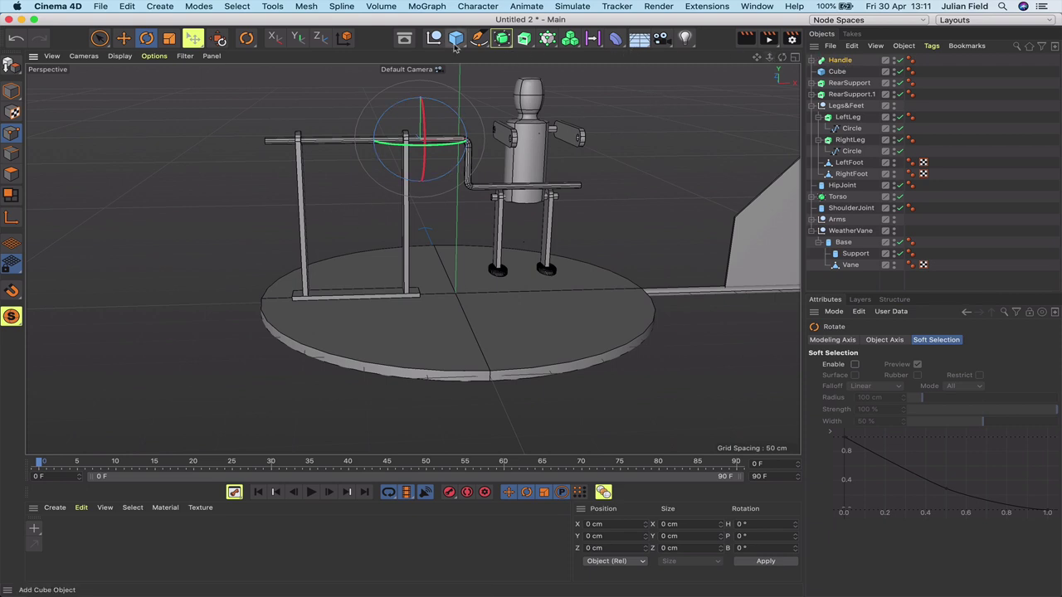
pyautogui.moveTo(456, 41); pyautogui.dragTo(548, 110)
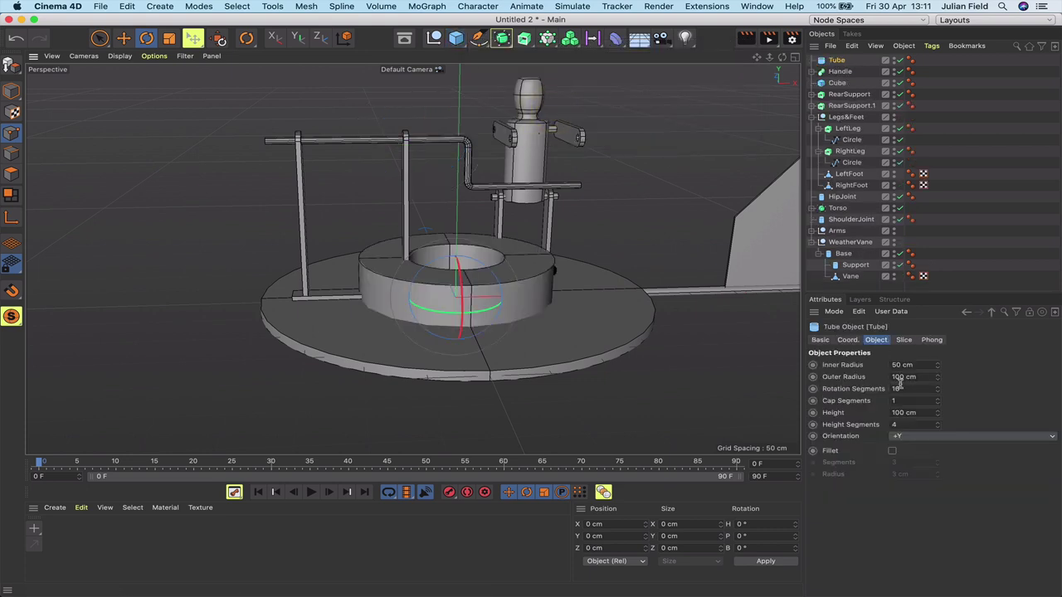
pyautogui.click(918, 439)
pyautogui.click(908, 442)
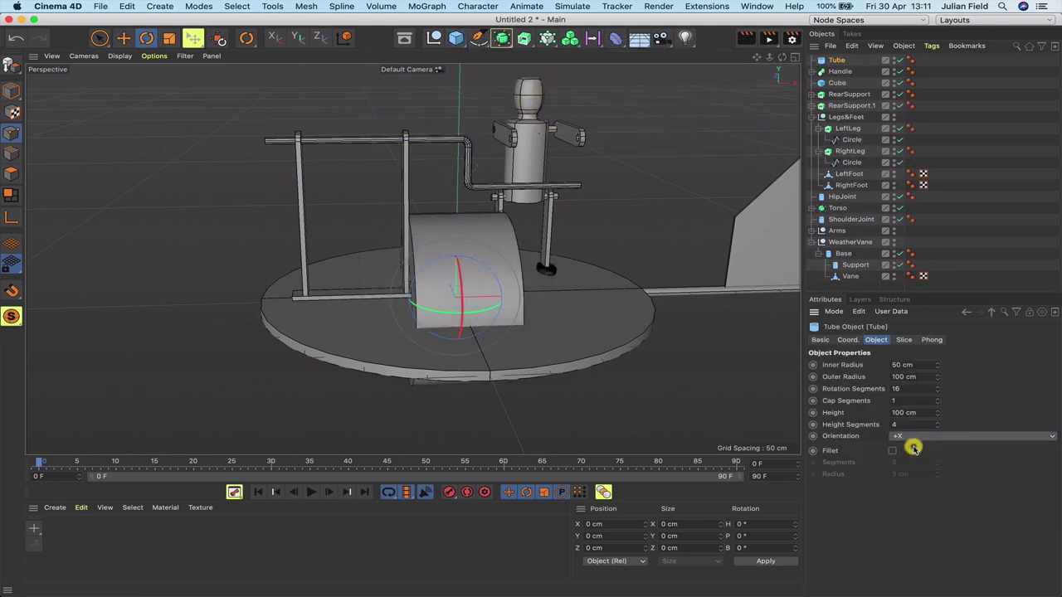
# Set the Tube to inner radius 4 cm, outer radius 8 cm, 60 rotation segments, height 10 cm and 1 height segment.
pyautogui.moveTo(902, 365); pyautogui.dragTo(866, 365)
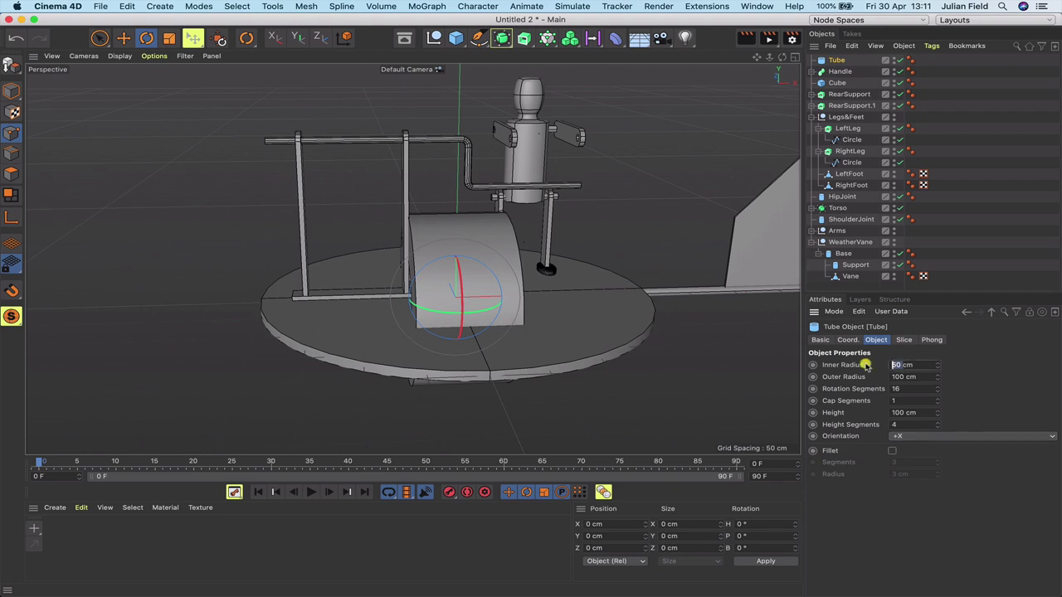
pyautogui.write('48')
pyautogui.click(854, 376)
pyautogui.click(899, 389)
pyautogui.write('60')
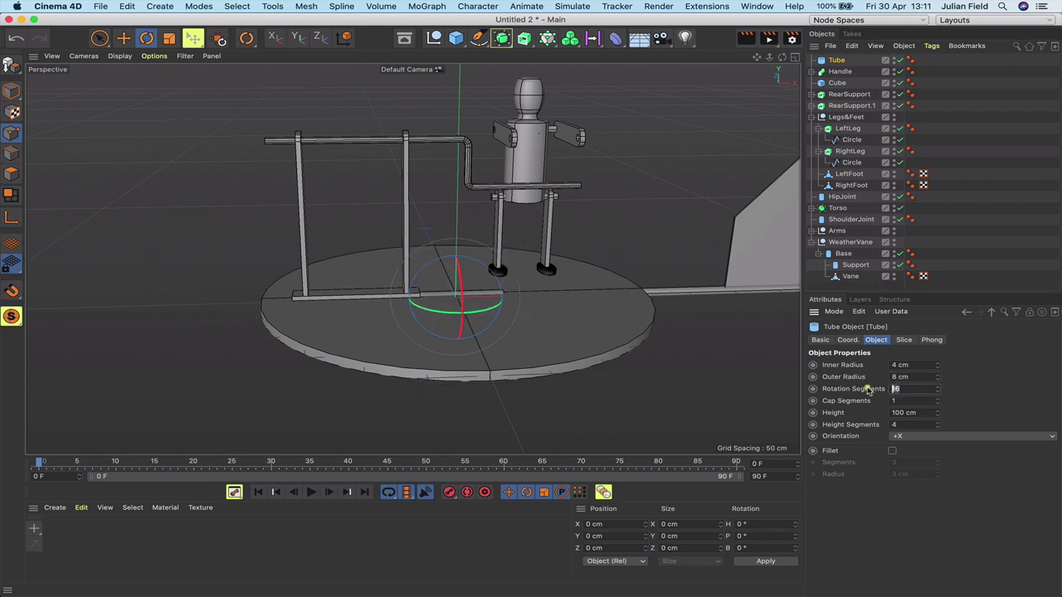
pyautogui.click(868, 390)
pyautogui.moveTo(905, 413); pyautogui.dragTo(868, 423)
pyautogui.write('10')
pyautogui.press('Return')
pyautogui.write('1')
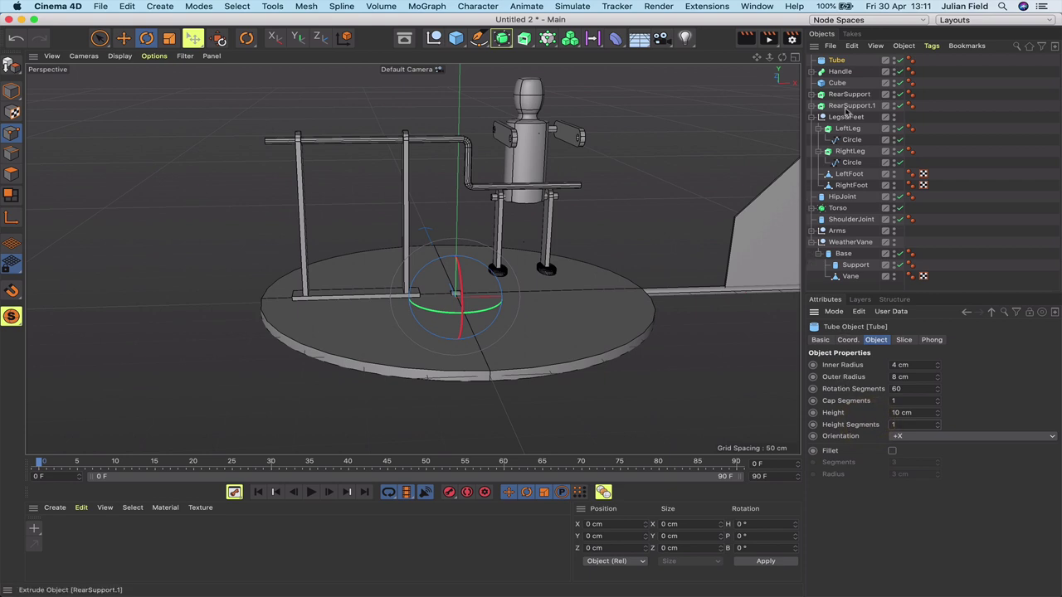
# Transfer the Tube to the Handle's position with the Transfer tool.
pyautogui.click(273, 6)
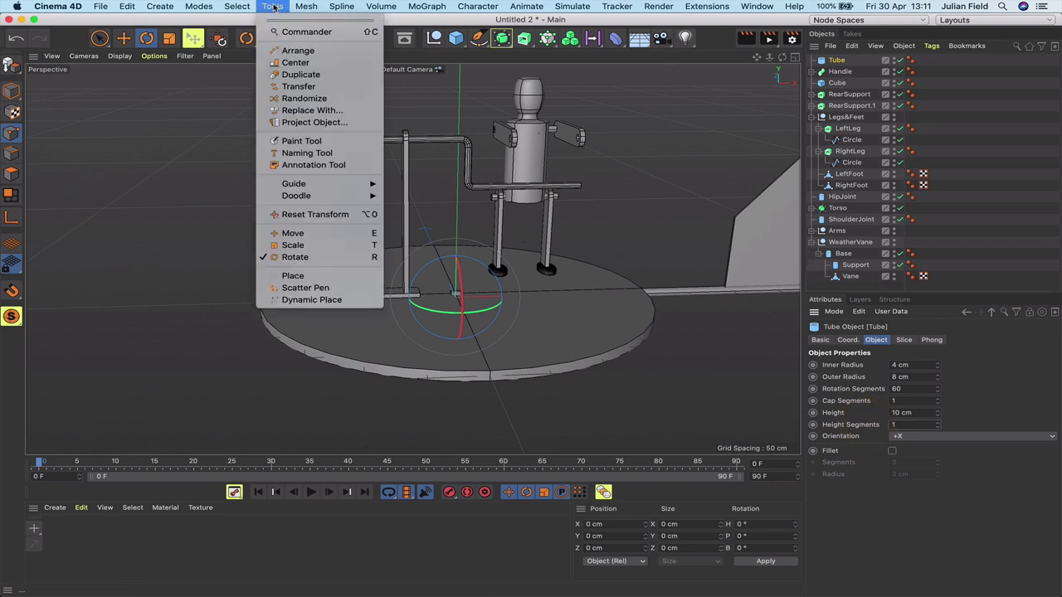
pyautogui.click(297, 86)
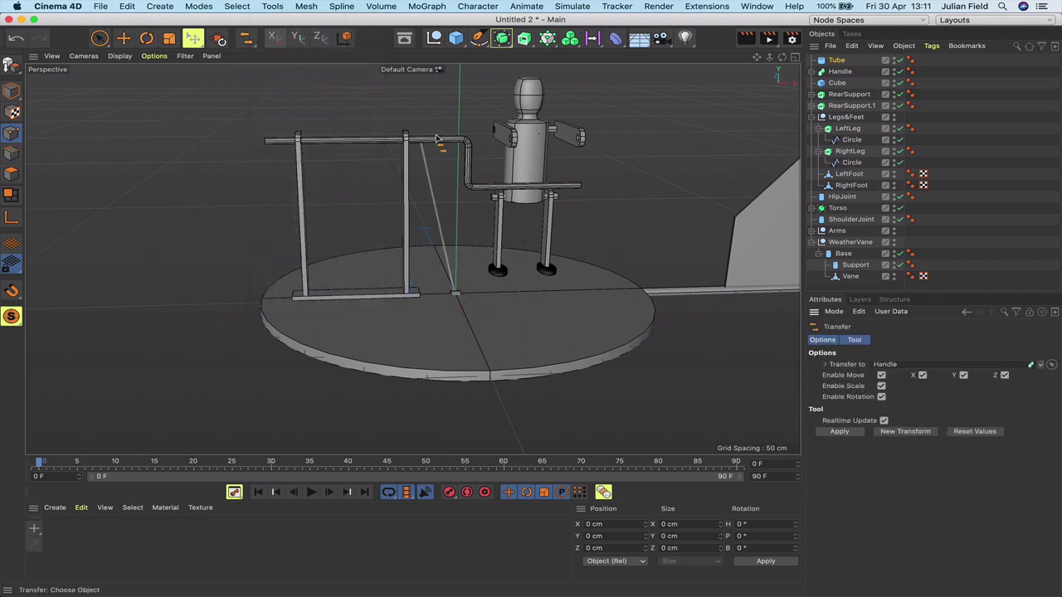
pyautogui.click(437, 141)
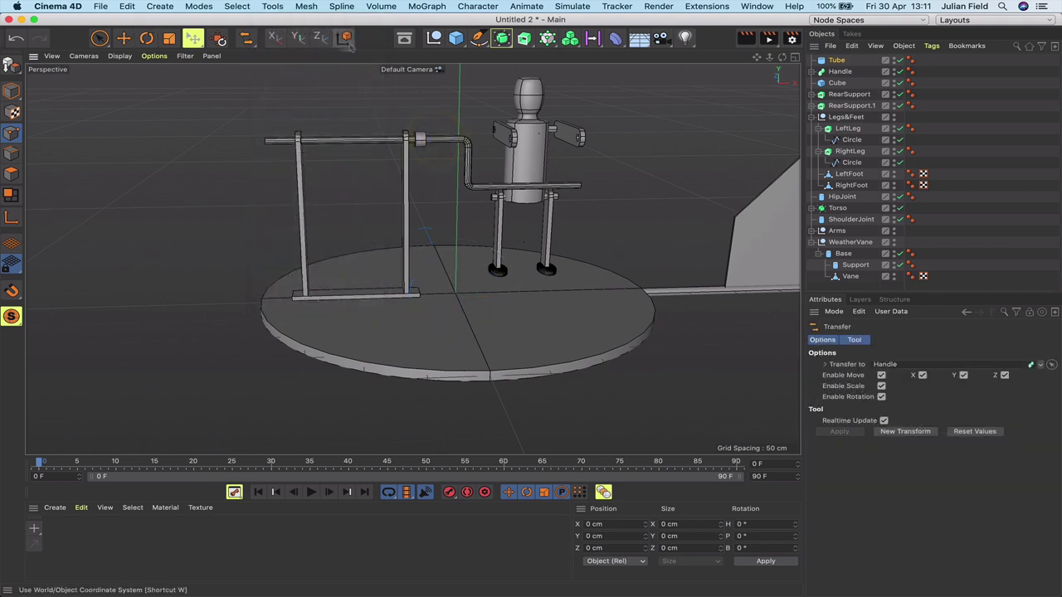
# Slide the Tube along X against the support nearest the crank and place a copy of it at the other support.
pyautogui.click(122, 39)
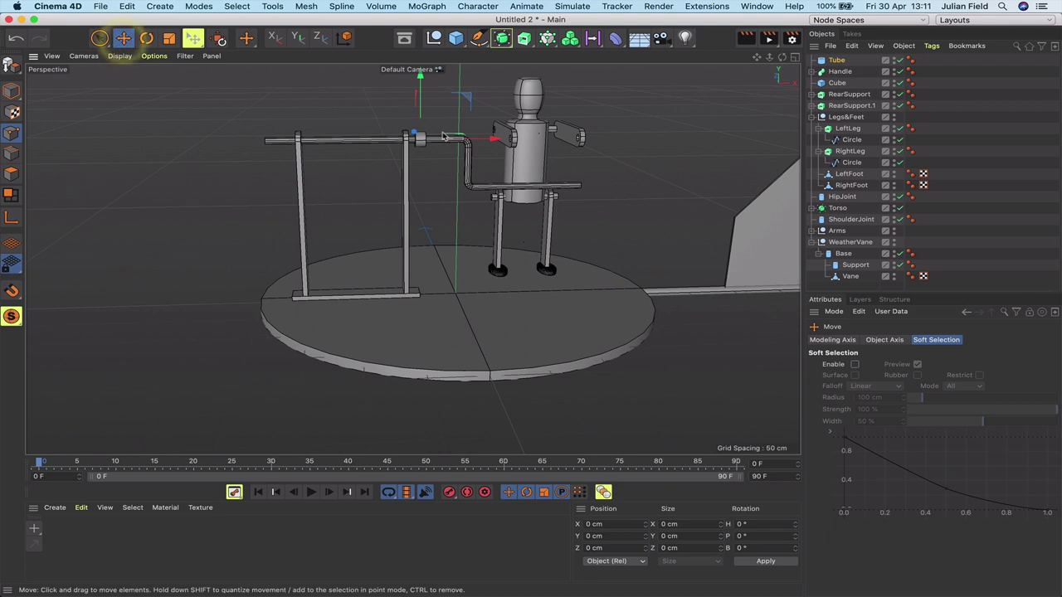
pyautogui.moveTo(495, 140); pyautogui.dragTo(486, 137)
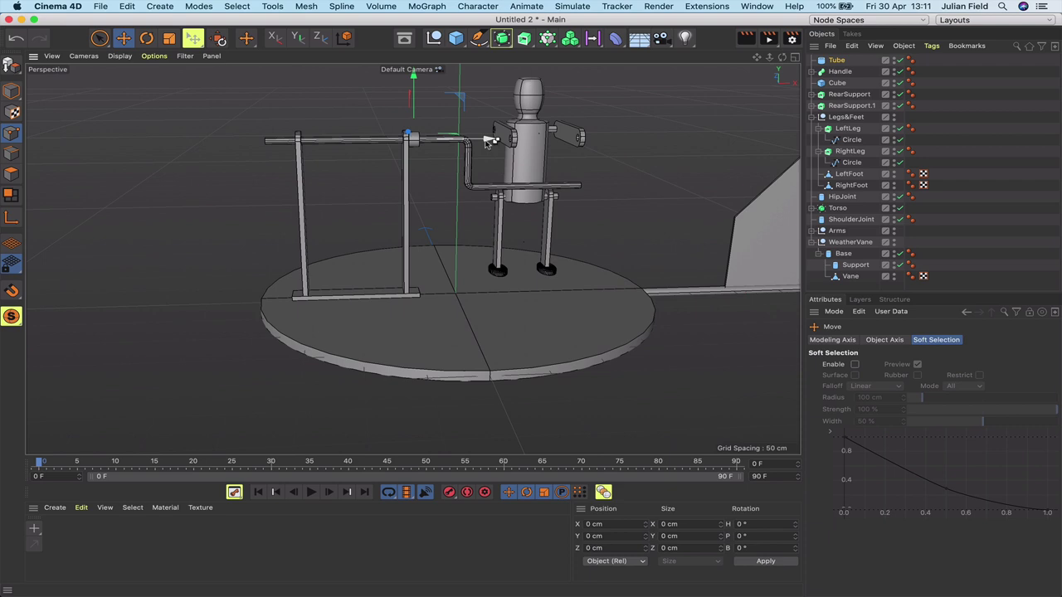
pyautogui.moveTo(490, 141); pyautogui.dragTo(364, 157)
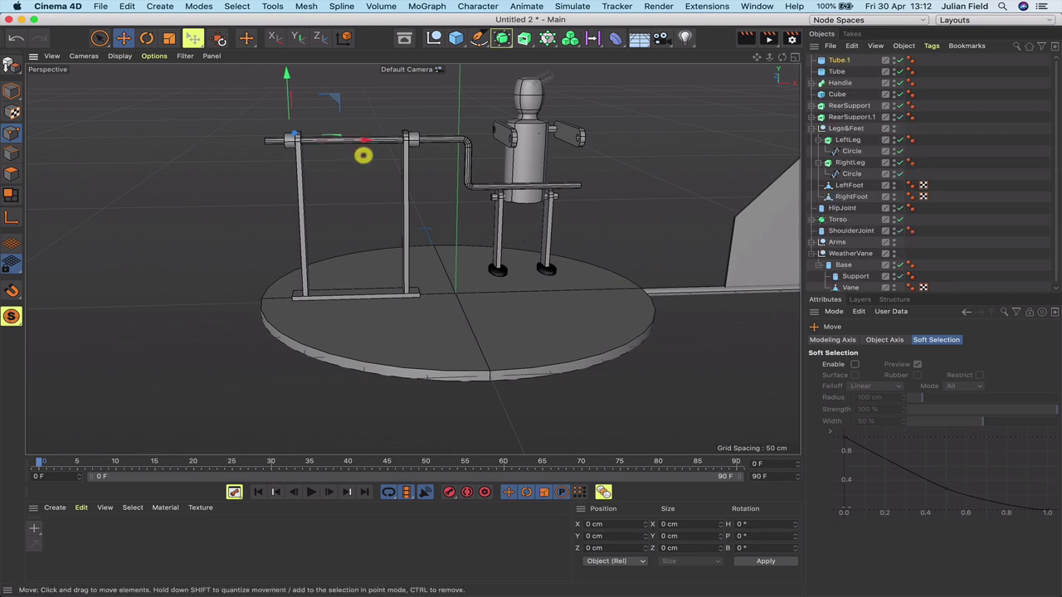
# Reorder the original Tube above its copy in the object list and rename it RearSpacer.
pyautogui.click(856, 72)
pyautogui.moveTo(837, 72); pyautogui.dragTo(838, 63)
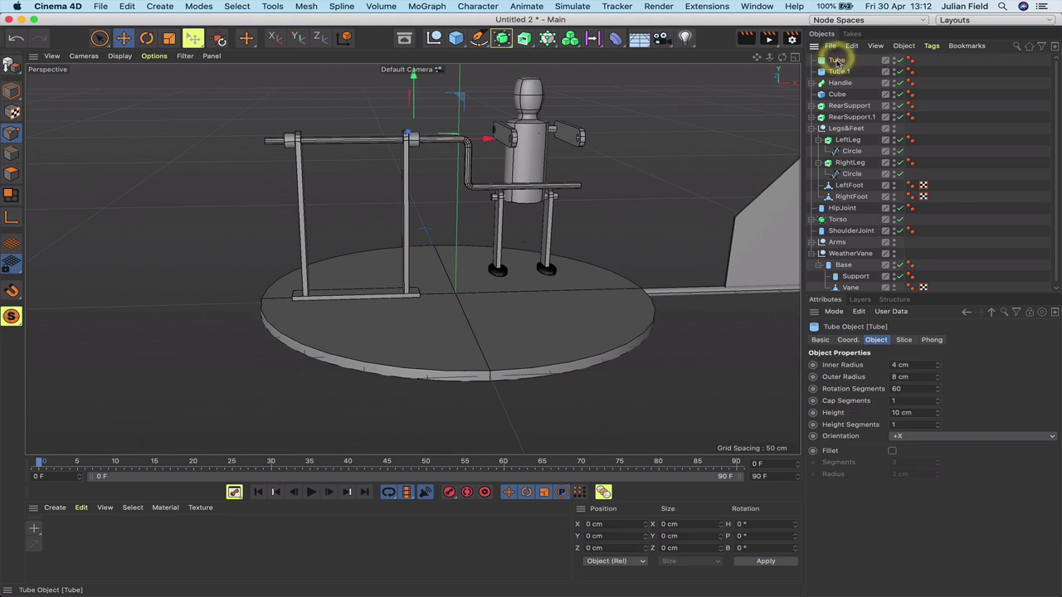
pyautogui.doubleClick(838, 62)
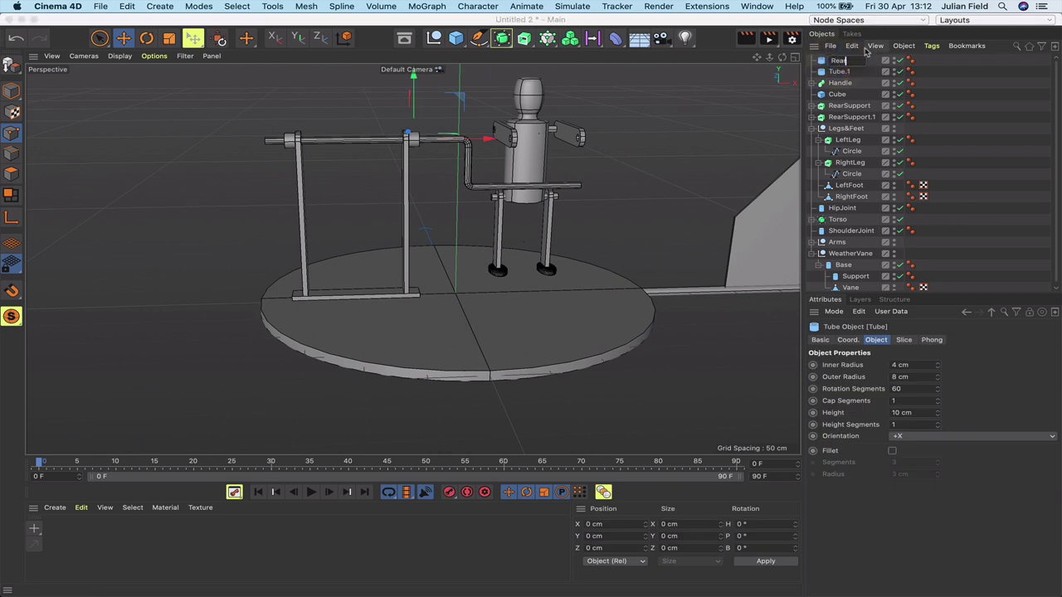
pyautogui.write('RearSpace')
pyautogui.press('Return')
# Rename Tube.1 as FrontSpacer.
pyautogui.doubleClick(838, 72)
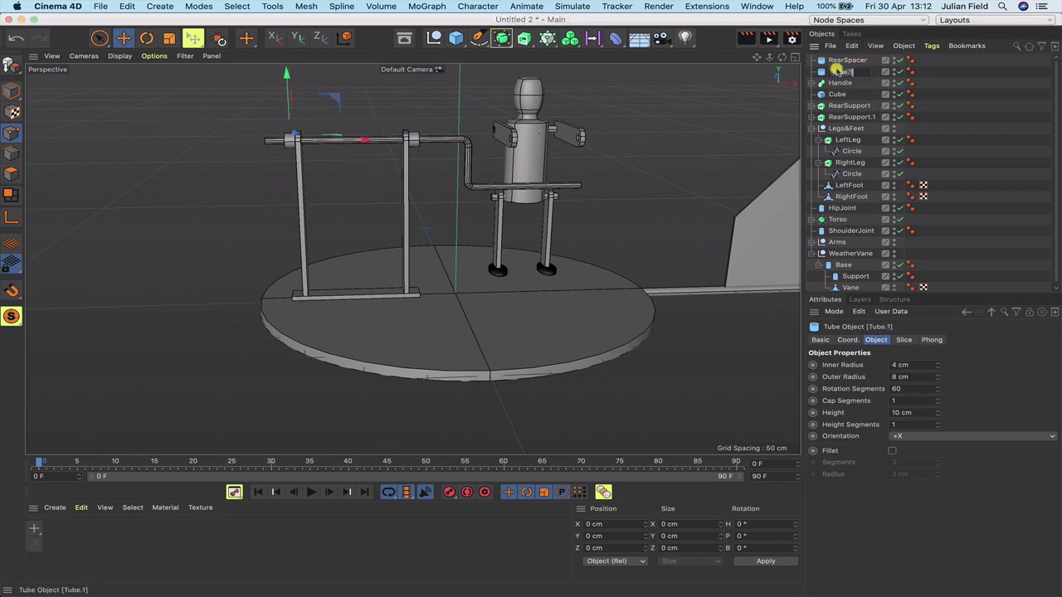
pyautogui.write('Fron')
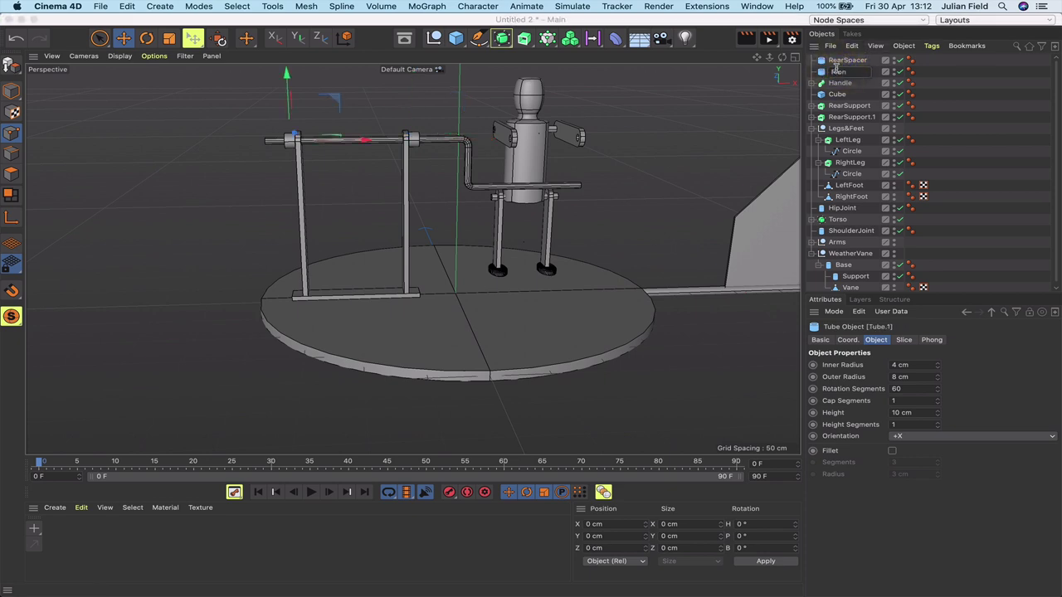
pyautogui.write('tSpacer')
pyautogui.press('Return')
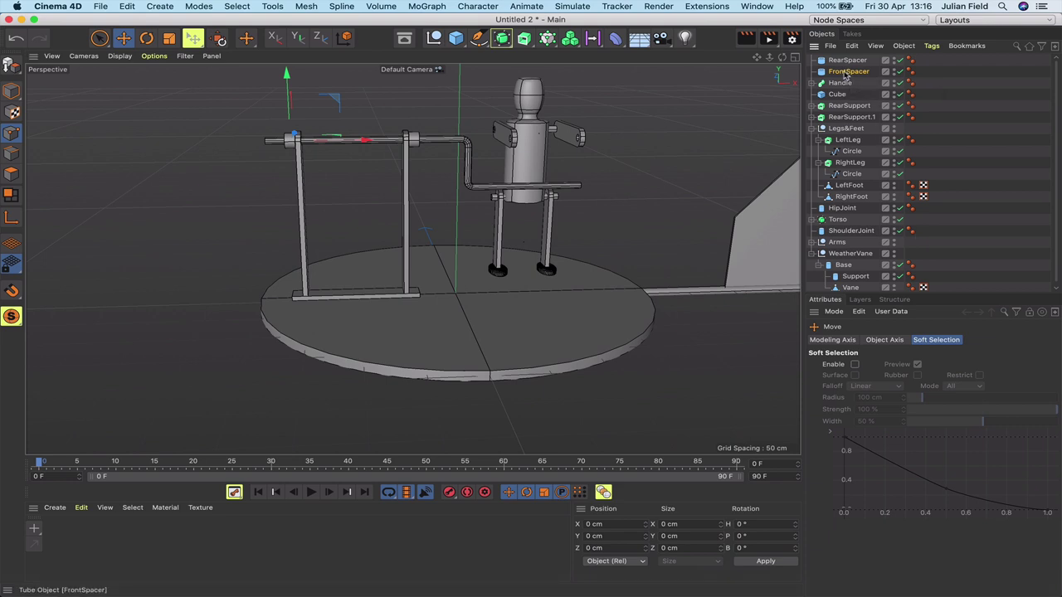
# Place a copy of FrontSpacer farther out along X on the handle's free end and rename it Prop.
pyautogui.keyDown('ctrl'); pyautogui.moveTo(847, 73); pyautogui.dragTo(851, 84); pyautogui.keyUp('ctrl')
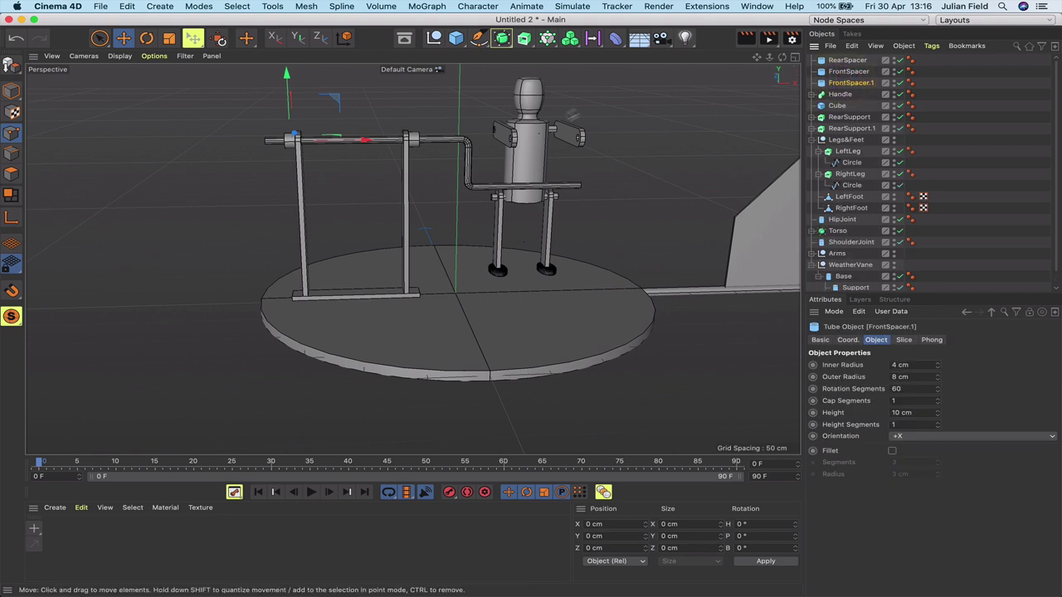
pyautogui.moveTo(370, 143); pyautogui.dragTo(356, 140)
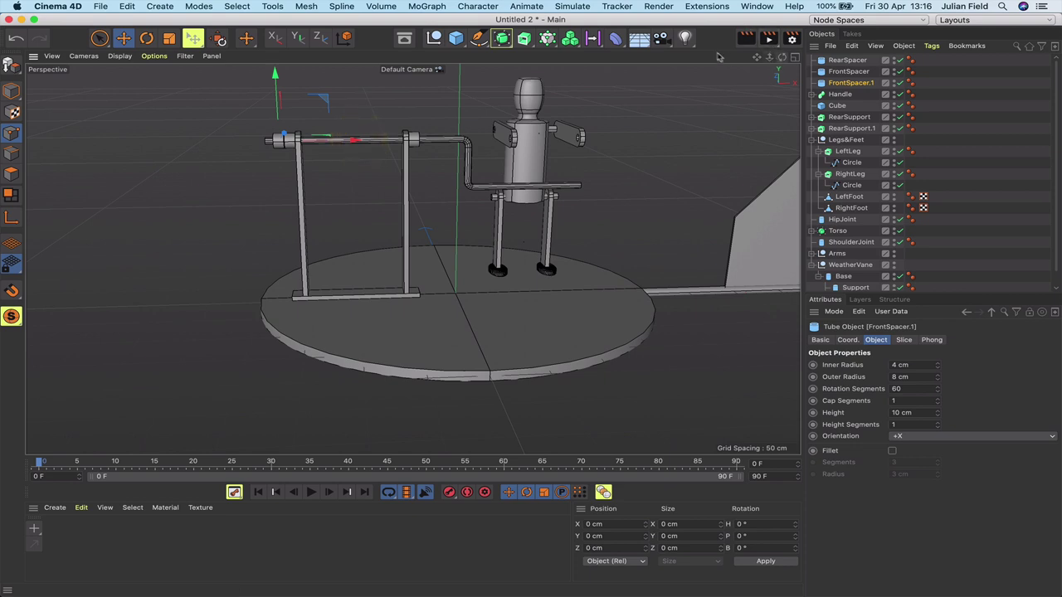
pyautogui.doubleClick(845, 82)
pyautogui.write('F')
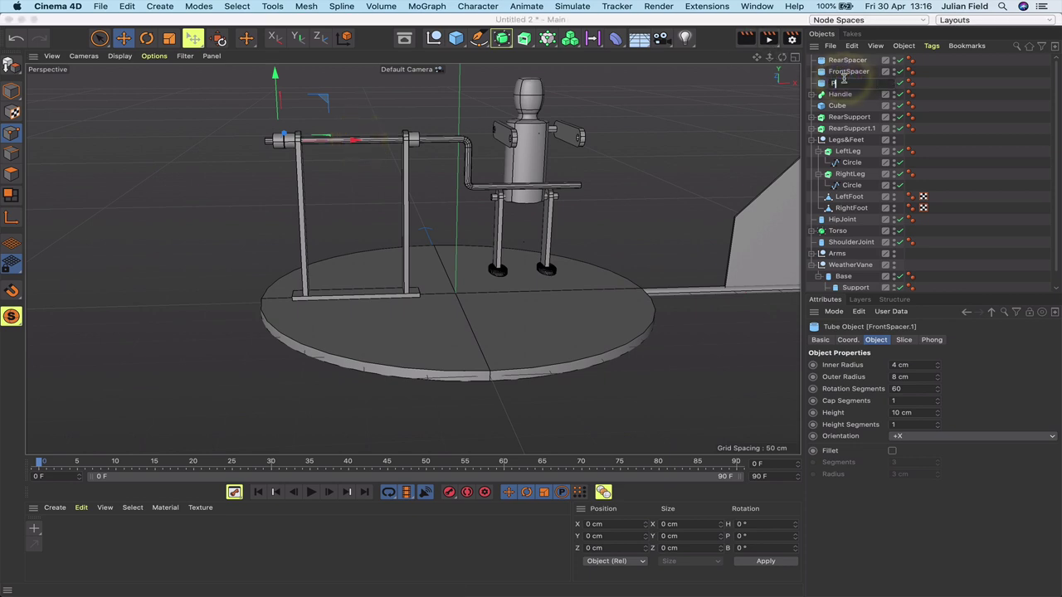
pyautogui.write('rop')
pyautogui.press('Return')
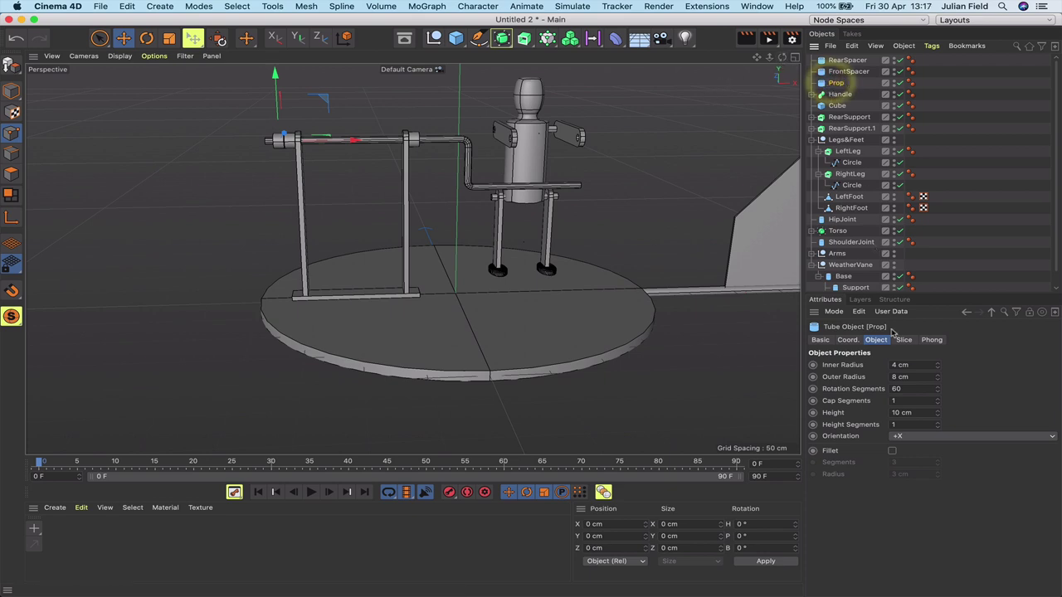
# Set the Prop tube's outer radius to 20 cm and its rotation segments to 8.
pyautogui.doubleClick(901, 377)
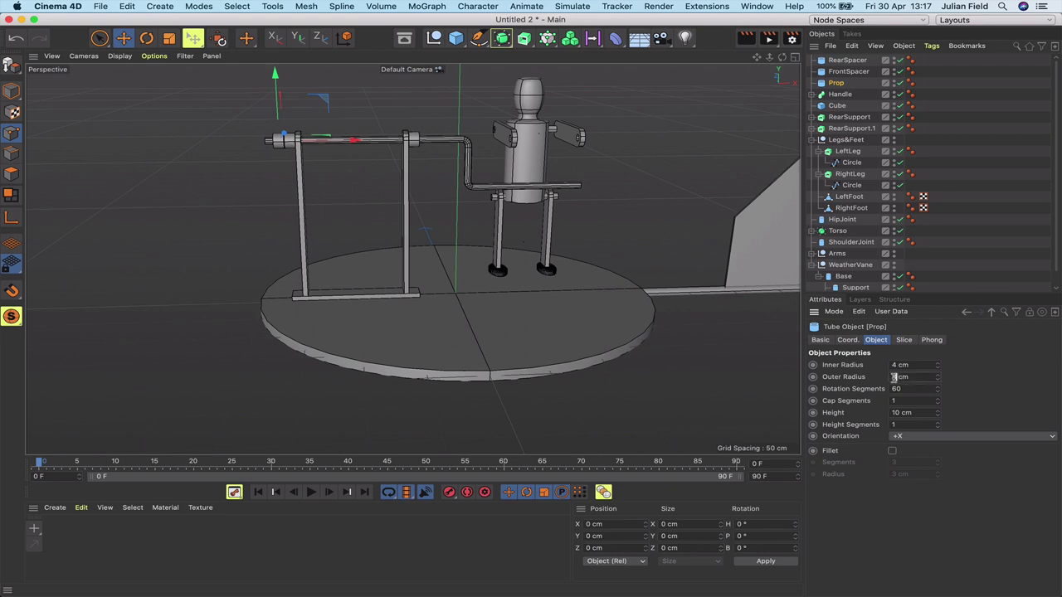
pyautogui.write('20')
pyautogui.press('Return')
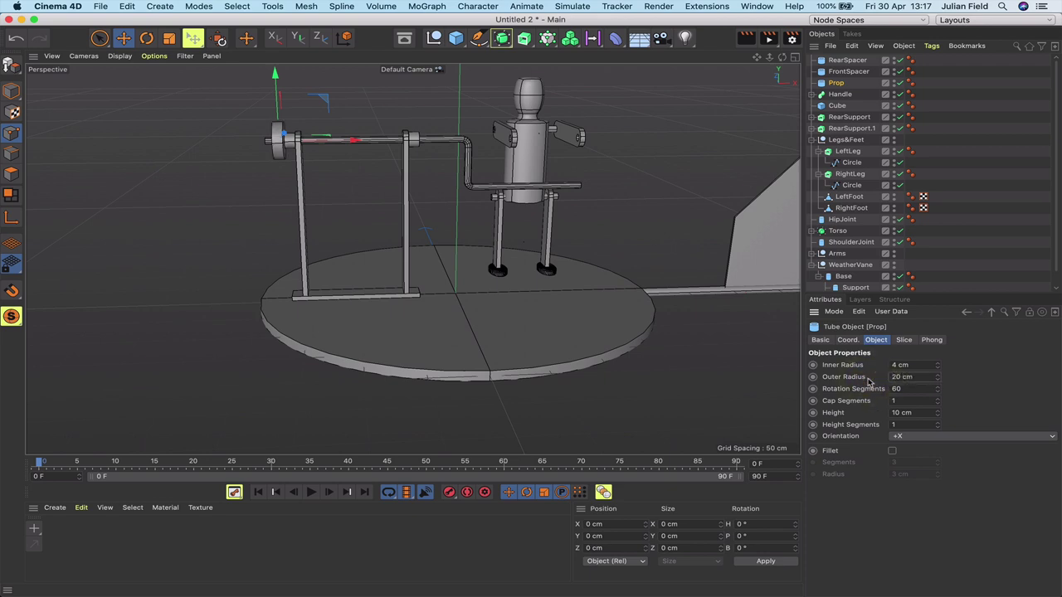
pyautogui.moveTo(781, 58); pyautogui.dragTo(850, 58)
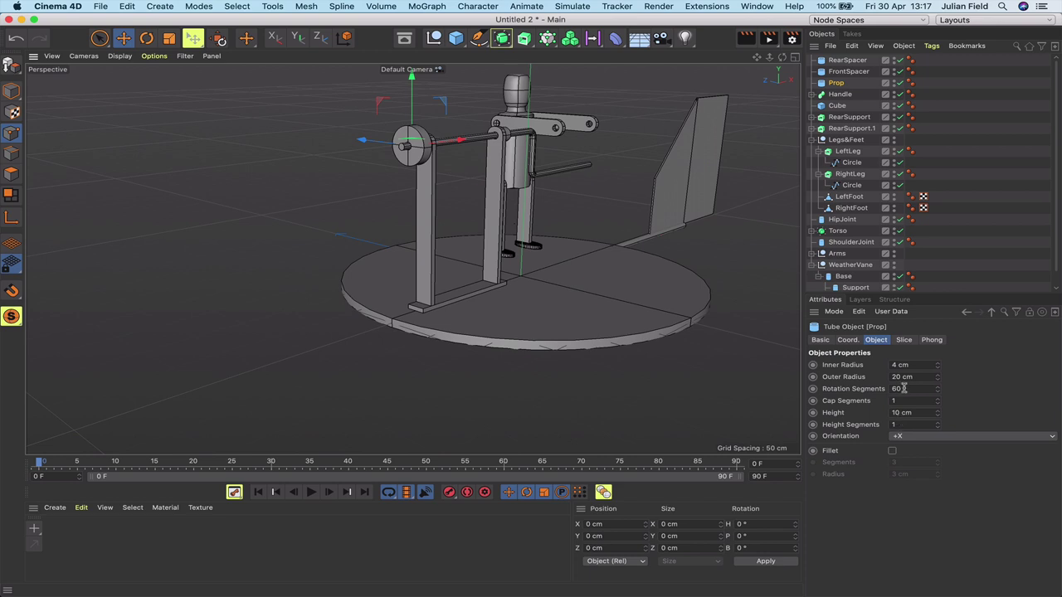
pyautogui.doubleClick(899, 388)
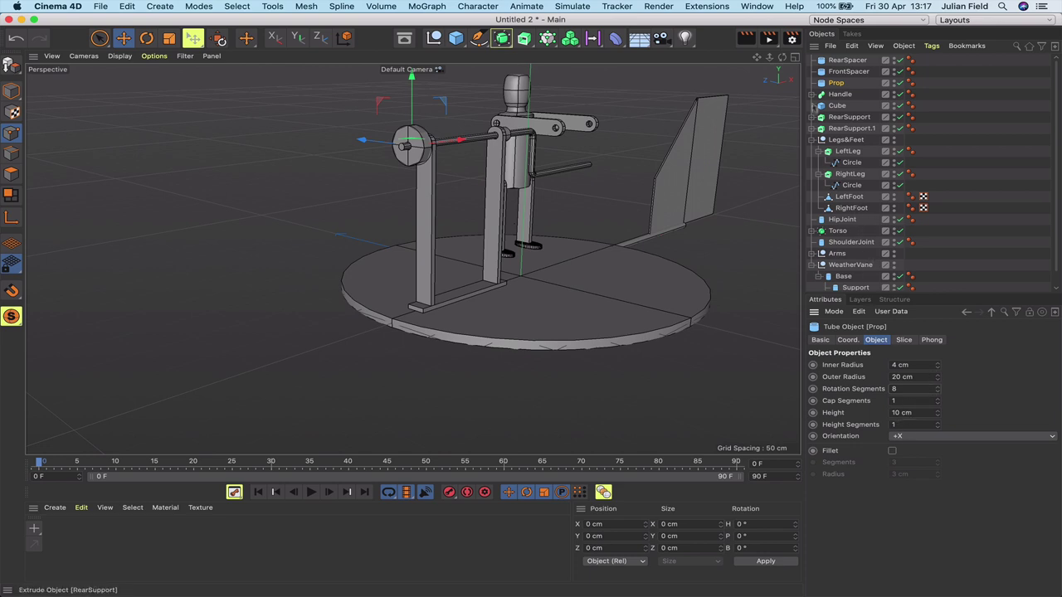
# Make Prop editable and select four alternate polygons around its outer rim.
pyautogui.press('c')
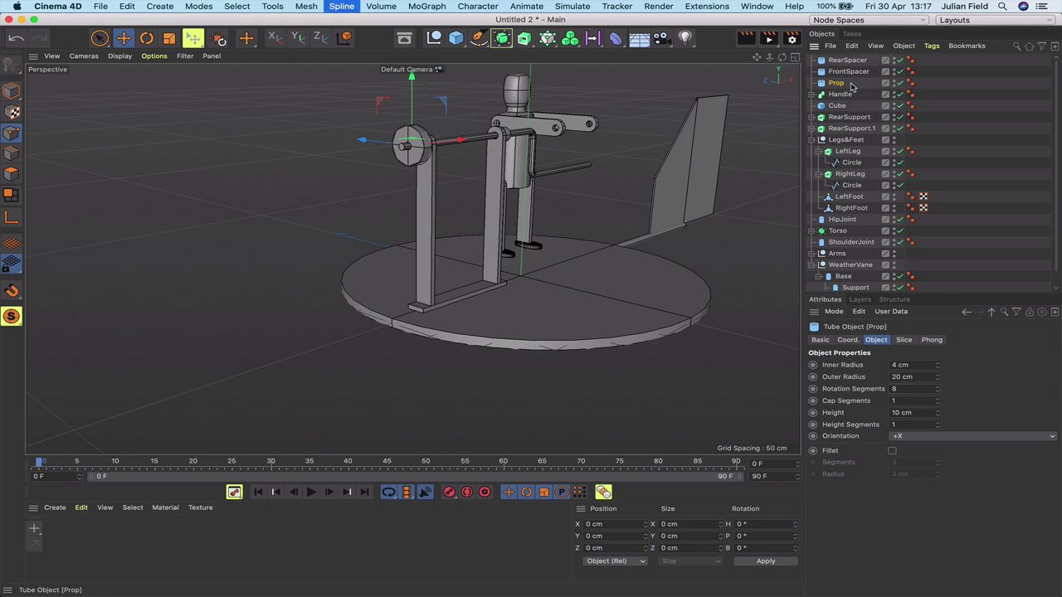
pyautogui.press('o')
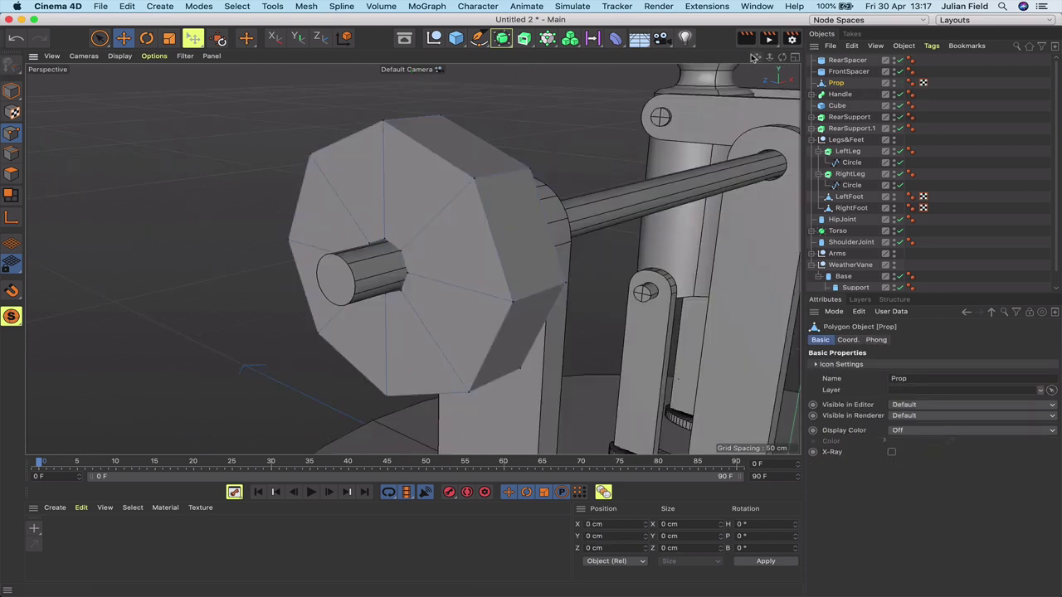
pyautogui.click(11, 173)
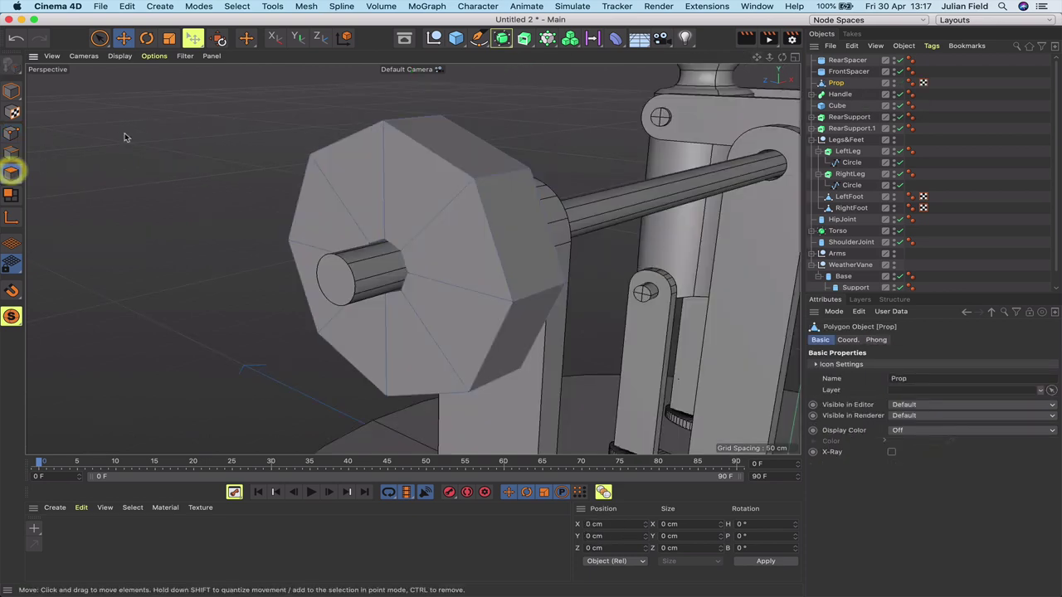
pyautogui.click(456, 146)
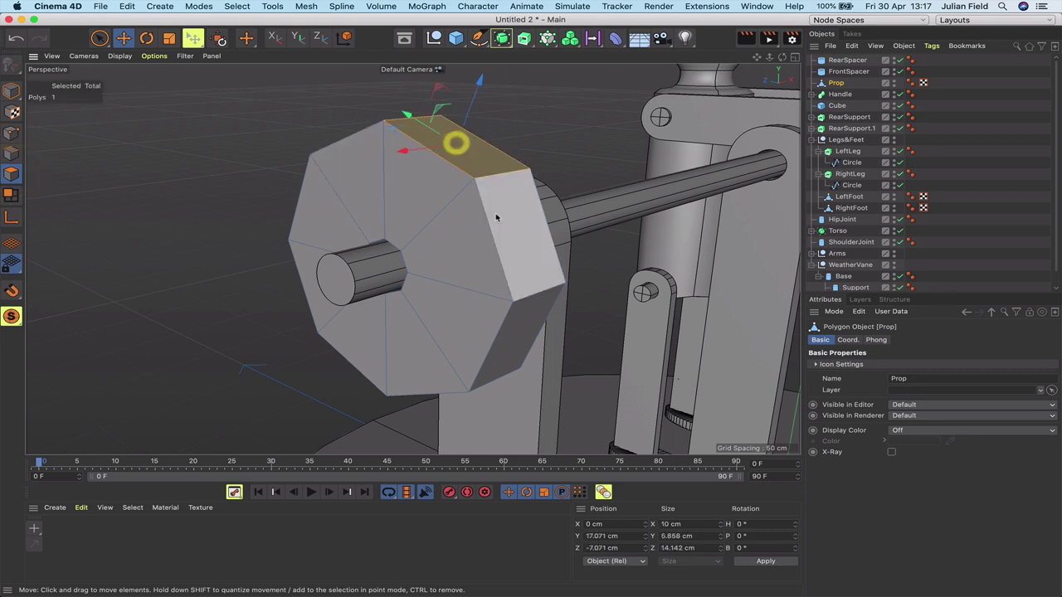
pyautogui.keyDown('shift'); pyautogui.click(529, 327); pyautogui.keyUp('shift')
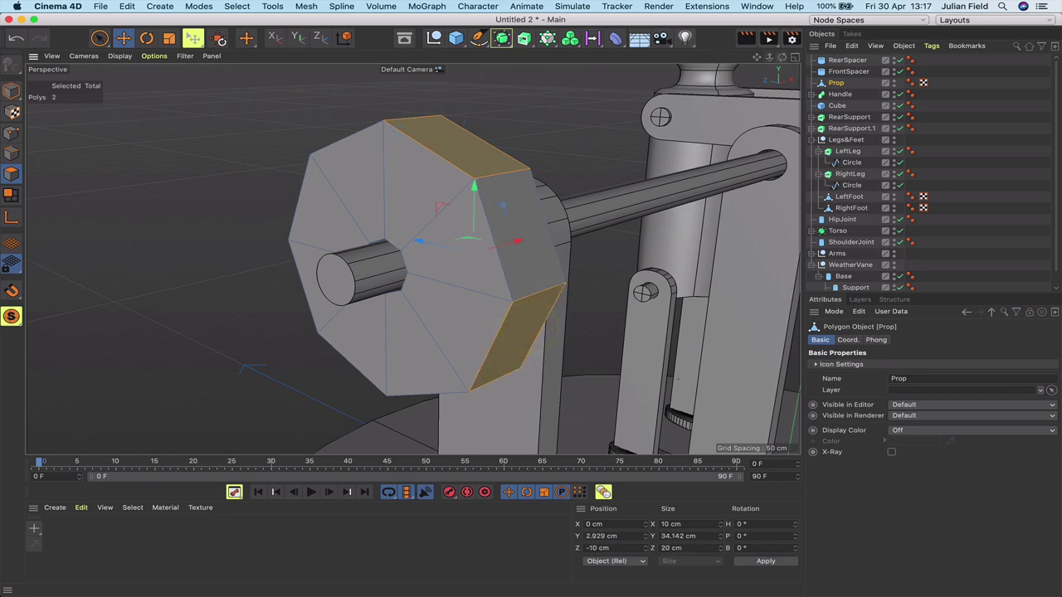
pyautogui.moveTo(782, 57); pyautogui.dragTo(858, 55)
pyautogui.moveTo(412, 259); pyautogui.dragTo(412, 254)
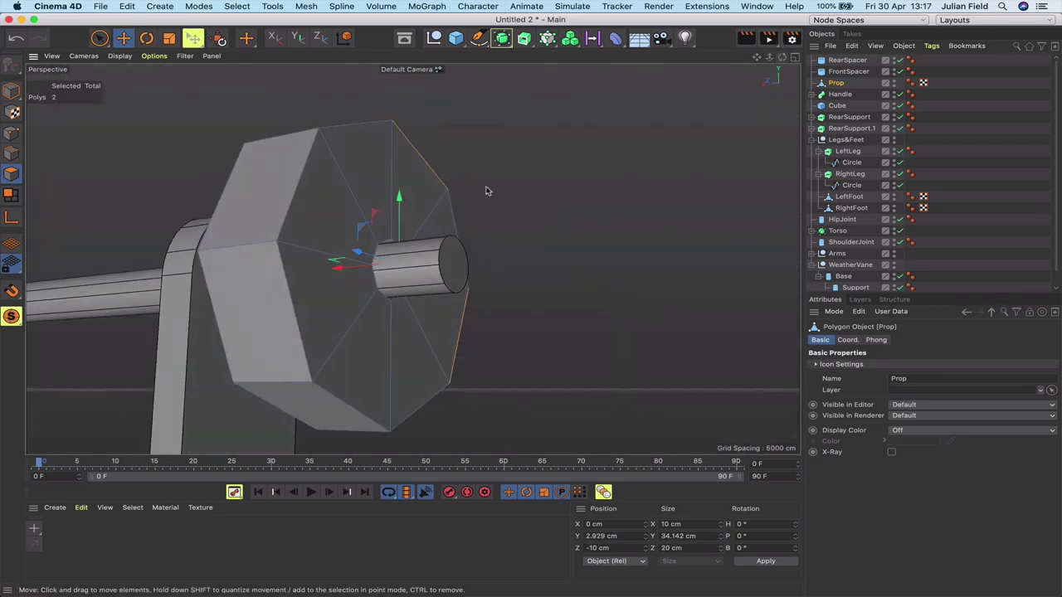
pyautogui.keyDown('shift'); pyautogui.click(280, 209); pyautogui.keyUp('shift')
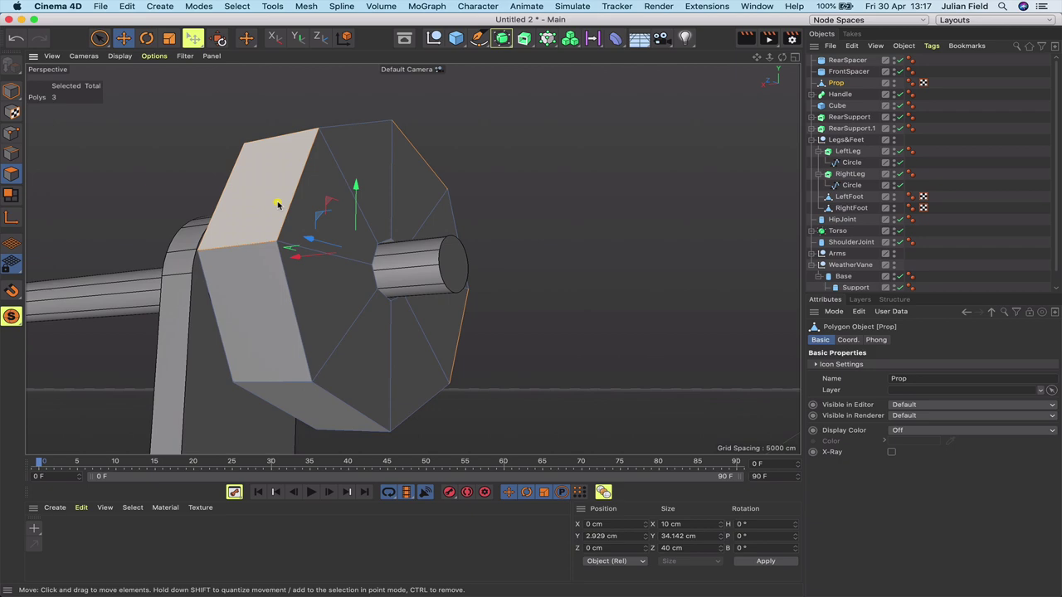
pyautogui.keyDown('shift'); pyautogui.click(311, 409); pyautogui.keyUp('shift')
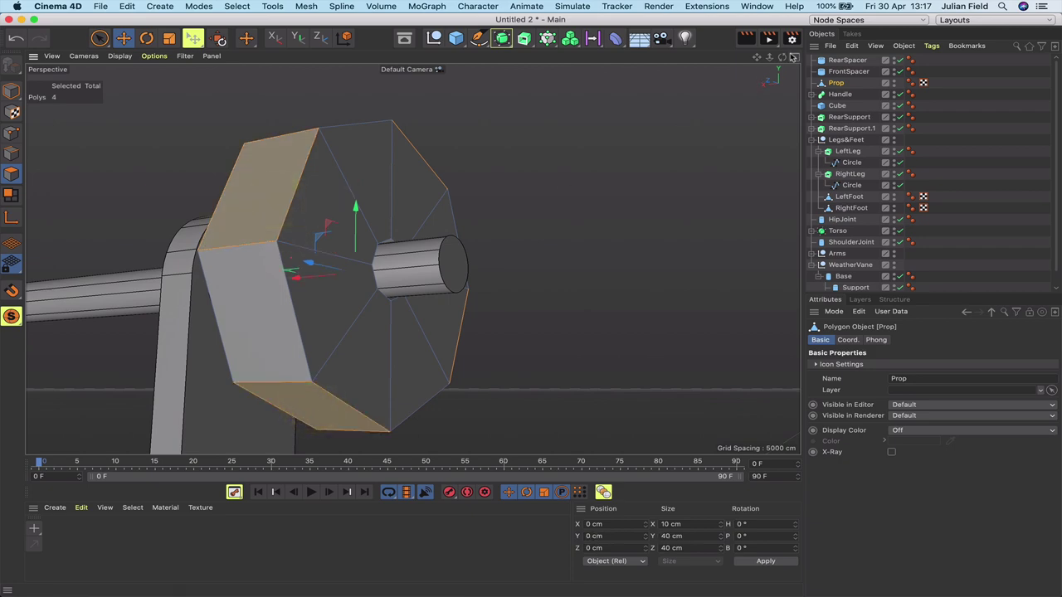
# Undo the accidental shift of Prop's selected polygons and add the lower rim polygon back to the selection.
pyautogui.moveTo(780, 60); pyautogui.dragTo(728, 70)
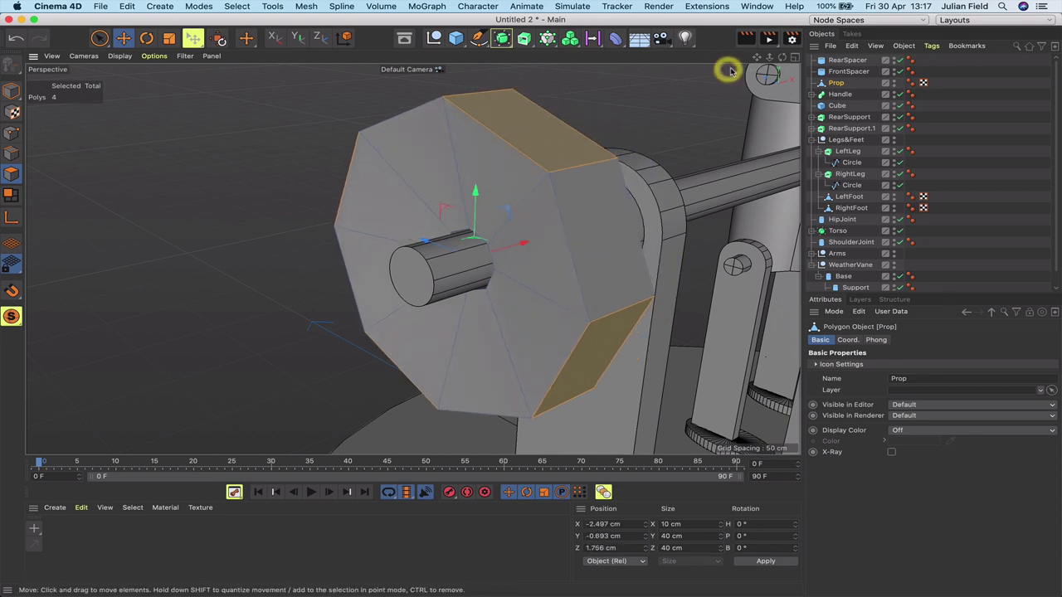
pyautogui.moveTo(756, 58); pyautogui.dragTo(714, 63, button='right')
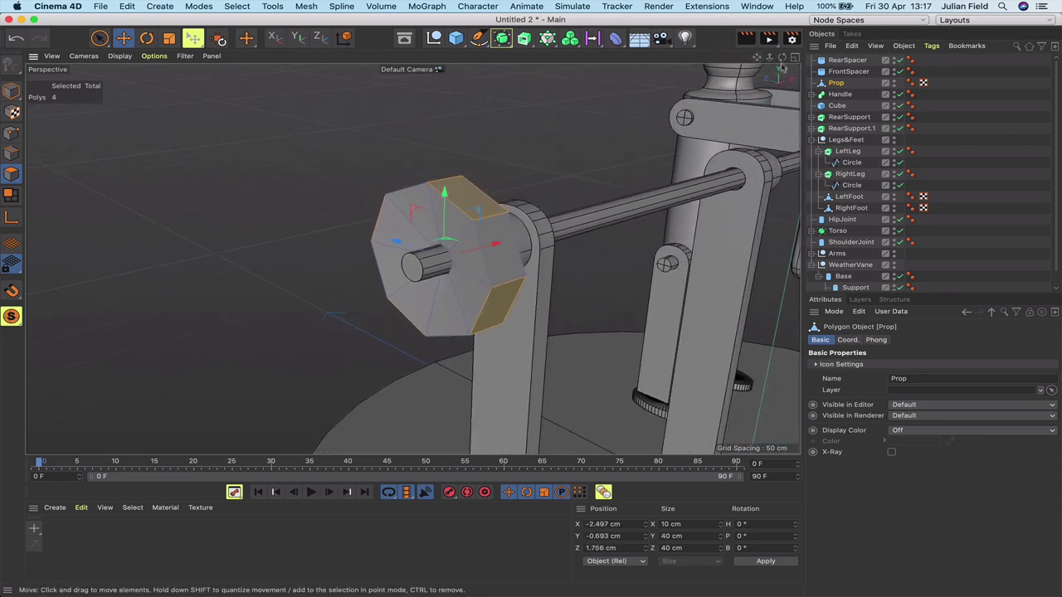
pyautogui.moveTo(782, 56)
pyautogui.mouseDown()
pyautogui.moveTo(768, 57)
pyautogui.moveTo(784, 56)
pyautogui.mouseUp()
pyautogui.press('super+z')
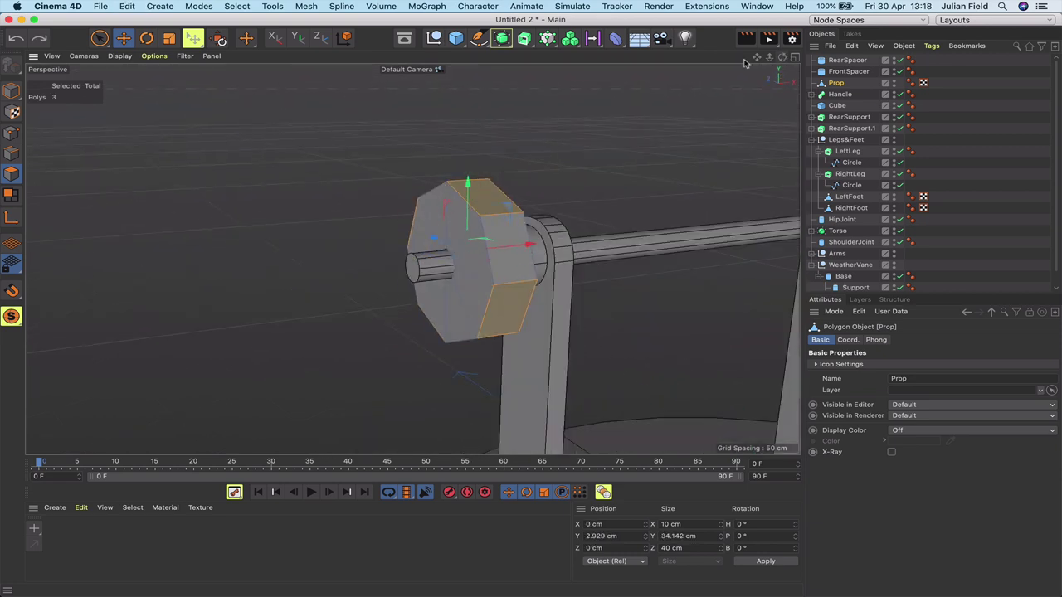
pyautogui.moveTo(787, 58)
pyautogui.mouseDown()
pyautogui.moveTo(765, 60)
pyautogui.moveTo(798, 50)
pyautogui.mouseUp()
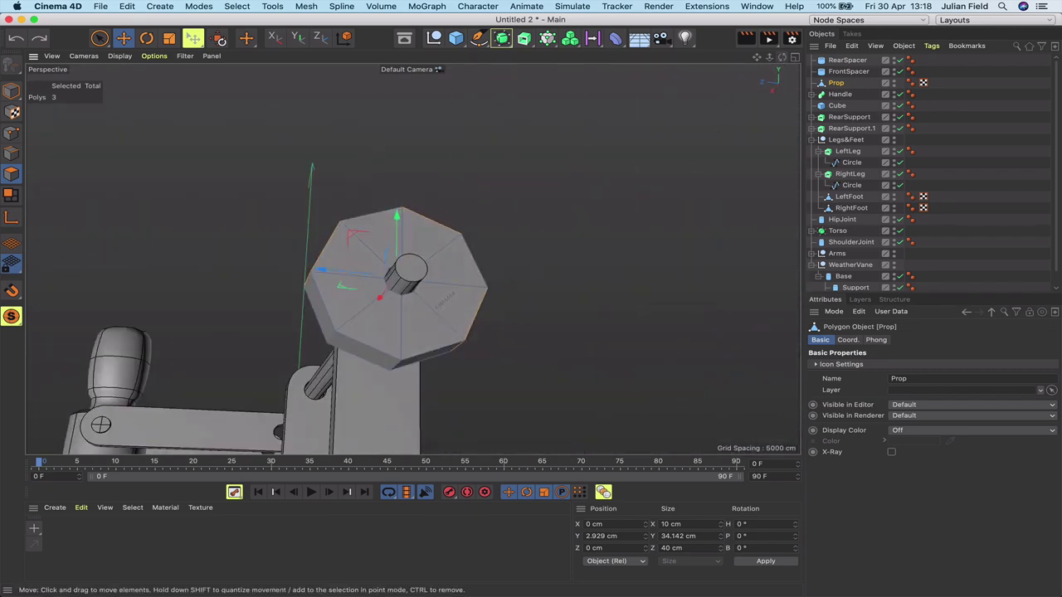
pyautogui.keyDown('shift'); pyautogui.click(373, 360); pyautogui.keyUp('shift')
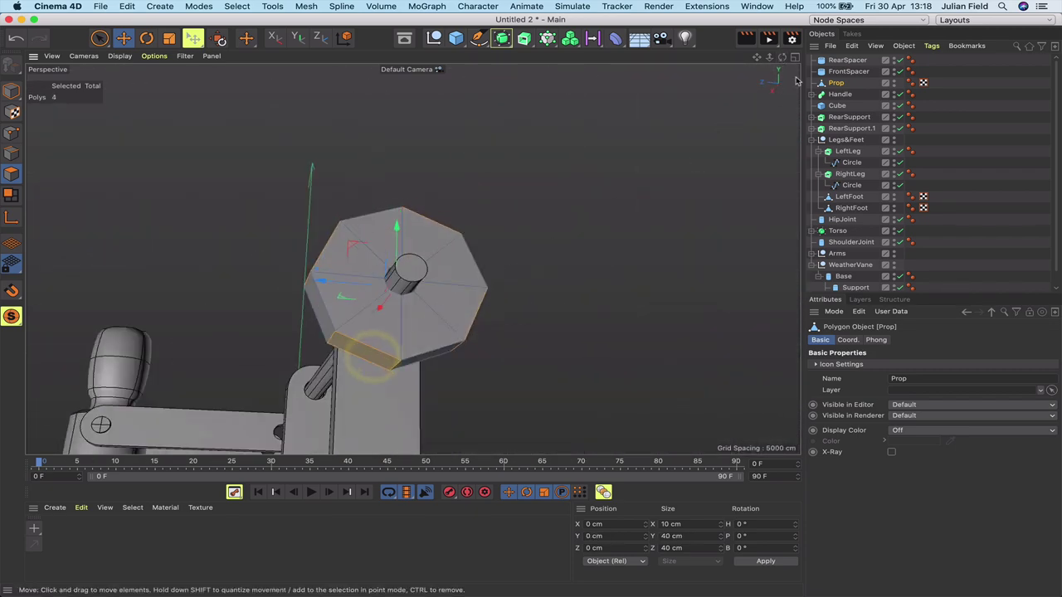
# Inset the four selected rim polygons of Prop with Extrude Inner at an offset of 1 cm.
pyautogui.moveTo(782, 59); pyautogui.dragTo(698, 106)
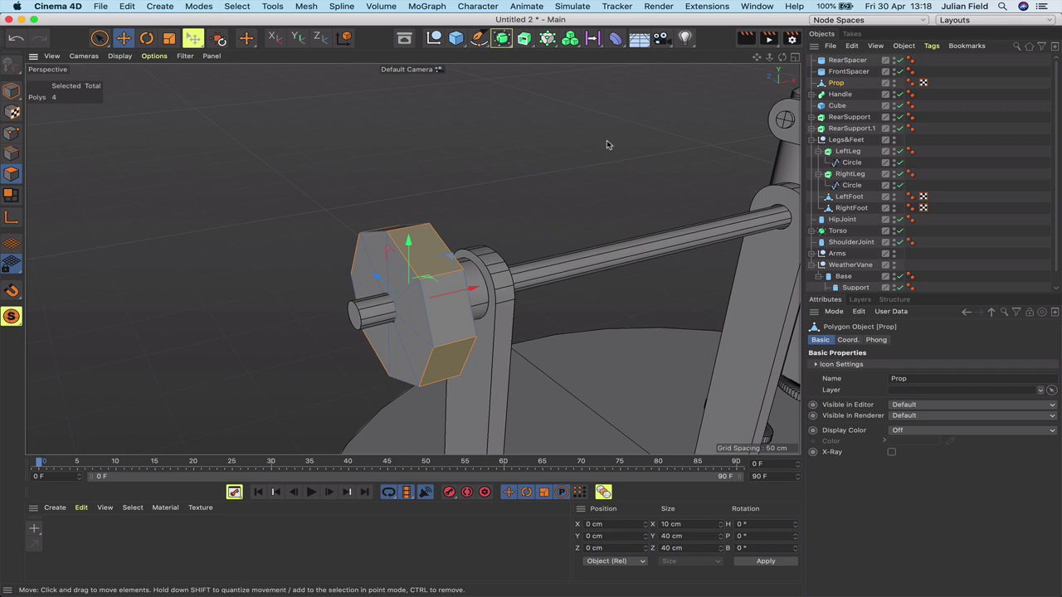
pyautogui.press('i')
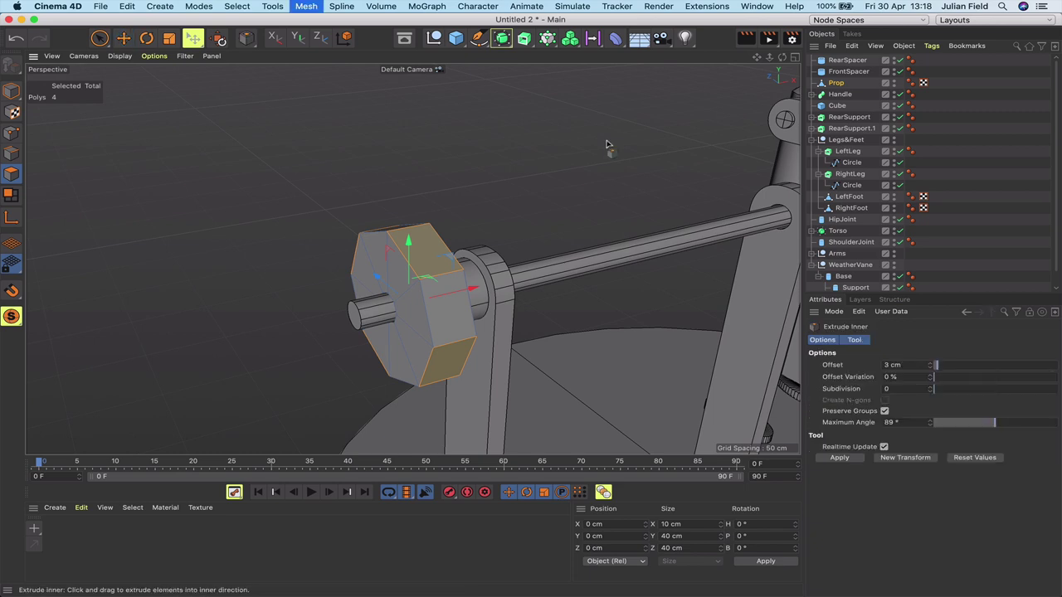
pyautogui.moveTo(890, 365); pyautogui.dragTo(855, 367)
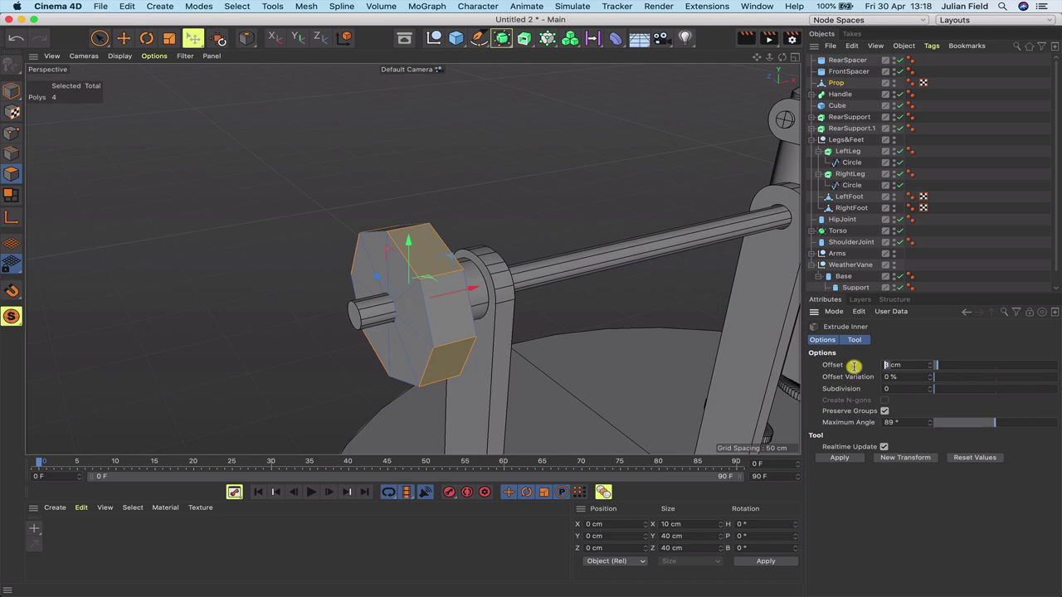
pyautogui.write('1')
pyautogui.press('Return')
# Bevel the four inset rim polygons of Prop with an offset of 2 cm and an extrusion of 5 cm.
pyautogui.keyDown('alt'); pyautogui.moveTo(623, 283); pyautogui.dragTo(677, 318, button='middle'); pyautogui.keyUp('alt')
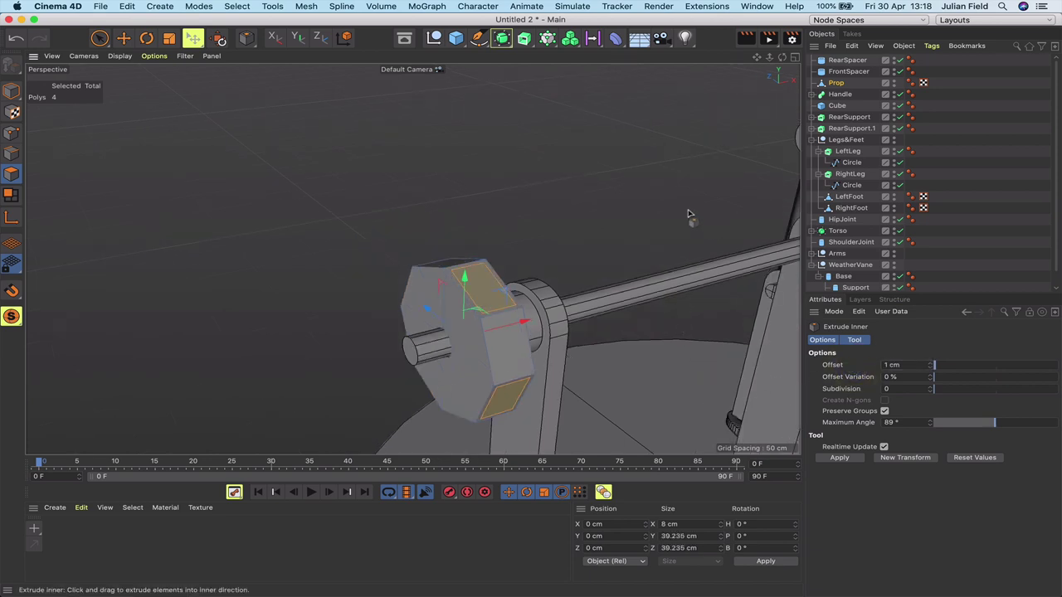
pyautogui.press('m')
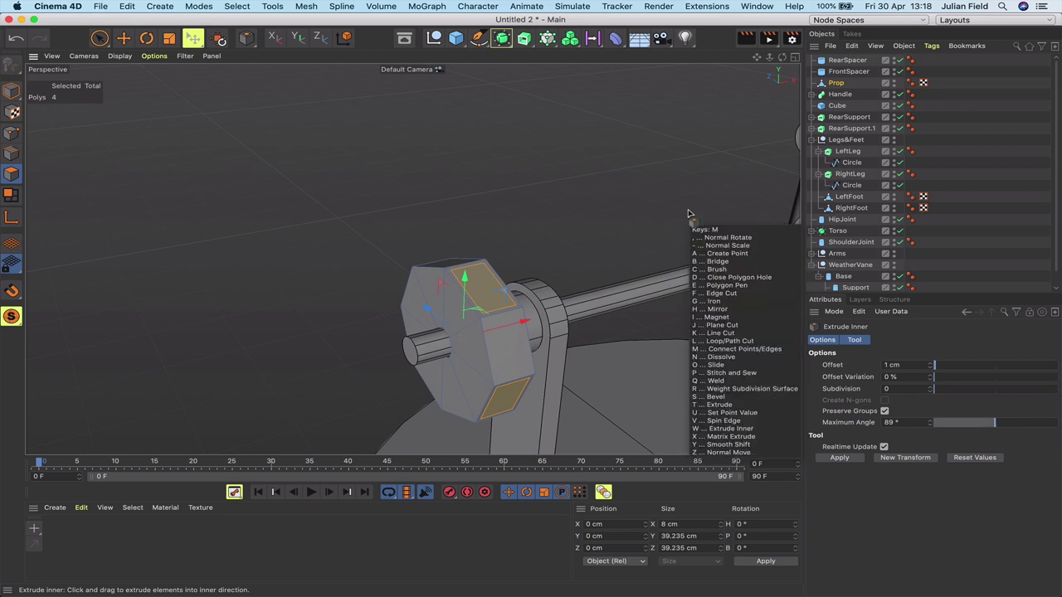
pyautogui.press('s')
pyautogui.scroll(-3, 885, 364)
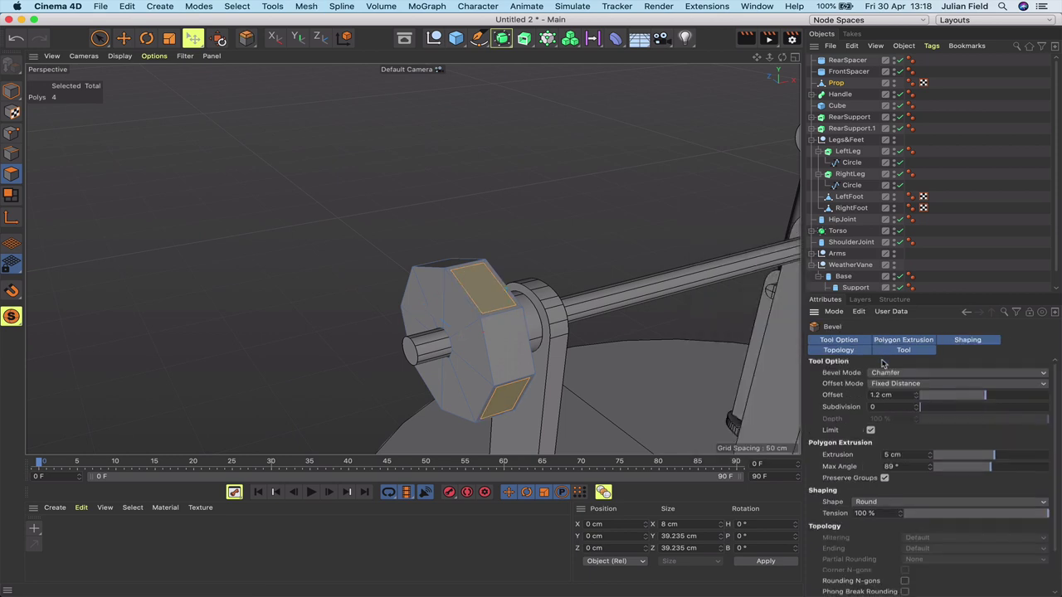
pyautogui.scroll(3, 890, 430)
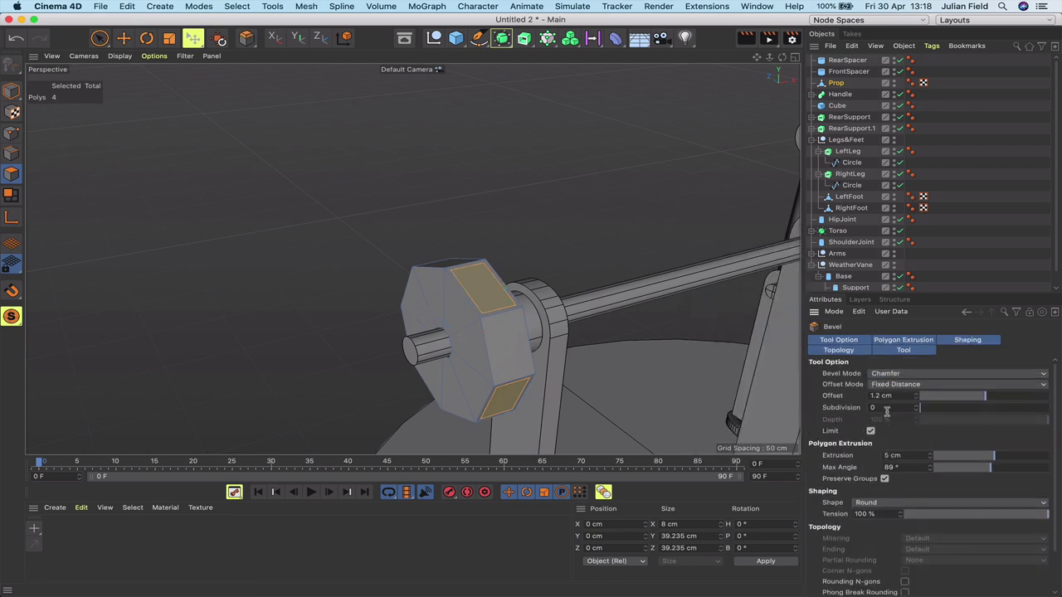
pyautogui.click(880, 395)
pyautogui.write('2')
pyautogui.press('Return')
pyautogui.press('Return')
pyautogui.scroll(-4, 927, 481)
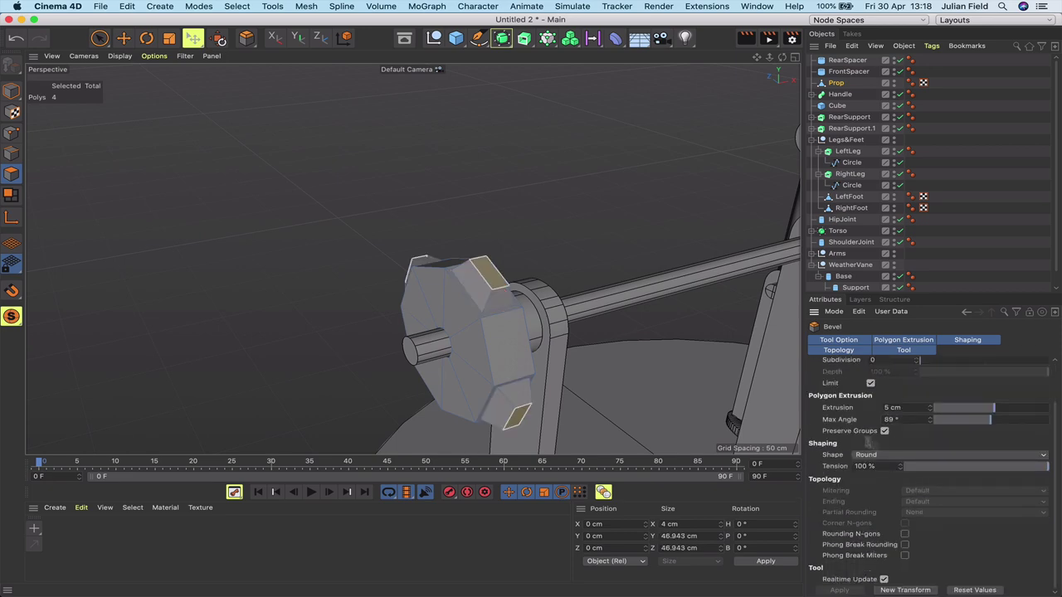
# Matrix Extrude Prop's four selected polygons one step with a Z move of 5 cm, Y scale of 100% and third rotation value of -10°.
pyautogui.moveTo(781, 57); pyautogui.dragTo(821, 48)
pyautogui.moveTo(413, 260); pyautogui.dragTo(413, 259)
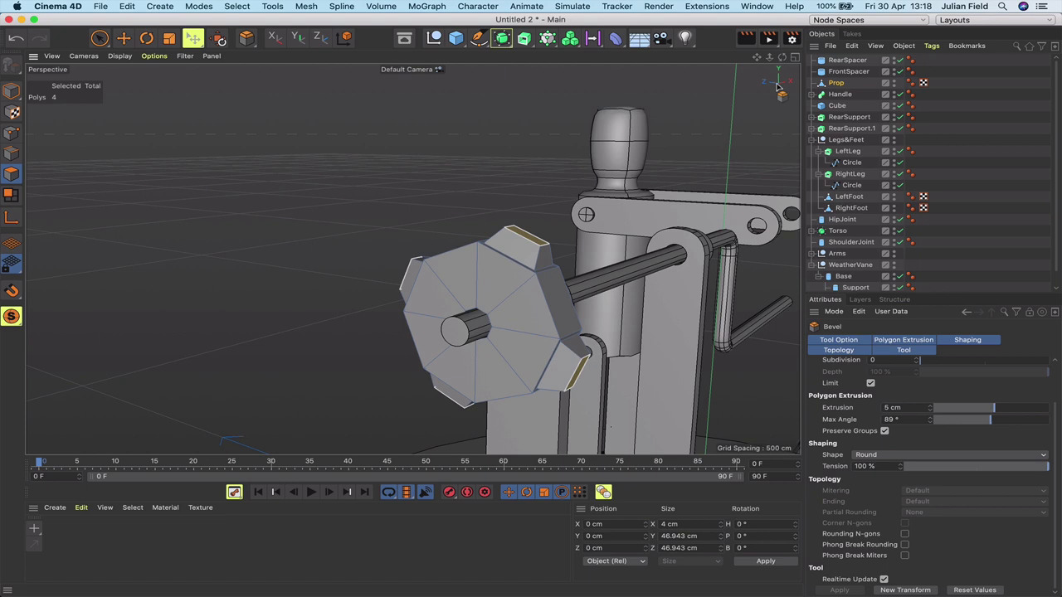
pyautogui.press('m')
pyautogui.press('x')
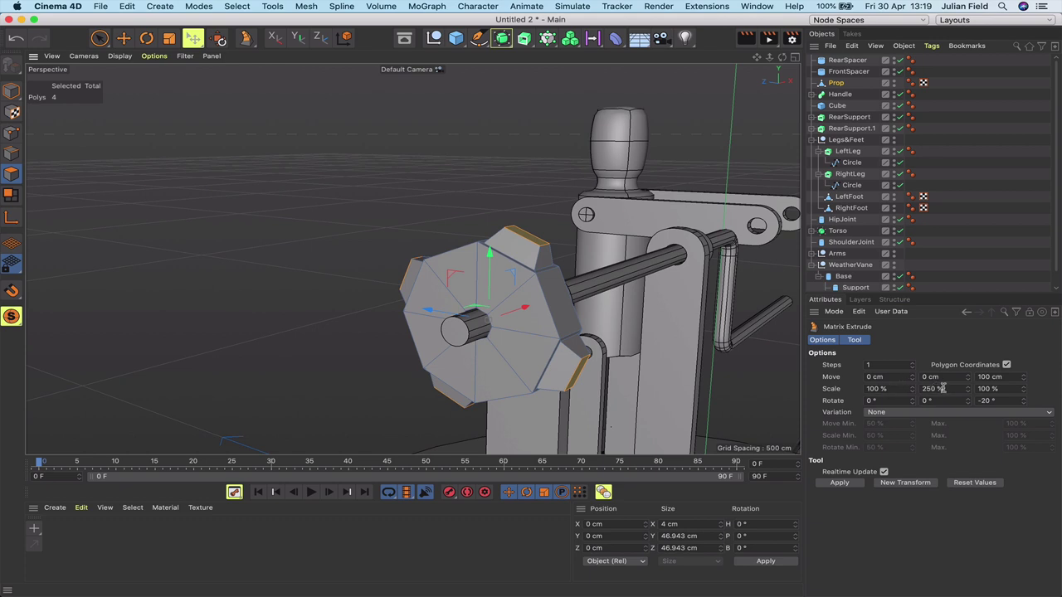
pyautogui.moveTo(936, 390); pyautogui.dragTo(922, 394)
pyautogui.write('100')
pyautogui.doubleClick(971, 379)
pyautogui.write('5')
pyautogui.click(984, 402)
pyautogui.write('2')
pyautogui.click(860, 483)
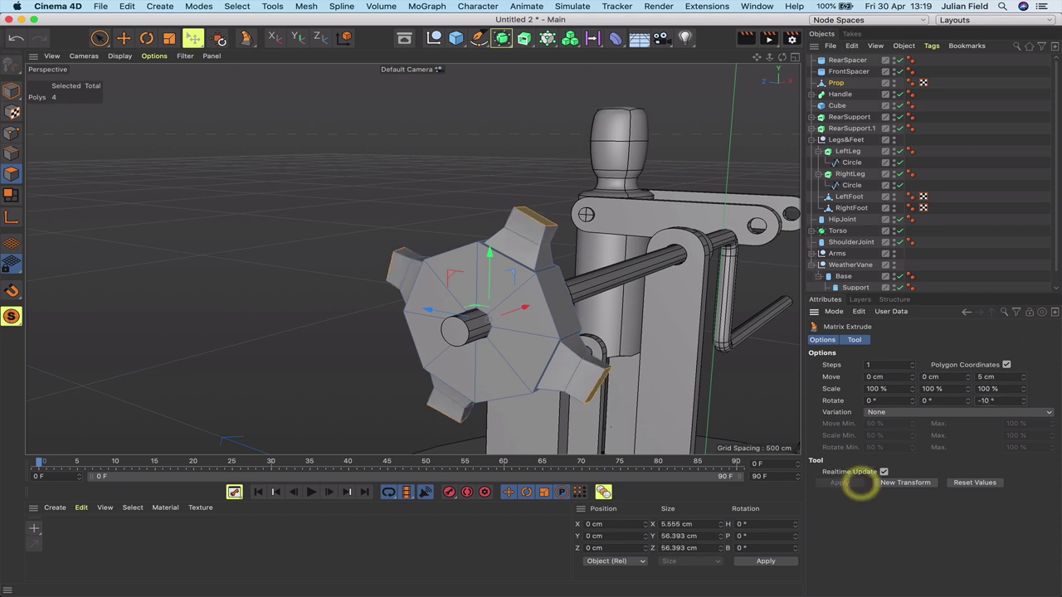
# Set the Y scale of the current Matrix Extrude to 150% so the four blade roots flare outward.
pyautogui.moveTo(783, 57); pyautogui.dragTo(664, 76)
pyautogui.moveTo(412, 259); pyautogui.dragTo(413, 258)
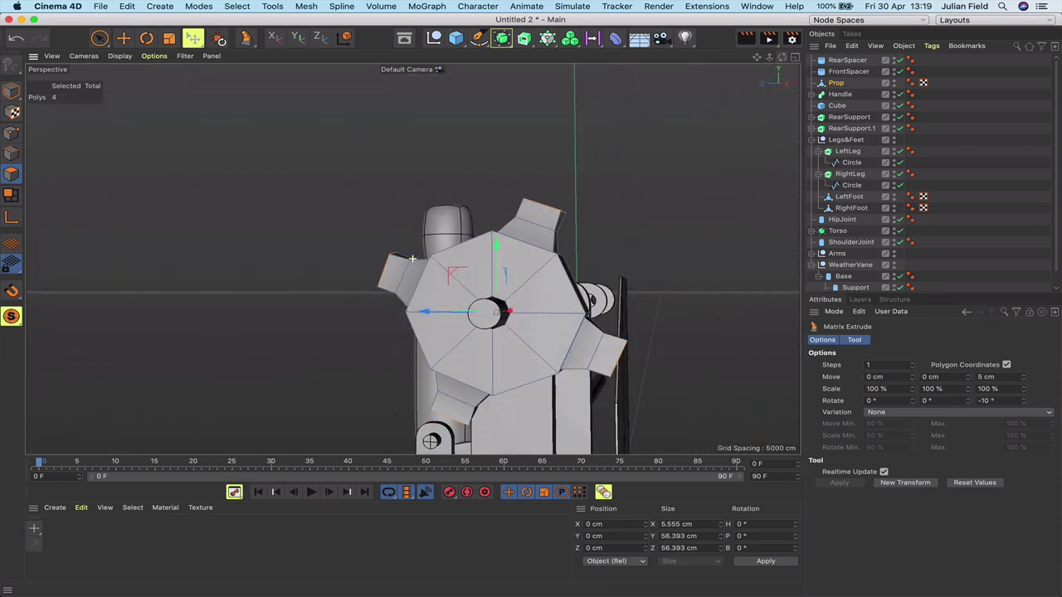
pyautogui.click(924, 389)
pyautogui.press('Return')
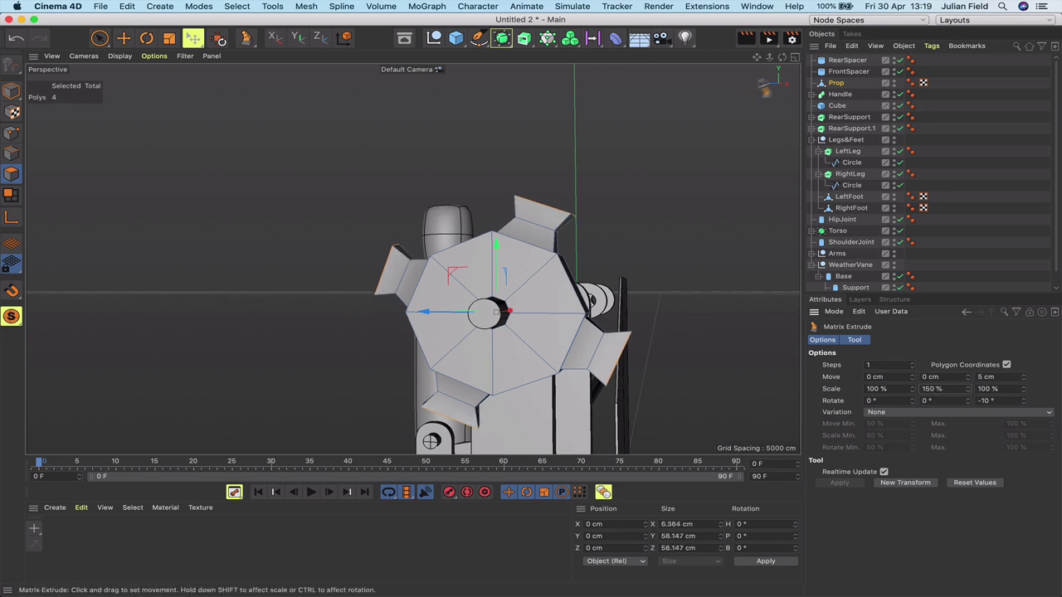
# Try two further 5 cm Matrix Extrude segments at 0° rotation on the blade roots and undo both.
pyautogui.moveTo(783, 57); pyautogui.dragTo(755, 64)
pyautogui.moveTo(412, 259); pyautogui.dragTo(782, 57)
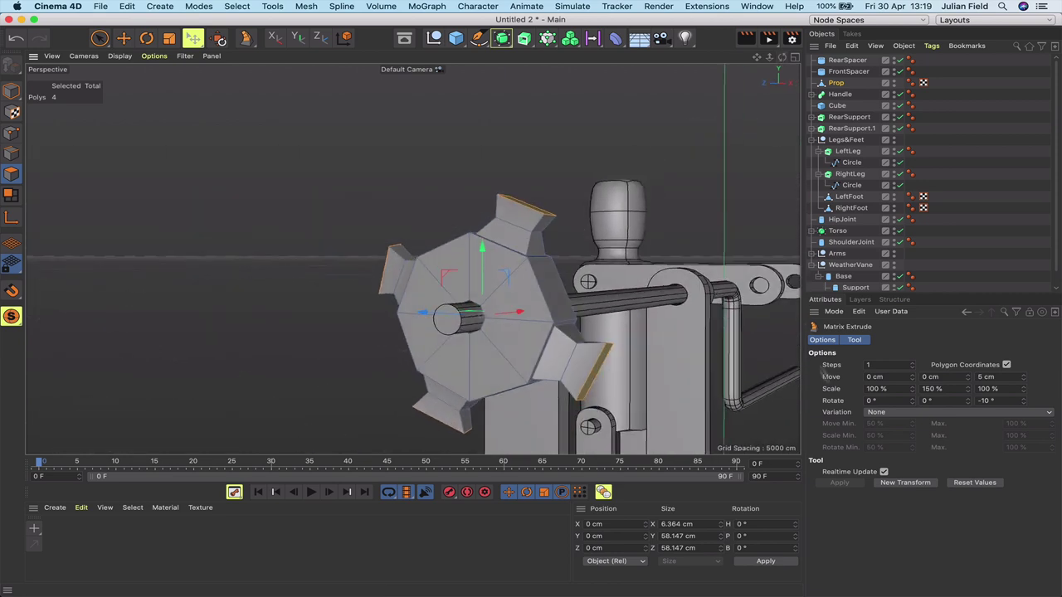
pyautogui.click(898, 483)
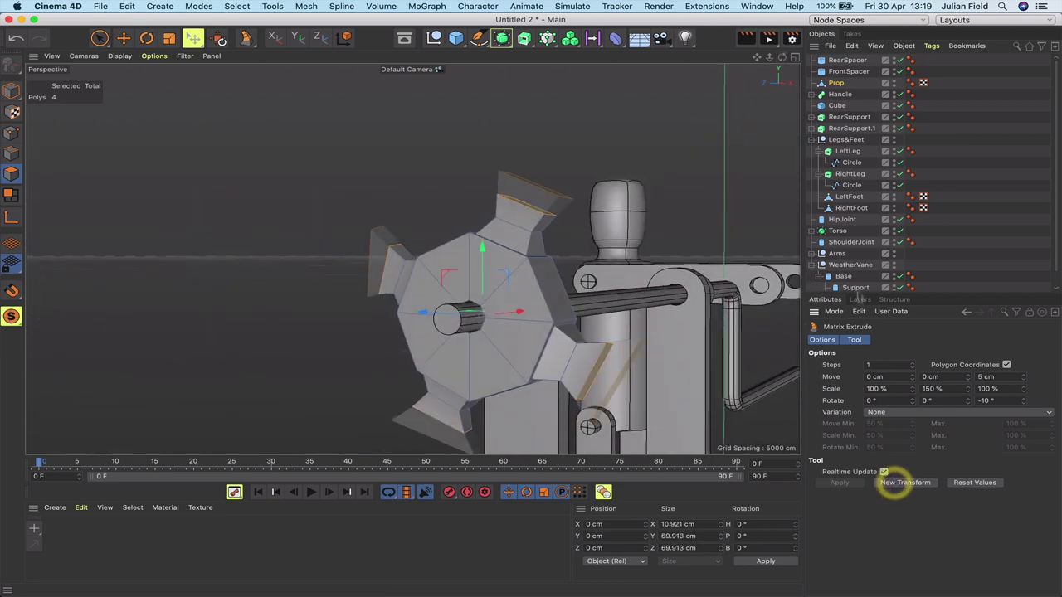
pyautogui.moveTo(783, 56); pyautogui.dragTo(412, 259)
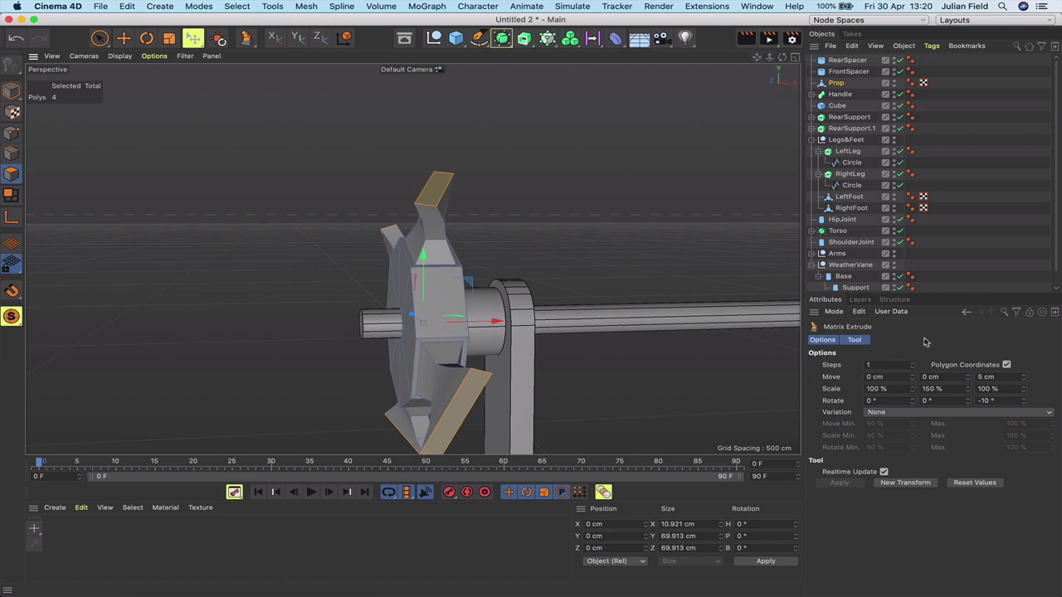
pyautogui.moveTo(989, 400); pyautogui.dragTo(950, 400)
pyautogui.write('0')
pyautogui.click(885, 484)
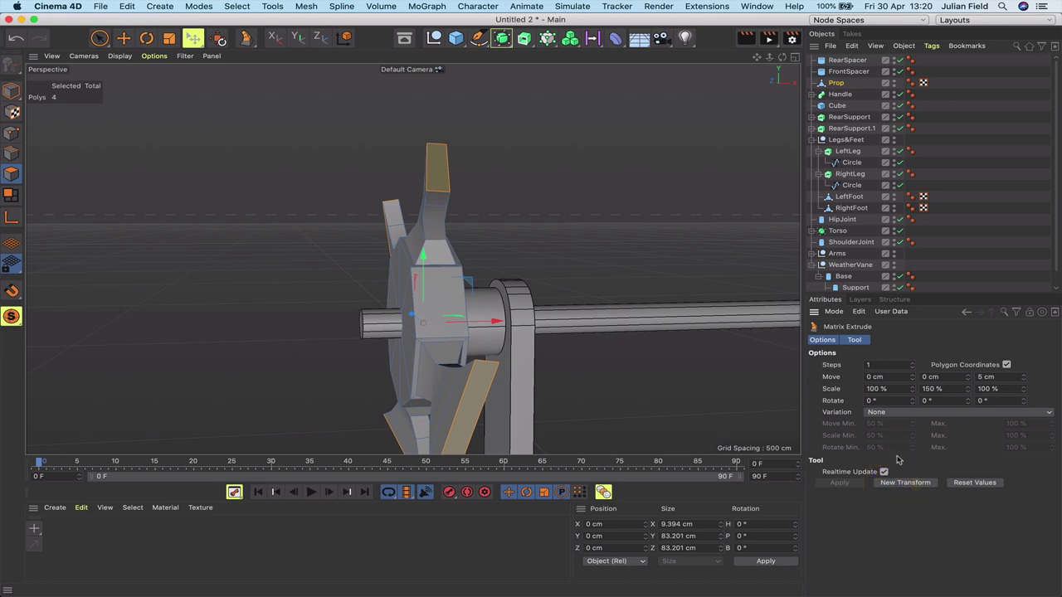
pyautogui.press('super+z')
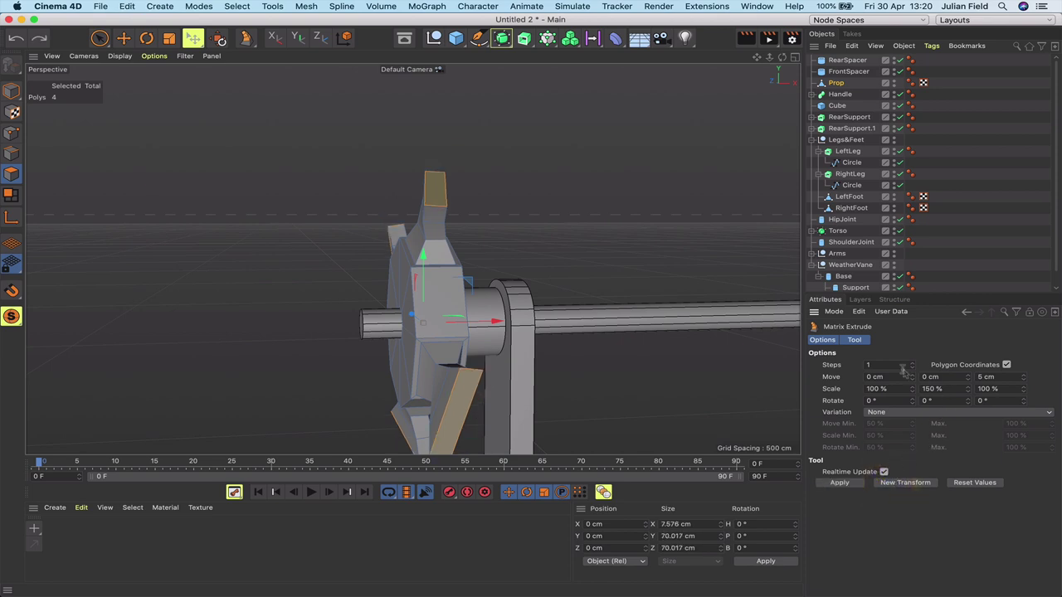
pyautogui.moveTo(782, 60); pyautogui.dragTo(730, 65)
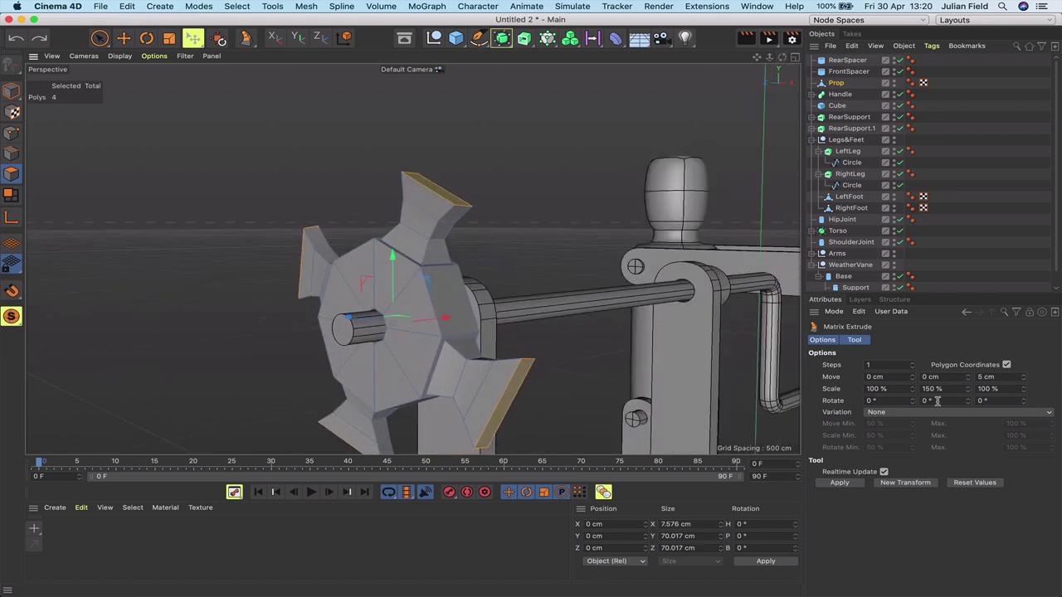
pyautogui.press('super+z')
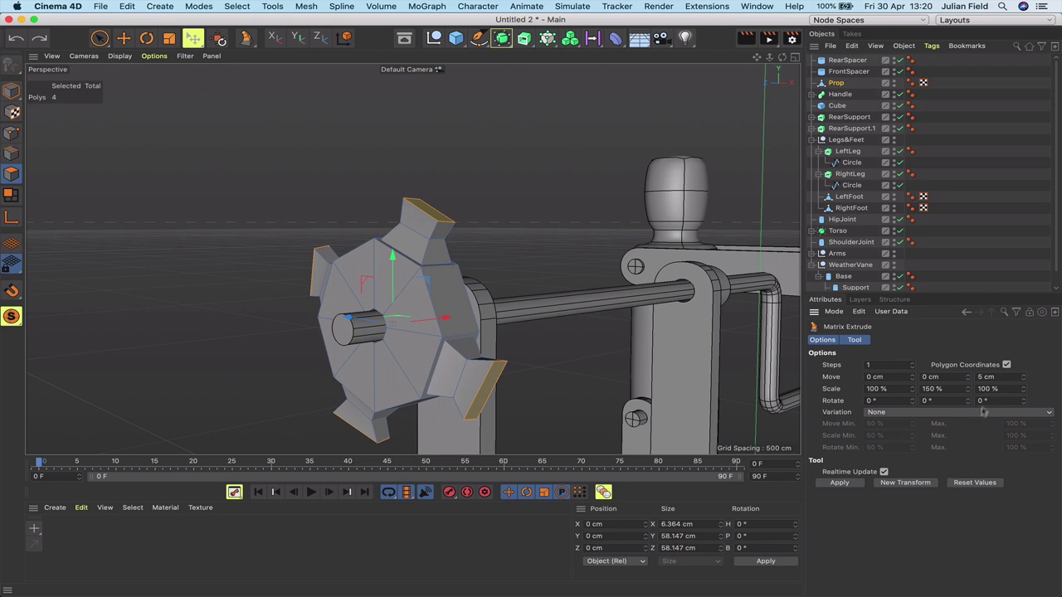
# Add a second 5 cm Matrix Extrude segment to the blades at 150% Y scale, with its third rotation value at -10°.
pyautogui.click(907, 483)
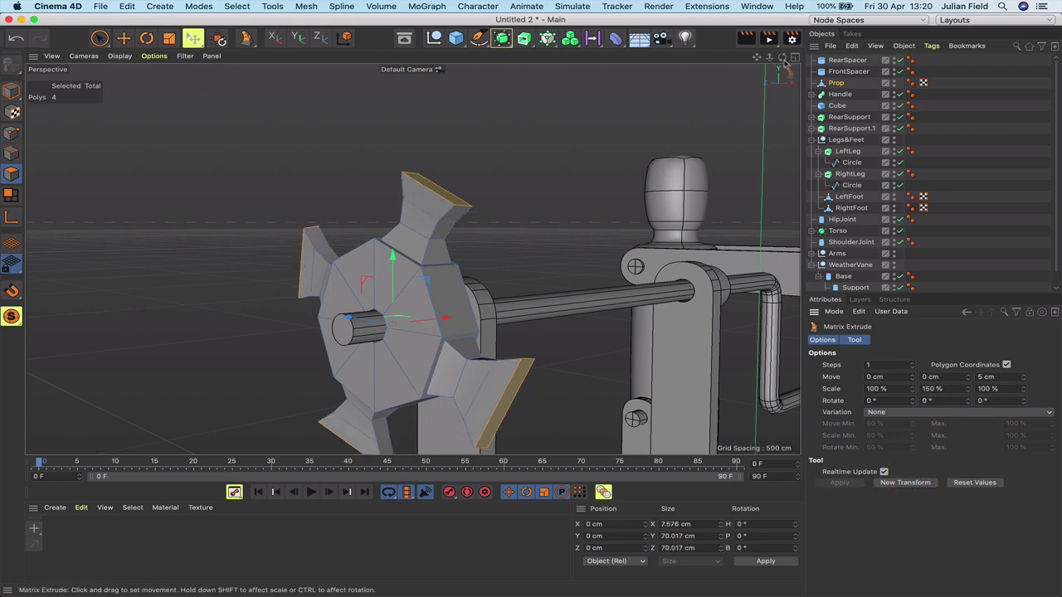
pyautogui.moveTo(782, 58); pyautogui.dragTo(700, 66)
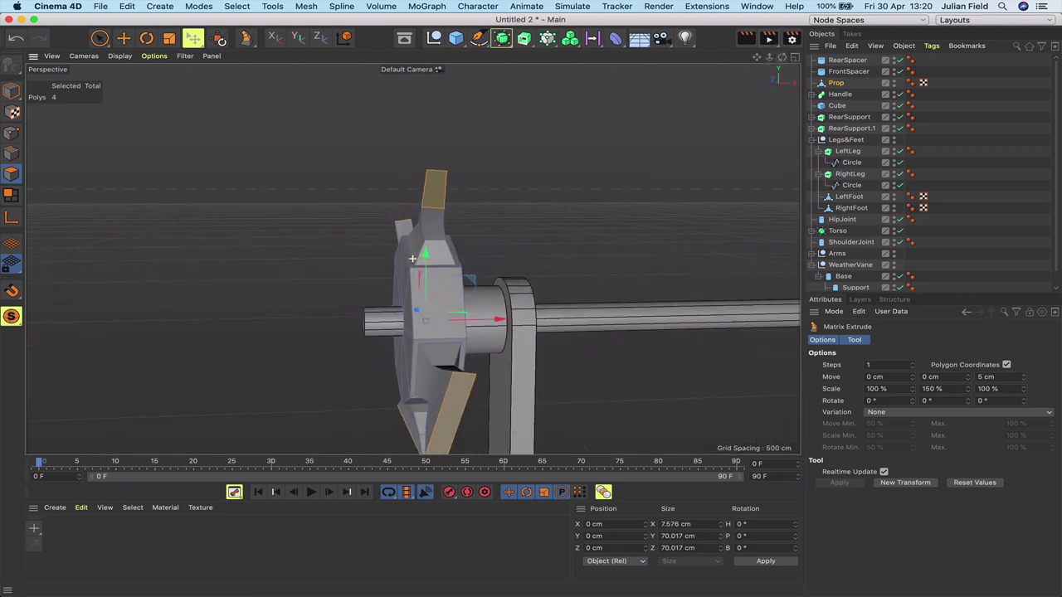
pyautogui.click(979, 401)
pyautogui.press('Return')
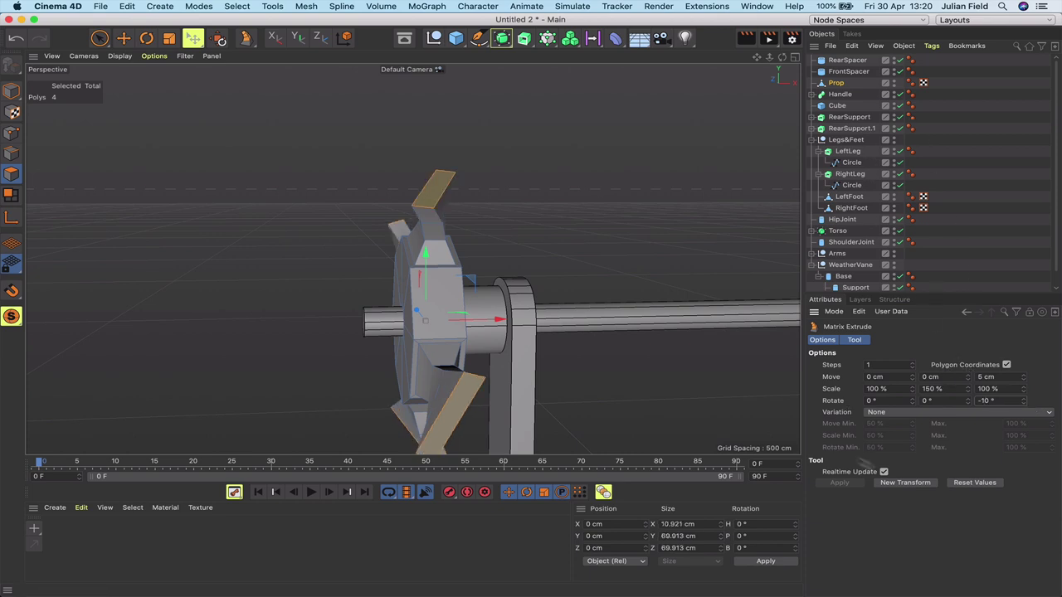
# Add a long blade segment with a new Matrix Extrude transform at 0° rotation and a Z move of 80 cm.
pyautogui.click(903, 484)
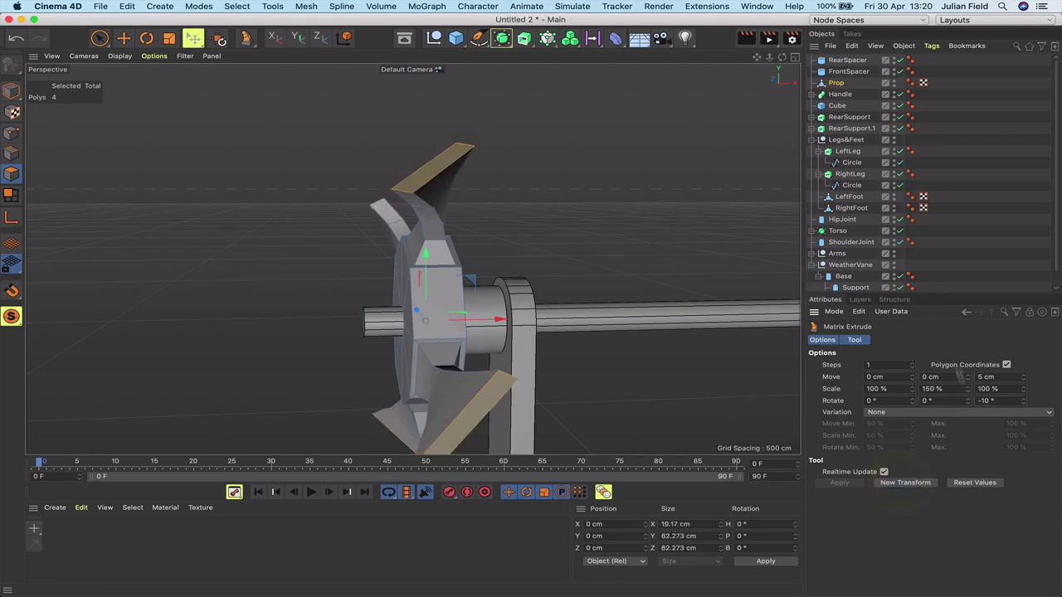
pyautogui.moveTo(988, 400); pyautogui.dragTo(958, 399)
pyautogui.write('0')
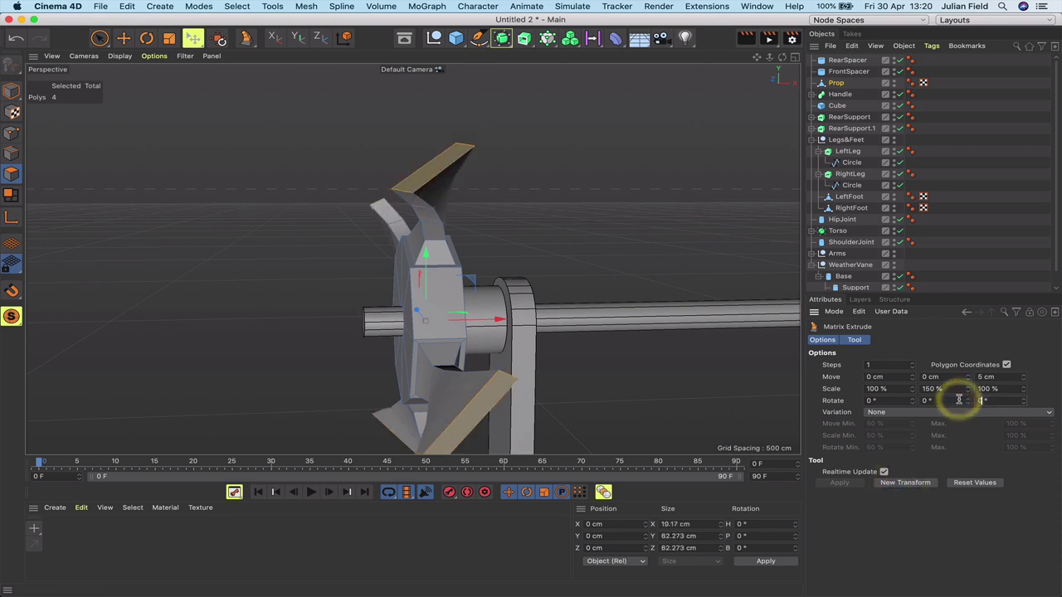
pyautogui.press('Return')
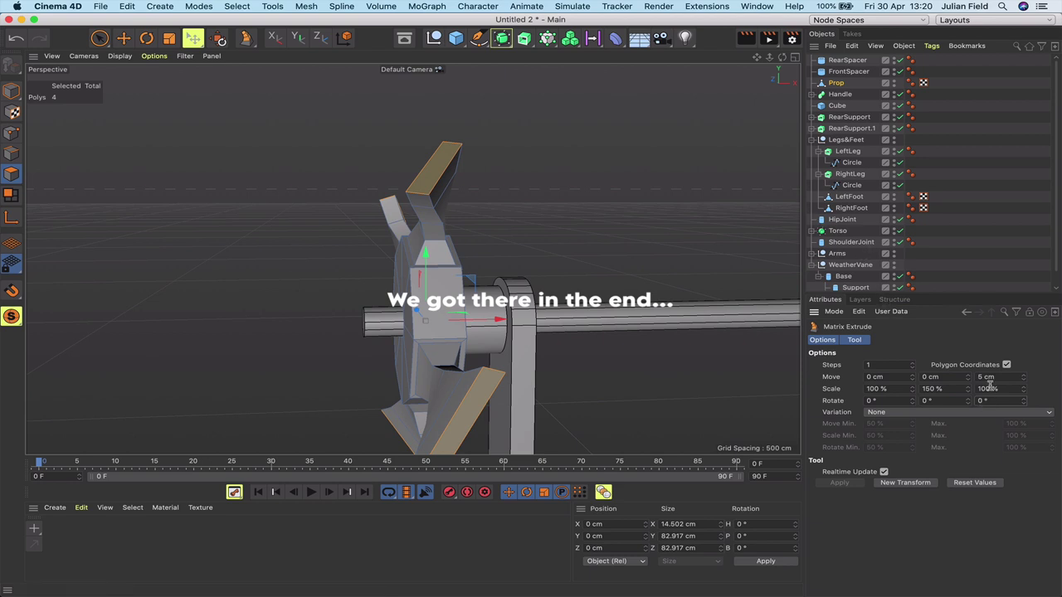
pyautogui.click(957, 380)
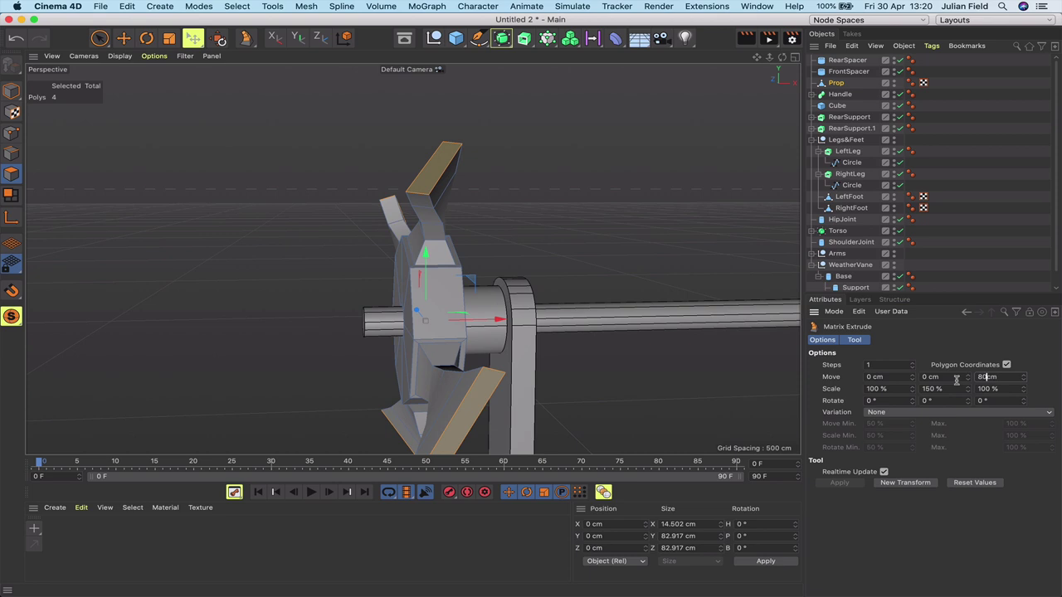
pyautogui.press('Return')
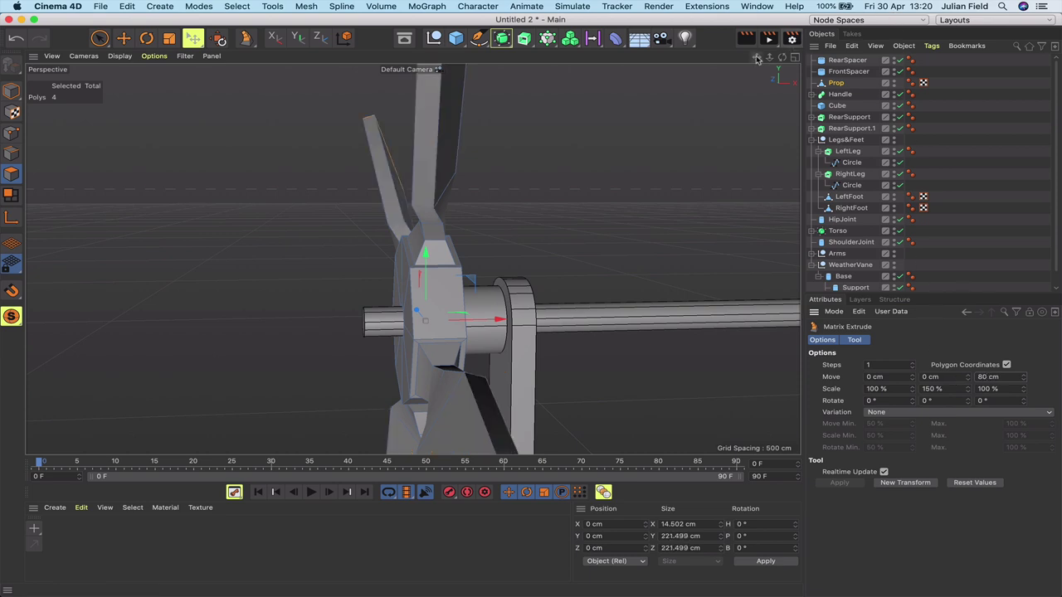
# Add a short tapered tip segment to all four blades with a Z move of 5 cm and a Y scale of 80%.
pyautogui.moveTo(769, 58); pyautogui.dragTo(647, 58)
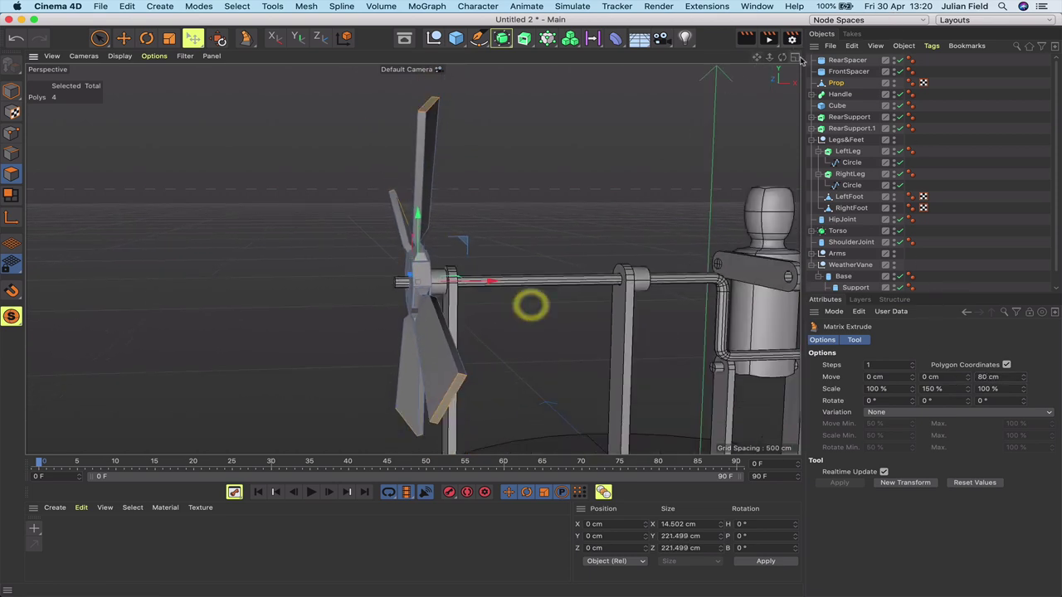
pyautogui.moveTo(782, 58)
pyautogui.mouseDown()
pyautogui.moveTo(946, 56)
pyautogui.moveTo(883, 59)
pyautogui.moveTo(840, 79)
pyautogui.mouseUp()
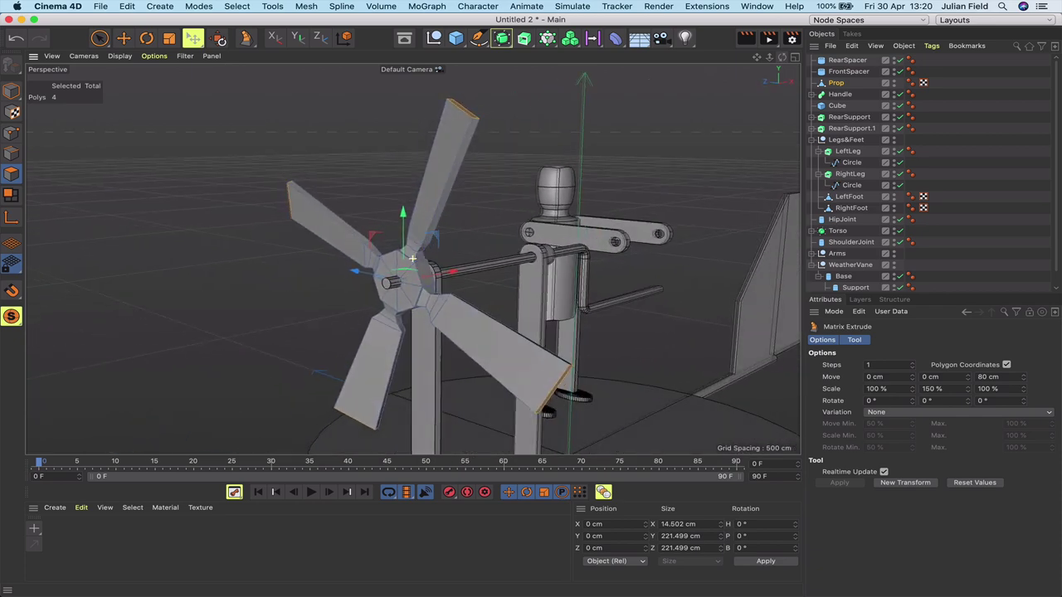
pyautogui.moveTo(684, 65); pyautogui.dragTo(639, 67)
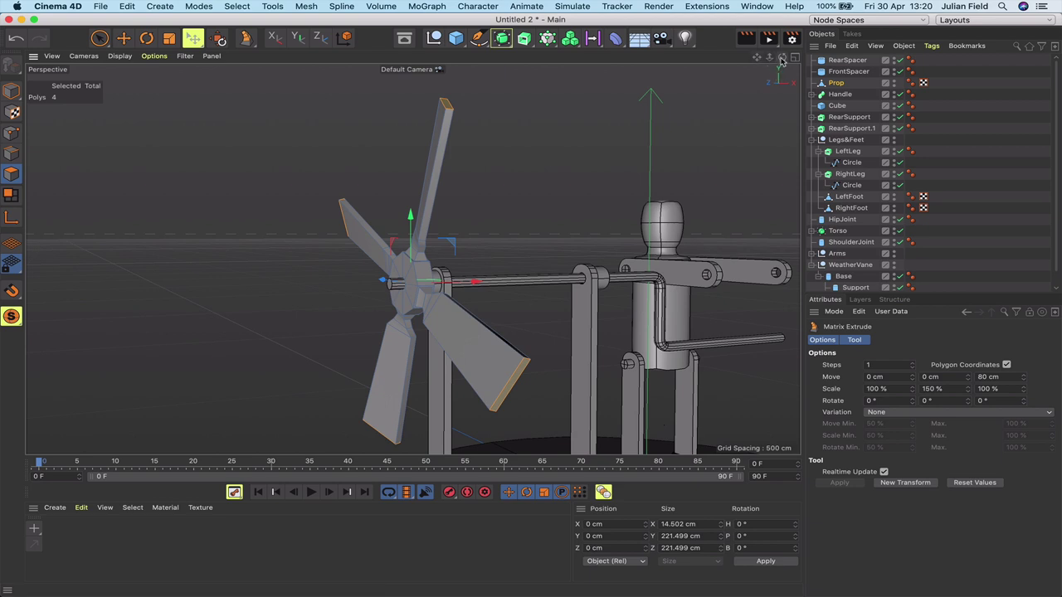
pyautogui.moveTo(782, 58)
pyautogui.mouseDown()
pyautogui.moveTo(888, 46)
pyautogui.moveTo(839, 101)
pyautogui.mouseUp()
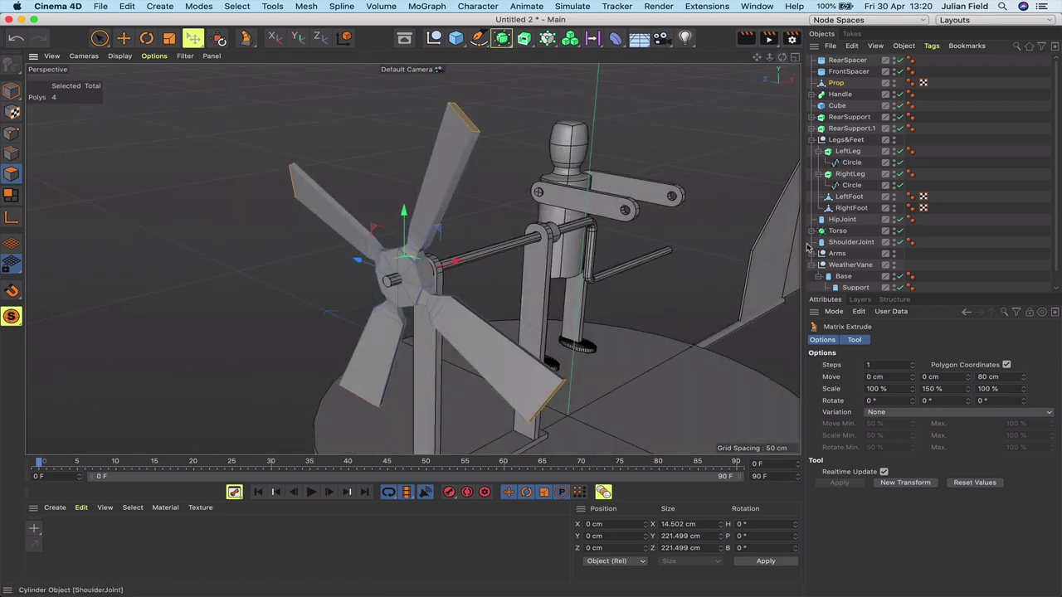
pyautogui.click(987, 375)
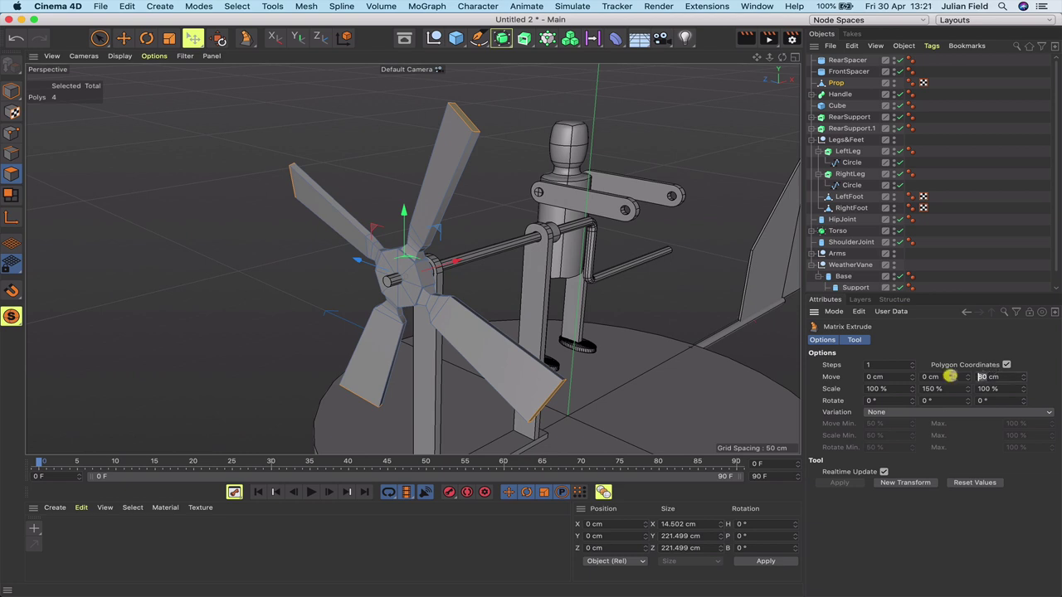
pyautogui.click(902, 484)
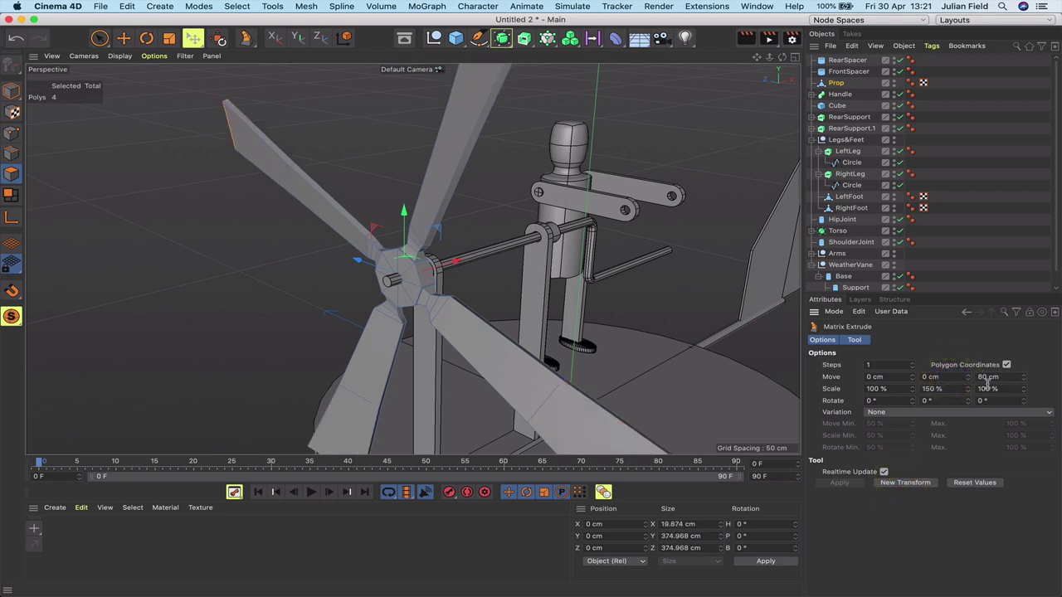
pyautogui.click(954, 380)
pyautogui.write('5')
pyautogui.press('Return')
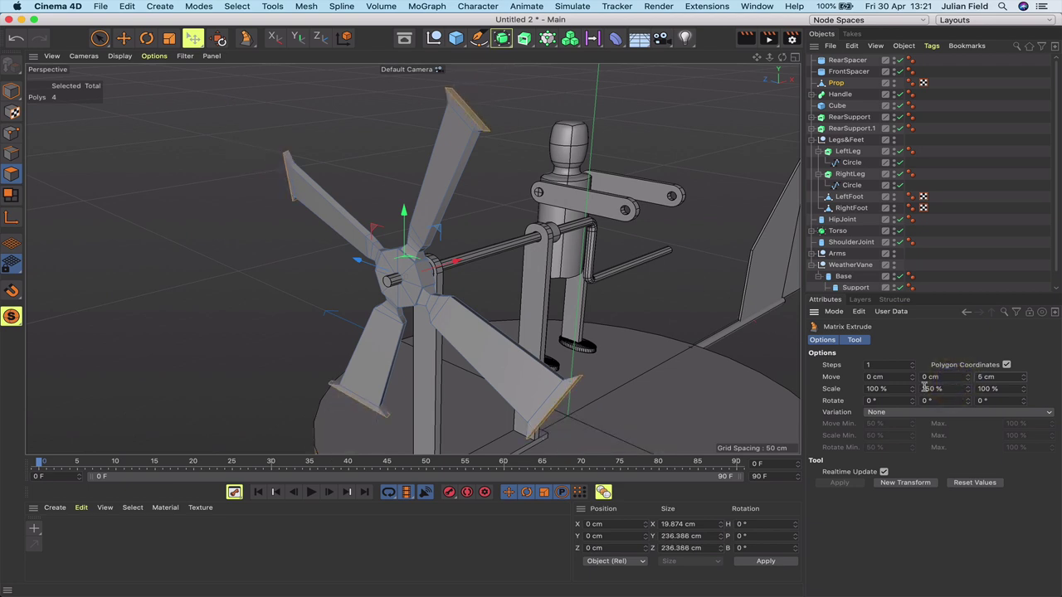
pyautogui.moveTo(936, 391); pyautogui.dragTo(895, 391)
# Add another 5 cm tip segment to the blades and set its Y scale to 70%.
pyautogui.click(892, 484)
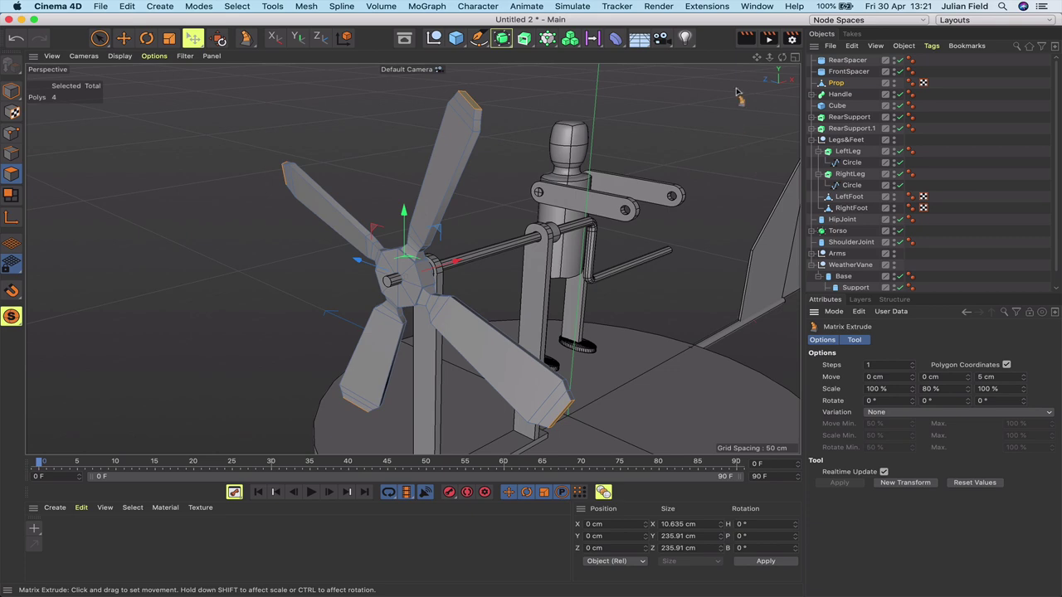
pyautogui.moveTo(782, 57); pyautogui.dragTo(876, 48)
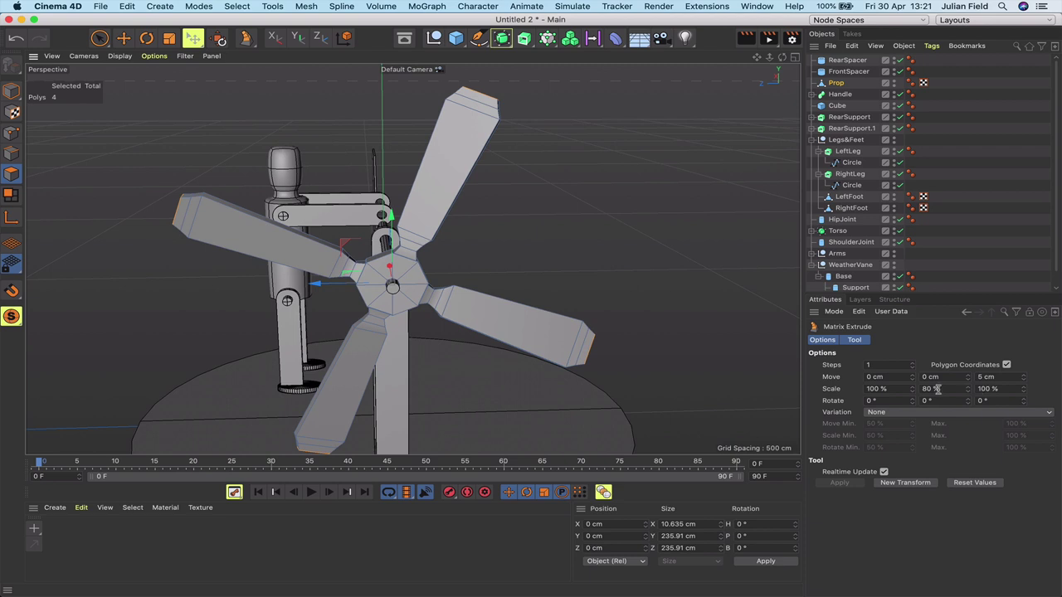
pyautogui.moveTo(931, 389); pyautogui.dragTo(905, 389)
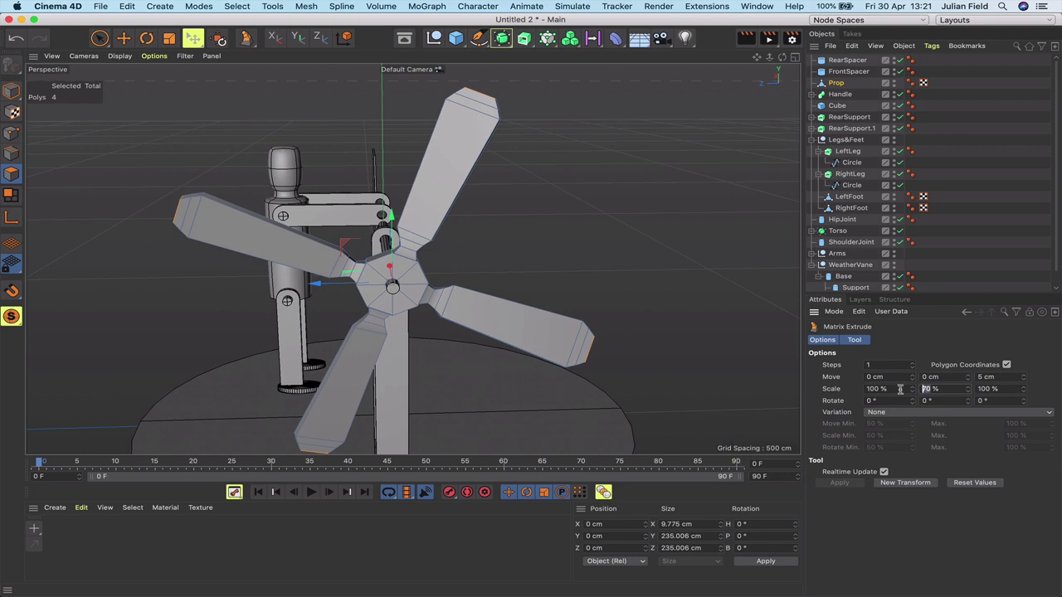
# Set the Y scale of the blades' outermost Matrix Extrude tip segment to 50%.
pyautogui.write('50')
pyautogui.press('Return')
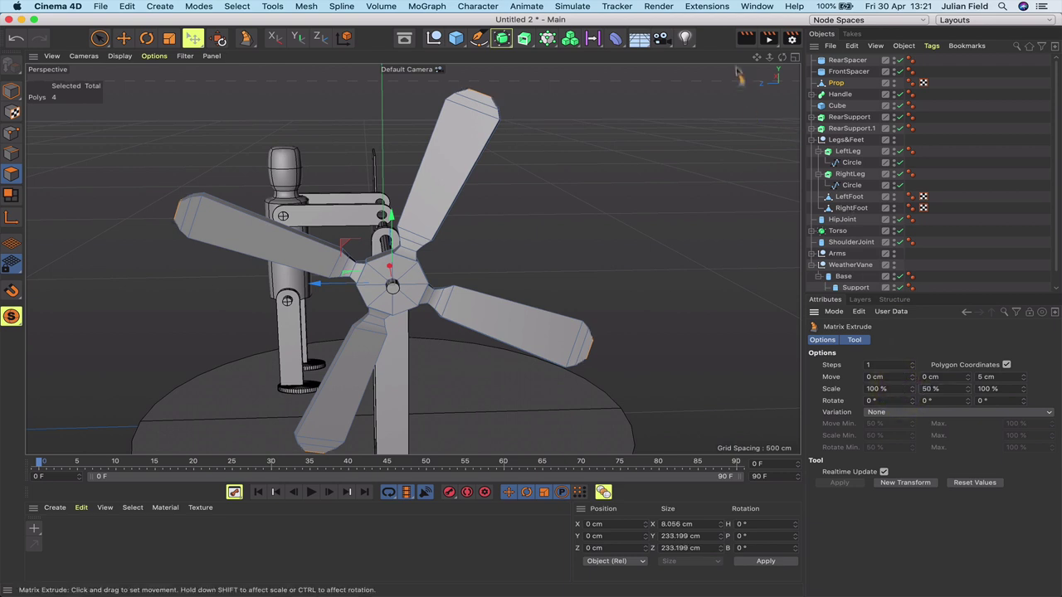
pyautogui.moveTo(783, 58); pyautogui.dragTo(778, 57)
pyautogui.moveTo(413, 259)
pyautogui.keyDown('alt'); pyautogui.mouseDown()
pyautogui.moveTo(398, 259)
pyautogui.moveTo(412, 258)
pyautogui.mouseUp(); pyautogui.keyUp('alt')
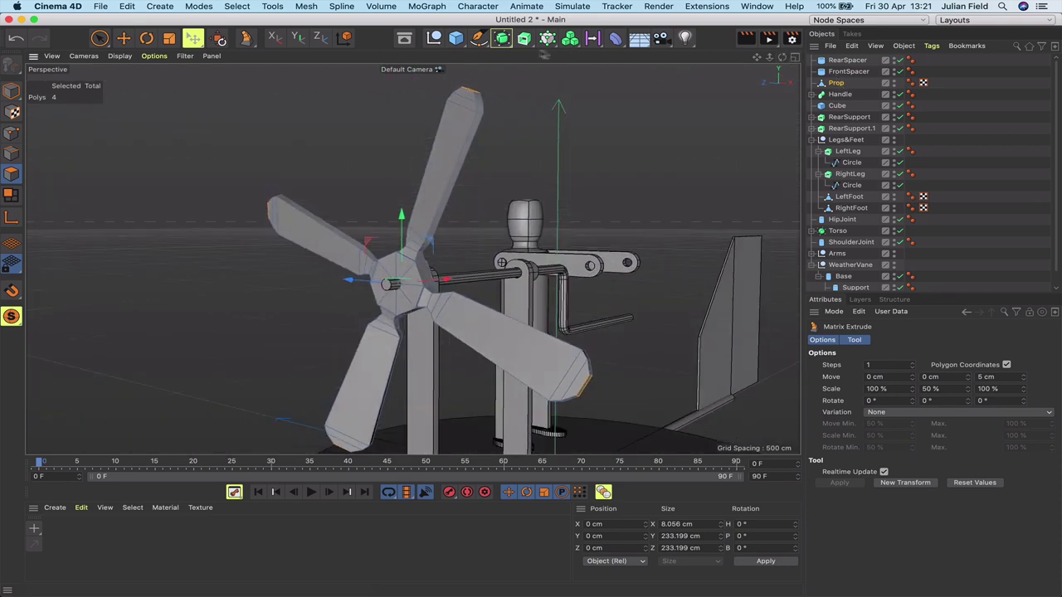
# Wrap the Prop object in a Subdivision Surface generator to smooth the propeller.
pyautogui.click(502, 45)
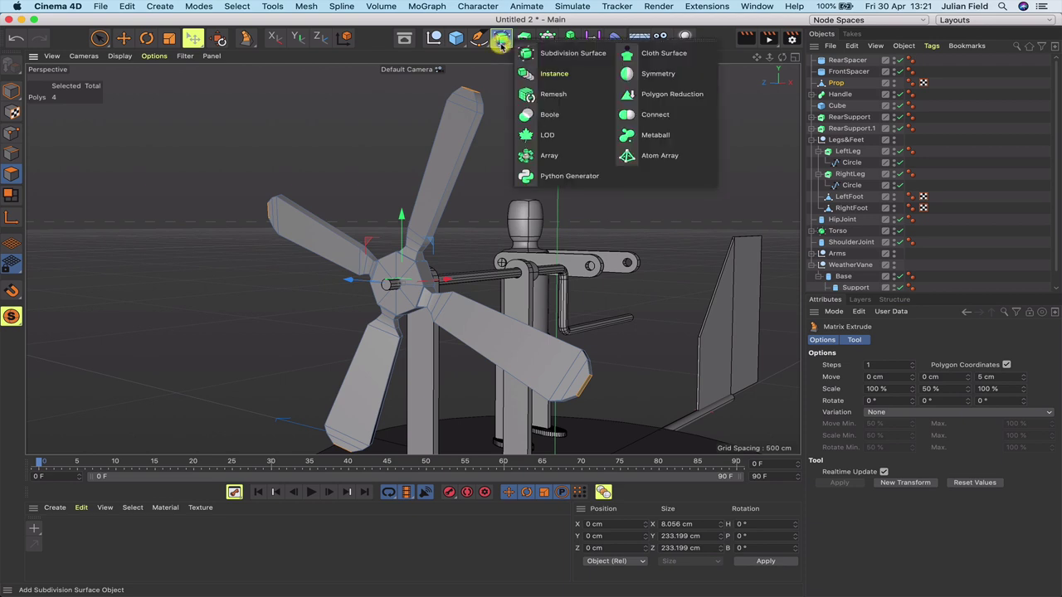
pyautogui.keyDown('alt'); pyautogui.click(525, 54); pyautogui.keyUp('alt')
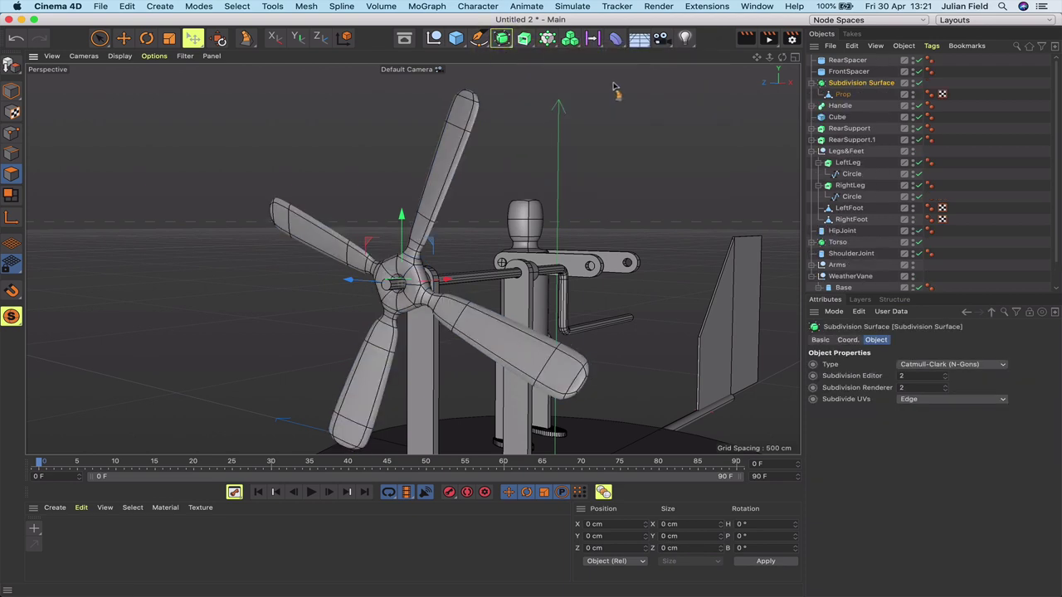
pyautogui.moveTo(782, 59)
pyautogui.mouseDown()
pyautogui.moveTo(757, 68)
pyautogui.moveTo(662, 60)
pyautogui.moveTo(770, 72)
pyautogui.moveTo(801, 62)
pyautogui.mouseUp()
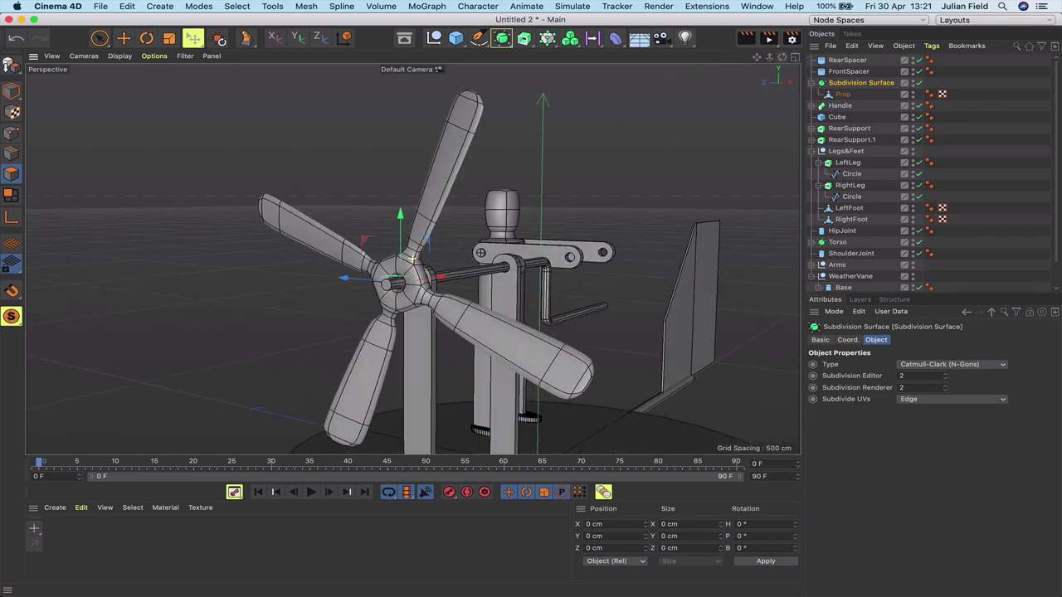
# In edge mode on the Prop mesh, loop-select the front hub face's inner hole edge and outer rim.
pyautogui.click(842, 95)
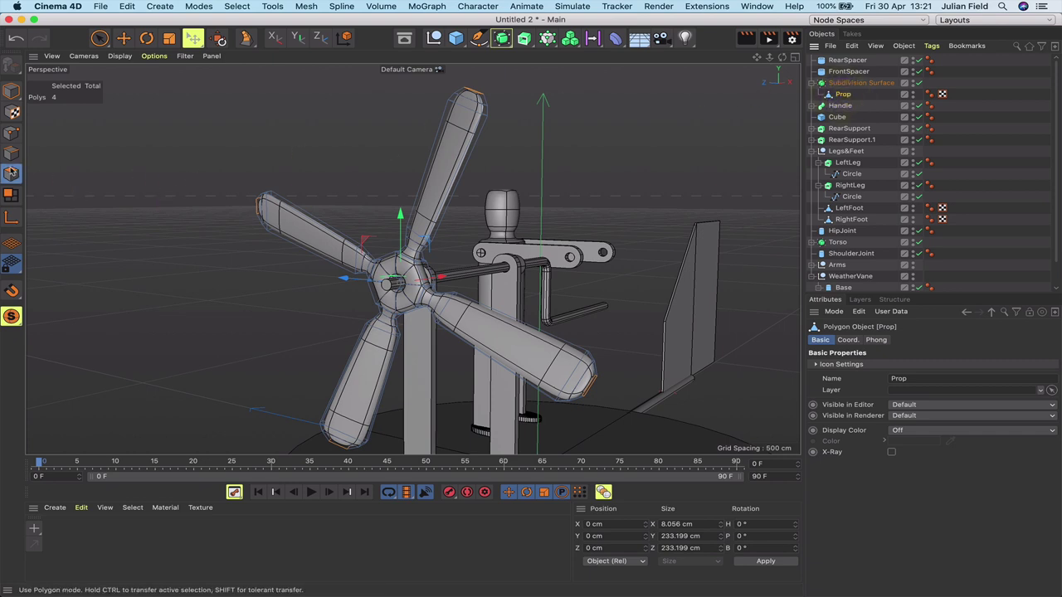
pyautogui.click(12, 152)
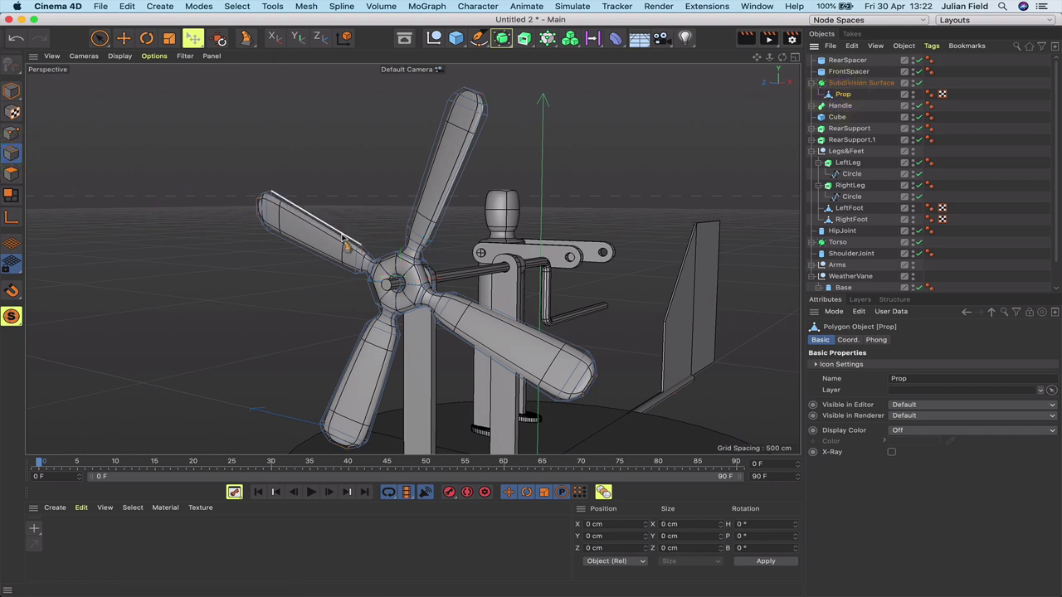
pyautogui.press('u')
pyautogui.press('l')
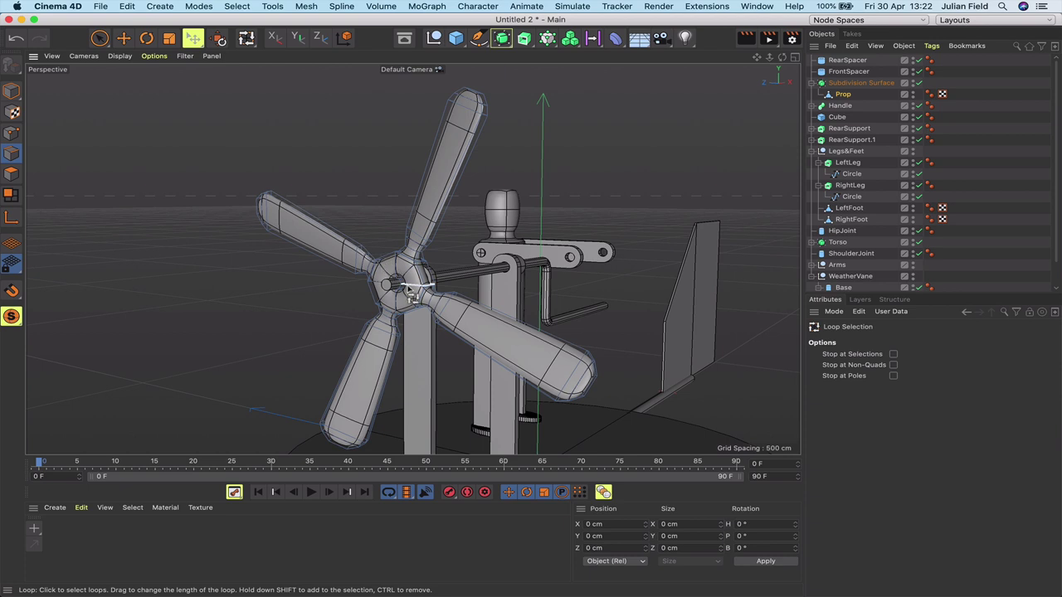
pyautogui.click(399, 285)
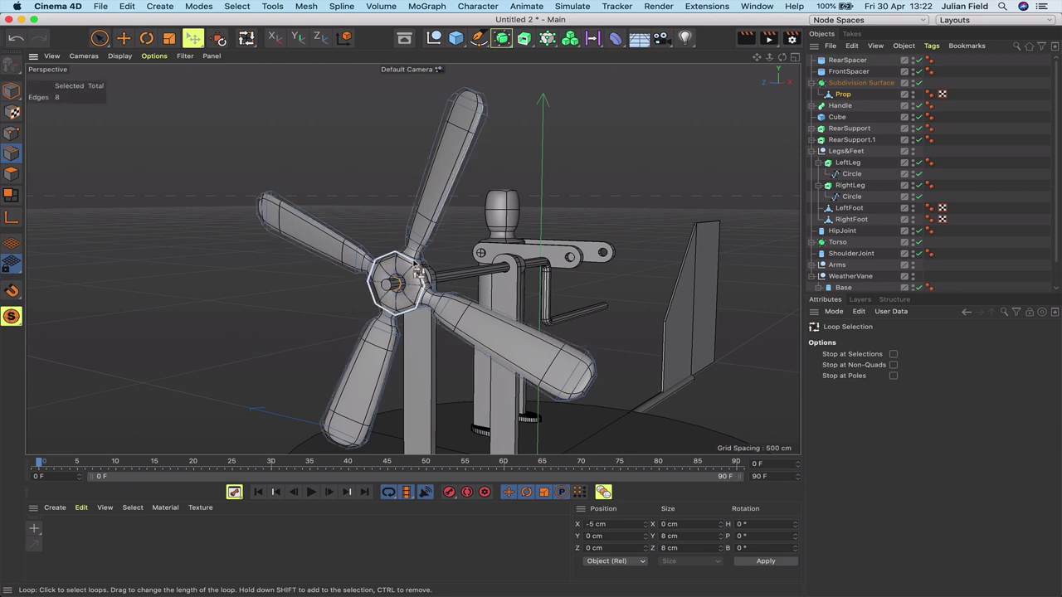
pyautogui.keyDown('shift'); pyautogui.click(415, 263); pyautogui.keyUp('shift')
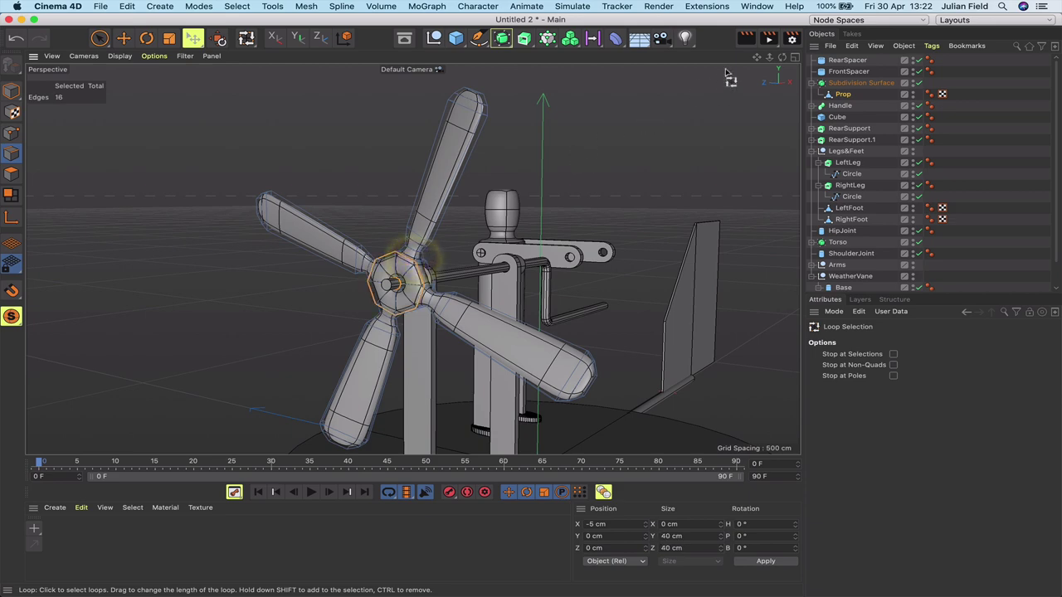
# Add the hub's rear rim and rear hole edge loops to the selection and apply subdivision weighting to sharpen all four.
pyautogui.moveTo(757, 58); pyautogui.dragTo(929, 57)
pyautogui.moveTo(781, 58); pyautogui.dragTo(804, 63)
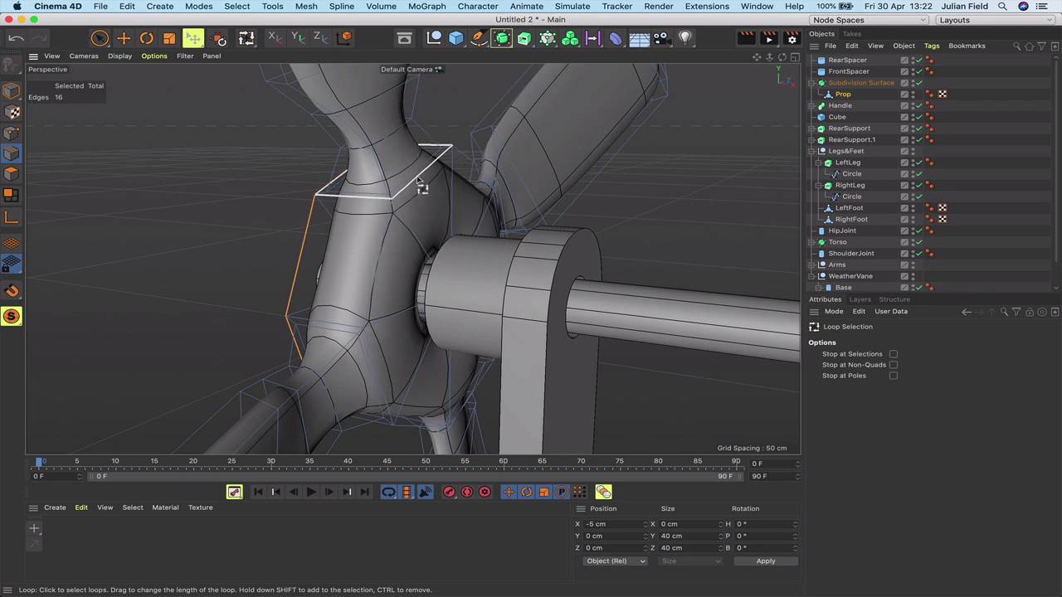
pyautogui.keyDown('shift'); pyautogui.click(417, 181); pyautogui.keyUp('shift')
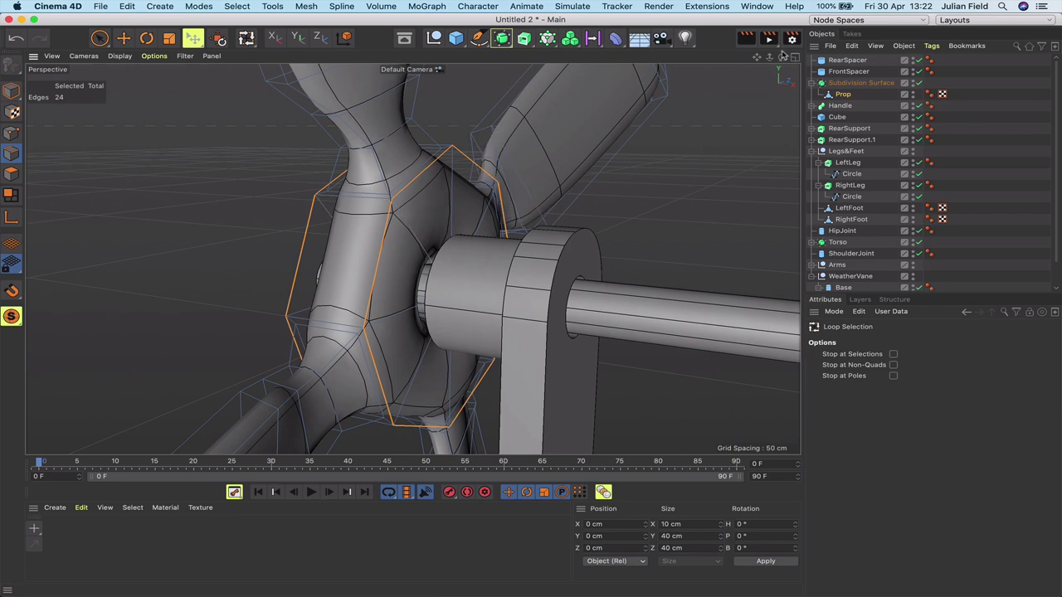
pyautogui.moveTo(781, 57); pyautogui.dragTo(872, 33)
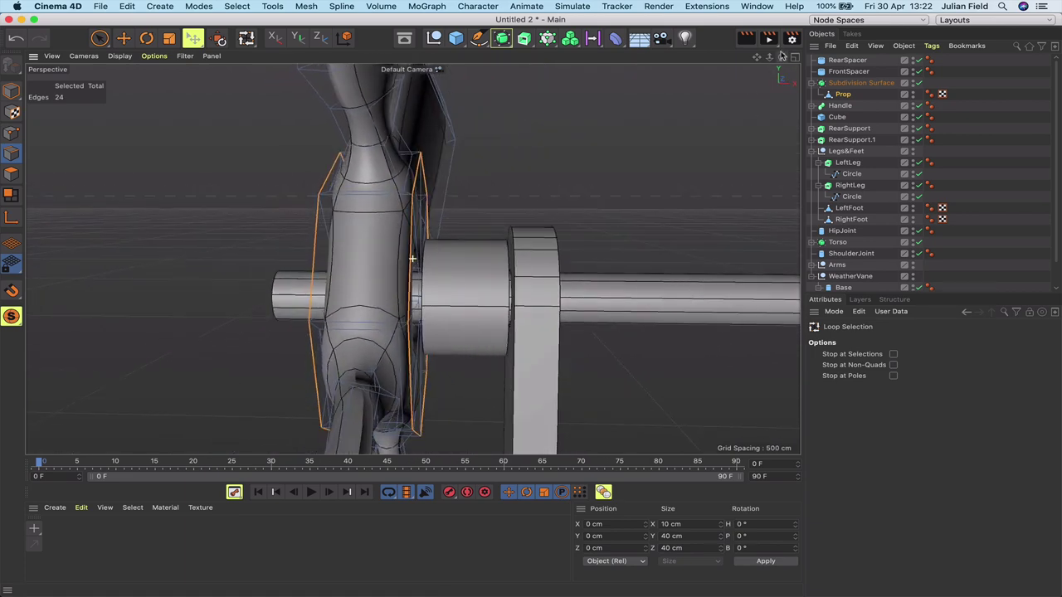
pyautogui.keyDown('shift'); pyautogui.click(425, 299); pyautogui.keyUp('shift')
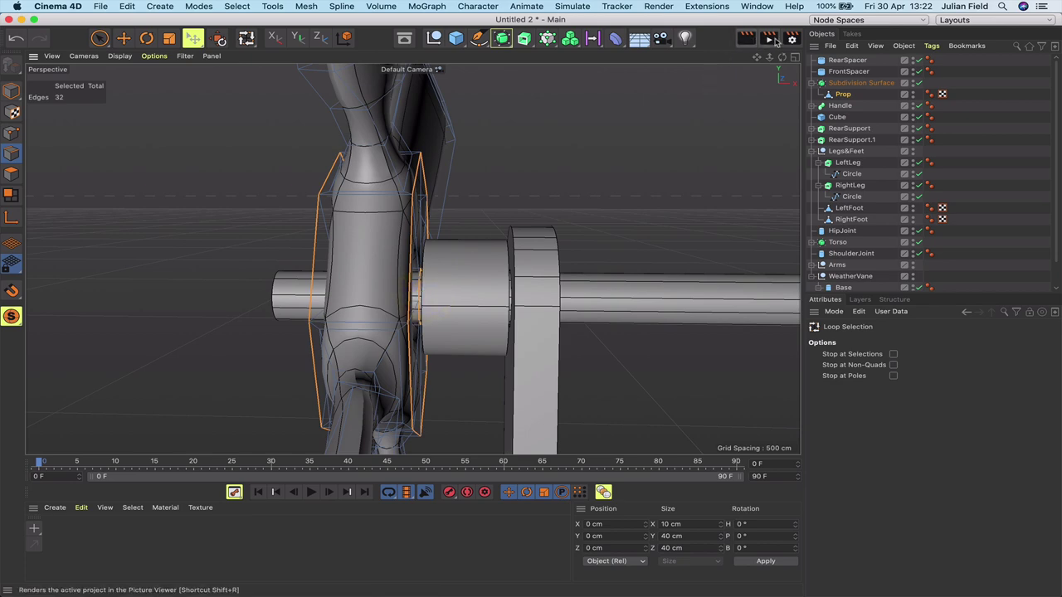
pyautogui.moveTo(780, 60); pyautogui.dragTo(682, 149)
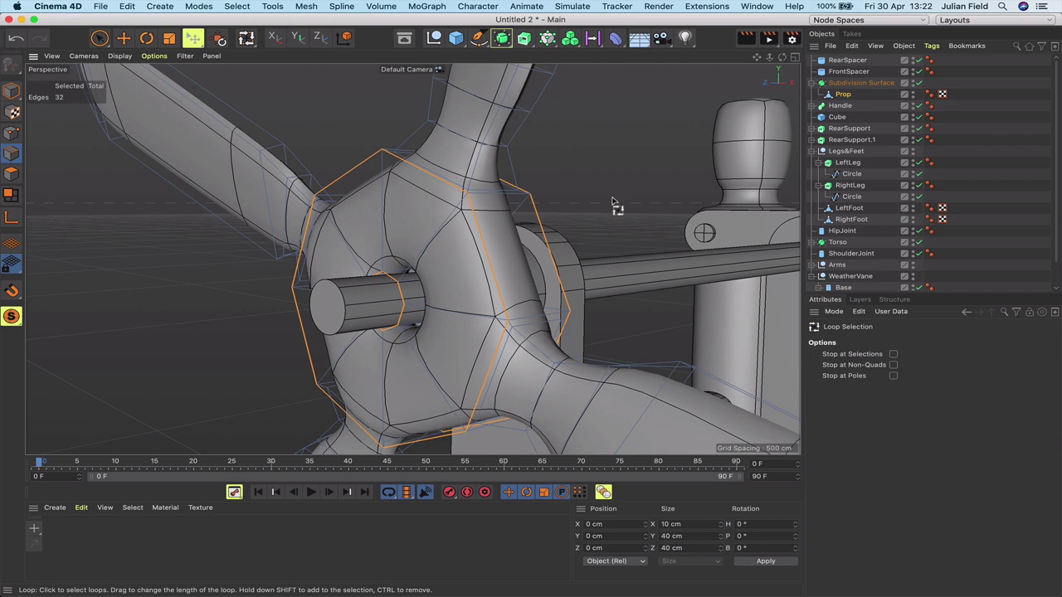
pyautogui.press('.')
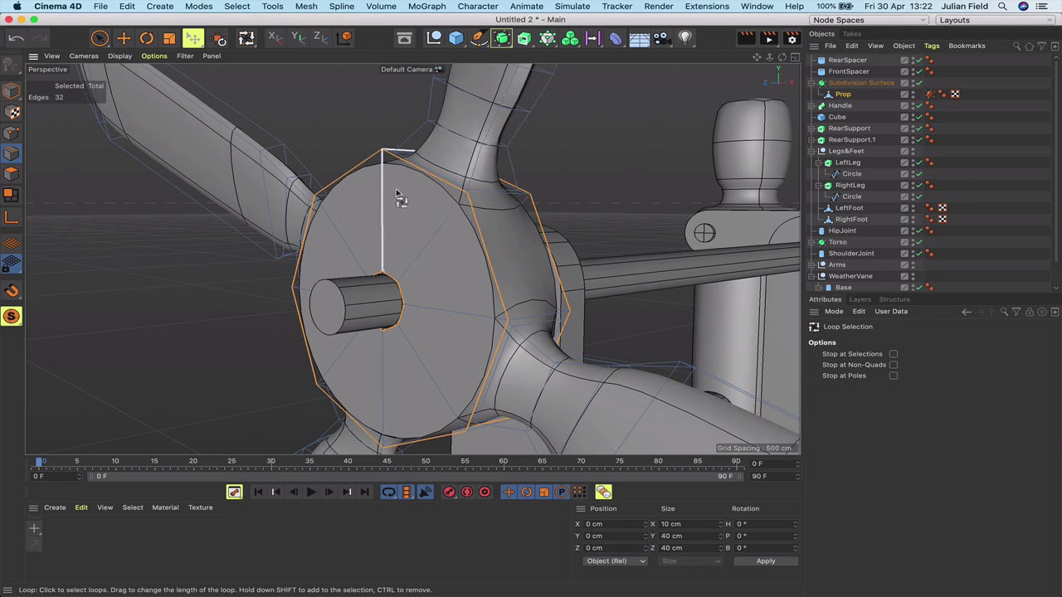
# Make a loop cut near the outer rim on the hub's front face at about 90% and on its rear face at about 88%.
pyautogui.press('k')
pyautogui.press('l')
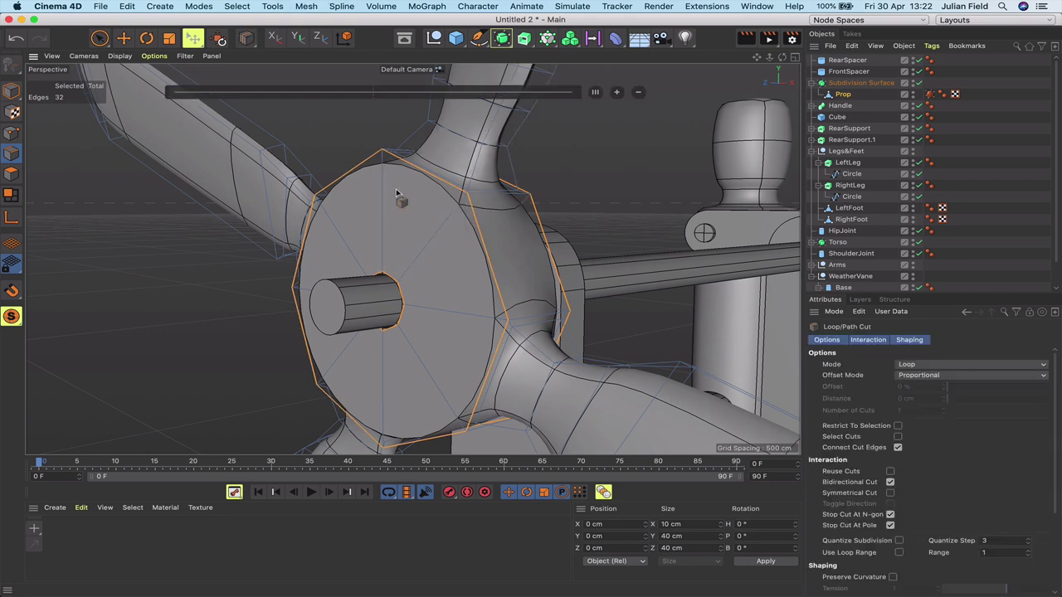
pyautogui.click(464, 207)
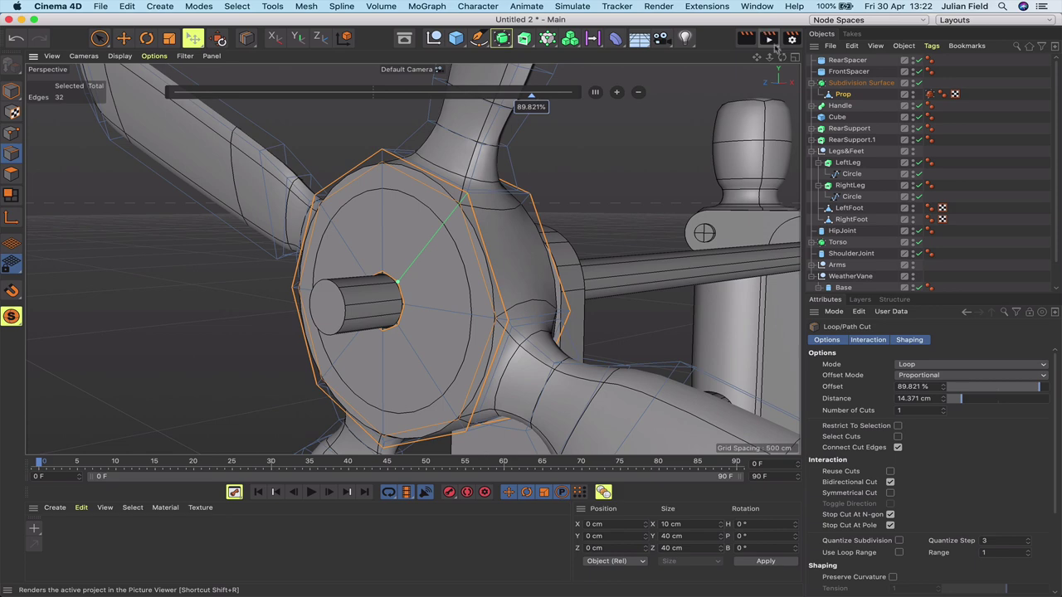
pyautogui.moveTo(782, 58); pyautogui.dragTo(573, 62)
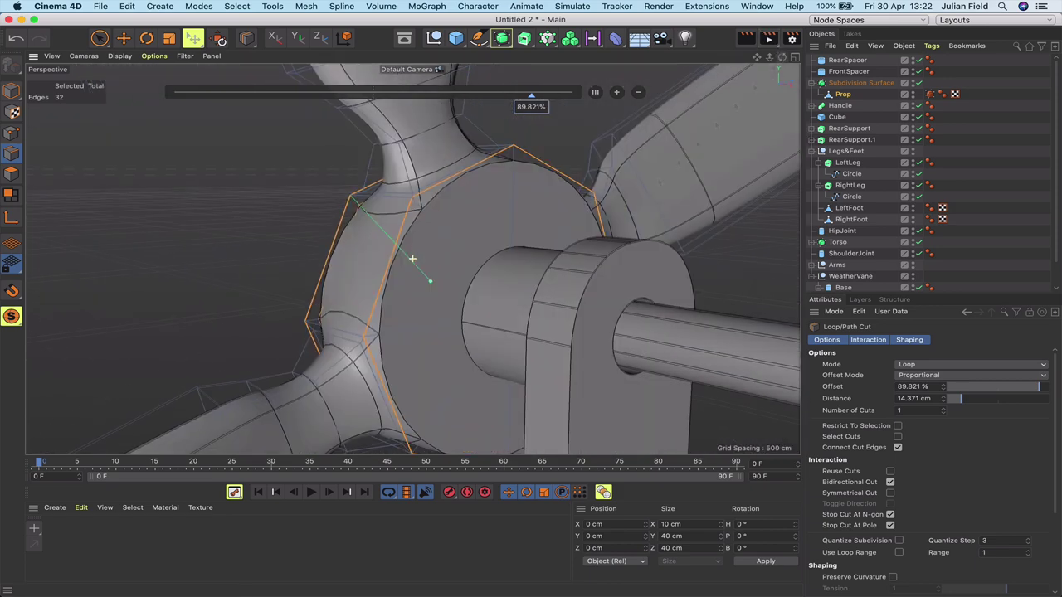
pyautogui.click(419, 208)
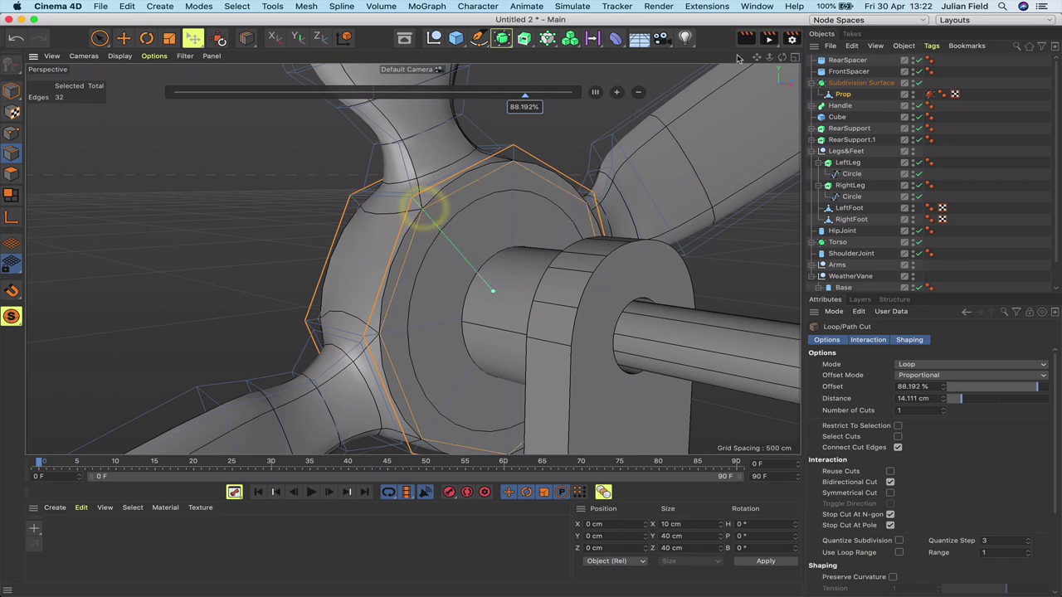
# Loop-select only the hub's front and rear rim edges and reduce their subdivision weighting for softer corners.
pyautogui.moveTo(784, 61); pyautogui.dragTo(525, 146)
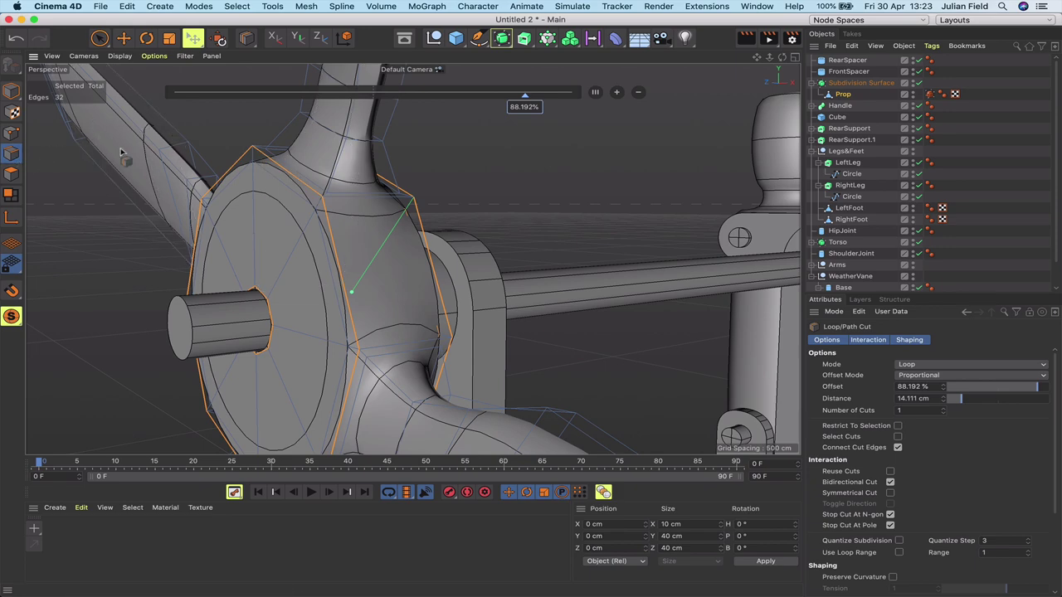
pyautogui.press('u')
pyautogui.press('l')
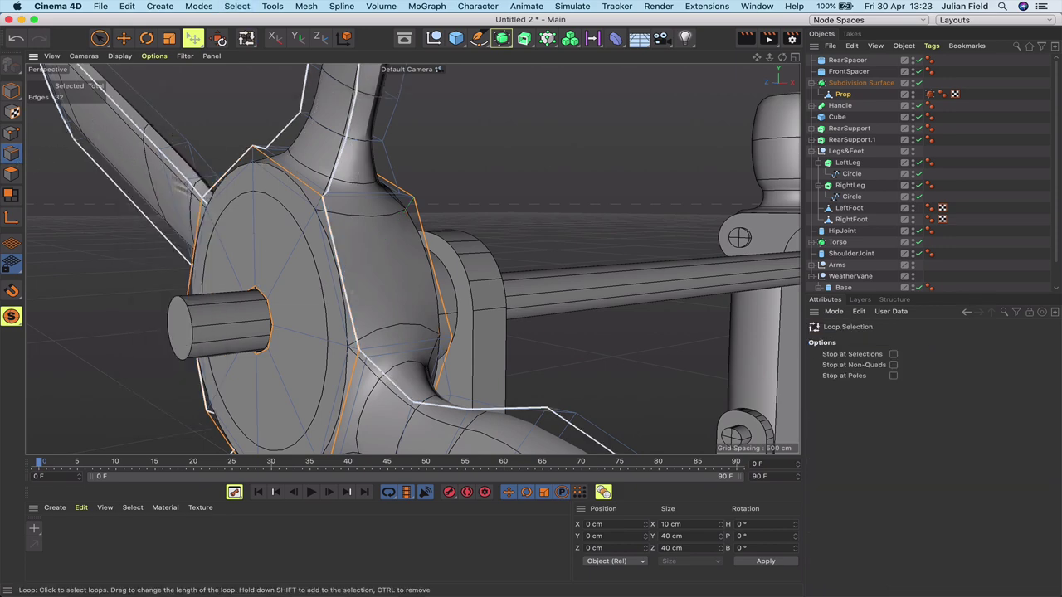
pyautogui.click(296, 175)
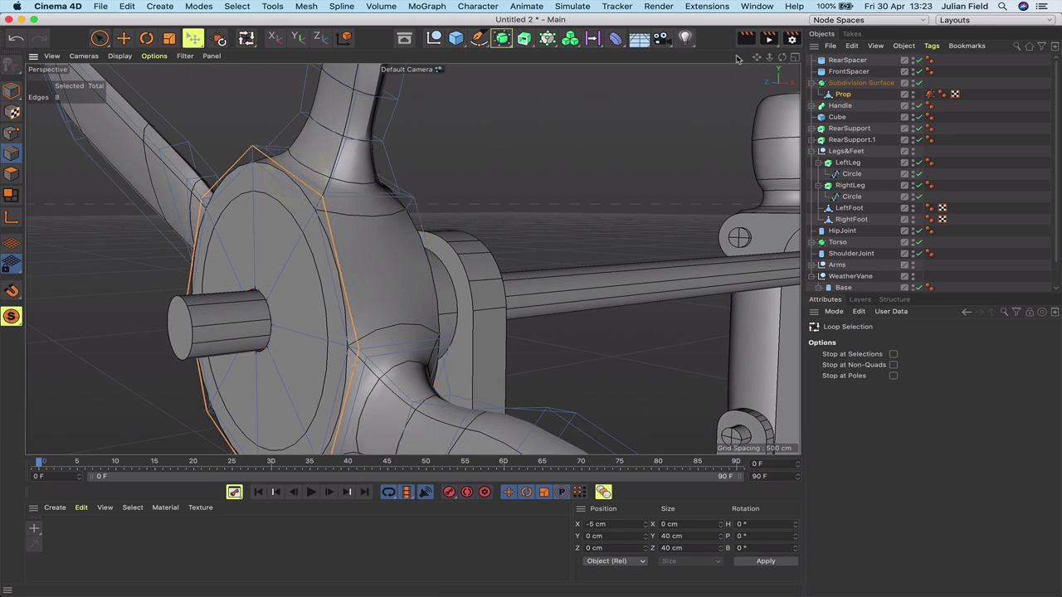
pyautogui.keyDown('alt'); pyautogui.moveTo(532, 309); pyautogui.dragTo(415, 254); pyautogui.keyUp('alt')
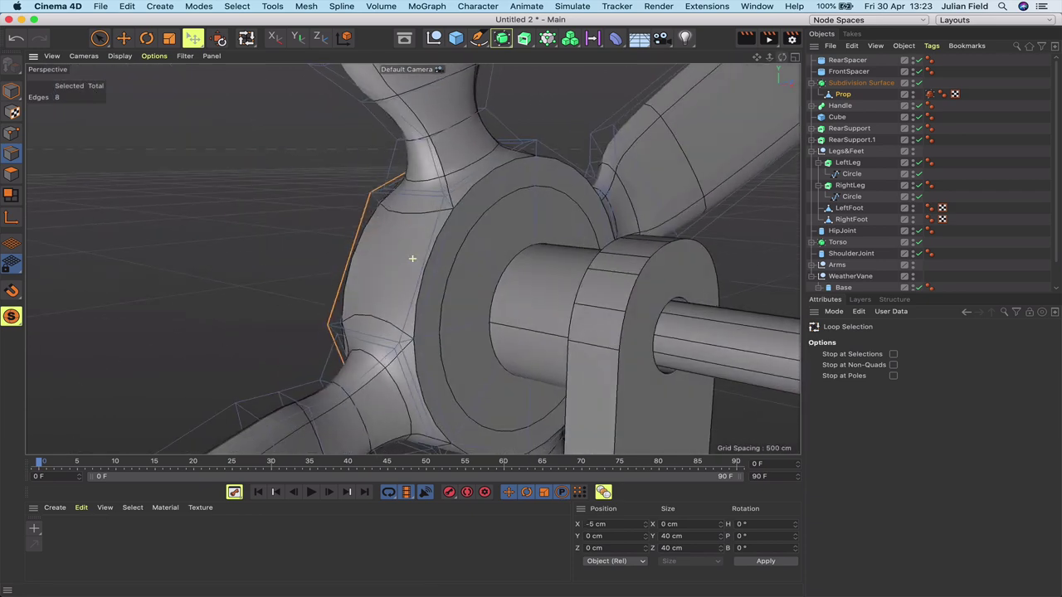
pyautogui.keyDown('shift'); pyautogui.click(491, 168); pyautogui.keyUp('shift')
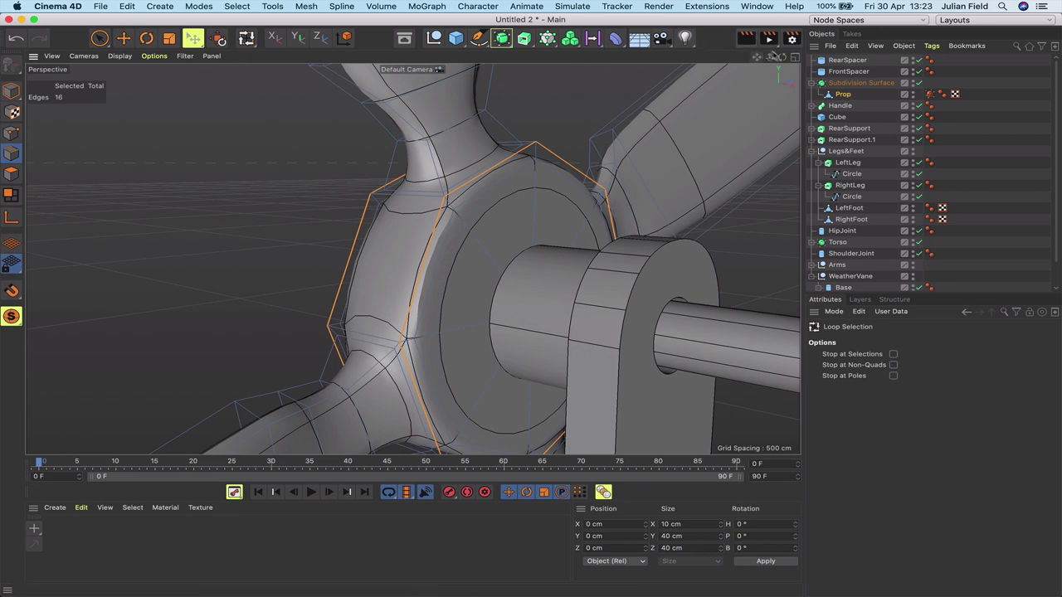
pyautogui.moveTo(782, 57); pyautogui.dragTo(925, 67)
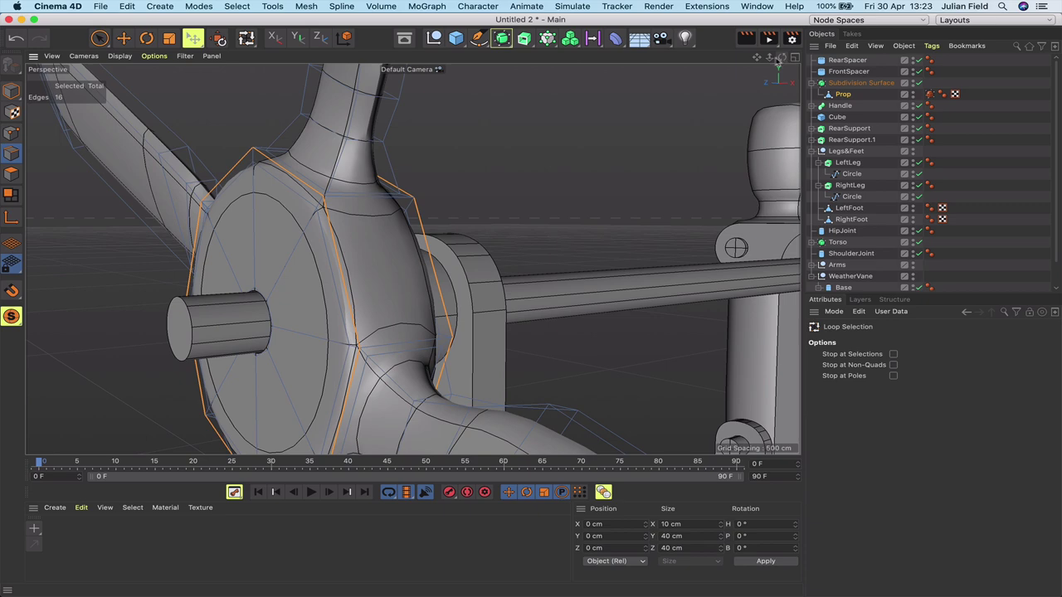
# Add a cylinder primitive to the scene.
pyautogui.moveTo(770, 57); pyautogui.dragTo(643, 60)
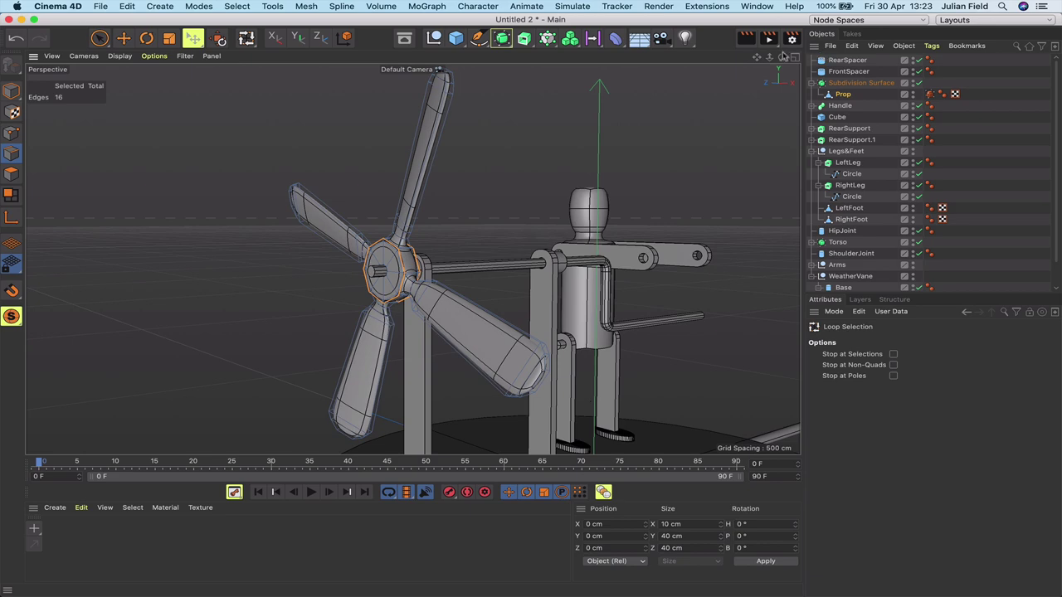
pyautogui.moveTo(783, 56); pyautogui.dragTo(702, 75)
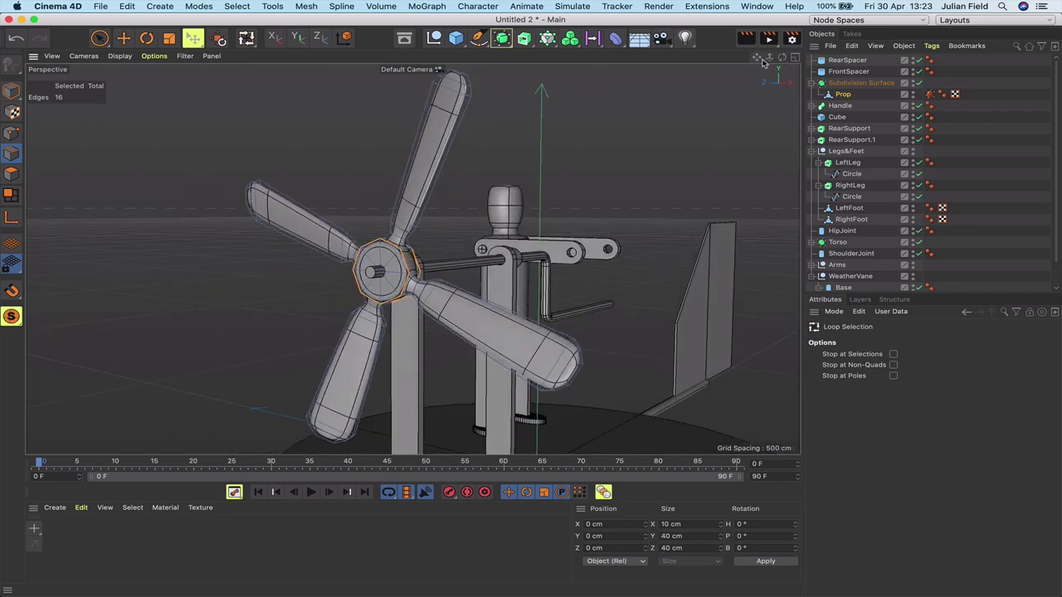
pyautogui.moveTo(759, 59)
pyautogui.mouseDown()
pyautogui.moveTo(745, 62)
pyautogui.moveTo(762, 63)
pyautogui.mouseUp()
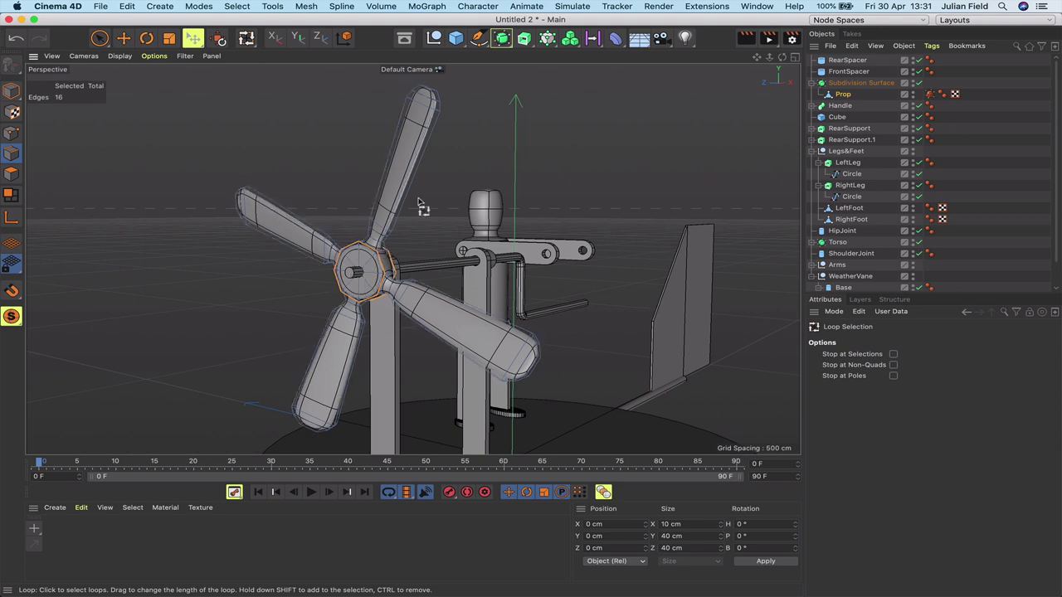
pyautogui.click(457, 39)
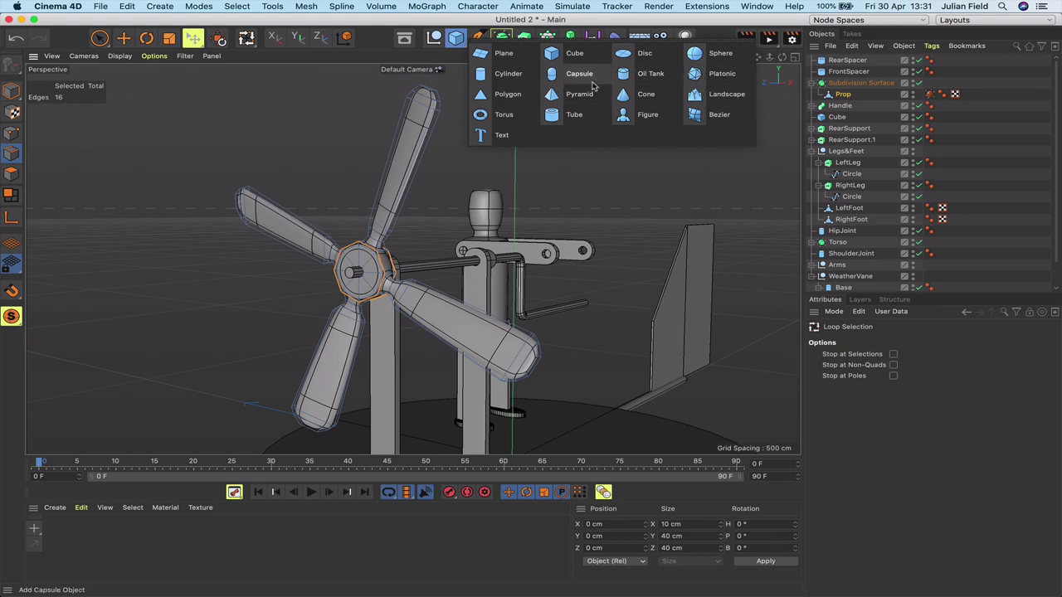
pyautogui.click(508, 74)
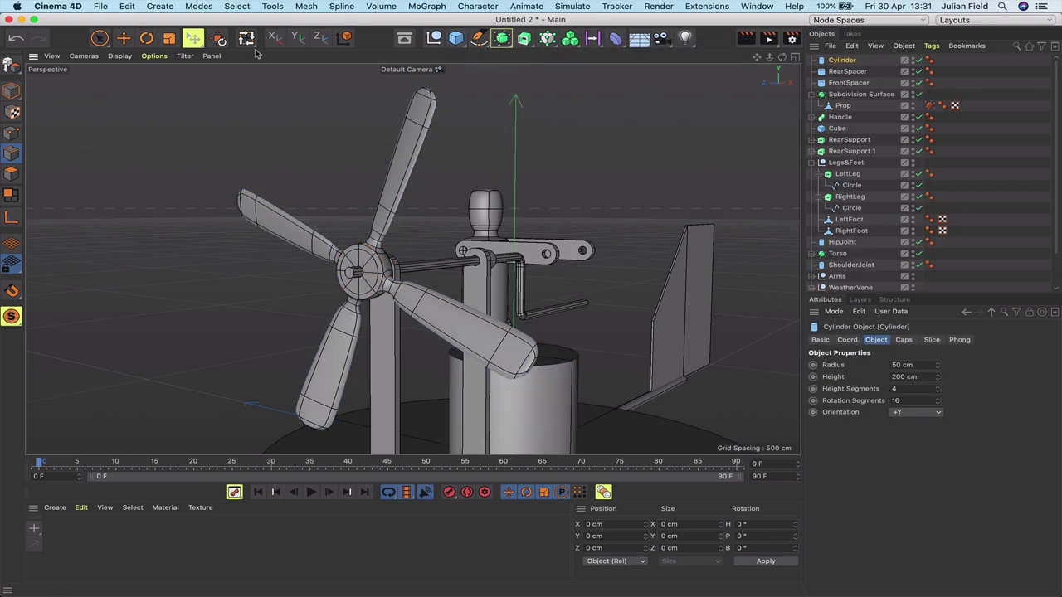
# Use the Transfer tool to move the new cylinder to the Handle's position, and reselect the cylinder.
pyautogui.click(266, 7)
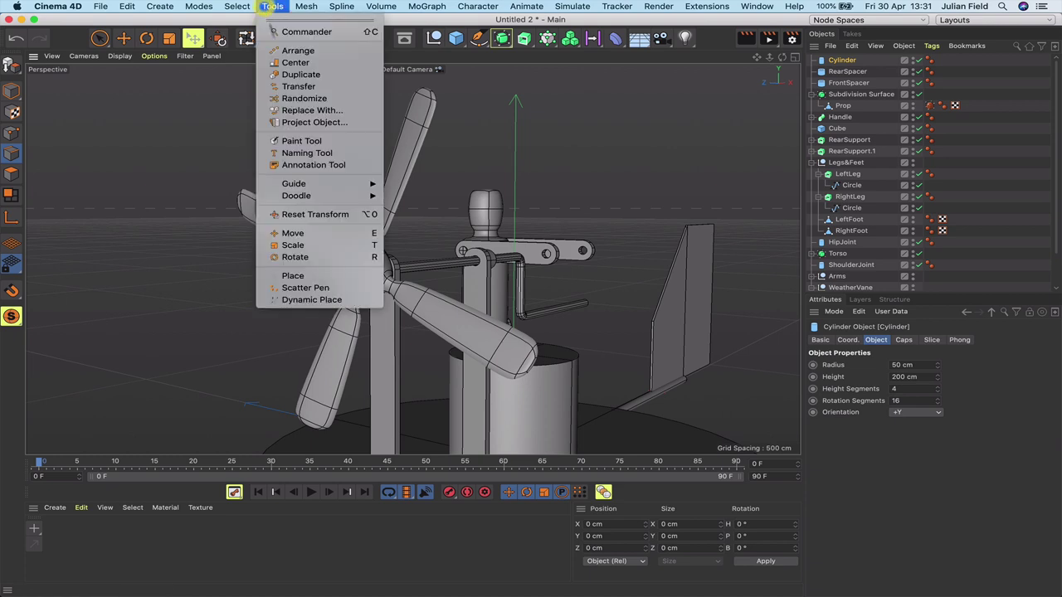
pyautogui.click(286, 83)
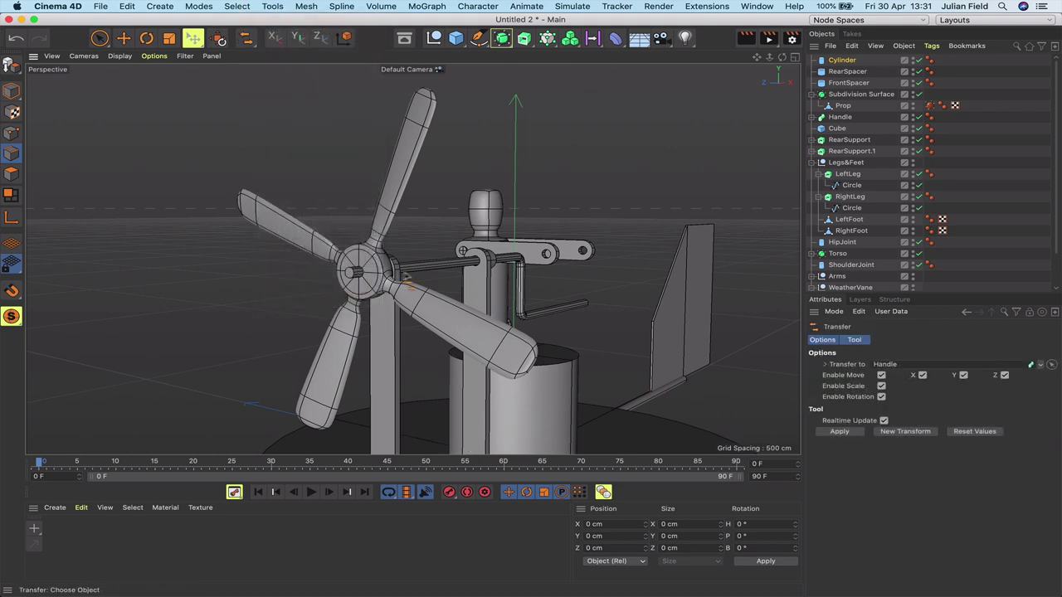
pyautogui.click(426, 267)
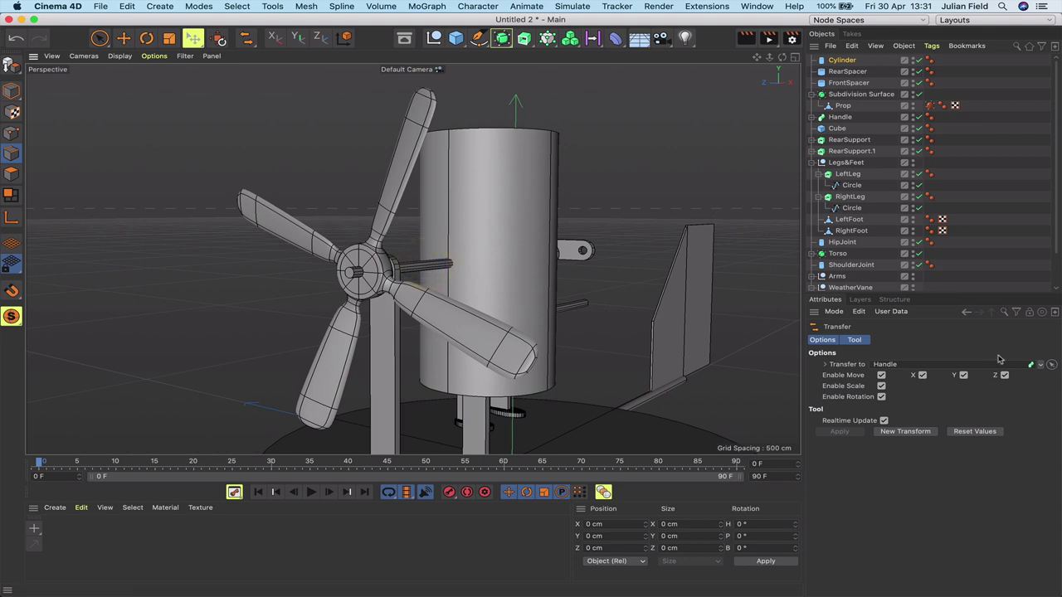
pyautogui.click(842, 60)
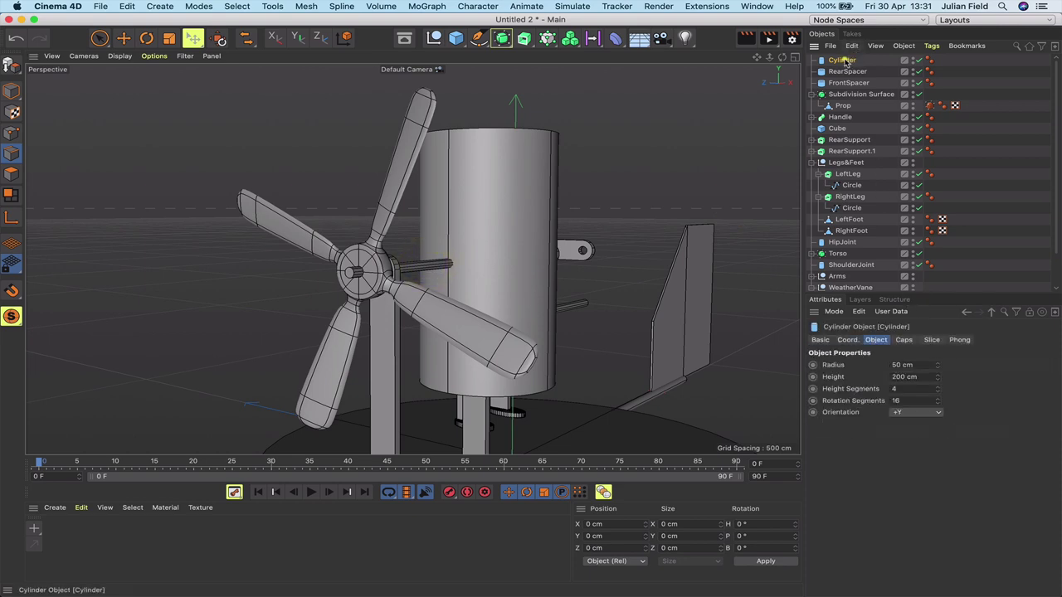
# Orient the cylinder along +X and set its radius to 10 cm and its height to 5 cm.
pyautogui.click(914, 413)
pyautogui.click(911, 387)
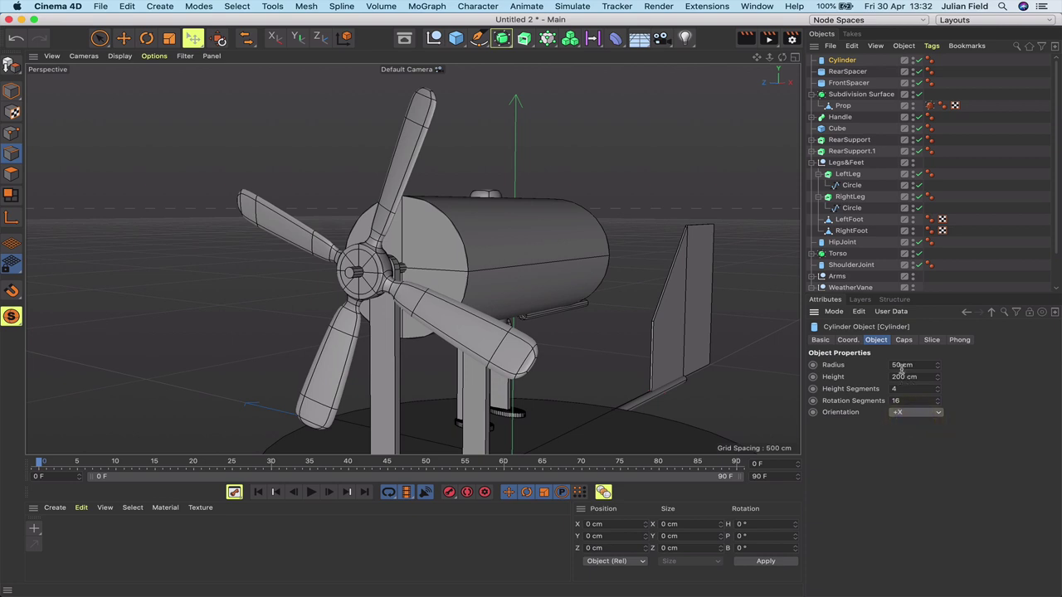
pyautogui.click(901, 365)
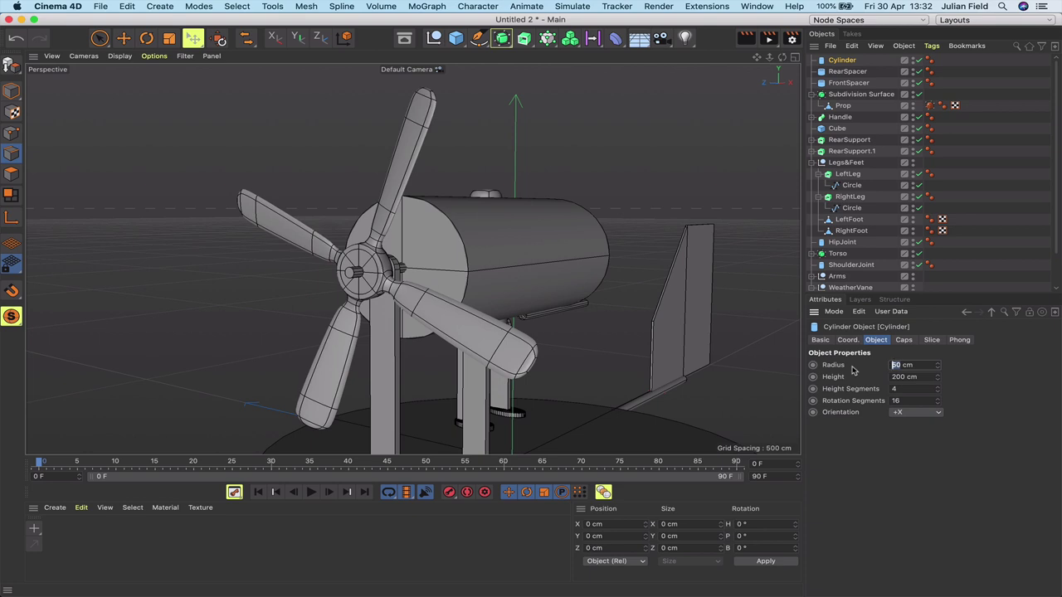
pyautogui.press('Return')
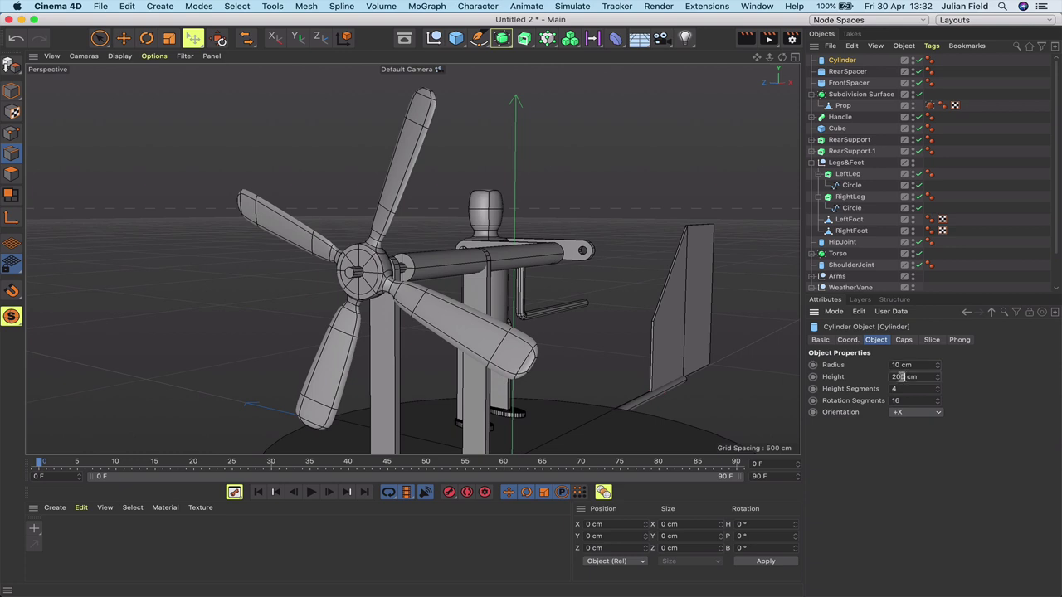
pyautogui.moveTo(903, 377); pyautogui.dragTo(865, 377)
pyautogui.write('5')
pyautogui.press('Return')
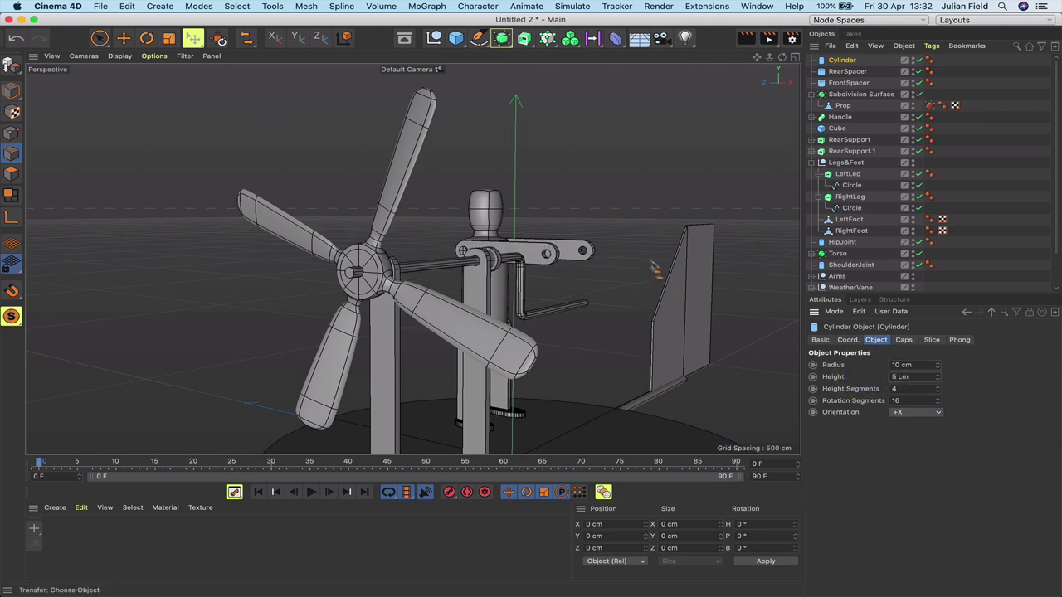
# Move the cylinder along the X axis to the front of the propeller hub and set its height to 2 cm.
pyautogui.click(123, 37)
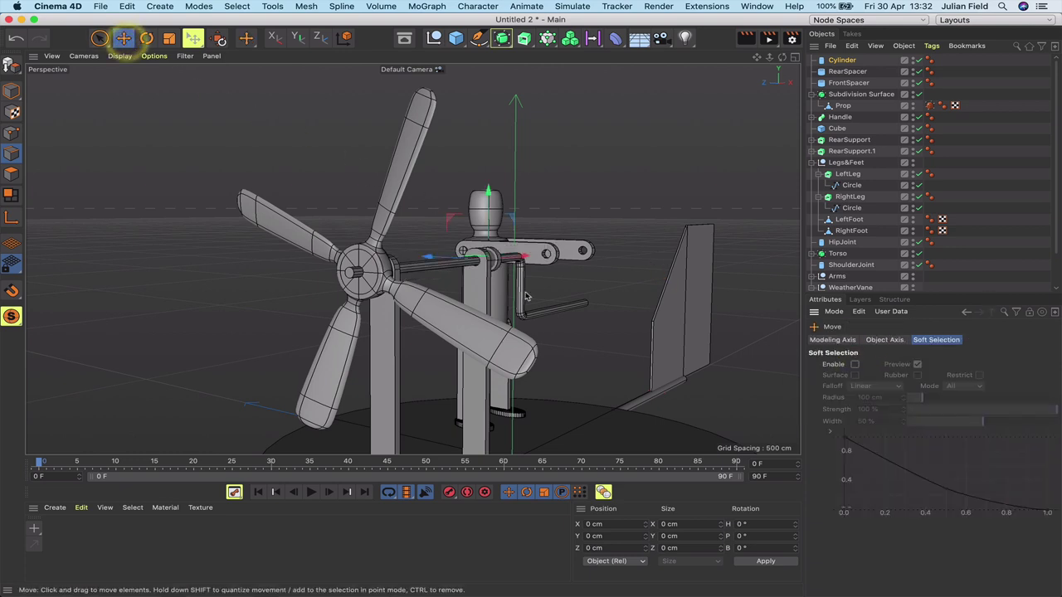
pyautogui.moveTo(524, 257); pyautogui.dragTo(399, 286)
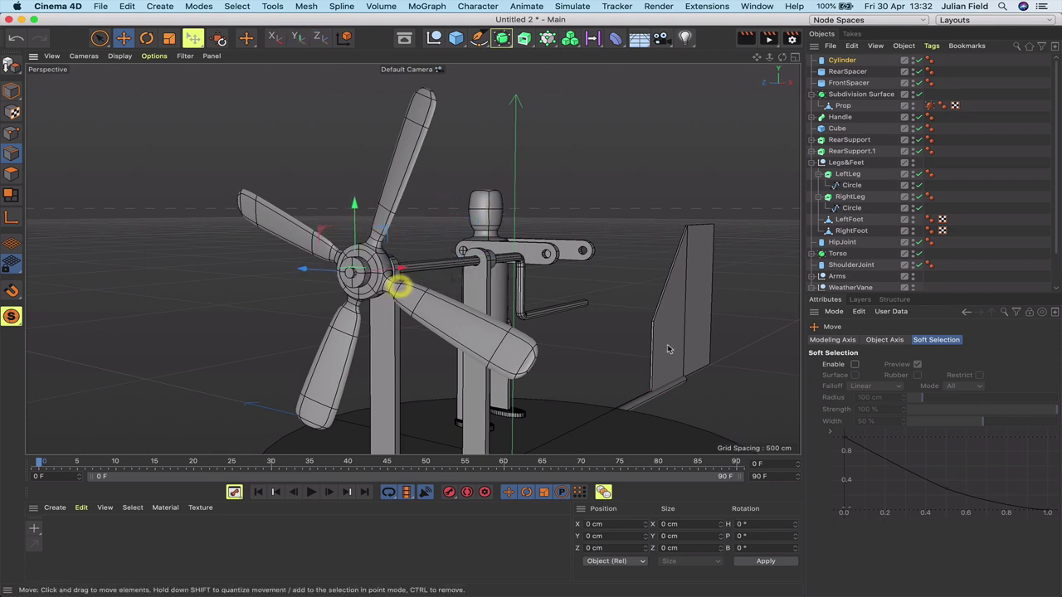
pyautogui.click(841, 60)
pyautogui.click(905, 377)
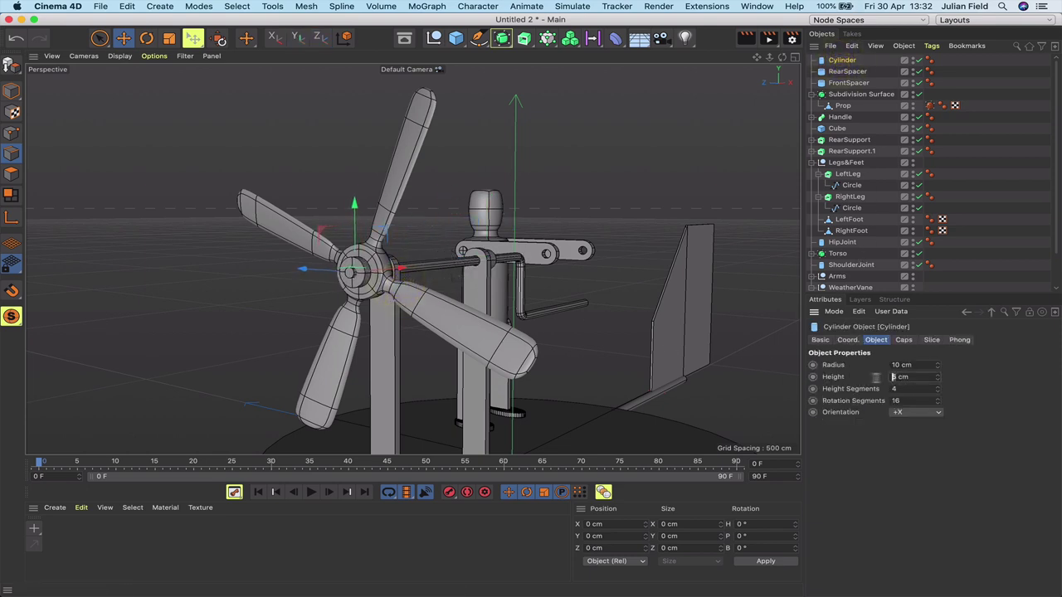
pyautogui.write('2')
pyautogui.press('Return')
# Give the cylinder 1 height segment and 6 rotation segments to form a hexagonal nut.
pyautogui.keyDown('alt'); pyautogui.moveTo(662, 322); pyautogui.dragTo(685, 326, button='middle'); pyautogui.keyUp('alt')
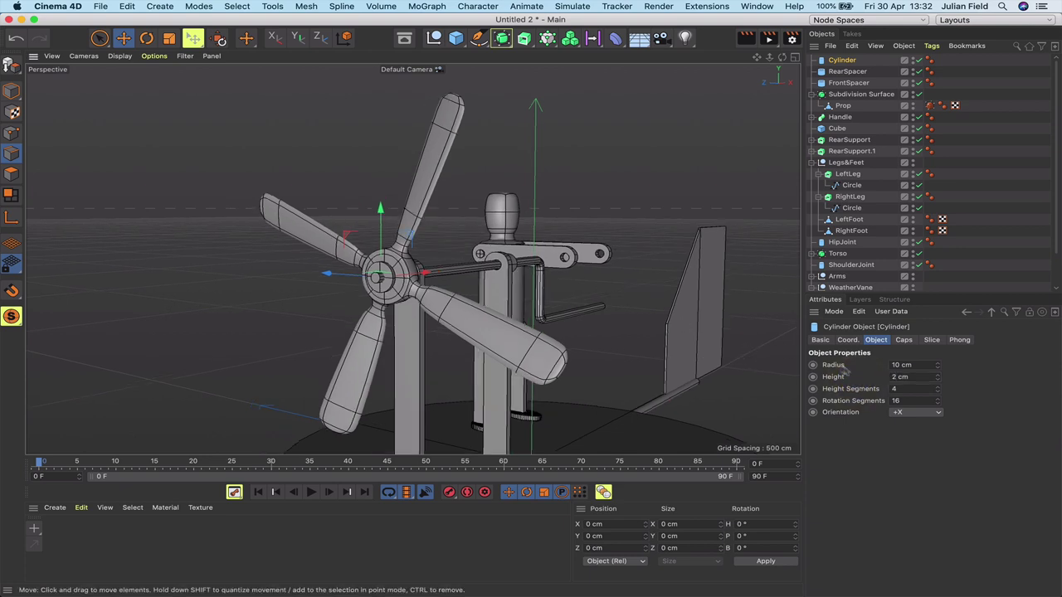
pyautogui.moveTo(901, 391); pyautogui.dragTo(850, 390)
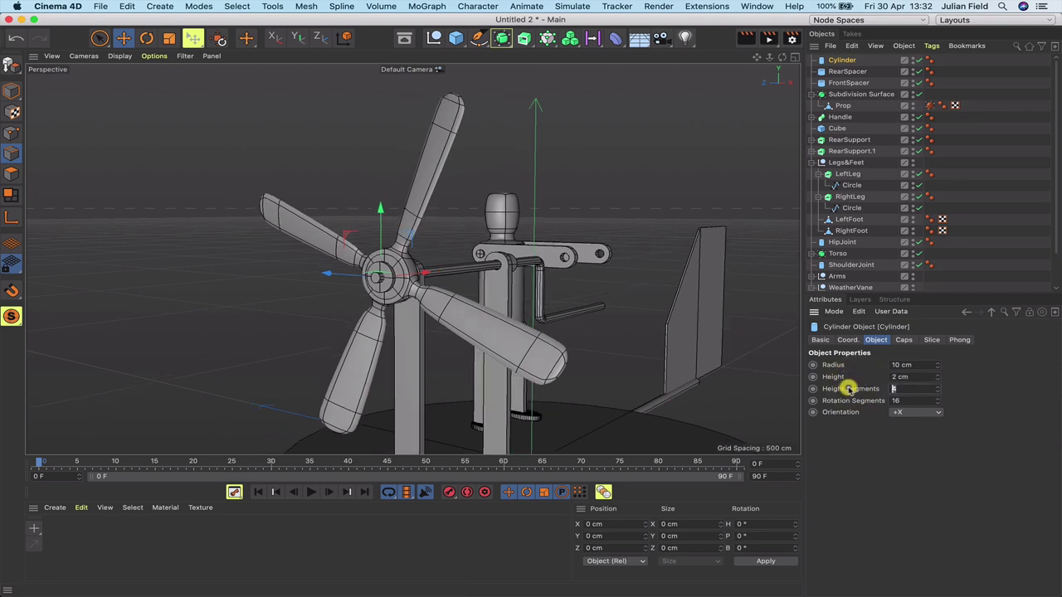
pyautogui.write('1')
pyautogui.press('Return')
pyautogui.click(821, 401)
# Slide the hexagonal cylinder along the X axis until it sits against the hub's front face.
pyautogui.press('o')
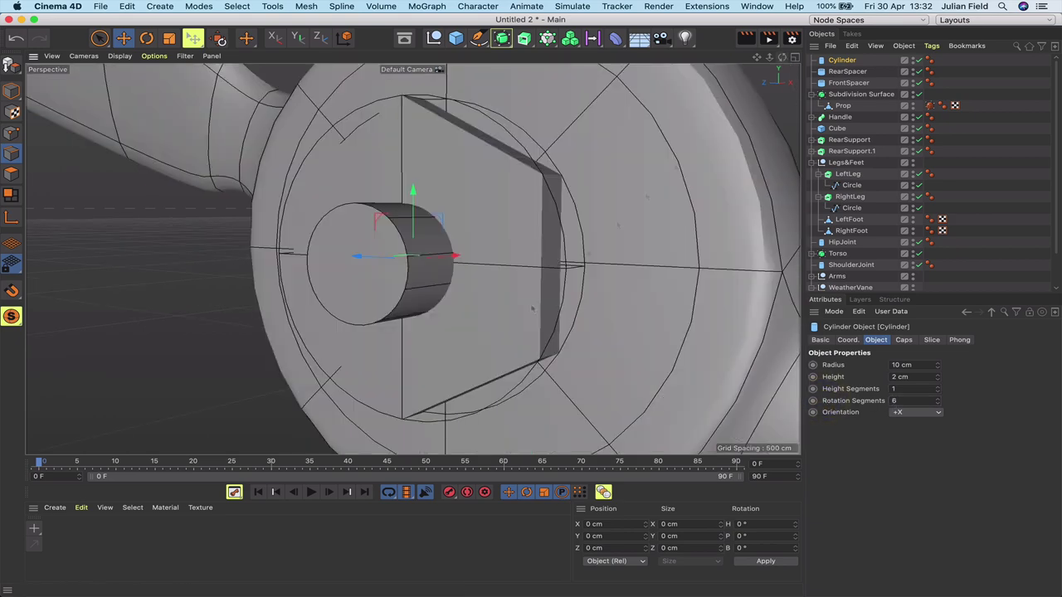
pyautogui.moveTo(783, 57); pyautogui.dragTo(652, 58)
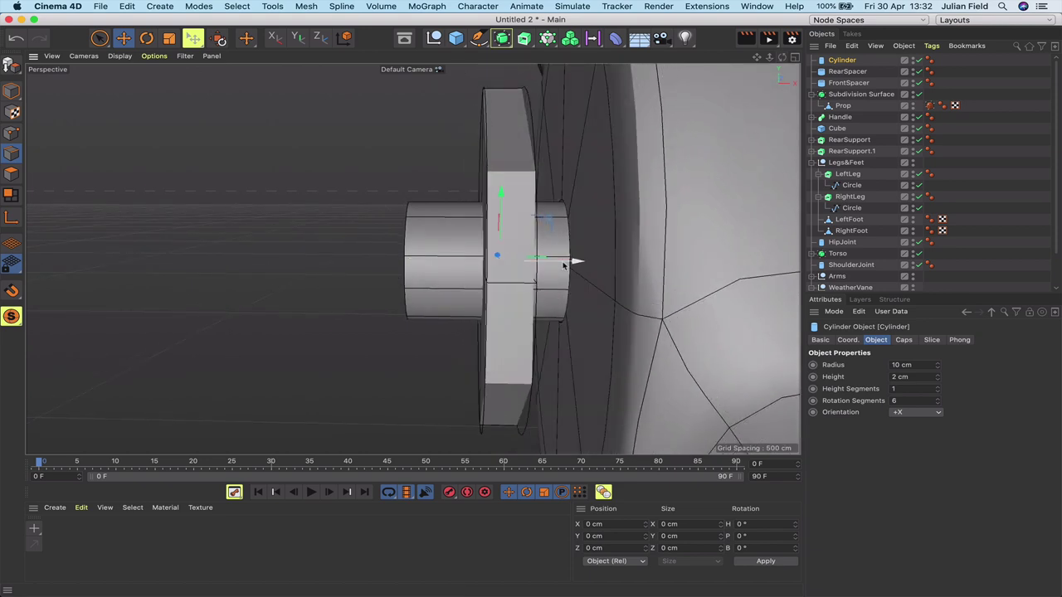
pyautogui.moveTo(570, 262); pyautogui.dragTo(394, 259)
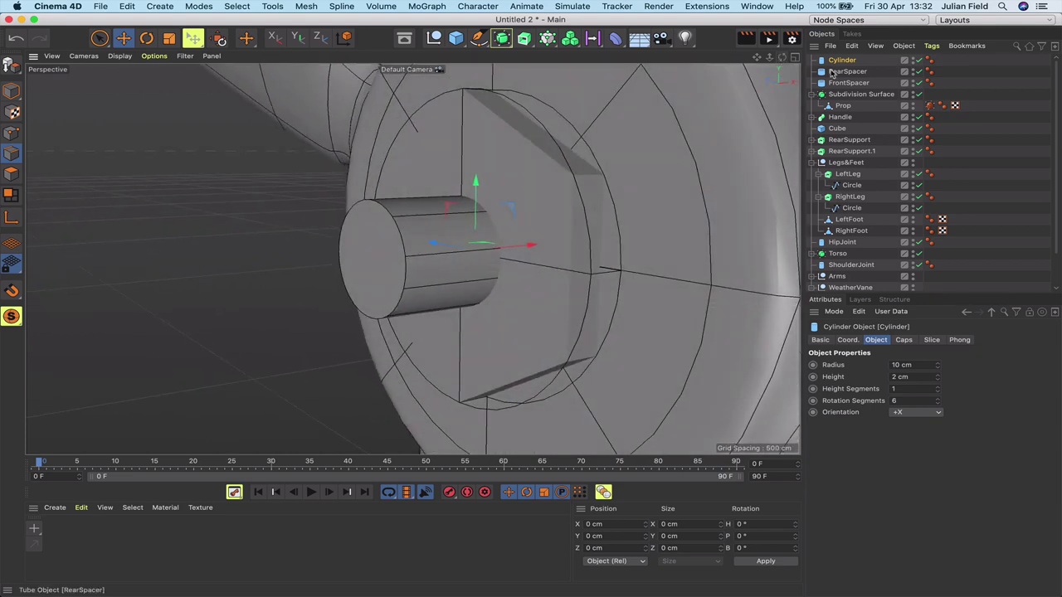
# Make the hexagonal cylinder editable and inset its six front polygons by 1 cm with Extrude Inner.
pyautogui.press('c')
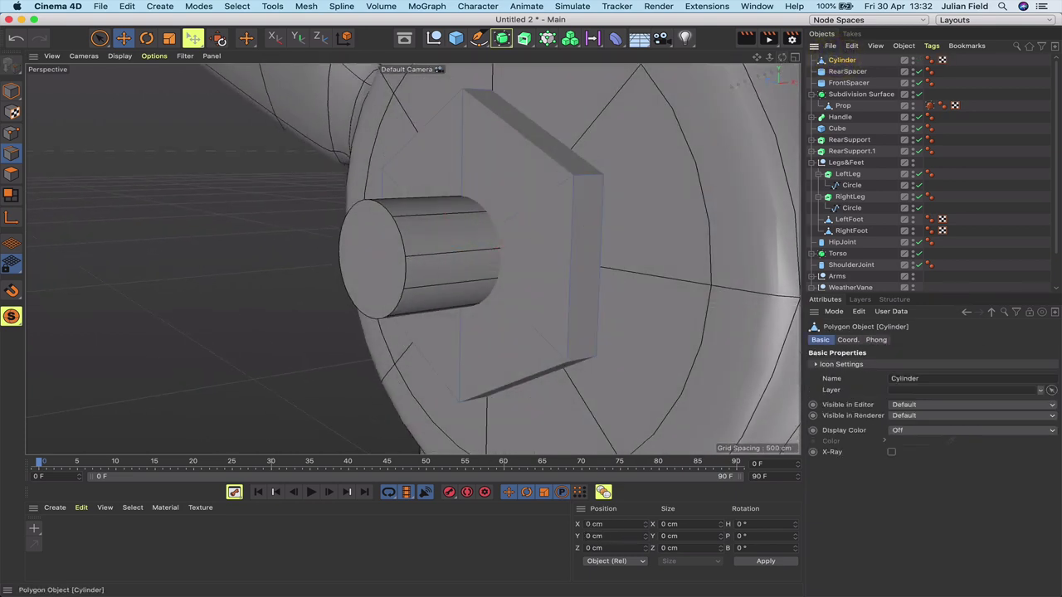
pyautogui.click(12, 174)
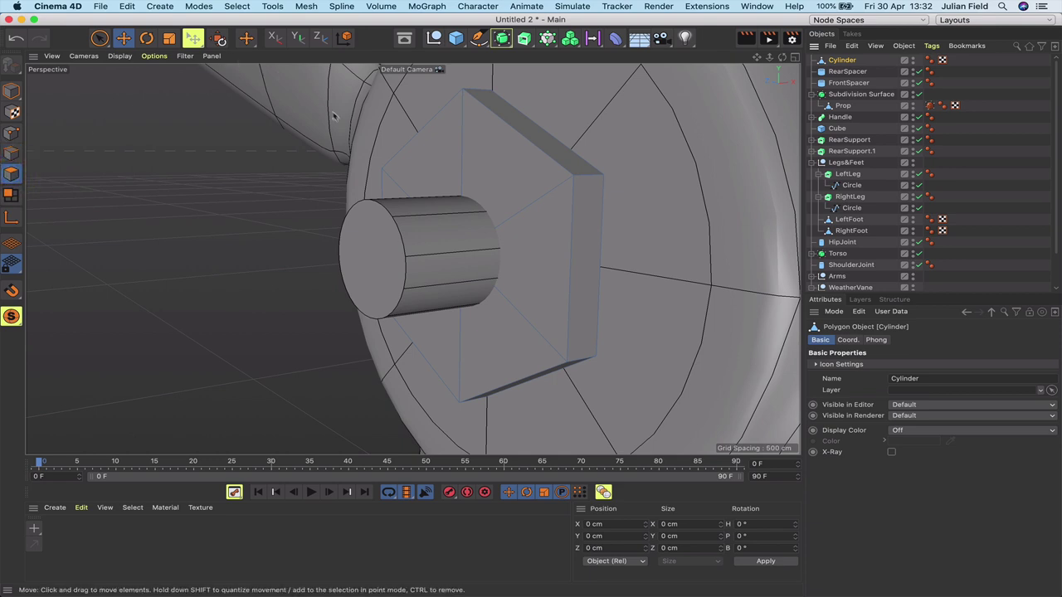
pyautogui.click(99, 38)
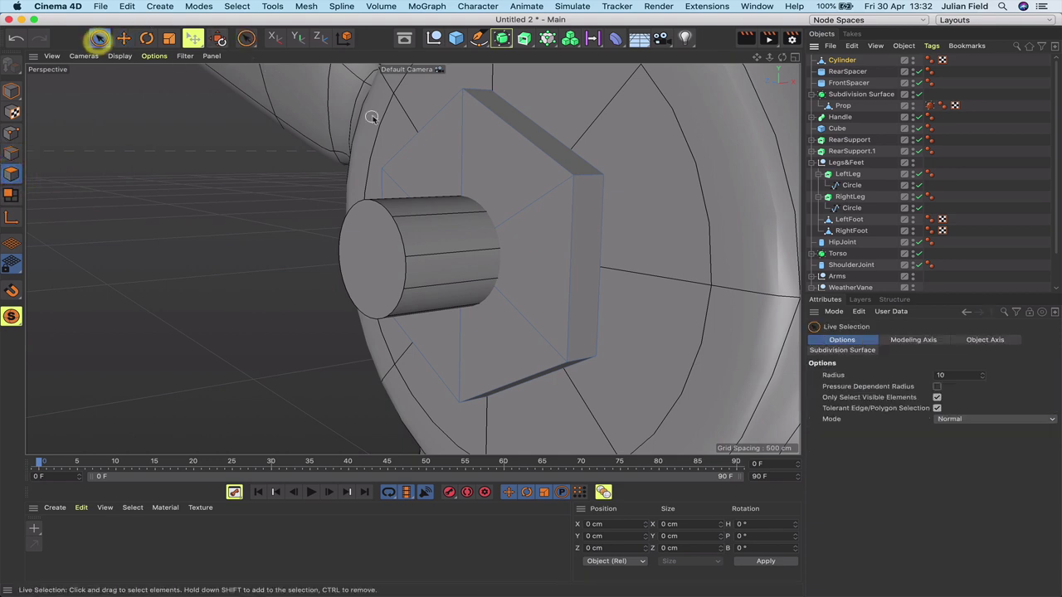
pyautogui.press('u')
pyautogui.press('l')
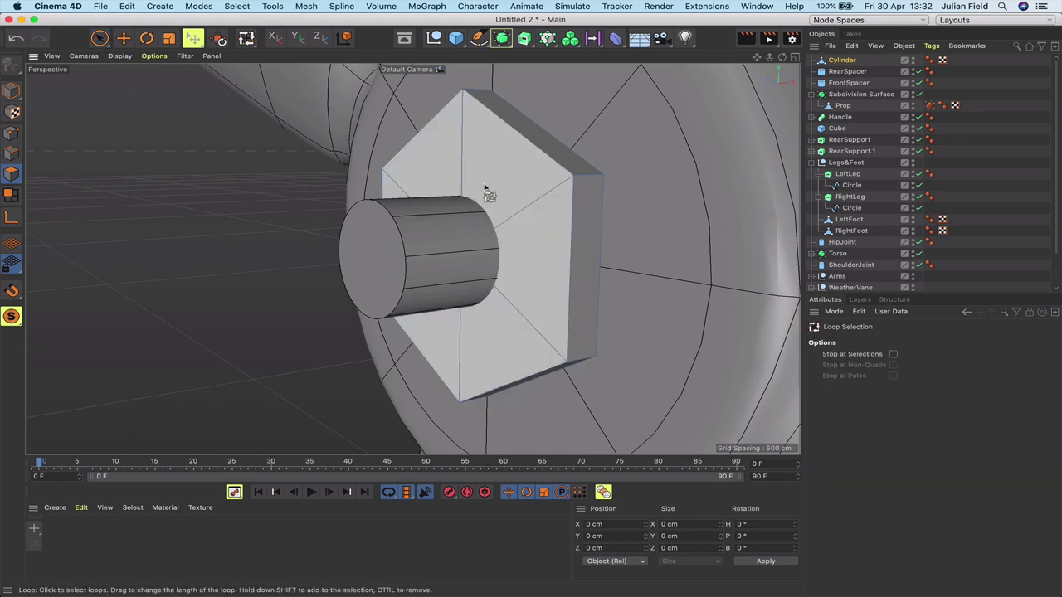
pyautogui.click(484, 182)
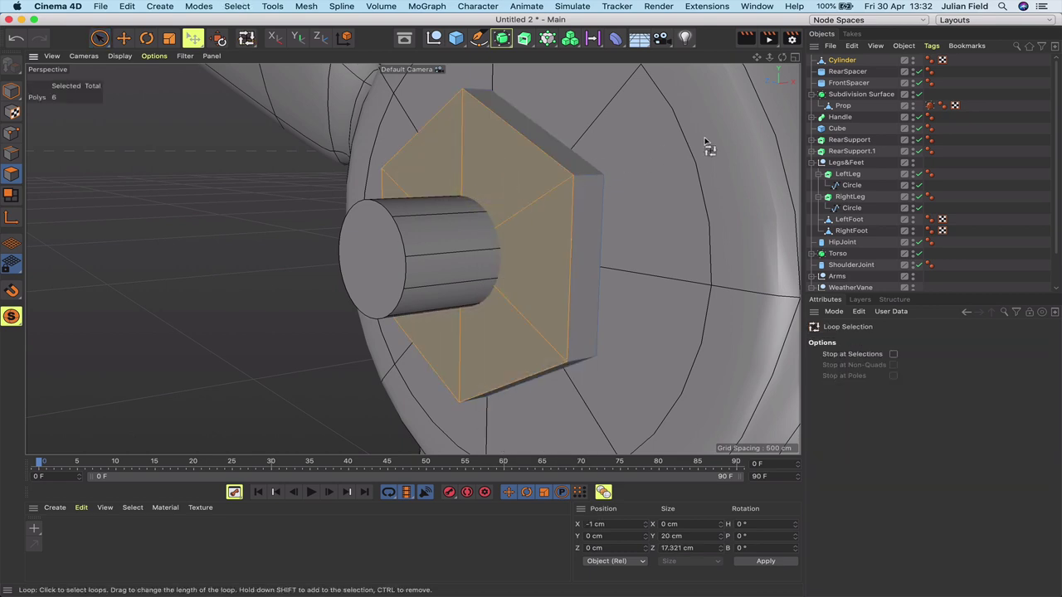
pyautogui.press('i')
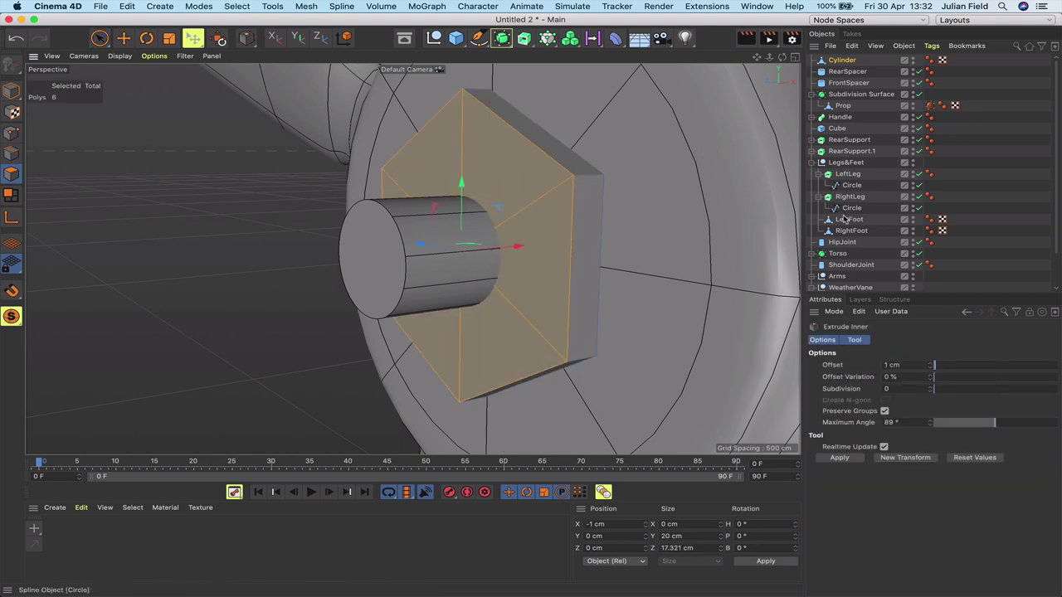
pyautogui.click(840, 458)
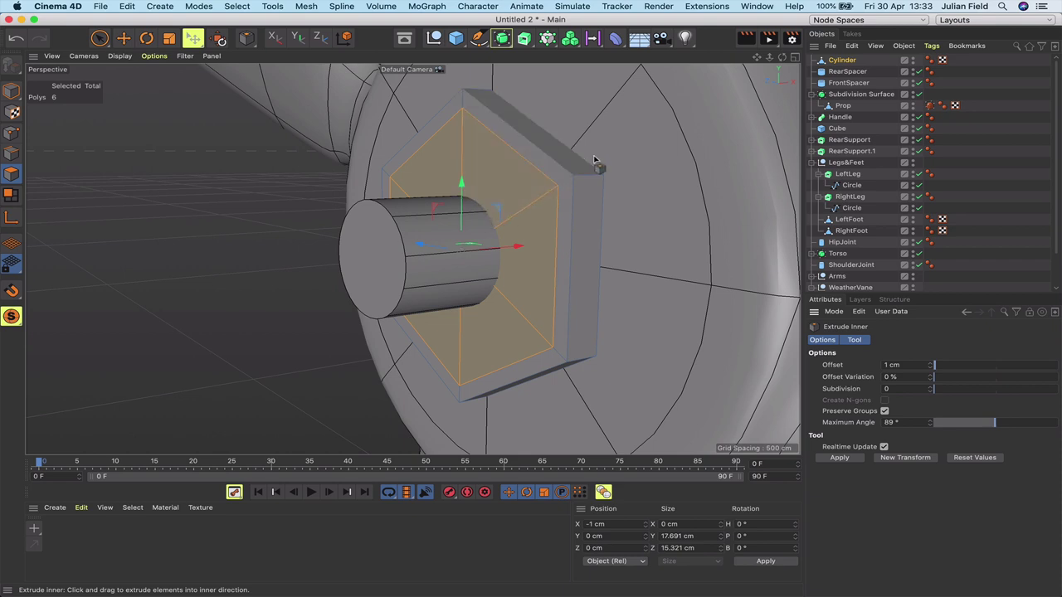
# Extrude the nut's inset front polygons forward with a 10 cm offset.
pyautogui.press('d')
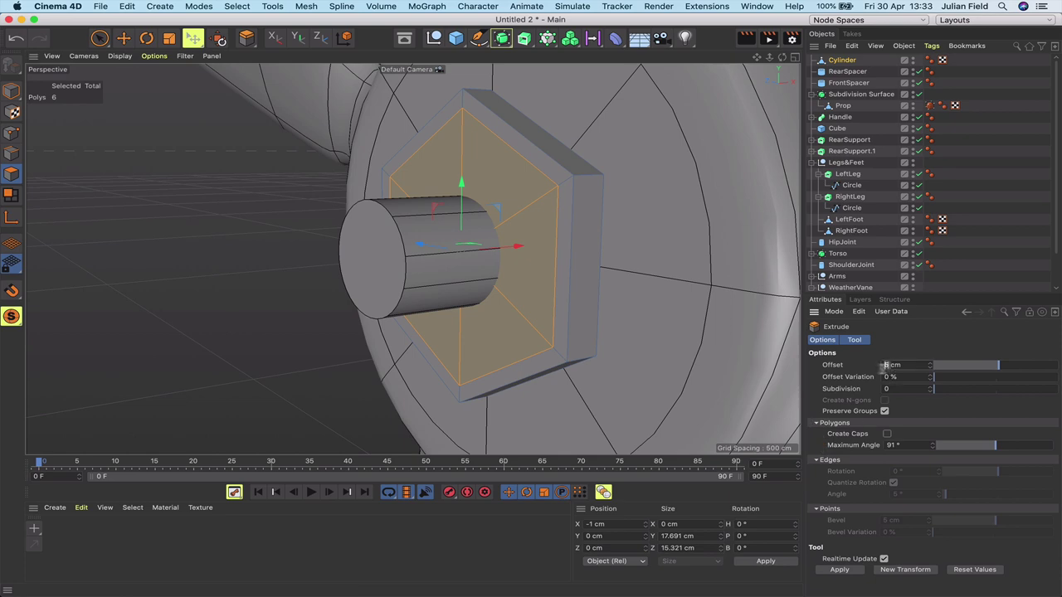
pyautogui.moveTo(888, 366); pyautogui.dragTo(850, 367)
pyautogui.write('10')
pyautogui.press('Return')
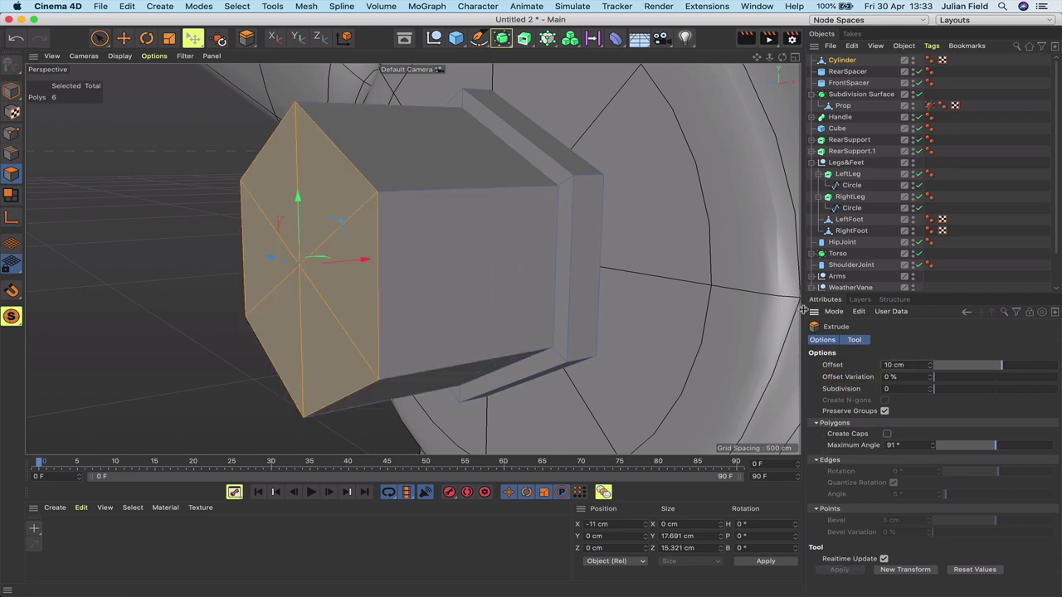
pyautogui.scroll(-5, 410, 256)
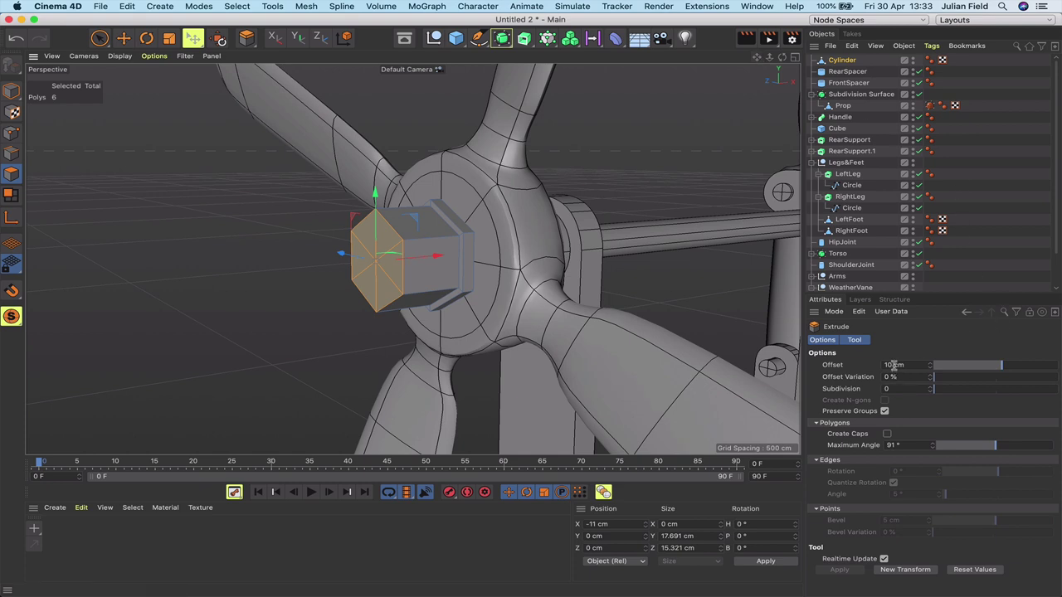
# Reduce the nut's extrusion offset to 7 cm, and further to 5 cm so the shaft end protrudes.
pyautogui.moveTo(850, 368); pyautogui.dragTo(851, 367)
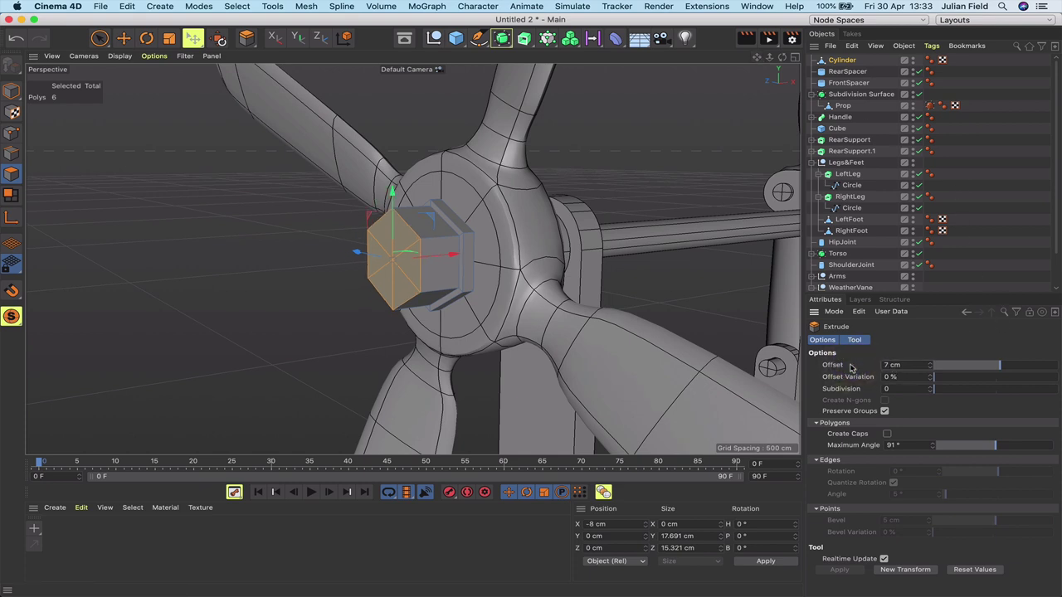
pyautogui.scroll(1, 412, 258)
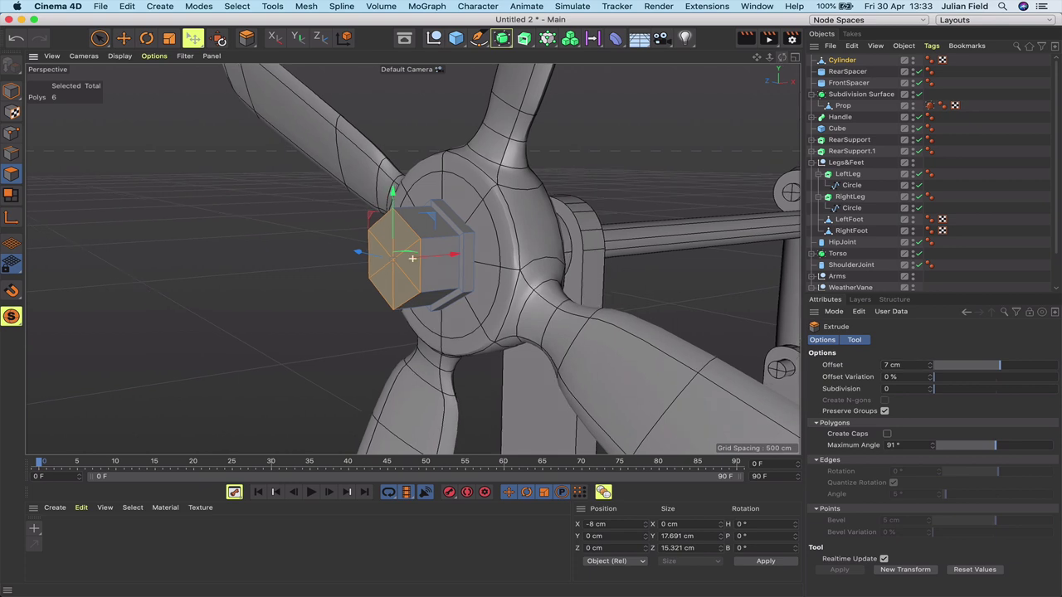
pyautogui.keyDown('alt'); pyautogui.moveTo(413, 258); pyautogui.dragTo(315, 264); pyautogui.keyUp('alt')
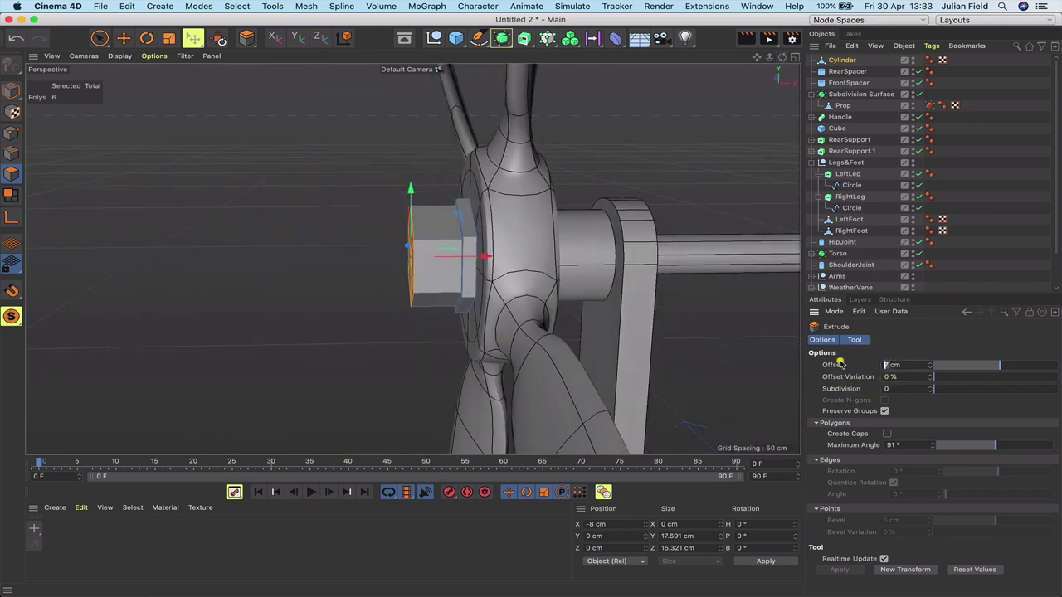
pyautogui.write('5')
pyautogui.press('Return')
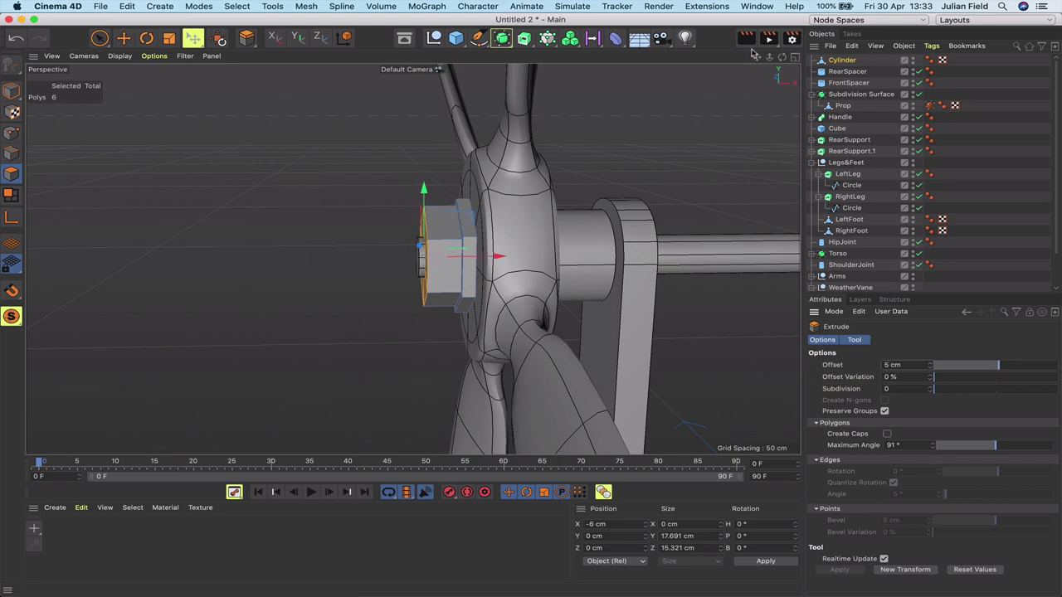
# Inset the extruded nut's front polygons by another 1 cm with Extrude Inner.
pyautogui.moveTo(782, 57); pyautogui.dragTo(878, 68)
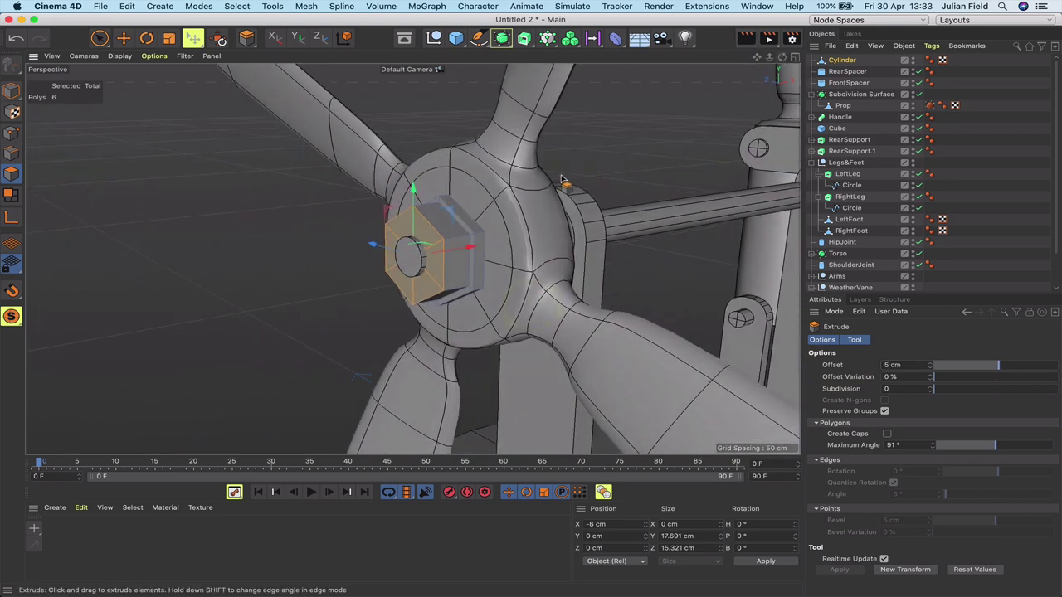
pyautogui.press('i')
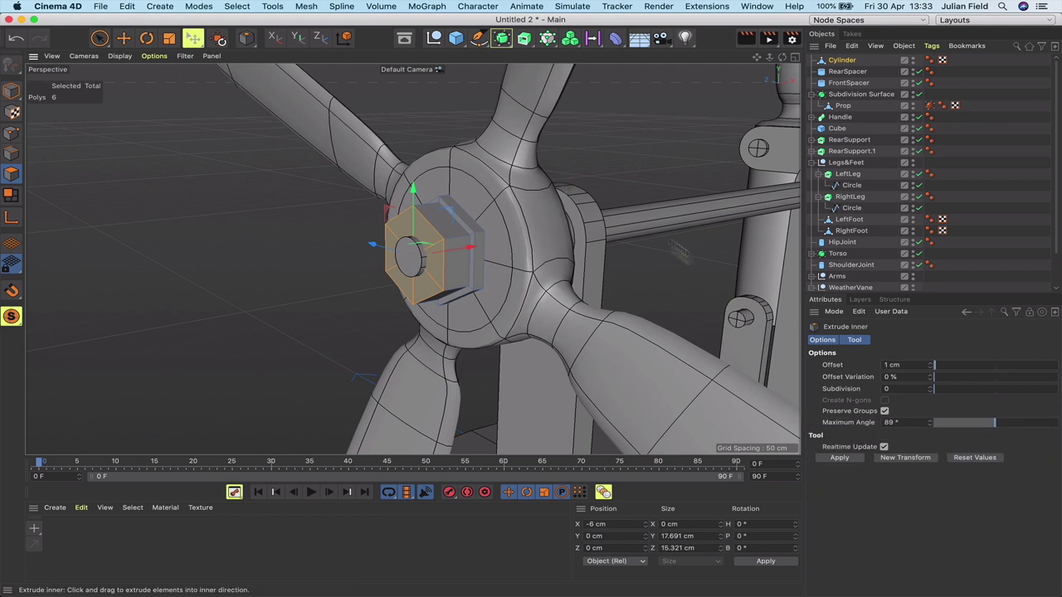
pyautogui.click(841, 458)
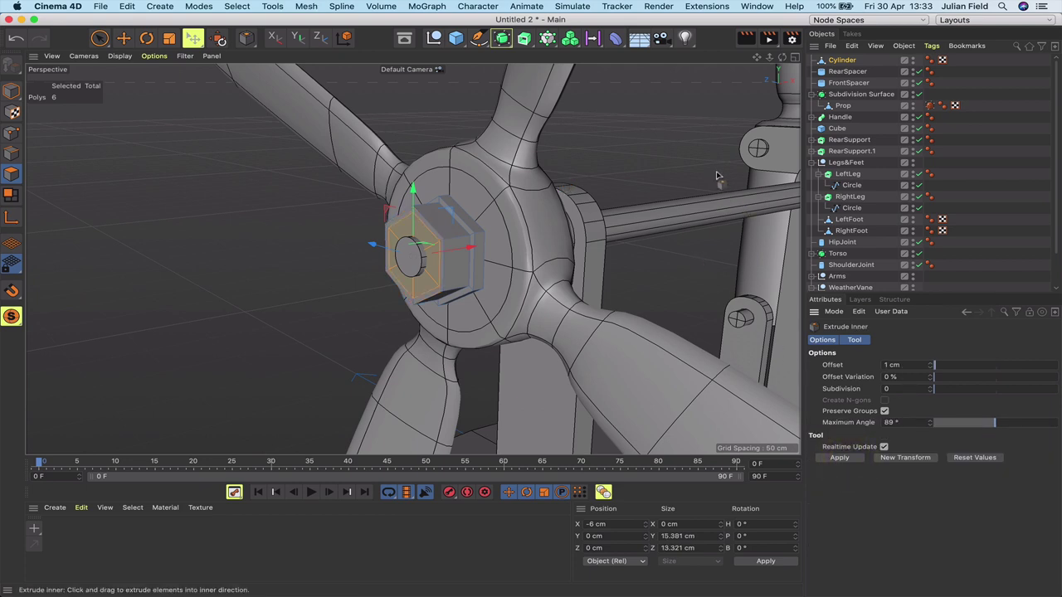
# Start the Bevel tool on the nut's inner front polygons.
pyautogui.press('m')
pyautogui.press('s')
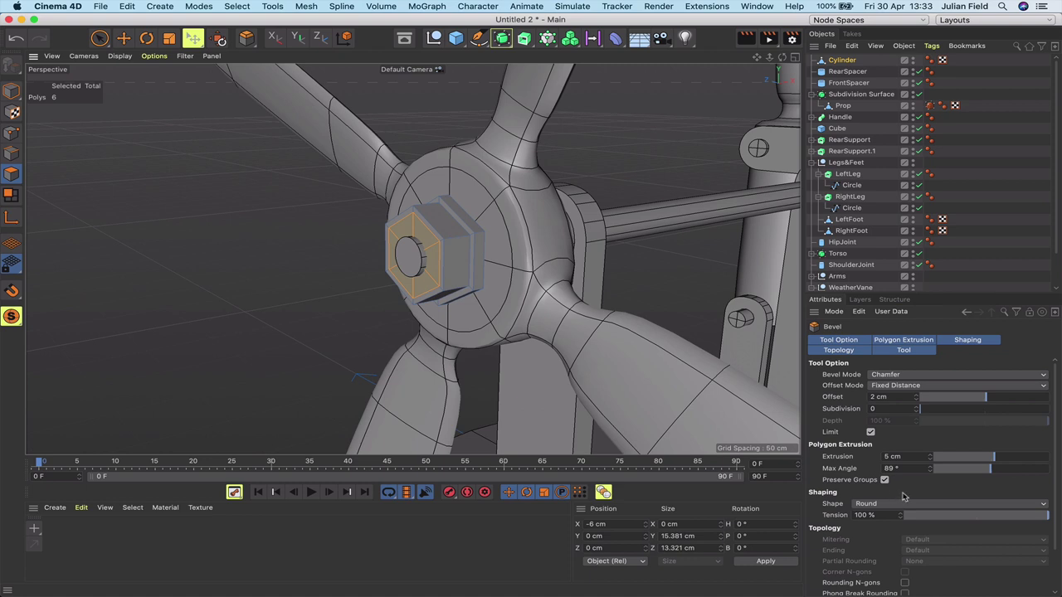
# Bevel the nut's selected hexagonal front face using 5 subdivisions, a 2 cm offset and a 5 cm extrusion.
pyautogui.click(883, 404)
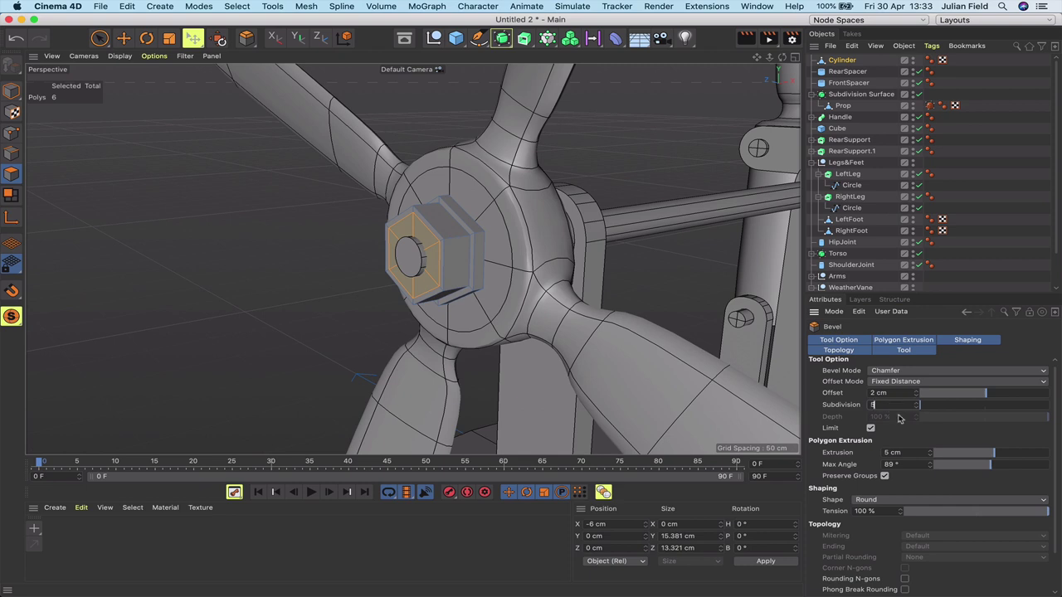
pyautogui.scroll(-2, 909, 575)
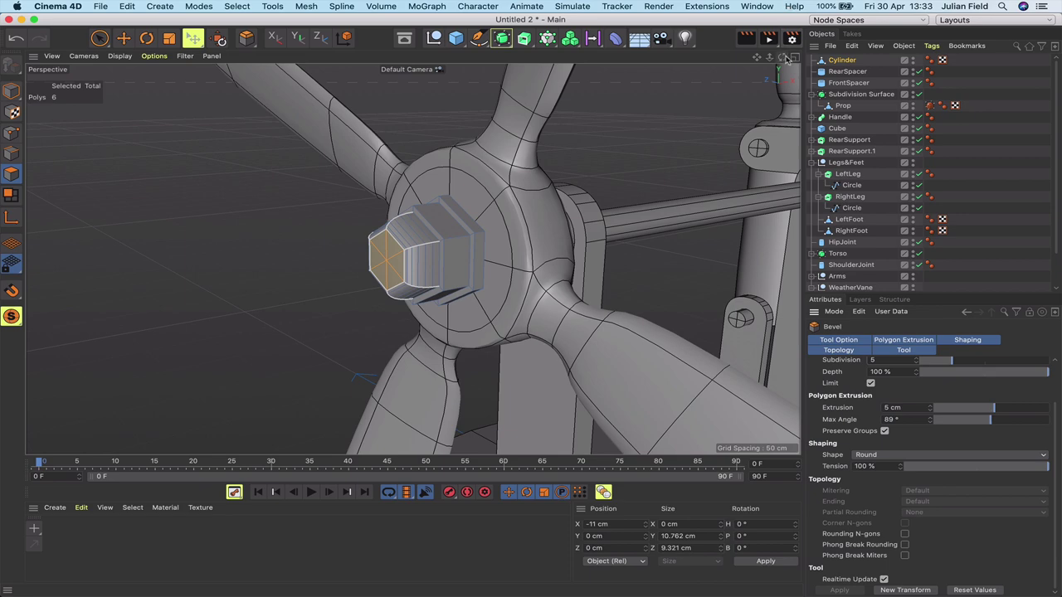
pyautogui.moveTo(783, 57); pyautogui.dragTo(756, 47)
pyautogui.moveTo(412, 258)
pyautogui.keyDown('alt'); pyautogui.mouseDown()
pyautogui.moveTo(431, 259)
pyautogui.moveTo(390, 253)
pyautogui.moveTo(412, 258)
pyautogui.mouseUp(); pyautogui.keyUp('alt')
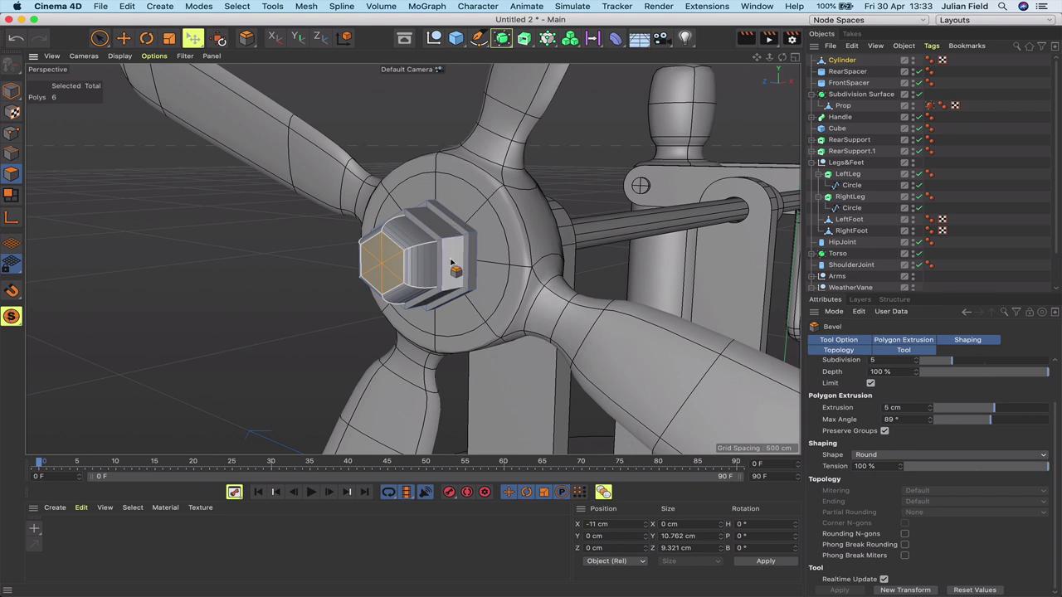
# Inset the nut's hexagonal end face with Extrude Inner at an offset of 0.5 cm.
pyautogui.press('i')
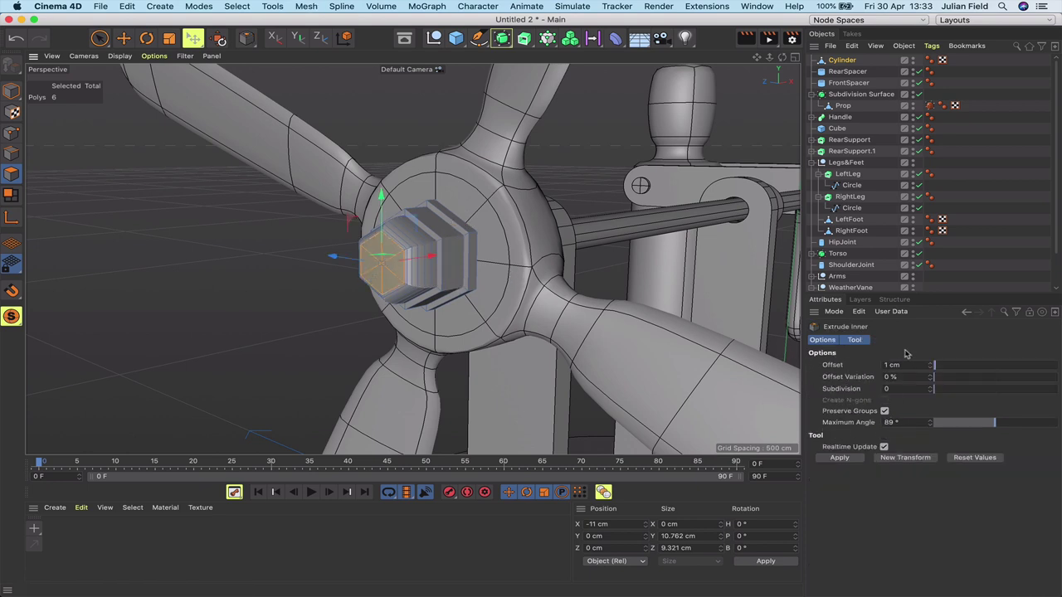
pyautogui.moveTo(891, 365); pyautogui.dragTo(851, 369)
pyautogui.write('.5')
pyautogui.press('Return')
# Extrude the inset end face by -1 cm to form a recess in the nut's tip.
pyautogui.keyDown('alt'); pyautogui.moveTo(589, 281); pyautogui.dragTo(633, 292, button='middle'); pyautogui.keyUp('alt')
pyautogui.press('d')
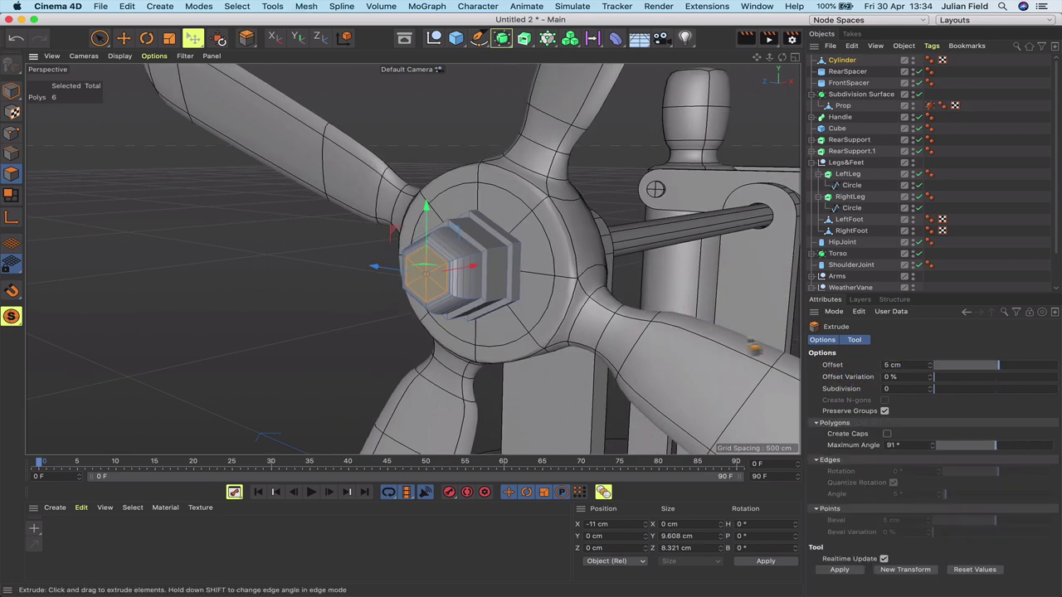
pyautogui.moveTo(888, 366); pyautogui.dragTo(863, 367)
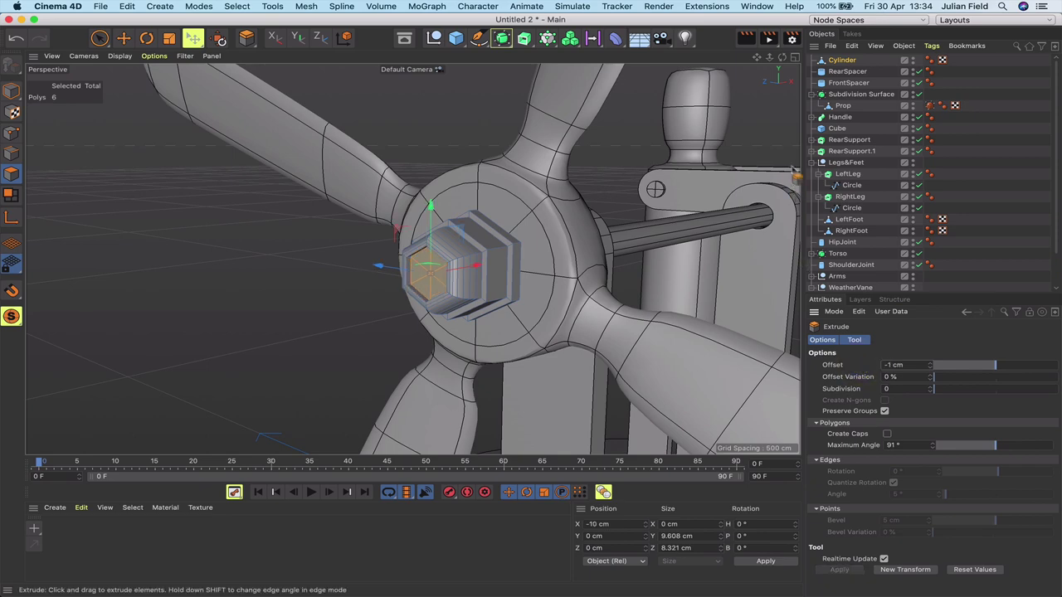
pyautogui.moveTo(782, 57); pyautogui.dragTo(738, 62)
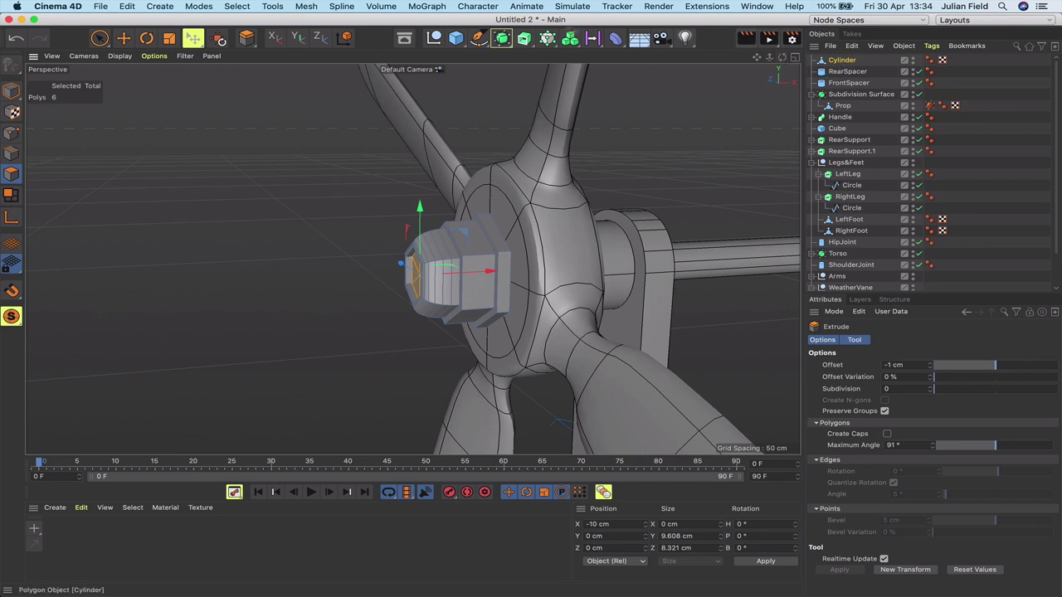
# Place the Cylinder under a new Subdivision Surface and reselect the Cylinder.
pyautogui.keyDown('alt'); pyautogui.click(502, 39); pyautogui.keyUp('alt')
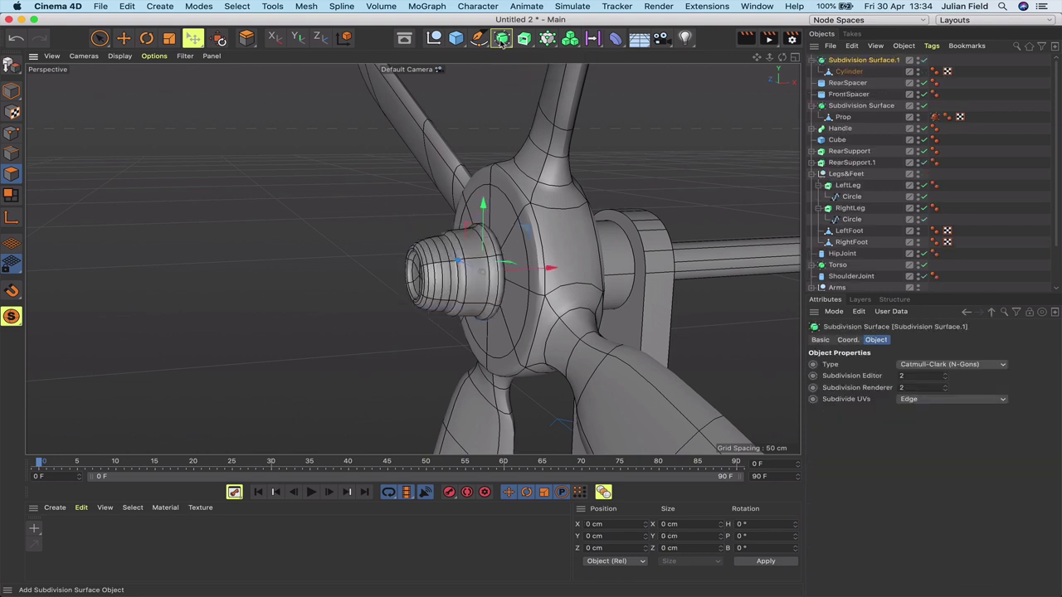
pyautogui.click(857, 73)
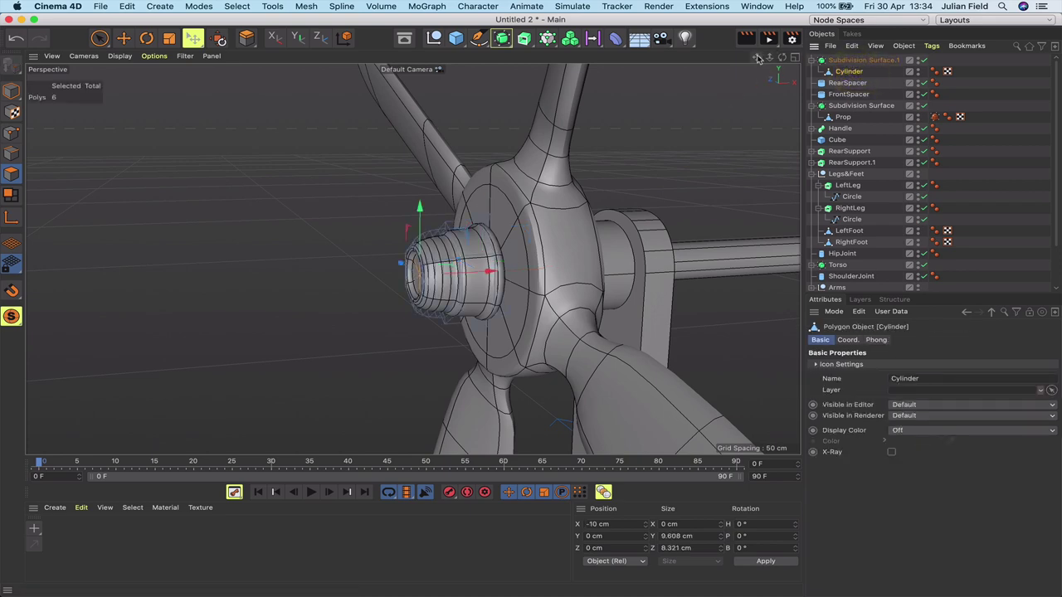
pyautogui.moveTo(757, 58); pyautogui.dragTo(863, 58)
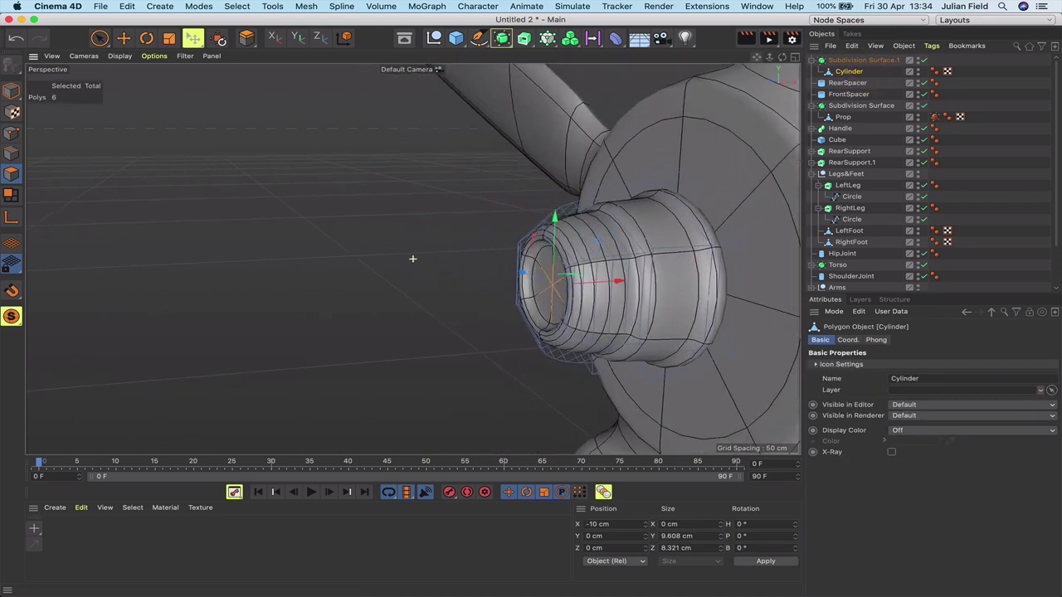
pyautogui.moveTo(782, 59); pyautogui.dragTo(581, 67)
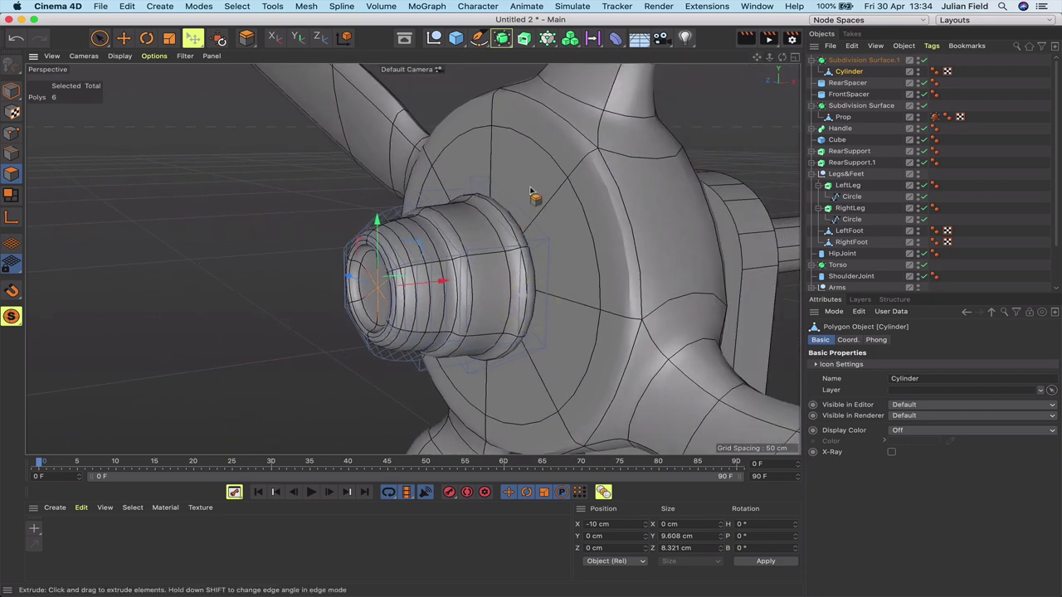
# Select the two outer edge loops of the nut's base flange and sharpen them with subdivision surface weighting.
pyautogui.click(116, 160)
pyautogui.click(12, 153)
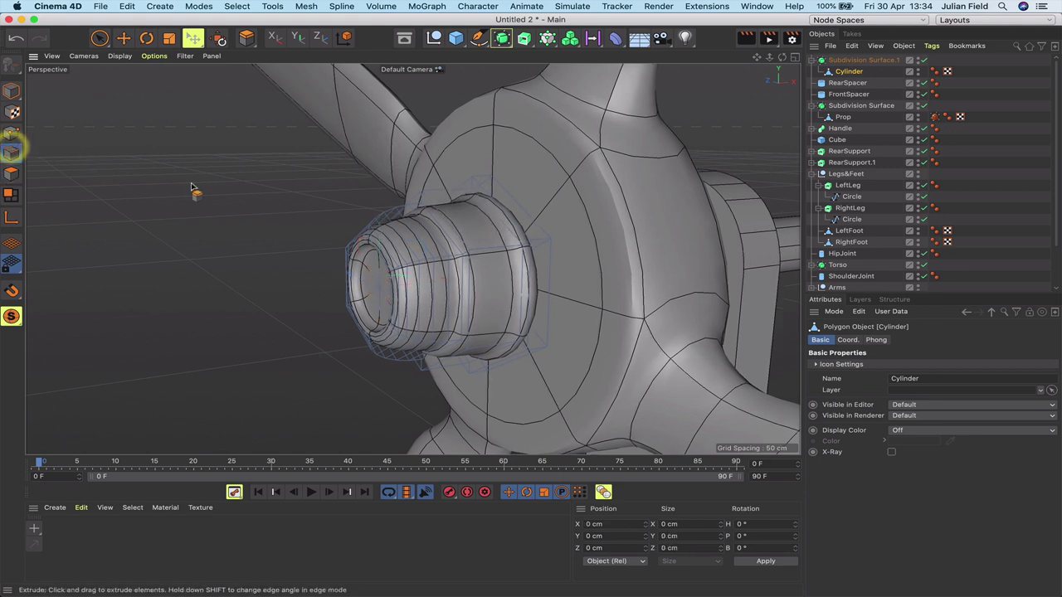
pyautogui.press('u')
pyautogui.press('l')
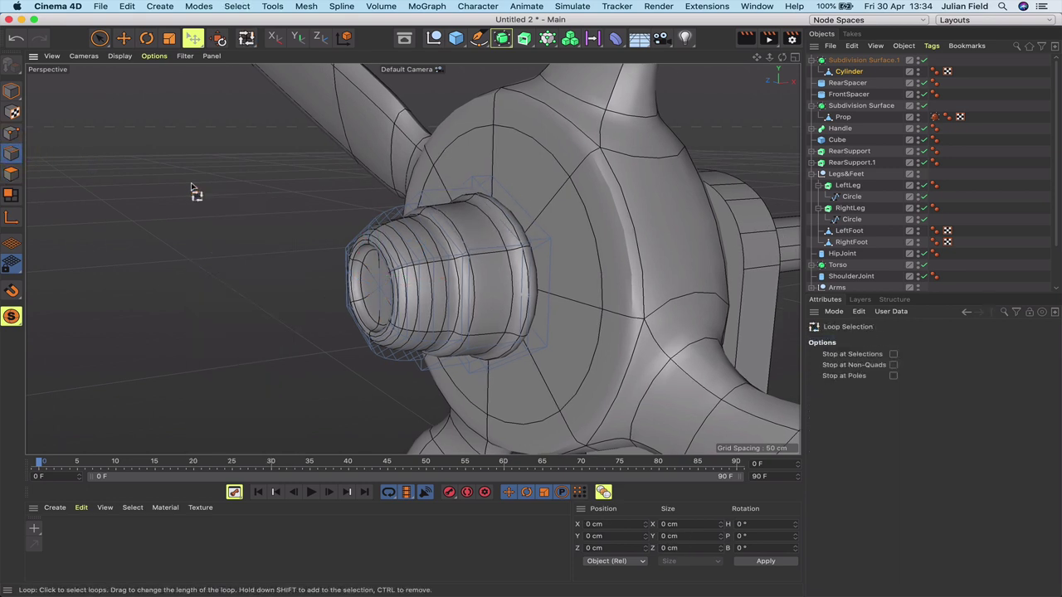
pyautogui.click(522, 237)
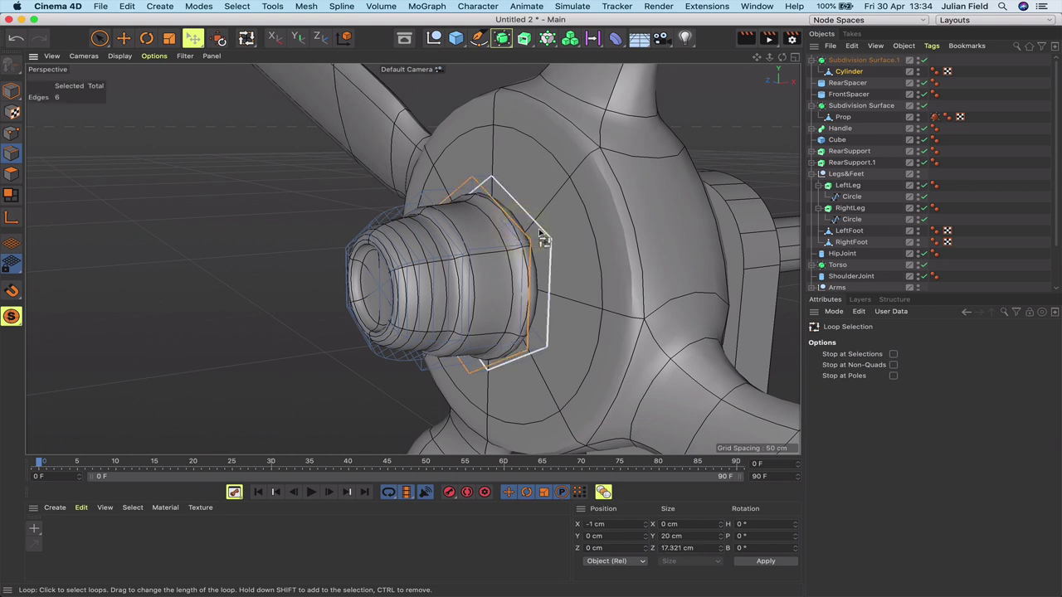
pyautogui.keyDown('shift'); pyautogui.click(542, 238); pyautogui.keyUp('shift')
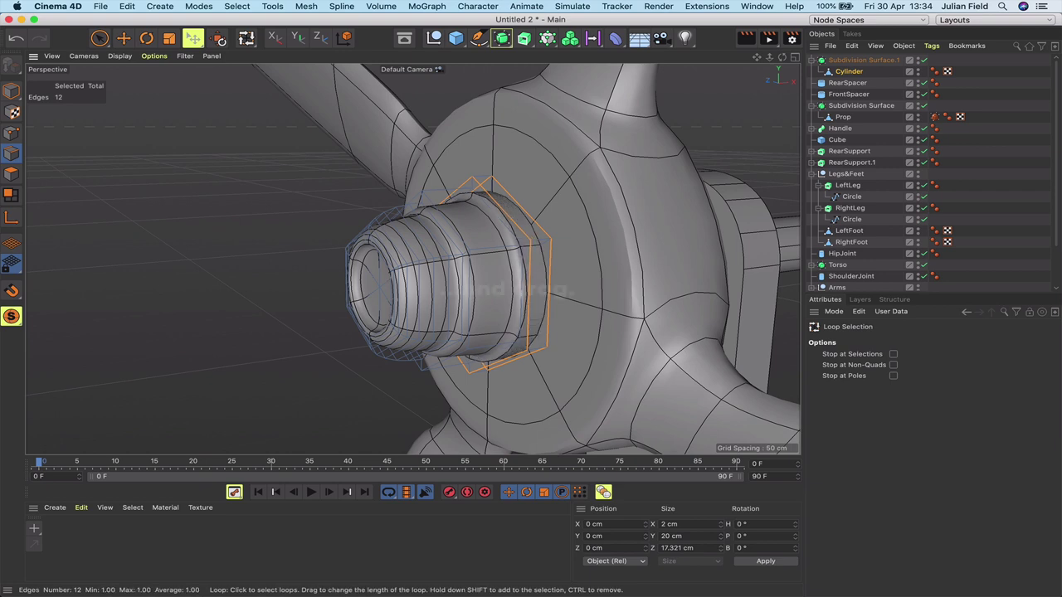
pyautogui.moveTo(529, 224); pyautogui.dragTo(481, 212)
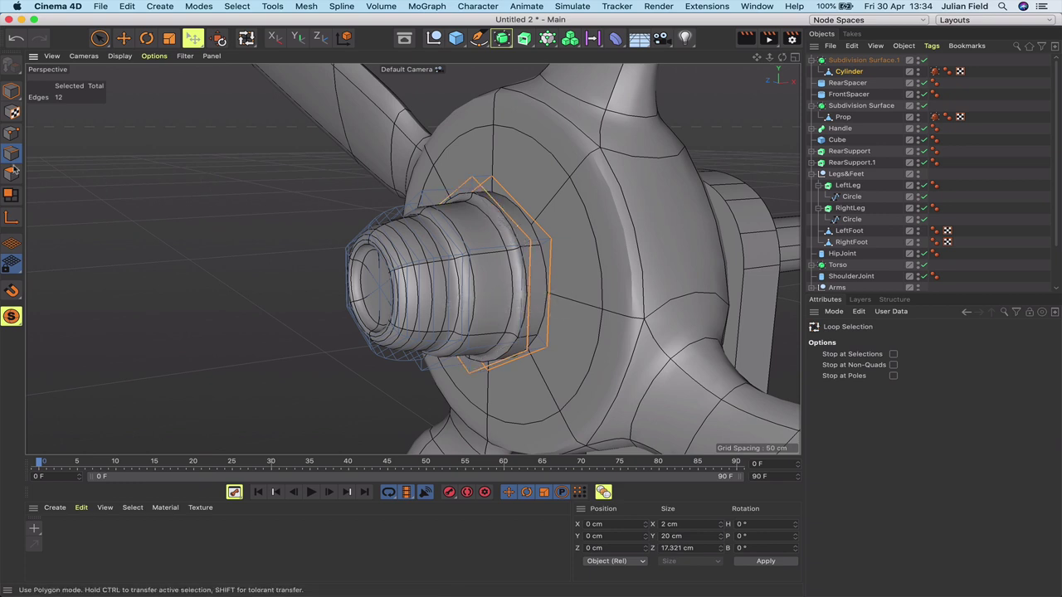
# Select the loop of six side polygons on the nut's hexagonal body and weight them to keep the sides flat and sharp.
pyautogui.click(11, 174)
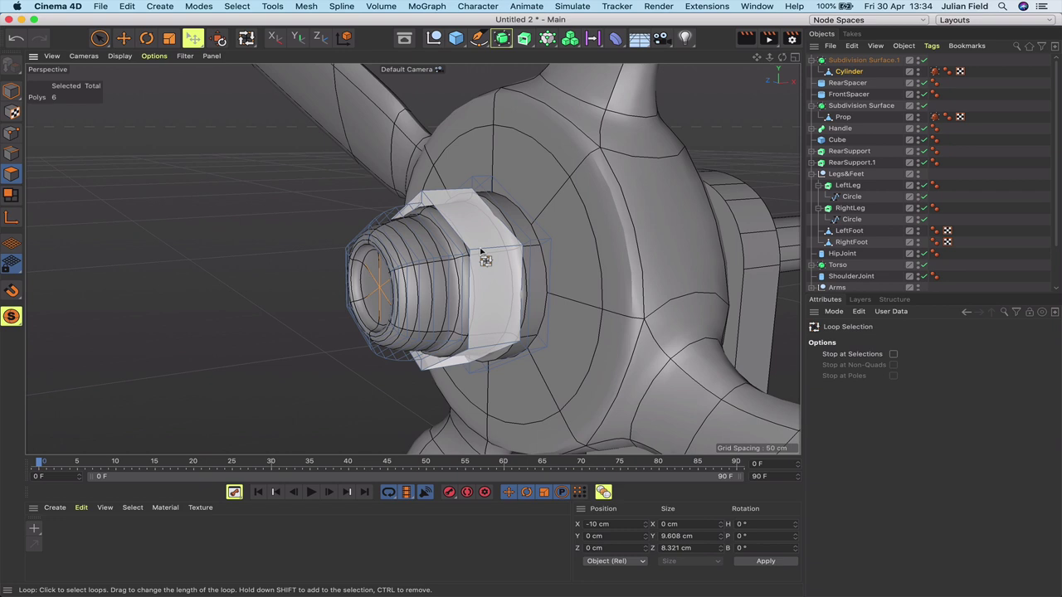
pyautogui.click(482, 251)
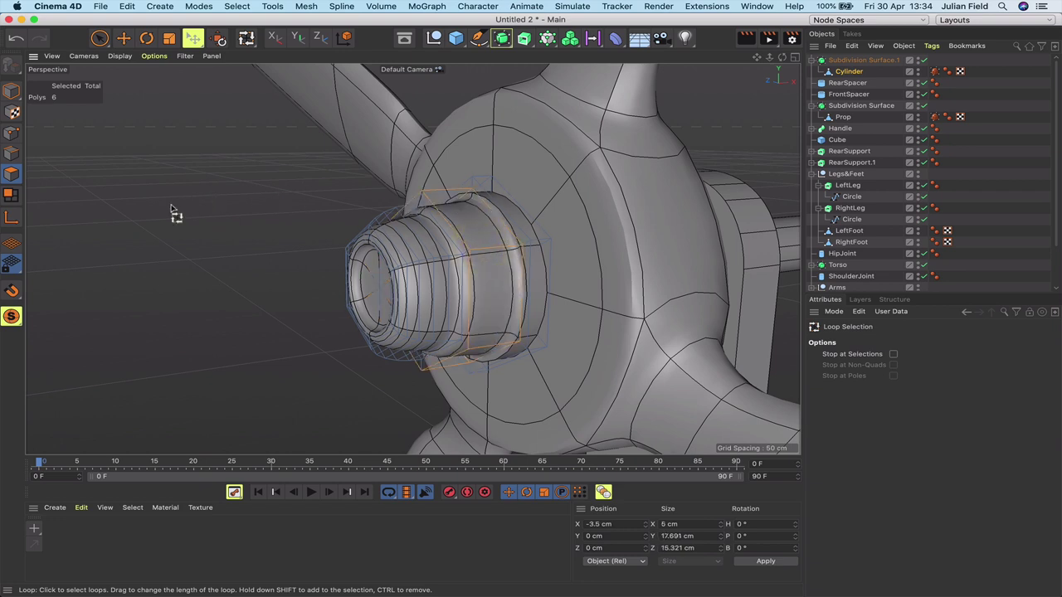
pyautogui.press('.')
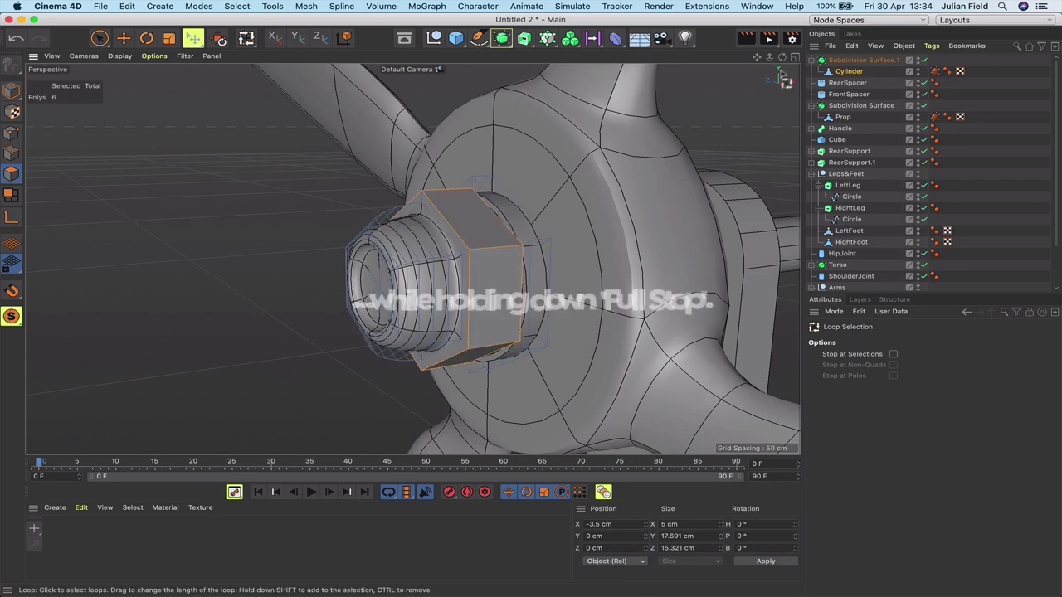
pyautogui.moveTo(490, 246)
pyautogui.keyDown('alt'); pyautogui.mouseDown()
pyautogui.moveTo(412, 259)
pyautogui.moveTo(476, 246)
pyautogui.mouseUp(); pyautogui.keyUp('alt')
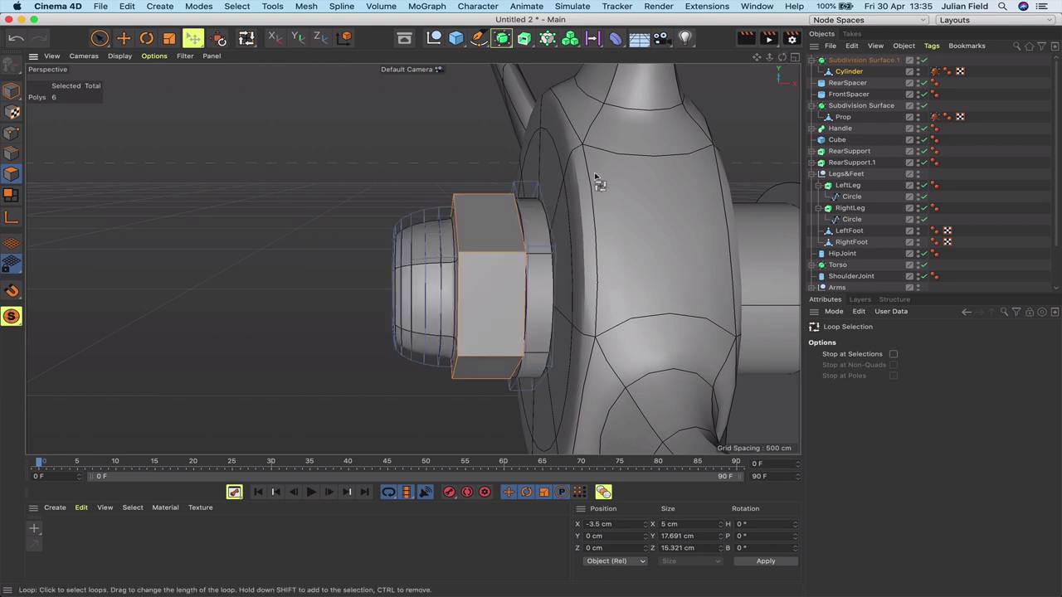
pyautogui.moveTo(783, 57); pyautogui.dragTo(840, 70)
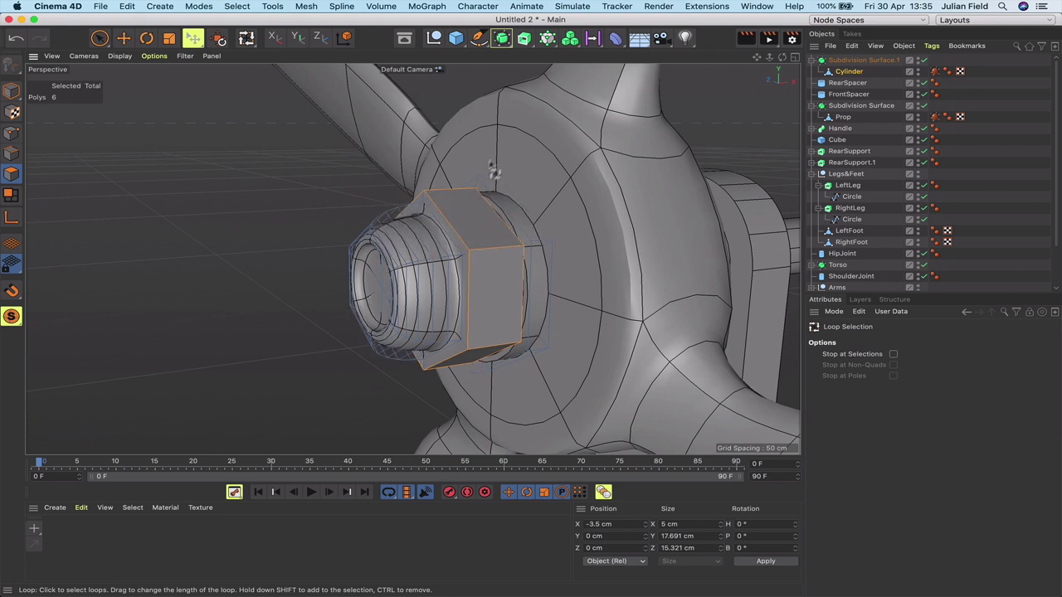
# Select the flange's ring of polygons and scale it up in Y and Z only, to about 22.5 by 19.5 cm.
pyautogui.press('u')
pyautogui.press('b')
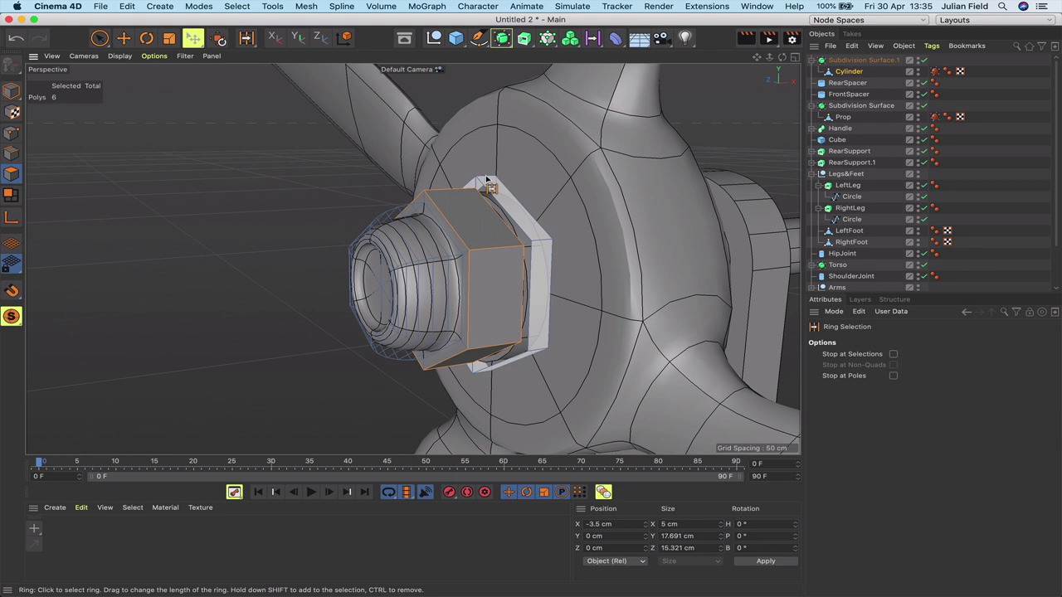
pyautogui.click(487, 179)
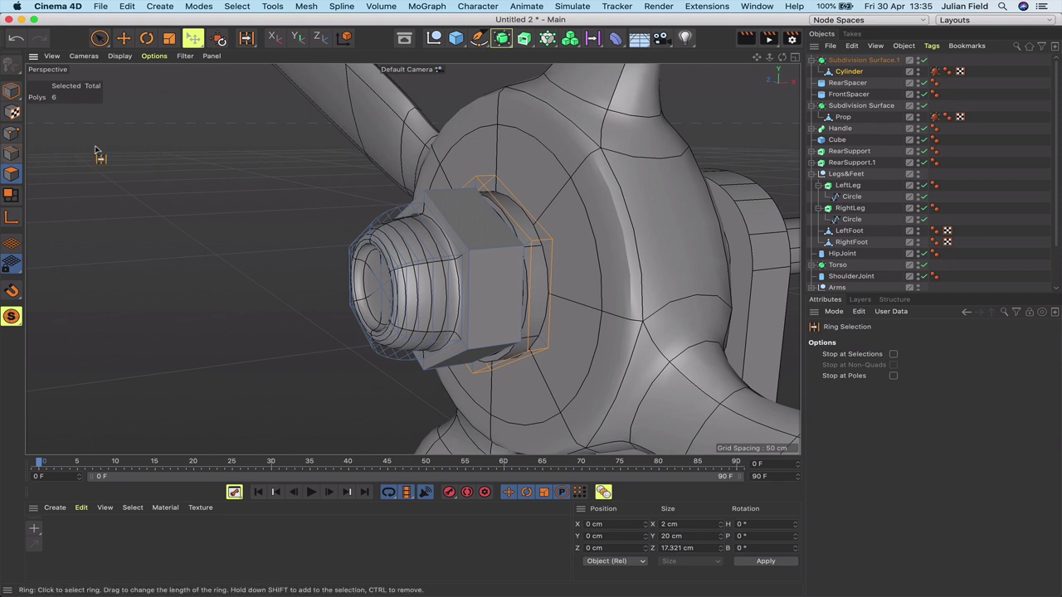
pyautogui.click(169, 38)
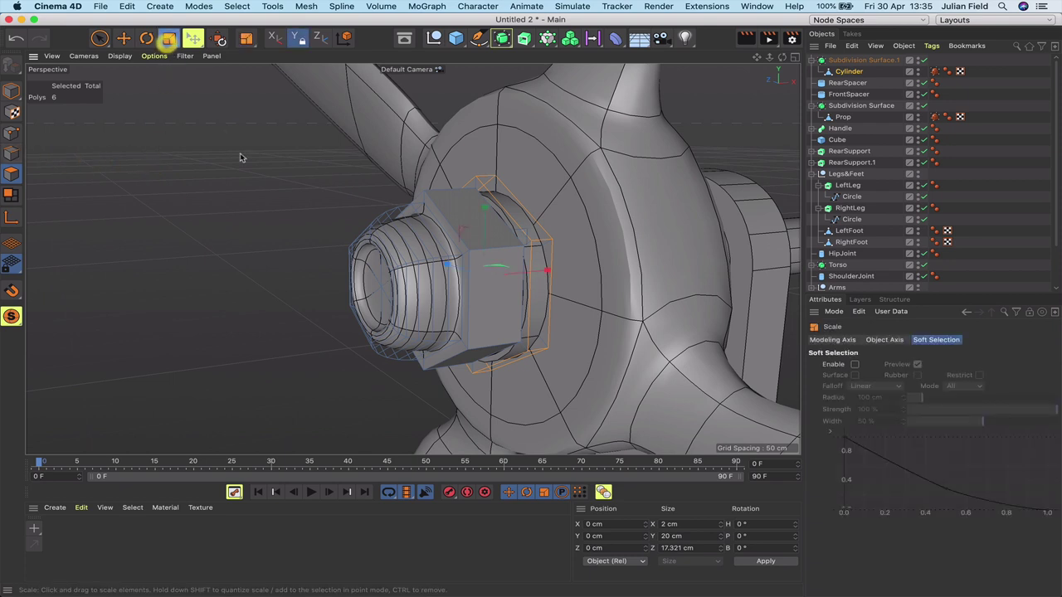
pyautogui.click(273, 44)
pyautogui.click(299, 44)
pyautogui.moveTo(268, 178); pyautogui.dragTo(324, 159)
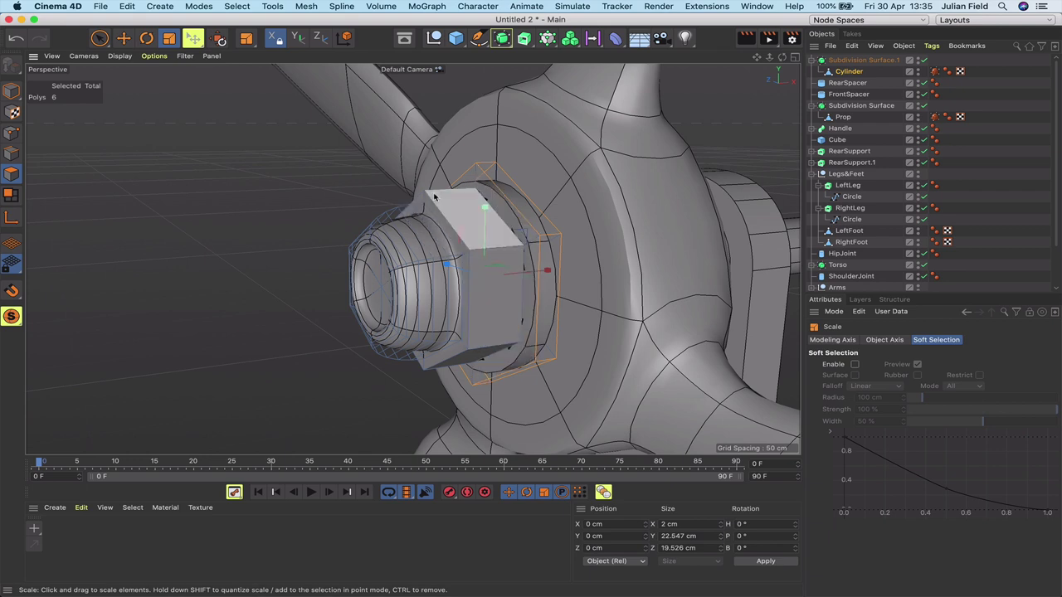
# Add a loop cut around the flange's front face, between its rim and the nut body, at about 56% offset.
pyautogui.press('k')
pyautogui.press('l')
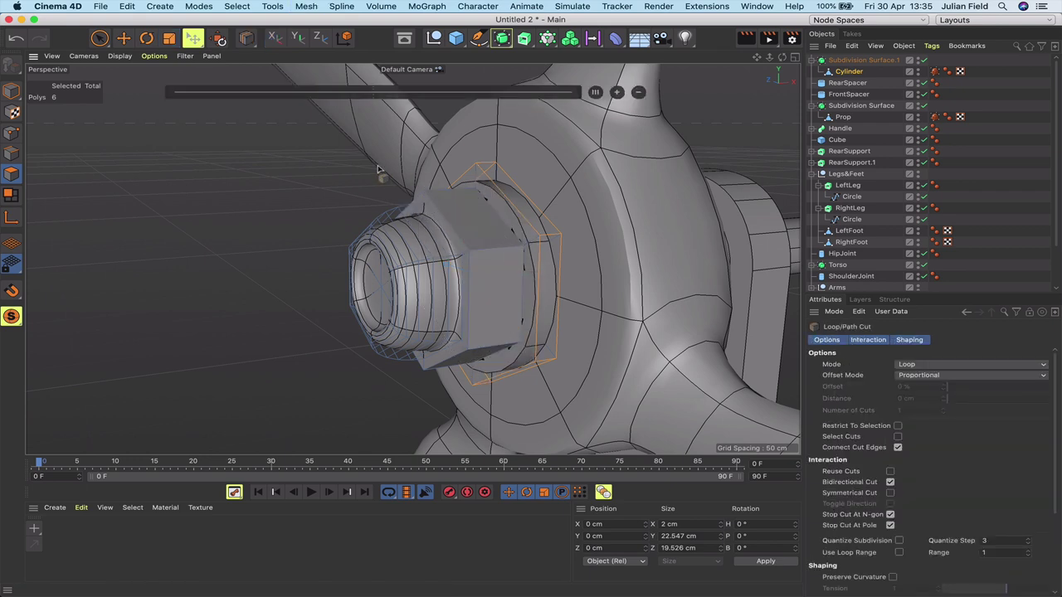
pyautogui.click(11, 153)
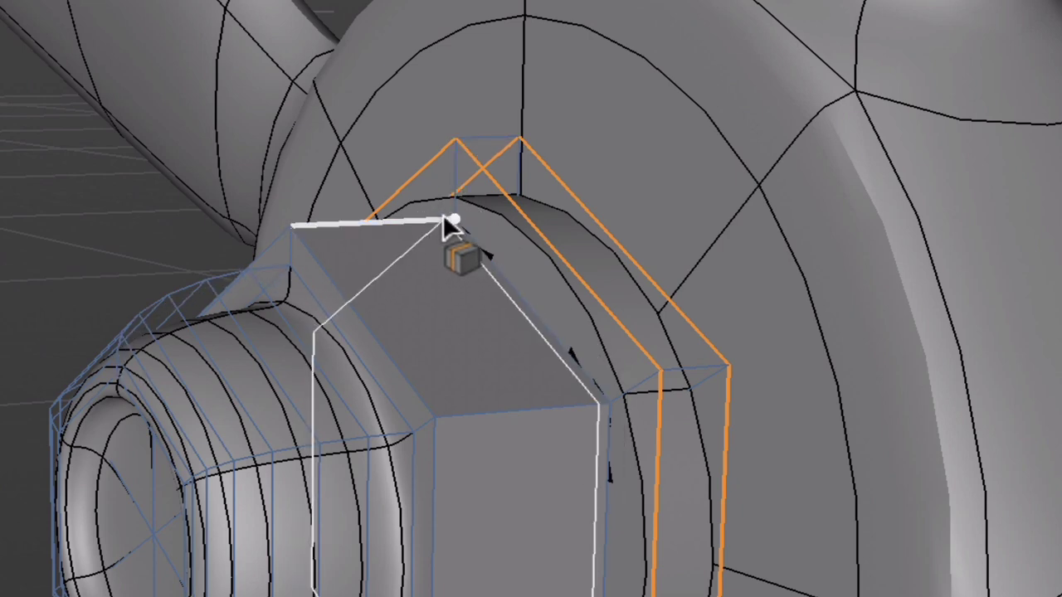
pyautogui.click(443, 214)
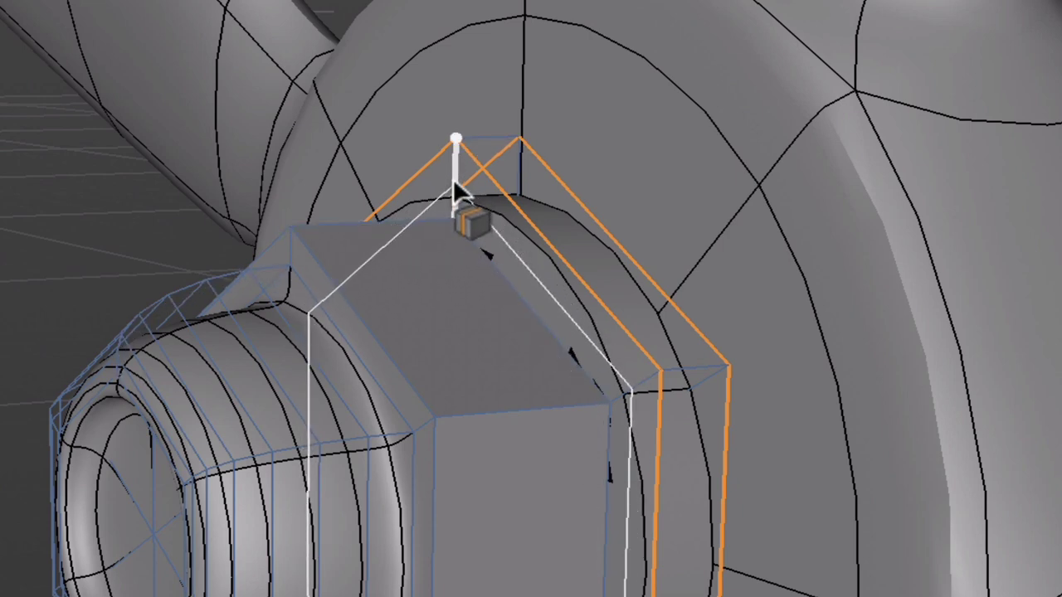
pyautogui.click(453, 181)
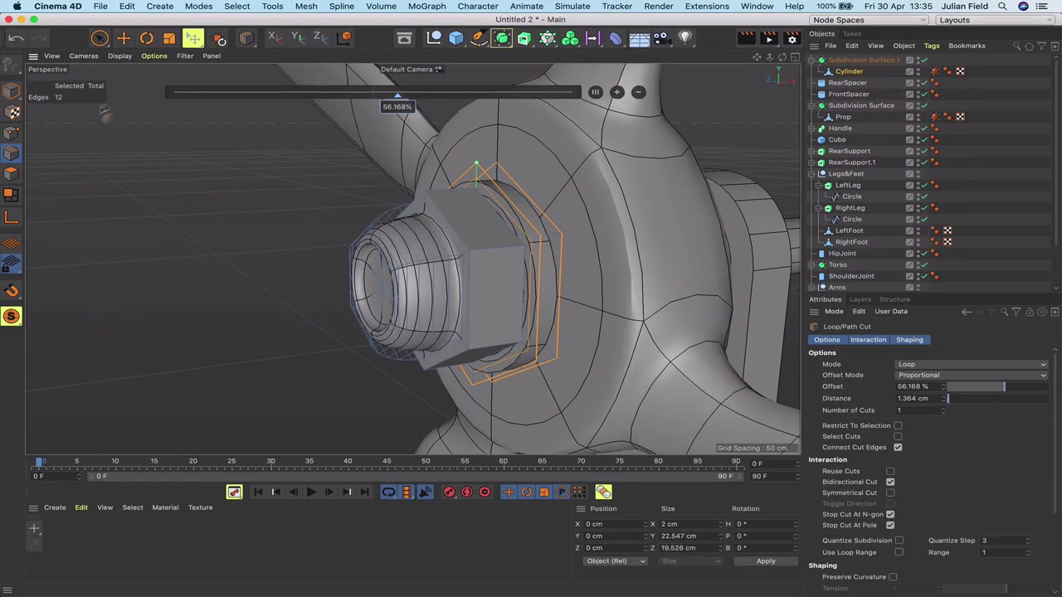
# Select the edge loop where the rounded cap meets the nut's front face and sharpen it with subdivision surface weighting.
pyautogui.rightClick(378, 232)
pyautogui.click(415, 282)
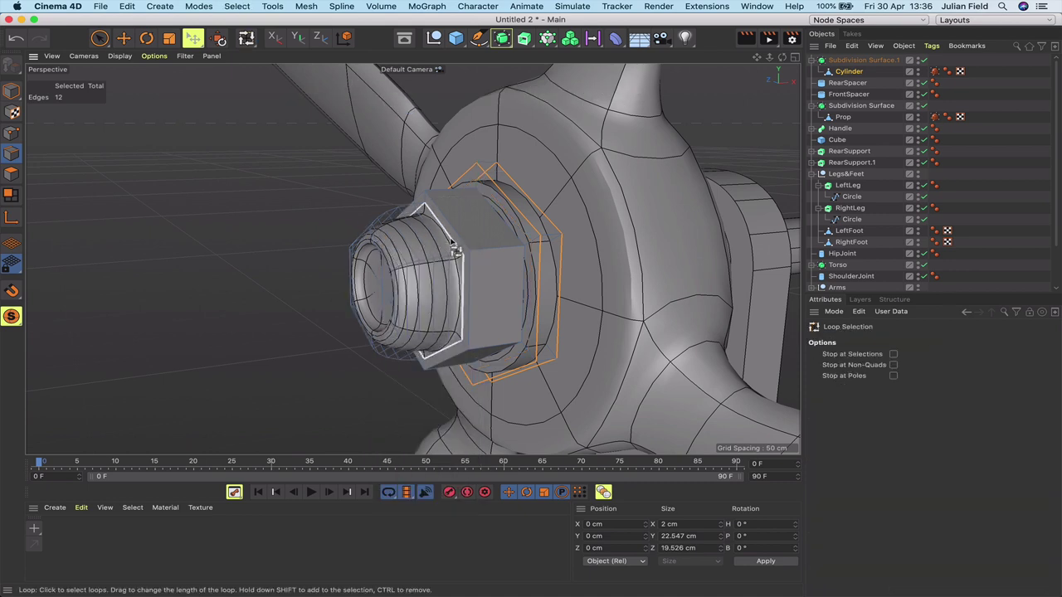
pyautogui.click(453, 249)
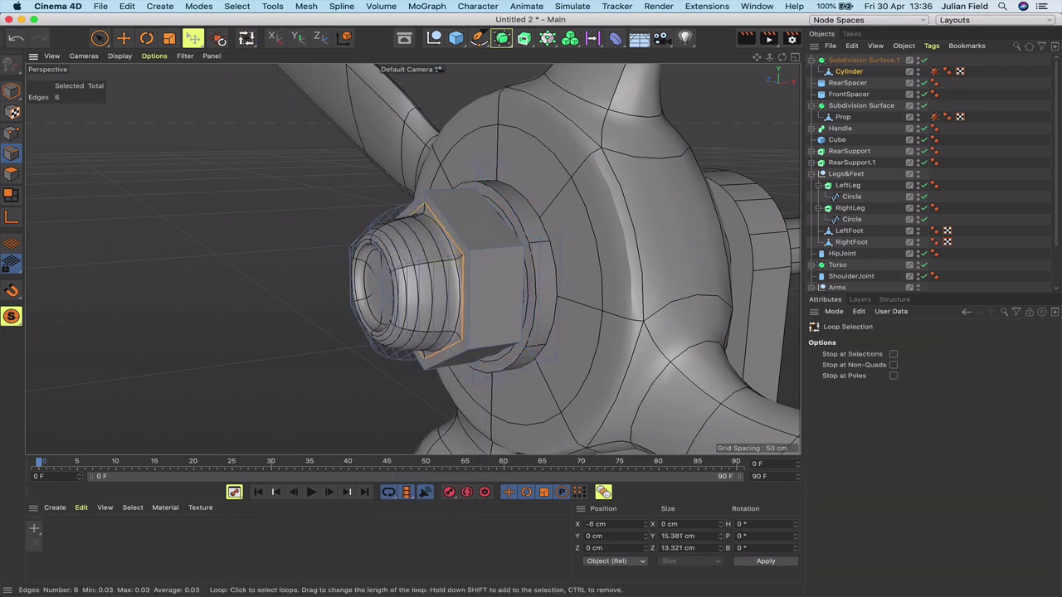
pyautogui.moveTo(453, 249); pyautogui.dragTo(536, 249)
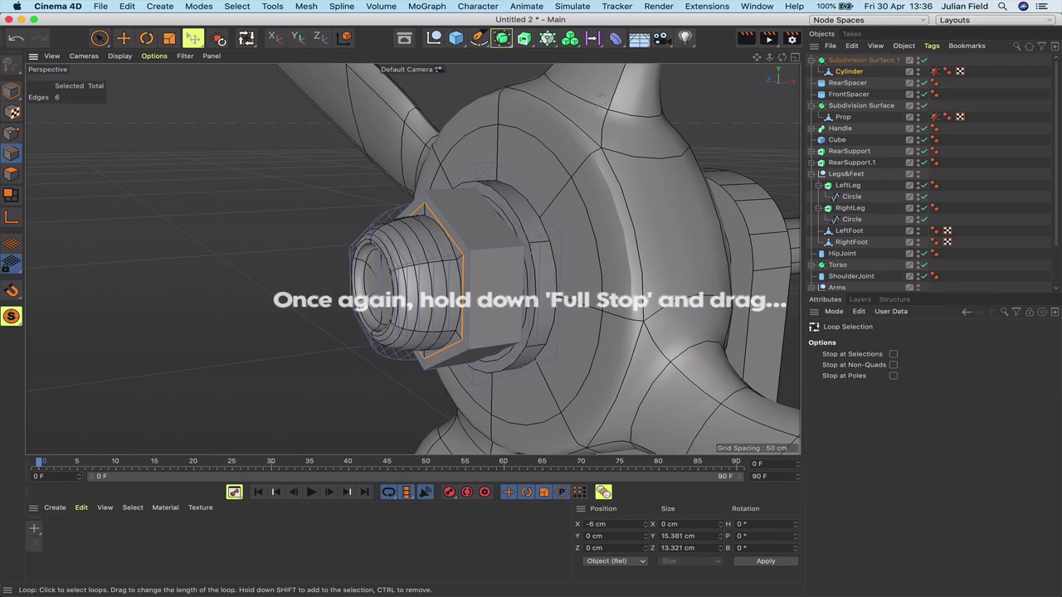
pyautogui.moveTo(782, 57)
pyautogui.mouseDown()
pyautogui.moveTo(884, 95)
pyautogui.moveTo(783, 41)
pyautogui.mouseUp()
pyautogui.keyDown('alt'); pyautogui.moveTo(412, 259); pyautogui.dragTo(412, 259); pyautogui.keyUp('alt')
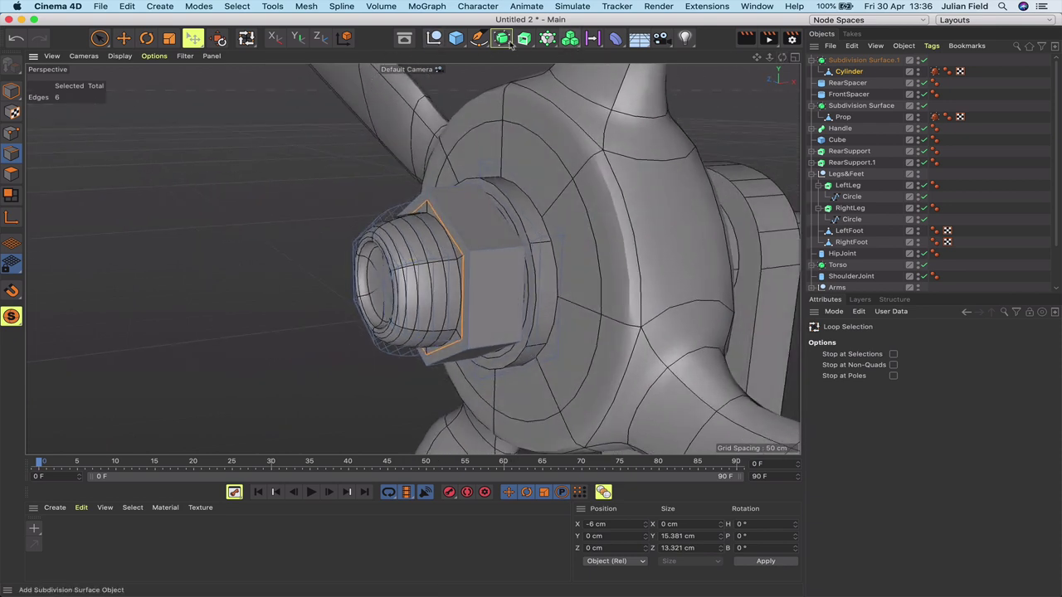
# Add a Bevel deformer to the scene.
pyautogui.click(615, 41)
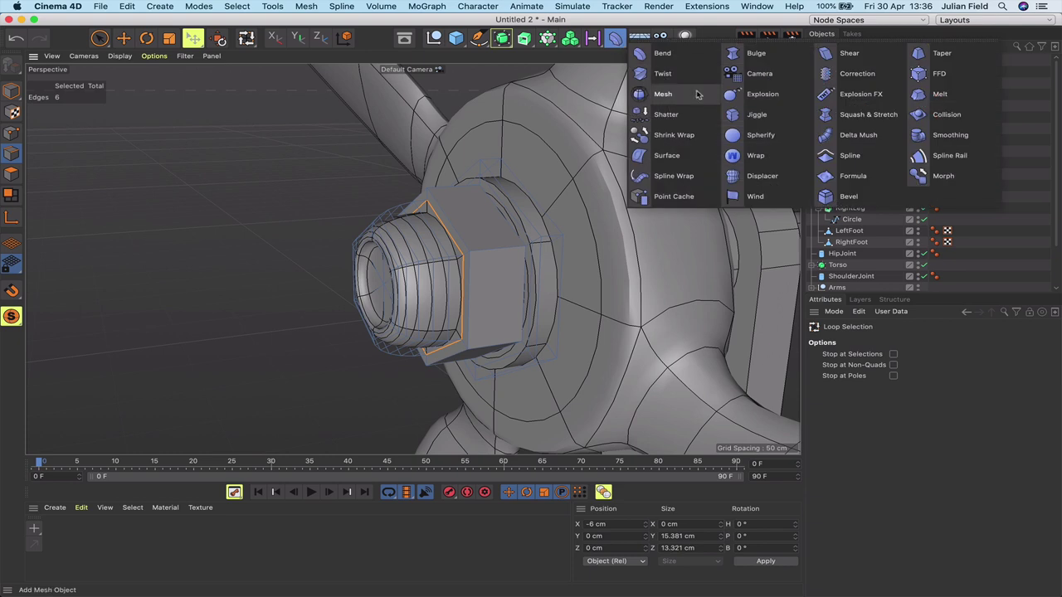
pyautogui.click(830, 196)
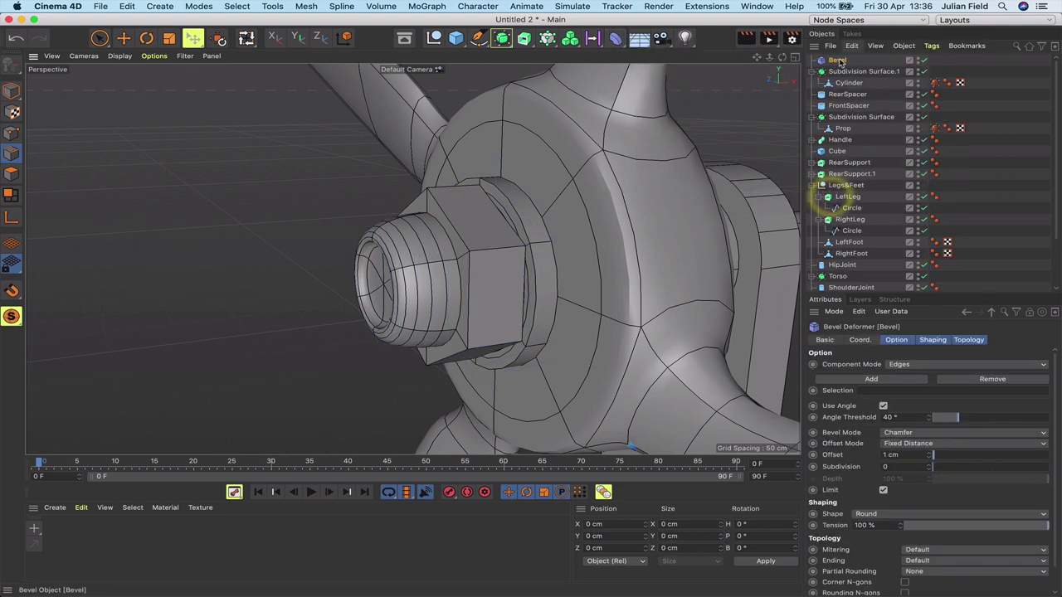
# Make the Bevel deformer a child of Subdivision Surface.1, placed below the Cylinder, and select it.
pyautogui.moveTo(838, 61); pyautogui.dragTo(848, 78)
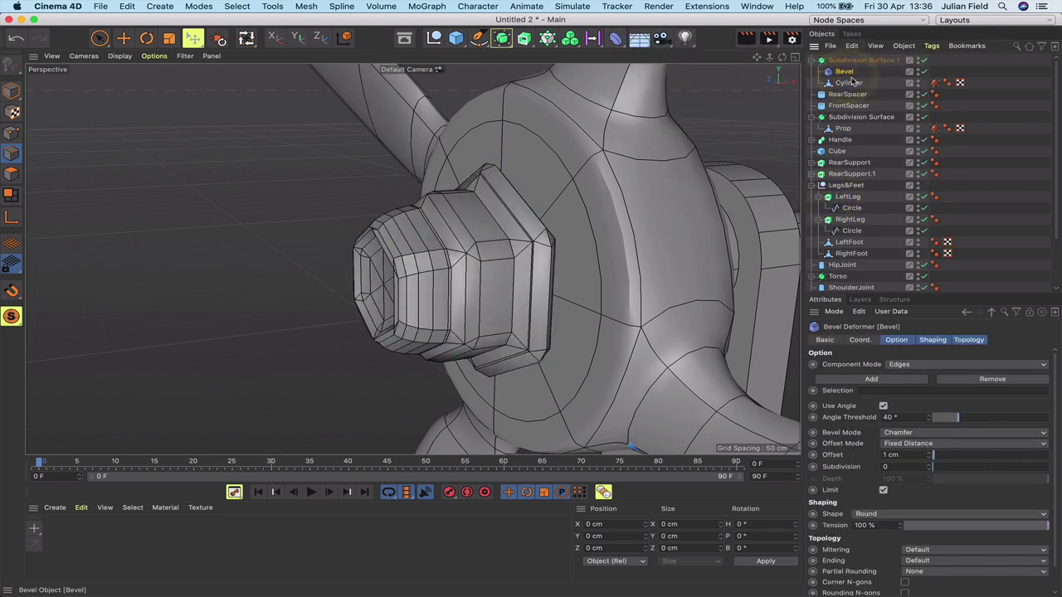
pyautogui.click(848, 71)
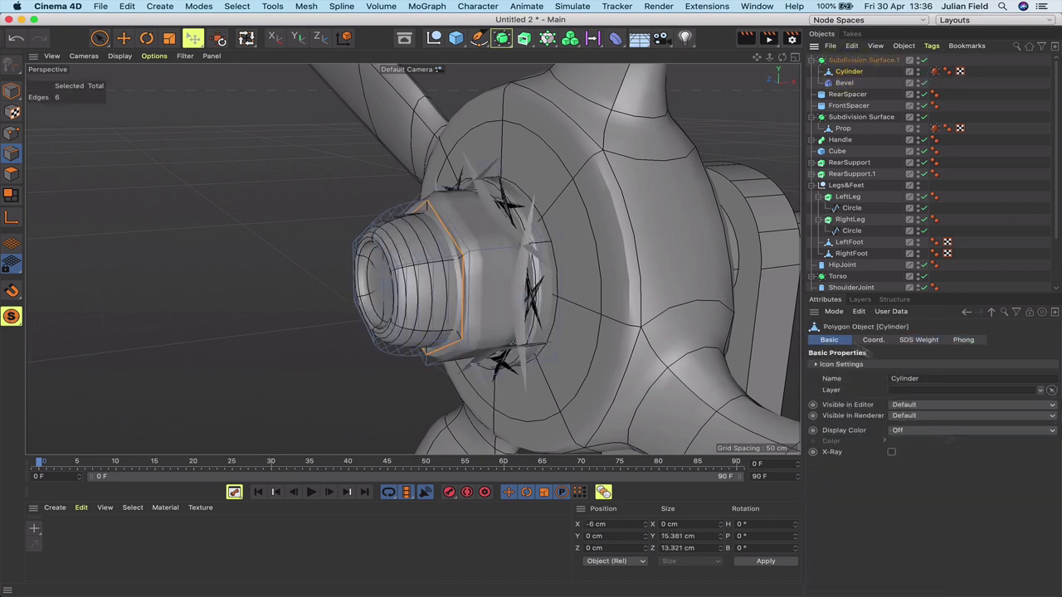
pyautogui.click(844, 83)
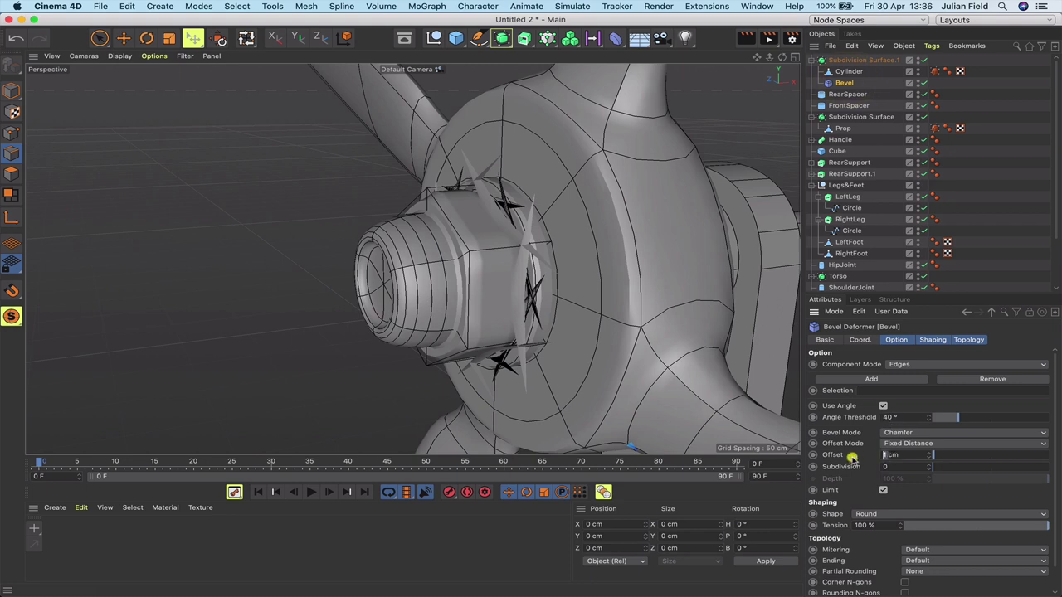
# Try a Bevel subdivision of 3 with offsets of 0.2 cm and 0.05 cm.
pyautogui.write('.2')
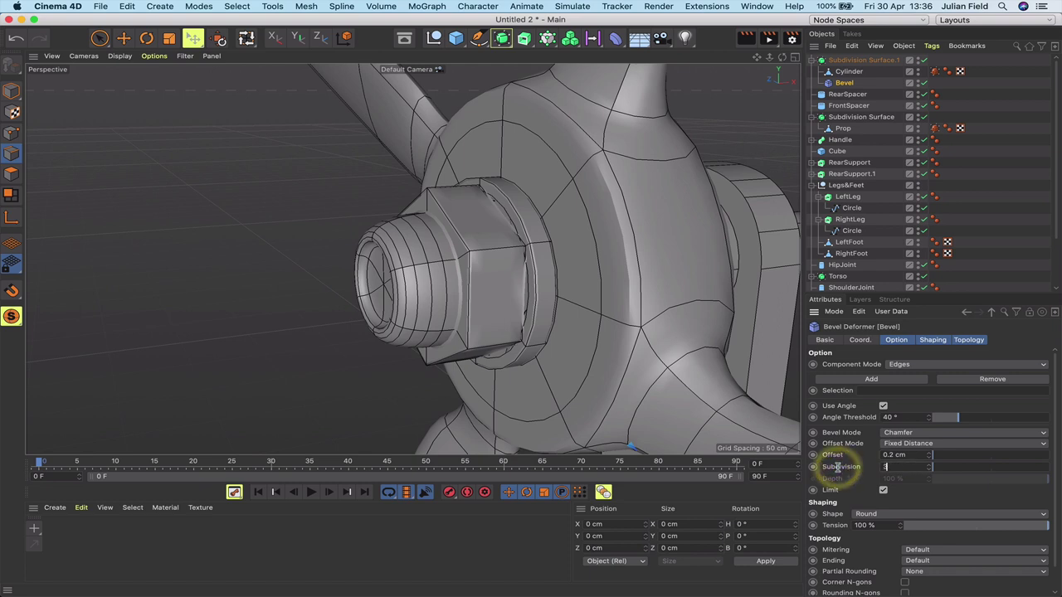
pyautogui.write('3')
pyautogui.press('Return')
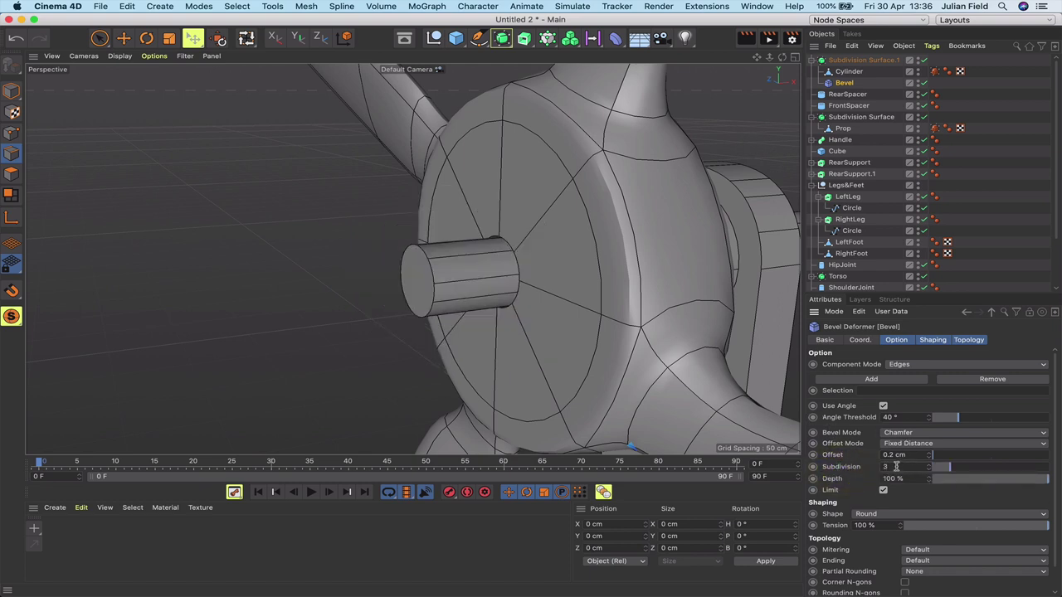
pyautogui.click(867, 466)
pyautogui.click(893, 454)
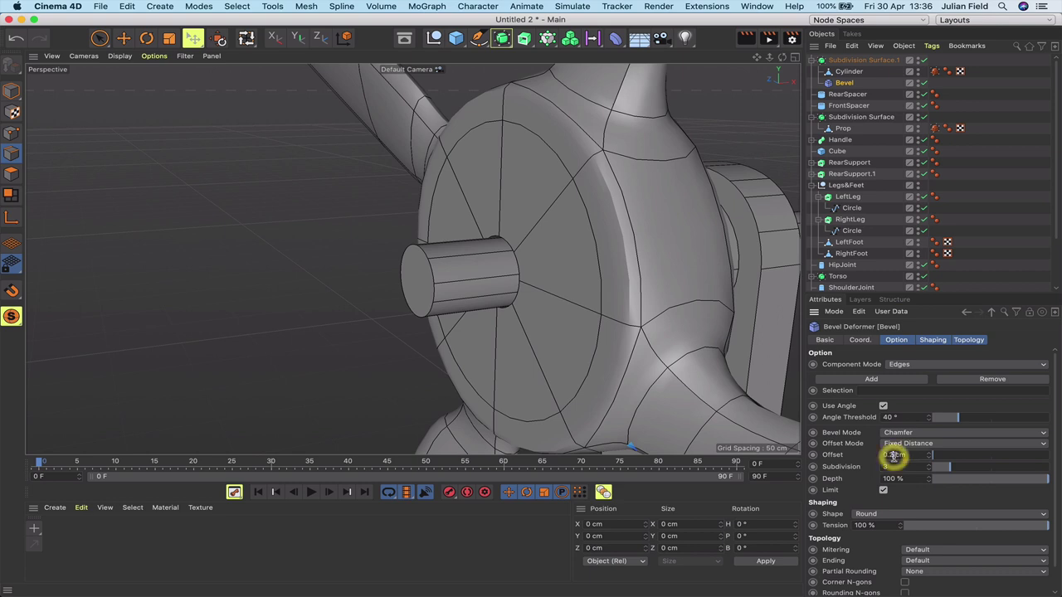
pyautogui.click(894, 455)
pyautogui.press('BackSpace')
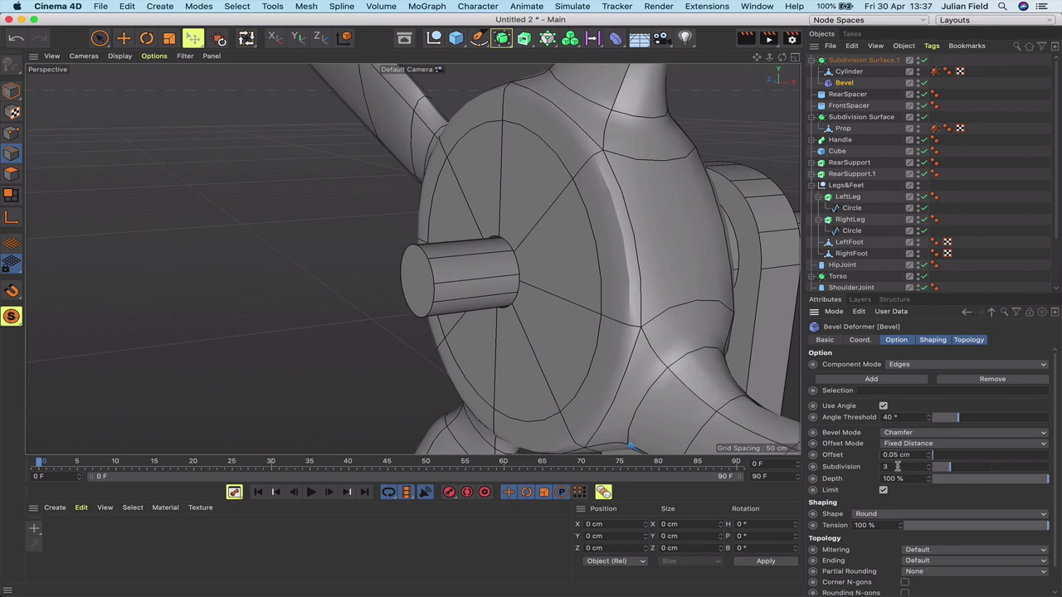
# Set the Bevel deformer's subdivision to 2 and its offset to 0.2 cm.
pyautogui.write('2')
pyautogui.press('Return')
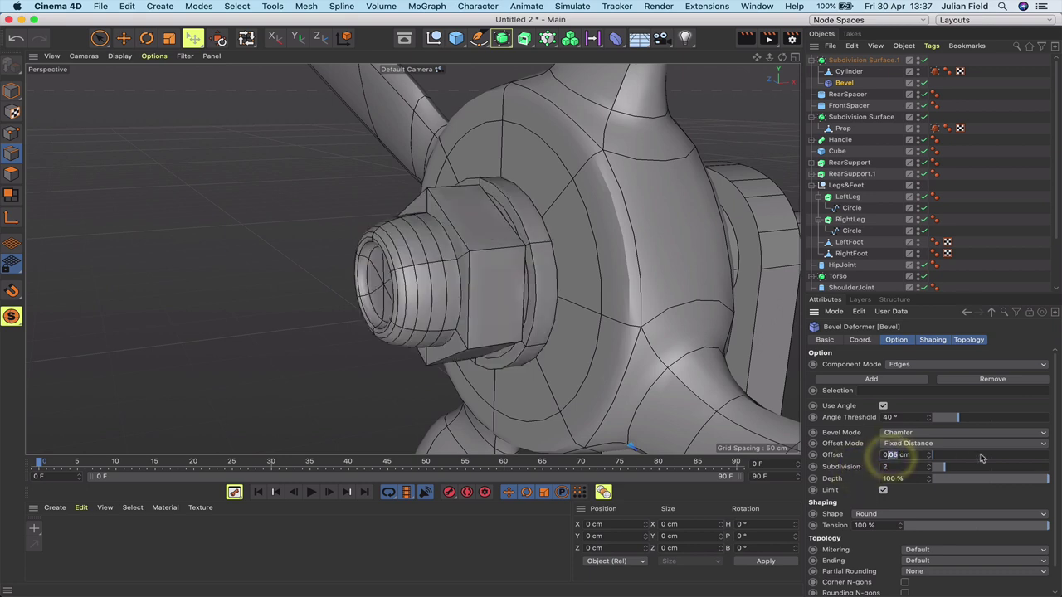
pyautogui.press('Return')
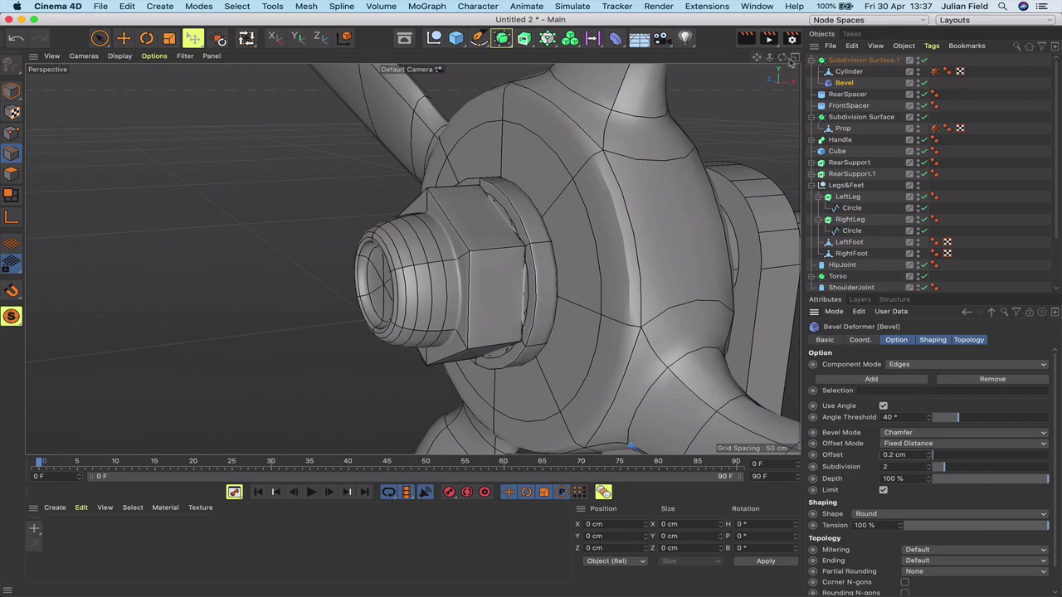
# Examine the bevelled nut on the propeller hub from several angles, then the complete weather vane model.
pyautogui.moveTo(783, 58); pyautogui.dragTo(412, 259)
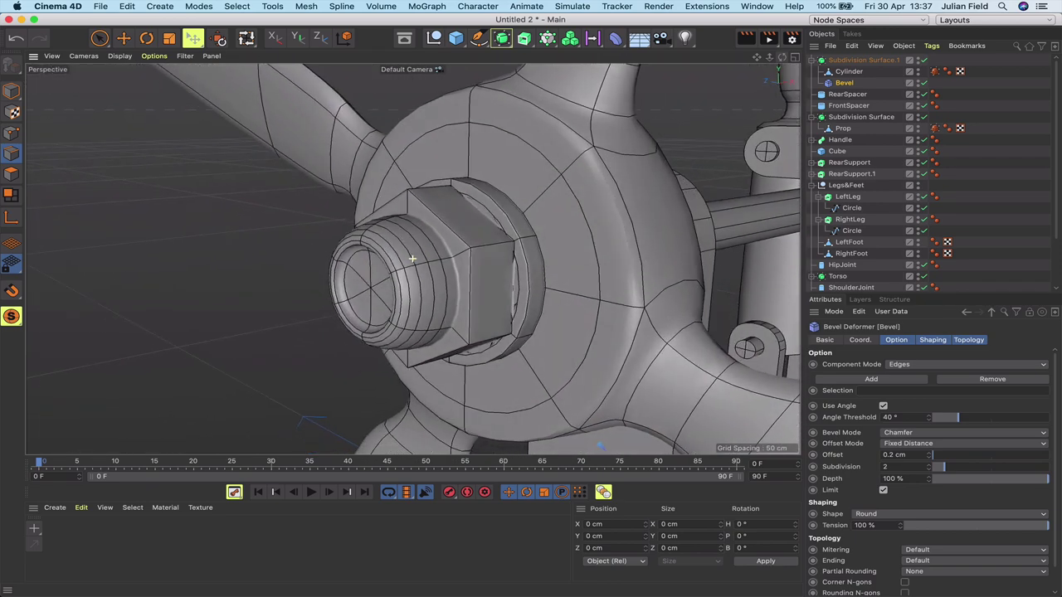
pyautogui.moveTo(573, 75); pyautogui.dragTo(548, 77)
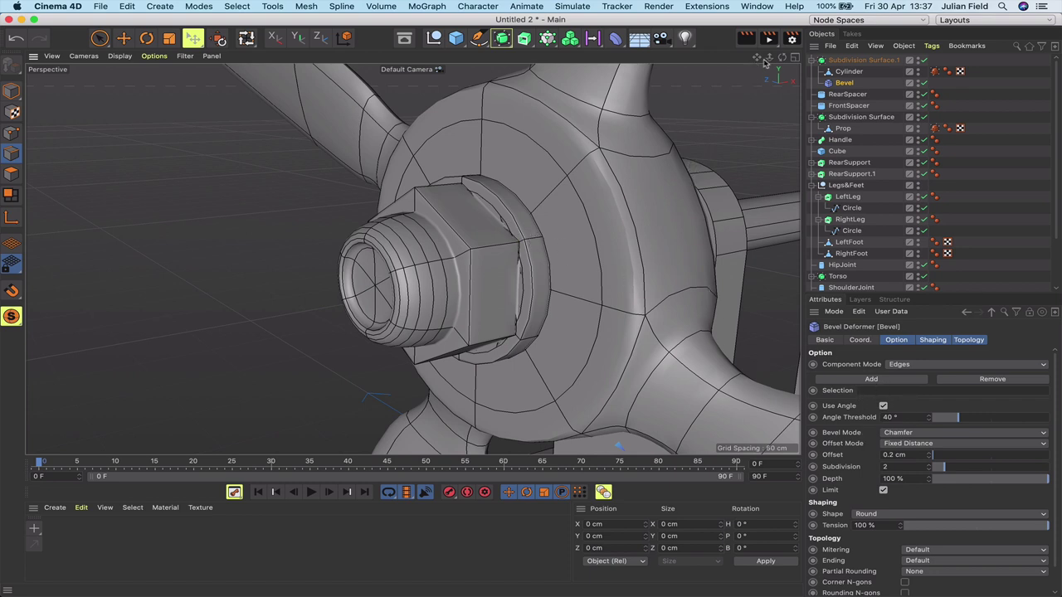
pyautogui.moveTo(783, 58)
pyautogui.mouseDown()
pyautogui.moveTo(898, 33)
pyautogui.moveTo(780, 61)
pyautogui.mouseUp()
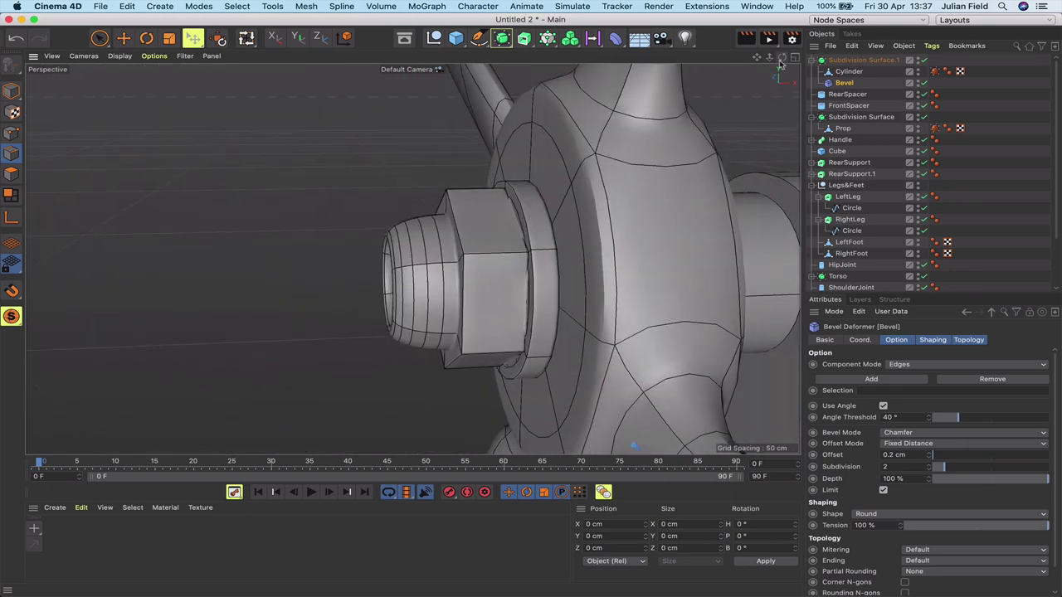
pyautogui.click(626, 78)
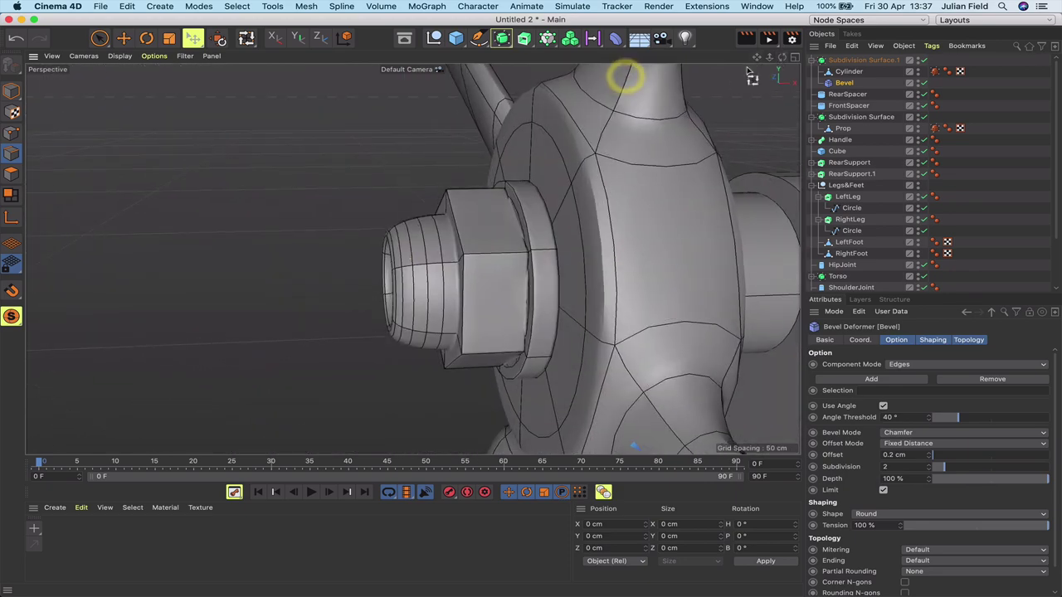
pyautogui.moveTo(757, 57); pyautogui.dragTo(655, 60, button='right')
pyautogui.scroll(-3, 412, 259)
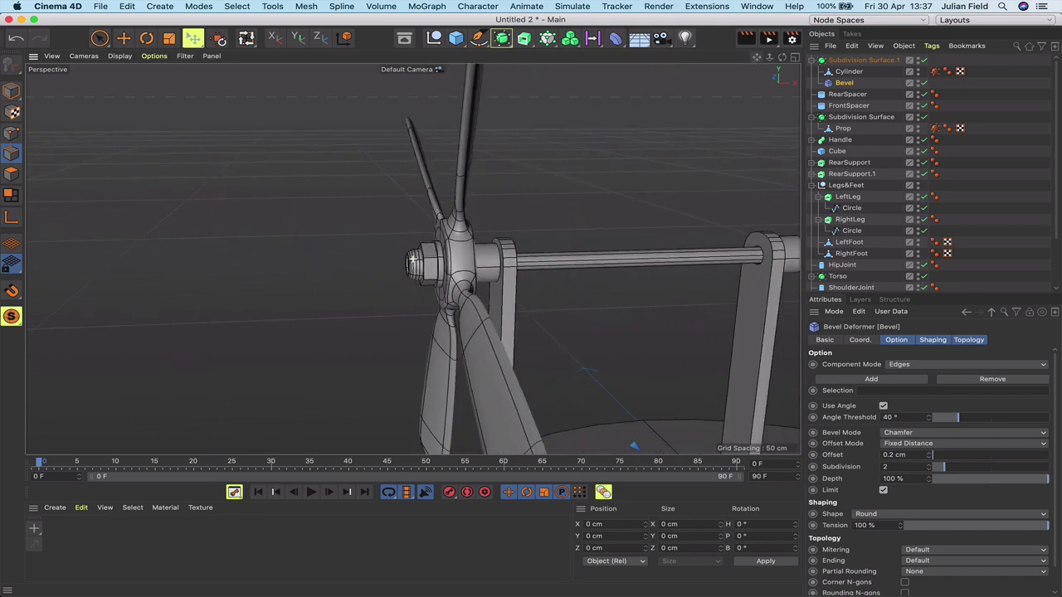
pyautogui.moveTo(783, 57); pyautogui.dragTo(861, 67)
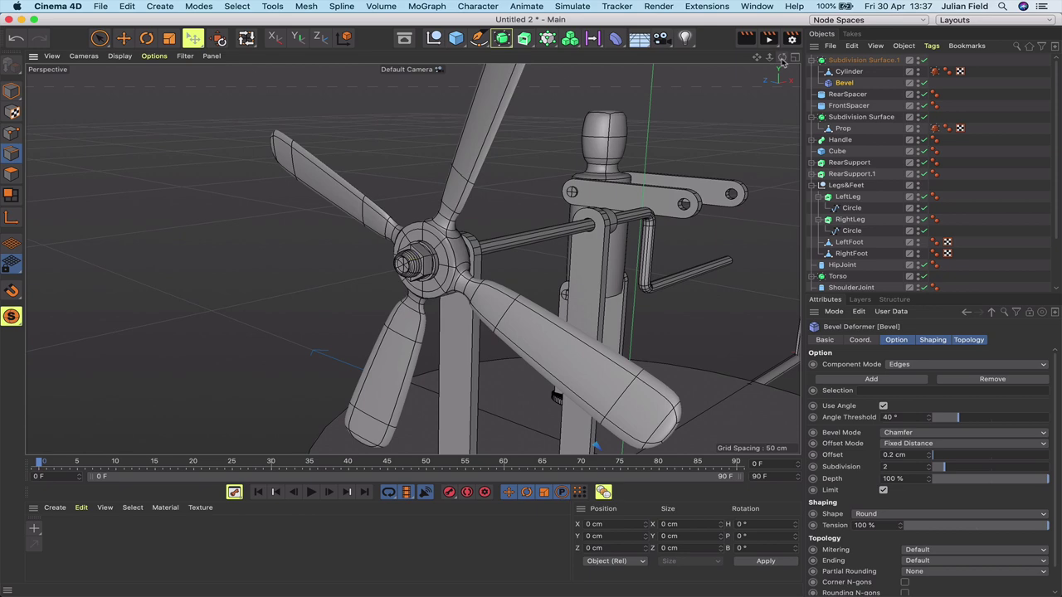
pyautogui.moveTo(757, 59); pyautogui.dragTo(673, 48)
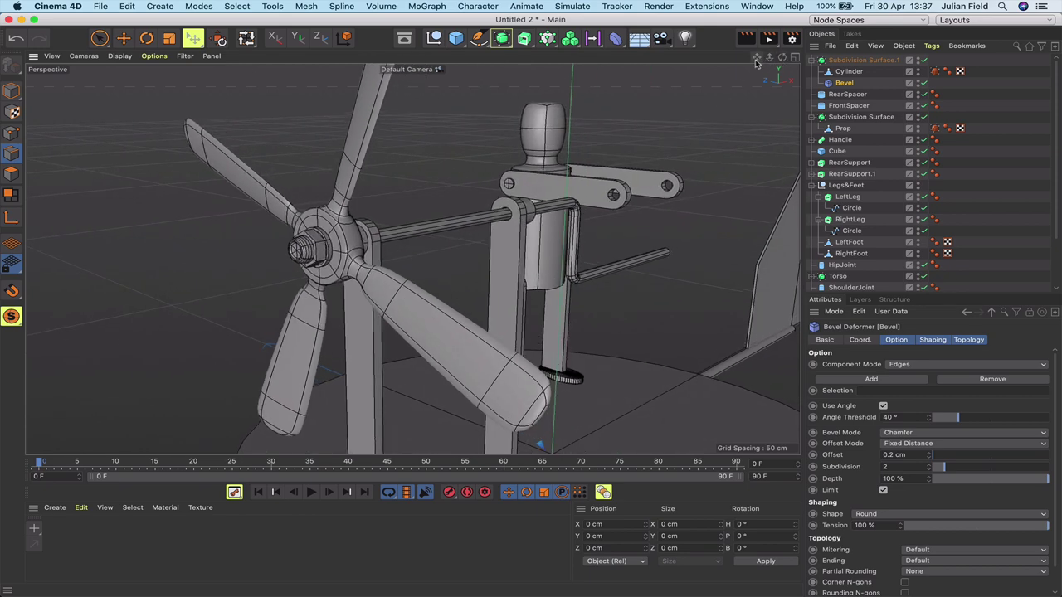
pyautogui.moveTo(770, 57); pyautogui.dragTo(671, 20)
pyautogui.scroll(-2, 757, 58)
pyautogui.keyDown('alt'); pyautogui.moveTo(413, 259); pyautogui.dragTo(413, 259, button='middle'); pyautogui.keyUp('alt')
pyautogui.keyDown('alt'); pyautogui.moveTo(413, 259); pyautogui.dragTo(413, 259); pyautogui.keyUp('alt')
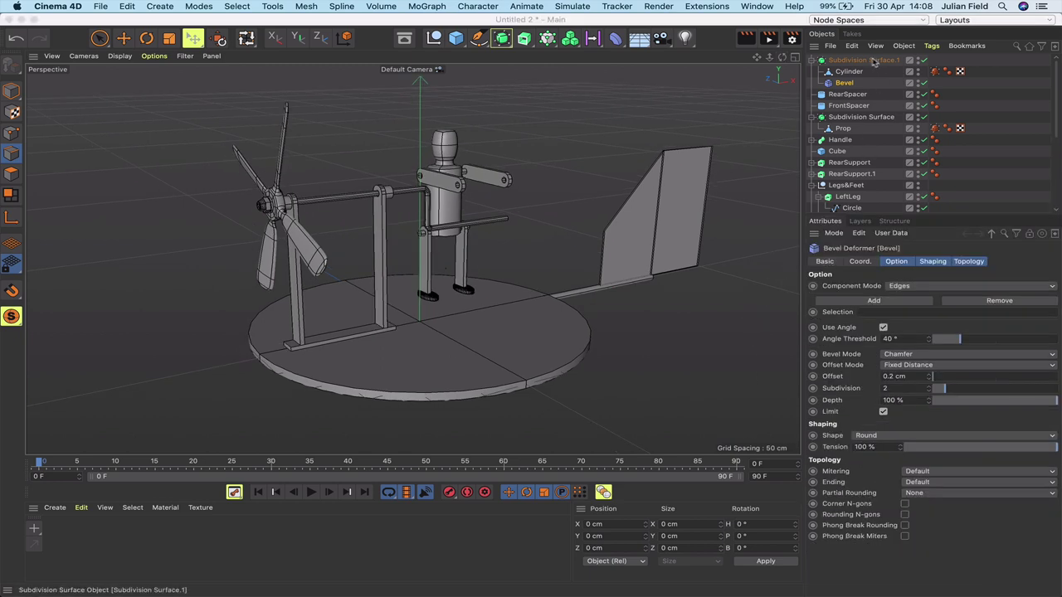
# Rename the nut's Subdivision Surface.1 object as Nut.
pyautogui.doubleClick(848, 62)
pyautogui.write('N')
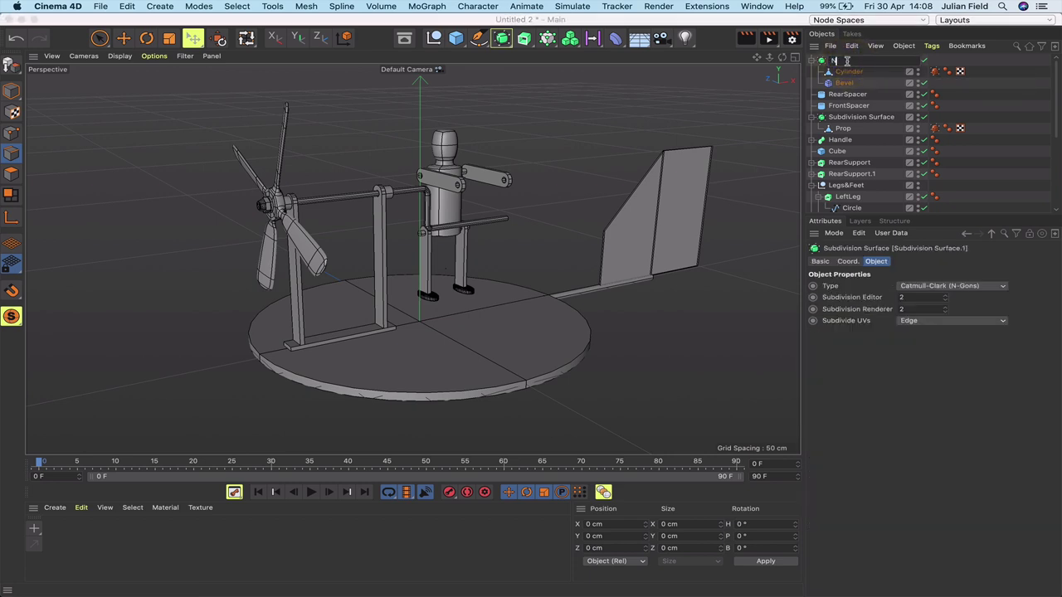
pyautogui.write('ut')
pyautogui.press('Return')
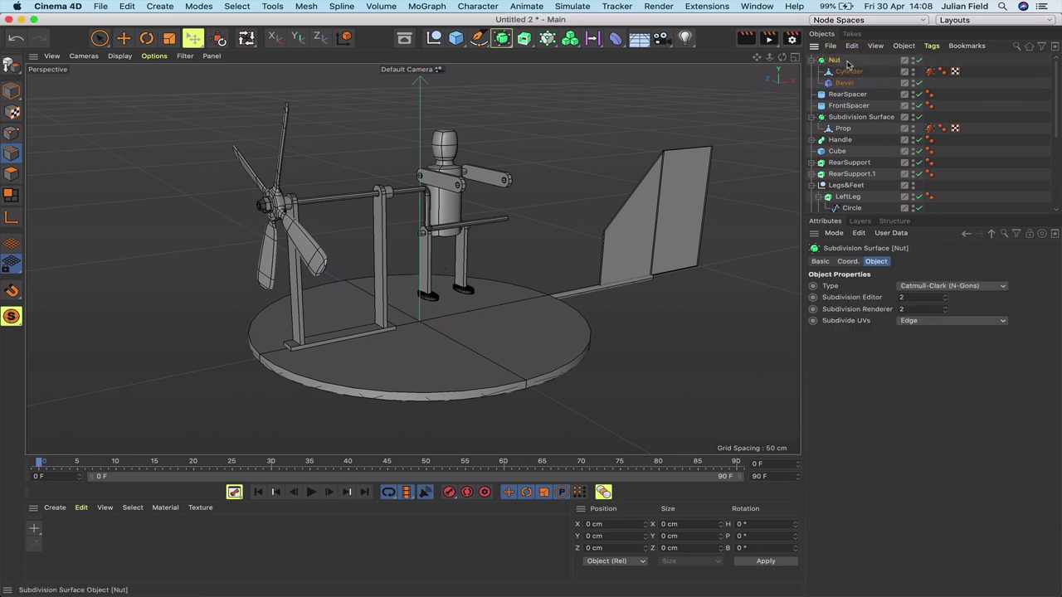
# Switch to Model mode and rename the flat Cube beneath the two shaft supports as BottomBracket.
pyautogui.click(838, 151)
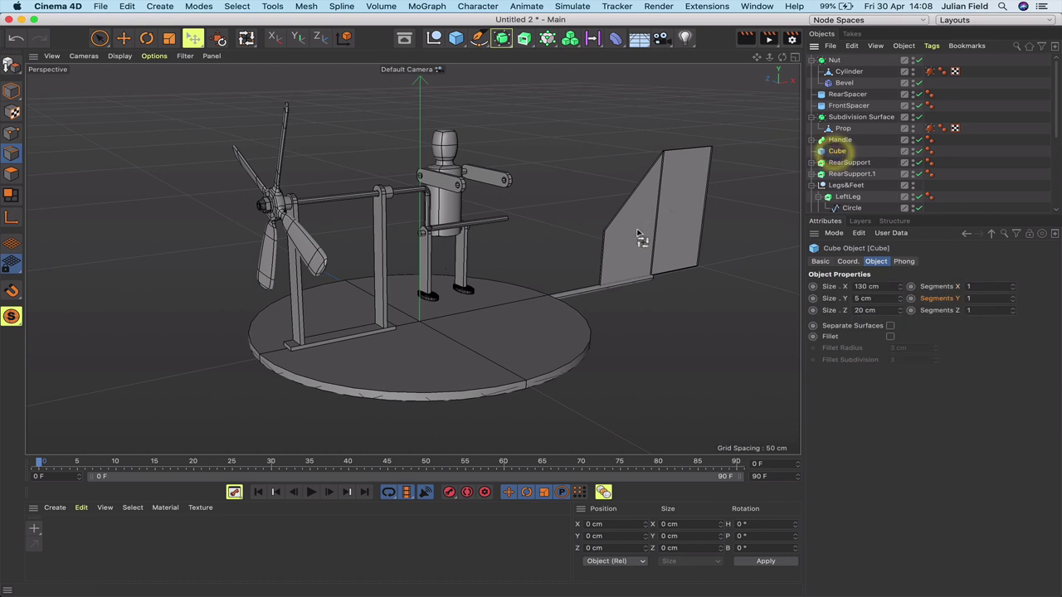
pyautogui.click(12, 93)
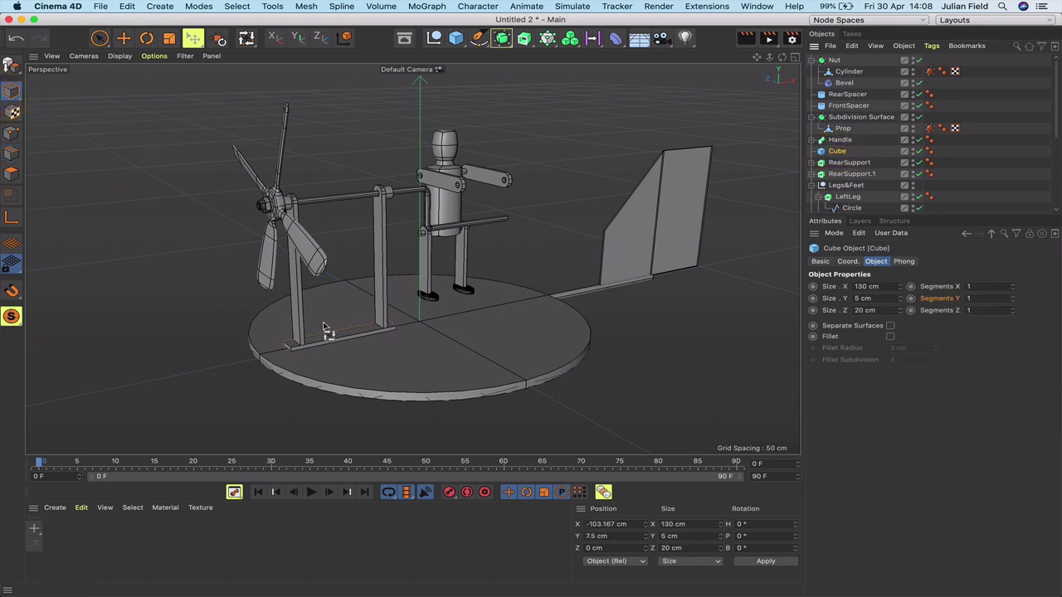
pyautogui.doubleClick(838, 151)
pyautogui.write('Bracket')
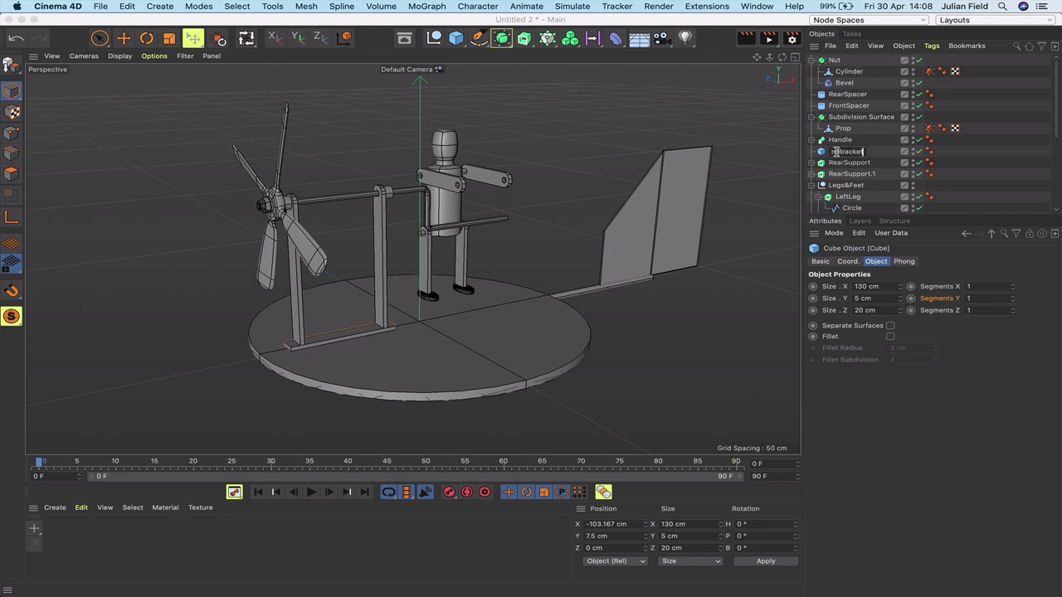
pyautogui.press('Return')
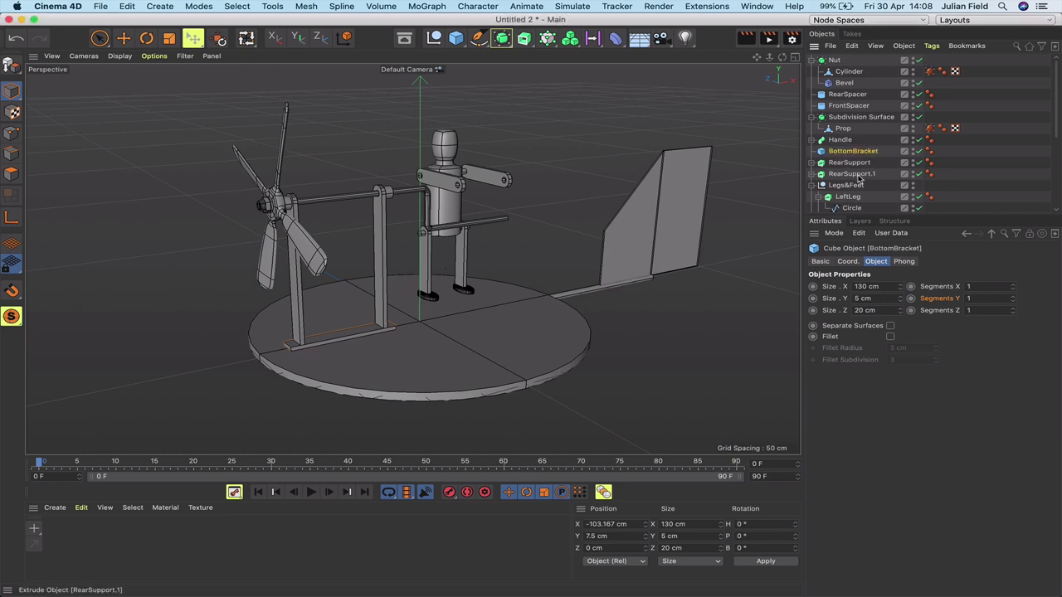
# Enlarge the Object Manager so that the whole object hierarchy fits without scrolling.
pyautogui.scroll(-5, 858, 162)
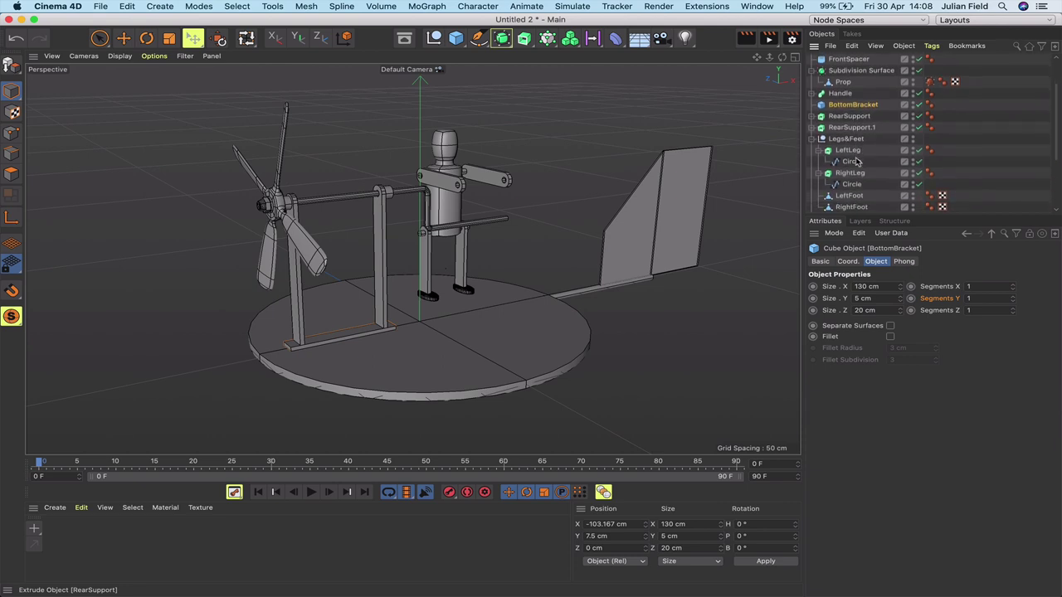
pyautogui.scroll(5, 857, 161)
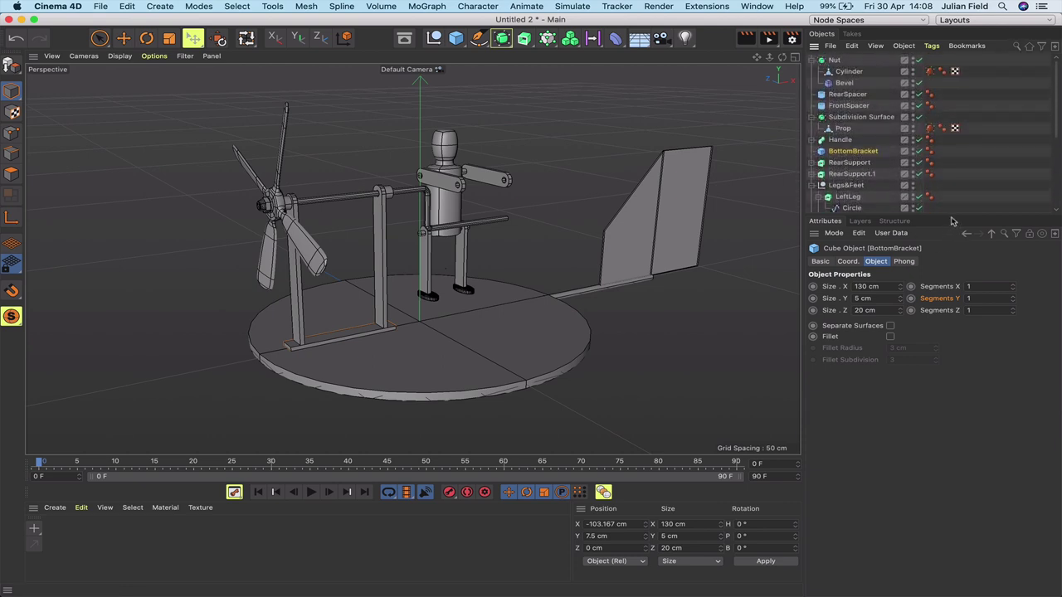
pyautogui.moveTo(950, 213); pyautogui.dragTo(937, 402)
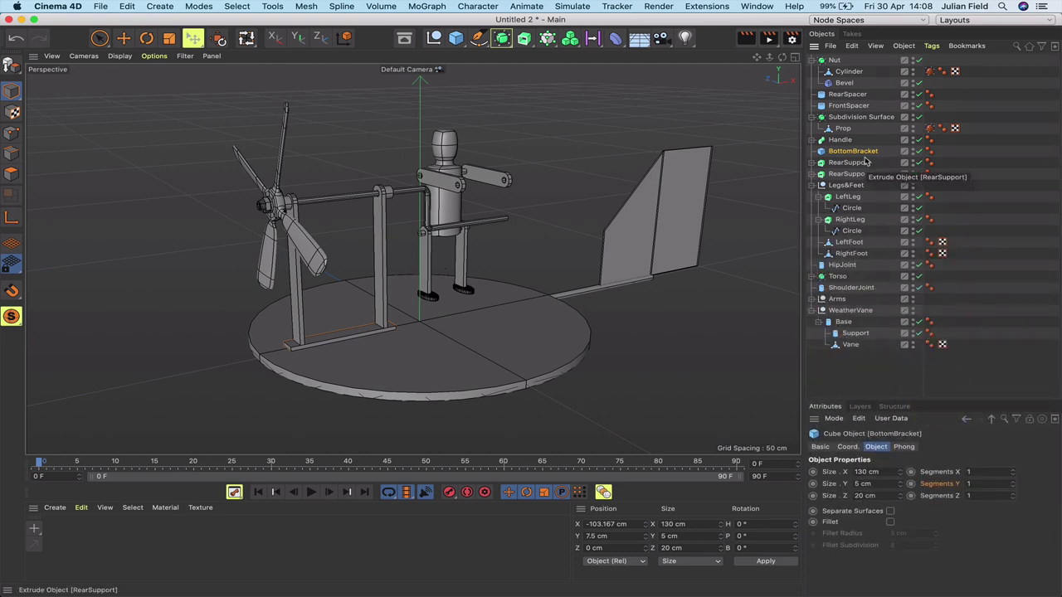
# Nest RearSpacer, FrontSpacer and the collapsed Nut under the Handle sweep, below its Spline.
pyautogui.click(813, 139)
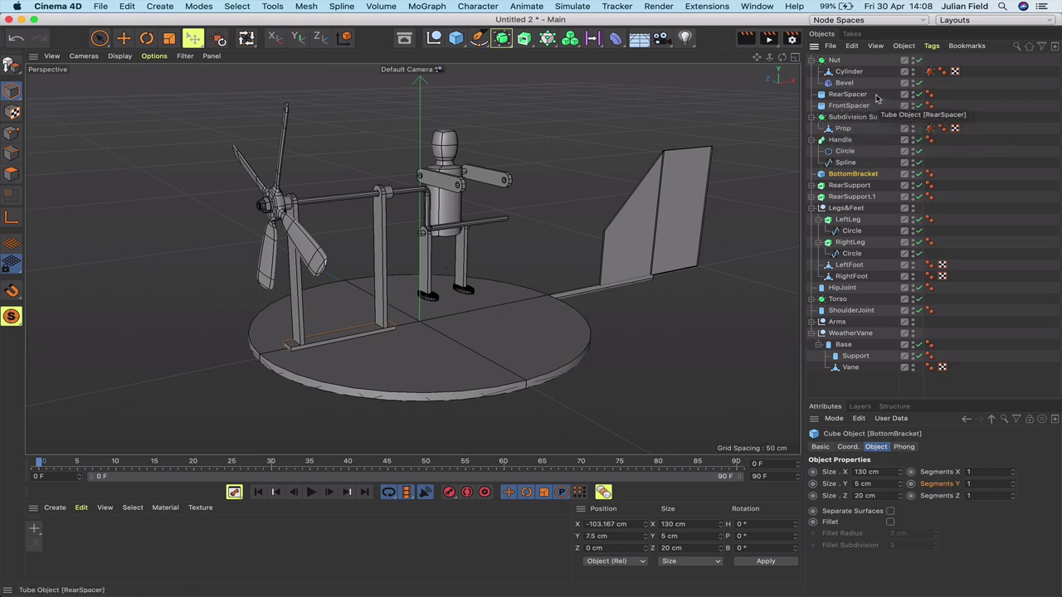
pyautogui.moveTo(875, 96); pyautogui.dragTo(851, 165)
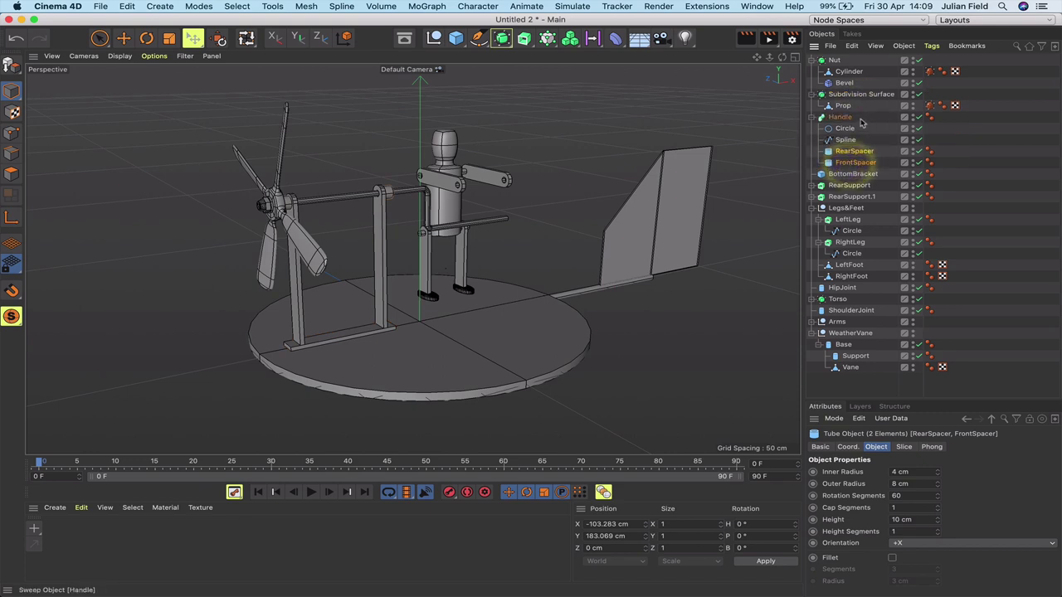
pyautogui.click(813, 60)
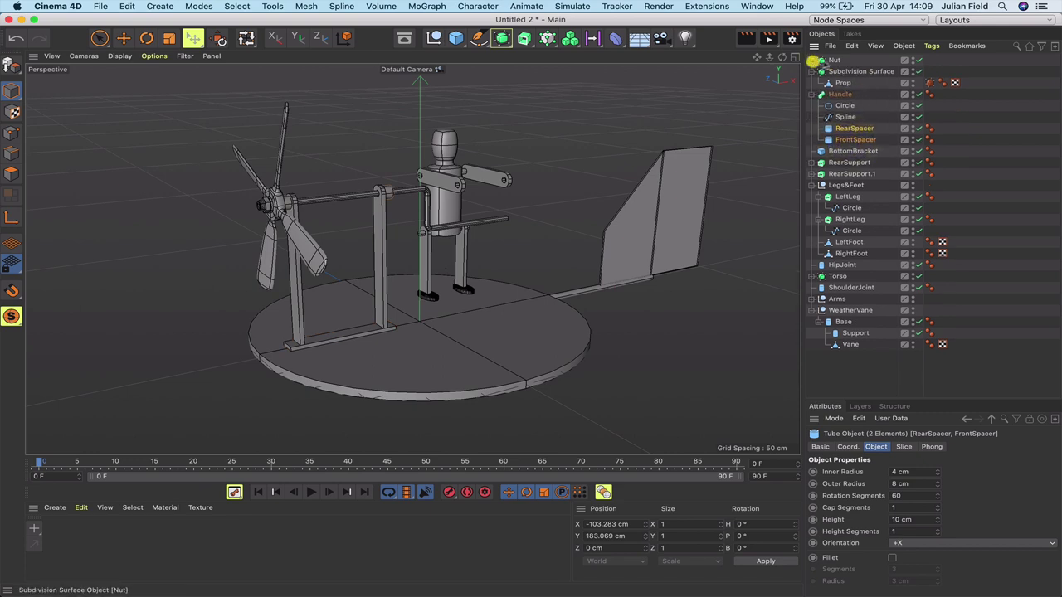
pyautogui.moveTo(848, 128); pyautogui.dragTo(850, 125)
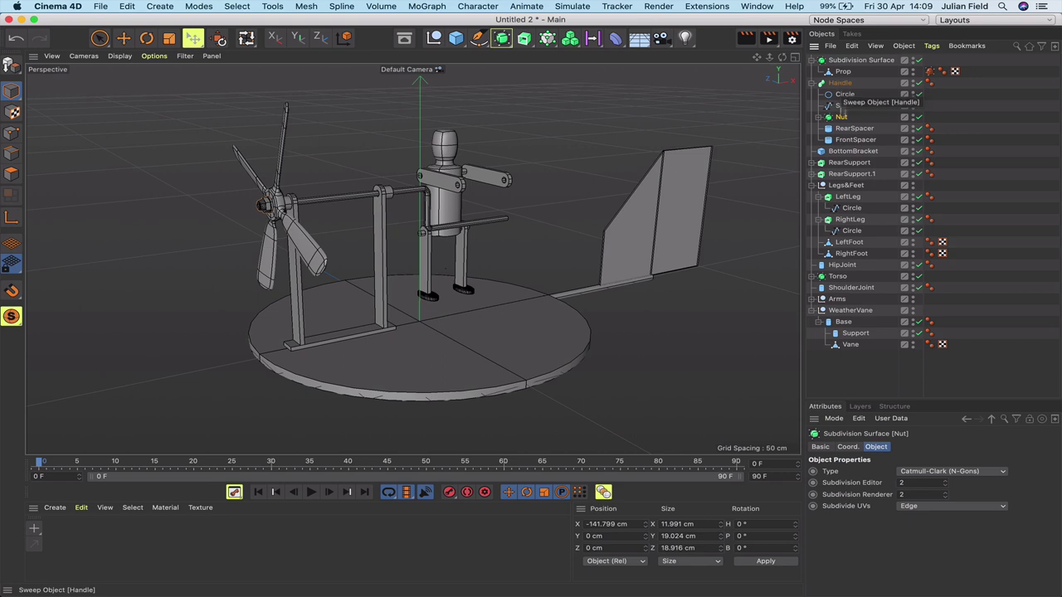
# Move the WeatherVane null with its children to the start of the object hierarchy.
pyautogui.click(846, 312)
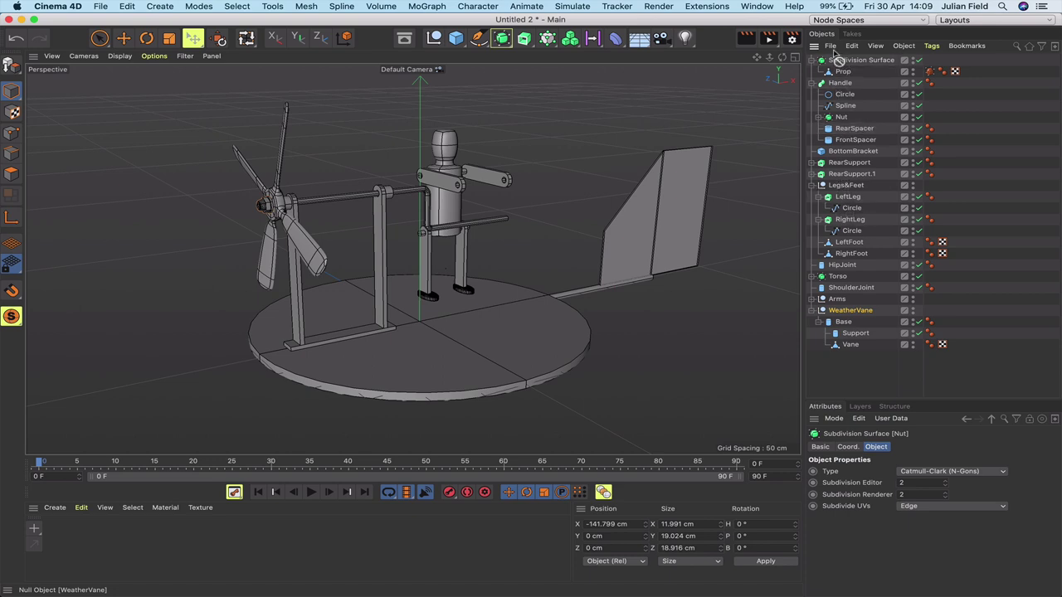
pyautogui.moveTo(842, 64); pyautogui.dragTo(845, 57)
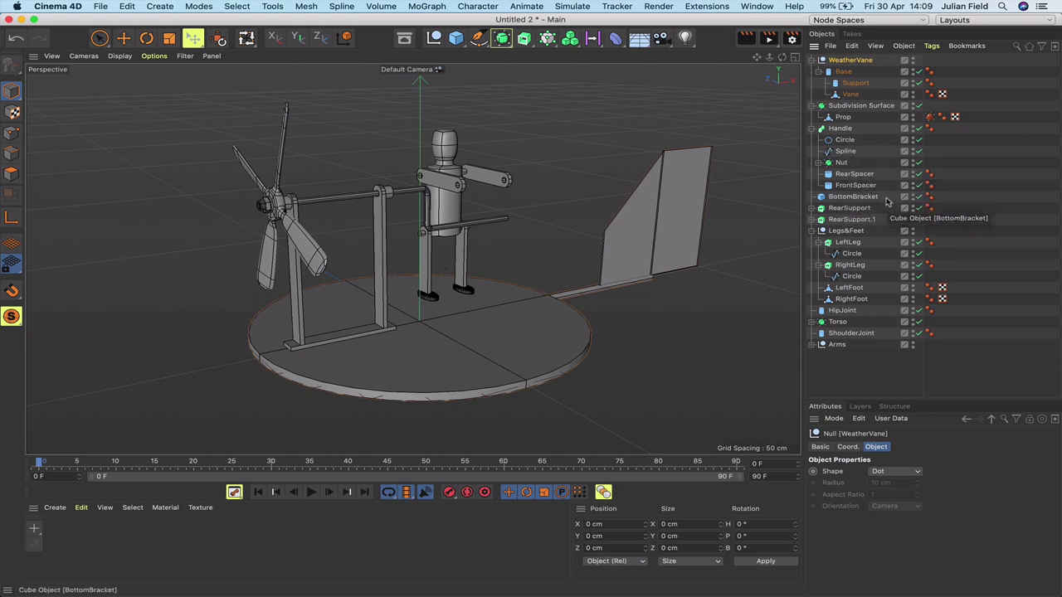
# Group BottomBracket, RearSupport and RearSupport.1 under a new null named PropSupportAssembly.
pyautogui.moveTo(877, 201); pyautogui.dragTo(859, 221)
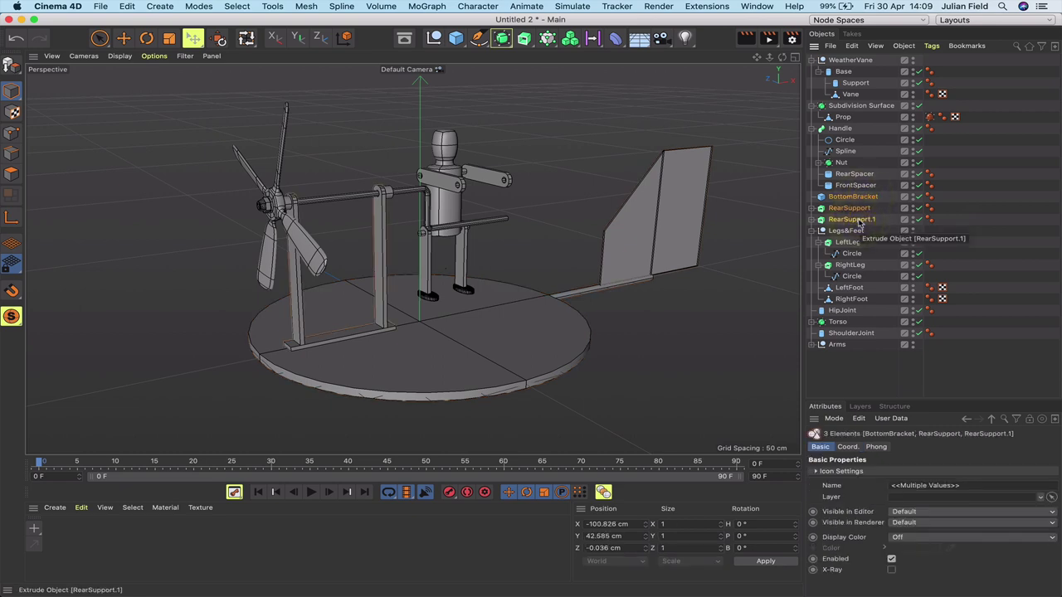
pyautogui.hotkey('alt', 'g')
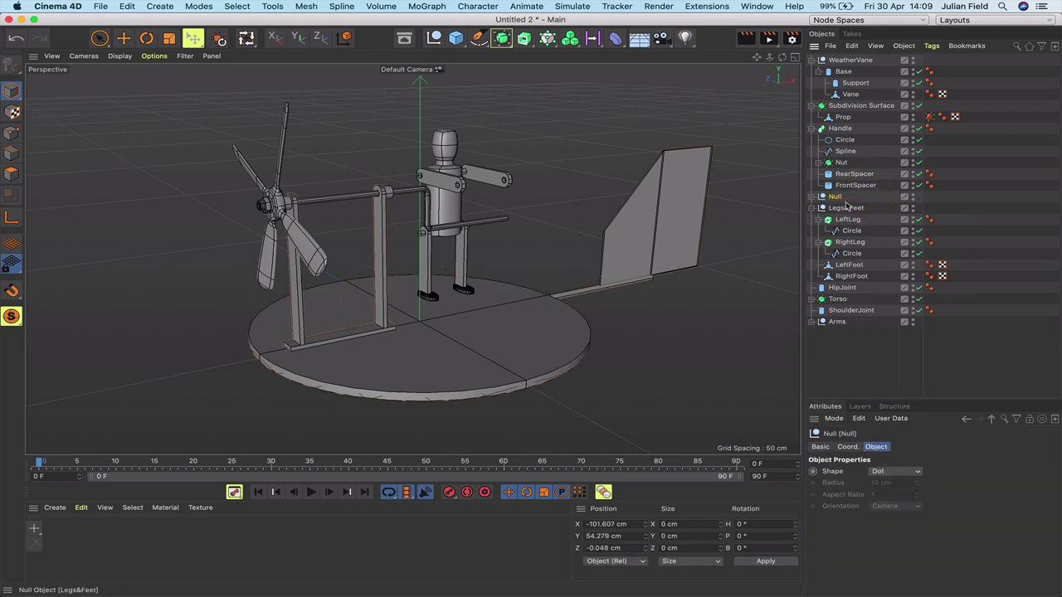
pyautogui.doubleClick(835, 198)
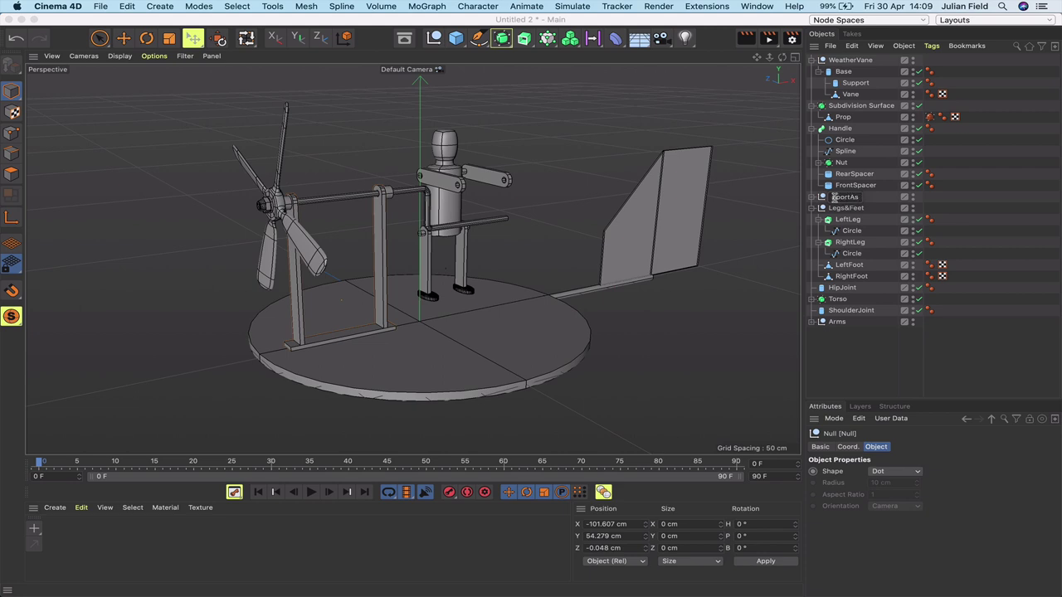
pyautogui.write('PropSupportAssembly')
pyautogui.press('Return')
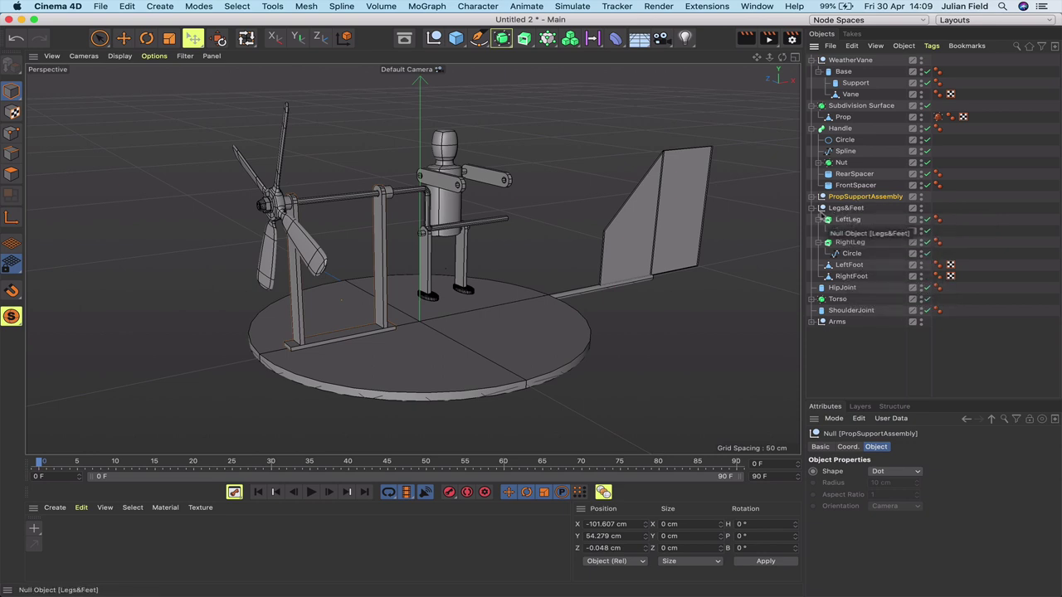
# Place the collapsed Legs&Feet below Arms, then group it with HipJoint, Torso, ShoulderJoint and Arms under a new null named Man.
pyautogui.click(813, 209)
pyautogui.moveTo(812, 209)
pyautogui.mouseDown()
pyautogui.moveTo(841, 256)
pyautogui.moveTo(860, 253)
pyautogui.moveTo(816, 203)
pyautogui.mouseUp()
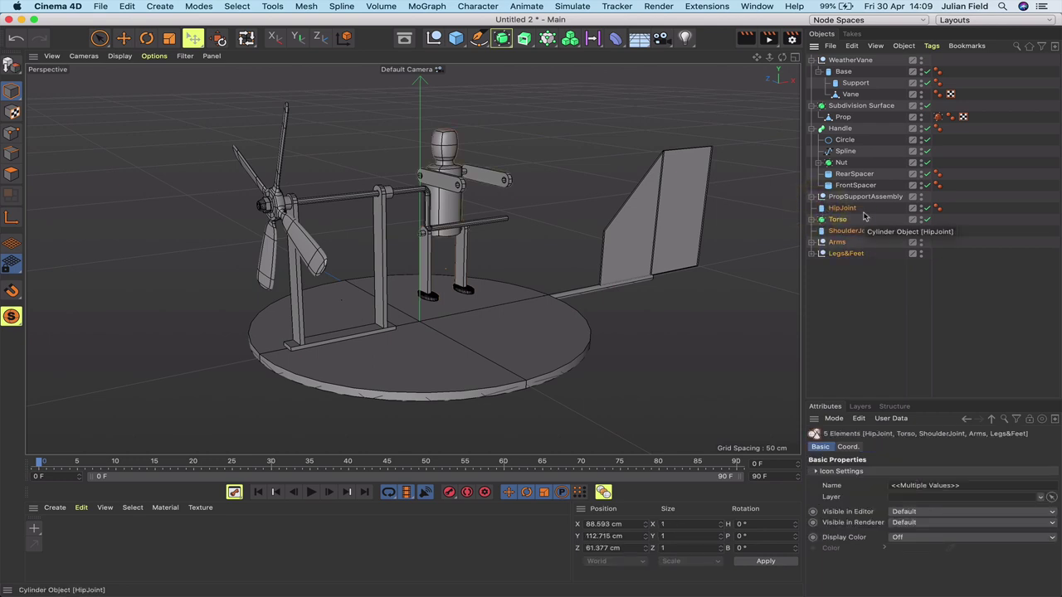
pyautogui.hotkey('alt', 'g')
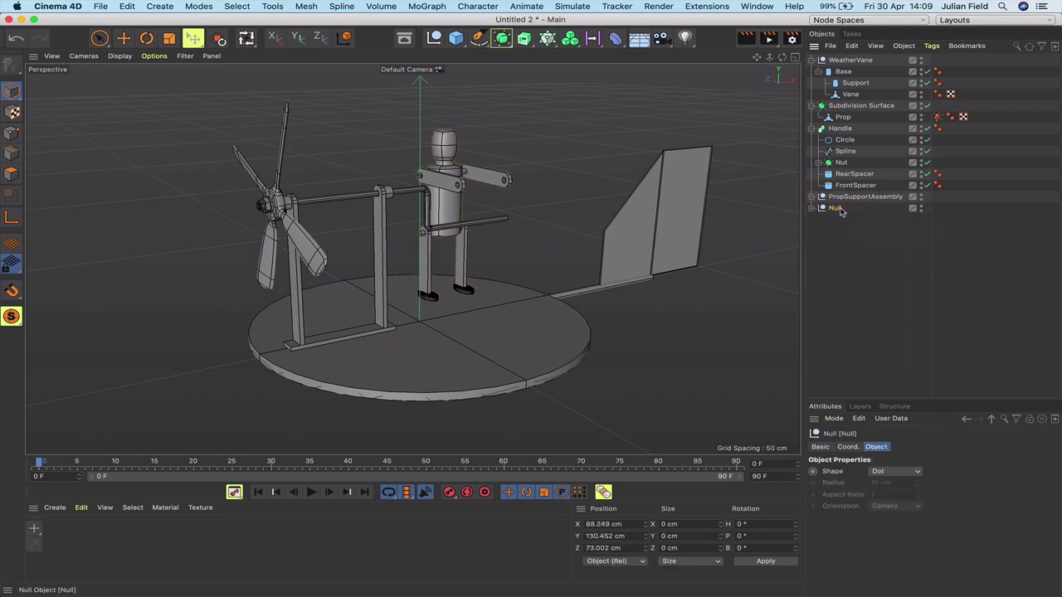
pyautogui.doubleClick(835, 208)
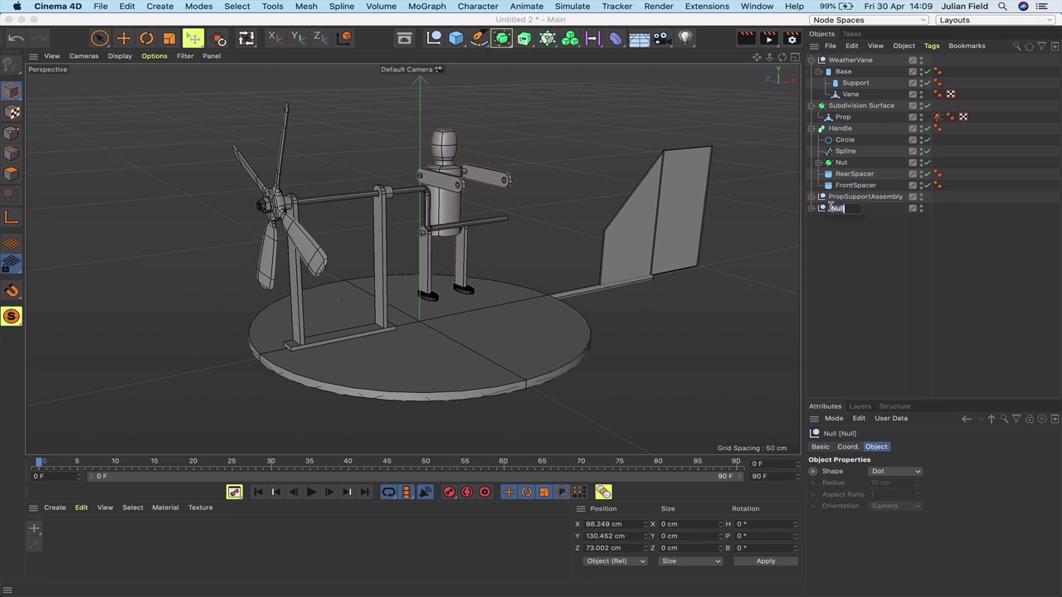
pyautogui.write('Man')
pyautogui.press('Return')
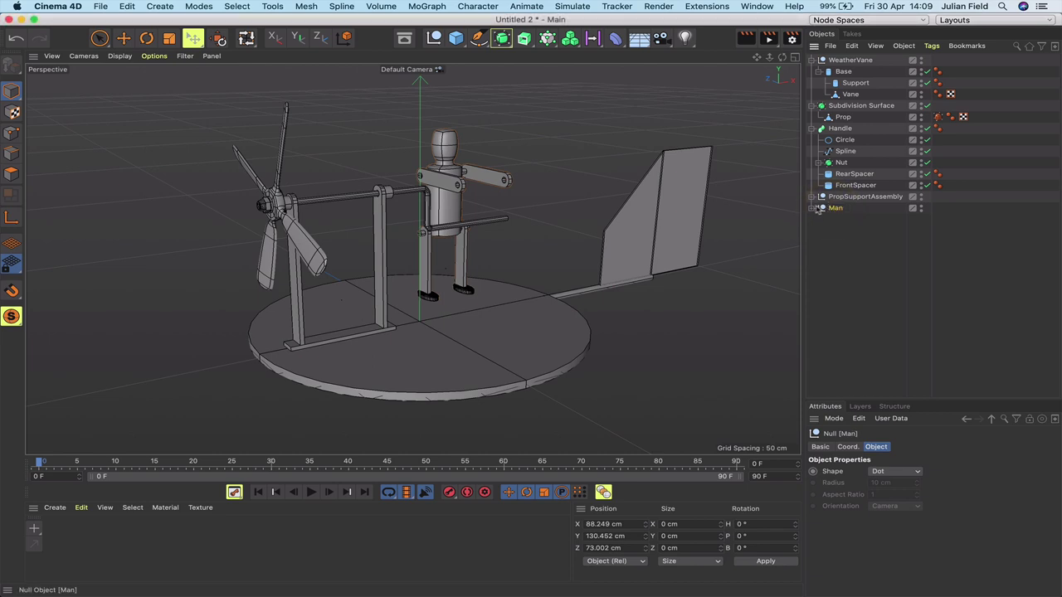
pyautogui.click(813, 208)
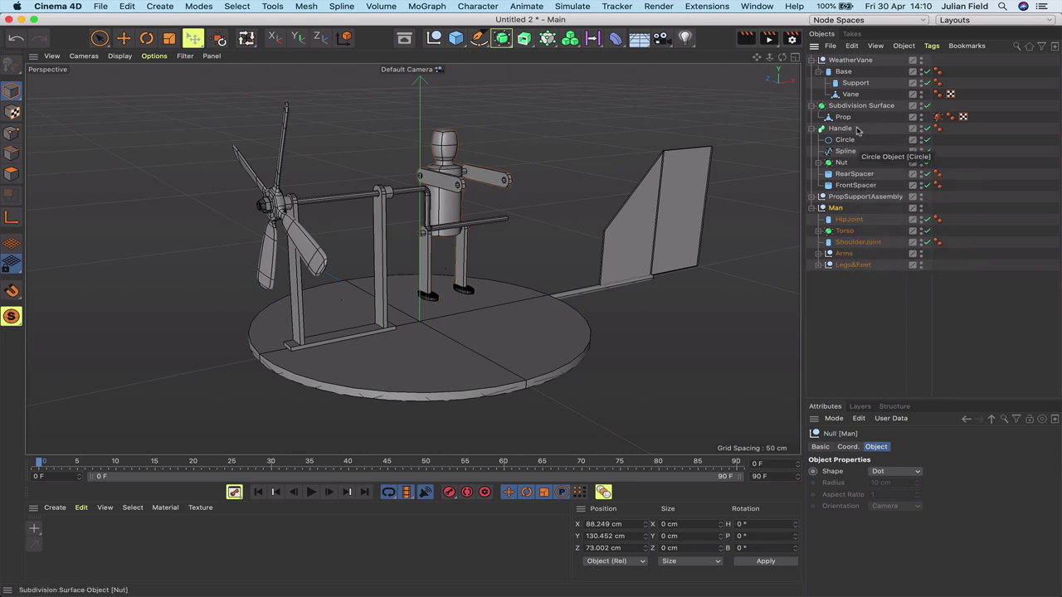
# Rename the propeller's Subdivision Surface as Prop and its child mesh as Polygon.
pyautogui.click(848, 61)
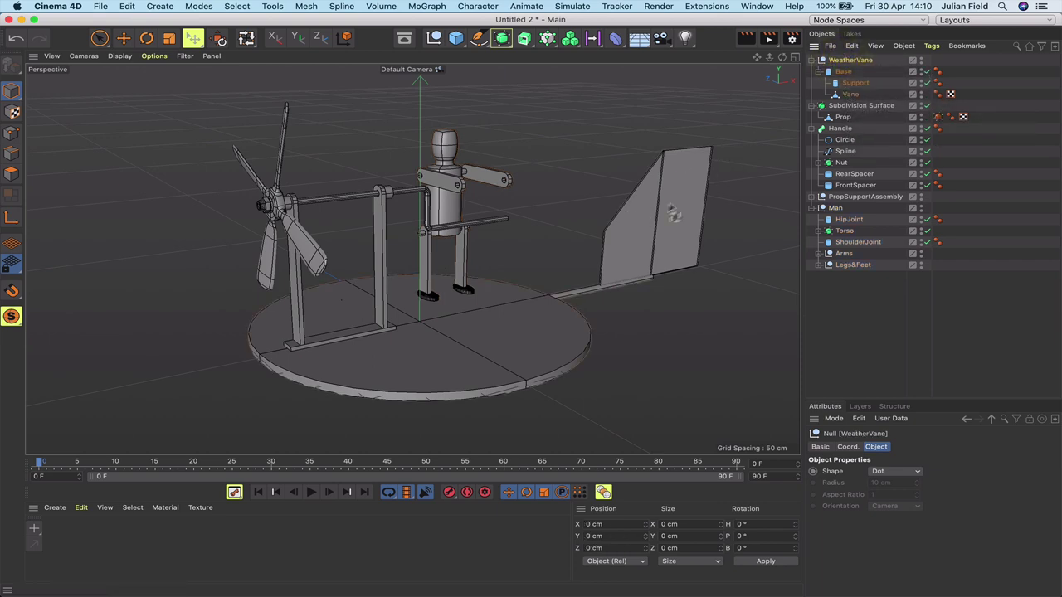
pyautogui.click(853, 107)
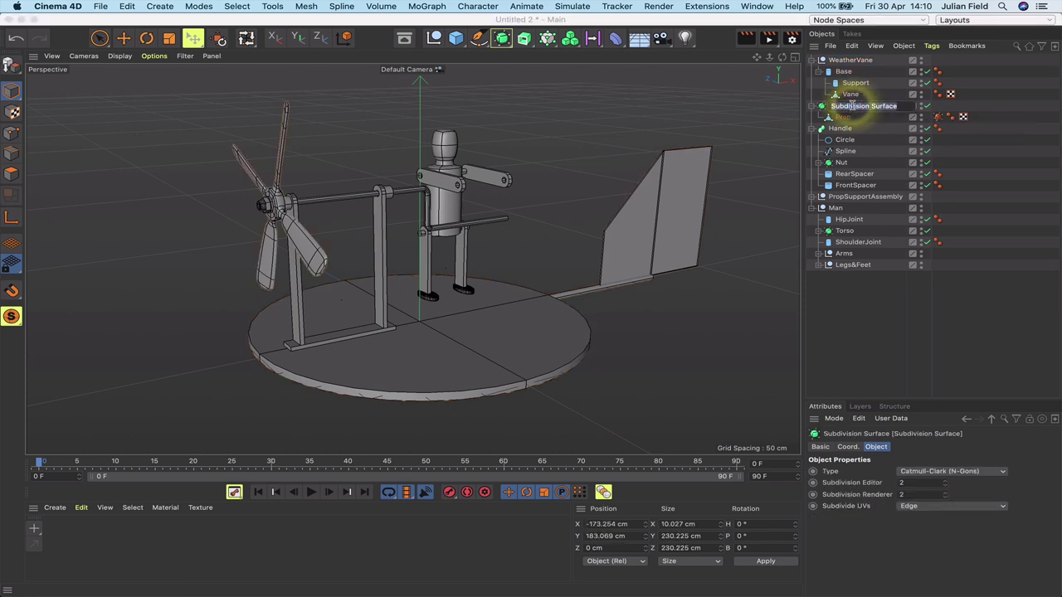
pyautogui.write('Prop')
pyautogui.press('Return')
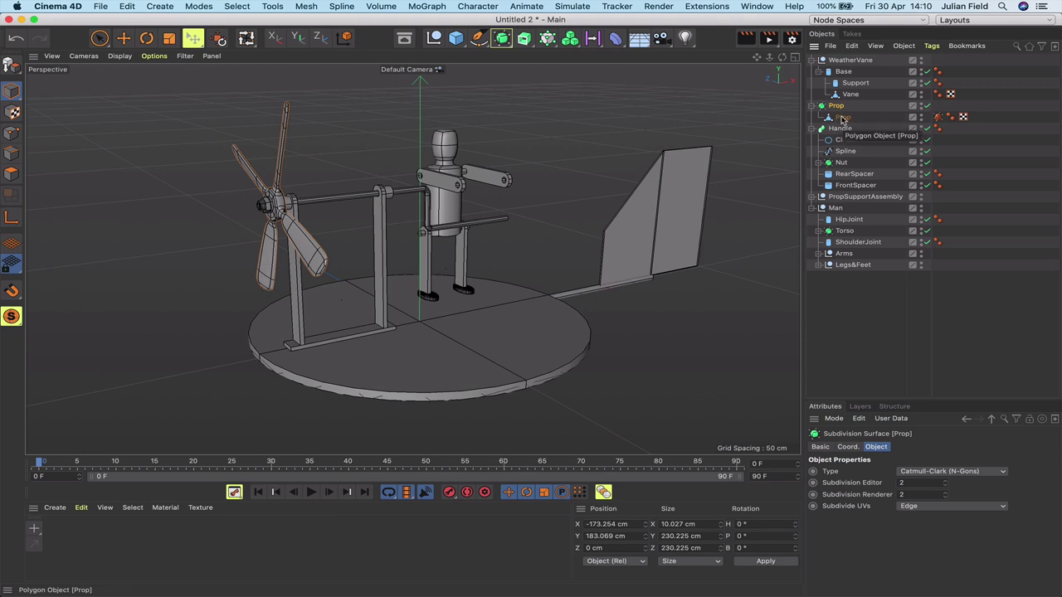
pyautogui.doubleClick(842, 117)
pyautogui.write('Polygon')
pyautogui.press('Return')
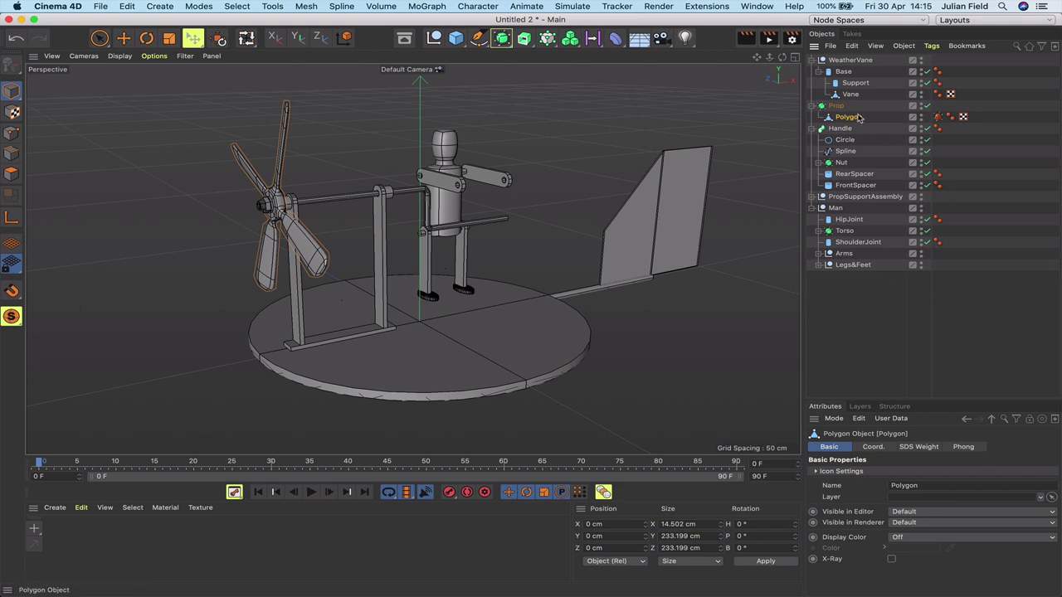
# Group Prop, Handle, PropSupportAssembly and Man under a null named P&MAssembley and nest it under WeatherVane.
pyautogui.moveTo(860, 106); pyautogui.dragTo(819, 271)
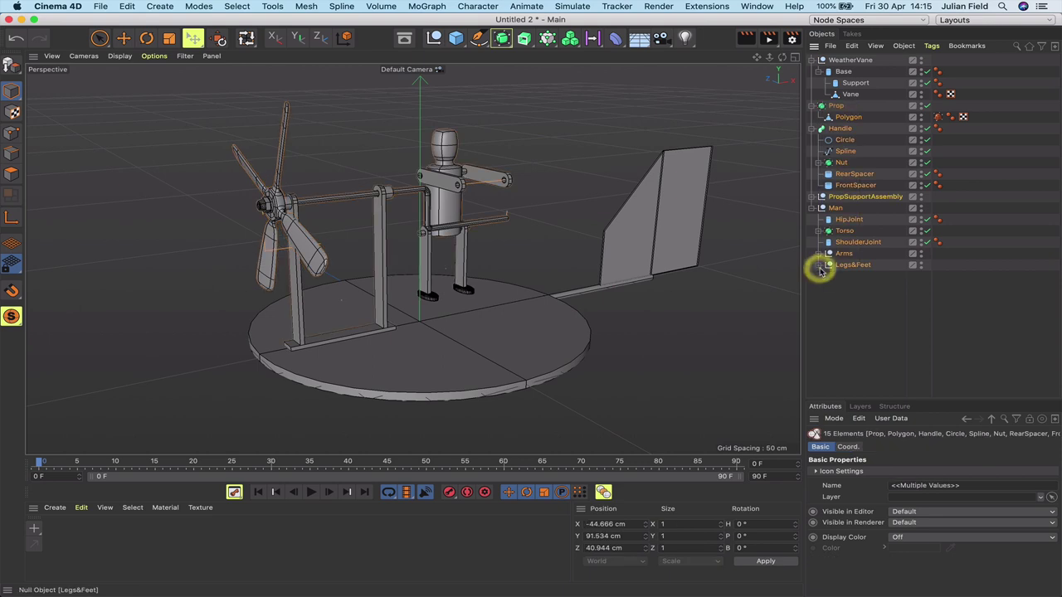
pyautogui.hotkey('alt', 'g')
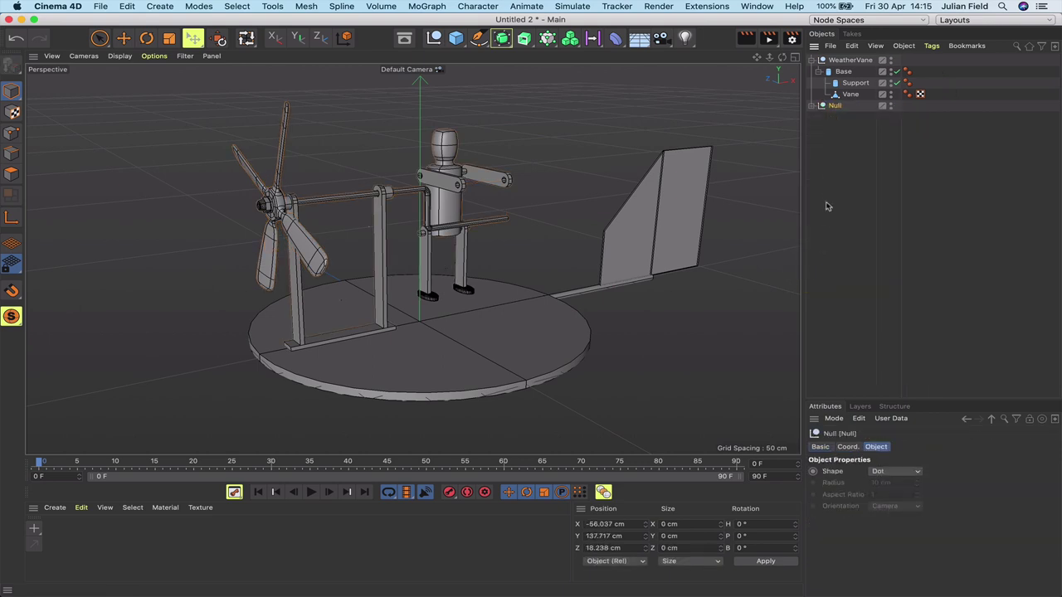
pyautogui.doubleClick(837, 107)
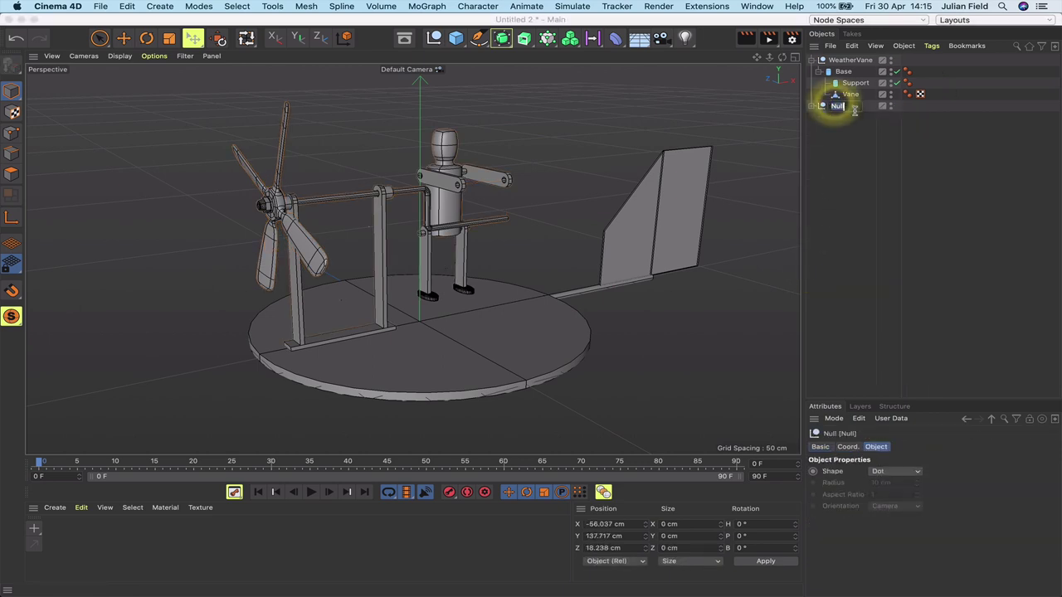
pyautogui.write('F')
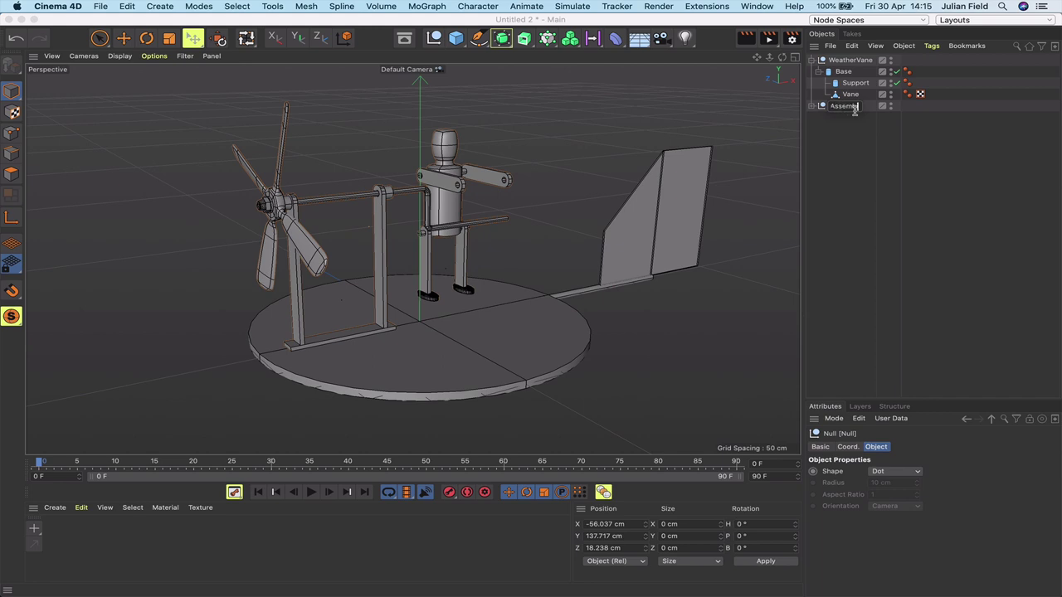
pyautogui.press('Return')
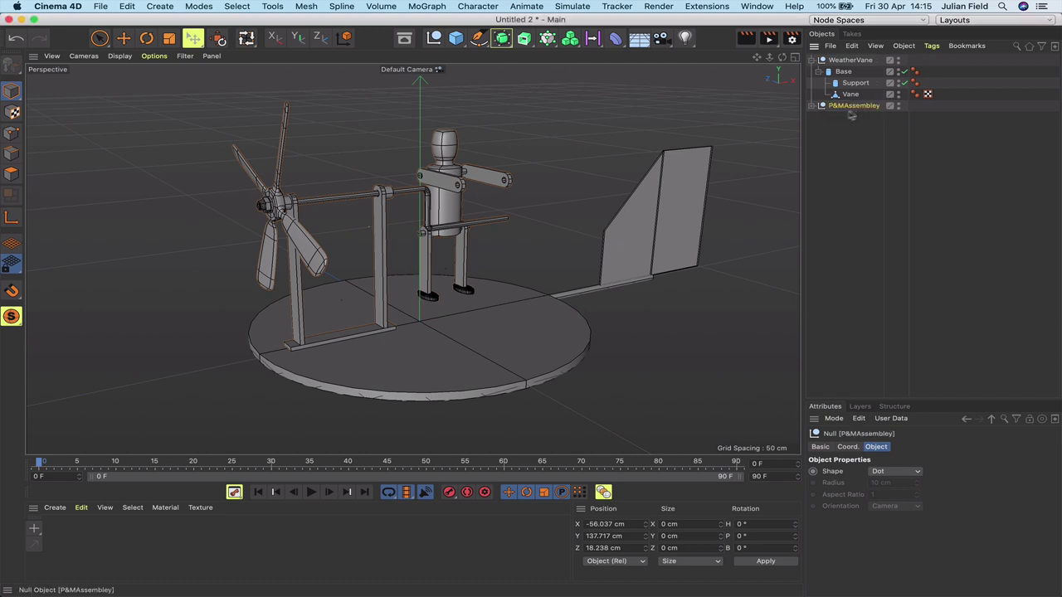
pyautogui.click(813, 106)
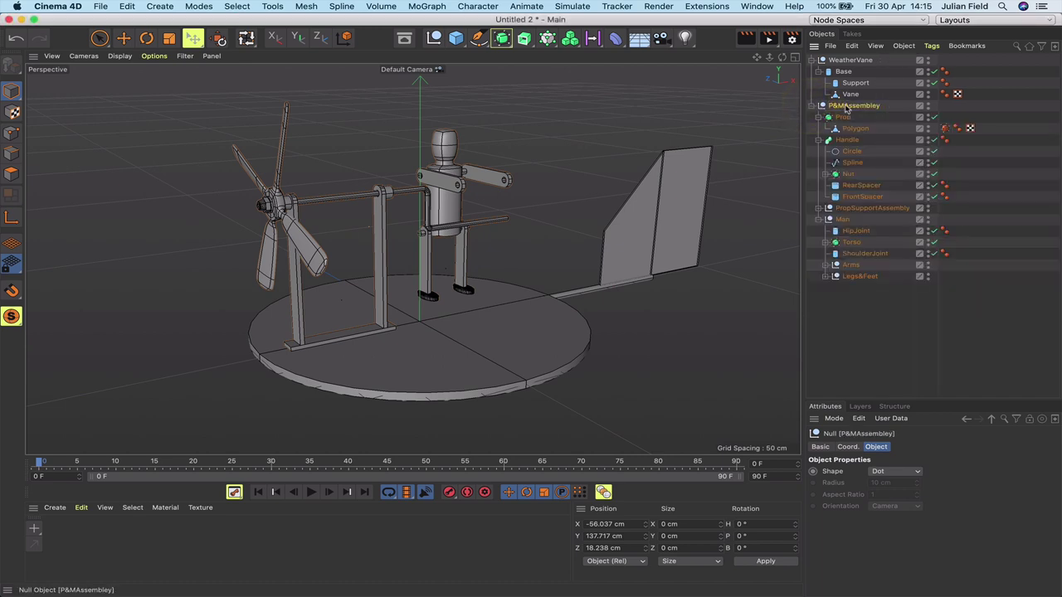
pyautogui.moveTo(844, 108); pyautogui.dragTo(839, 64)
pyautogui.moveTo(845, 253); pyautogui.dragTo(841, 70)
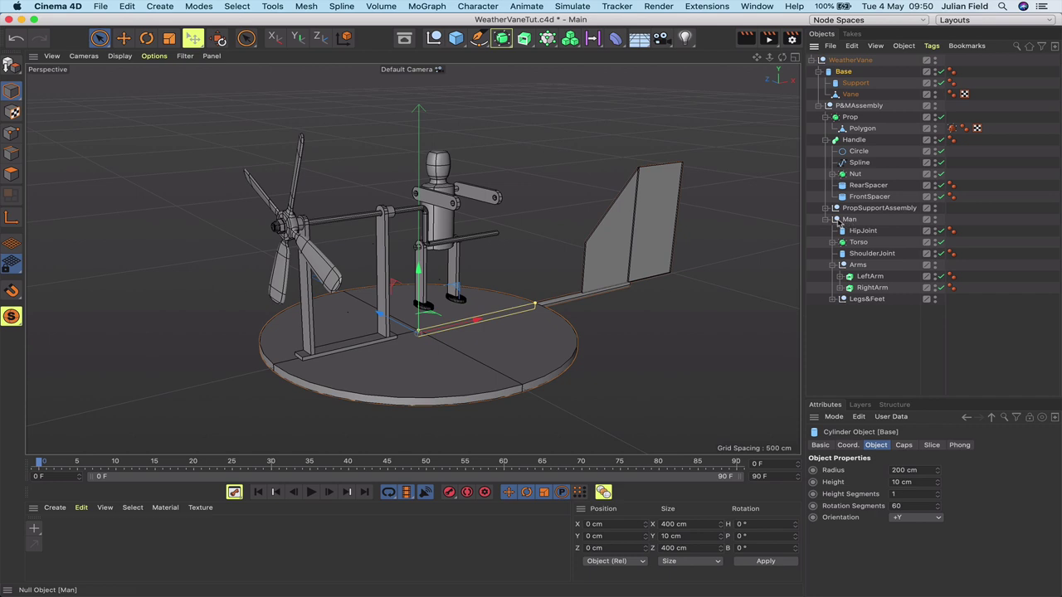
# In the Top view, enable axis editing and move only the Arms null's axis onto the handle shaft, at Z about -72.2 cm.
pyautogui.click(858, 266)
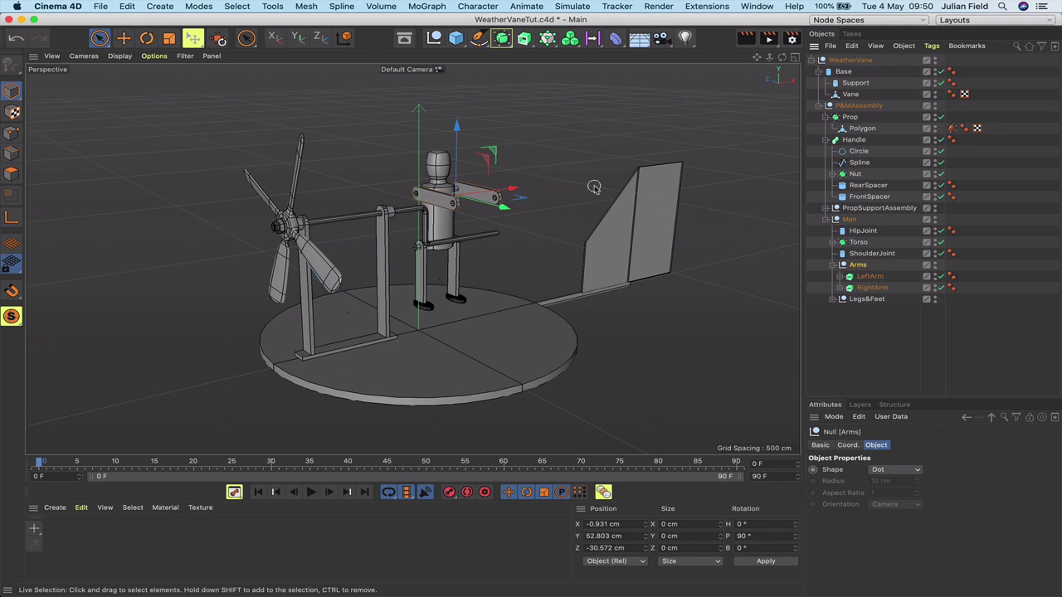
pyautogui.press('F2')
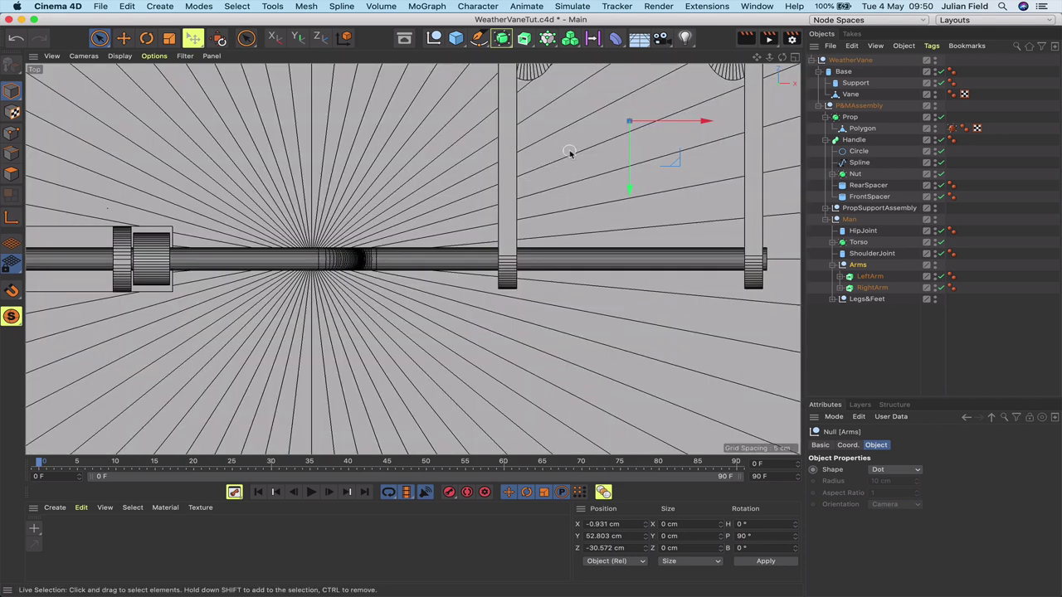
pyautogui.press('h')
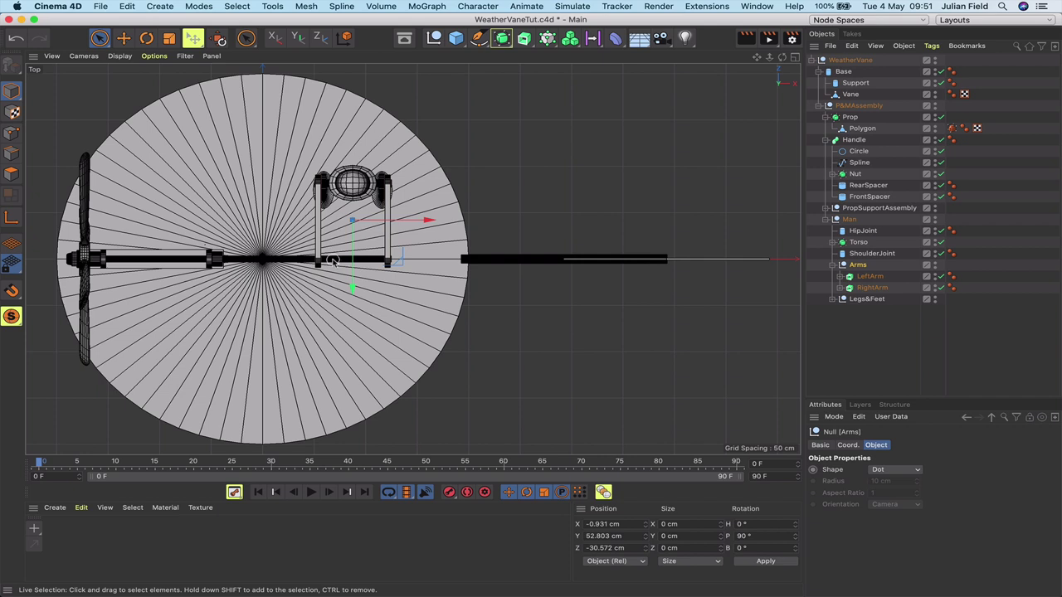
pyautogui.moveTo(357, 283); pyautogui.dragTo(353, 295)
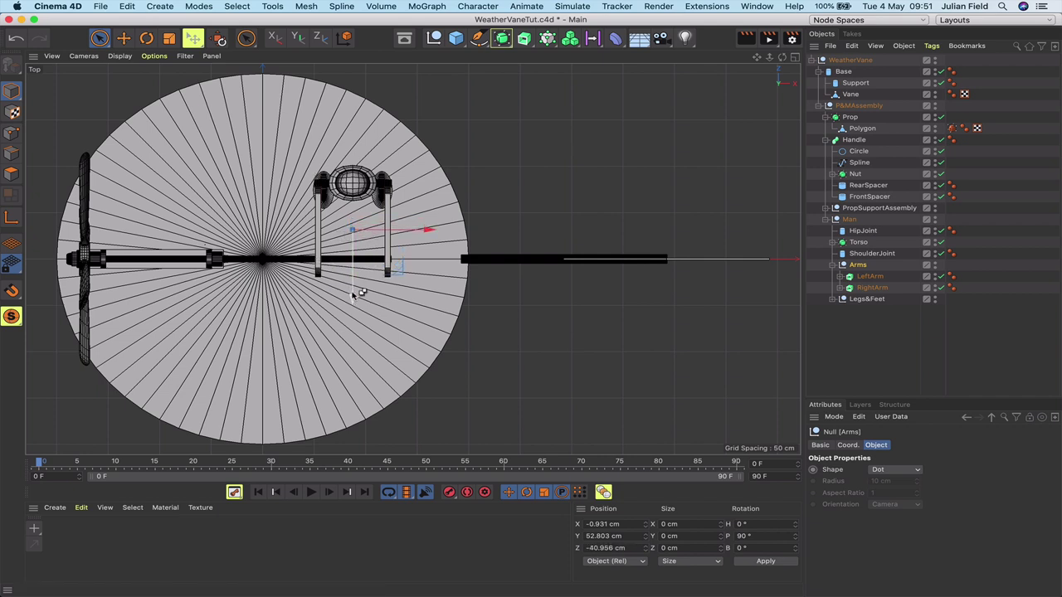
pyautogui.press('super+z')
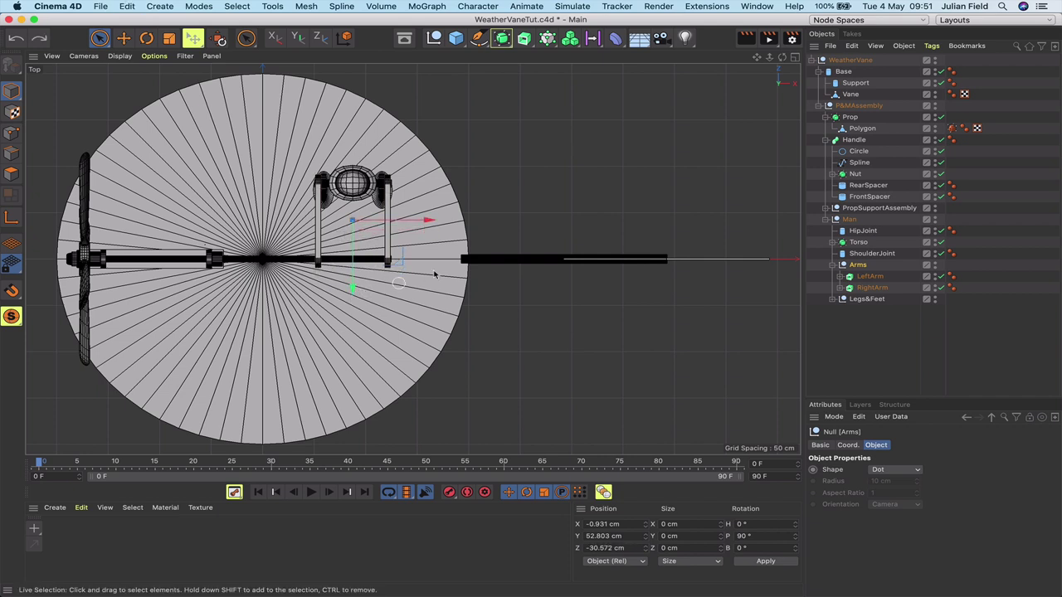
pyautogui.click(15, 223)
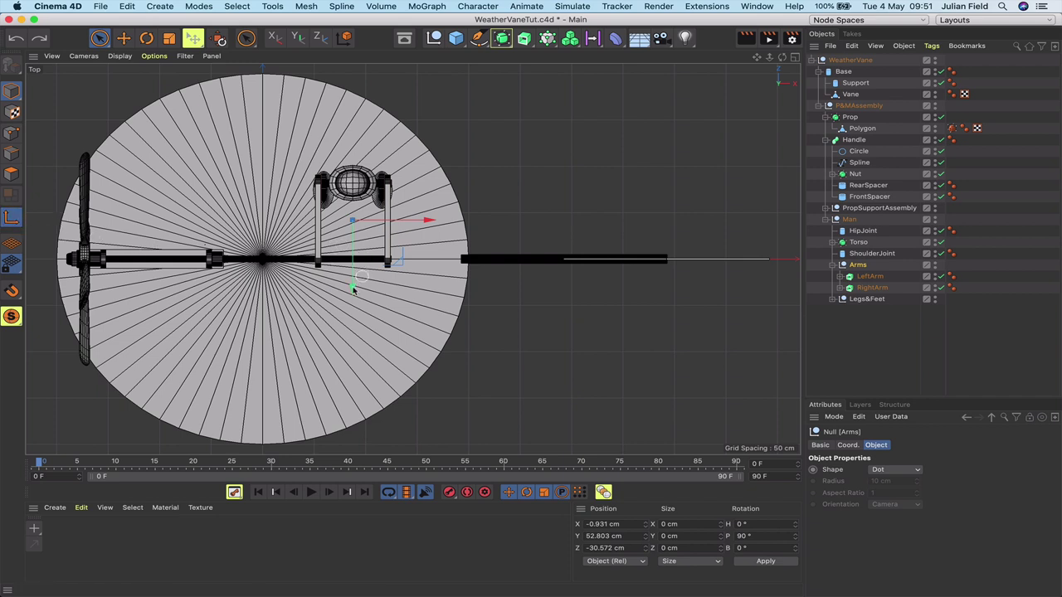
pyautogui.moveTo(353, 289); pyautogui.dragTo(351, 322)
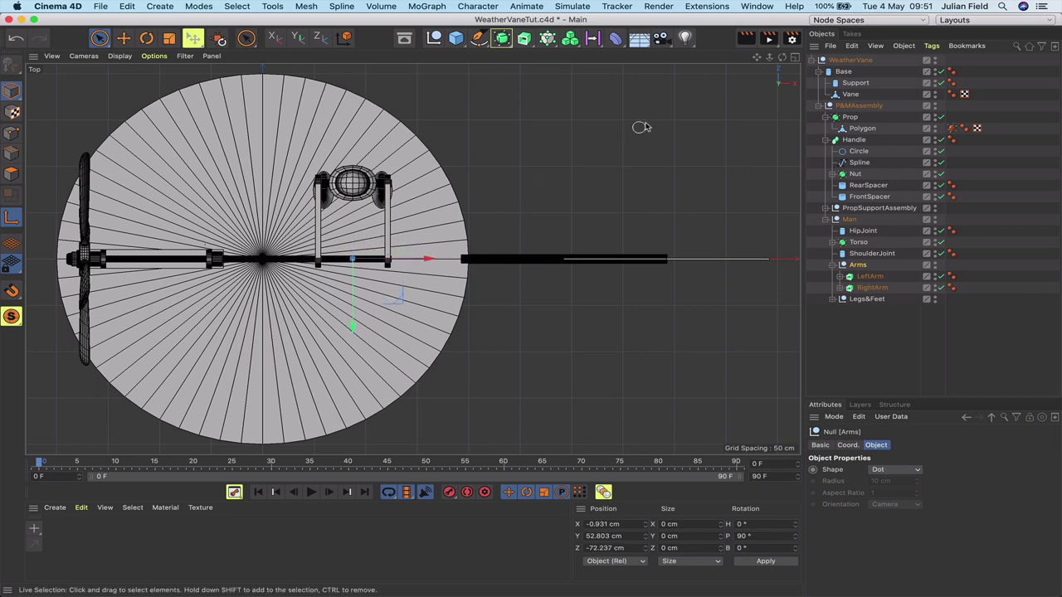
# Fine-tune the Arms axis onto the handle shaft's centreline at Z about -72.7 cm, and return to the Perspective view.
pyautogui.moveTo(758, 58); pyautogui.dragTo(830, 58, button='right')
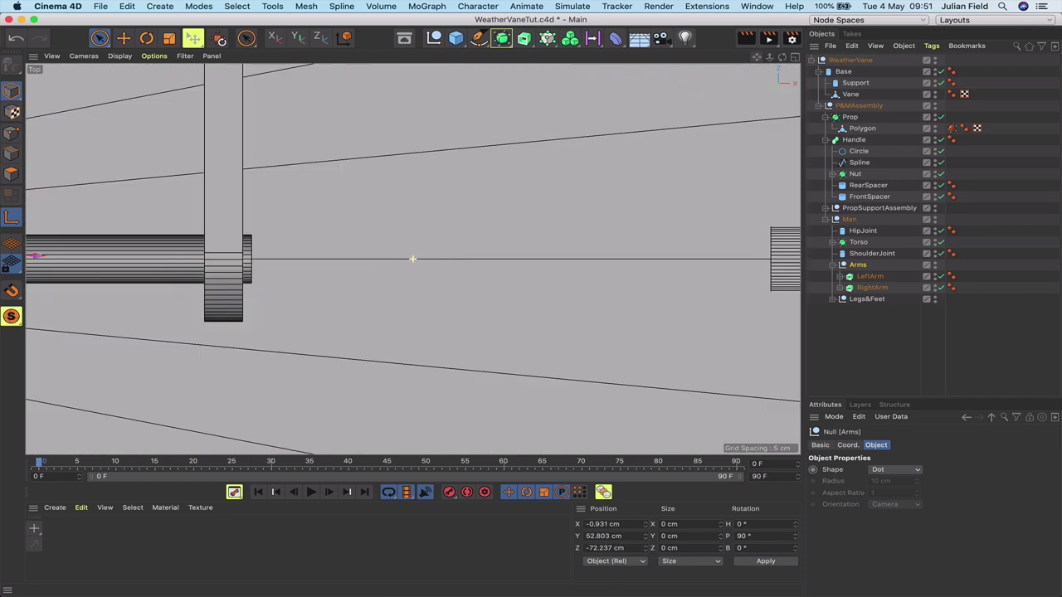
pyautogui.scroll(-3, 413, 259)
pyautogui.moveTo(757, 59); pyautogui.dragTo(995, 48)
pyautogui.moveTo(770, 58); pyautogui.dragTo(850, 58)
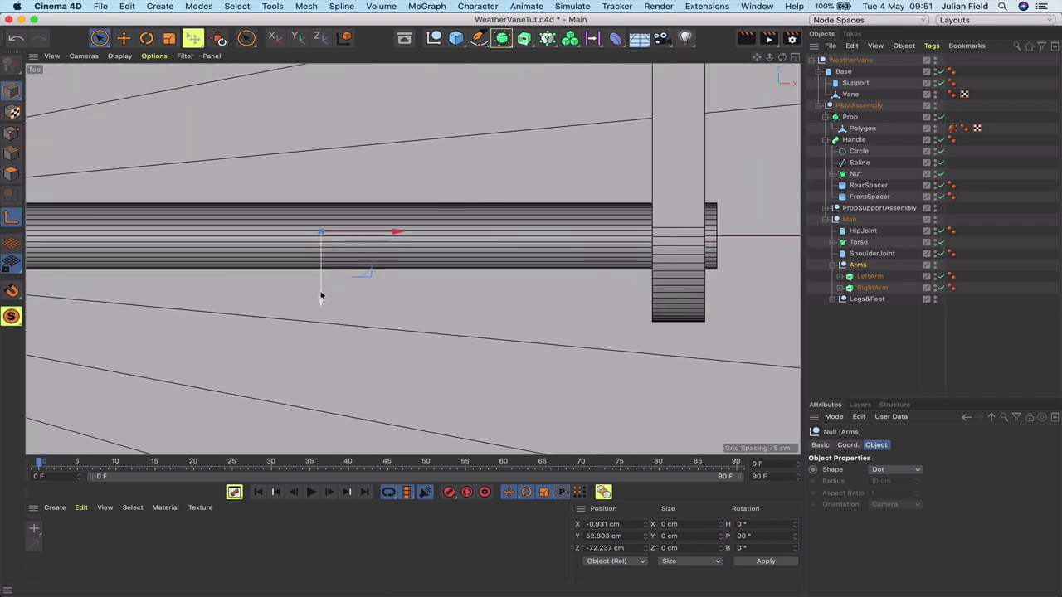
pyautogui.moveTo(321, 297); pyautogui.dragTo(320, 302)
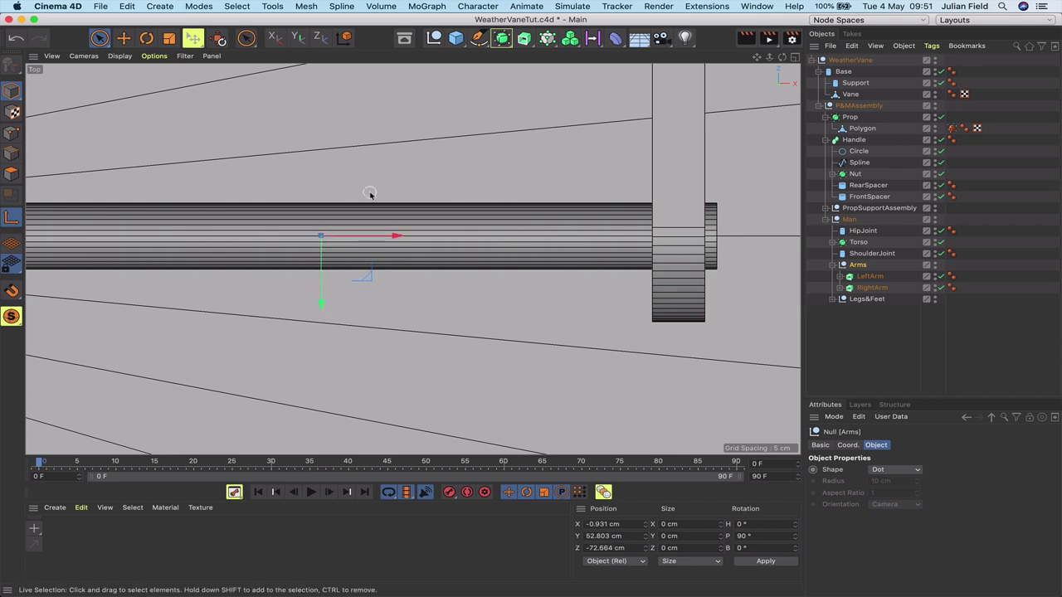
pyautogui.press('F1')
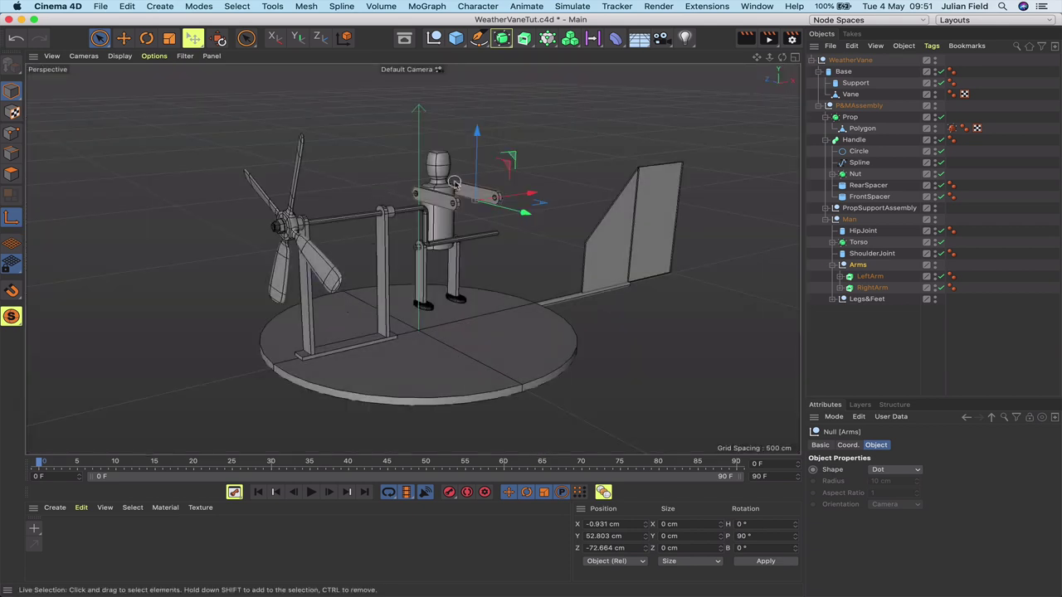
# Nest Torso and ShoulderJoint under HipJoint, and the Arms null under ShoulderJoint.
pyautogui.click(849, 325)
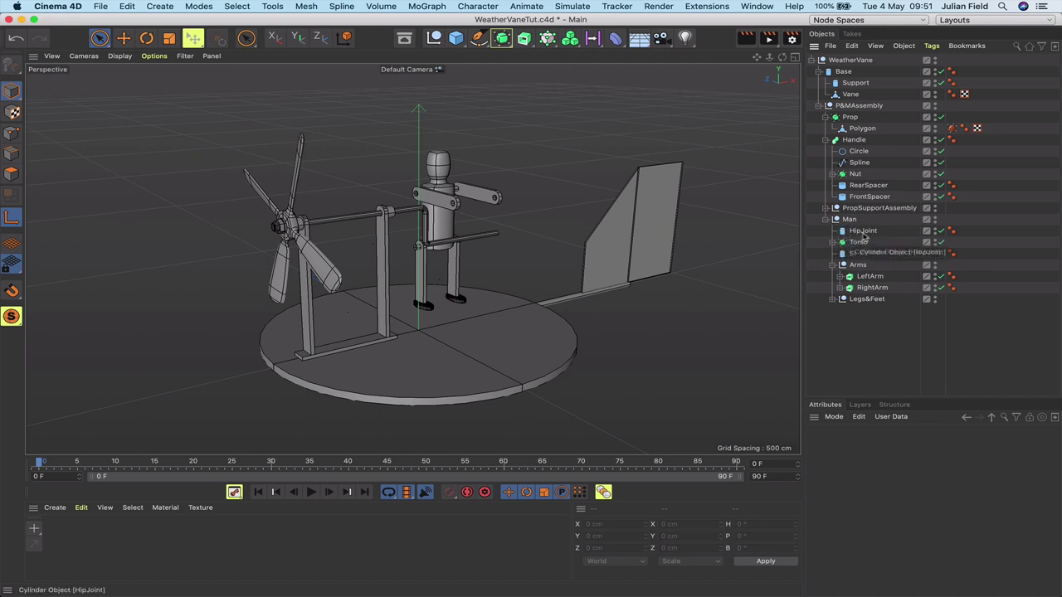
pyautogui.moveTo(863, 236); pyautogui.dragTo(868, 236)
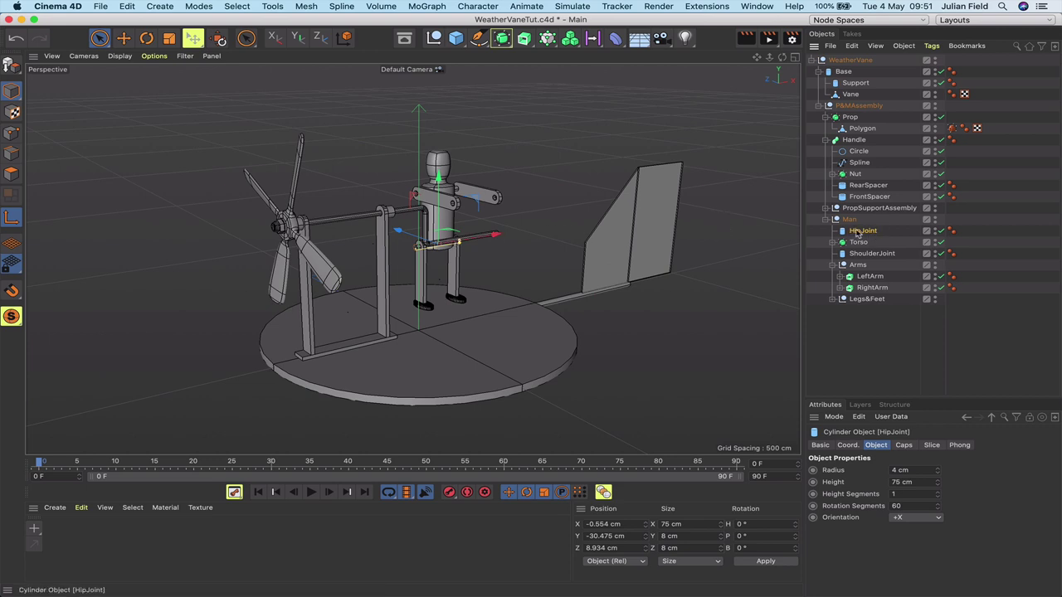
pyautogui.moveTo(860, 234); pyautogui.dragTo(860, 247)
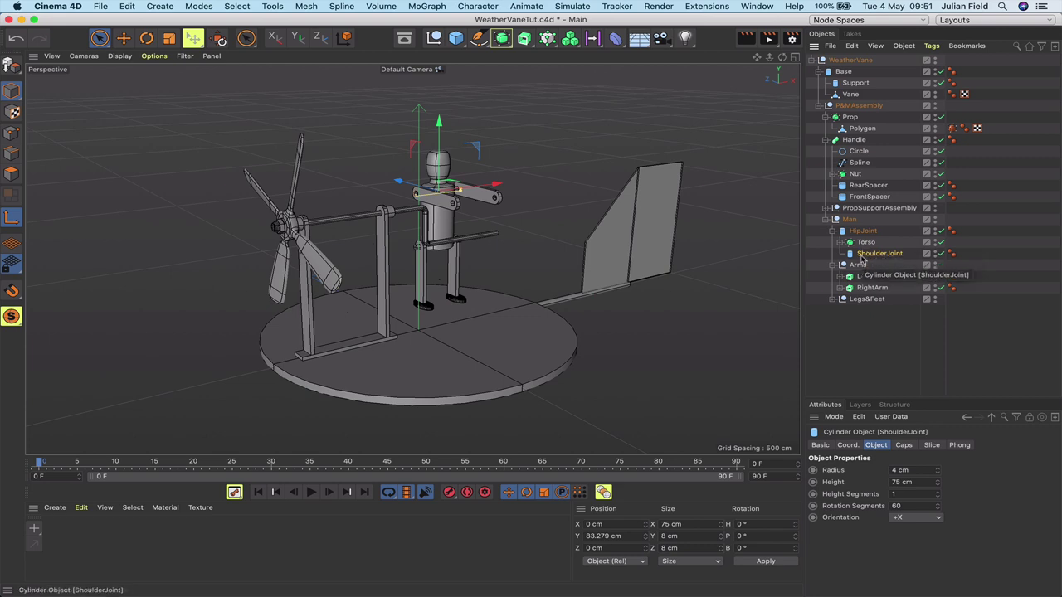
pyautogui.moveTo(859, 266); pyautogui.dragTo(872, 260)
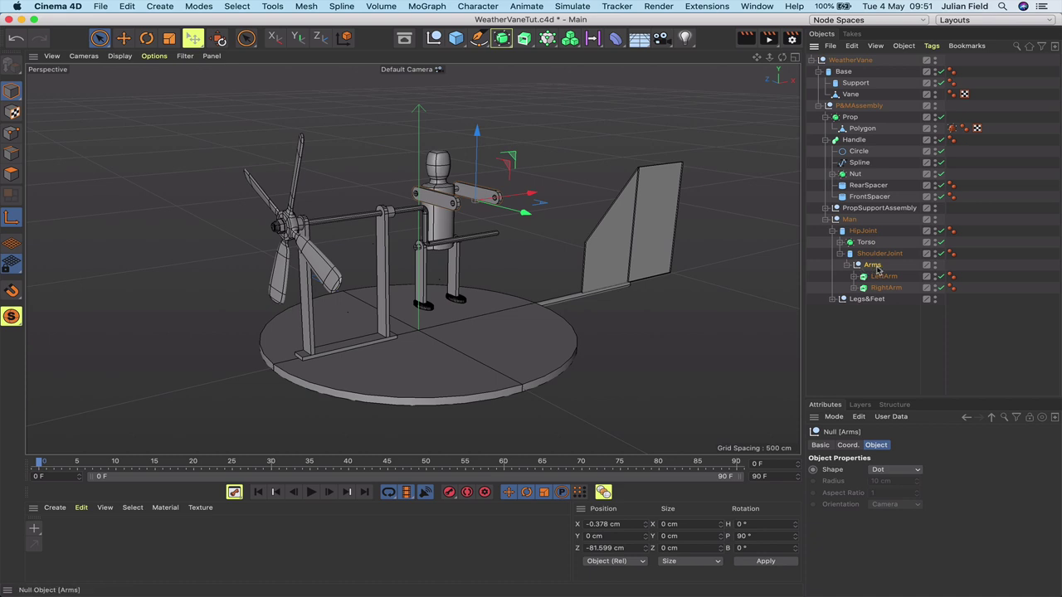
# Add an IK tag to HipJoint and assign the Arms null as the end of its chain.
pyautogui.click(857, 232)
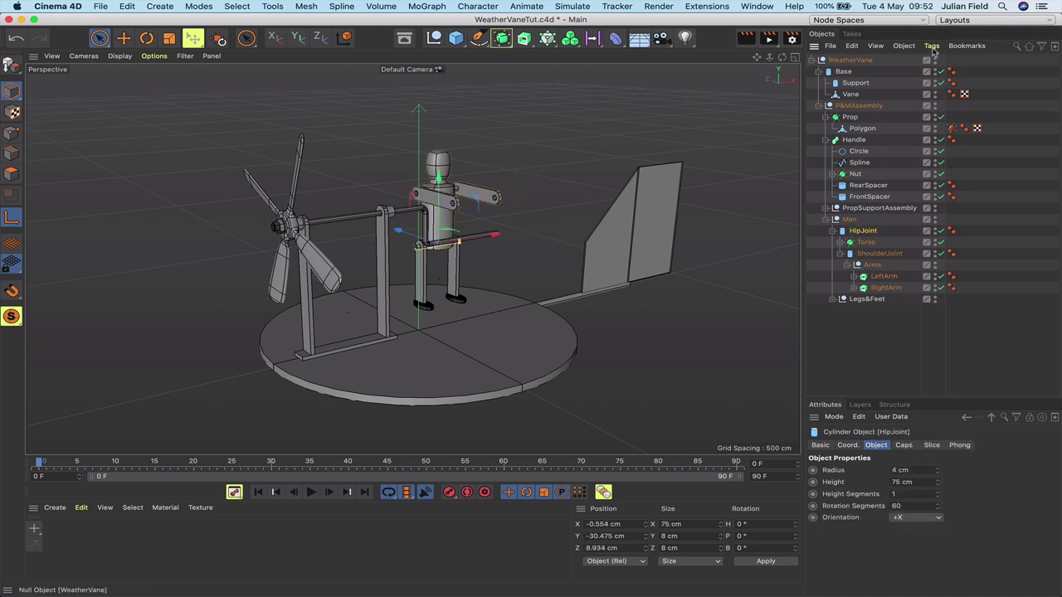
pyautogui.click(931, 47)
pyautogui.moveTo(942, 184)
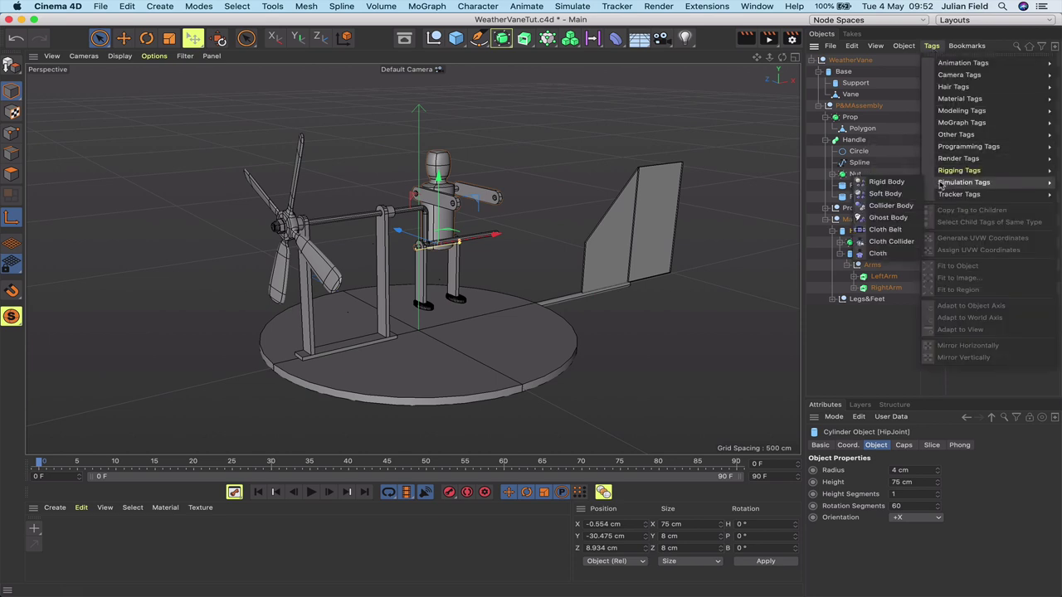
pyautogui.click(868, 260)
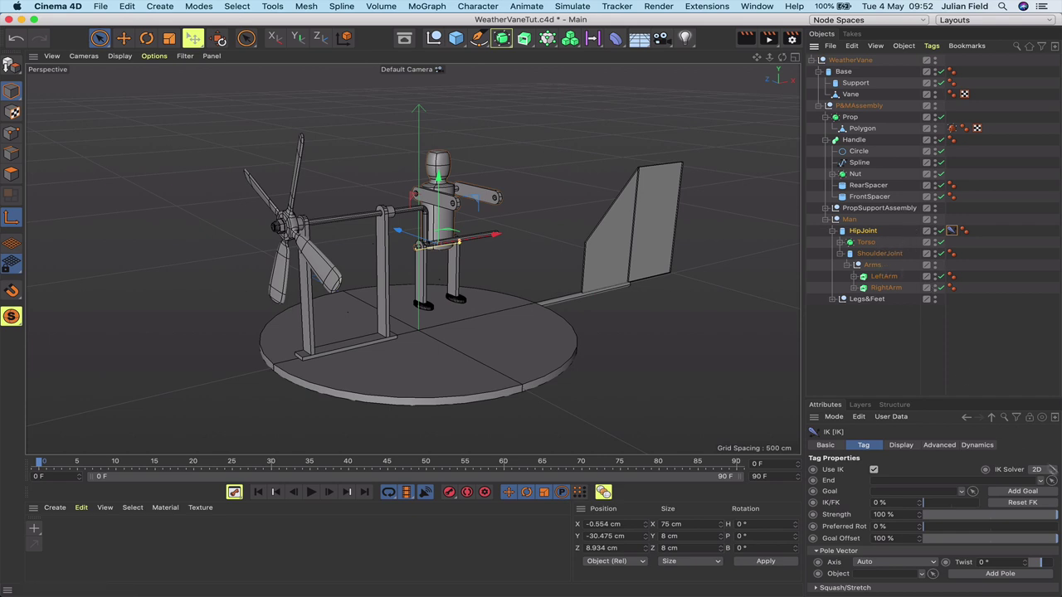
pyautogui.click(1051, 481)
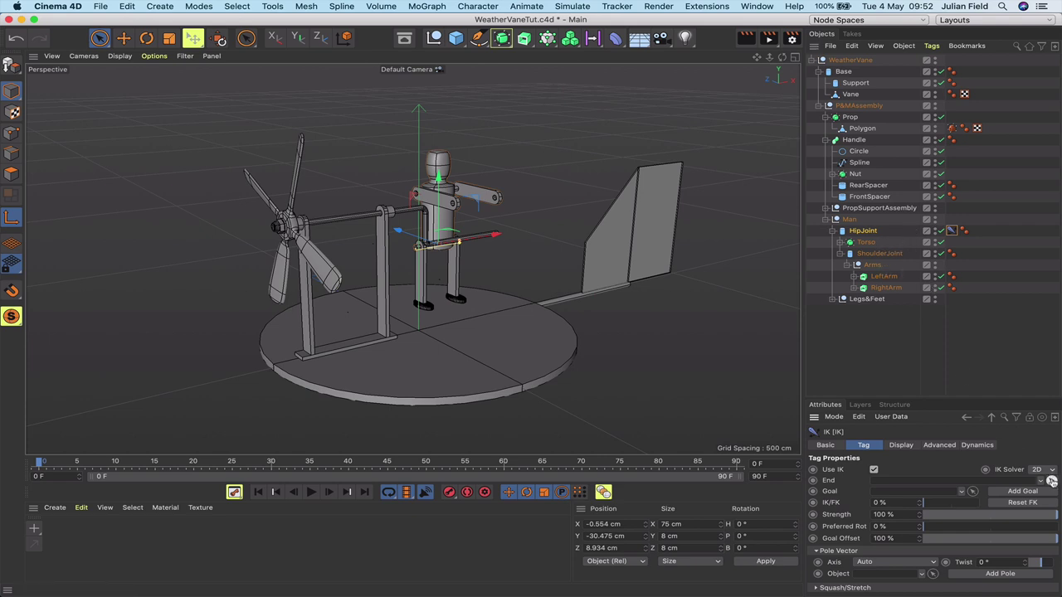
pyautogui.click(871, 266)
# Check the IK tag's display options, and add a goal object for the Arms end of the chain.
pyautogui.click(902, 446)
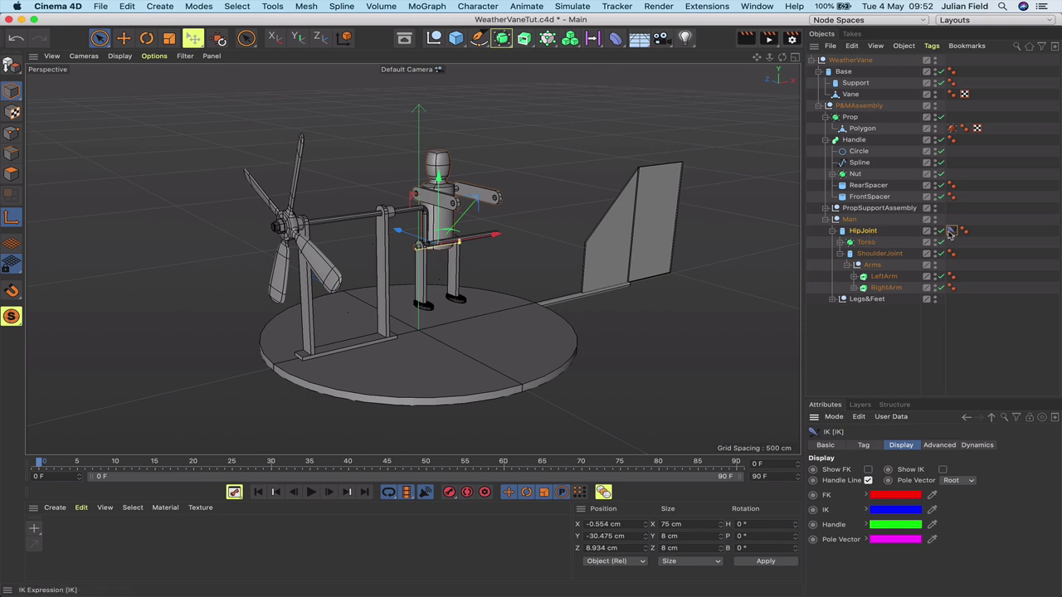
pyautogui.click(866, 446)
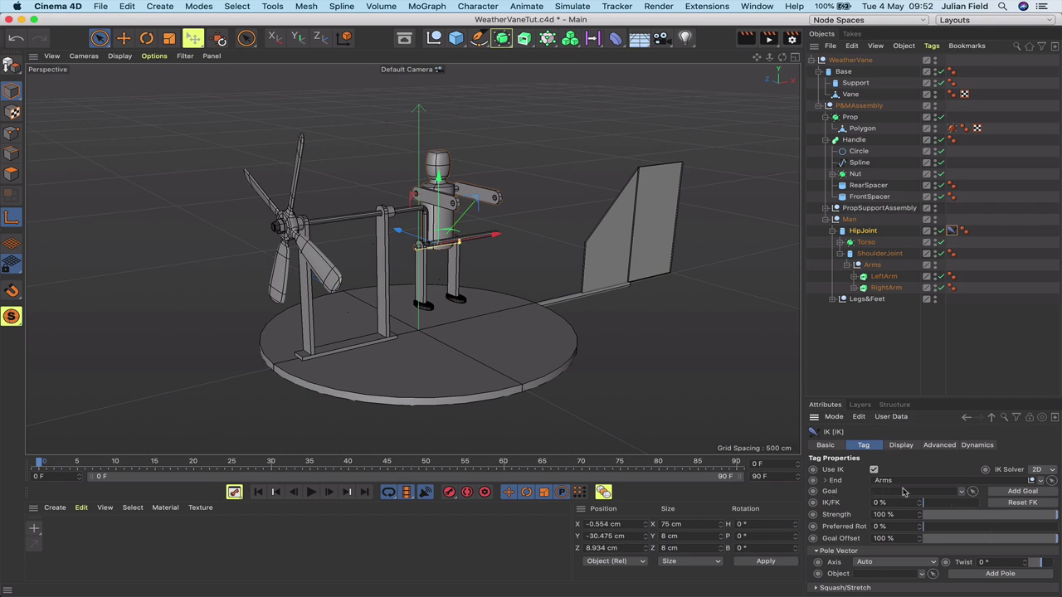
pyautogui.click(1023, 492)
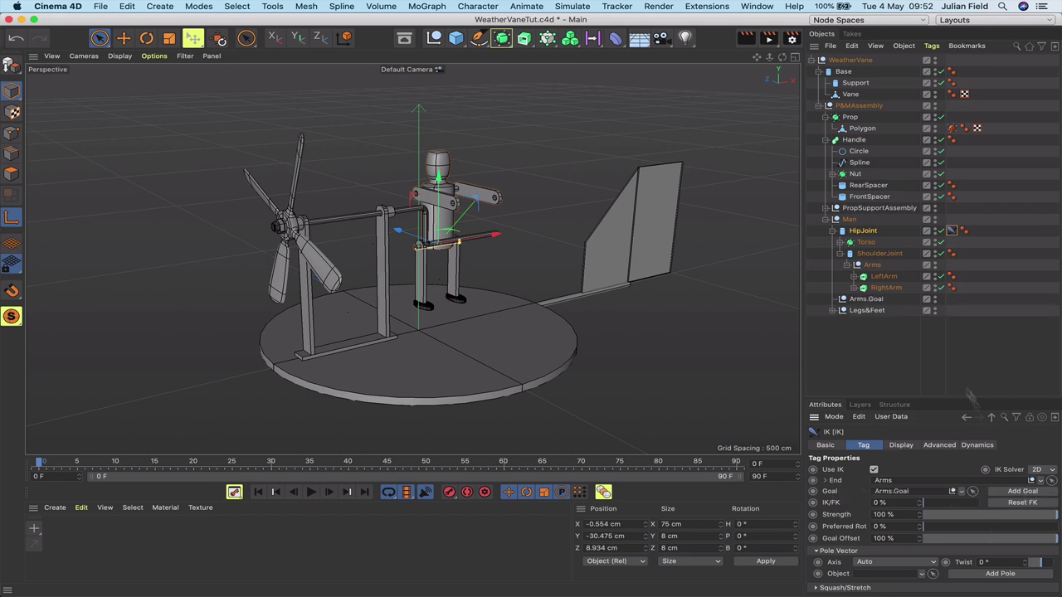
# Test the IK chain by raising the Arms.Goal null about 27 cm, and undo that move.
pyautogui.click(858, 300)
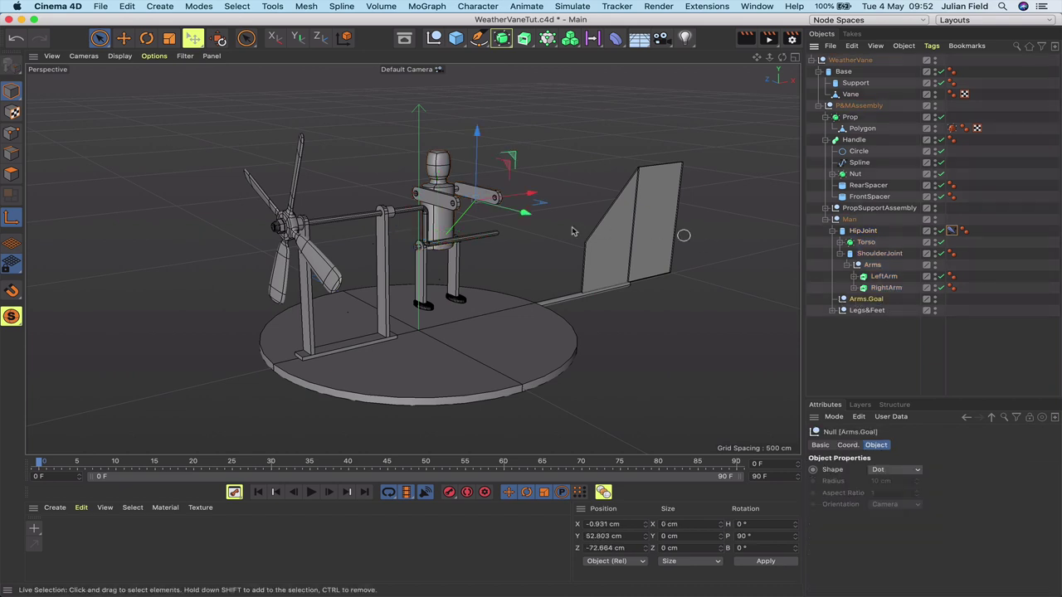
pyautogui.moveTo(480, 141); pyautogui.dragTo(484, 116)
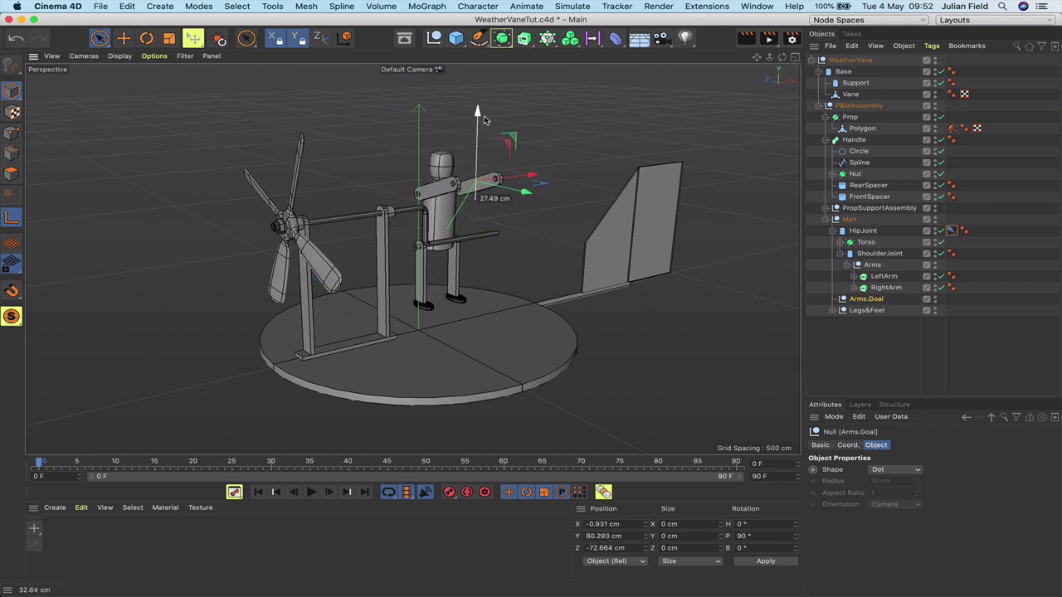
pyautogui.press('super+z')
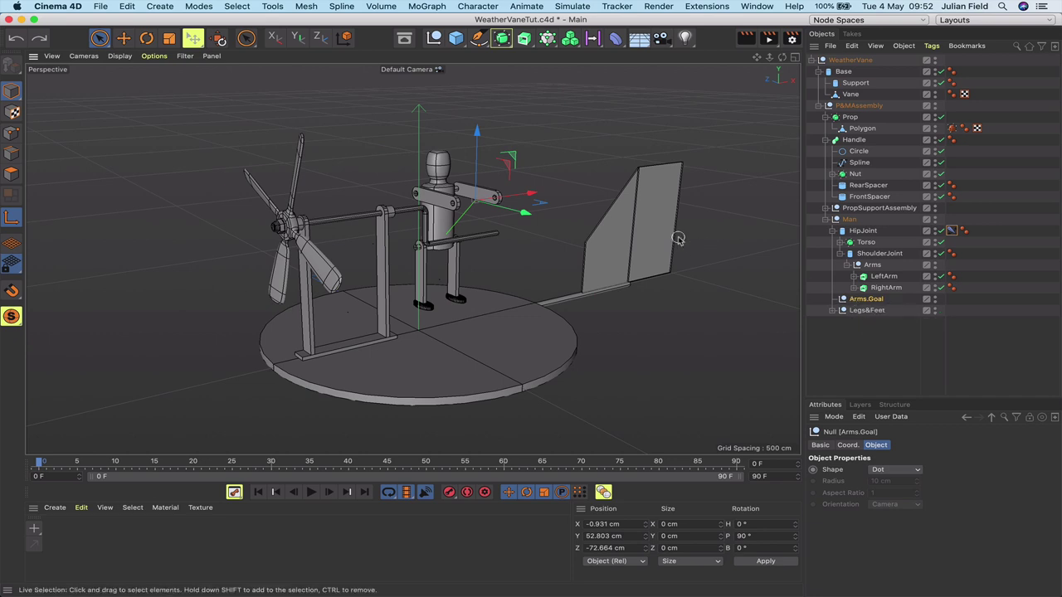
# In the Front view, lower Arms.Goal onto the crank's lower bar at Y about -0.2 cm, and return to the Perspective view.
pyautogui.press('F2')
pyautogui.press('F3')
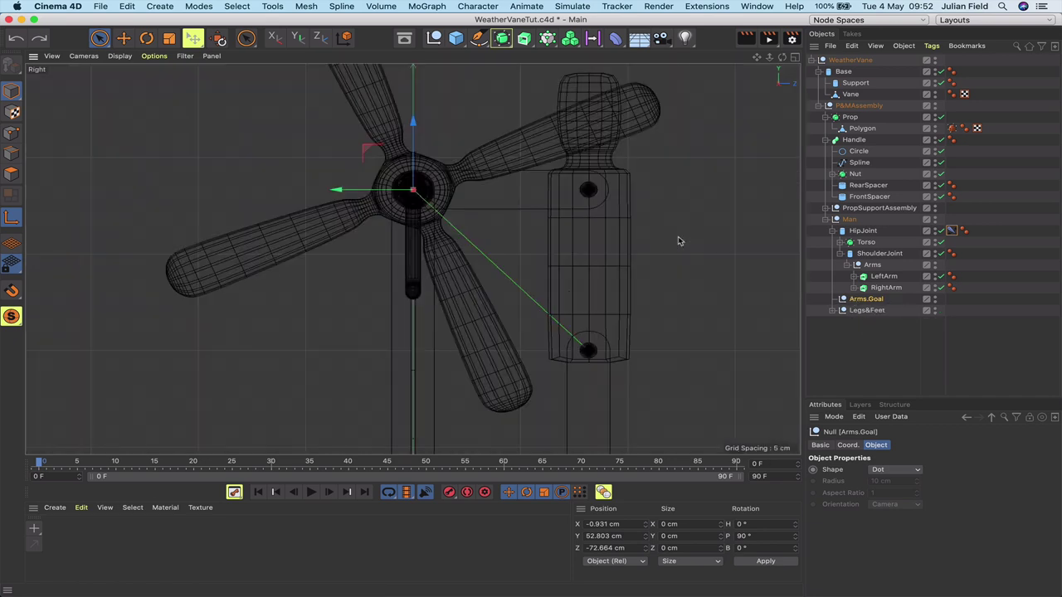
pyautogui.press('F4')
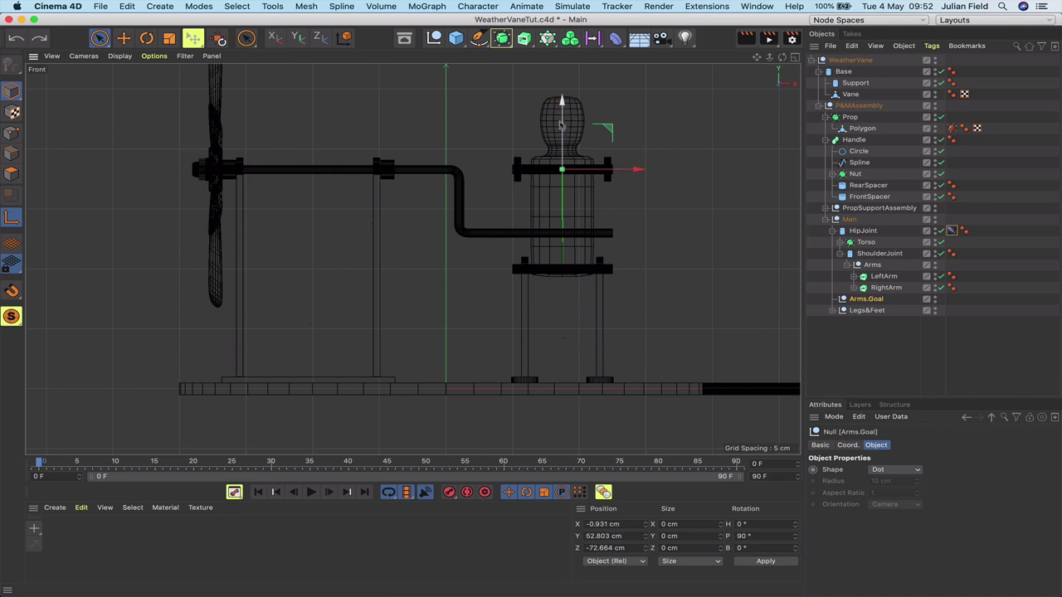
pyautogui.moveTo(755, 60); pyautogui.dragTo(780, 60, button='right')
pyautogui.moveTo(757, 59); pyautogui.dragTo(581, 121)
pyautogui.moveTo(756, 60); pyautogui.dragTo(838, 60, button='right')
pyautogui.scroll(2, 412, 259)
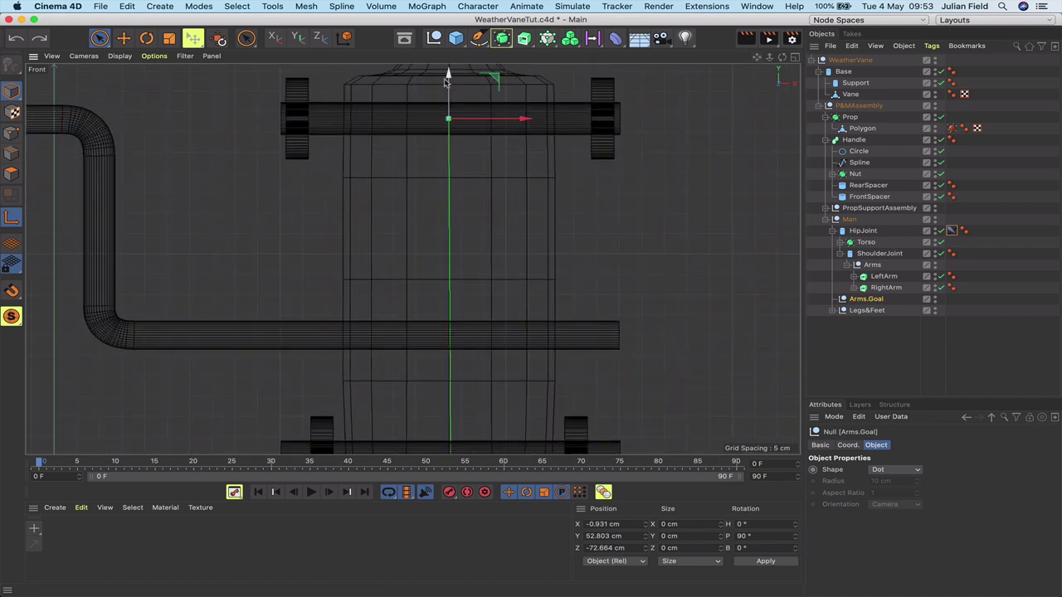
pyautogui.moveTo(446, 79); pyautogui.dragTo(451, 299)
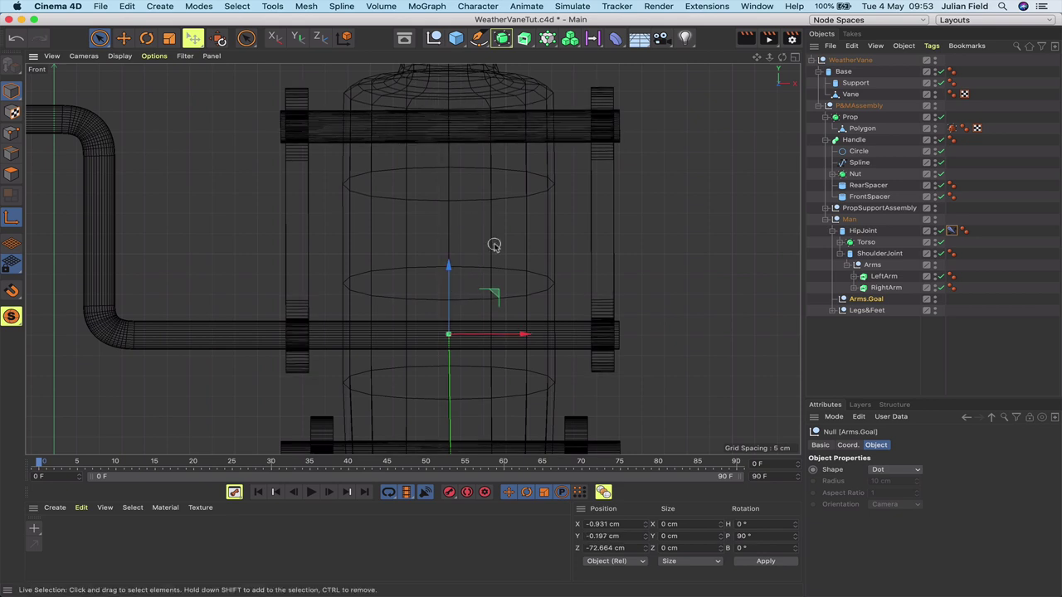
pyautogui.press('F1')
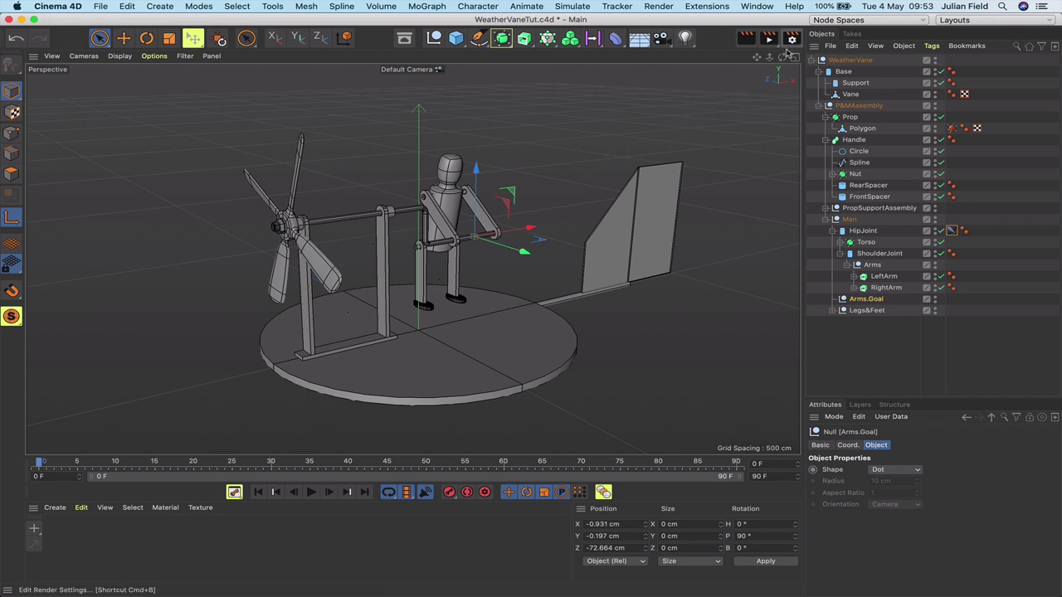
# Fine-tune the height of Arms.Goal to Y about -0.5 cm so the hand holes centre on the handle bar.
pyautogui.moveTo(782, 58); pyautogui.dragTo(656, 60)
pyautogui.moveTo(730, 60); pyautogui.dragTo(773, 60)
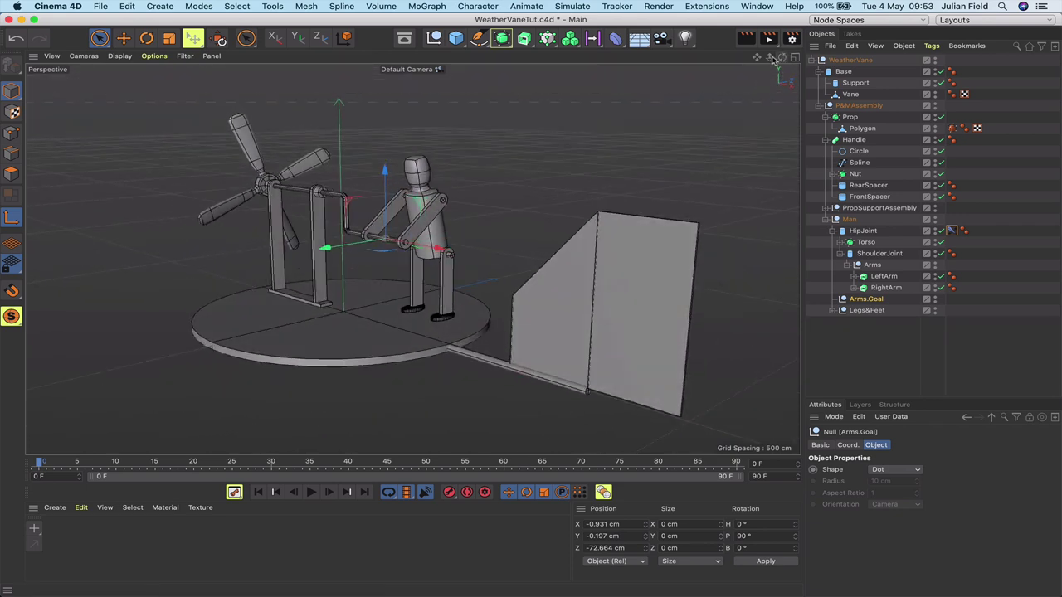
pyautogui.scroll(10, 412, 259)
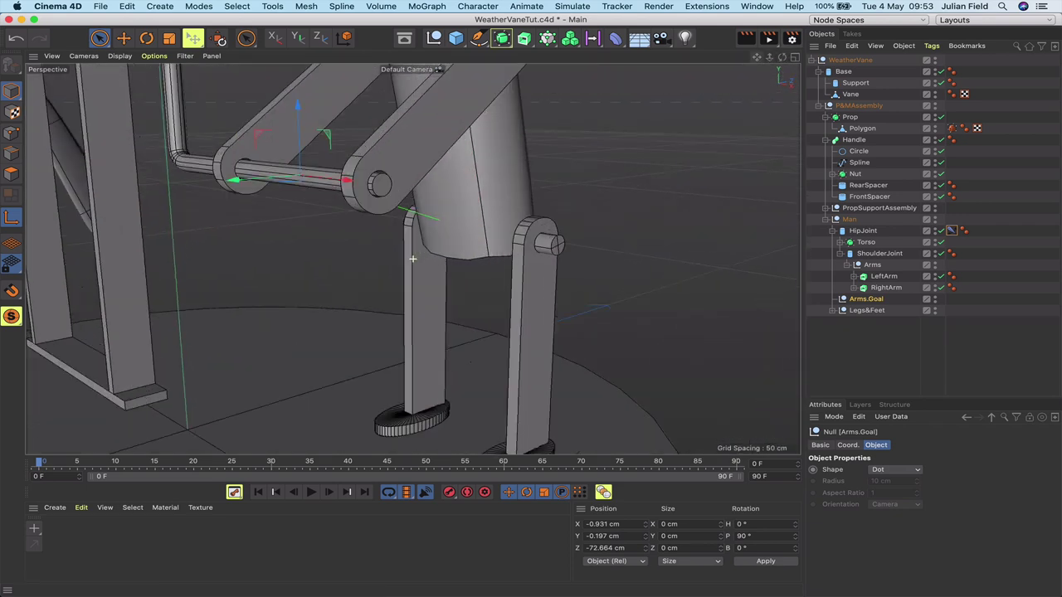
pyautogui.moveTo(757, 60); pyautogui.dragTo(809, 100)
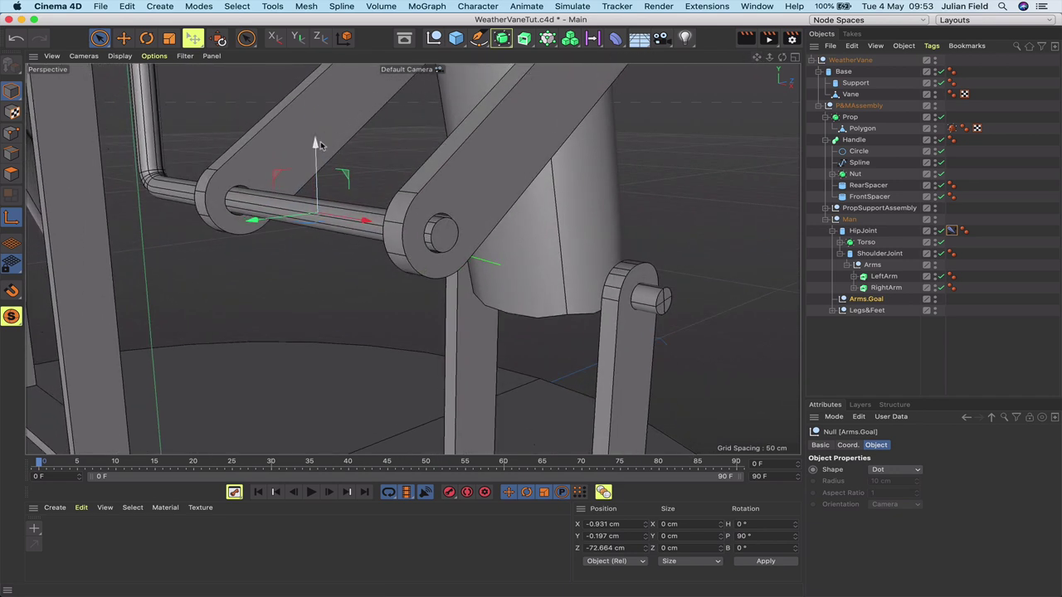
pyautogui.moveTo(314, 145); pyautogui.dragTo(315, 142)
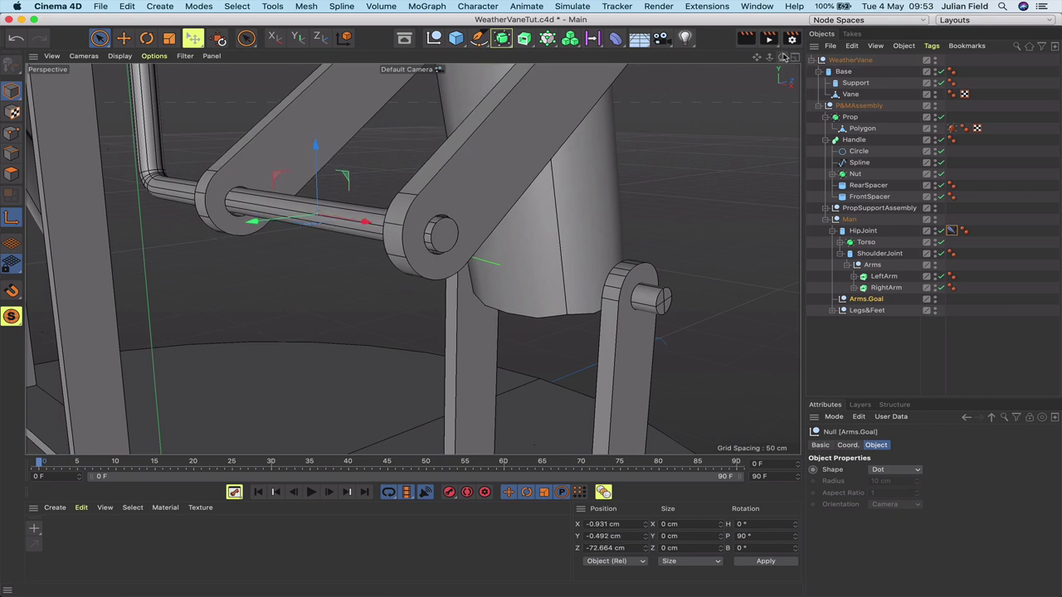
# Nest Arms.Goal under Handle, below FrontSpacer.
pyautogui.moveTo(782, 58); pyautogui.dragTo(757, 64)
pyautogui.moveTo(757, 63); pyautogui.dragTo(757, 63, button='right')
pyautogui.moveTo(757, 62); pyautogui.dragTo(783, 61)
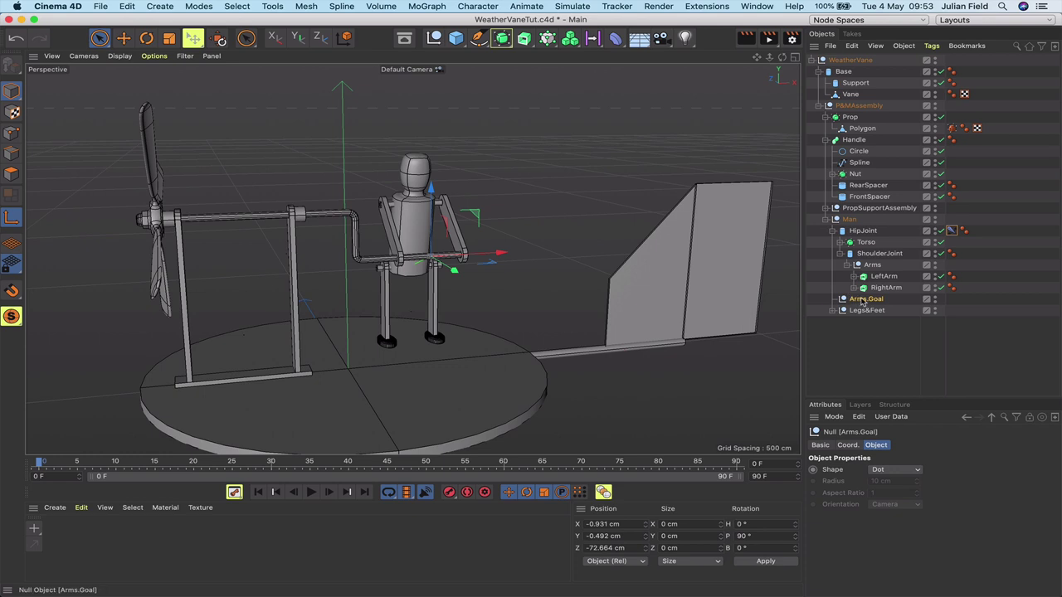
pyautogui.moveTo(863, 302); pyautogui.dragTo(871, 209)
pyautogui.moveTo(873, 209); pyautogui.dragTo(872, 209)
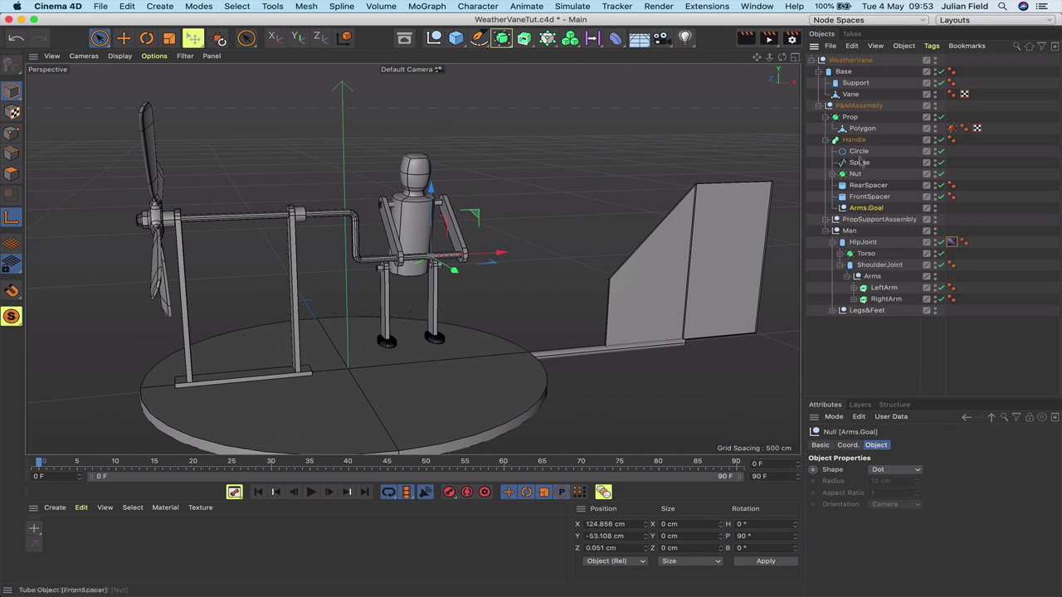
# Rotate Handle about its shaft to a pitch of about 196.4° to test the man's IK motion.
pyautogui.click(857, 140)
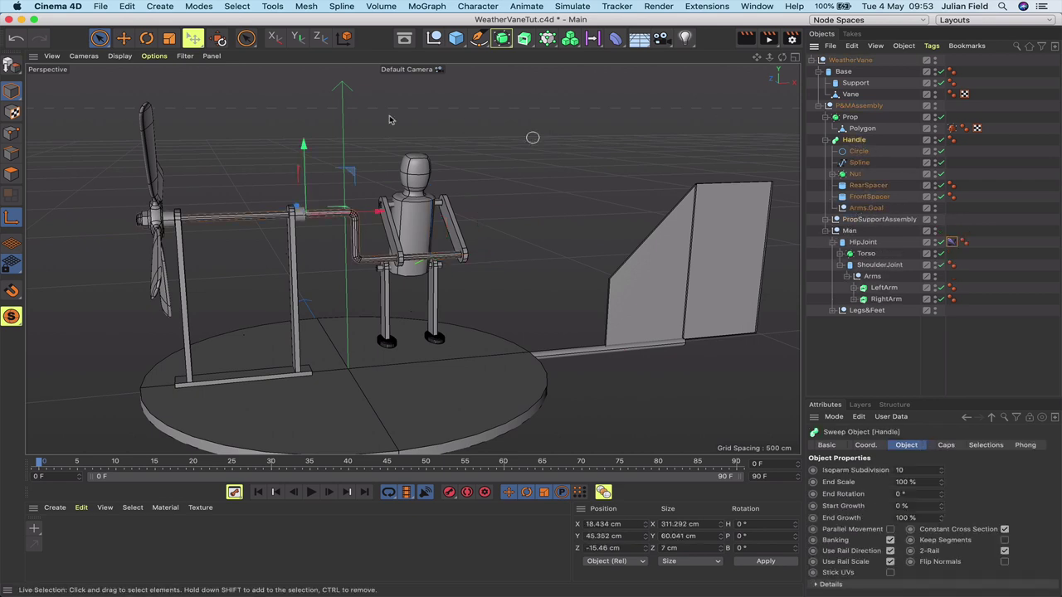
pyautogui.click(146, 39)
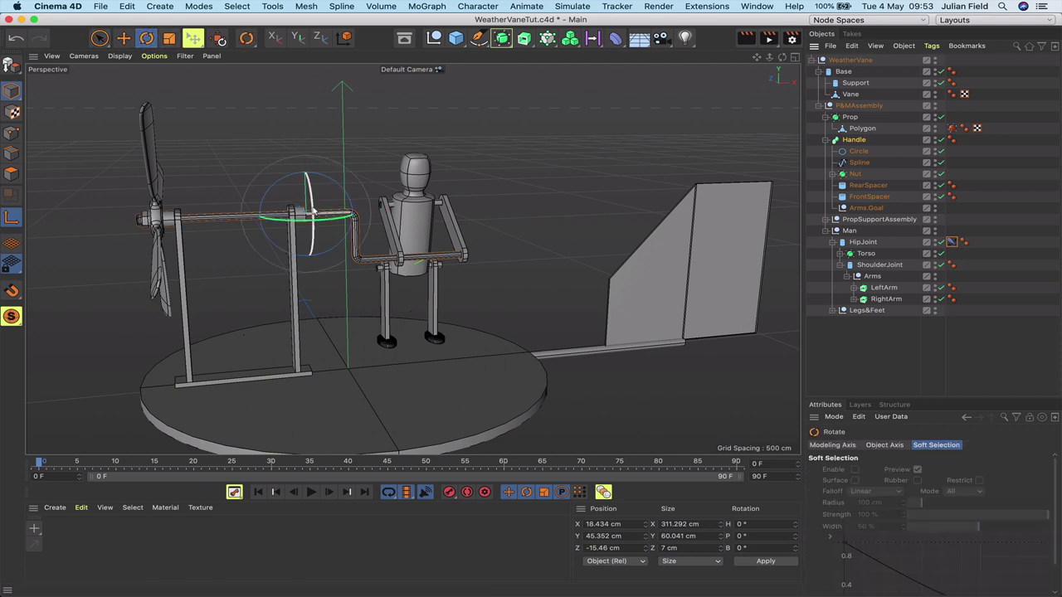
pyautogui.moveTo(313, 213); pyautogui.dragTo(308, 219)
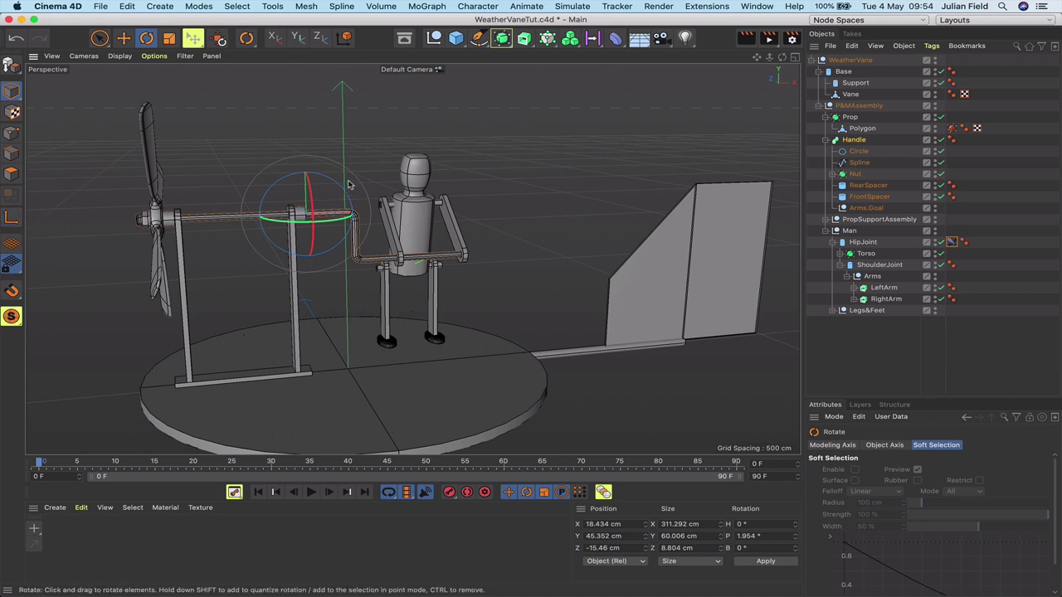
pyautogui.press('super+z')
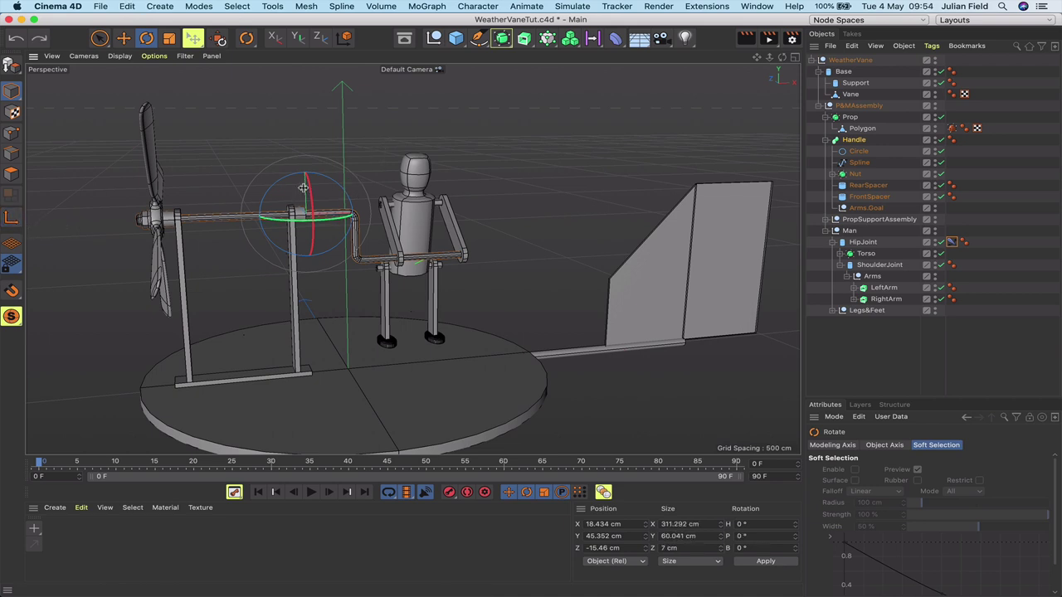
pyautogui.moveTo(311, 198)
pyautogui.mouseDown()
pyautogui.moveTo(282, 253)
pyautogui.moveTo(314, 179)
pyautogui.mouseUp()
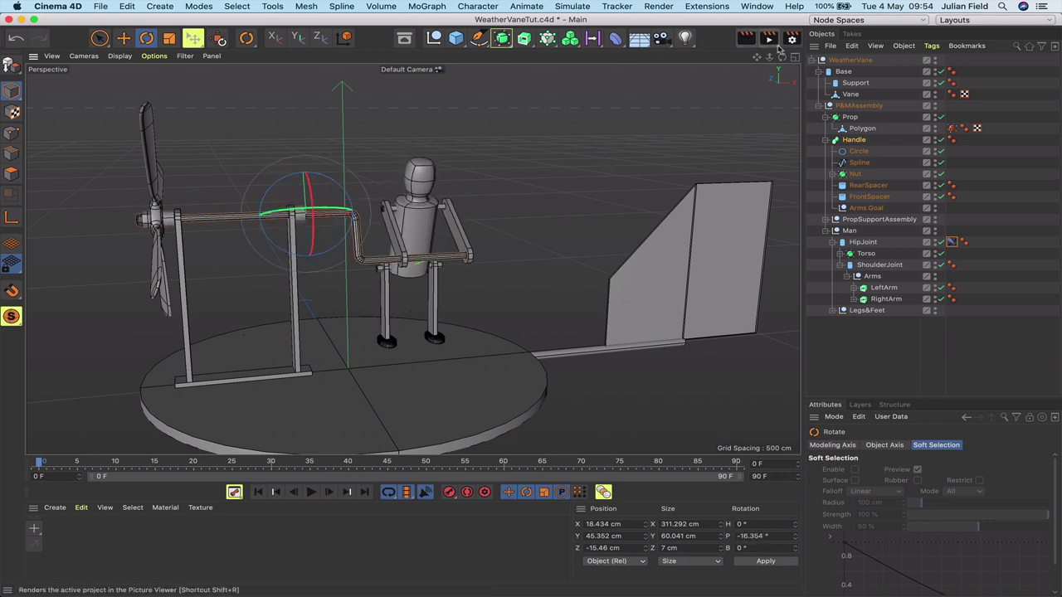
pyautogui.moveTo(781, 56); pyautogui.dragTo(783, 58)
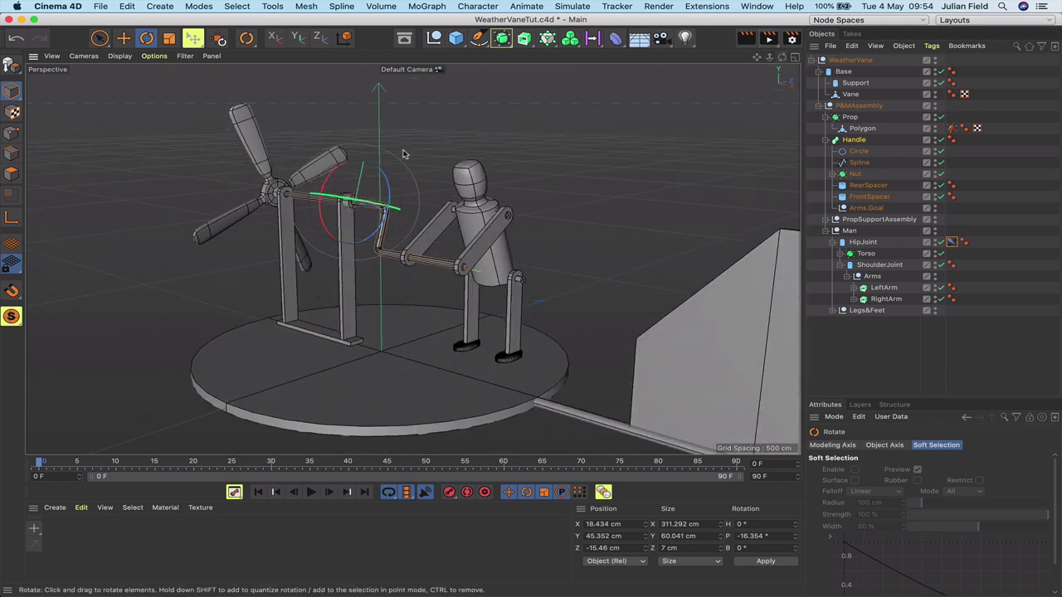
pyautogui.moveTo(343, 170); pyautogui.dragTo(366, 210)
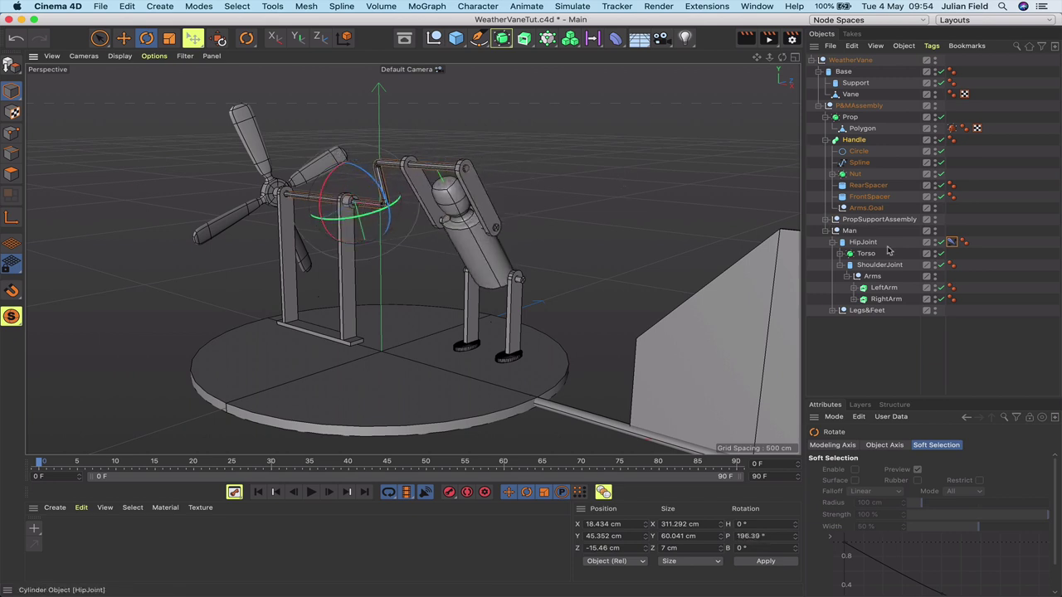
# Move the Man null closer to the handle along Z, to about 50.7 cm.
pyautogui.click(850, 231)
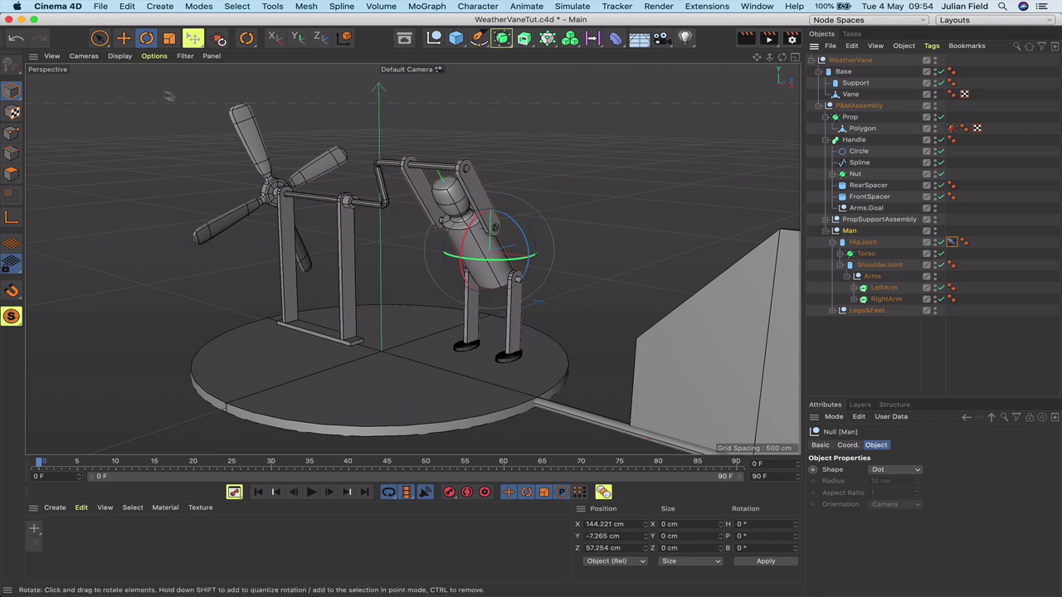
pyautogui.click(123, 38)
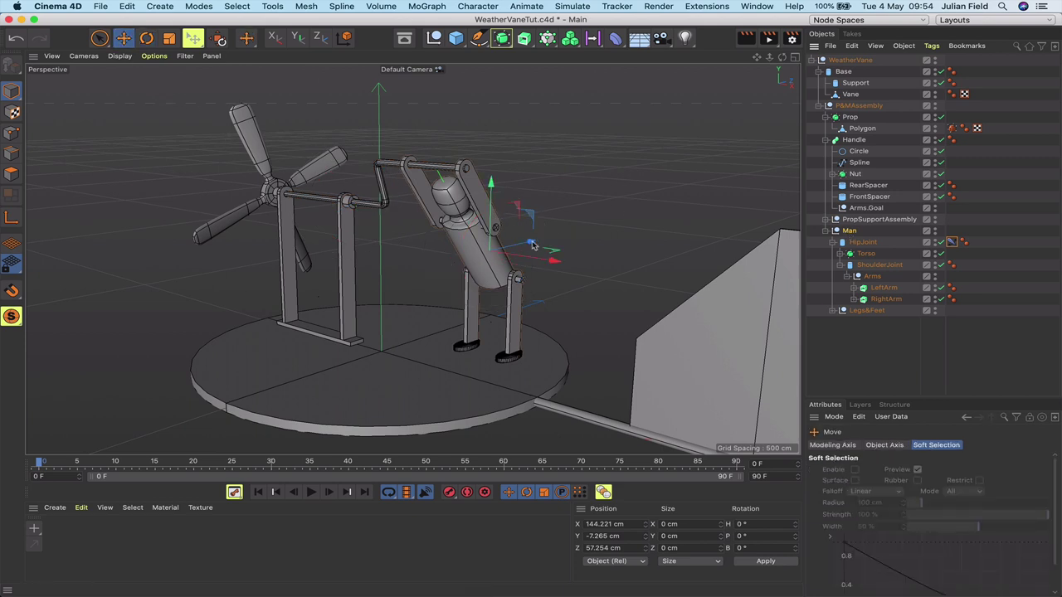
pyautogui.moveTo(533, 245); pyautogui.dragTo(580, 190)
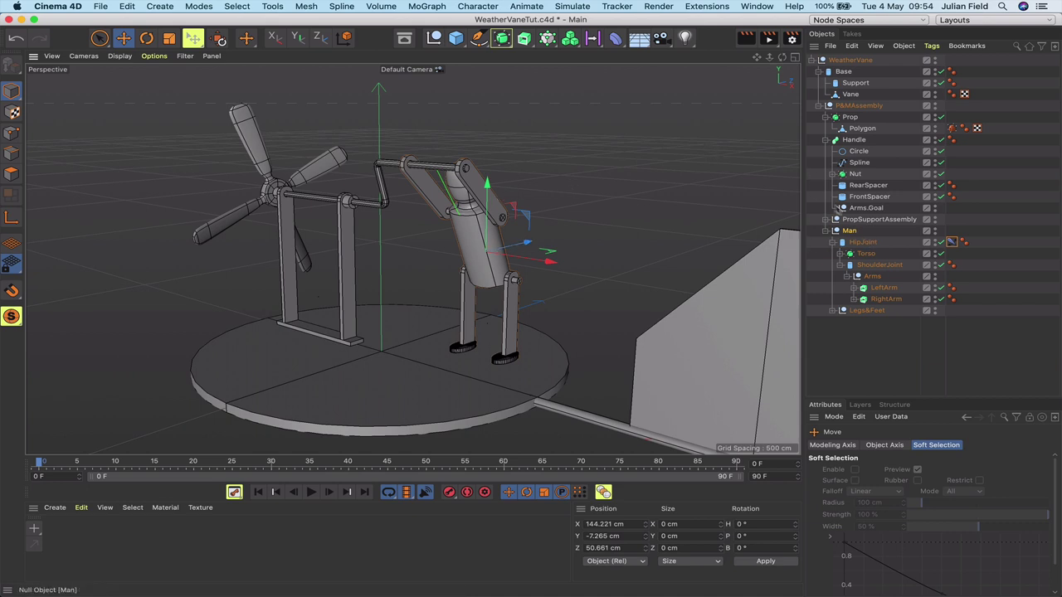
# Rotate Handle further to a pitch of about 227.7° to test the man's reach, and select the Man null.
pyautogui.click(854, 139)
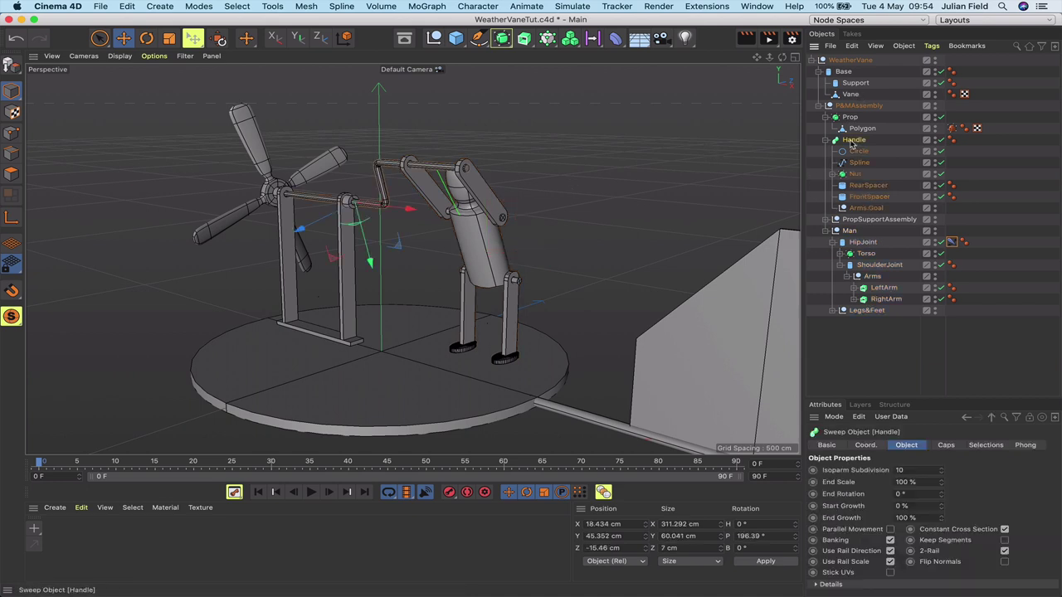
pyautogui.click(146, 37)
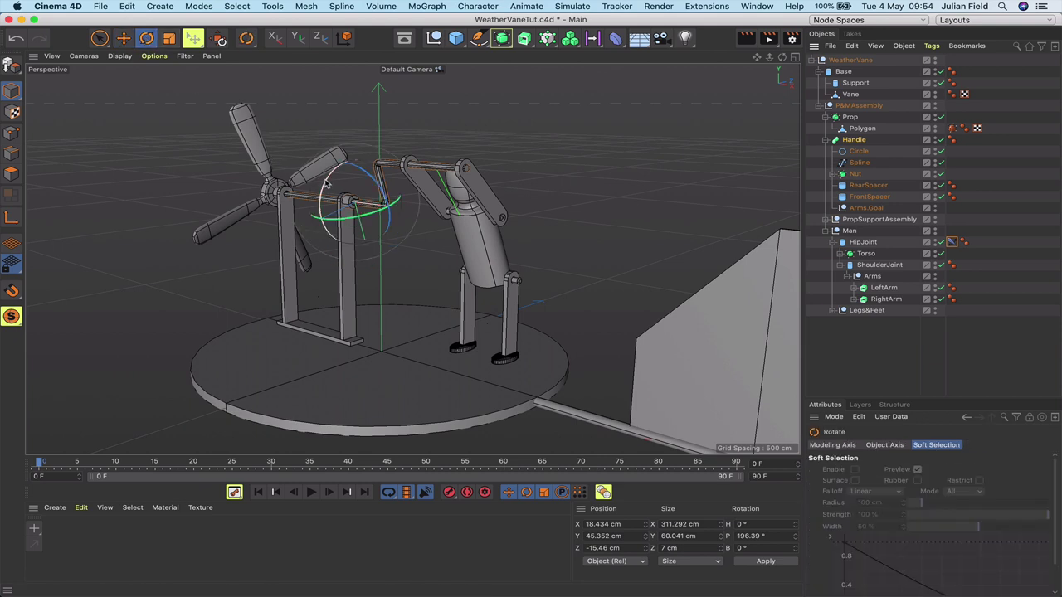
pyautogui.moveTo(326, 184); pyautogui.dragTo(325, 206)
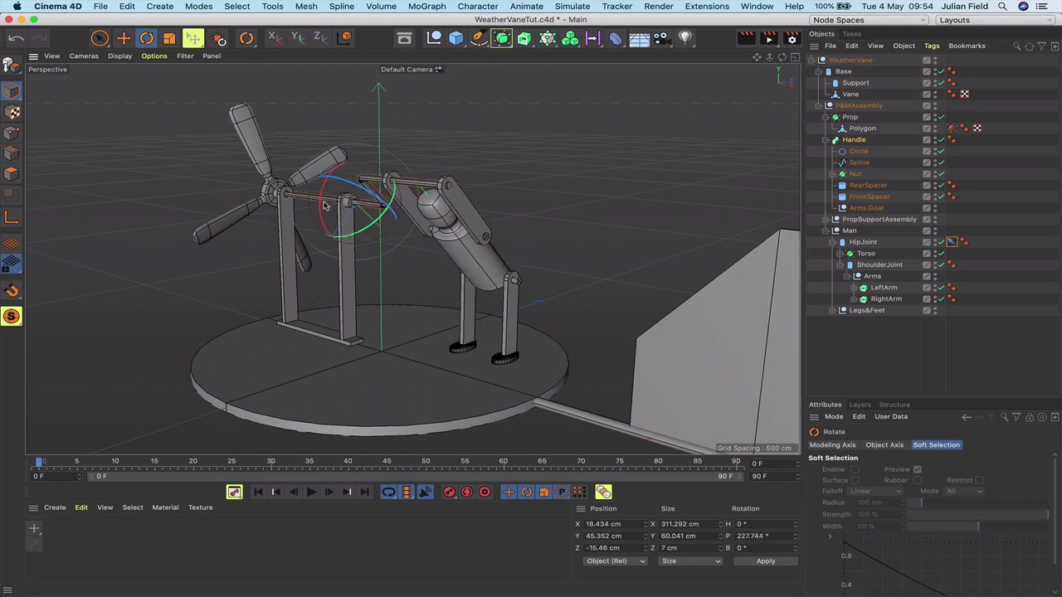
pyautogui.click(855, 230)
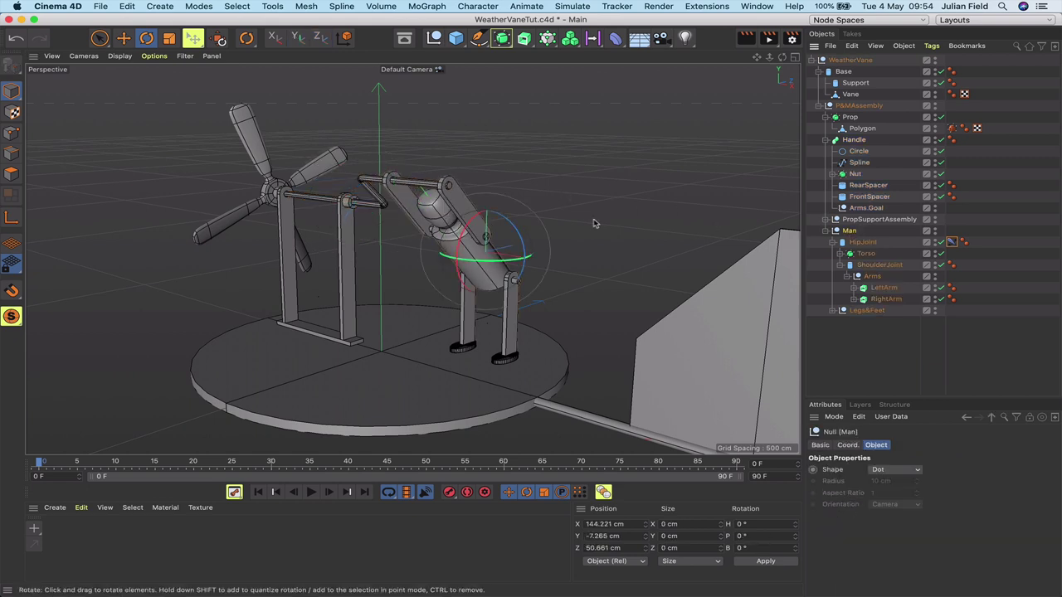
# Move the Man null closer to the handle along Z, to about 44.6 cm.
pyautogui.click(123, 37)
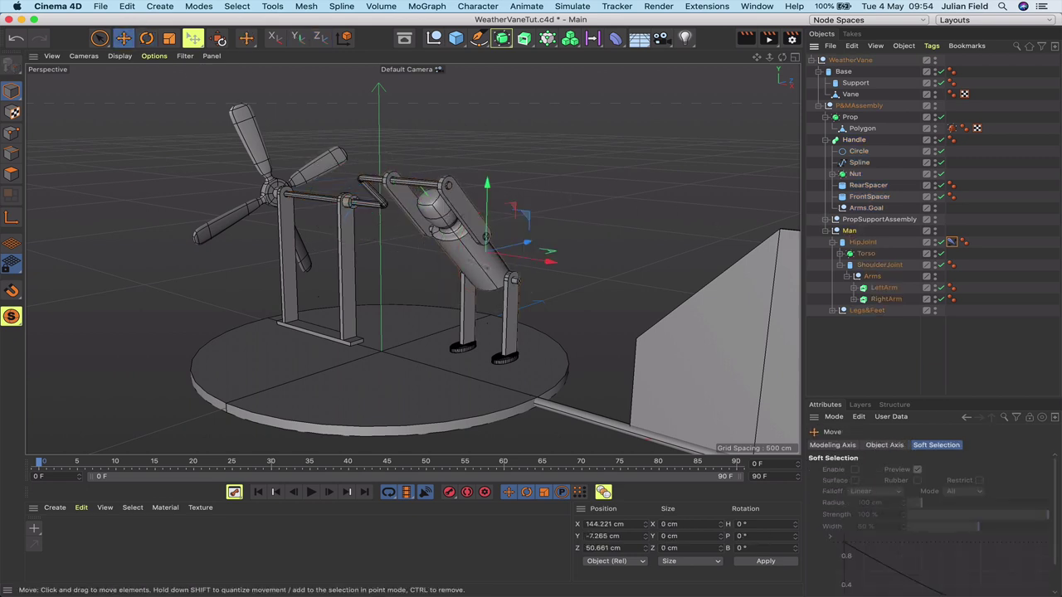
pyautogui.moveTo(528, 238); pyautogui.dragTo(523, 235)
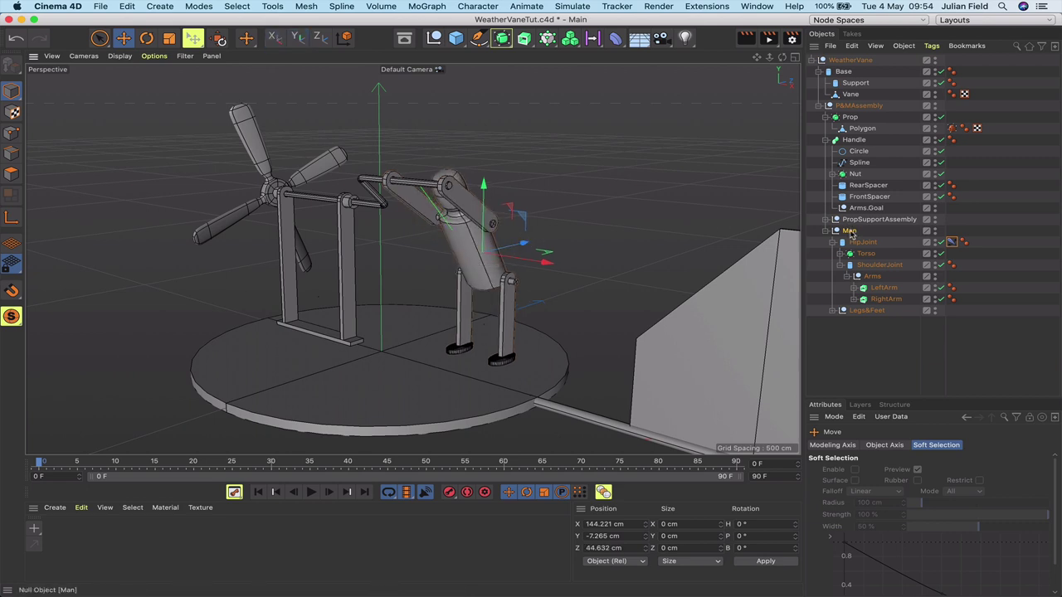
# Rotate Handle about its shaft through full turns to a pitch of about 1088.1° to test the man's motion.
pyautogui.click(853, 140)
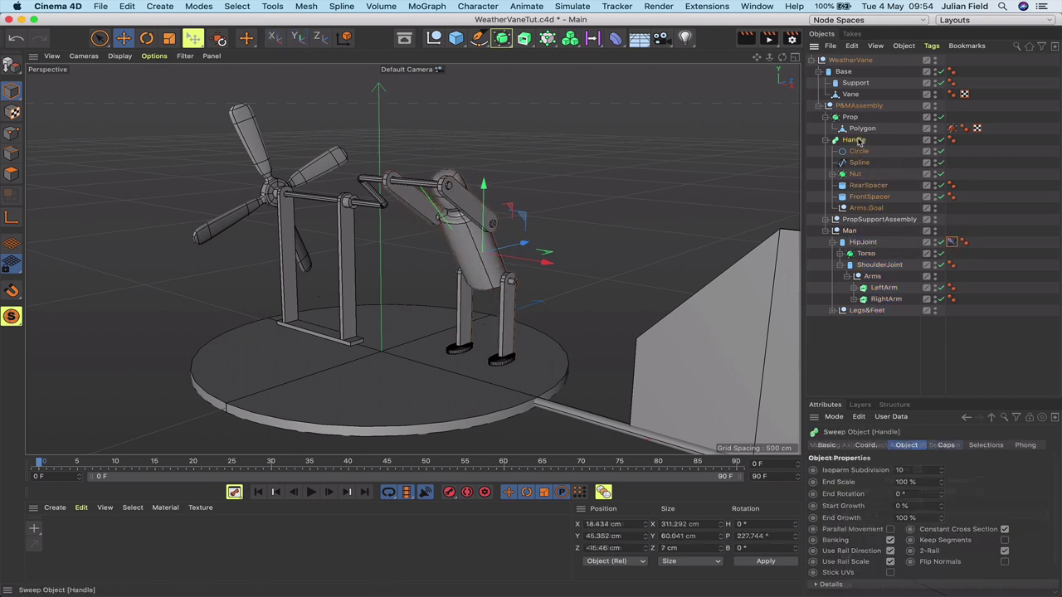
pyautogui.click(146, 37)
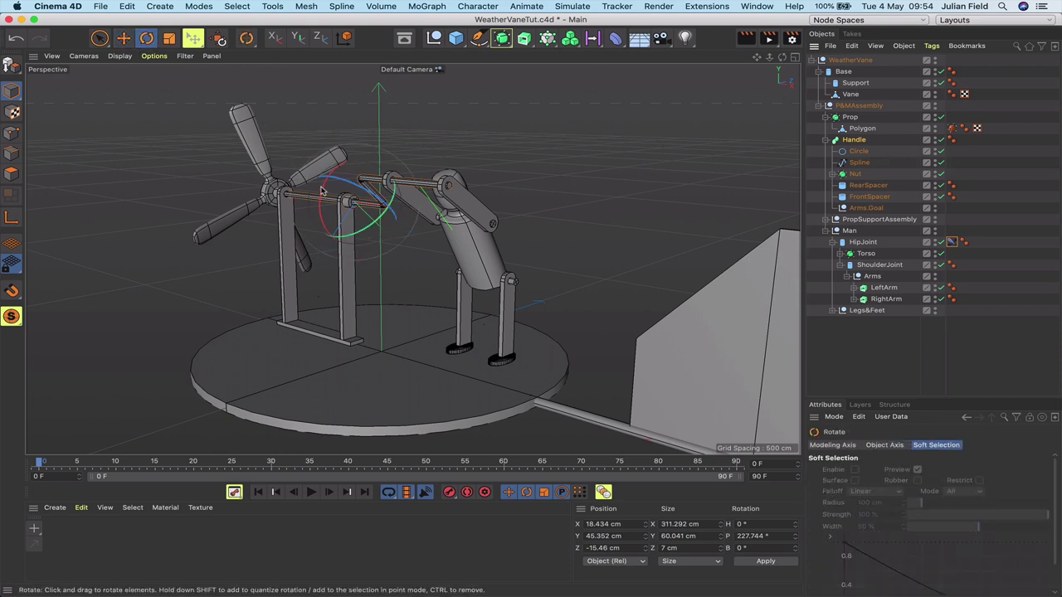
pyautogui.moveTo(326, 191); pyautogui.dragTo(365, 229)
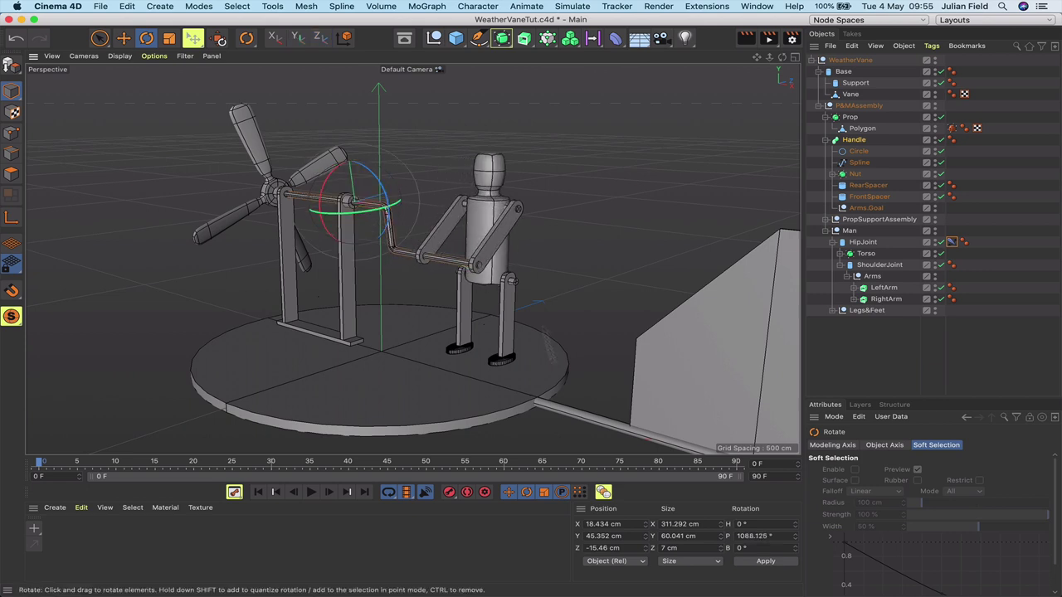
# Reset Handle's pitch rotation to 0°.
pyautogui.click(753, 536)
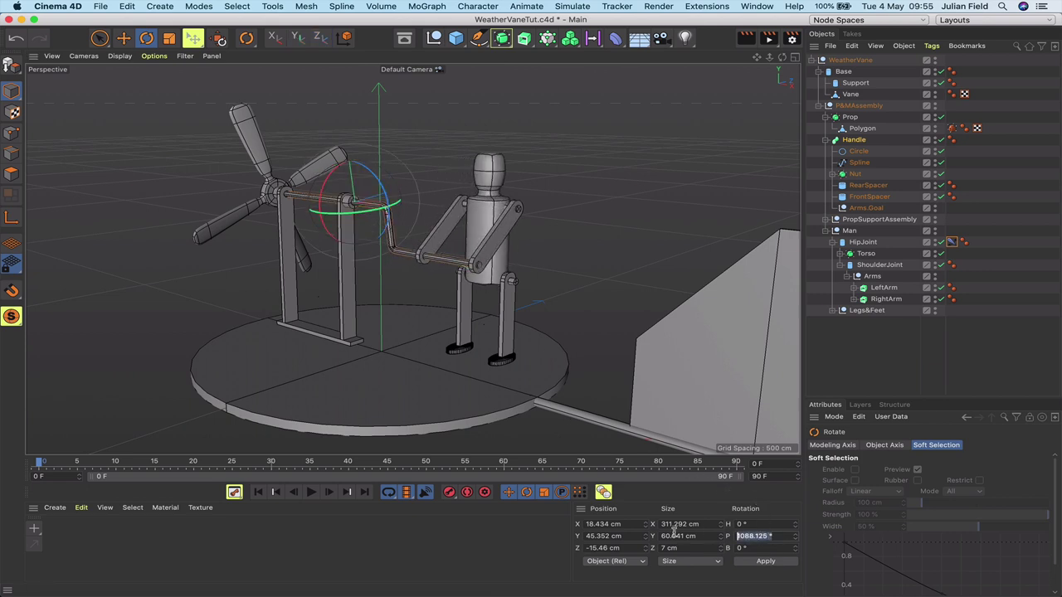
pyautogui.write('0')
pyautogui.press('Return')
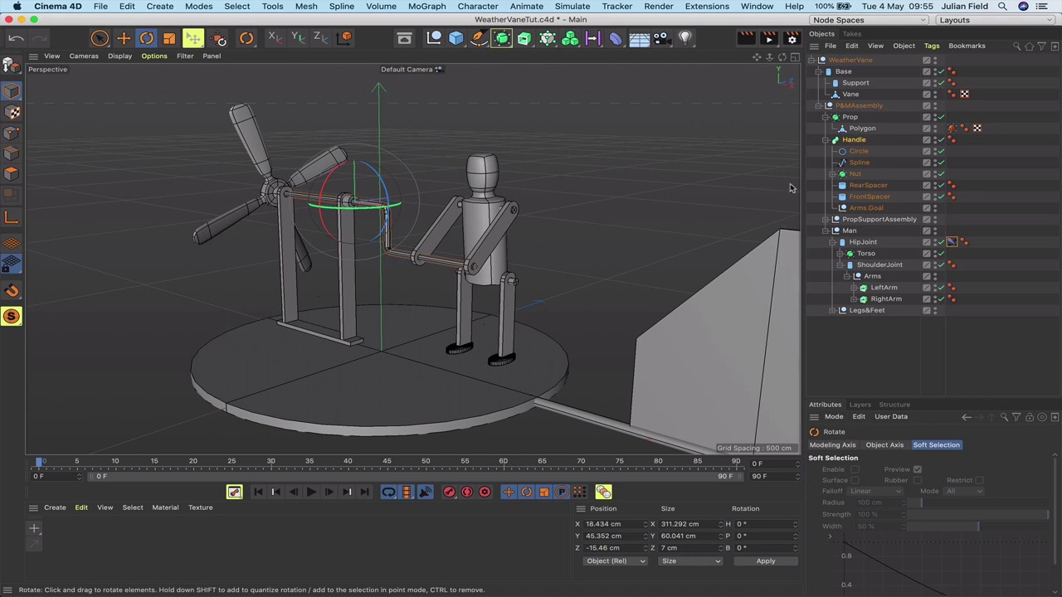
# Add a dynamics Connector object to the scene and duplicate it directly above the WeatherVane hierarchy.
pyautogui.moveTo(782, 57); pyautogui.dragTo(756, 58)
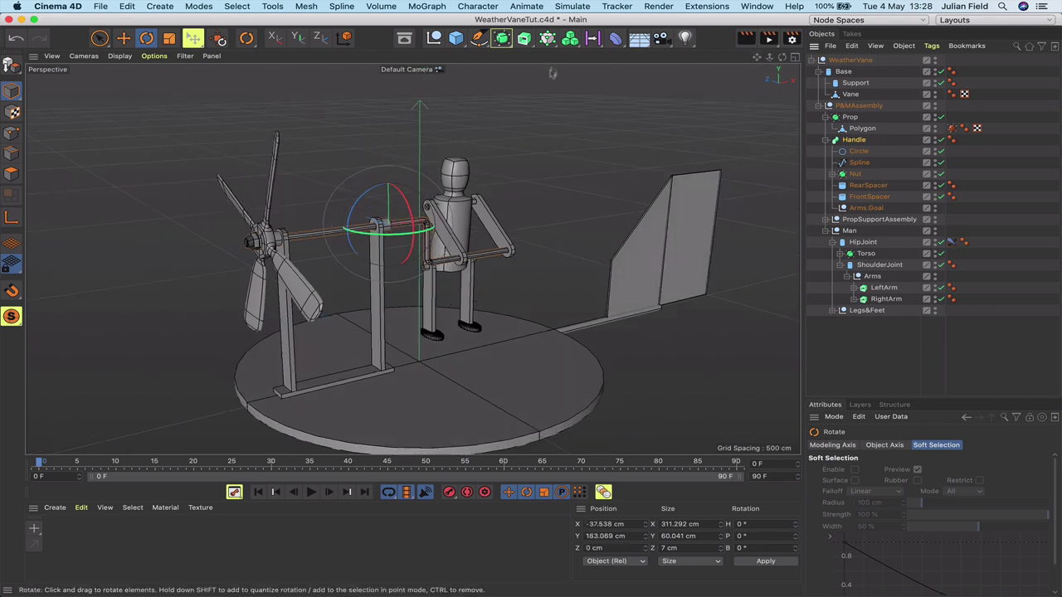
pyautogui.click(574, 6)
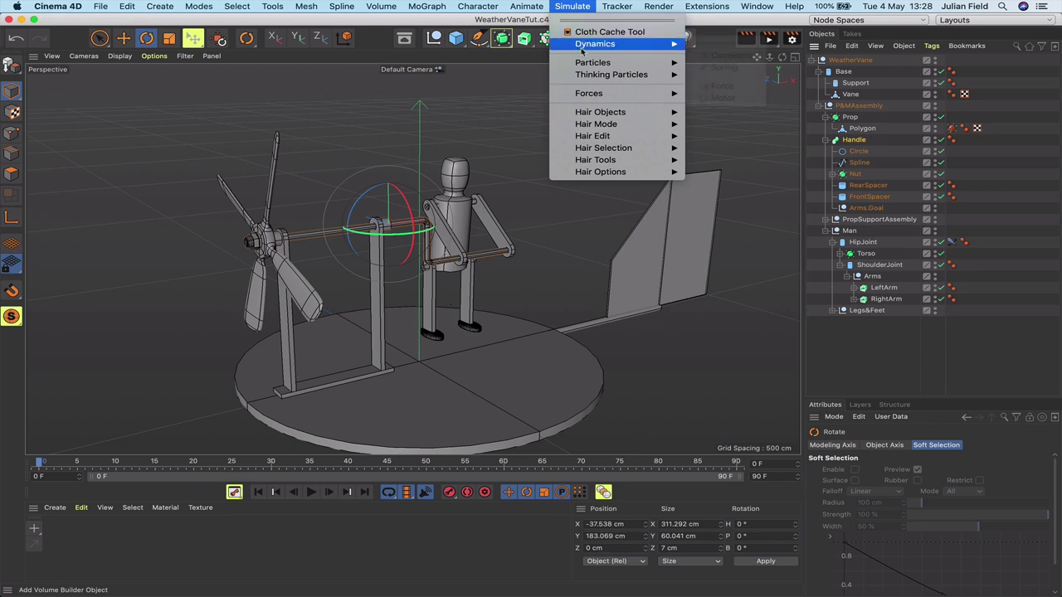
pyautogui.moveTo(679, 53)
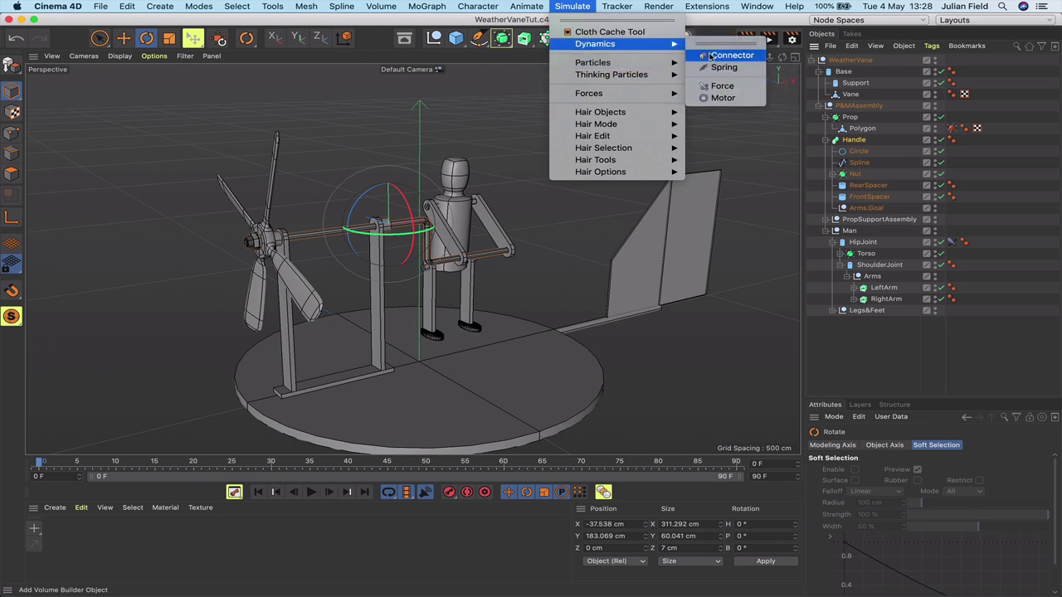
pyautogui.click(715, 48)
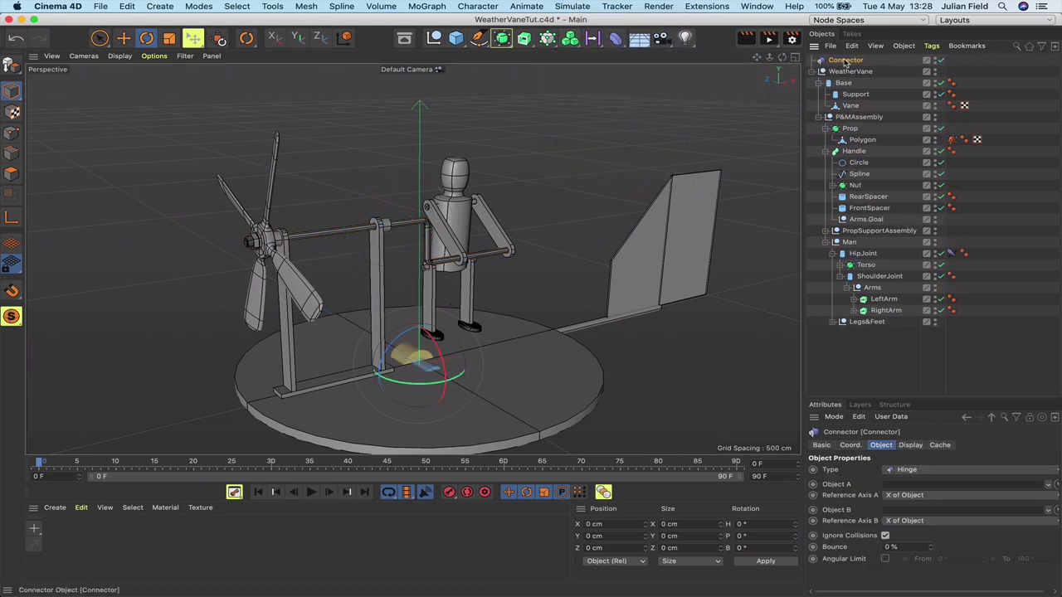
pyautogui.keyDown('ctrl'); pyautogui.moveTo(844, 62); pyautogui.dragTo(845, 69); pyautogui.keyUp('ctrl')
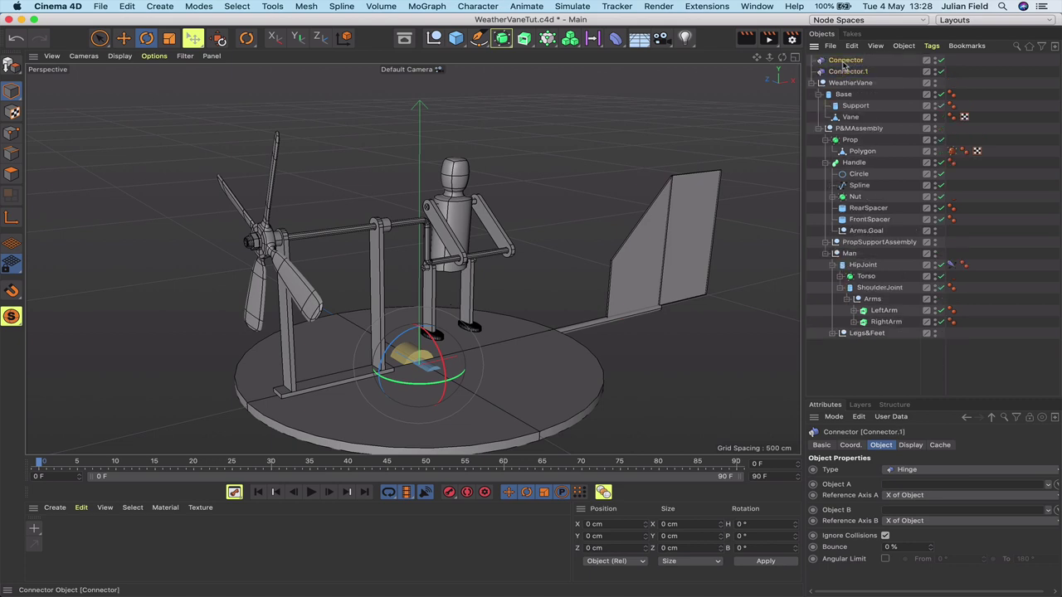
# Rename the two connectors as BaseConnector and PropConnector.
pyautogui.doubleClick(845, 61)
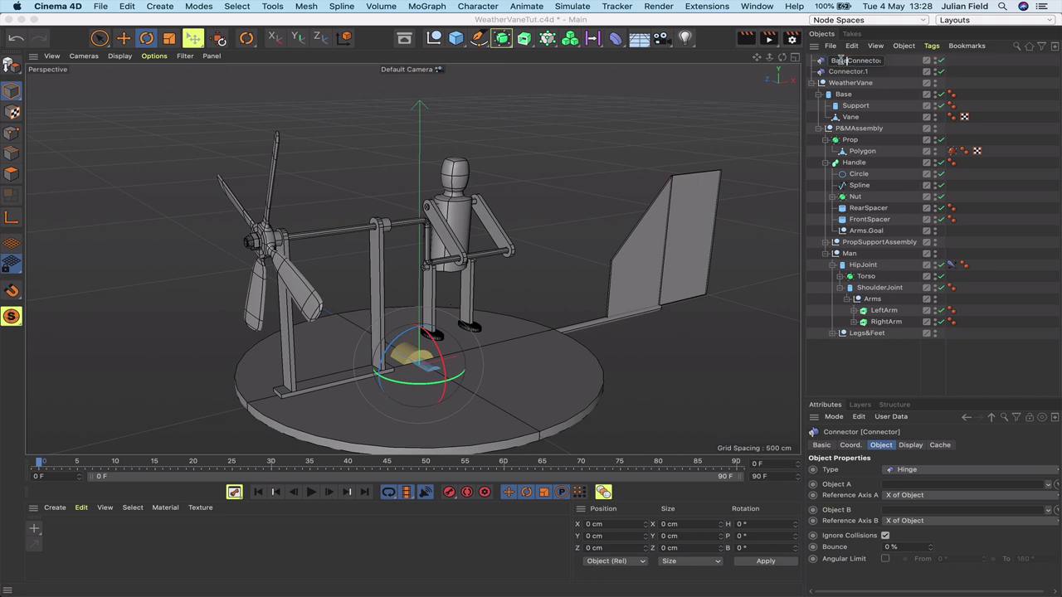
pyautogui.write('Base')
pyautogui.press('Return')
pyautogui.doubleClick(837, 73)
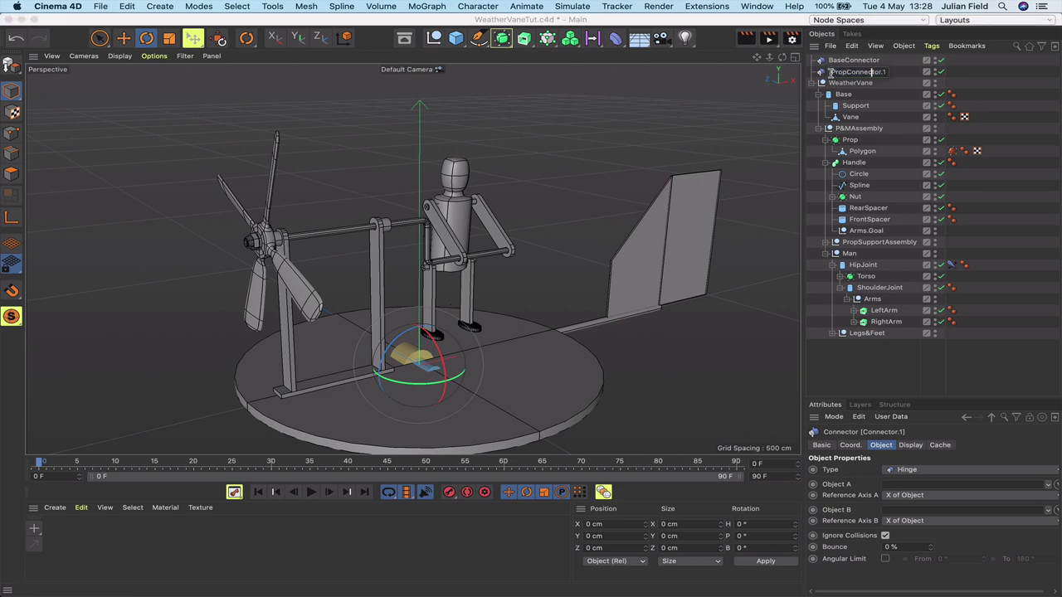
pyautogui.press('Return')
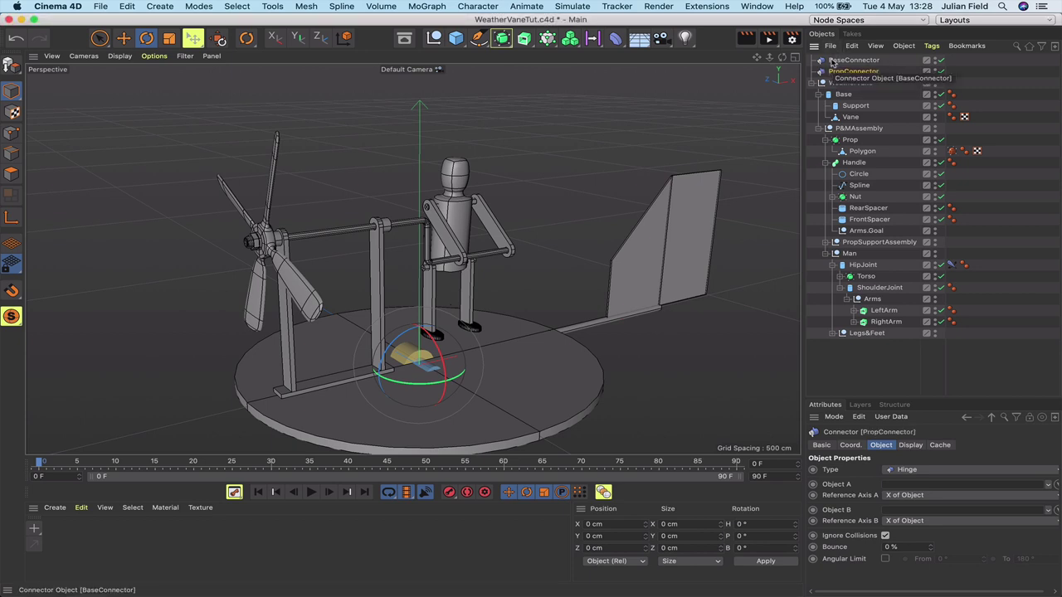
# Set BaseConnector's pitch to -90° and raise it along Y to about 13.7 cm at the centre of the base.
pyautogui.click(838, 61)
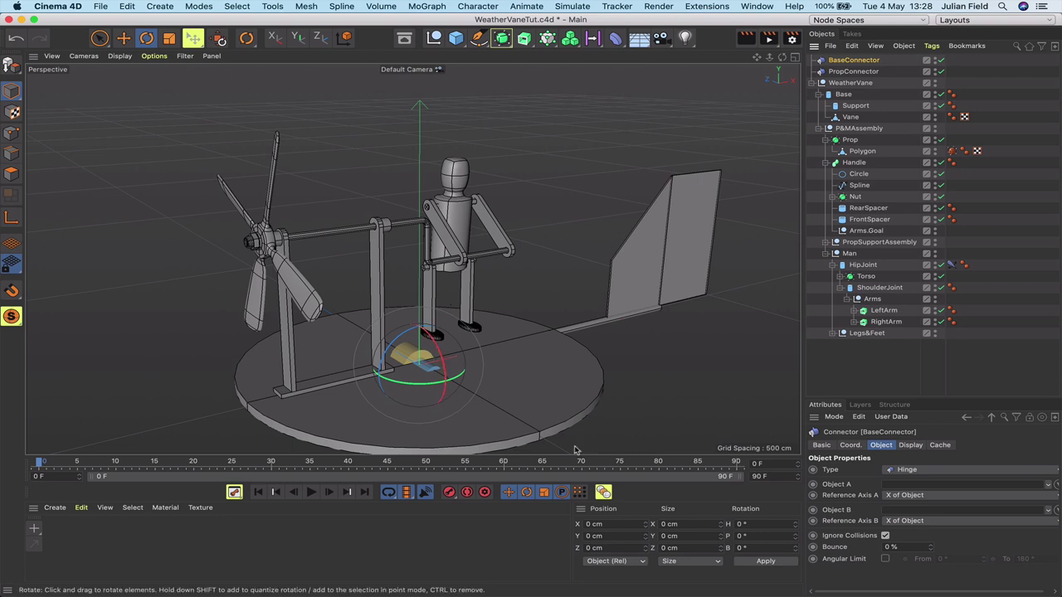
pyautogui.moveTo(748, 535); pyautogui.dragTo(727, 535)
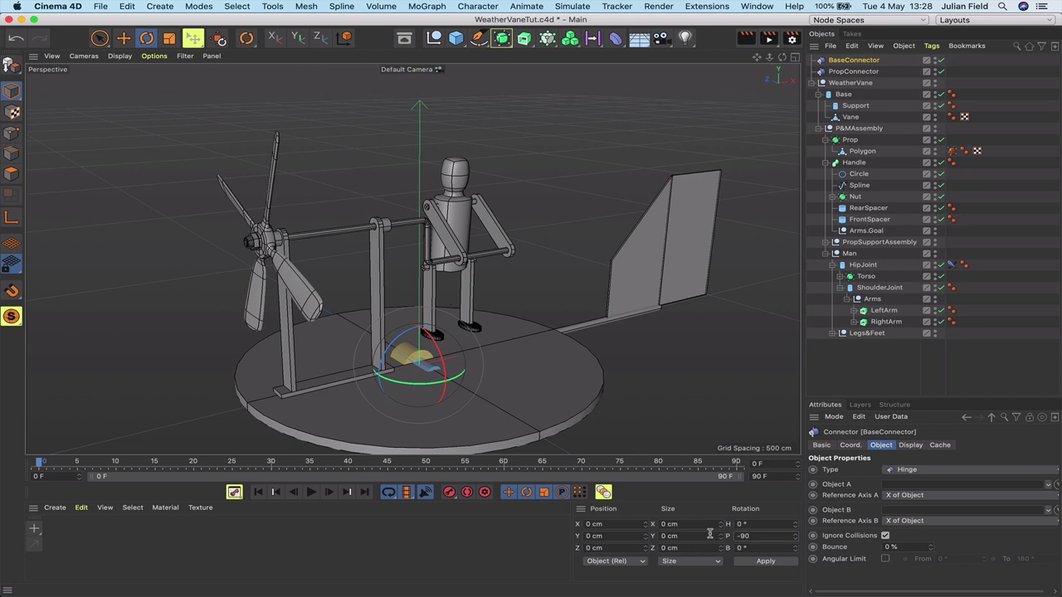
pyautogui.write('-90')
pyautogui.press('Return')
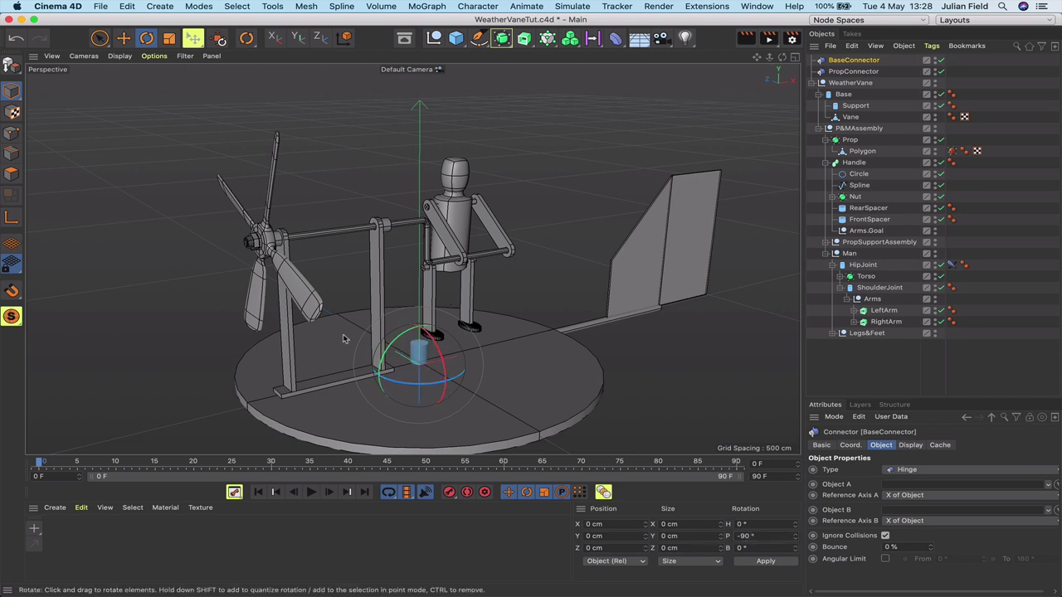
pyautogui.click(123, 37)
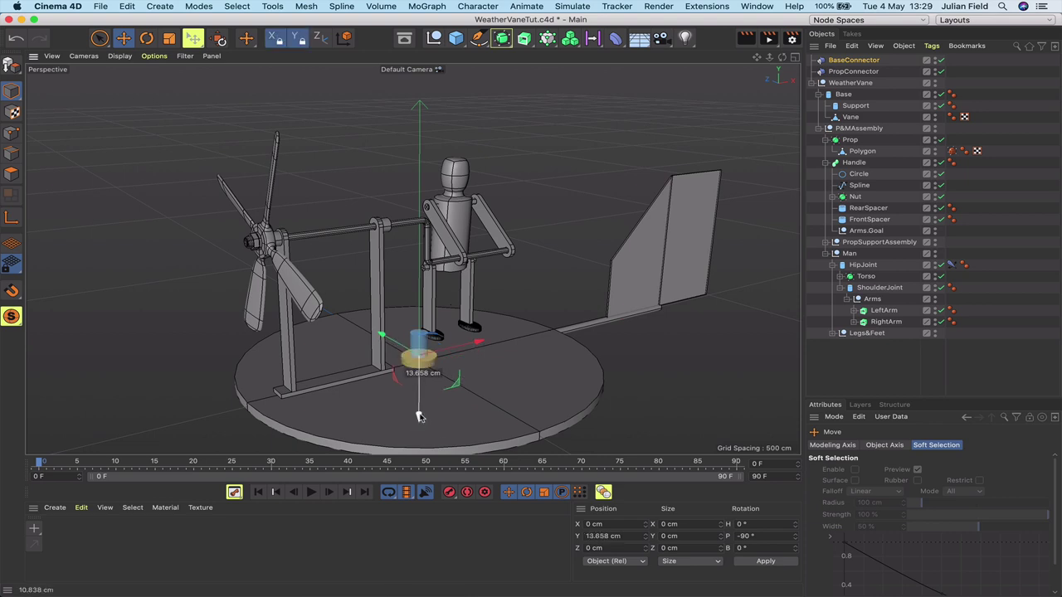
pyautogui.moveTo(417, 420); pyautogui.dragTo(419, 416)
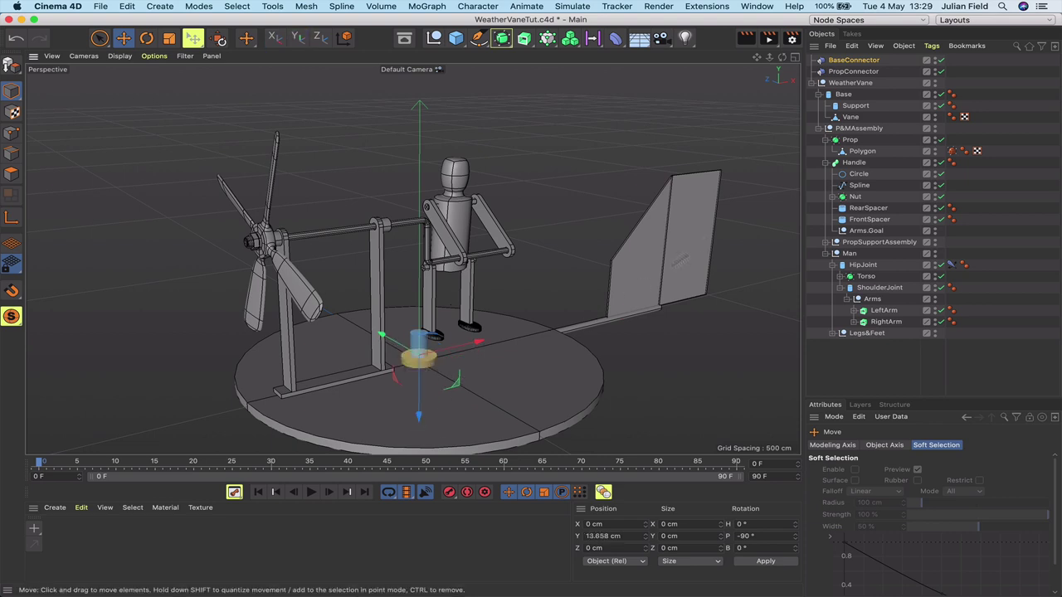
# Assign Base as Object A of BaseConnector.
pyautogui.click(855, 62)
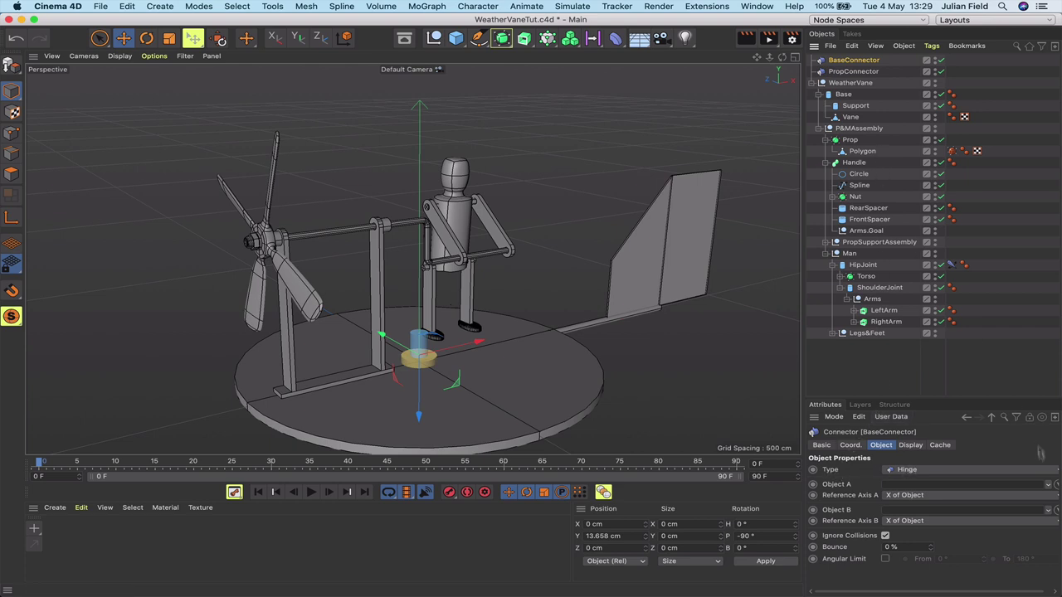
pyautogui.click(1055, 488)
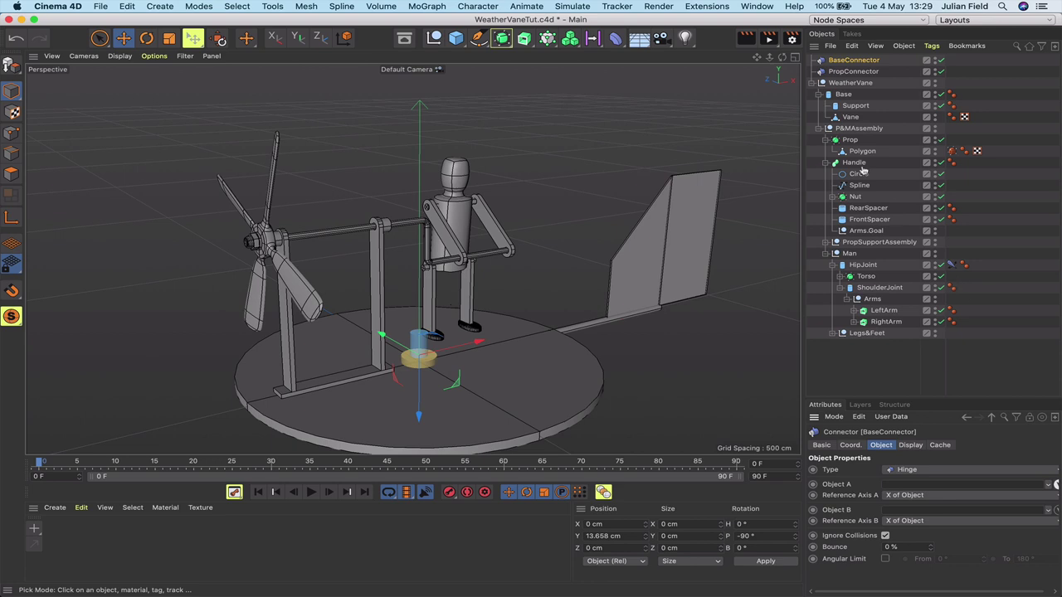
pyautogui.click(844, 95)
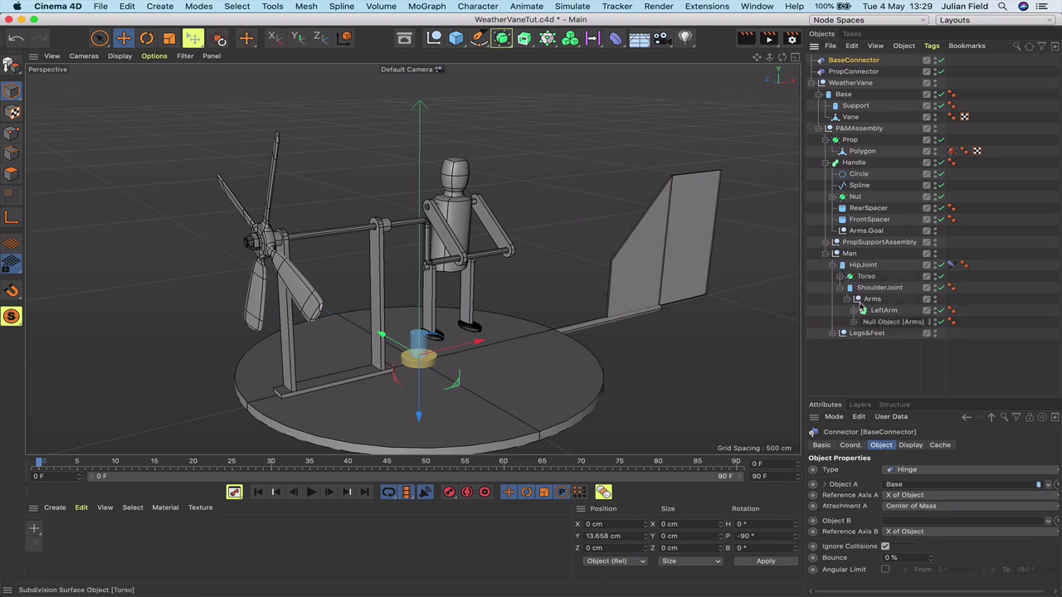
# Transfer PropConnector to the position of Prop and set its heading to -90°.
pyautogui.click(857, 73)
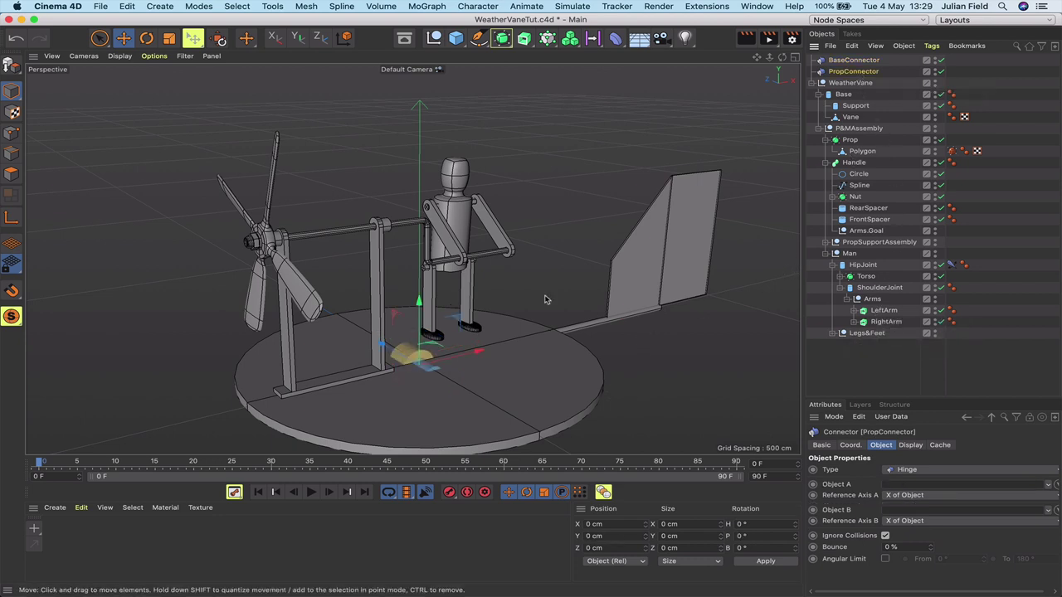
pyautogui.click(273, 7)
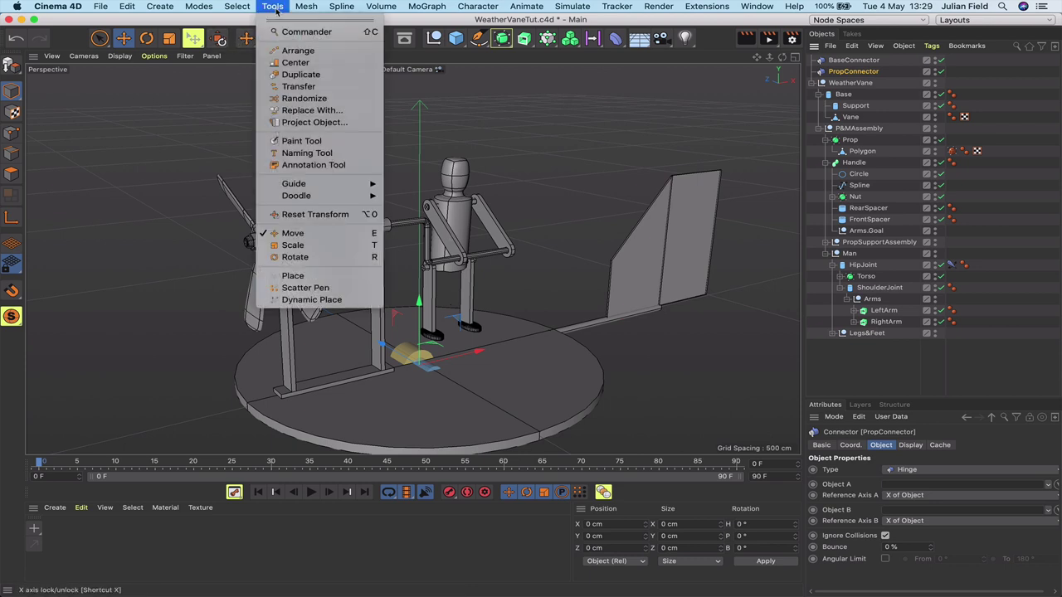
pyautogui.click(297, 86)
pyautogui.click(264, 245)
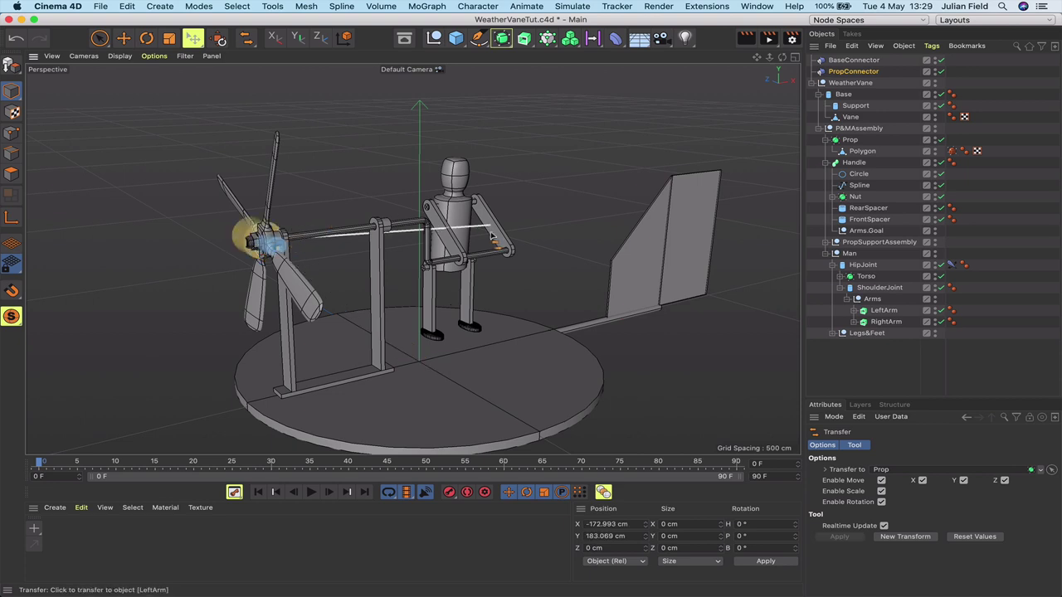
pyautogui.click(748, 524)
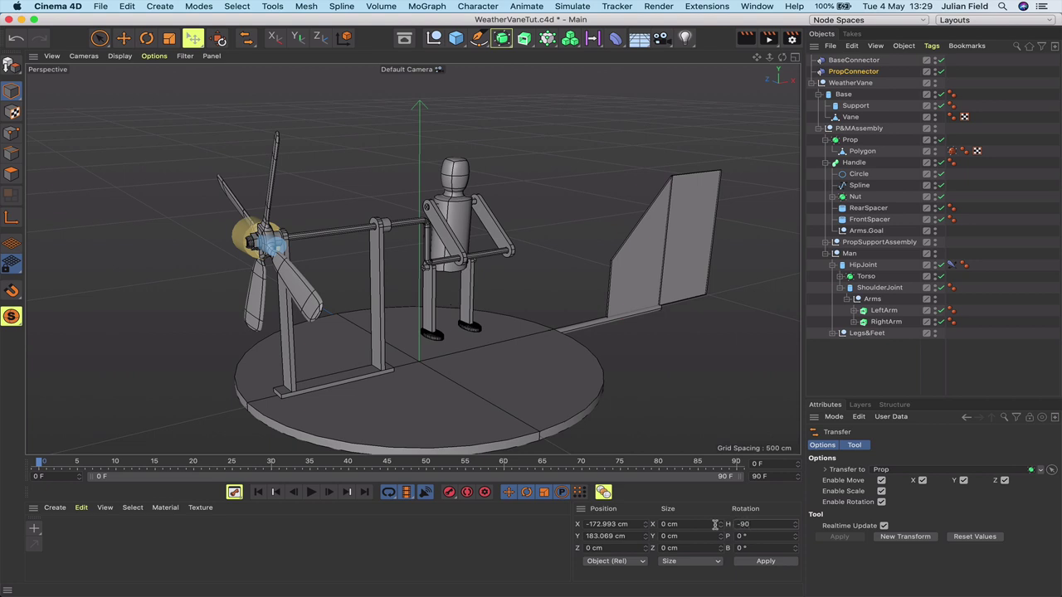
pyautogui.write('-90')
pyautogui.press('Return')
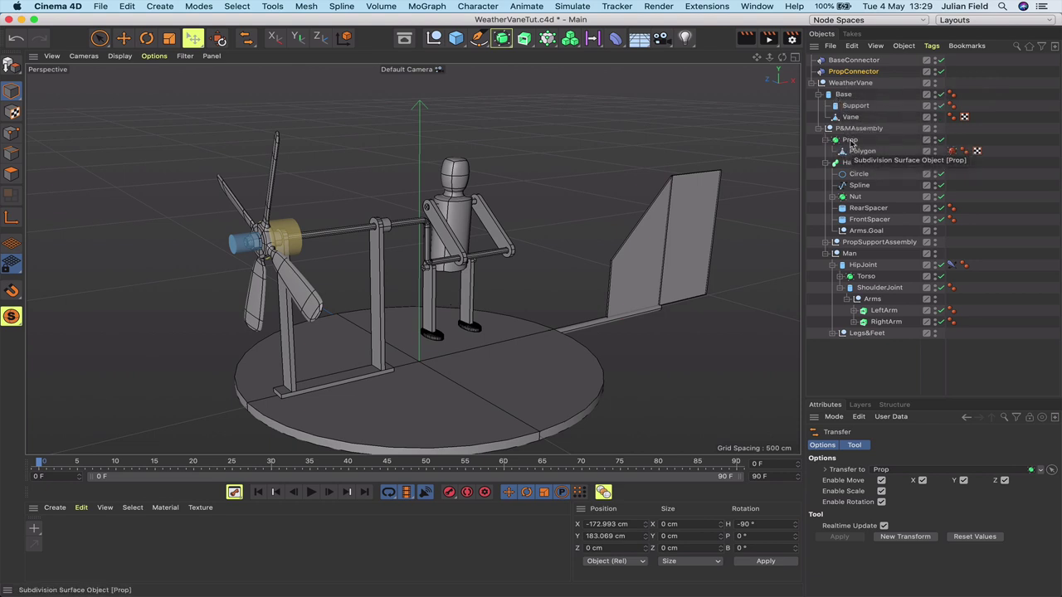
# Add a rigid-body Dynamics Body tag to Base.
pyautogui.click(844, 95)
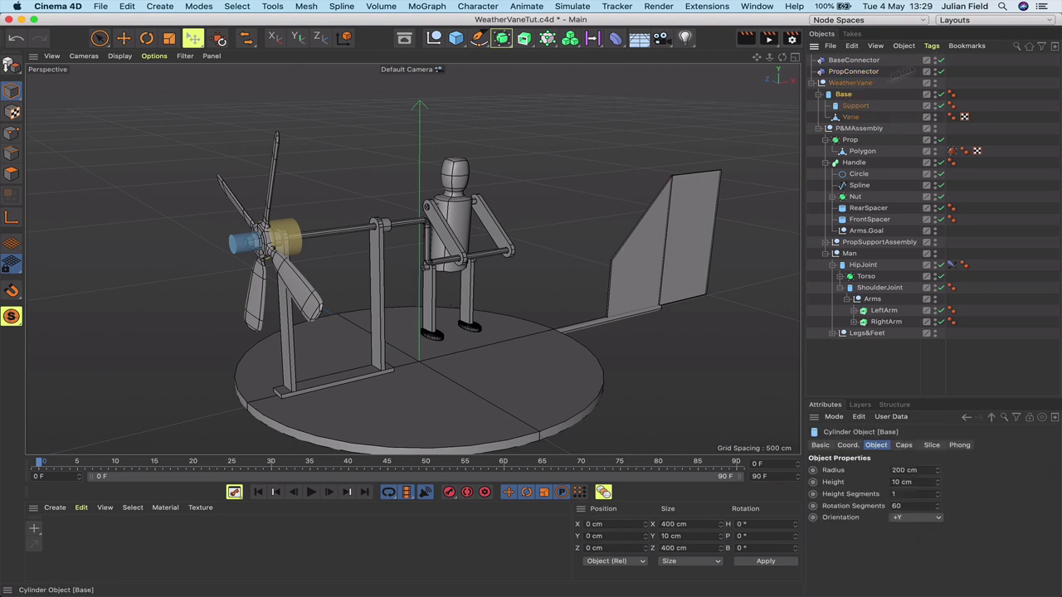
pyautogui.click(932, 46)
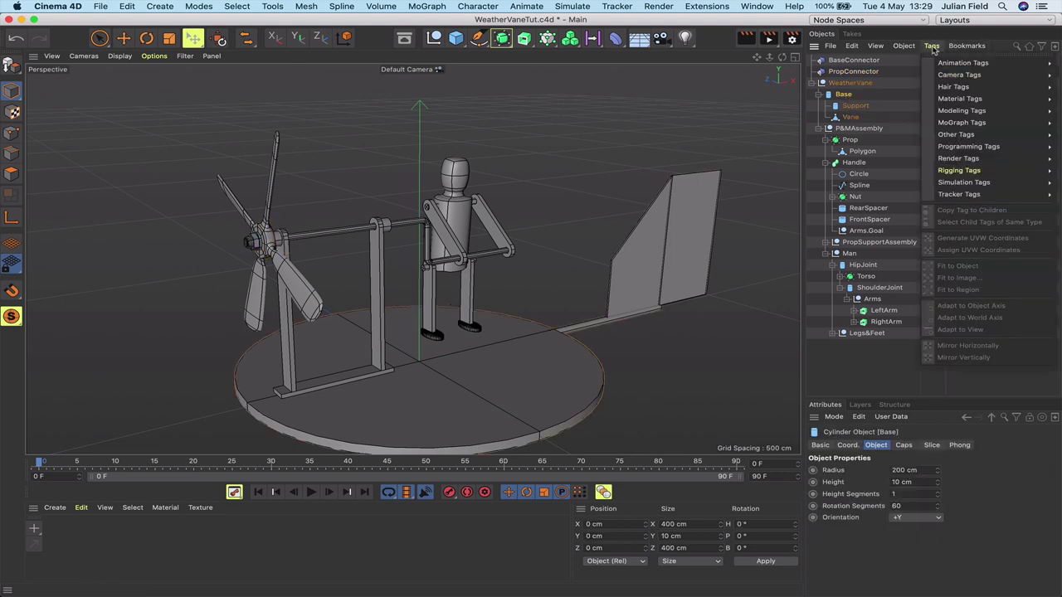
pyautogui.moveTo(963, 182)
pyautogui.click(886, 182)
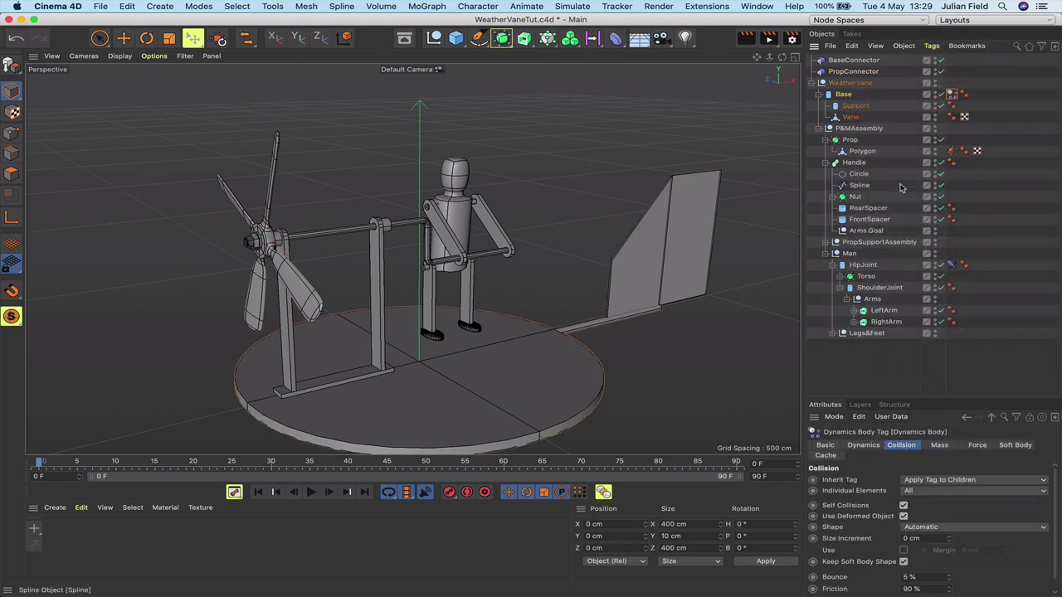
# Set the collision of Base's Dynamics Body tag to inherit as Compound Collision Shape, with Convex Hull as its shape.
pyautogui.click(867, 445)
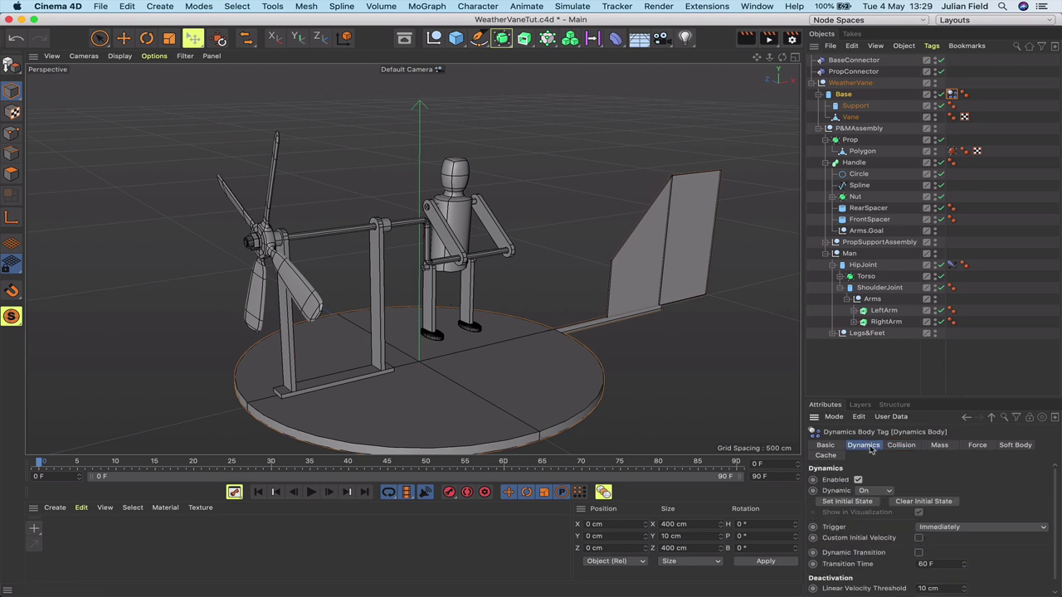
pyautogui.scroll(-1, 944, 479)
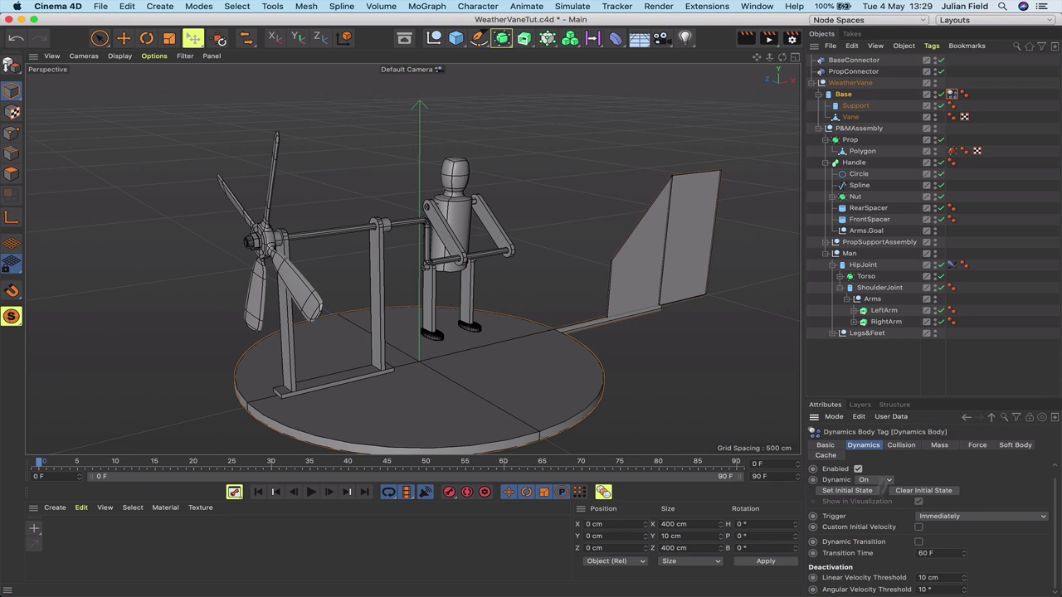
pyautogui.click(900, 445)
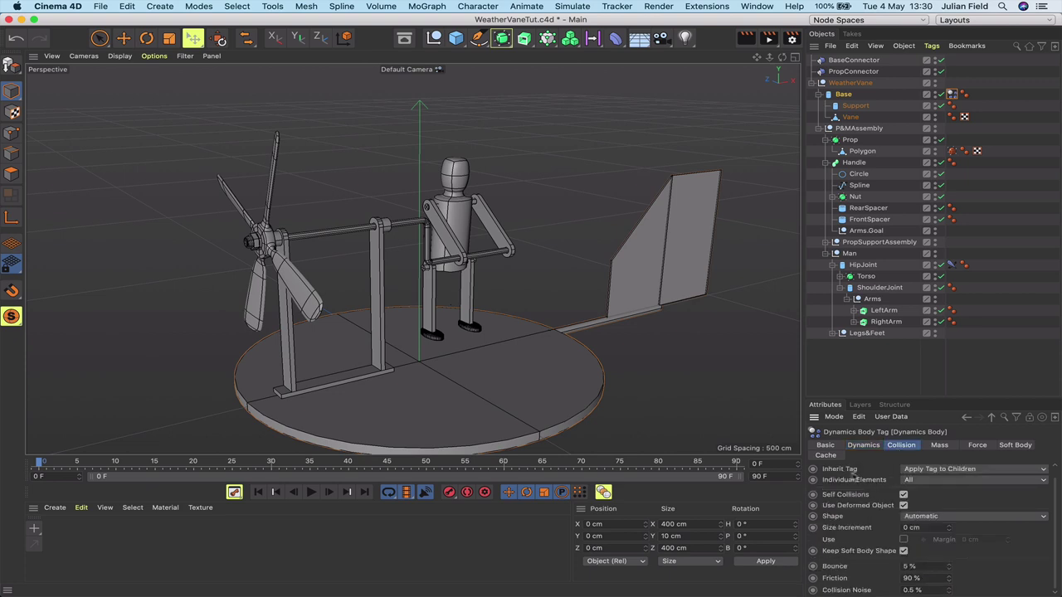
pyautogui.click(918, 471)
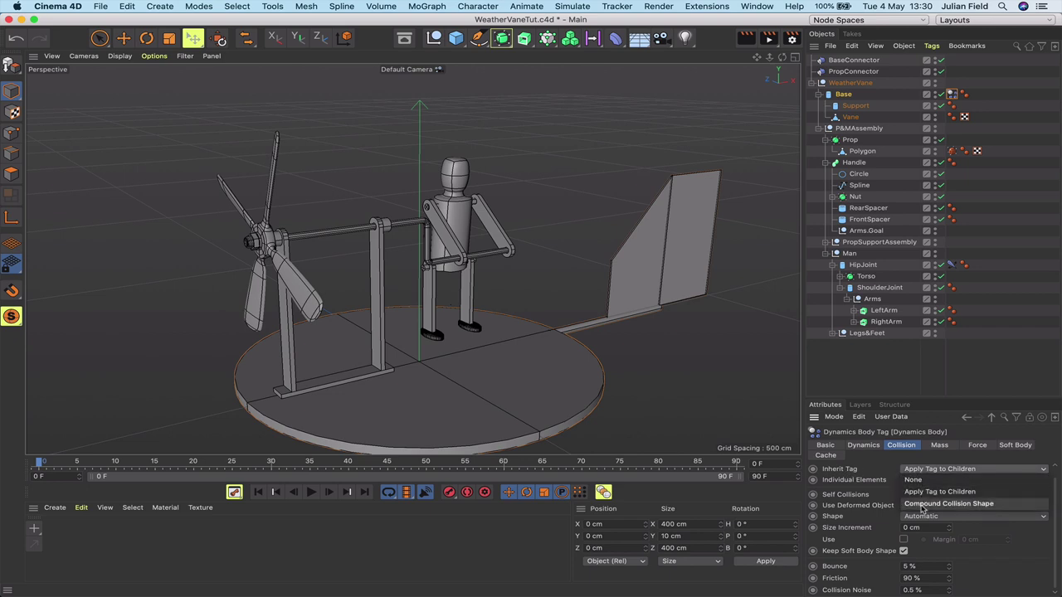
pyautogui.click(912, 505)
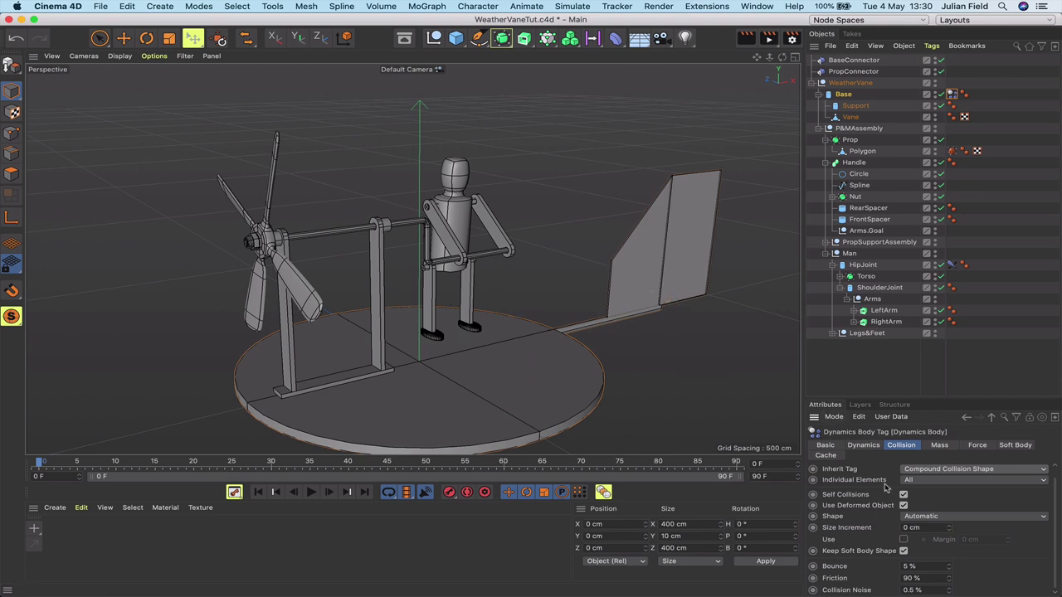
pyautogui.click(945, 518)
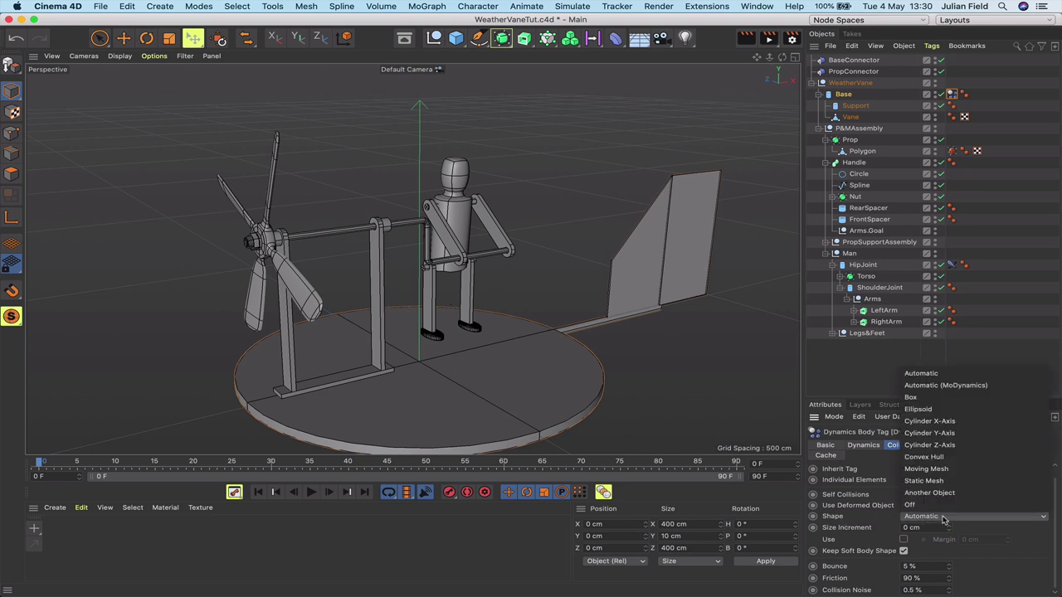
pyautogui.click(940, 459)
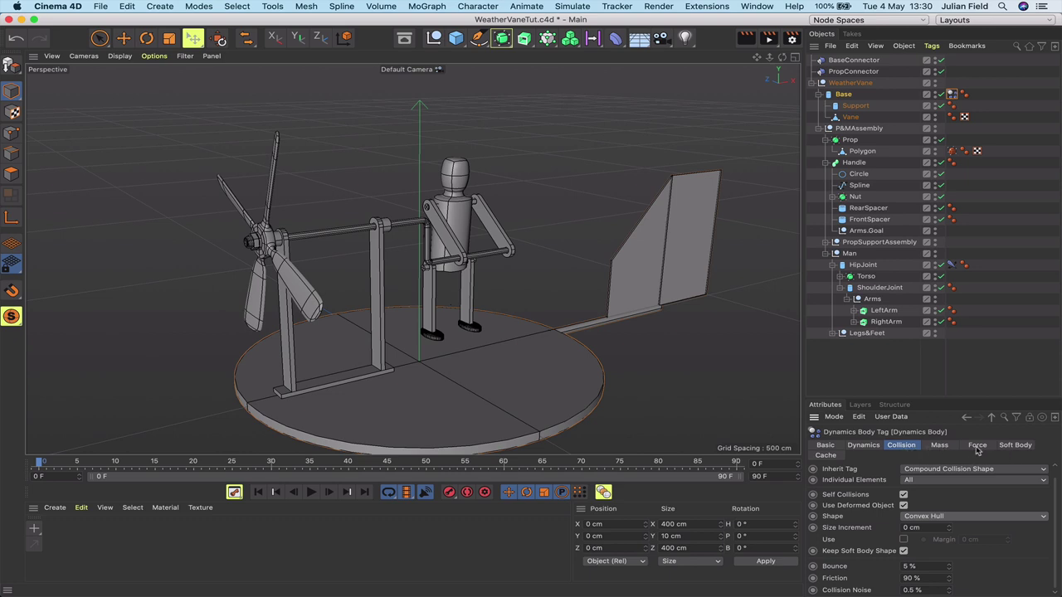
# Set the aerodynamic Lift of Base's Dynamics Body tag to 300% and copy the tag onto Prop.
pyautogui.click(977, 446)
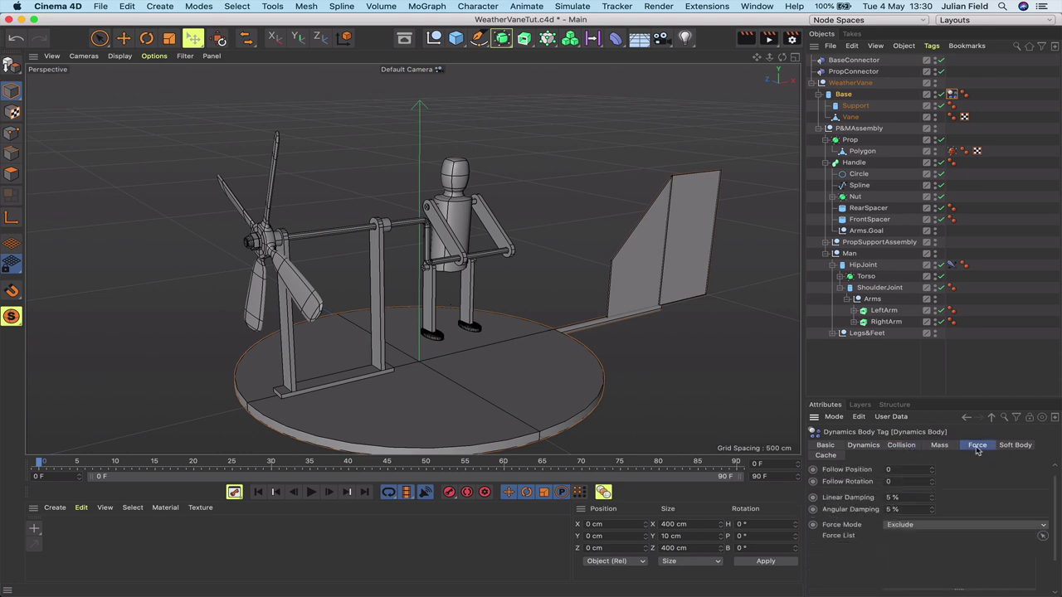
pyautogui.scroll(-2, 944, 478)
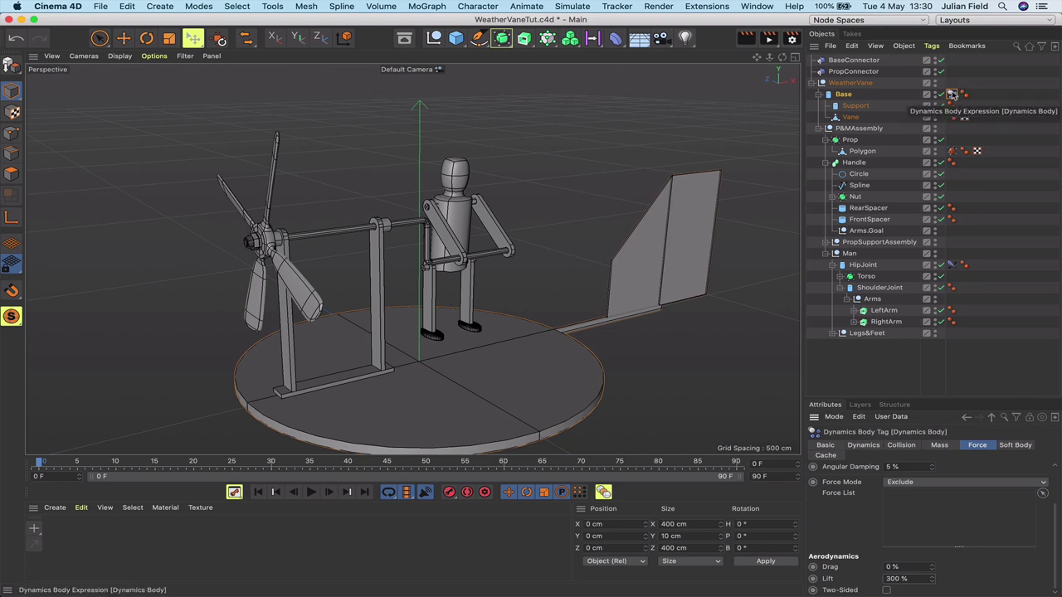
pyautogui.keyDown('ctrl'); pyautogui.moveTo(951, 93); pyautogui.dragTo(952, 140); pyautogui.keyUp('ctrl')
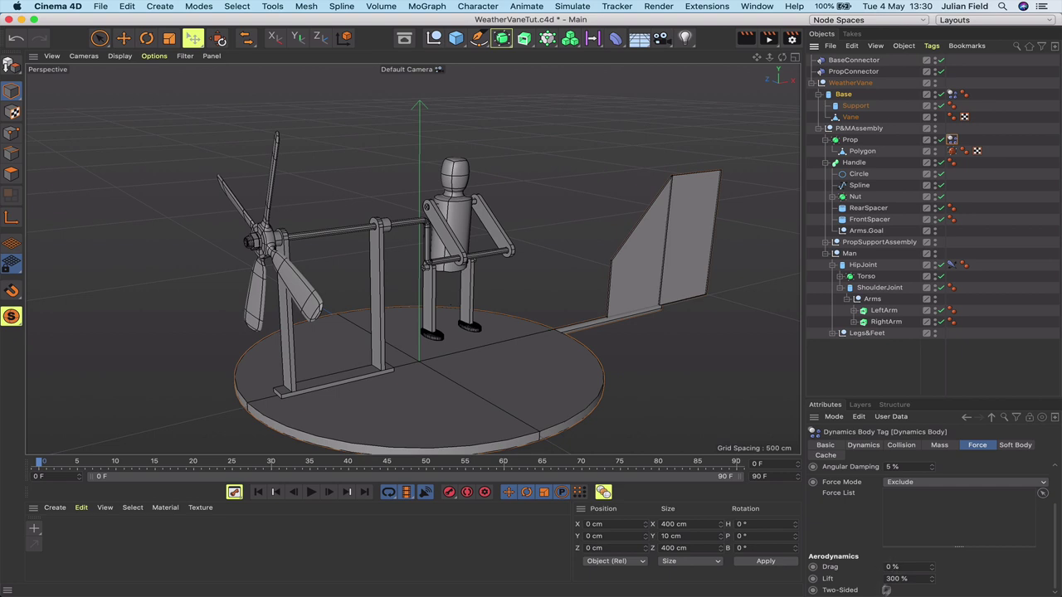
# Set Prop's Dynamics Body tag to Inherit Tag None and Individual Elements Off.
pyautogui.click(903, 446)
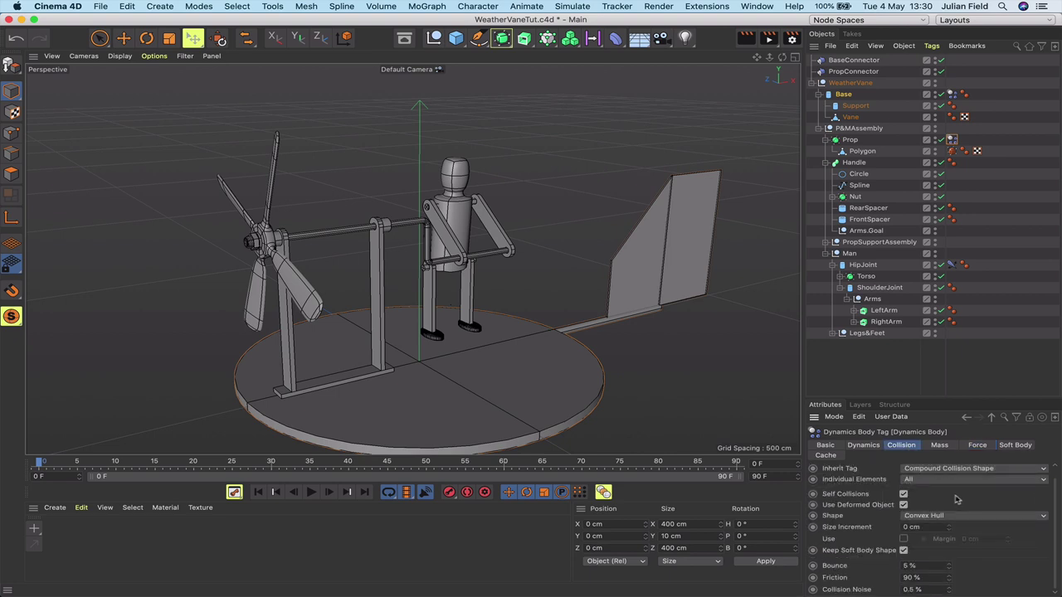
pyautogui.click(918, 470)
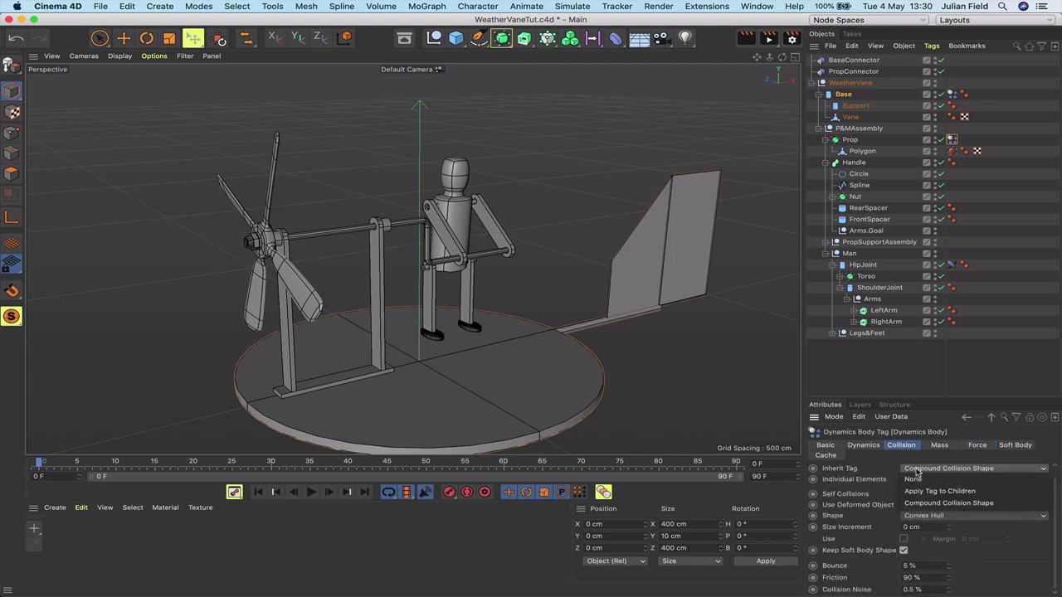
pyautogui.click(916, 481)
pyautogui.click(918, 481)
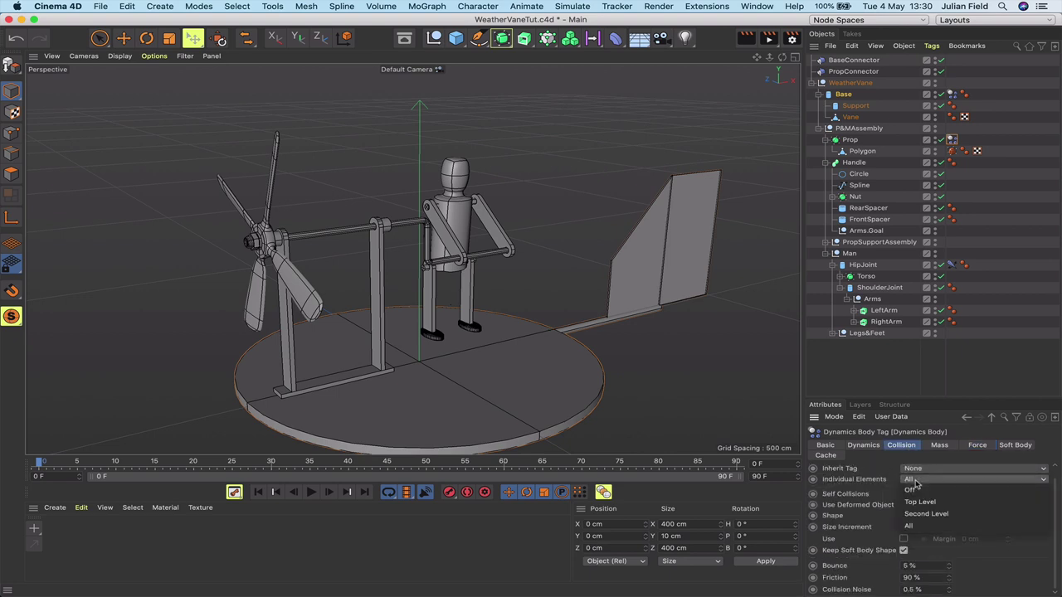
pyautogui.click(916, 491)
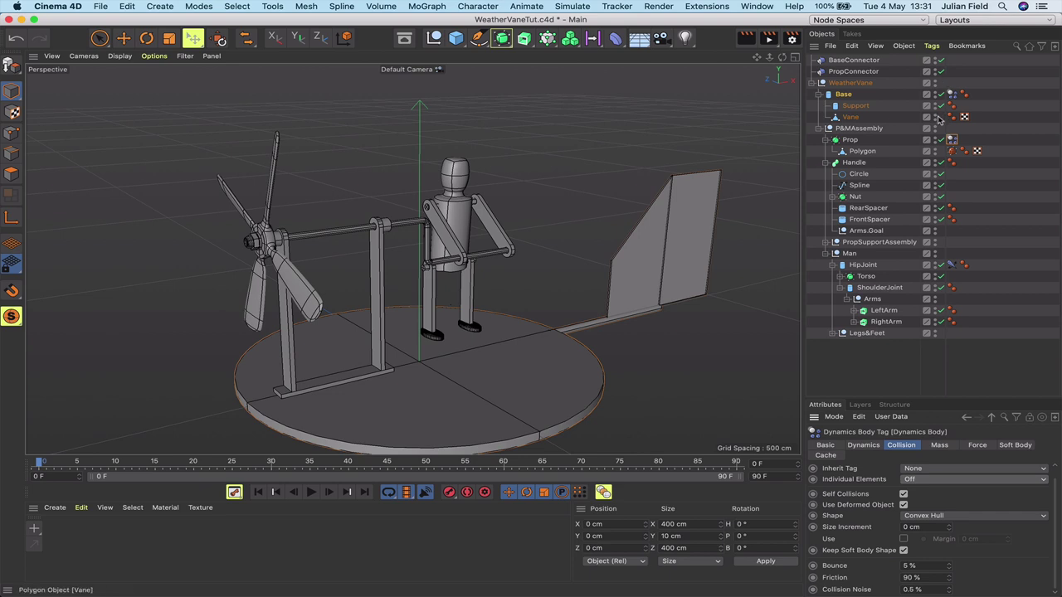
# Play the simulation briefly to check how the propeller and base behave, and return to the first frame.
pyautogui.click(311, 493)
pyautogui.click(311, 493)
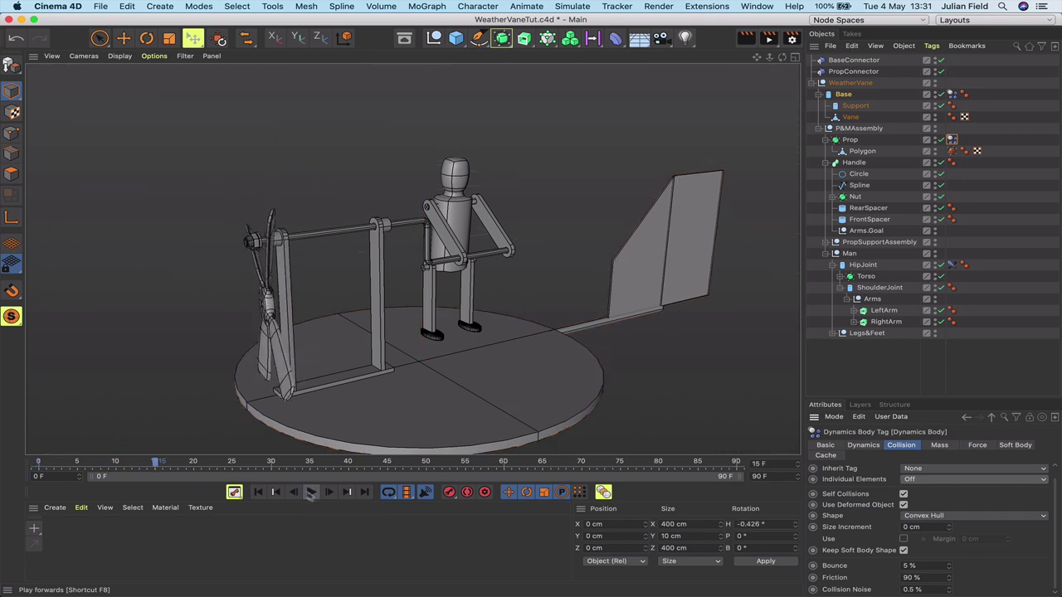
pyautogui.click(257, 493)
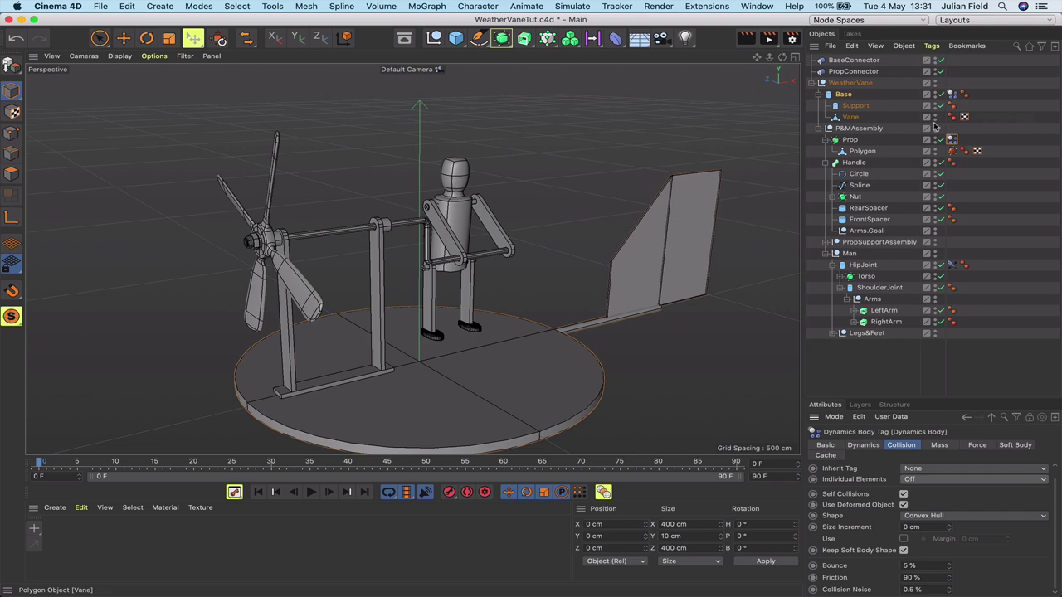
# Assign Base as Object A and Prop as Object B of PropConnector.
pyautogui.click(855, 71)
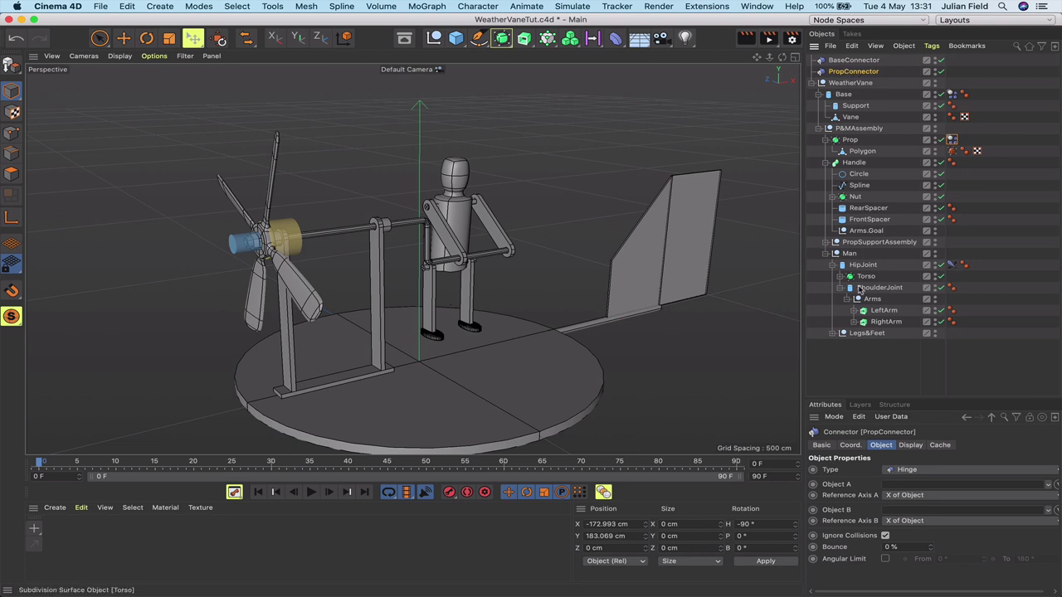
pyautogui.click(1057, 487)
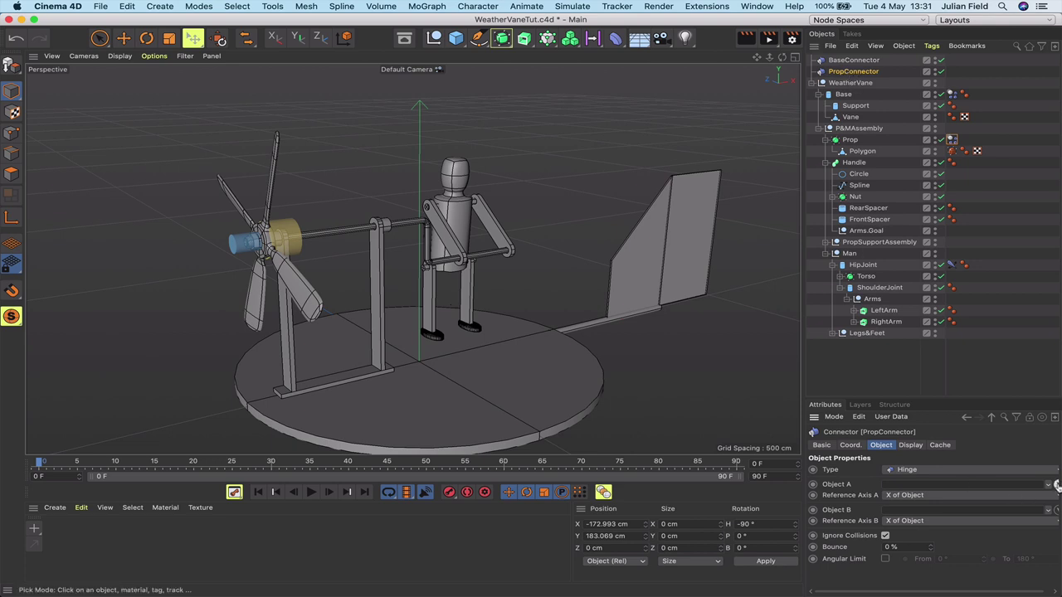
pyautogui.click(844, 94)
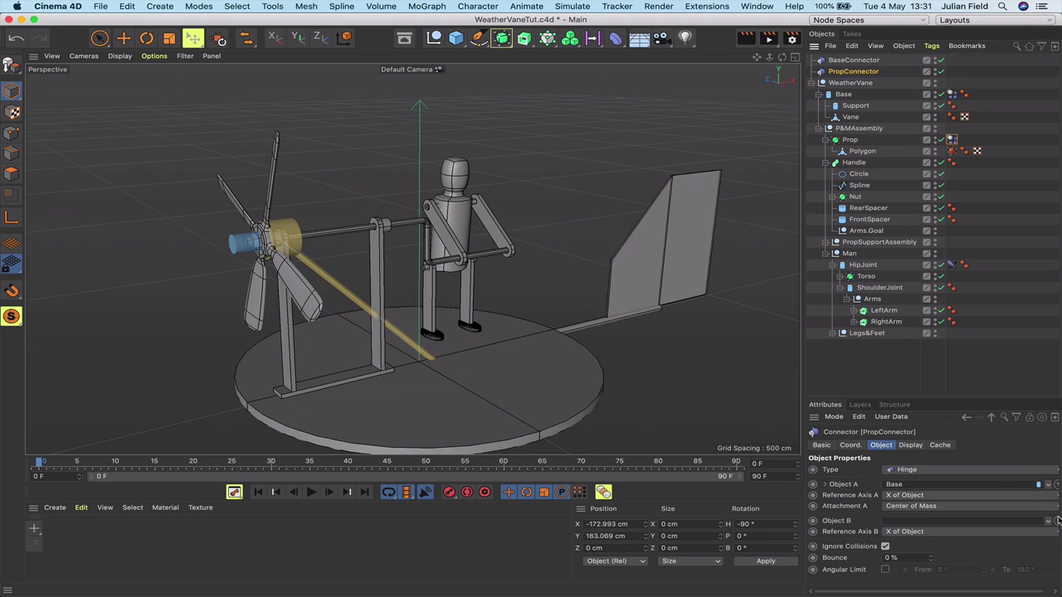
pyautogui.click(1056, 521)
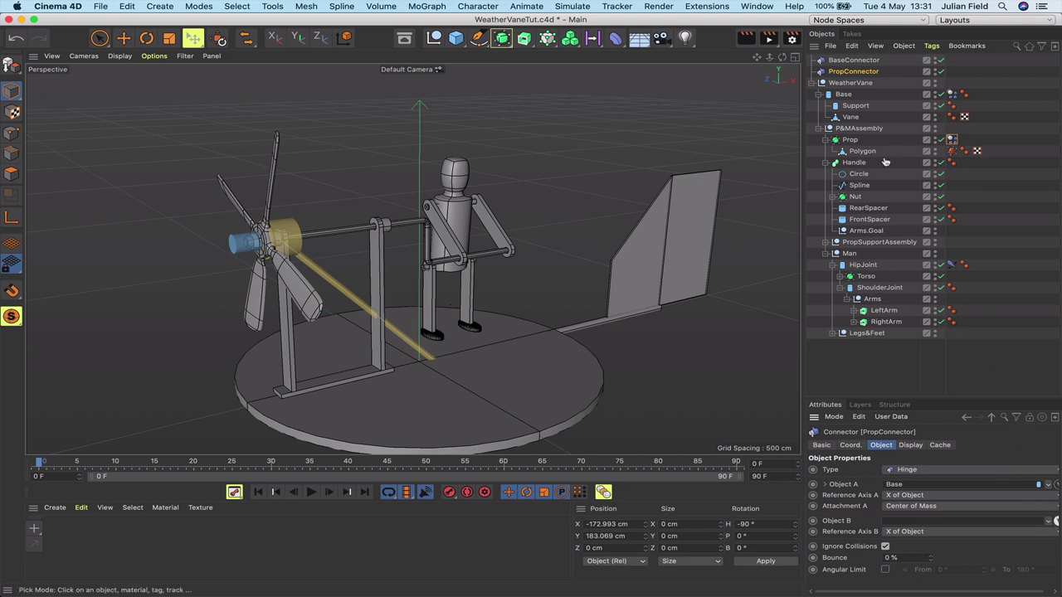
pyautogui.click(853, 140)
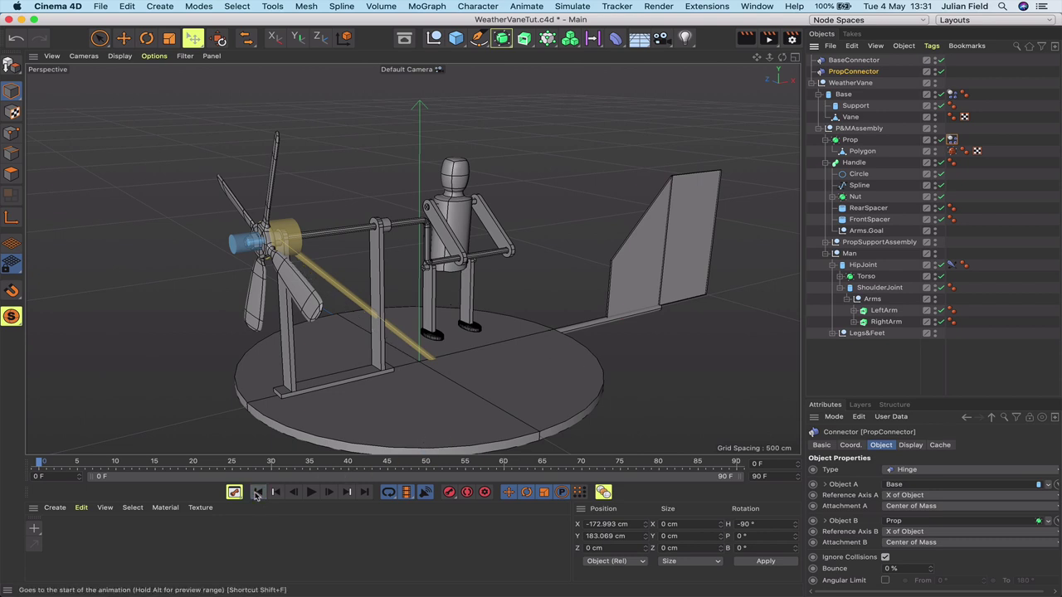
# Test the simulation with the connected propeller and rewind to frame 0.
pyautogui.click(311, 493)
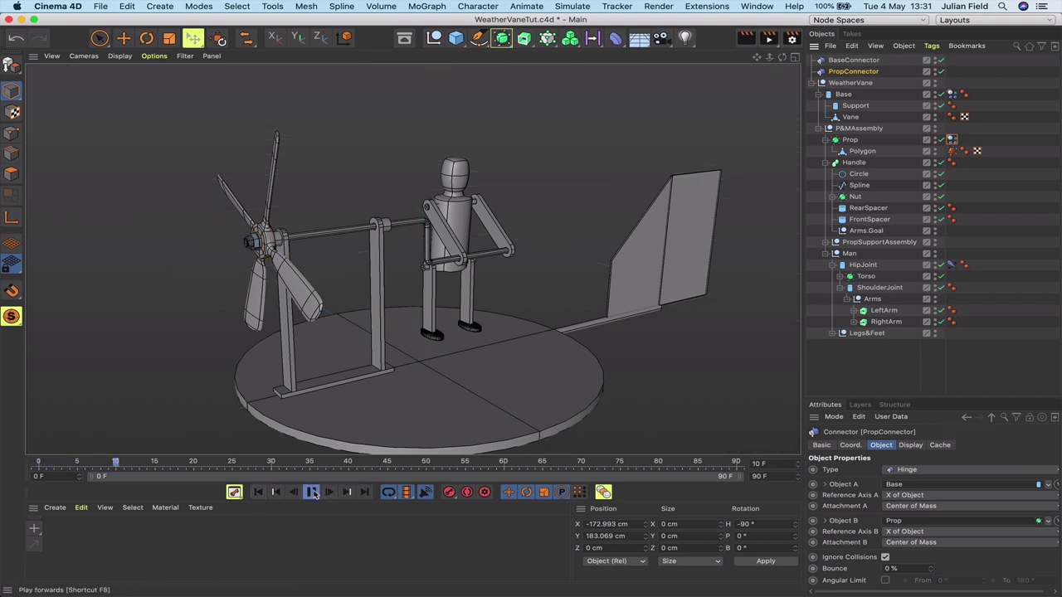
pyautogui.click(312, 493)
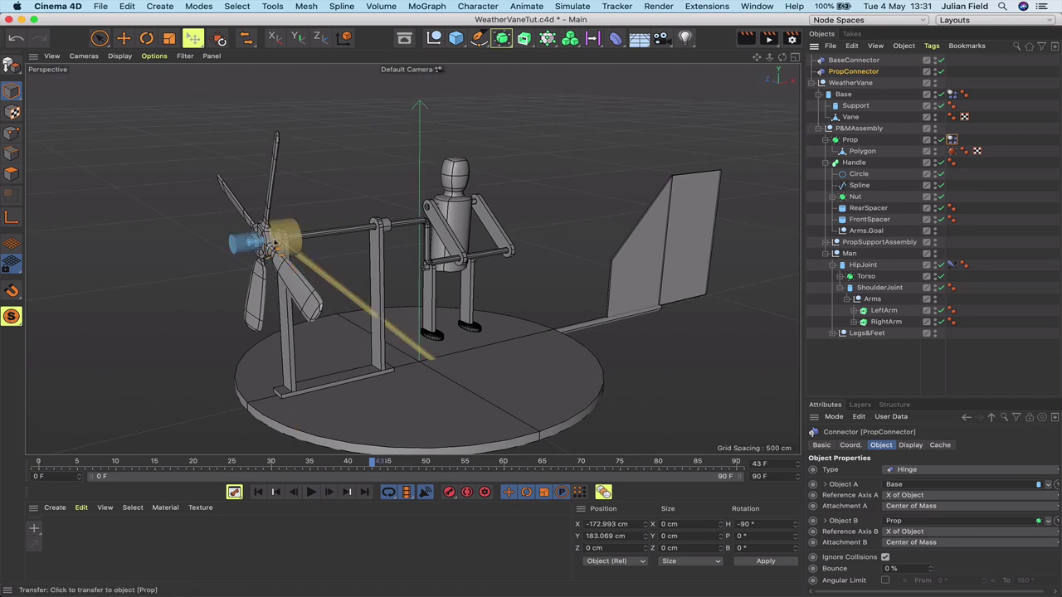
pyautogui.click(257, 493)
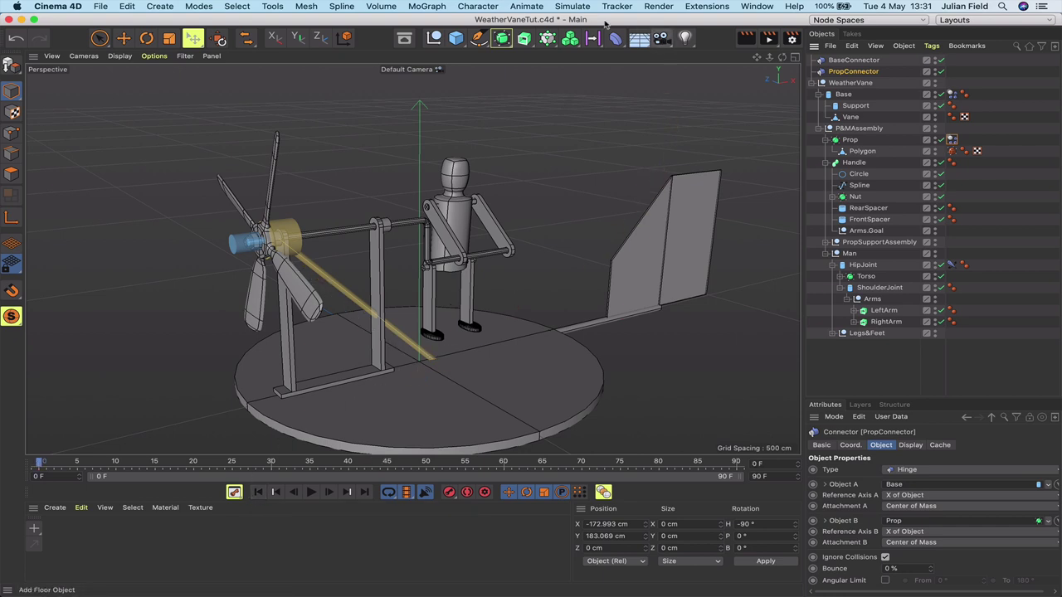
# Add a Wind force object to the scene and activate the Move tool.
pyautogui.click(583, 7)
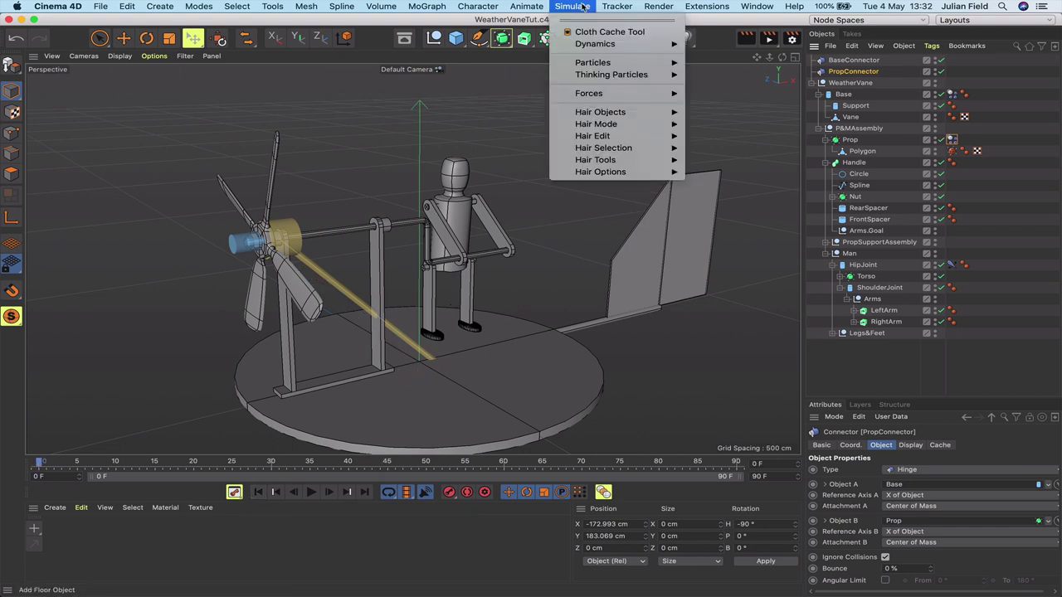
pyautogui.moveTo(588, 95)
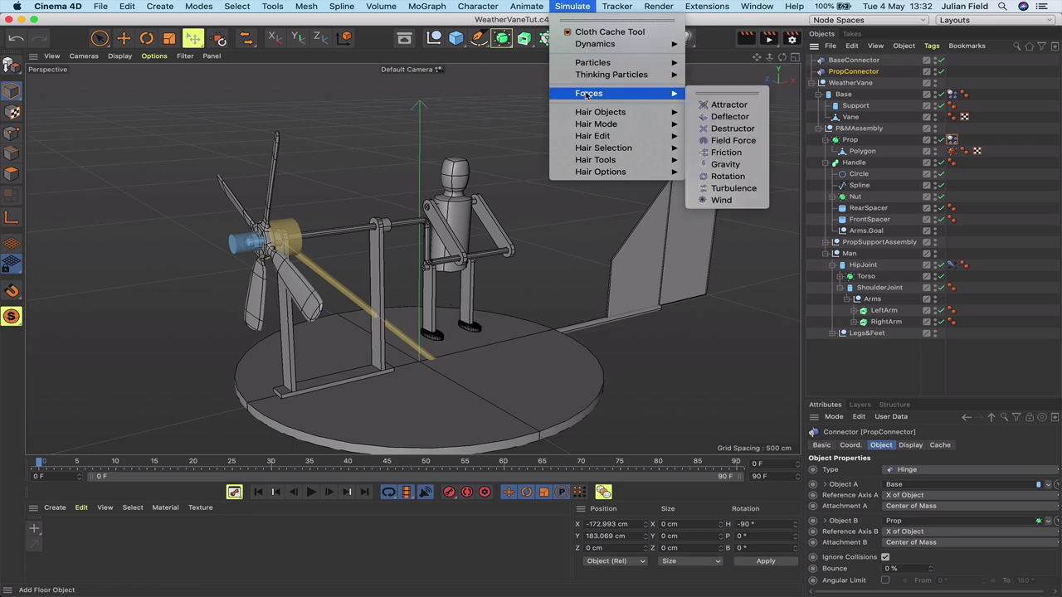
pyautogui.click(721, 200)
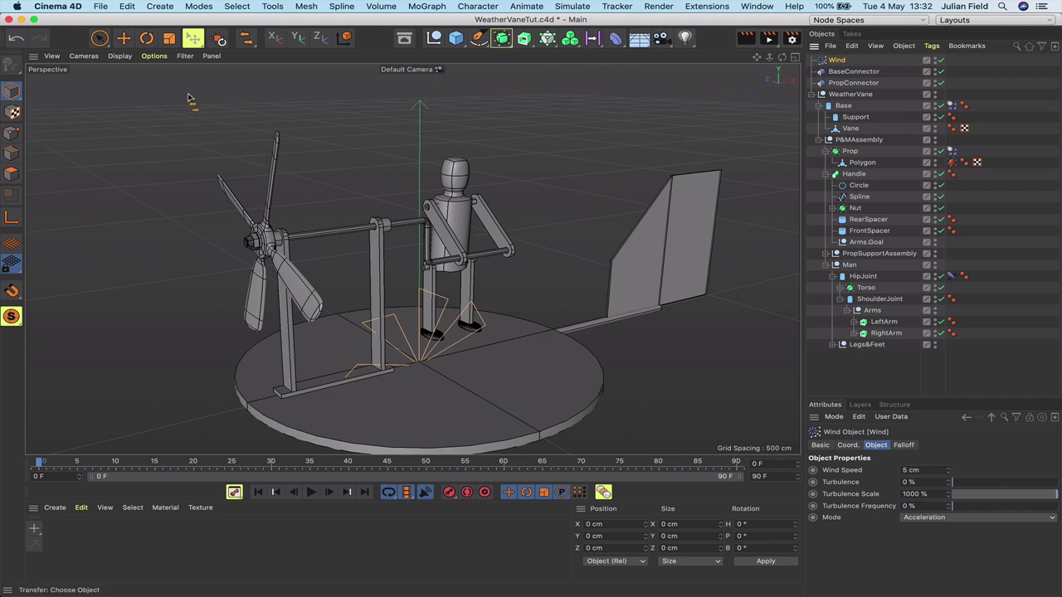
pyautogui.press('e')
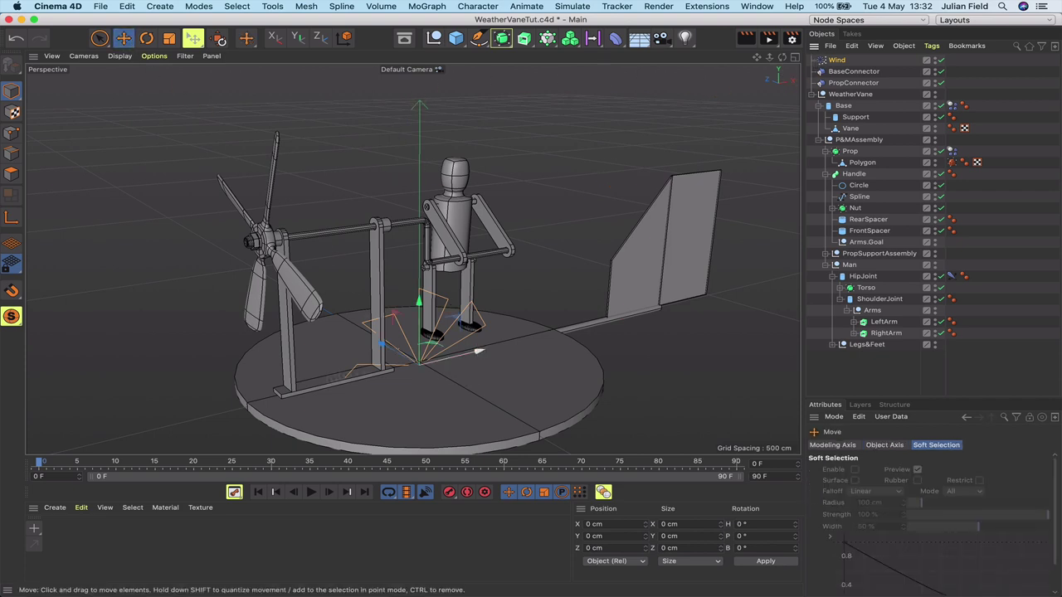
pyautogui.click(455, 353)
pyautogui.moveTo(455, 353); pyautogui.dragTo(292, 409)
pyautogui.press('super+z')
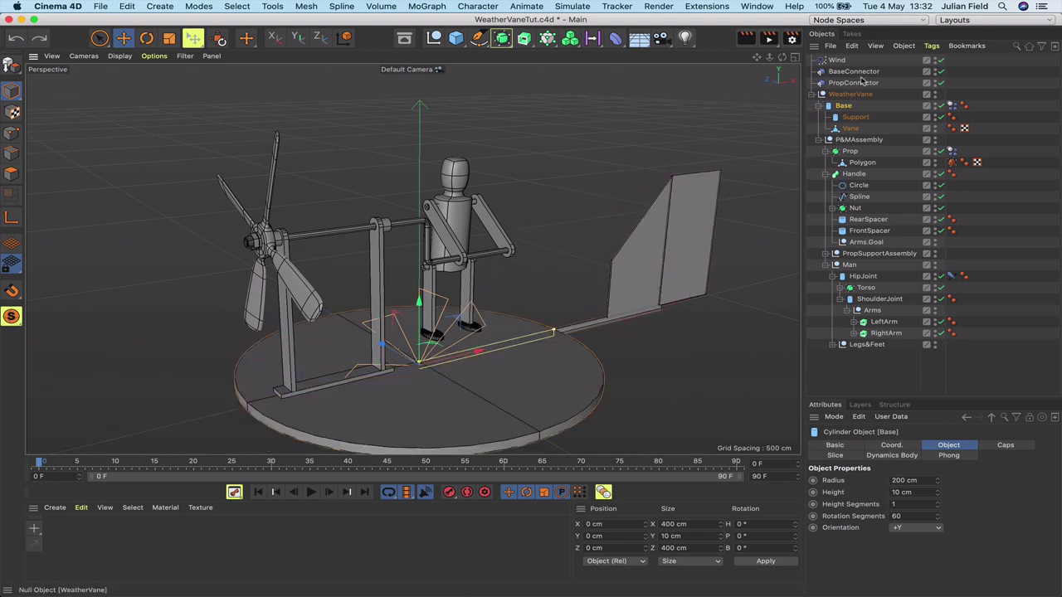
pyautogui.press('super+z')
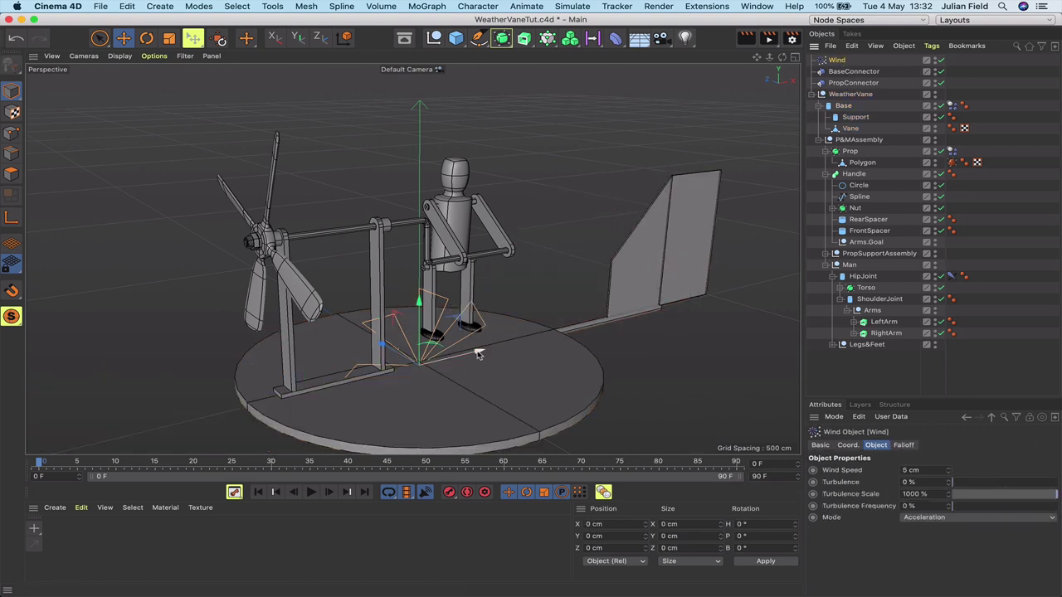
# Move the Wind object in front of the propeller to about X -292 cm, Z 113 cm, and set its heading to -110°.
pyautogui.moveTo(476, 355); pyautogui.dragTo(236, 433)
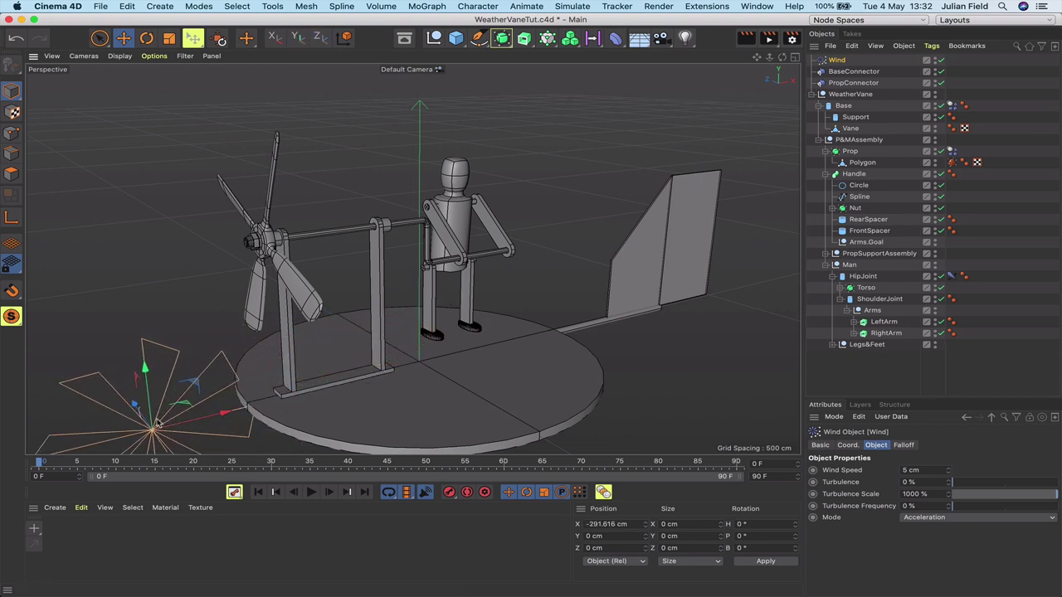
pyautogui.moveTo(139, 407); pyautogui.dragTo(126, 358)
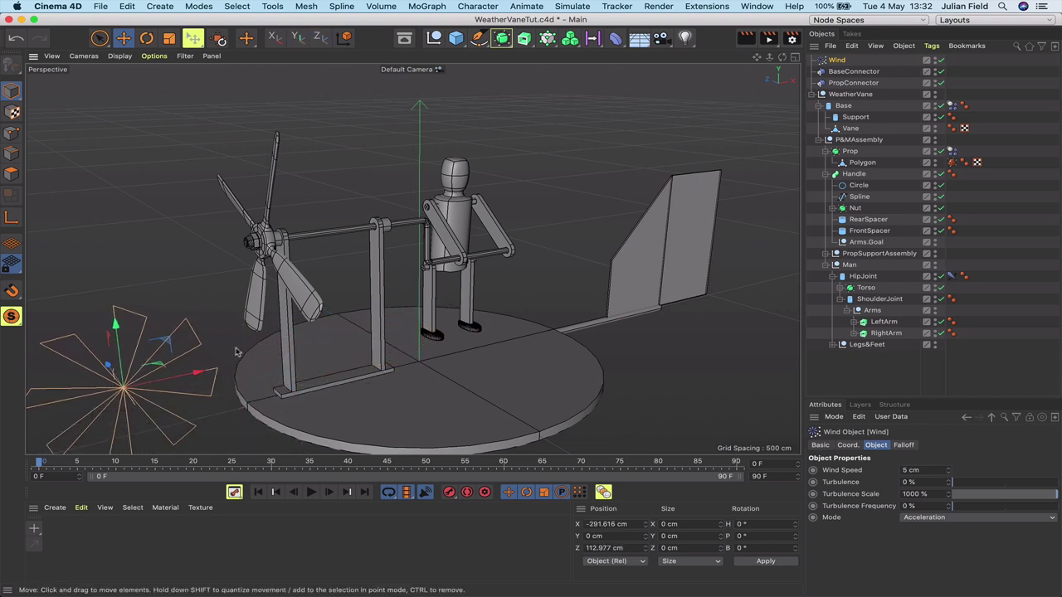
pyautogui.click(763, 524)
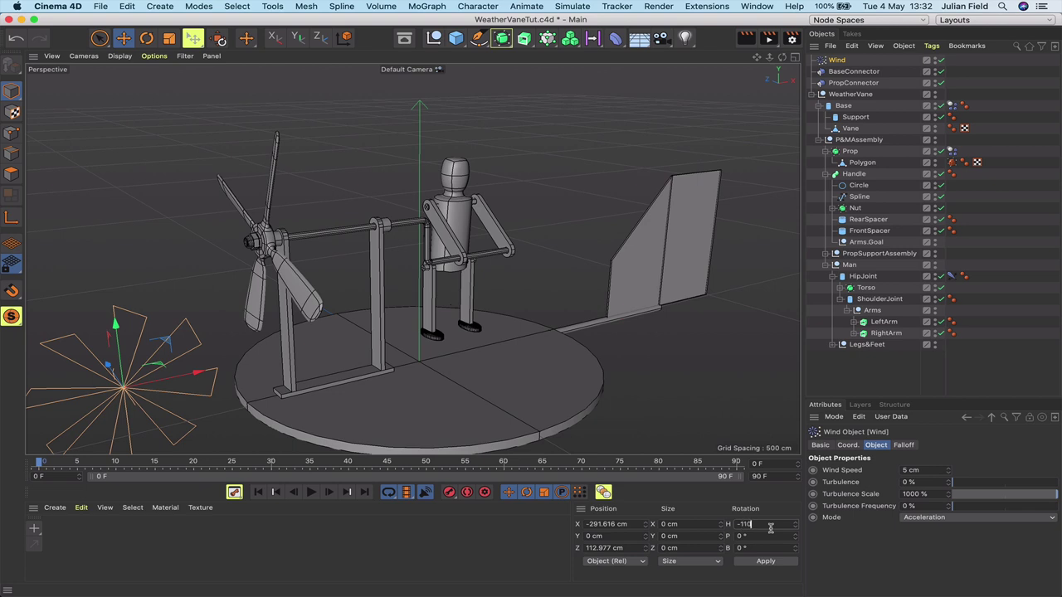
pyautogui.press('Return')
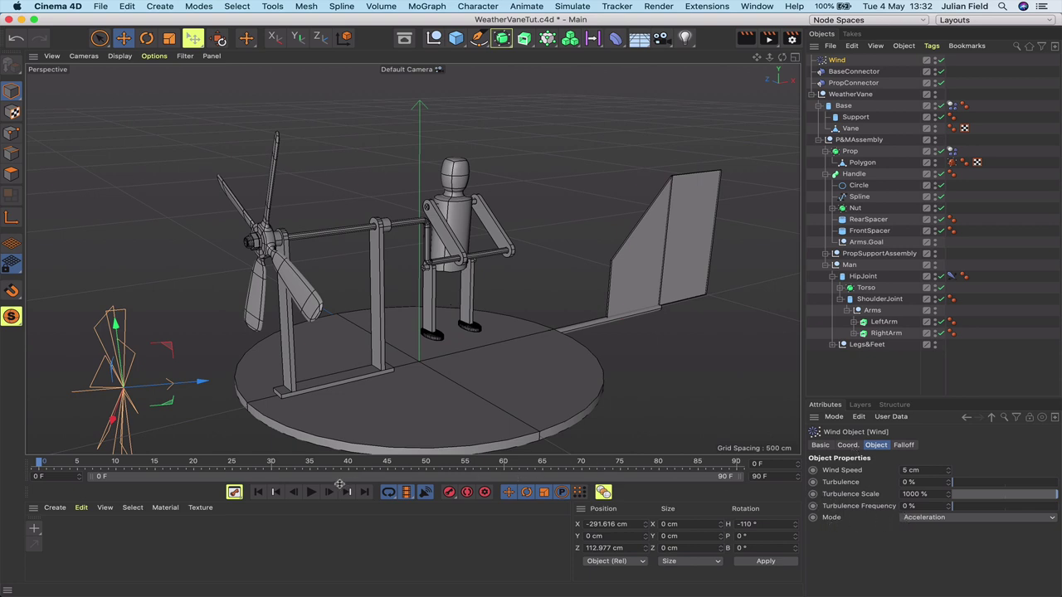
# Play the simulation for a moment to check the wind's effect on the weather vane.
pyautogui.click(312, 492)
pyautogui.click(312, 492)
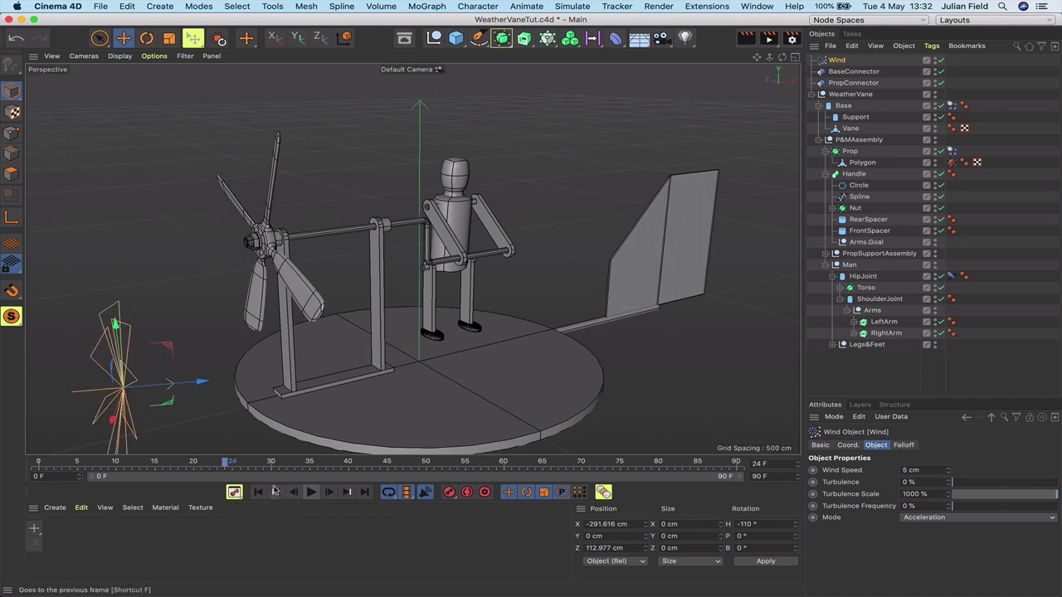
# Set the Wind object to Aerodynamics Wind mode with a wind speed of 20 cm, test the simulation and rewind to frame 0.
pyautogui.click(258, 493)
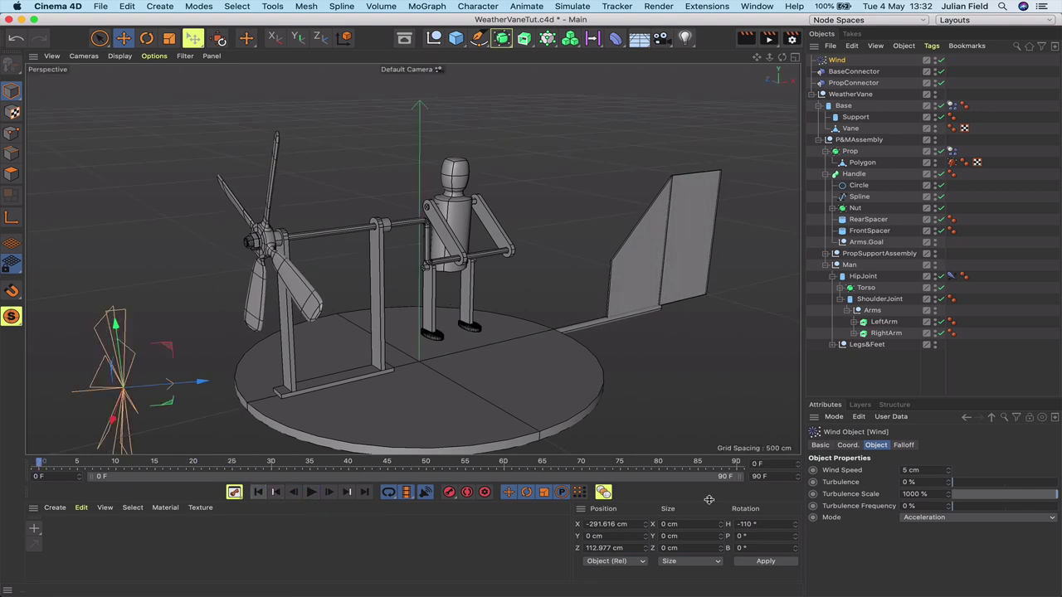
pyautogui.click(963, 518)
pyautogui.click(952, 552)
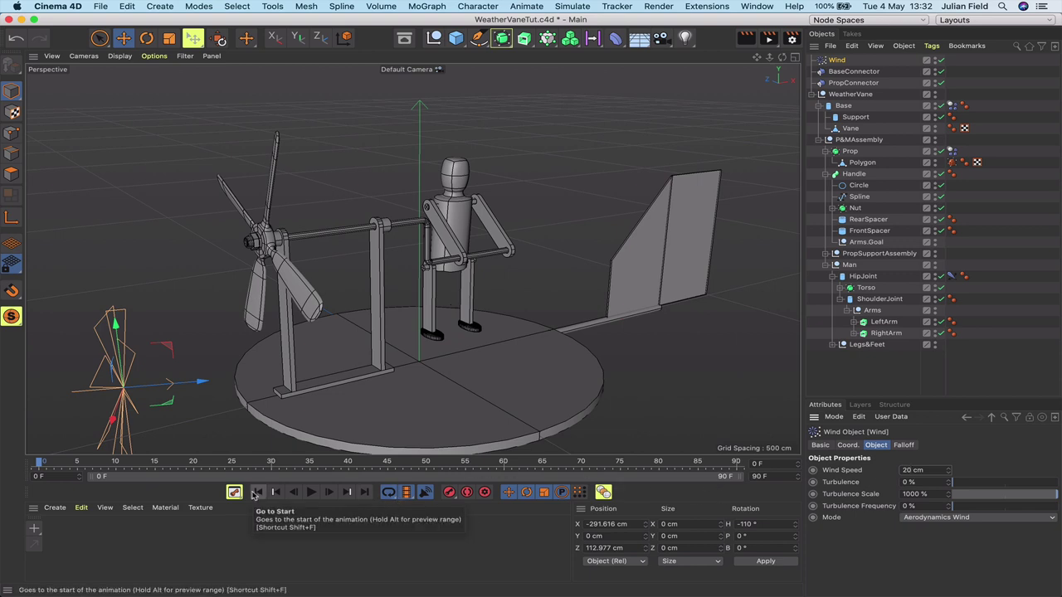
pyautogui.click(311, 492)
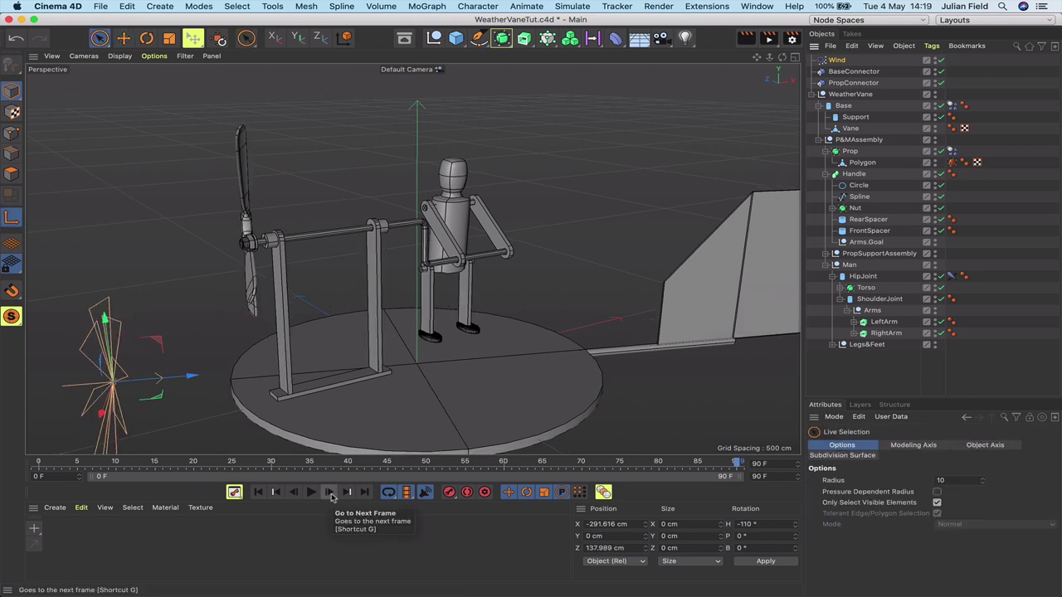
pyautogui.click(258, 493)
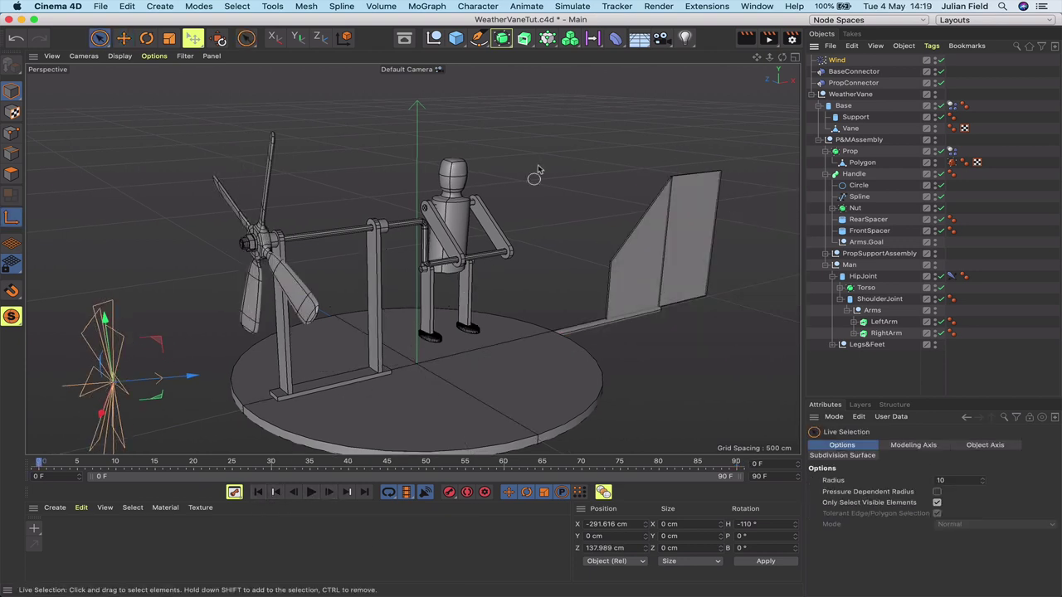
# Add a null object to the scene and name it Xpresso.
pyautogui.click(433, 38)
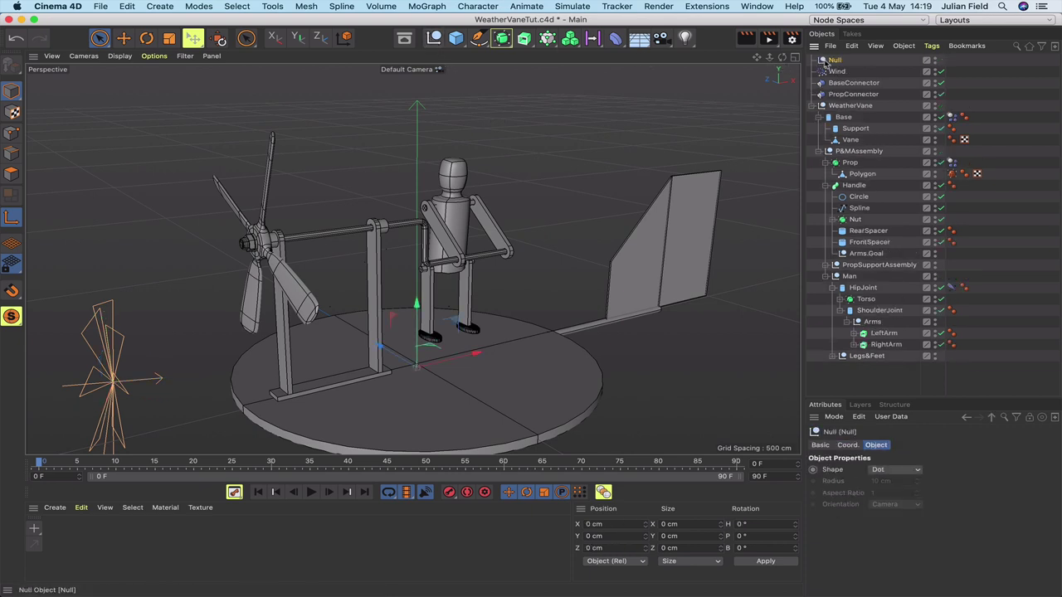
pyautogui.doubleClick(835, 60)
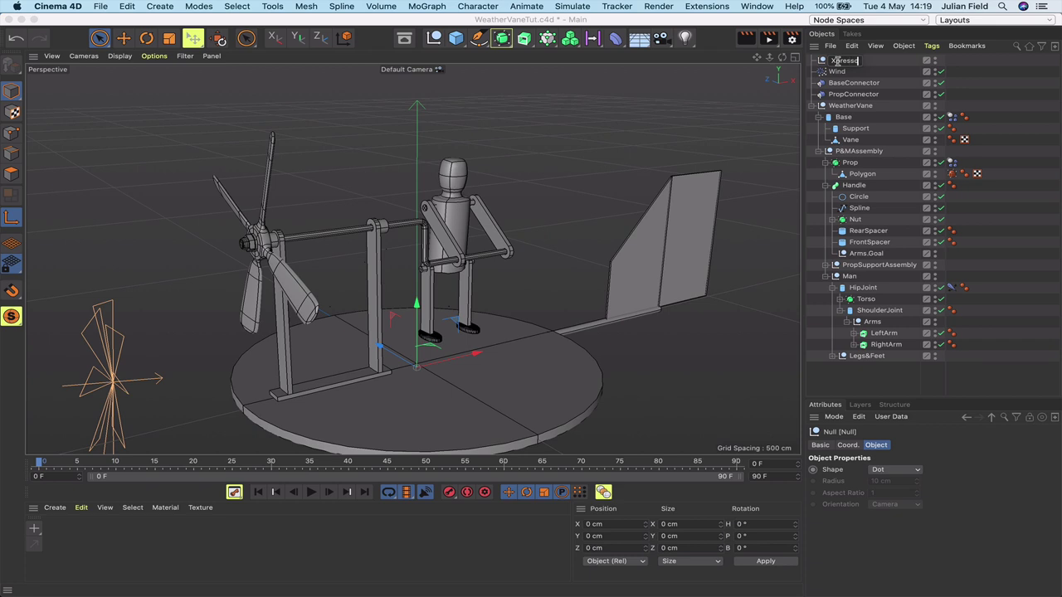
pyautogui.write('Xpresso')
pyautogui.press('Return')
# Attach an XPresso tag to the Xpresso null and move its editor window clear of the object hierarchy.
pyautogui.click(931, 46)
pyautogui.moveTo(942, 117)
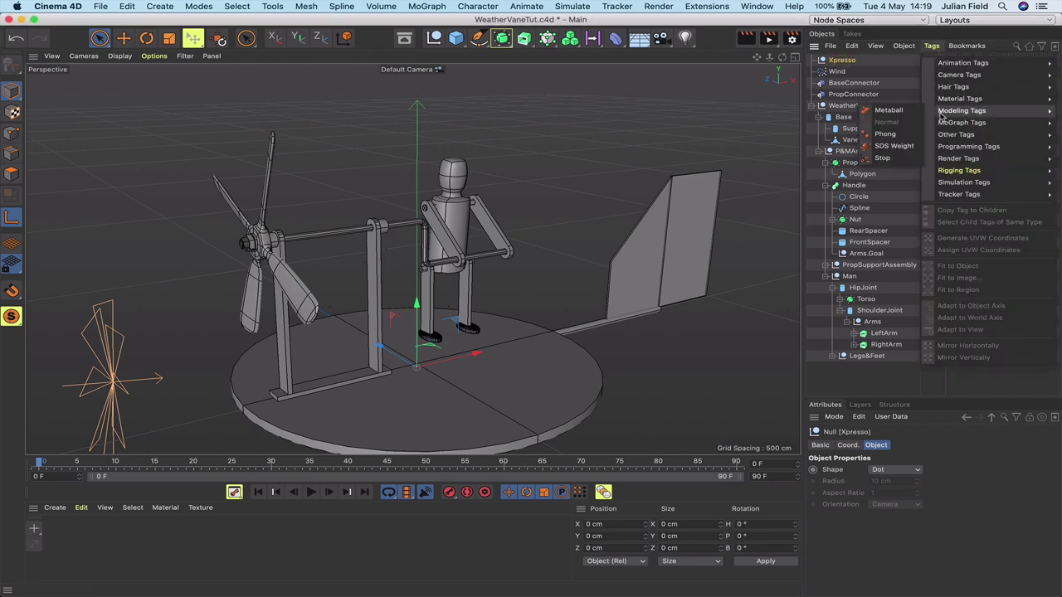
pyautogui.moveTo(942, 146)
pyautogui.click(898, 184)
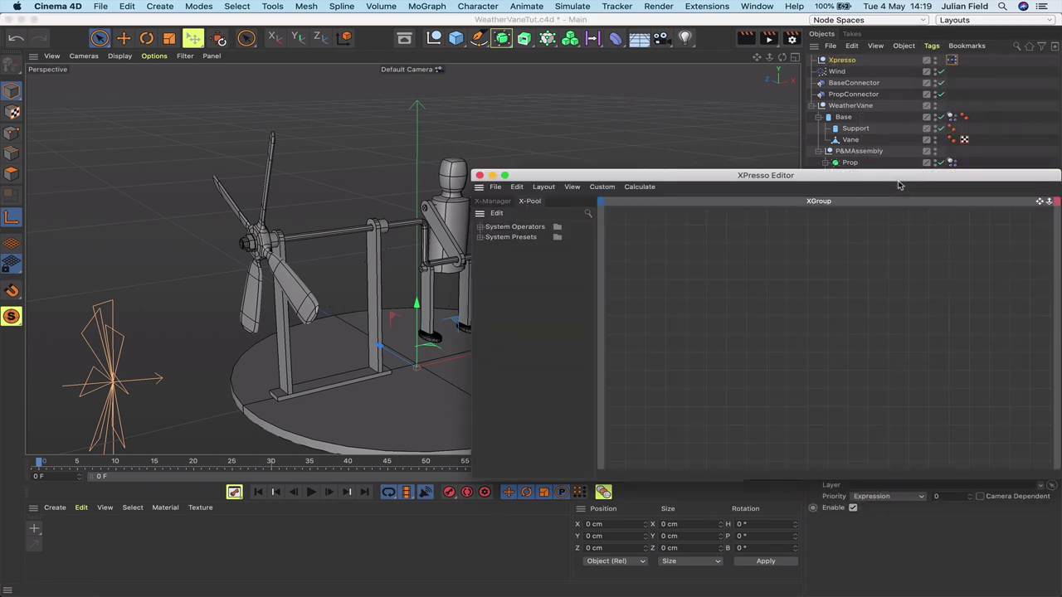
pyautogui.moveTo(809, 184); pyautogui.dragTo(749, 274)
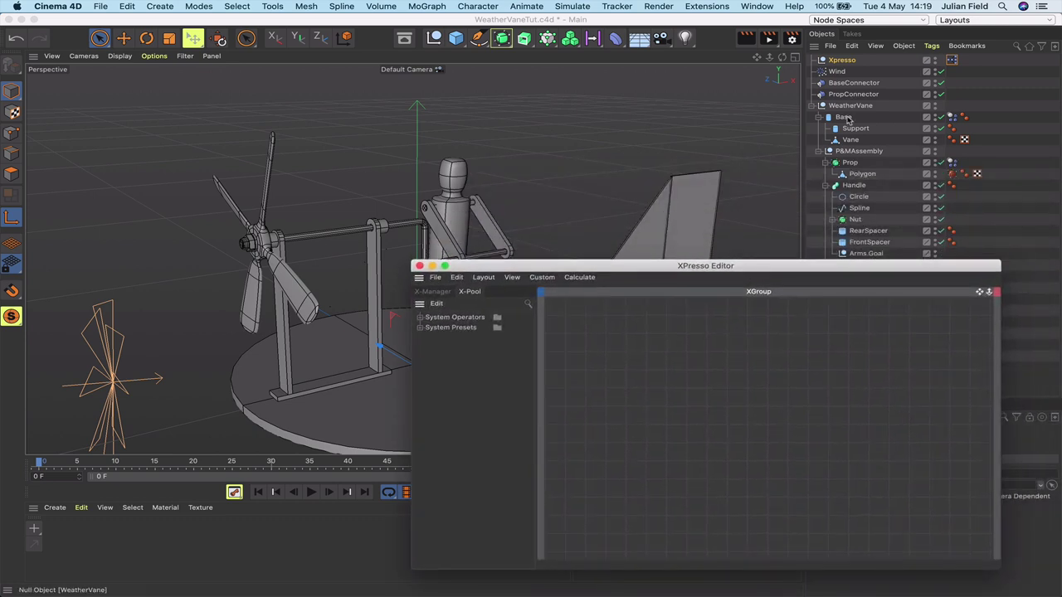
# Add the Base object as an XPresso node and give it a Rotation . H output port.
pyautogui.moveTo(847, 118); pyautogui.dragTo(621, 336)
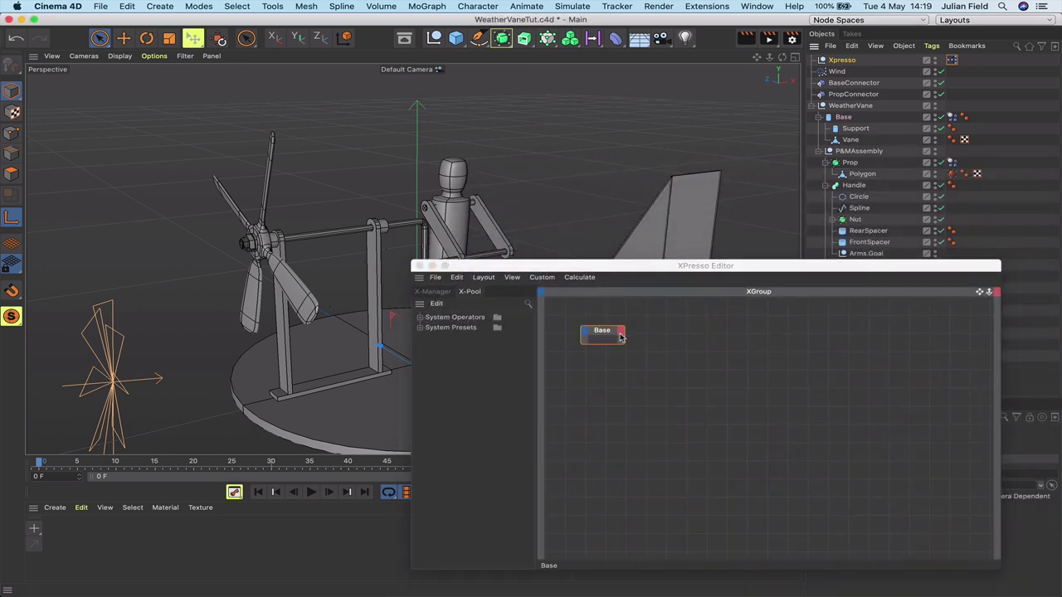
pyautogui.click(622, 332)
pyautogui.moveTo(648, 362)
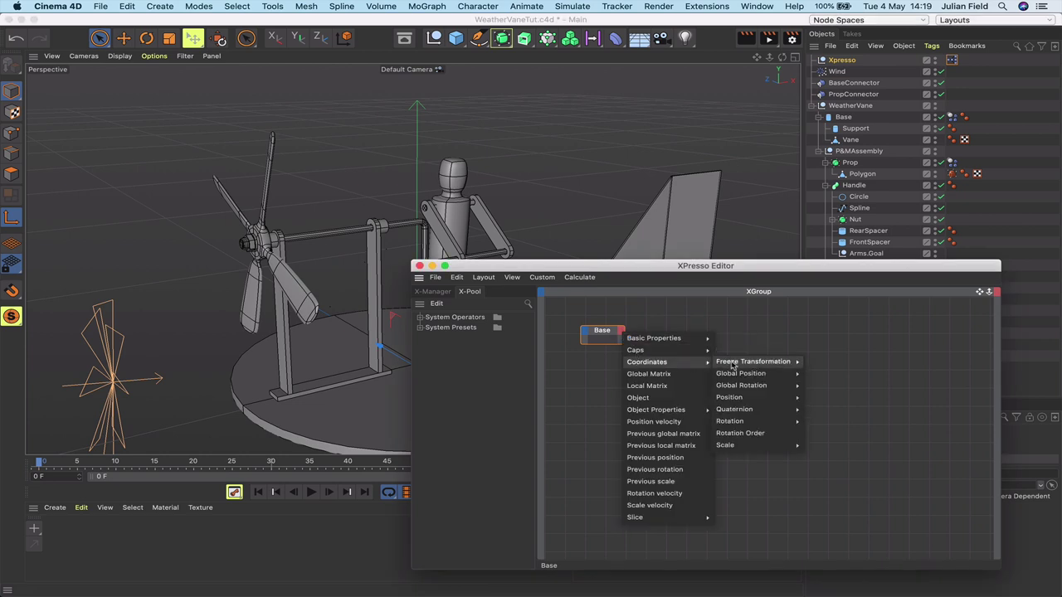
pyautogui.moveTo(735, 375)
pyautogui.moveTo(720, 422)
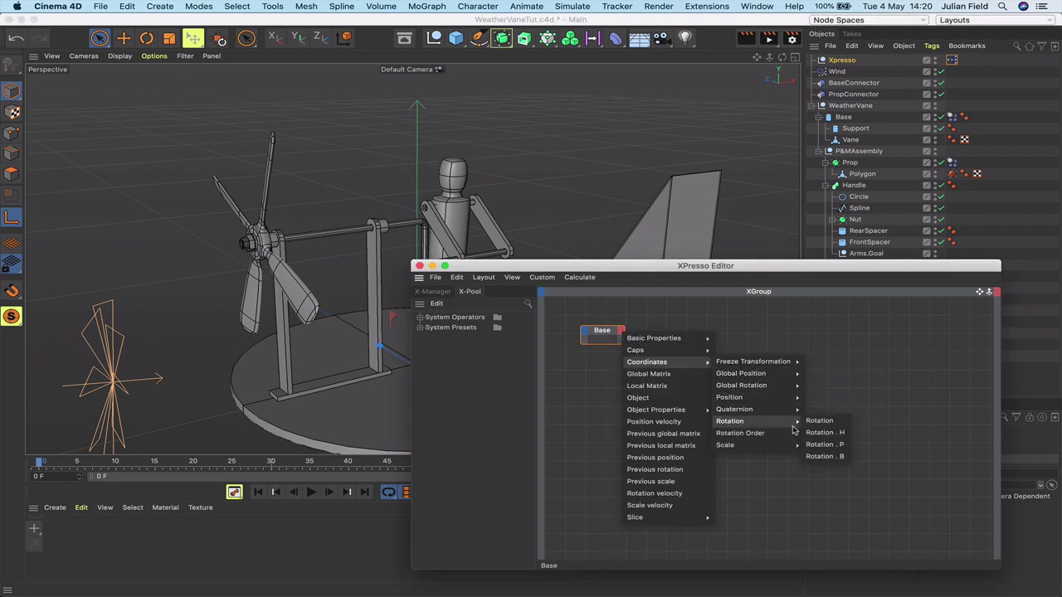
pyautogui.click(823, 433)
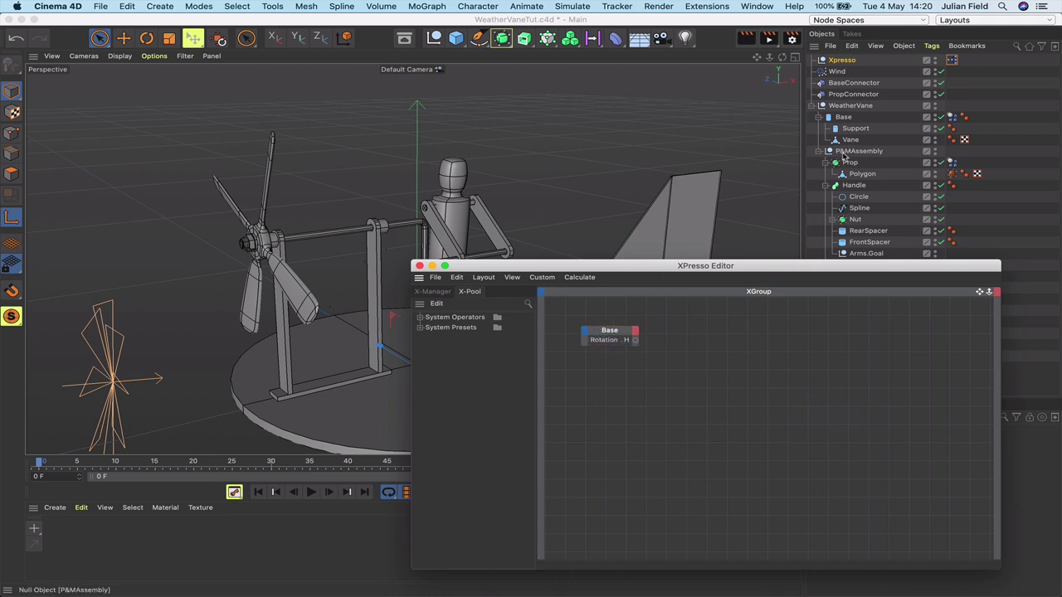
# Add P&MAssembly as an XPresso node and connect Base's Rotation . H output to its Rotation . H input.
pyautogui.moveTo(844, 158); pyautogui.dragTo(719, 341)
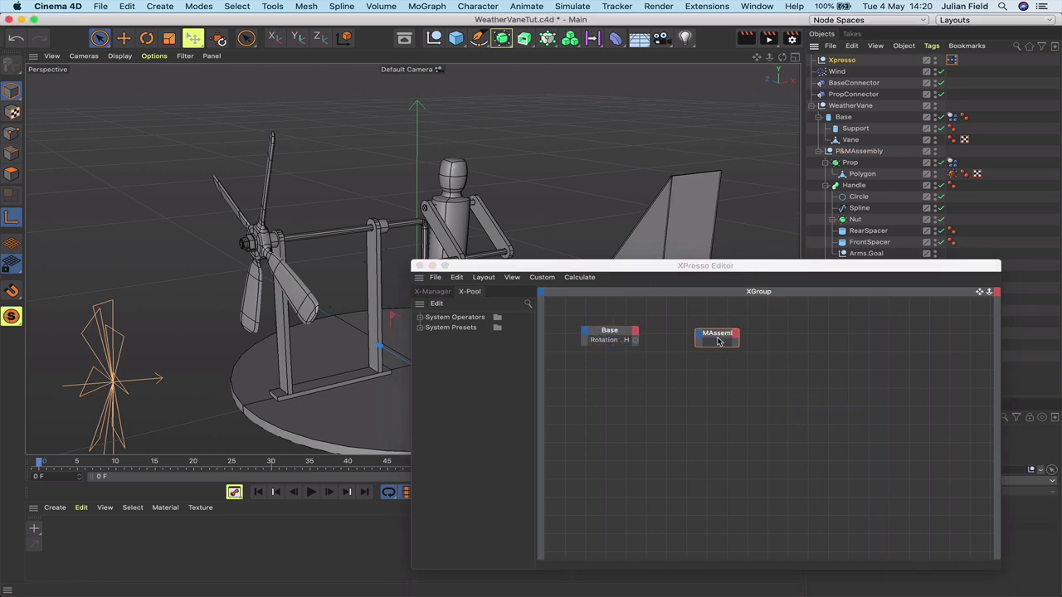
pyautogui.moveTo(635, 341); pyautogui.dragTo(700, 335)
pyautogui.moveTo(730, 351)
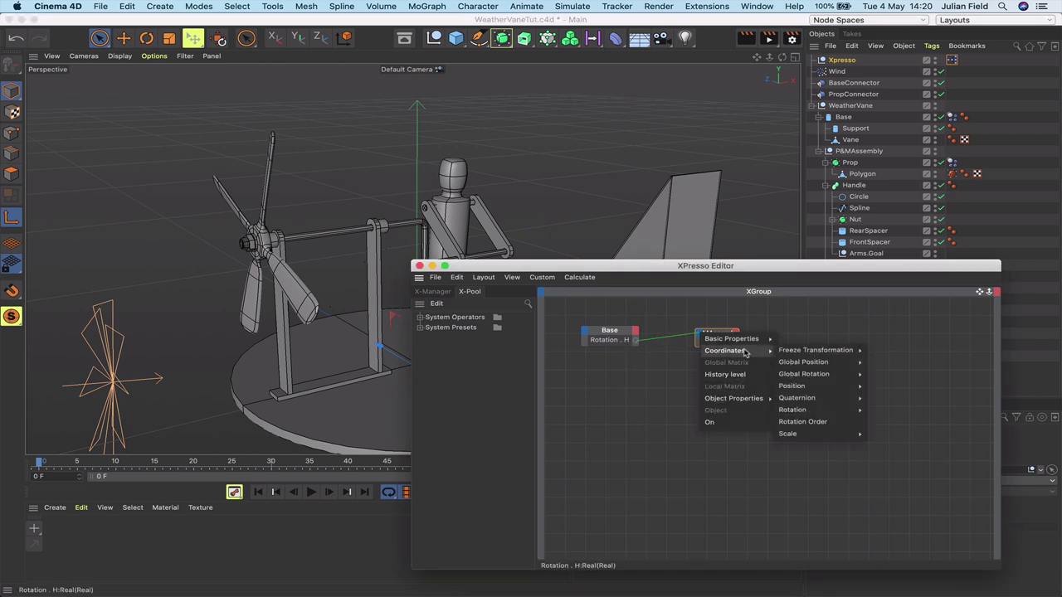
pyautogui.moveTo(809, 387)
pyautogui.moveTo(809, 411)
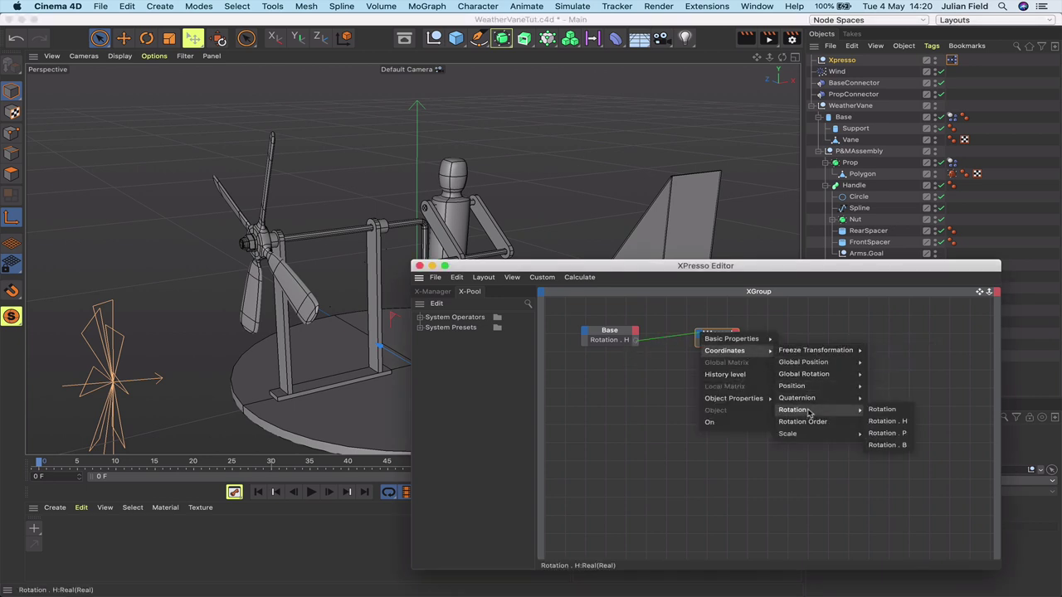
pyautogui.click(882, 422)
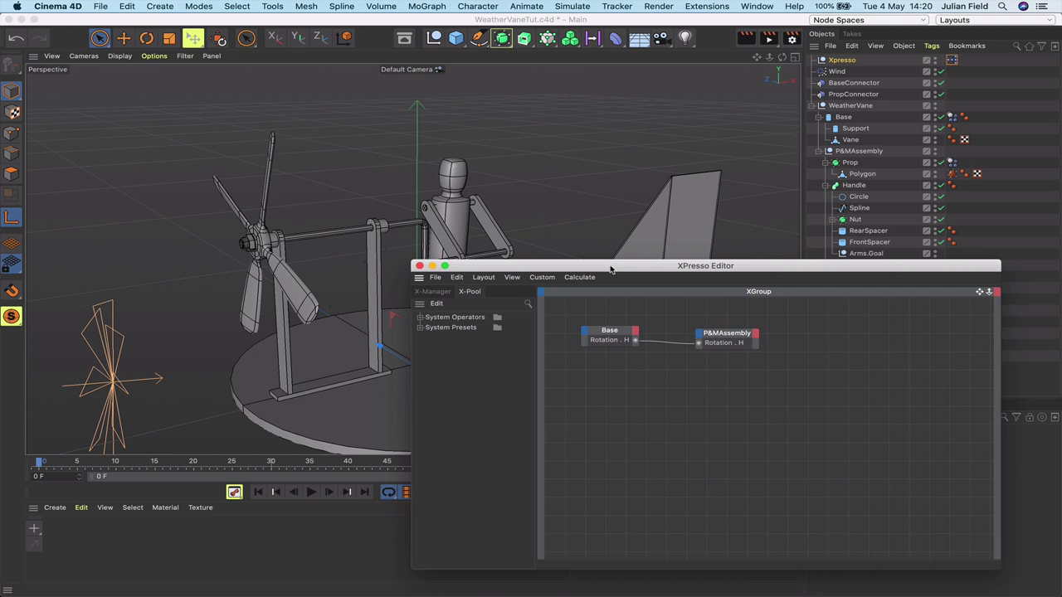
# Play the simulation to test the linked heading rotation, rewind to frame 0 and close the XPresso Editor.
pyautogui.moveTo(610, 270); pyautogui.dragTo(818, 23)
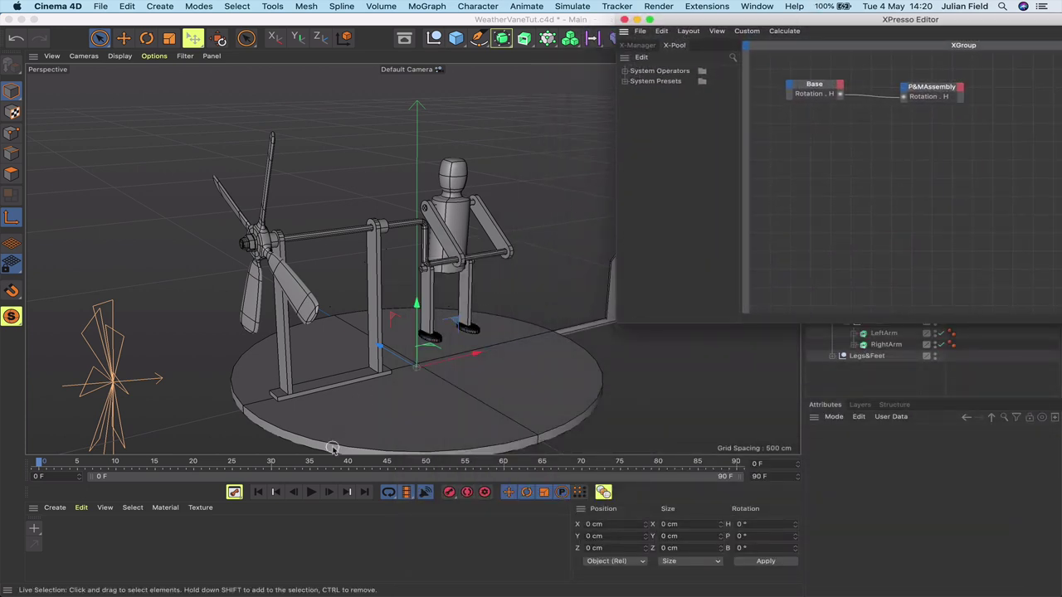
pyautogui.click(312, 493)
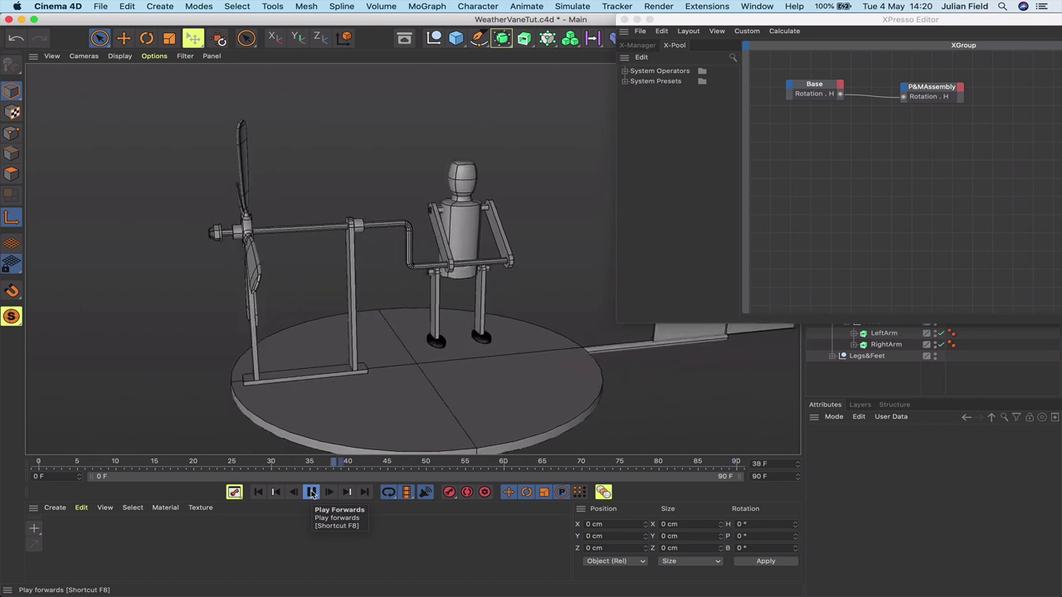
pyautogui.click(312, 492)
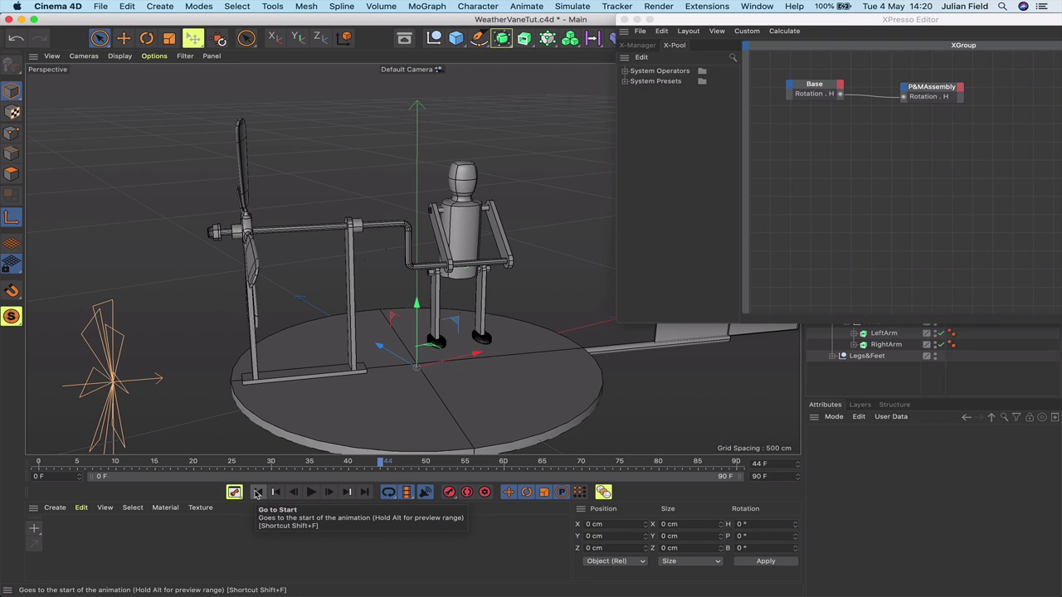
pyautogui.click(312, 492)
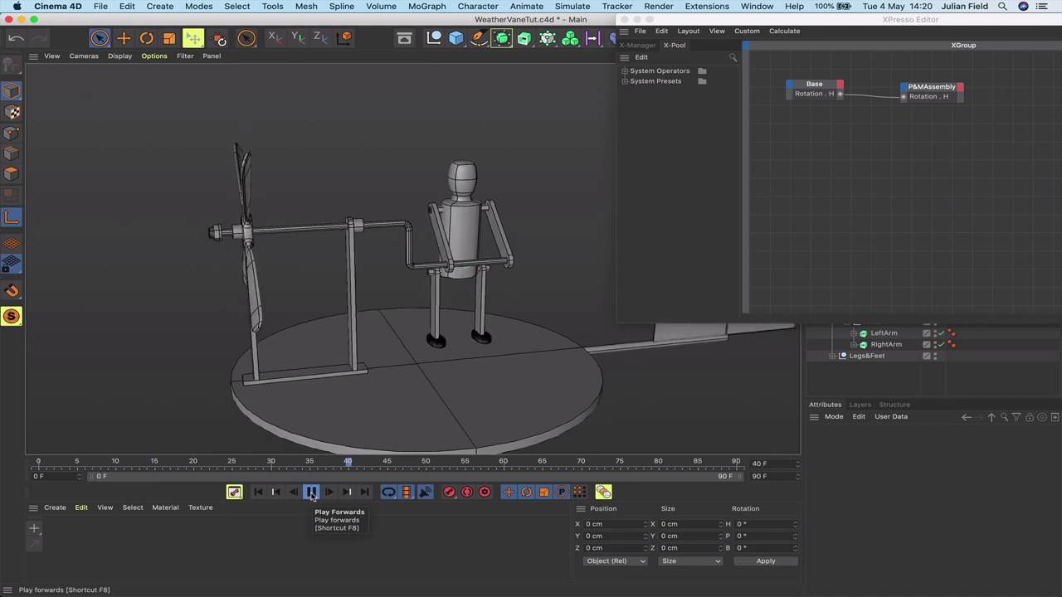
pyautogui.click(312, 492)
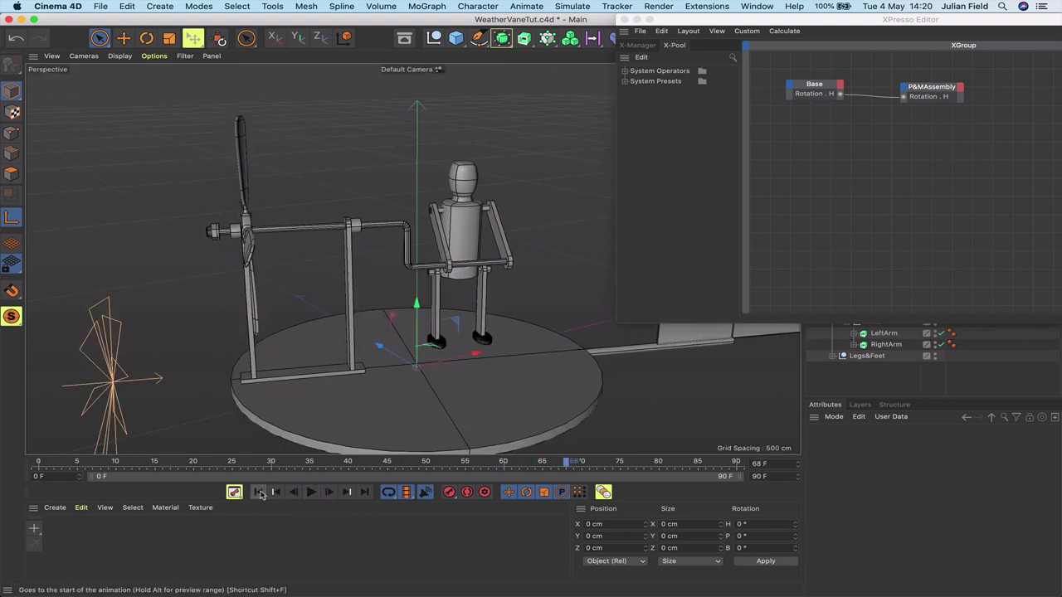
pyautogui.click(259, 492)
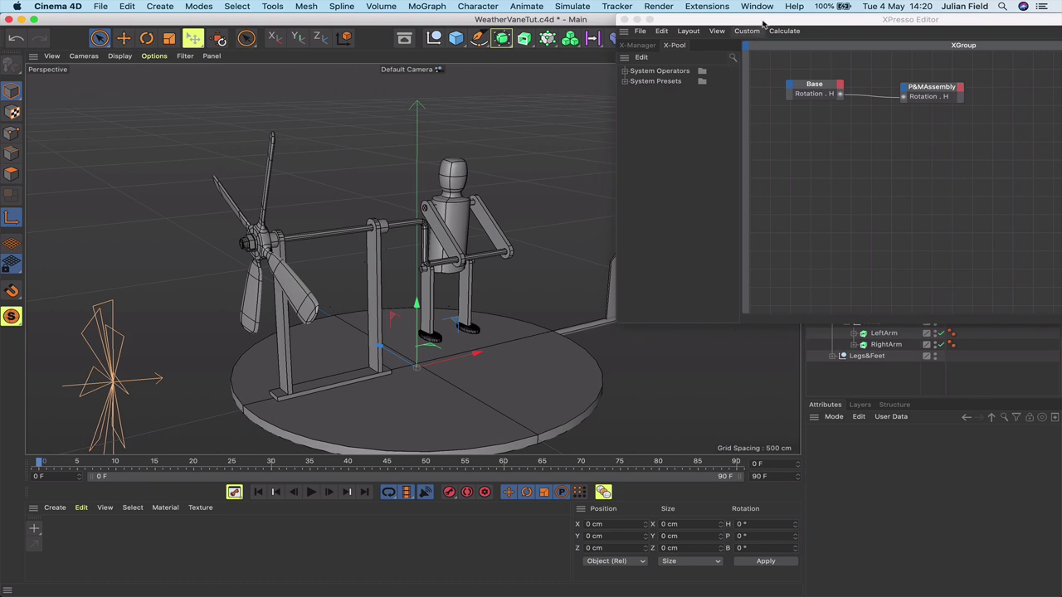
pyautogui.moveTo(762, 24); pyautogui.dragTo(798, 45)
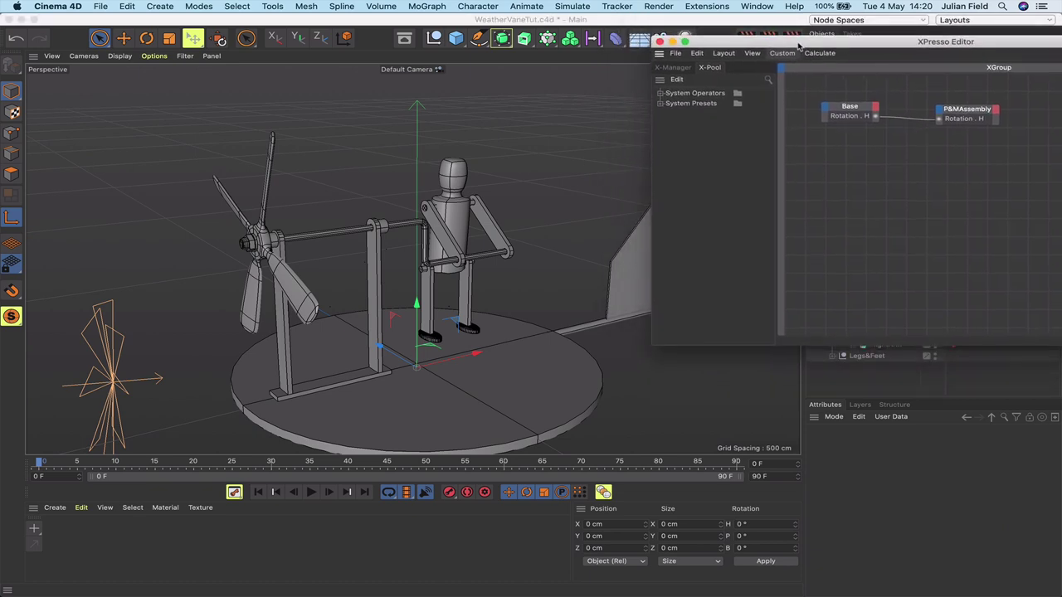
pyautogui.click(660, 41)
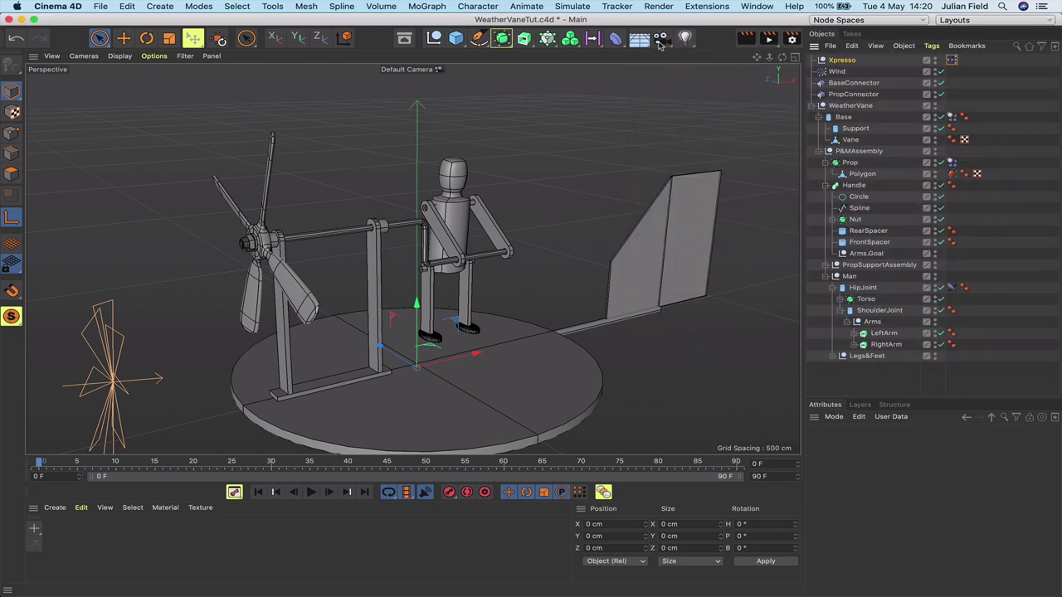
# With axis modification enabled, set the P&MAssembly null's axis position to Y 0 cm and Z 0 cm.
pyautogui.click(857, 152)
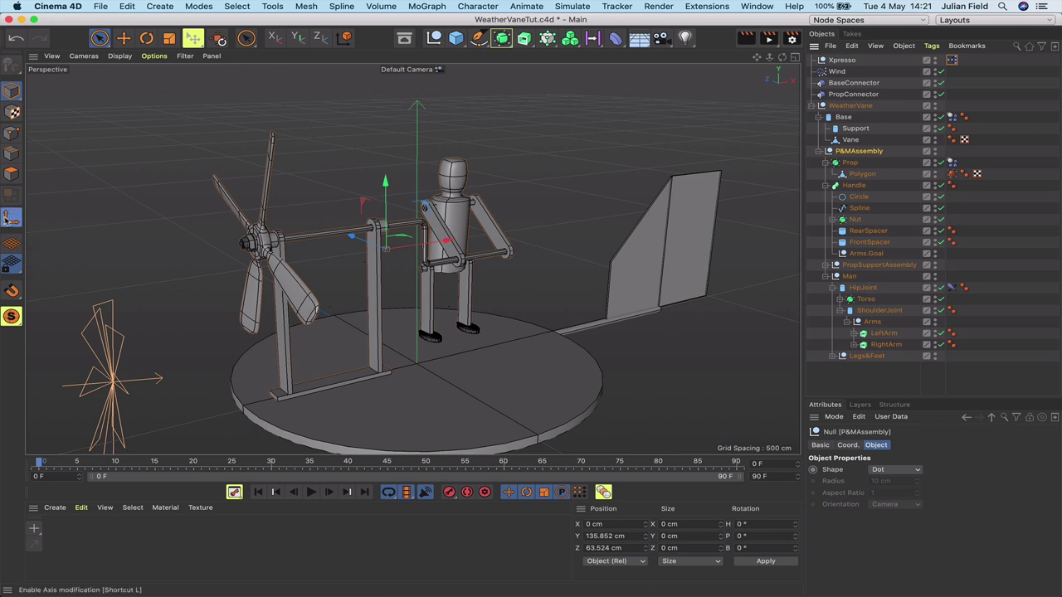
pyautogui.click(10, 220)
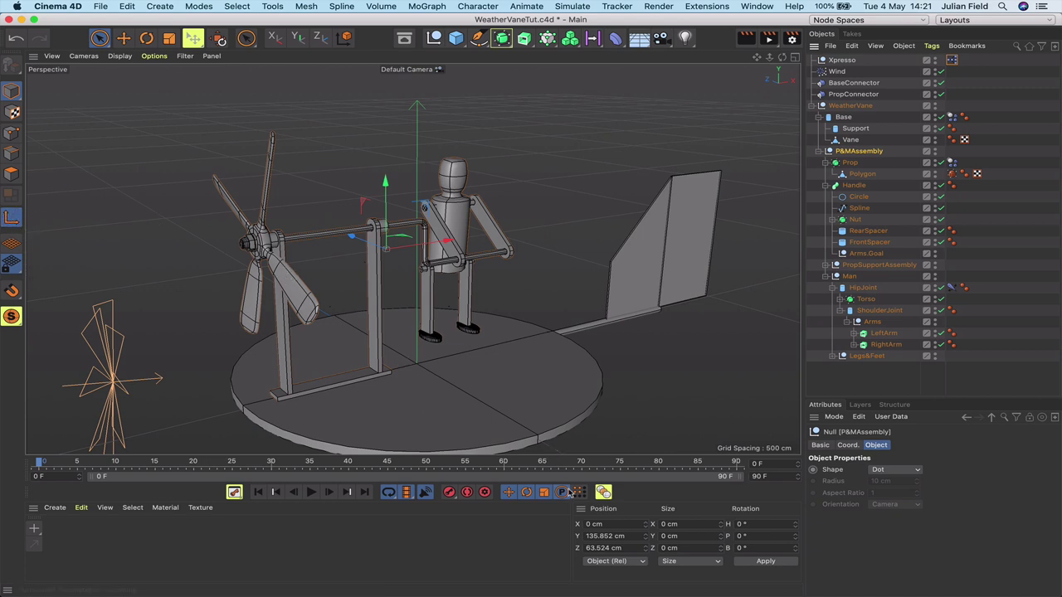
pyautogui.doubleClick(615, 537)
pyautogui.write('0')
pyautogui.press('Return')
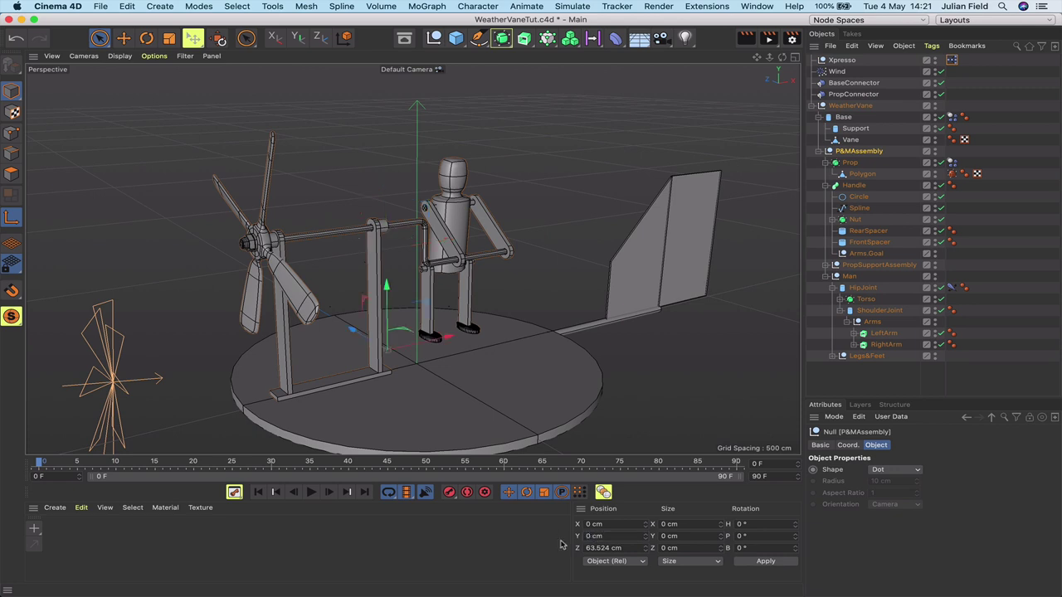
pyautogui.doubleClick(612, 548)
pyautogui.write('0')
pyautogui.press('Return')
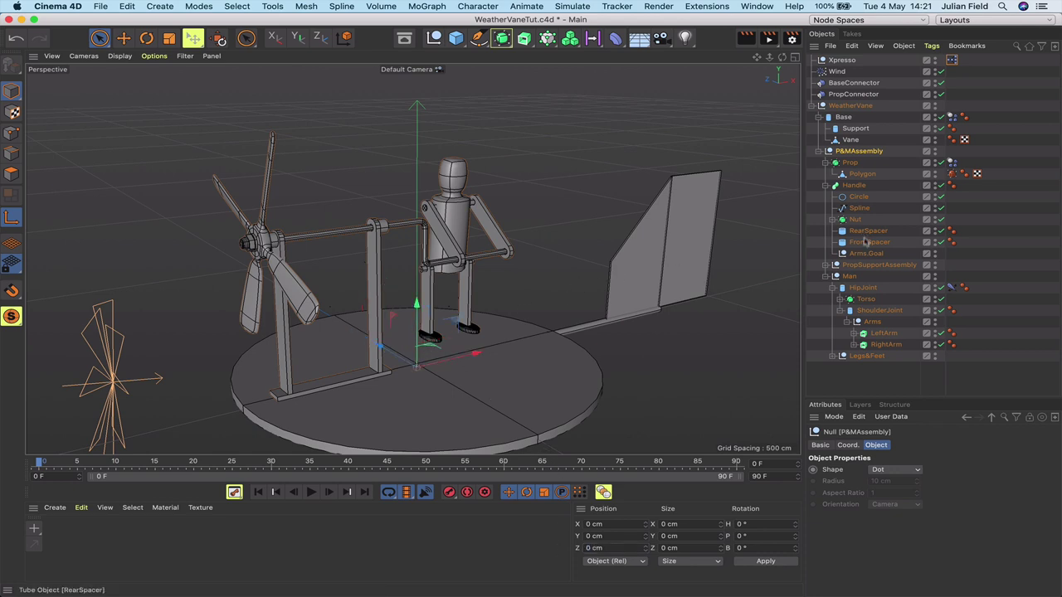
# Set the PropSupportAssembly null's axis position to X 0 cm and Y 0 cm.
pyautogui.click(846, 266)
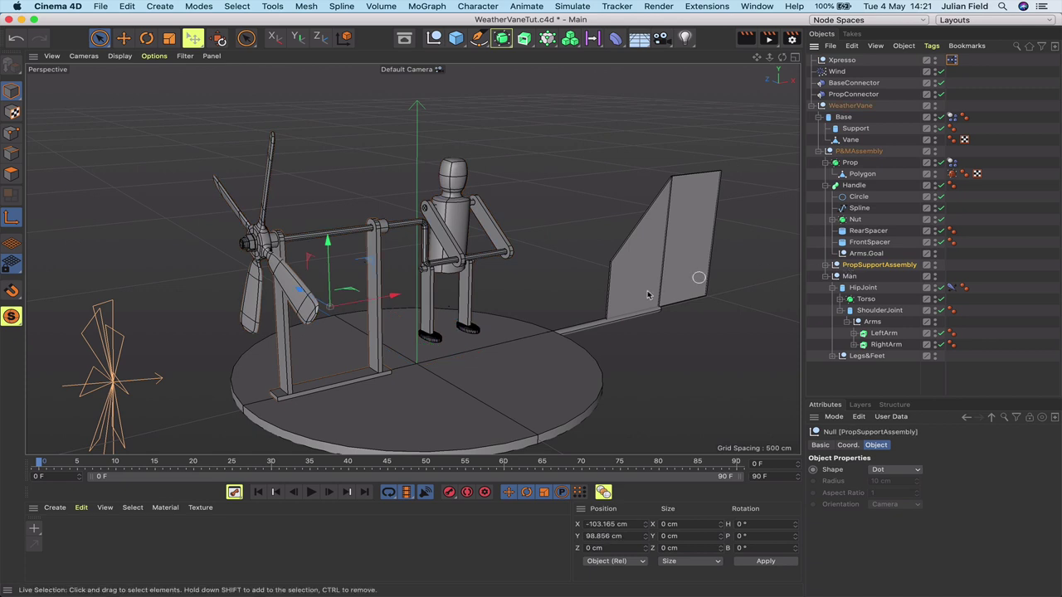
pyautogui.click(612, 526)
pyautogui.write('0')
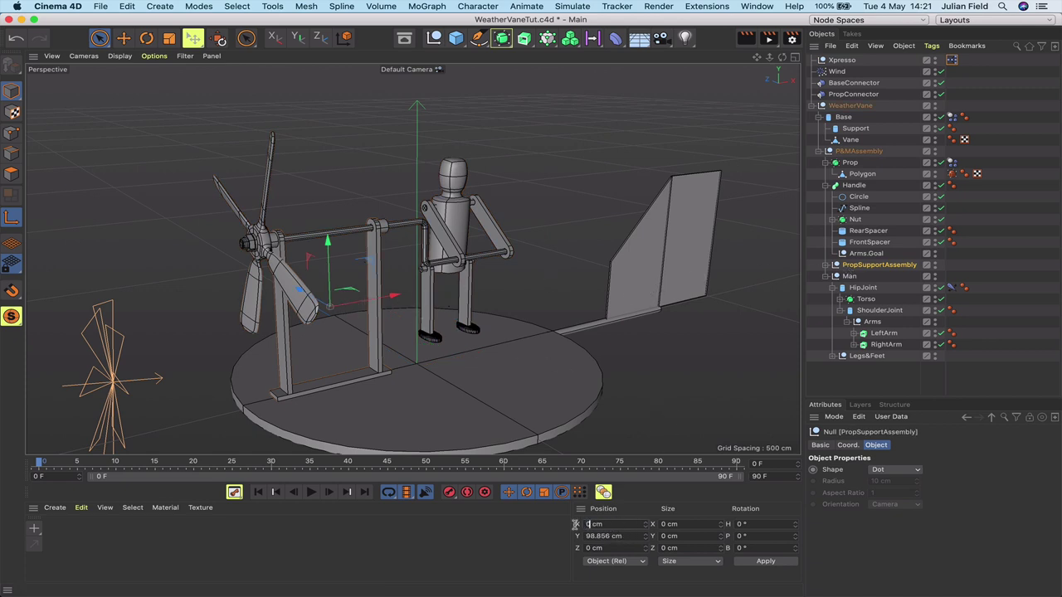
pyautogui.press('Return')
pyautogui.click(614, 536)
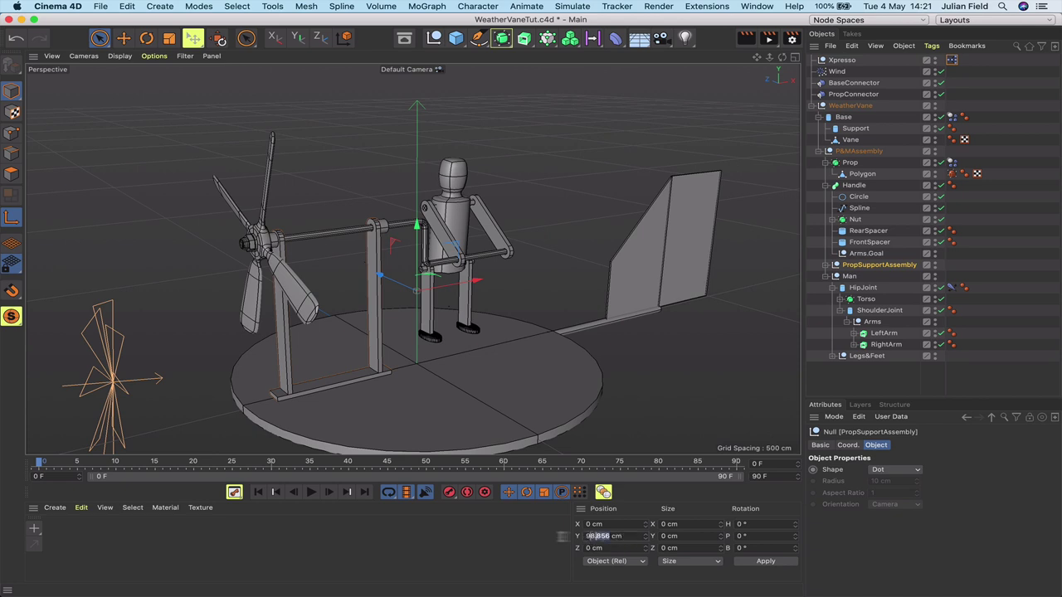
pyautogui.write('0')
pyautogui.press('Return')
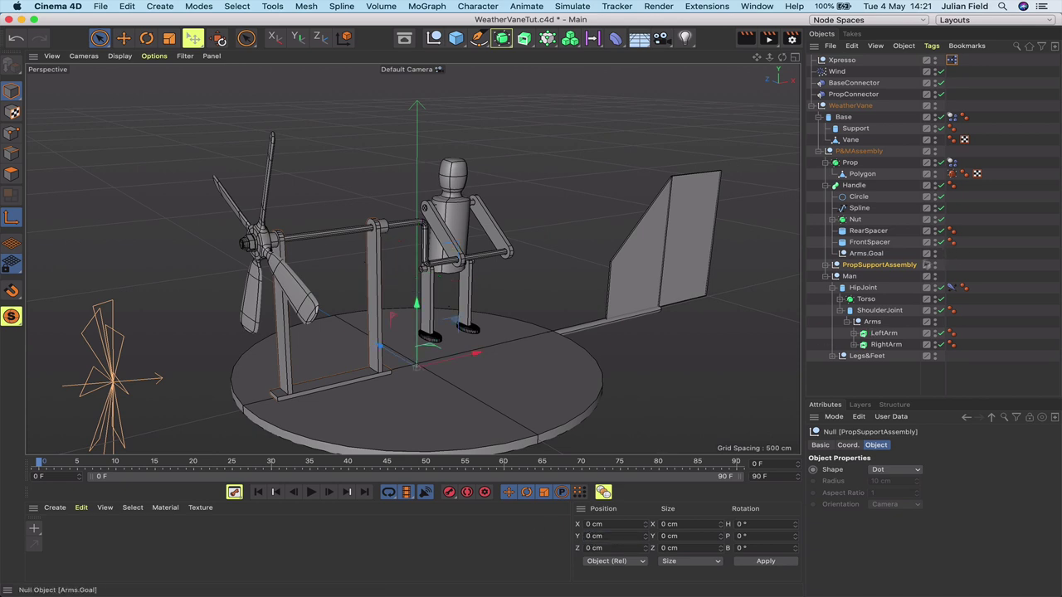
# Set the Man null's axis position to X 0 cm, Y 0 cm and Z 0 cm.
pyautogui.click(848, 277)
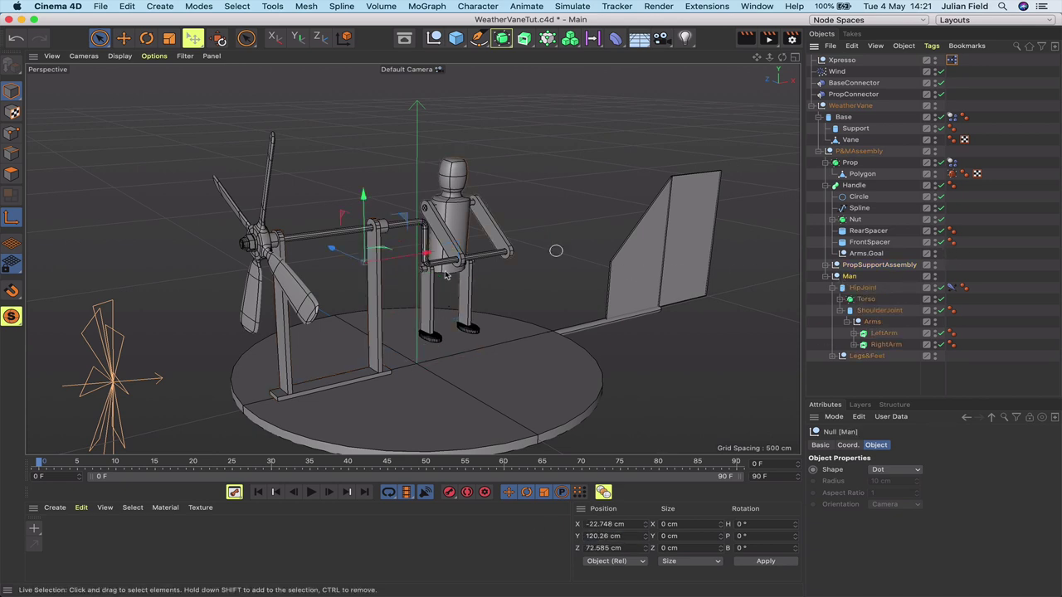
pyautogui.click(614, 523)
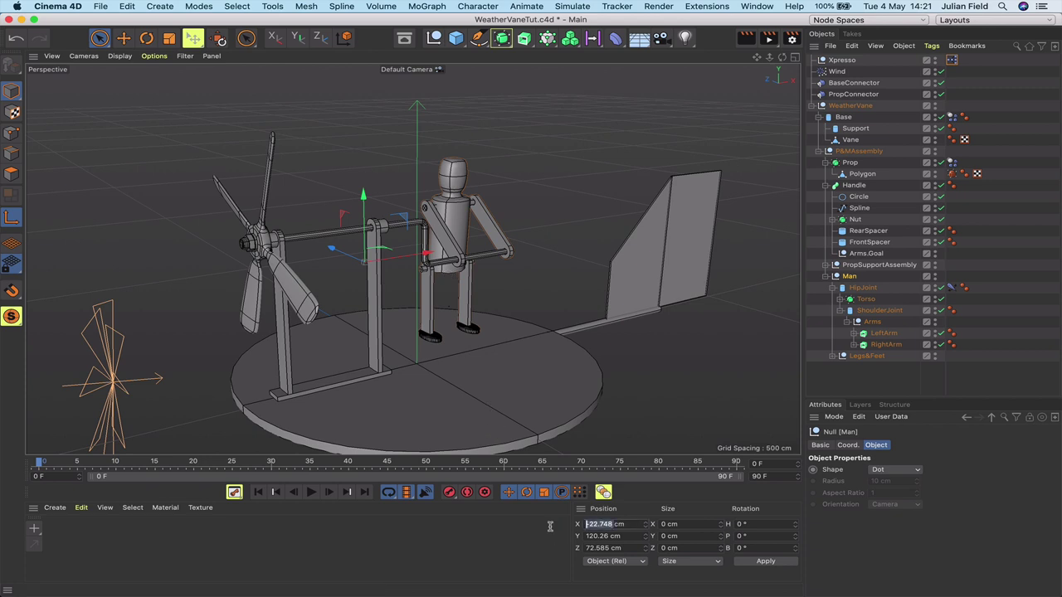
pyautogui.write('0')
pyautogui.press('Return')
pyautogui.click(613, 536)
pyautogui.write('0')
pyautogui.press('Return')
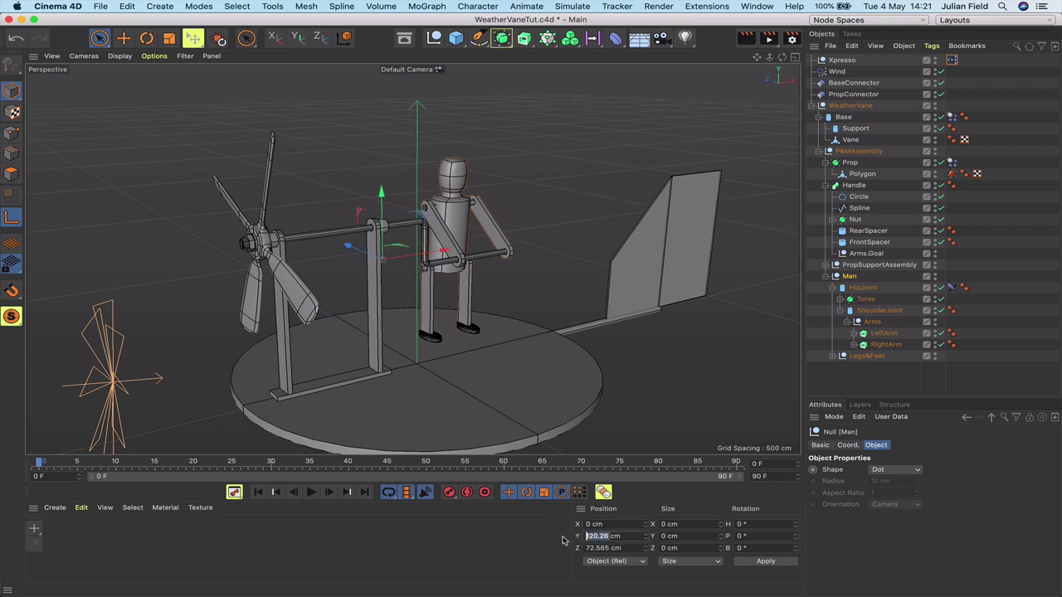
pyautogui.click(614, 548)
pyautogui.write('0')
pyautogui.press('Return')
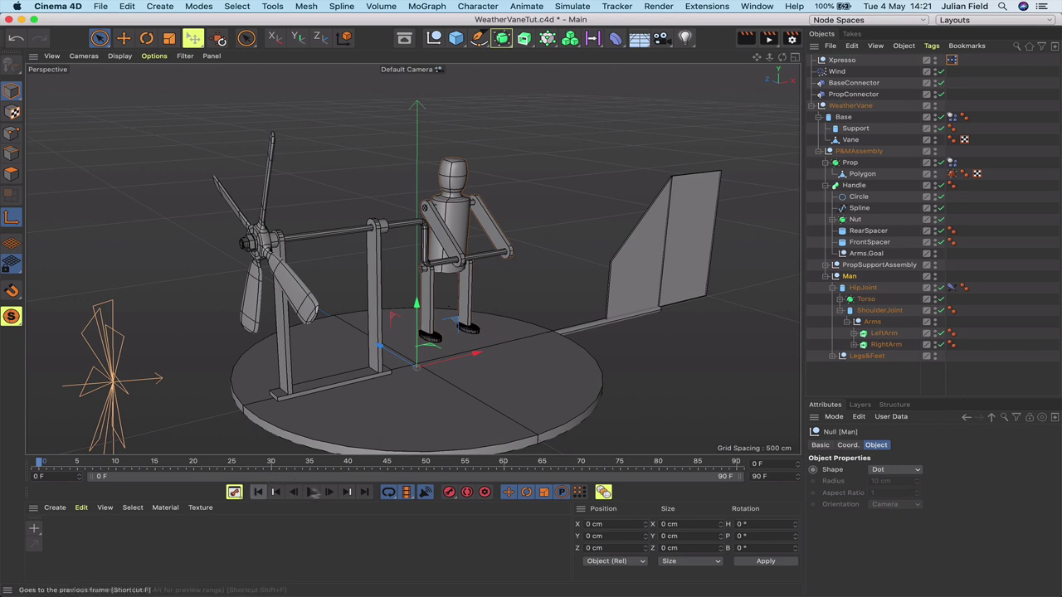
# Play the simulation in the Perspective and Top views to check how the assembly turns with the base, rewind to frame 0 and return to Perspective.
pyautogui.click(313, 492)
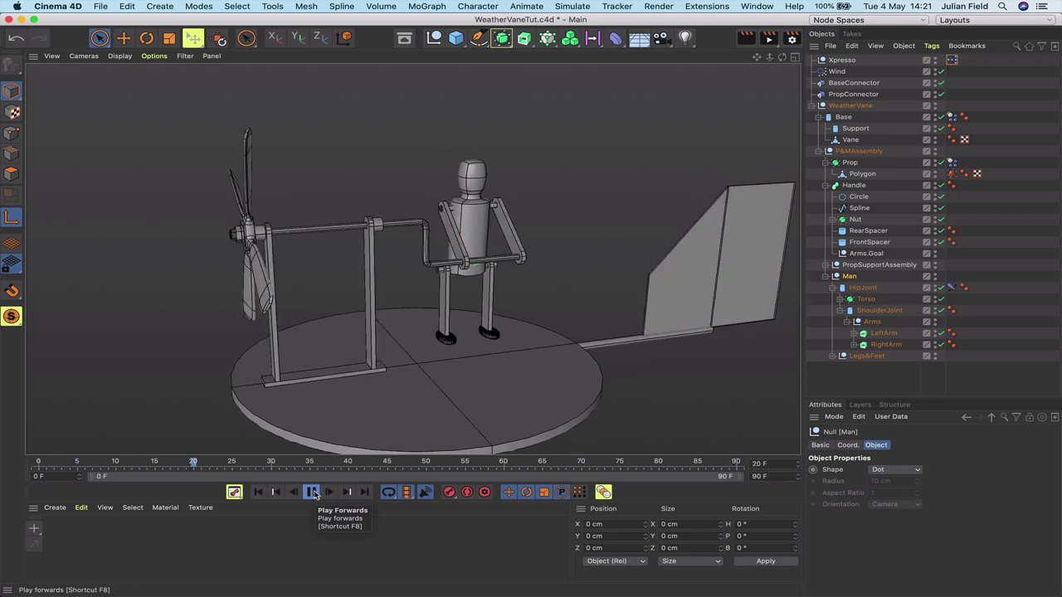
pyautogui.click(312, 493)
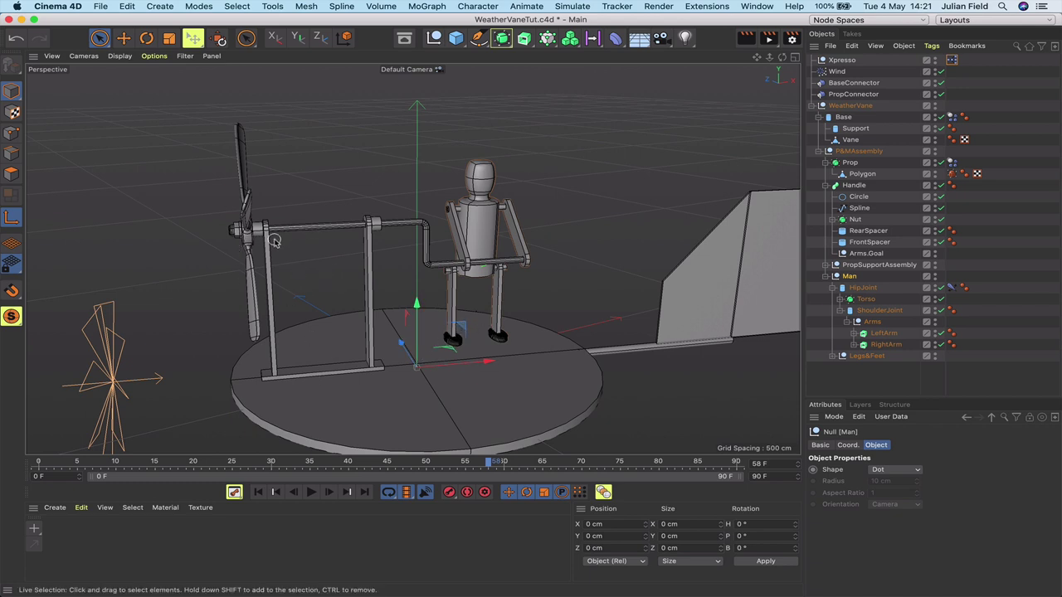
pyautogui.press('F2')
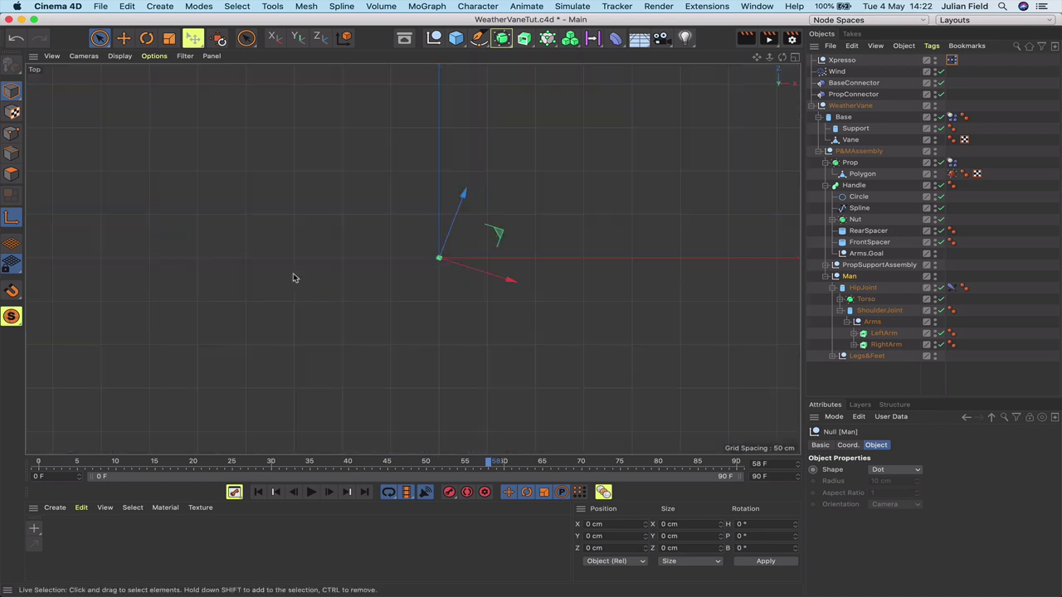
pyautogui.click(258, 492)
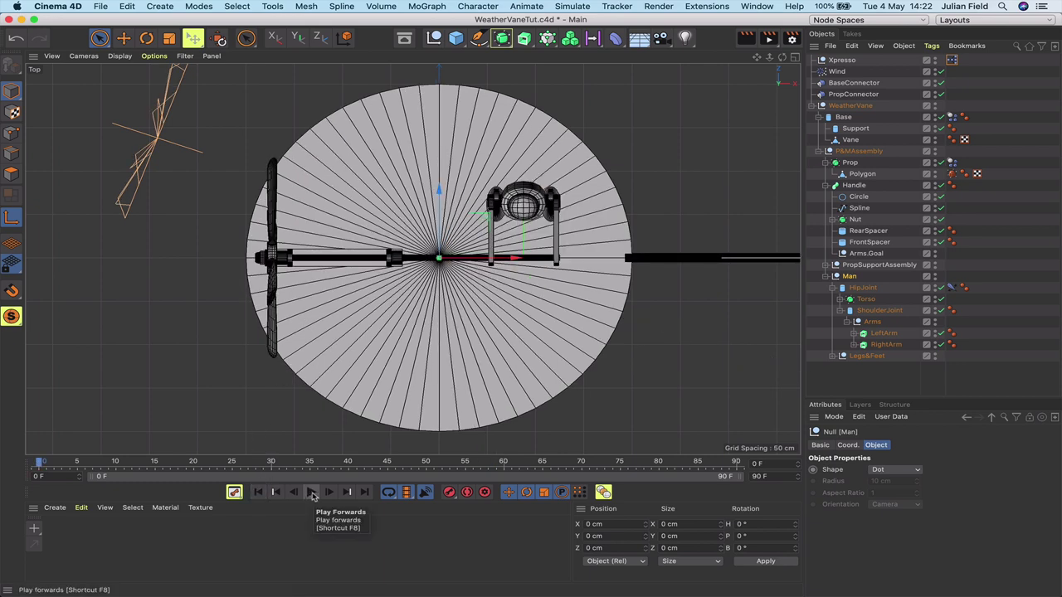
pyautogui.click(312, 493)
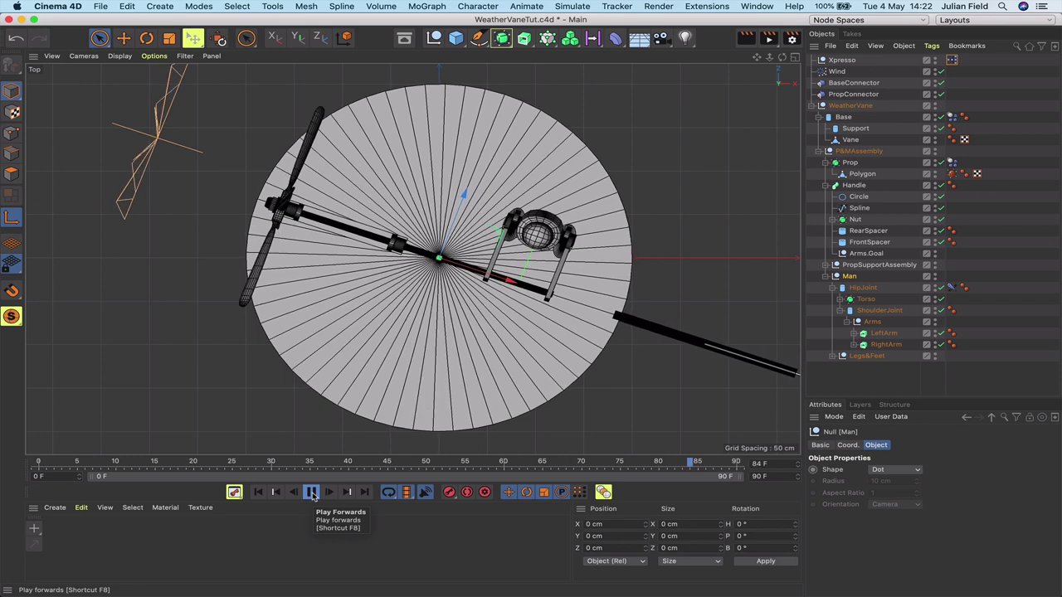
pyautogui.click(259, 492)
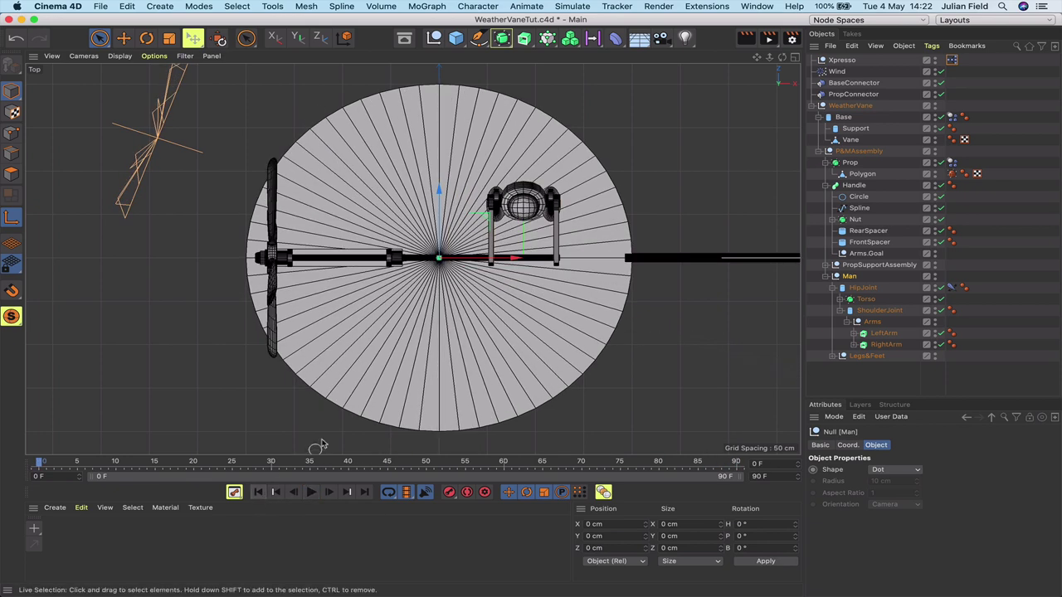
pyautogui.press('F1')
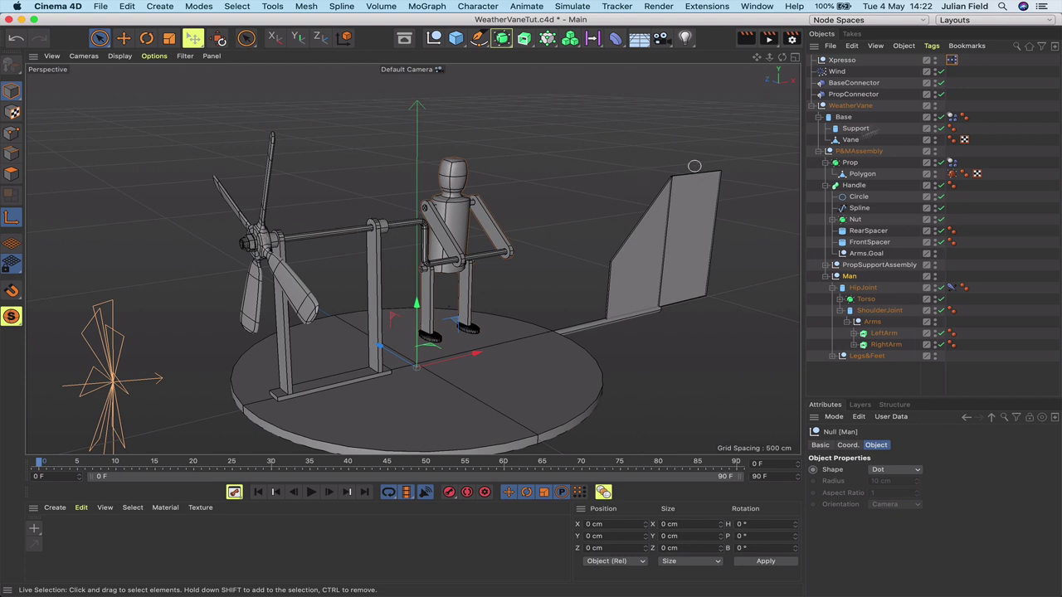
# Reopen the XPresso Editor, add Prop as a node below Base and give it a Rotation . P output.
pyautogui.doubleClick(952, 60)
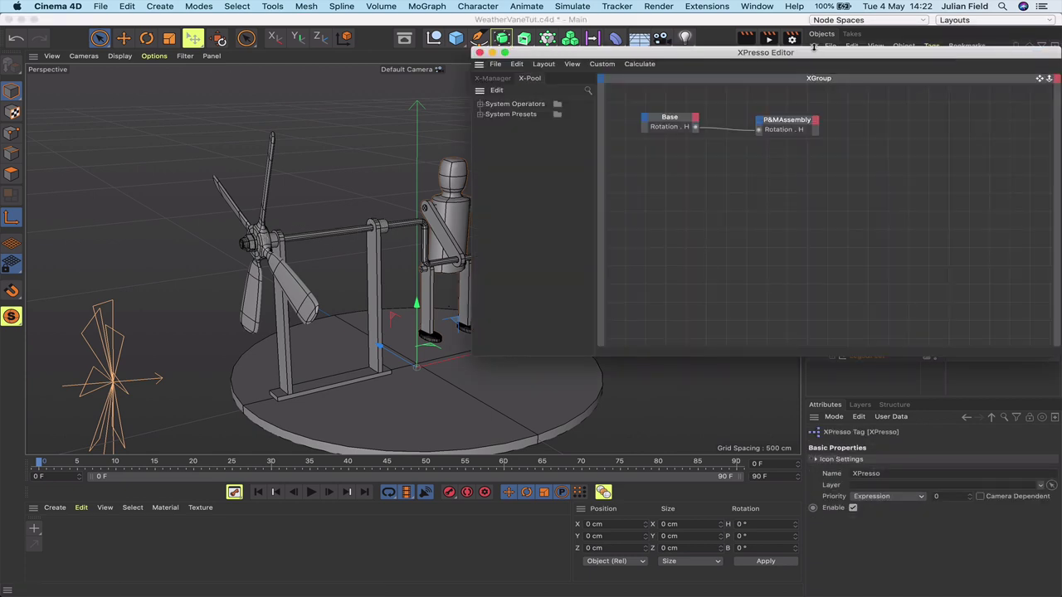
pyautogui.moveTo(809, 55); pyautogui.dragTo(875, 233)
pyautogui.moveTo(853, 165); pyautogui.dragTo(715, 340)
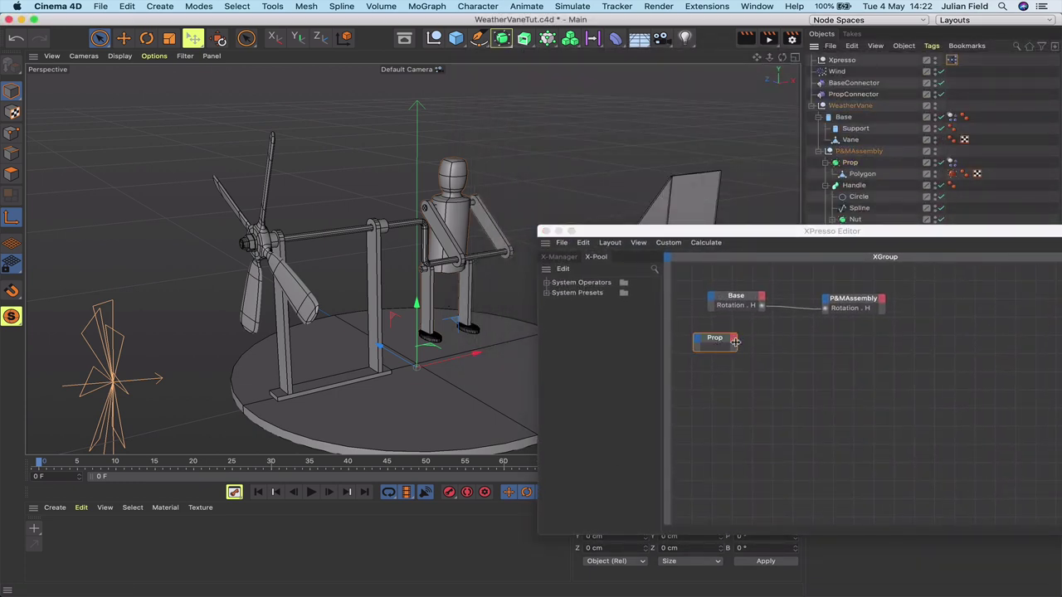
pyautogui.click(734, 338)
pyautogui.moveTo(759, 360)
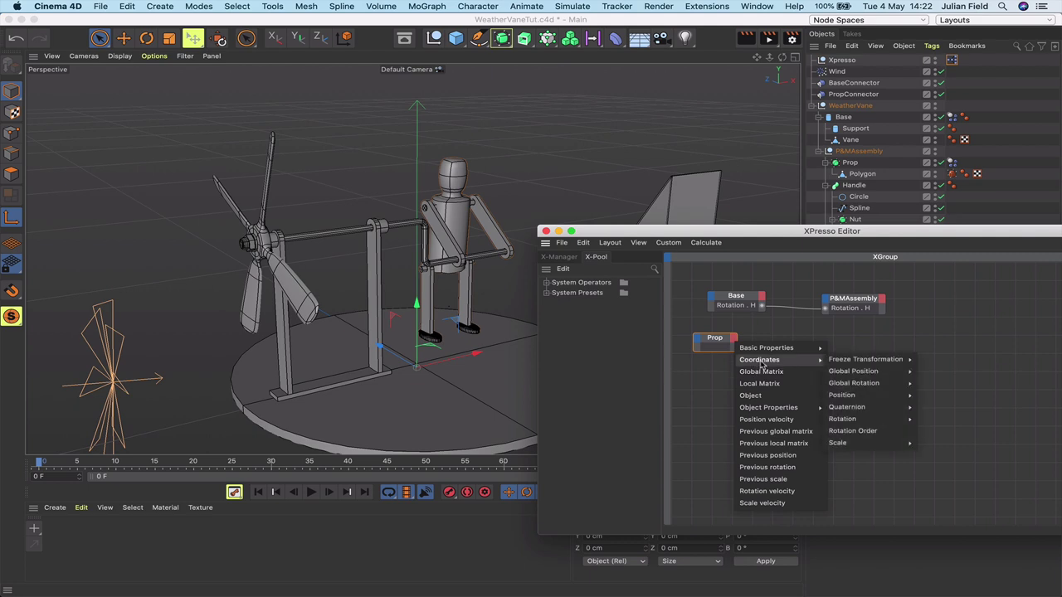
pyautogui.moveTo(842, 419)
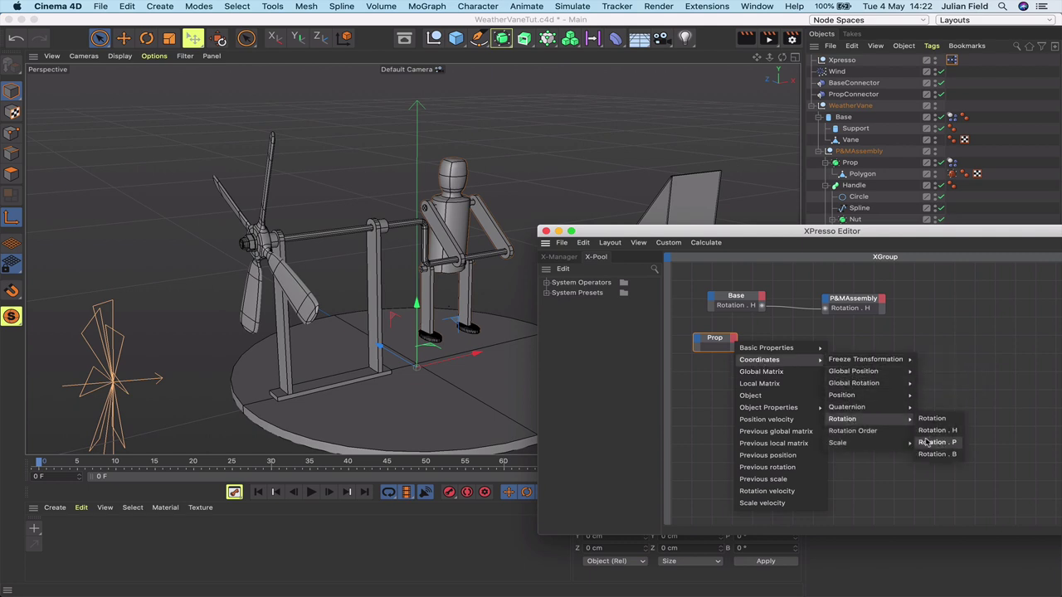
pyautogui.click(928, 442)
pyautogui.doubleClick(713, 342)
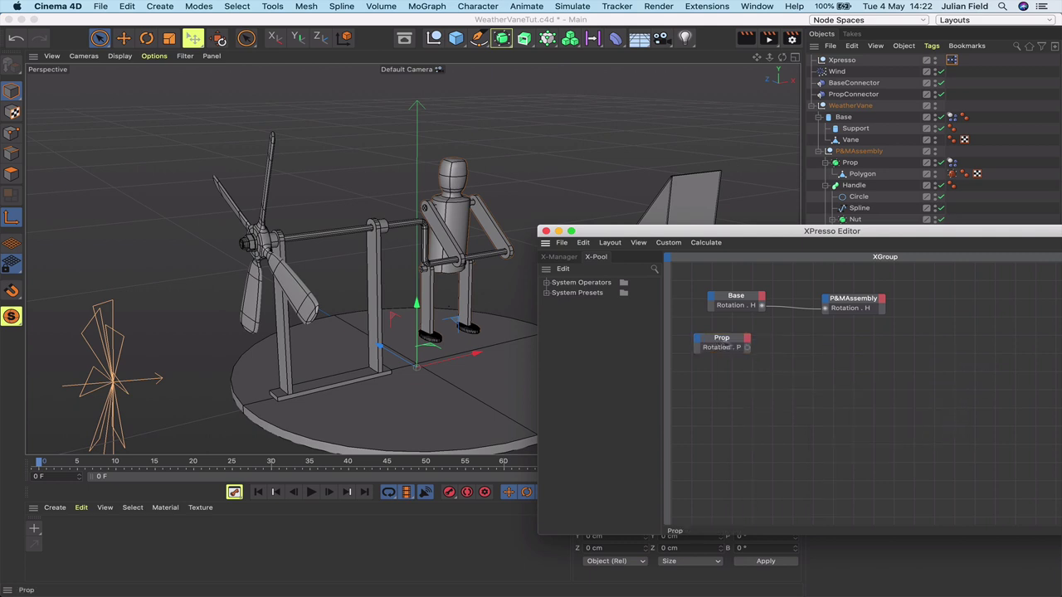
pyautogui.moveTo(734, 341); pyautogui.dragTo(749, 341)
pyautogui.scroll(1, 753, 293)
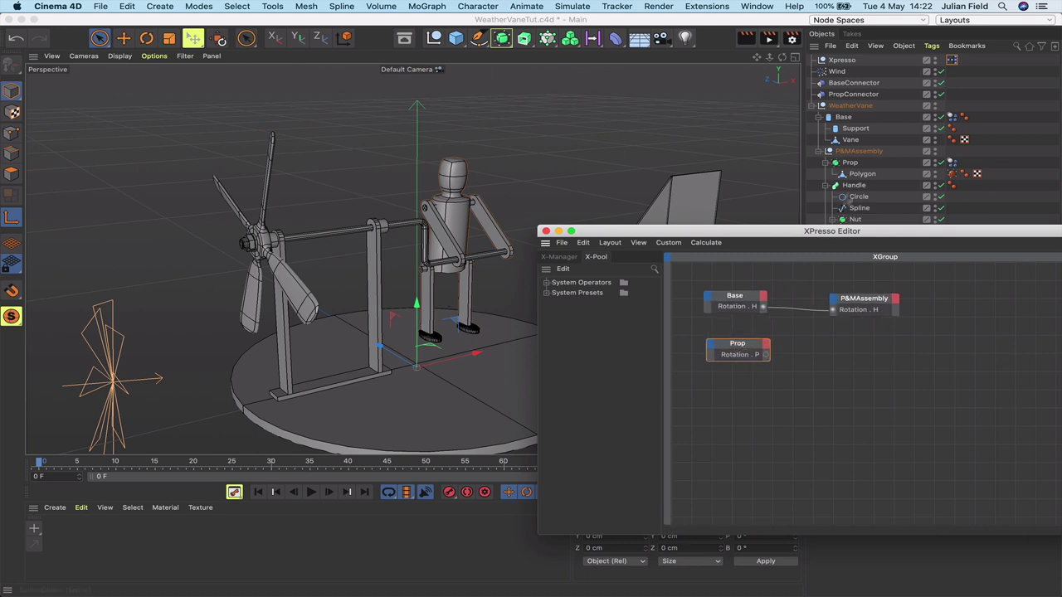
# Add Handle as an XPresso node, connect Prop's Rotation . P output to its Rotation . P input and close the editor.
pyautogui.click(859, 187)
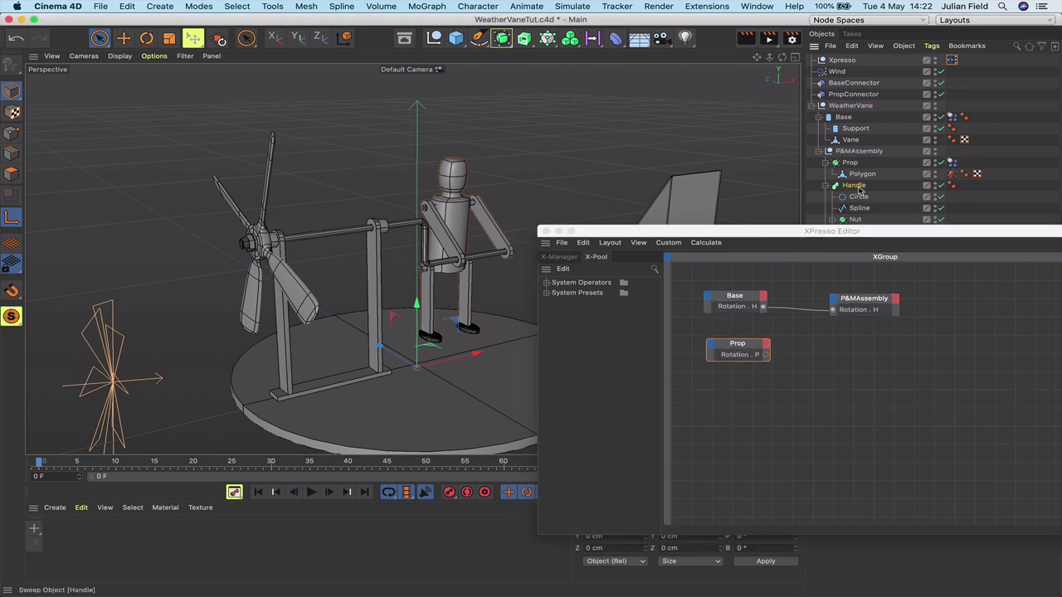
pyautogui.moveTo(861, 350); pyautogui.dragTo(860, 348)
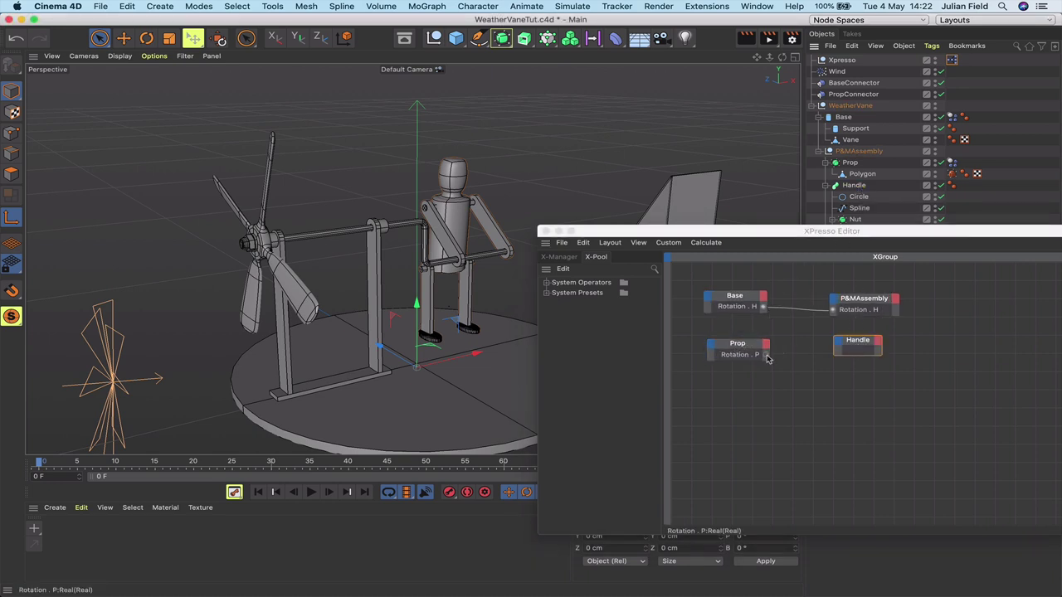
pyautogui.moveTo(767, 356); pyautogui.dragTo(837, 347)
pyautogui.moveTo(860, 372)
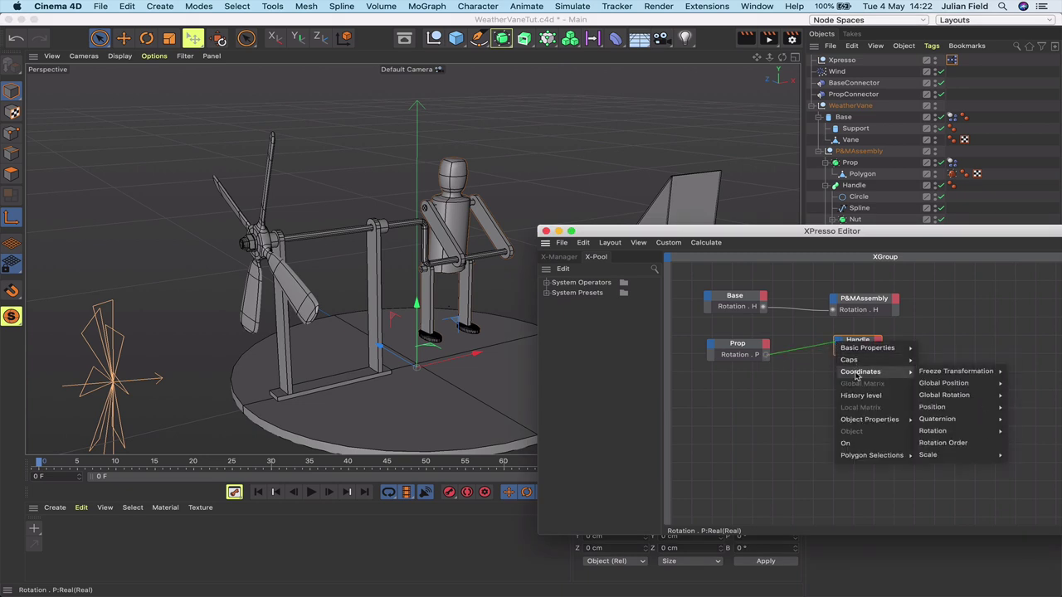
pyautogui.moveTo(937, 431)
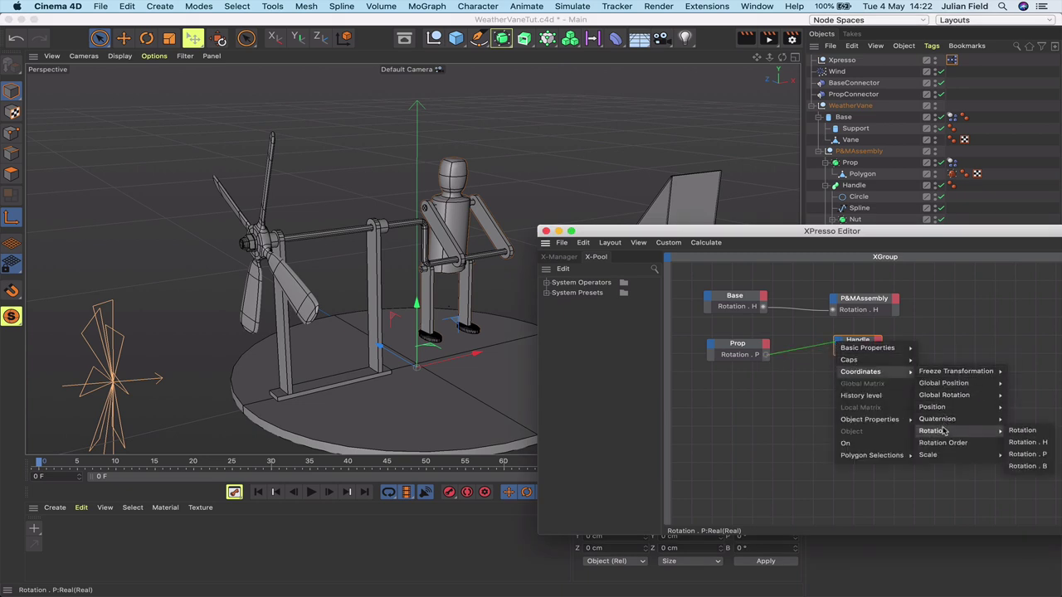
pyautogui.click(1029, 458)
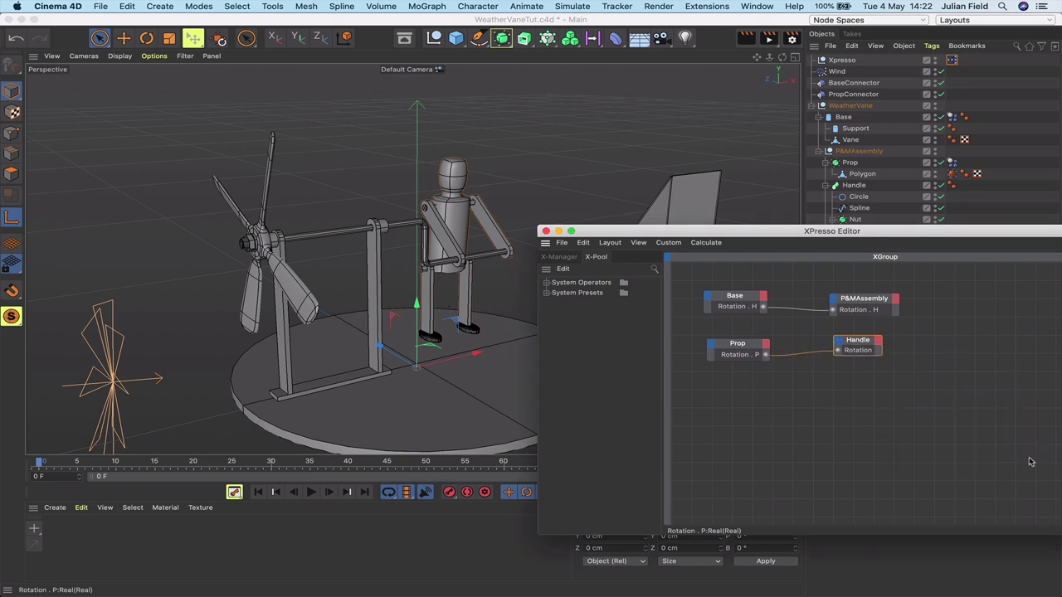
pyautogui.doubleClick(863, 342)
pyautogui.moveTo(863, 342); pyautogui.dragTo(867, 346)
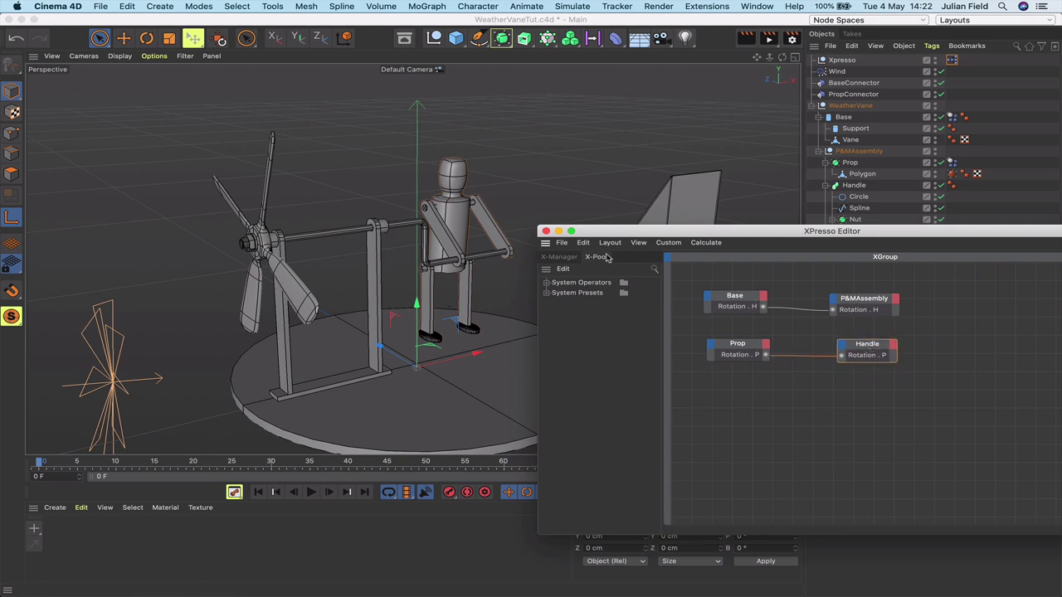
pyautogui.click(545, 232)
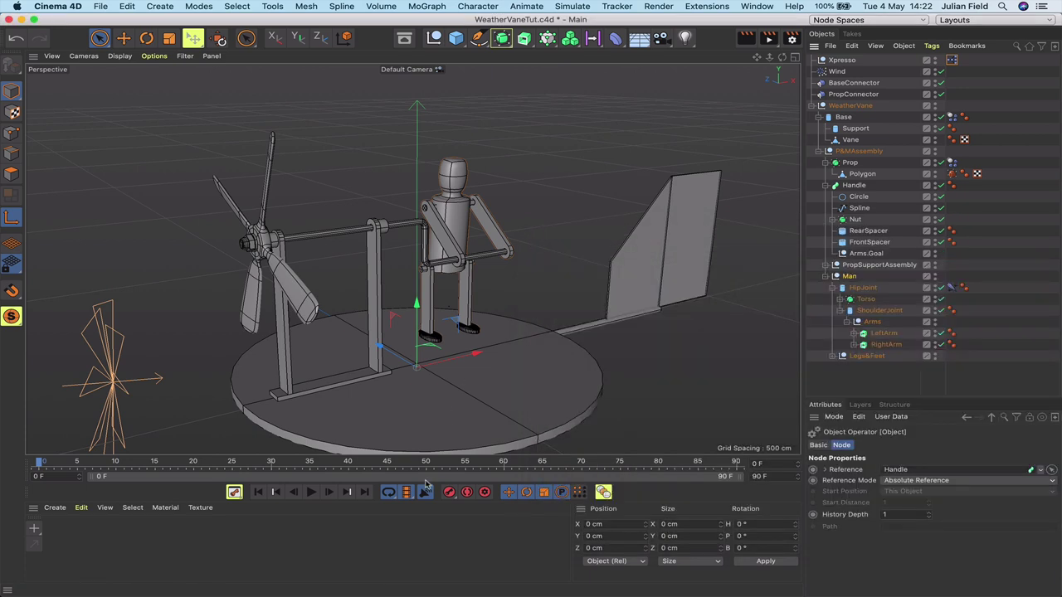
# Play the simulation in the Perspective and Top views to test the propeller-driven handle, rewind to frame 0 and return to Perspective.
pyautogui.click(312, 492)
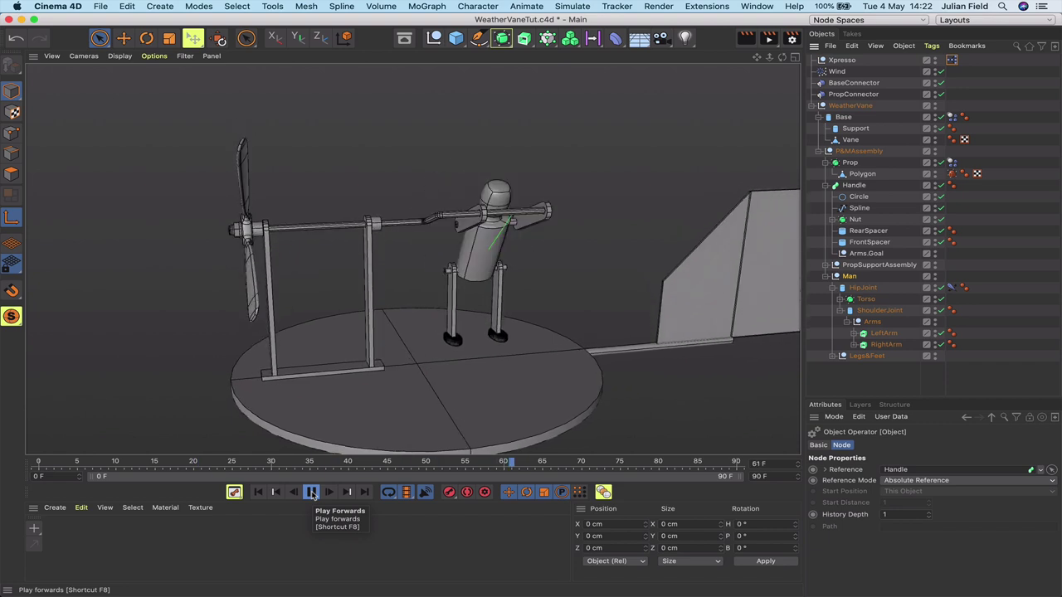
pyautogui.click(312, 492)
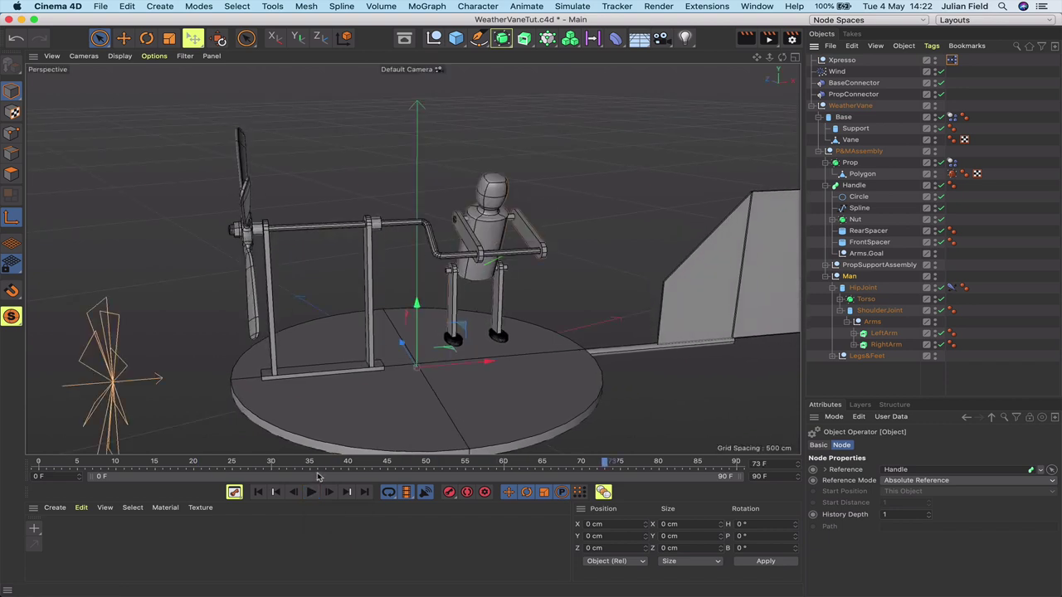
pyautogui.press('F2')
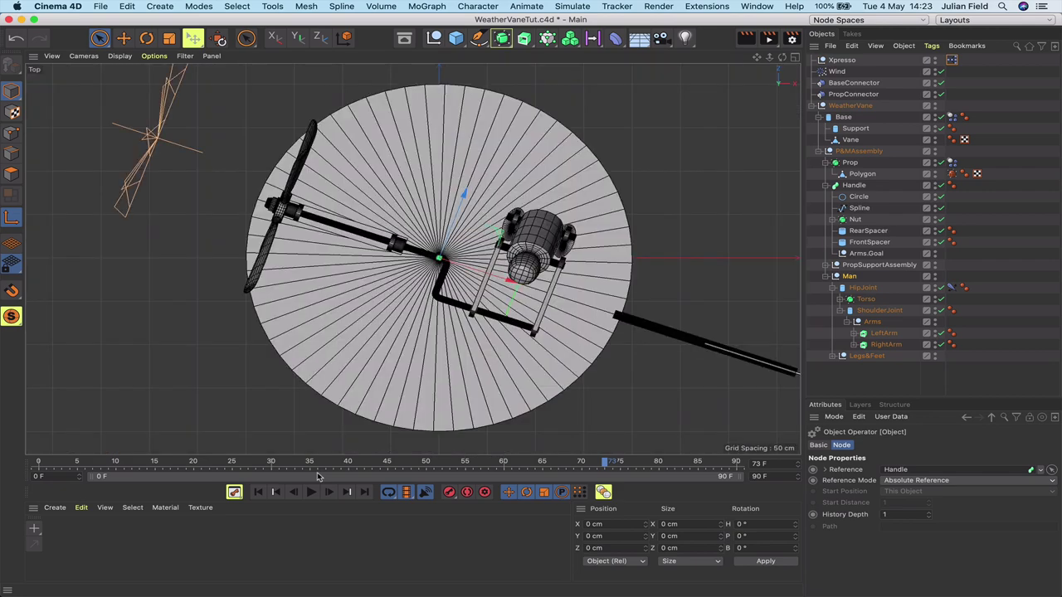
pyautogui.click(257, 492)
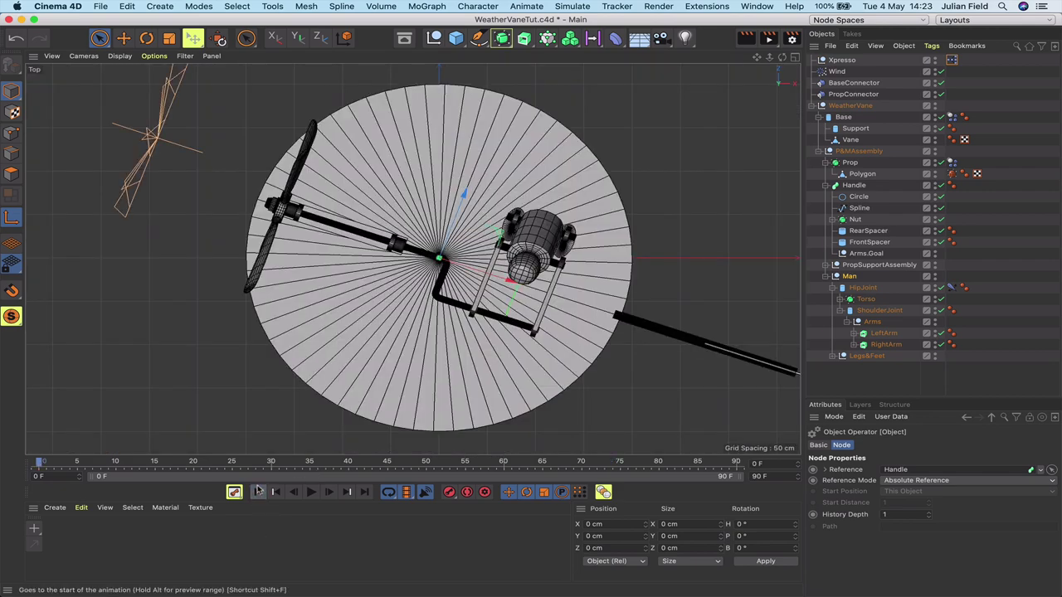
pyautogui.click(313, 492)
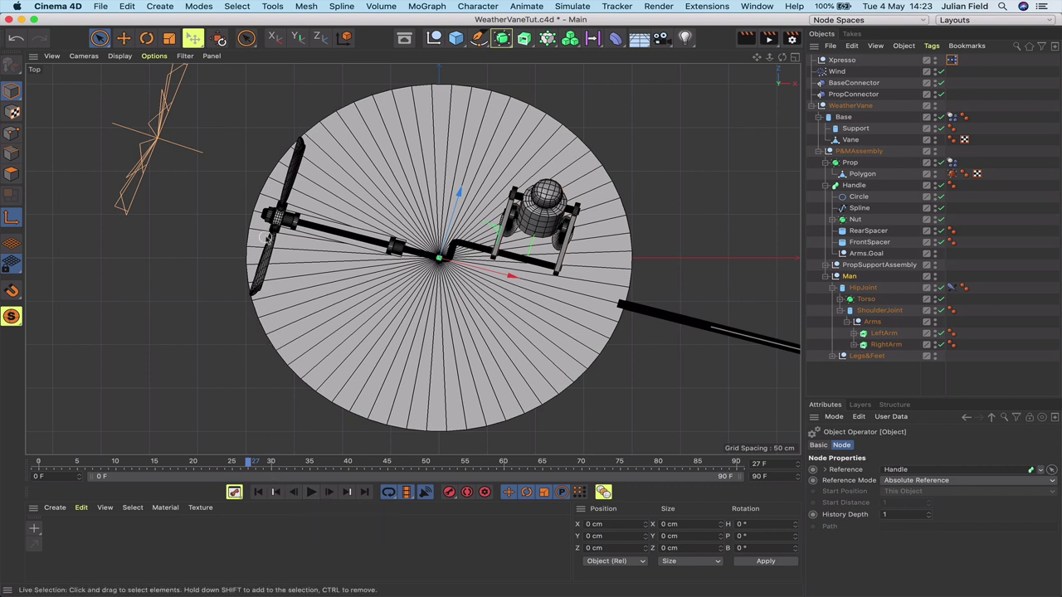
pyautogui.click(244, 467)
pyautogui.click(258, 492)
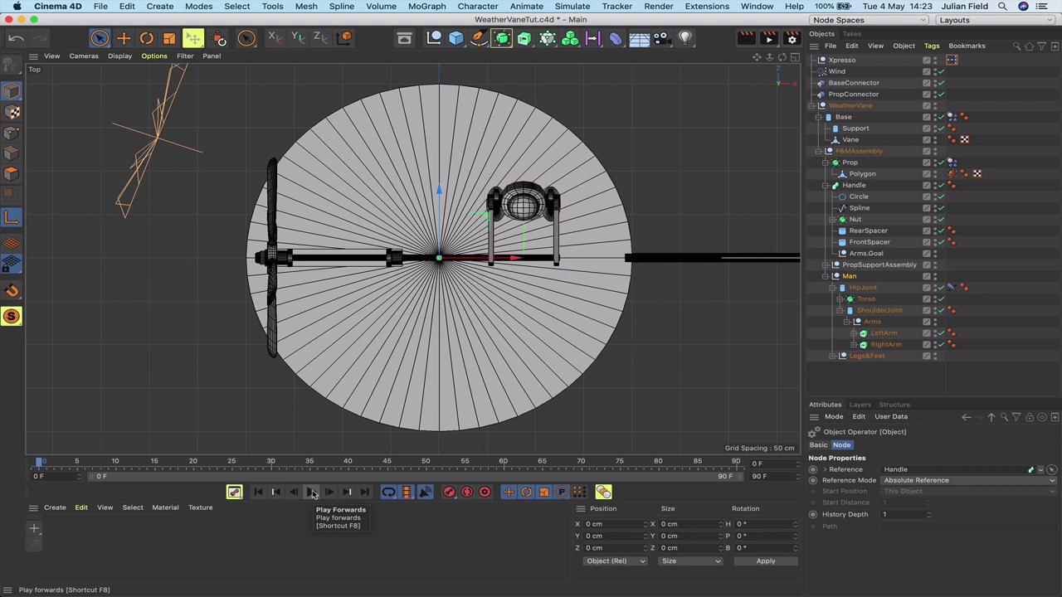
pyautogui.press('F1')
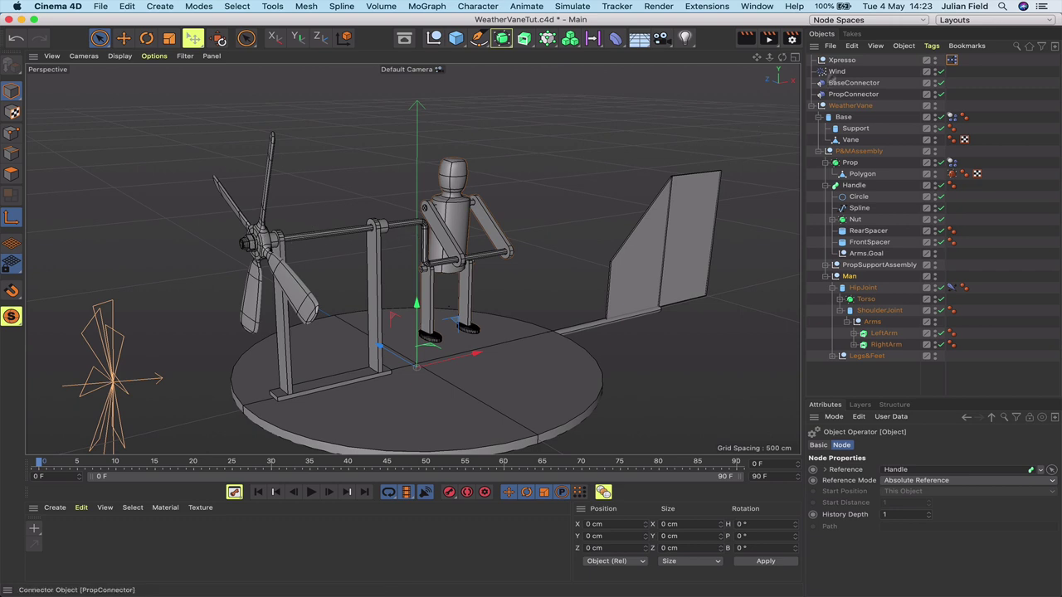
# Check the priority settings of the XPresso tag and of HipJoint's IK tag.
pyautogui.click(840, 60)
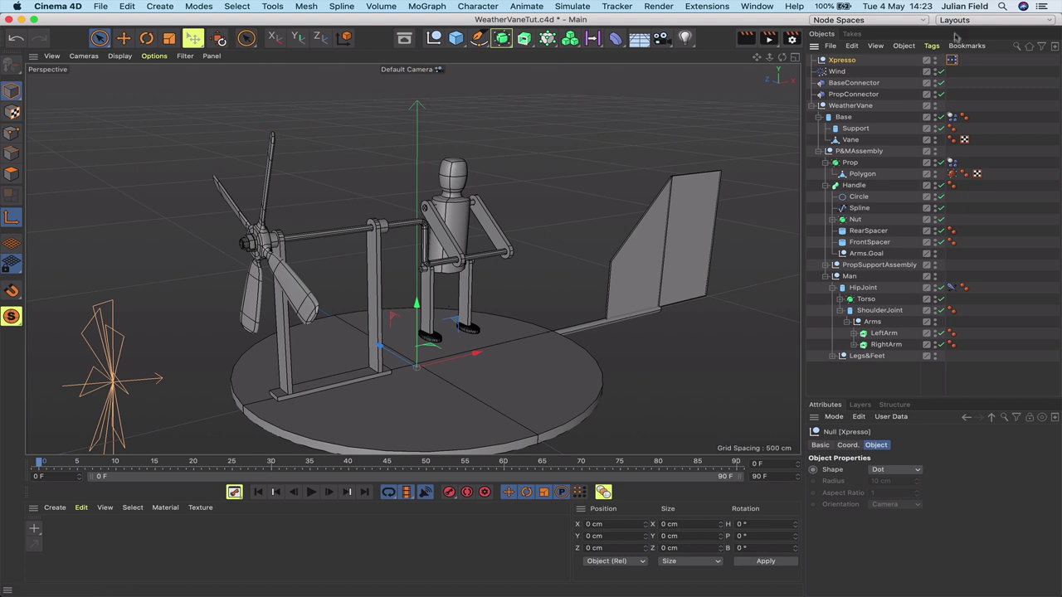
pyautogui.click(951, 60)
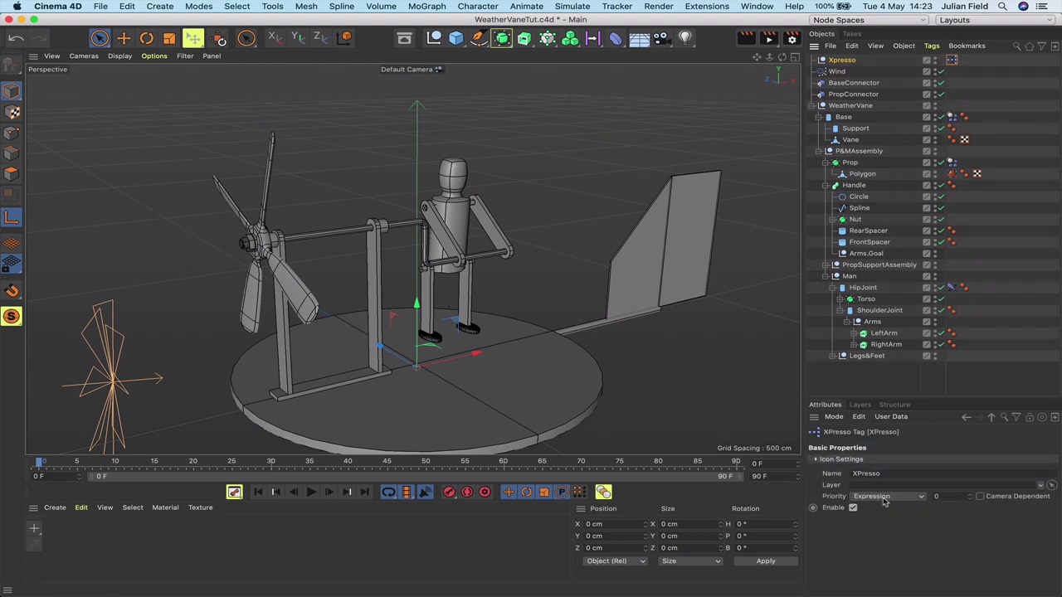
pyautogui.click(952, 288)
pyautogui.click(827, 445)
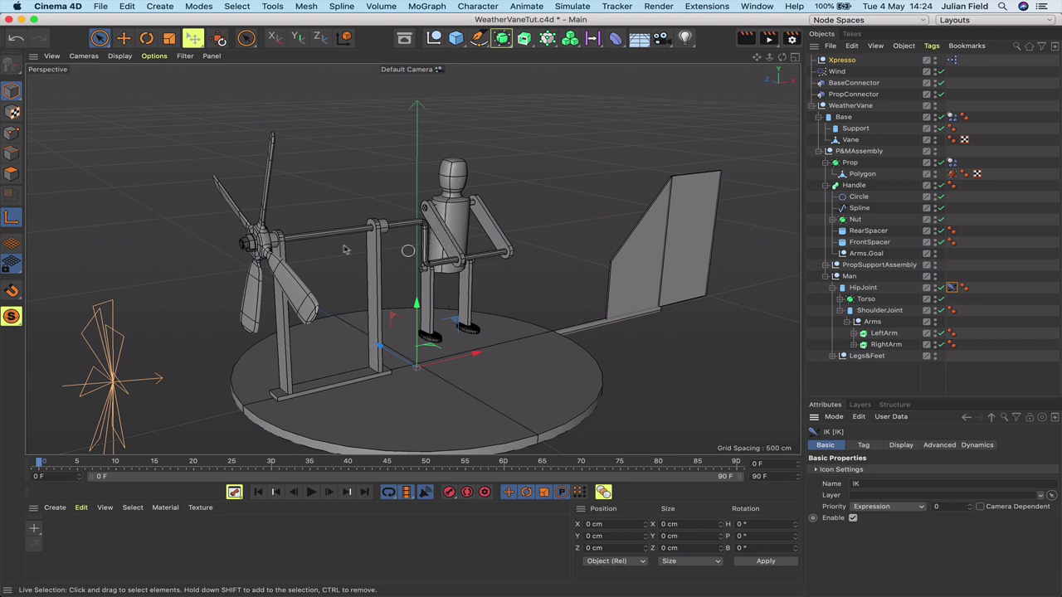
# Play the simulation briefly to check how the man follows the turning handle, and rewind to frame 0.
pyautogui.click(311, 492)
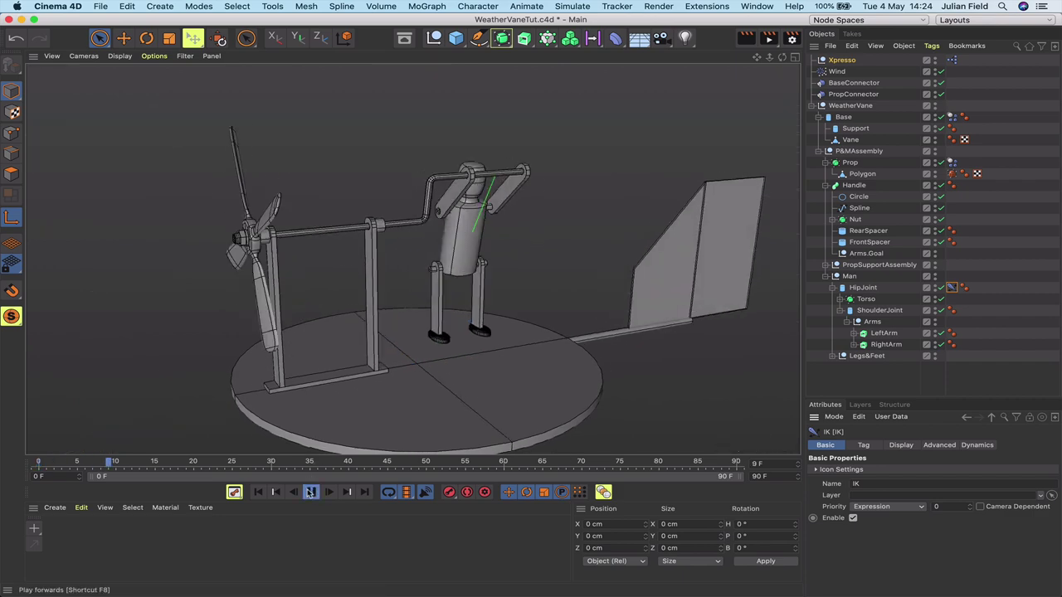
pyautogui.click(310, 493)
pyautogui.click(257, 492)
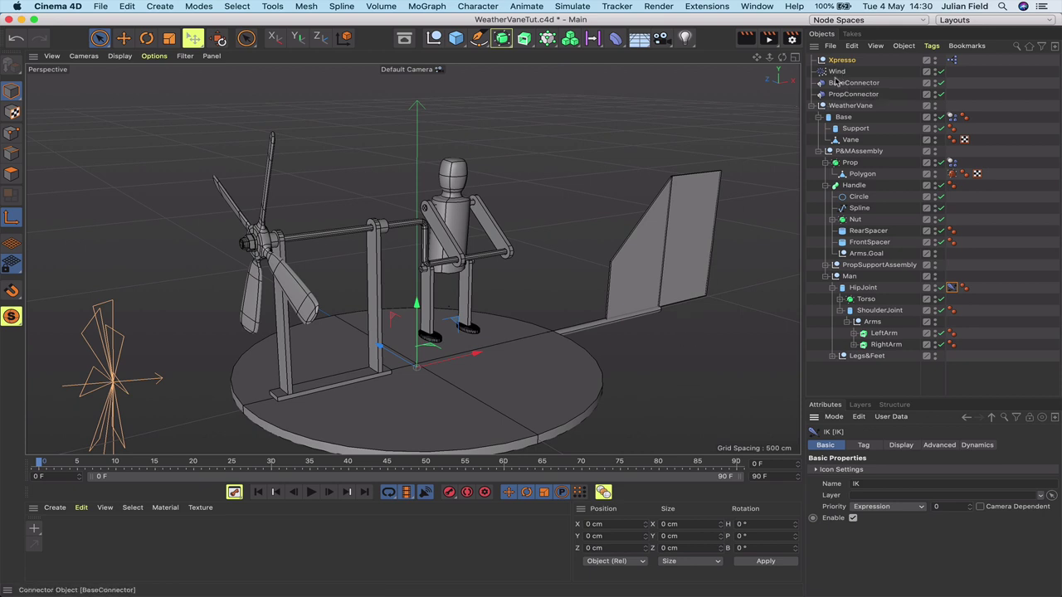
# Set the Wind object's heading rotation to 0° and group it under a null named WindDirection.
pyautogui.click(837, 72)
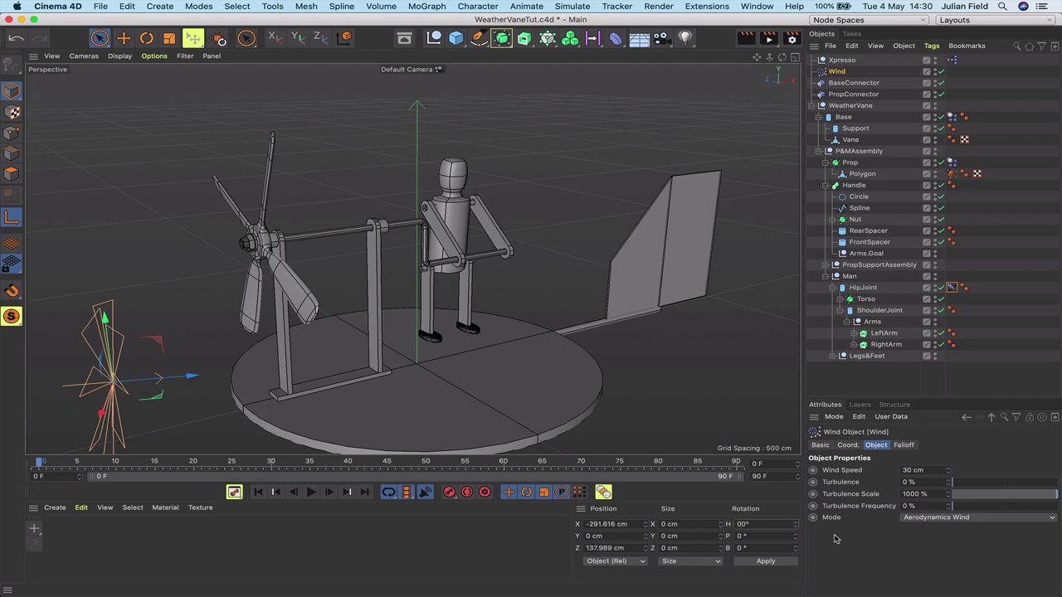
pyautogui.press('Return')
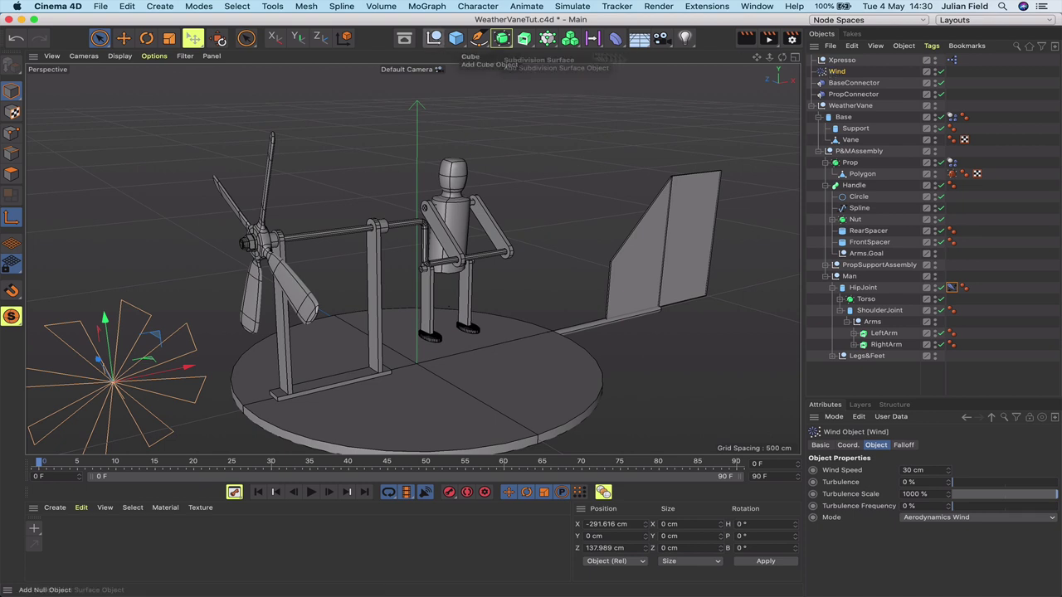
pyautogui.hotkey('alt', 'g')
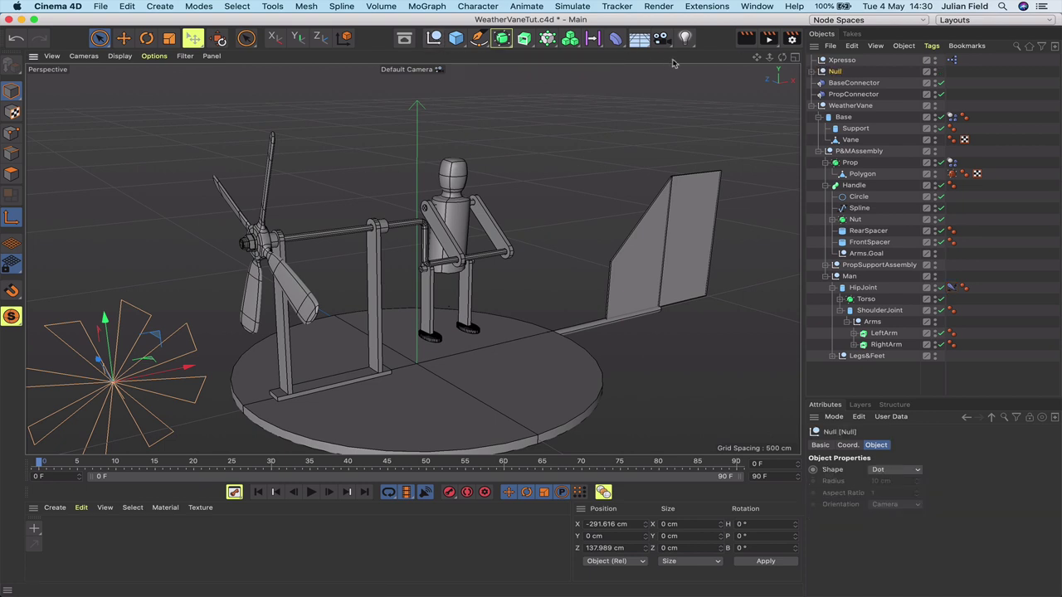
pyautogui.doubleClick(835, 72)
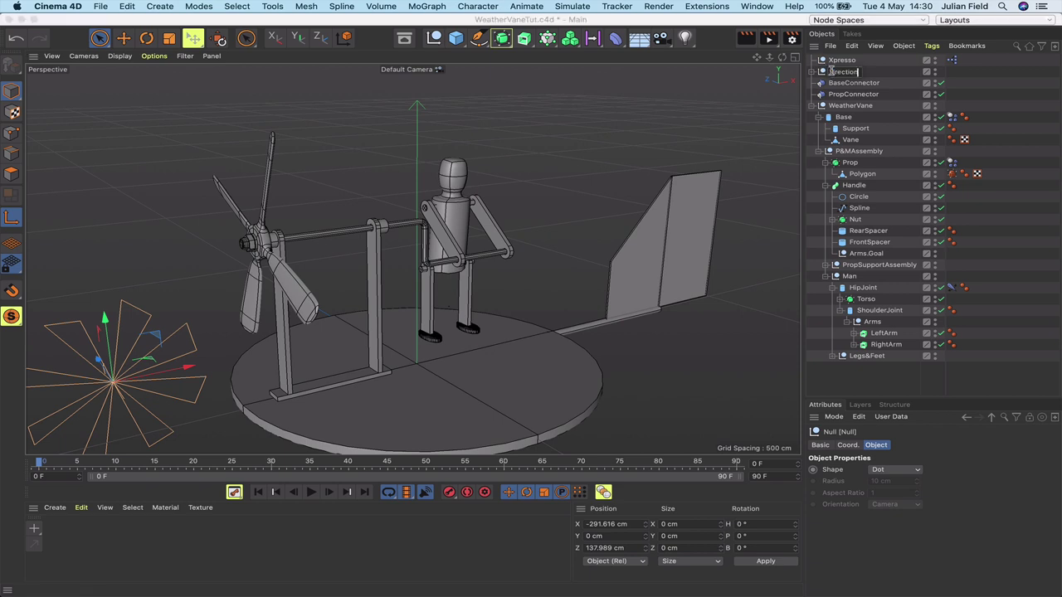
pyautogui.press('Return')
pyautogui.click(813, 71)
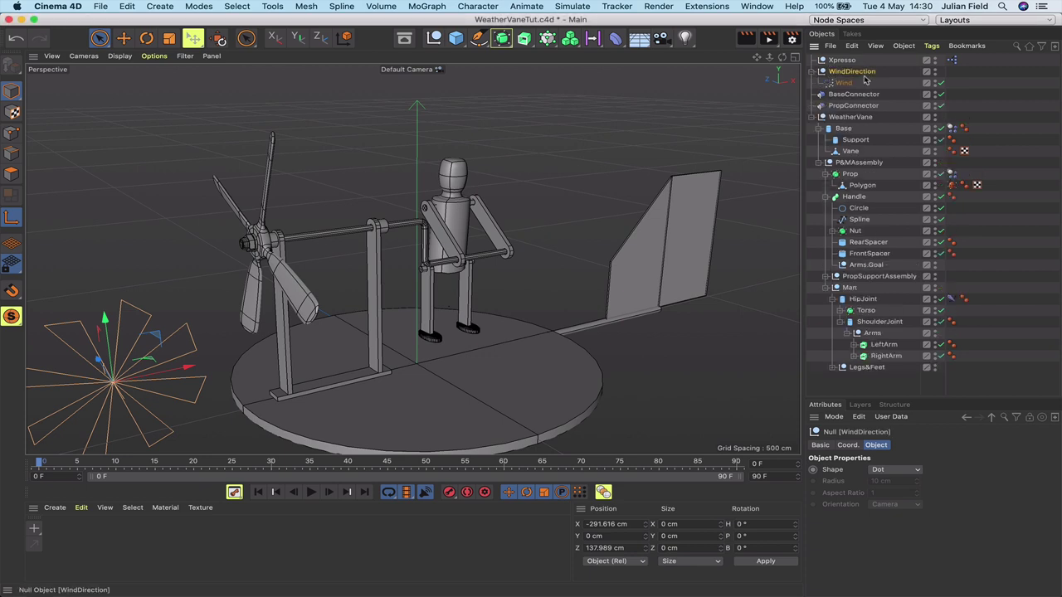
# Reopen the XPresso Editor, add WindDirection and Wind as nodes and place them on the far side below the existing node pairs.
pyautogui.doubleClick(951, 60)
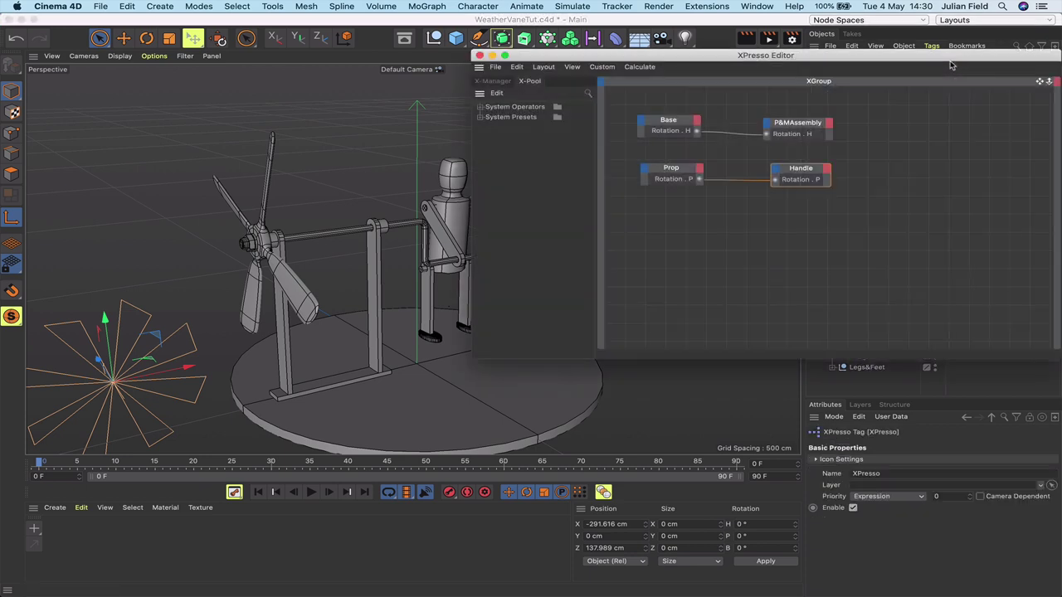
pyautogui.moveTo(853, 221); pyautogui.dragTo(852, 219)
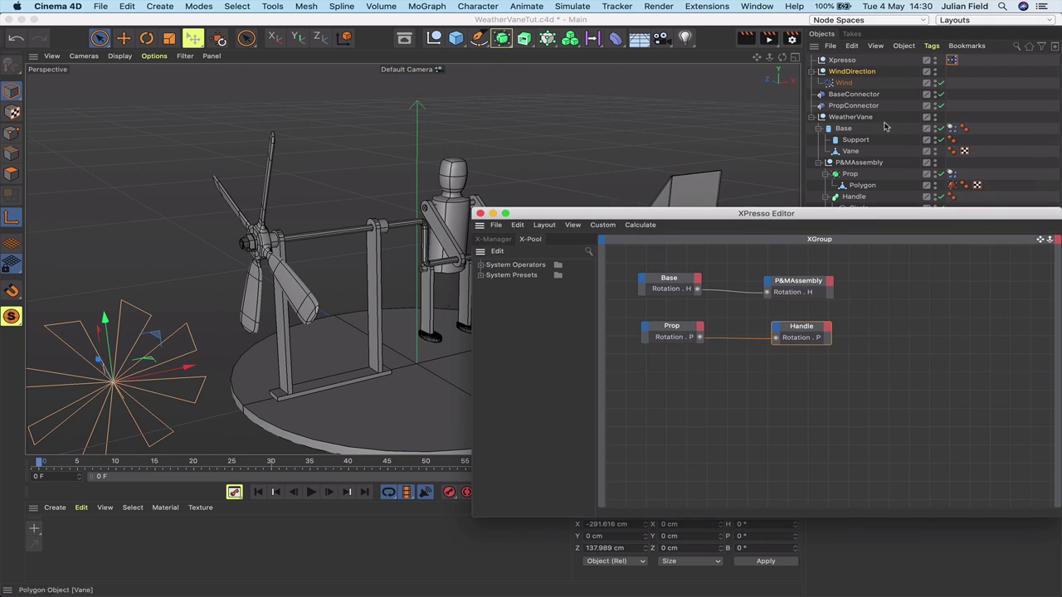
pyautogui.click(845, 72)
pyautogui.moveTo(845, 74); pyautogui.dragTo(896, 447)
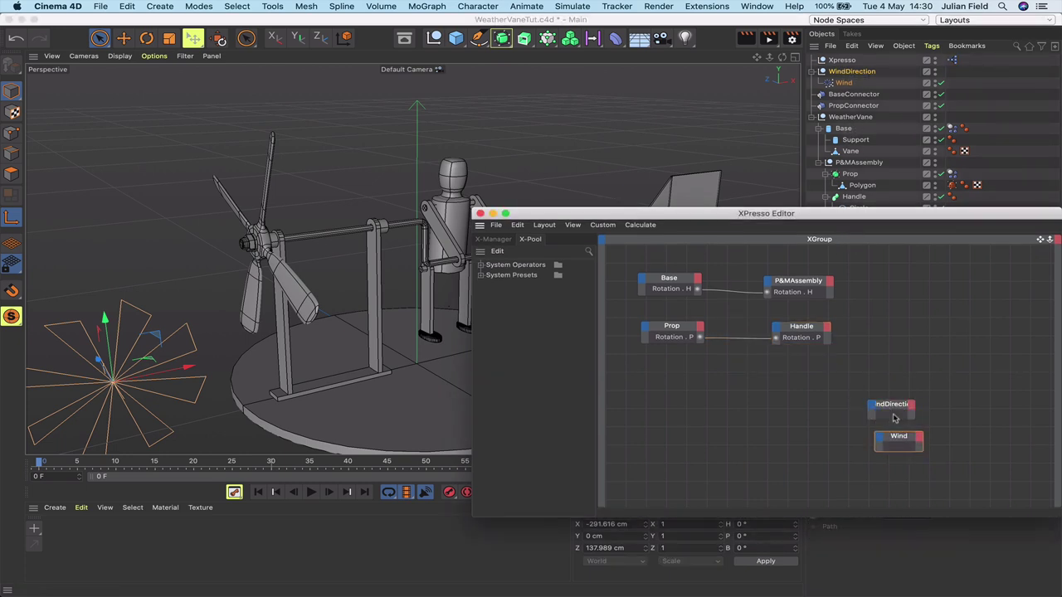
pyautogui.click(891, 406)
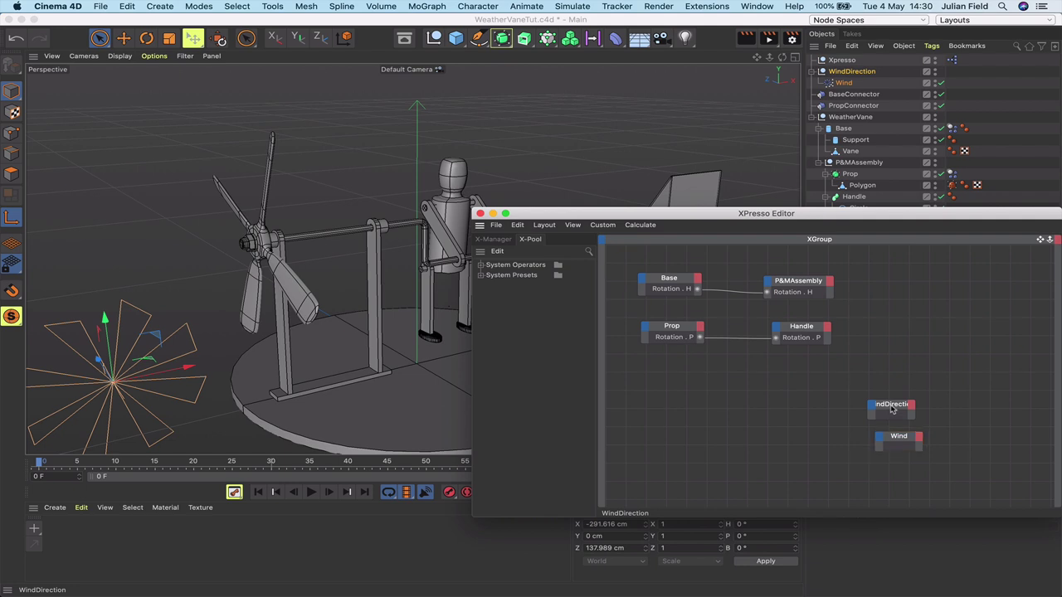
pyautogui.click(892, 407)
pyautogui.doubleClick(893, 406)
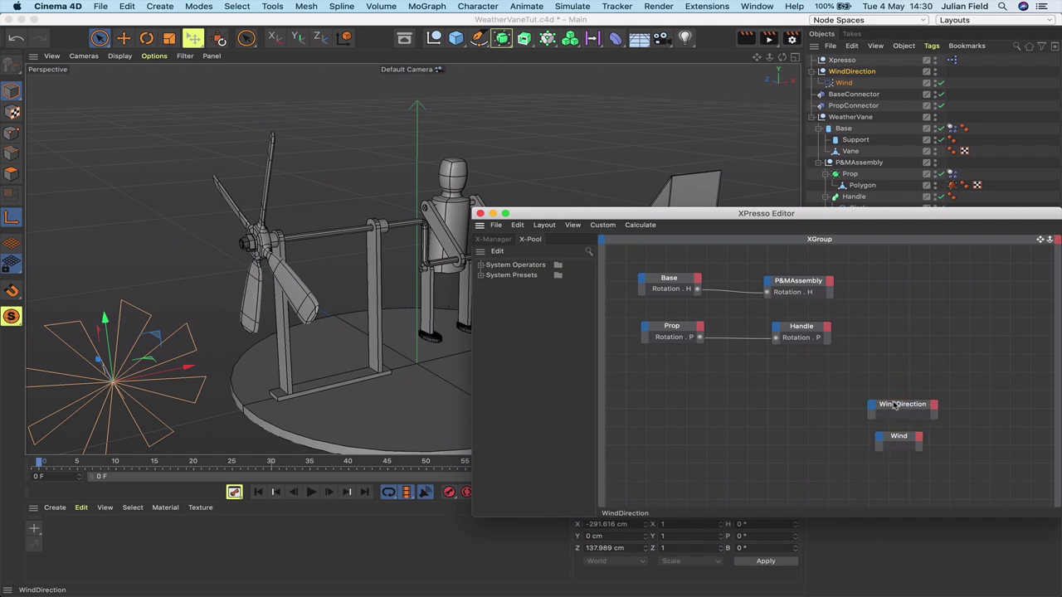
pyautogui.moveTo(894, 404); pyautogui.dragTo(949, 403)
pyautogui.moveTo(902, 439); pyautogui.dragTo(953, 439)
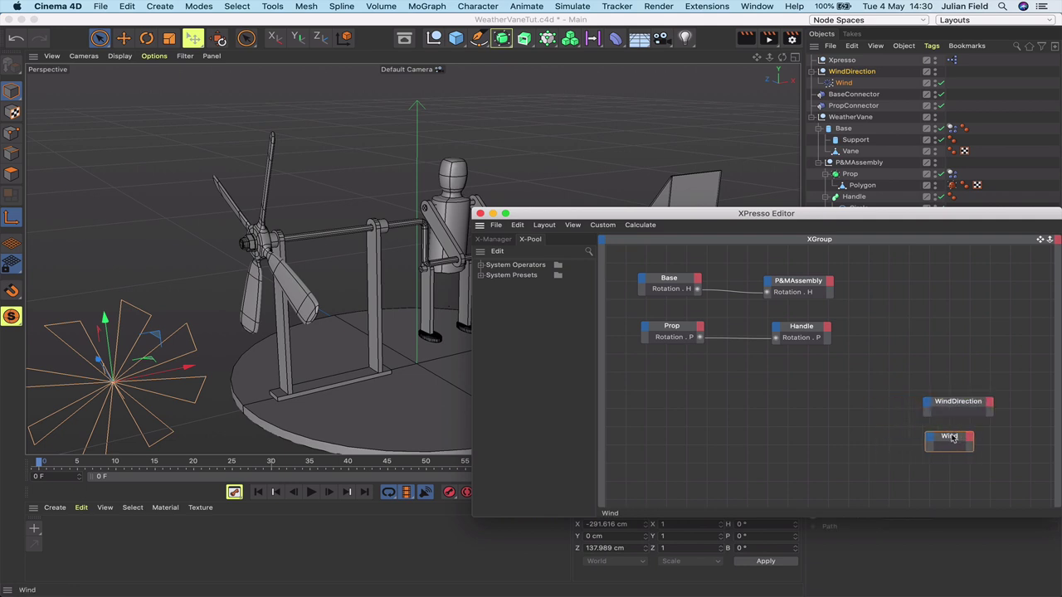
# Add a Time node below Prop and replace its Time output with a Frame output.
pyautogui.rightClick(651, 396)
pyautogui.moveTo(673, 398)
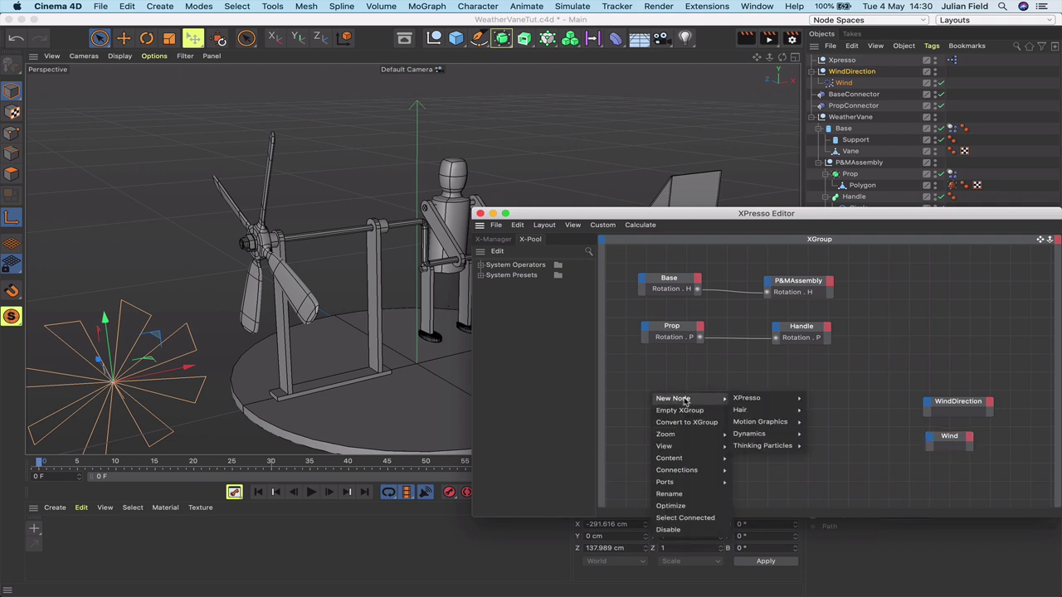
pyautogui.moveTo(747, 397)
pyautogui.moveTo(820, 398)
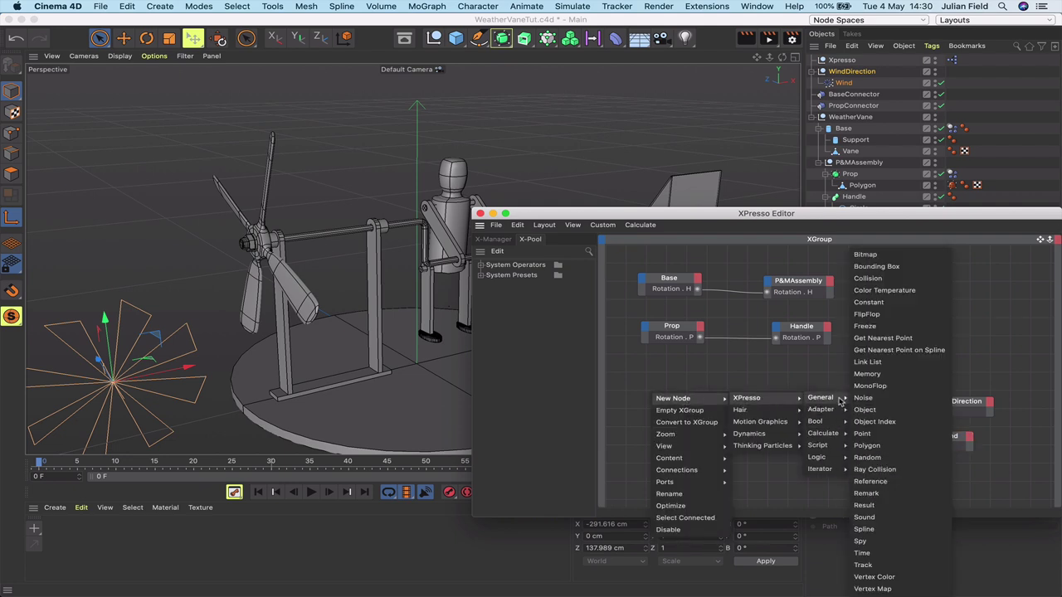
pyautogui.click(863, 552)
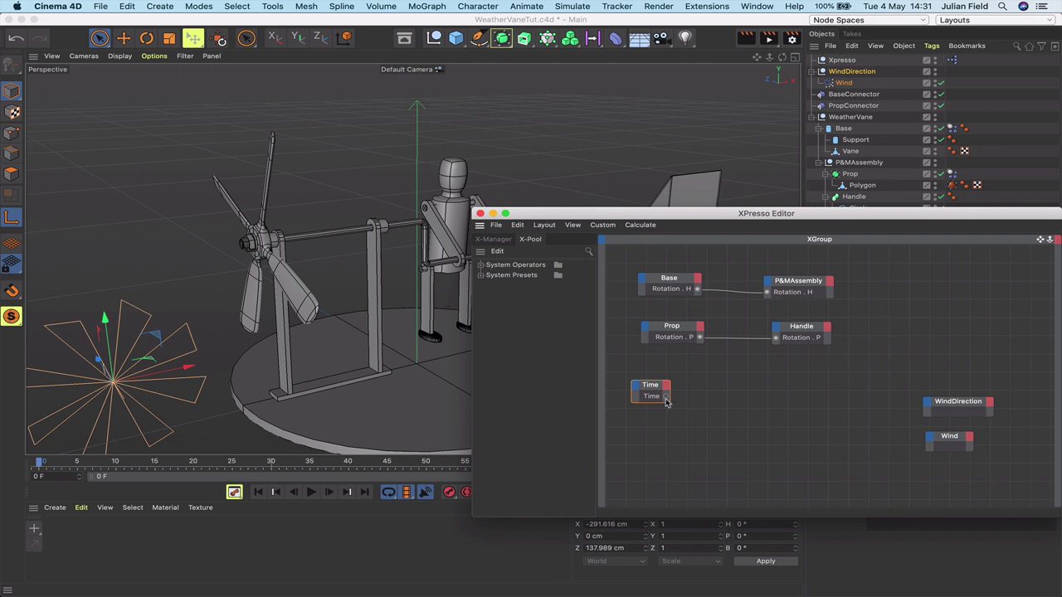
pyautogui.rightClick(666, 401)
pyautogui.click(681, 440)
pyautogui.click(663, 387)
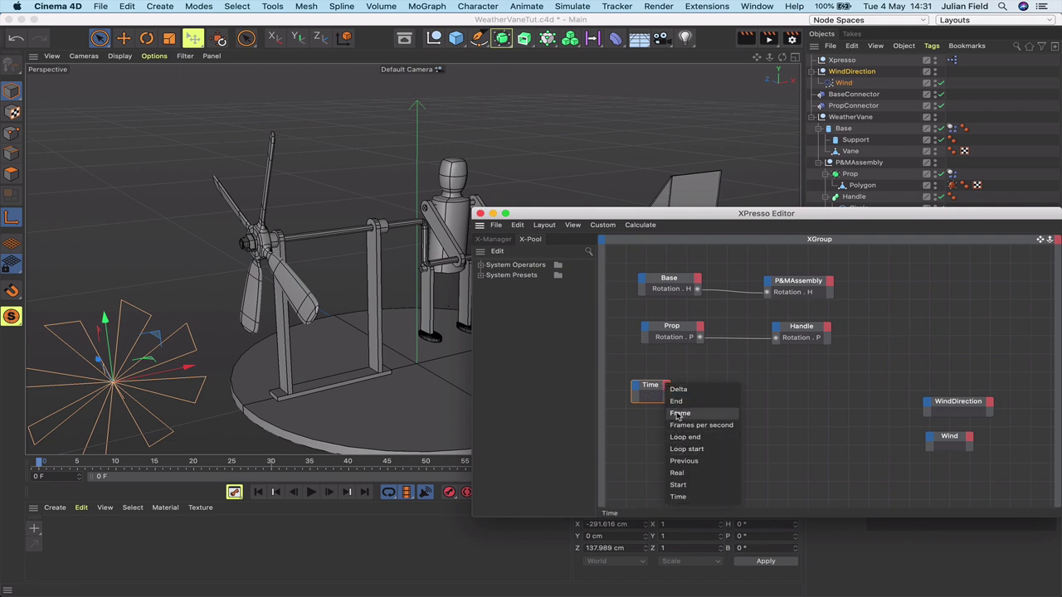
pyautogui.click(679, 414)
# Extend the project to 600 frames and stretch the preview range to the full length.
pyautogui.moveTo(691, 213); pyautogui.dragTo(667, 70)
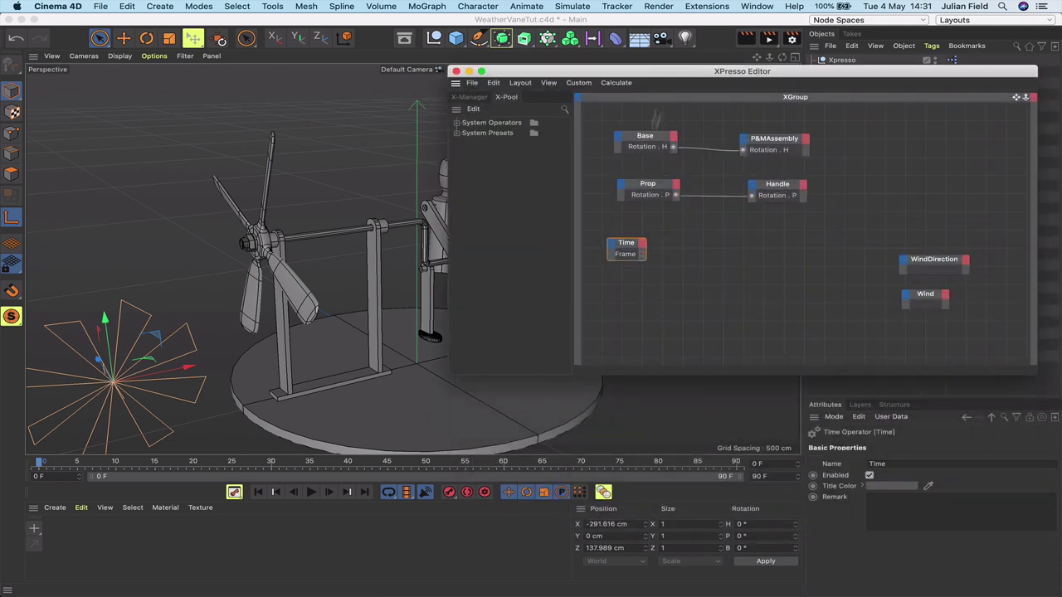
pyautogui.doubleClick(633, 245)
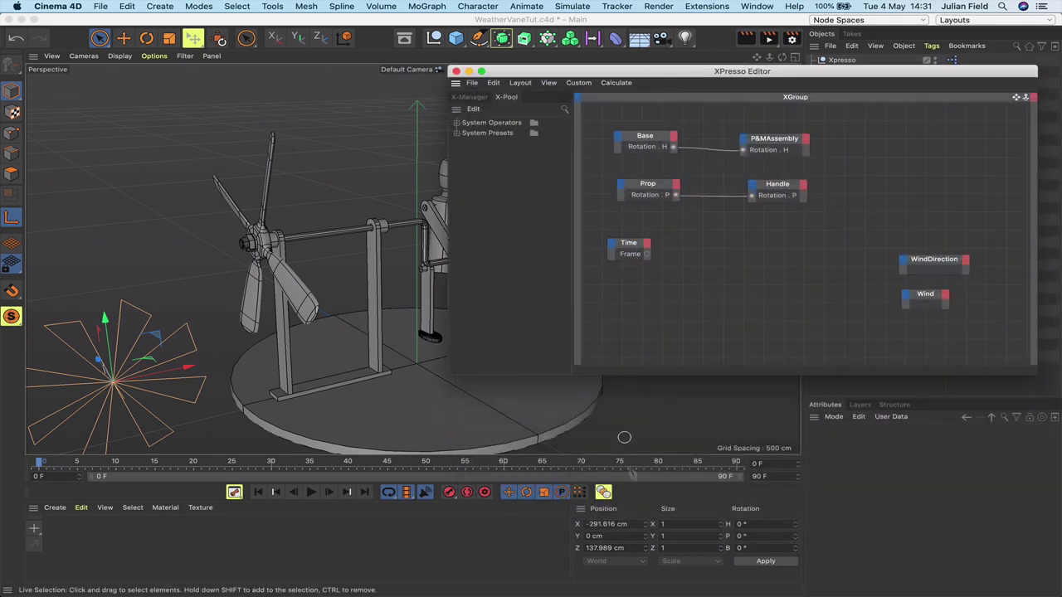
pyautogui.click(759, 478)
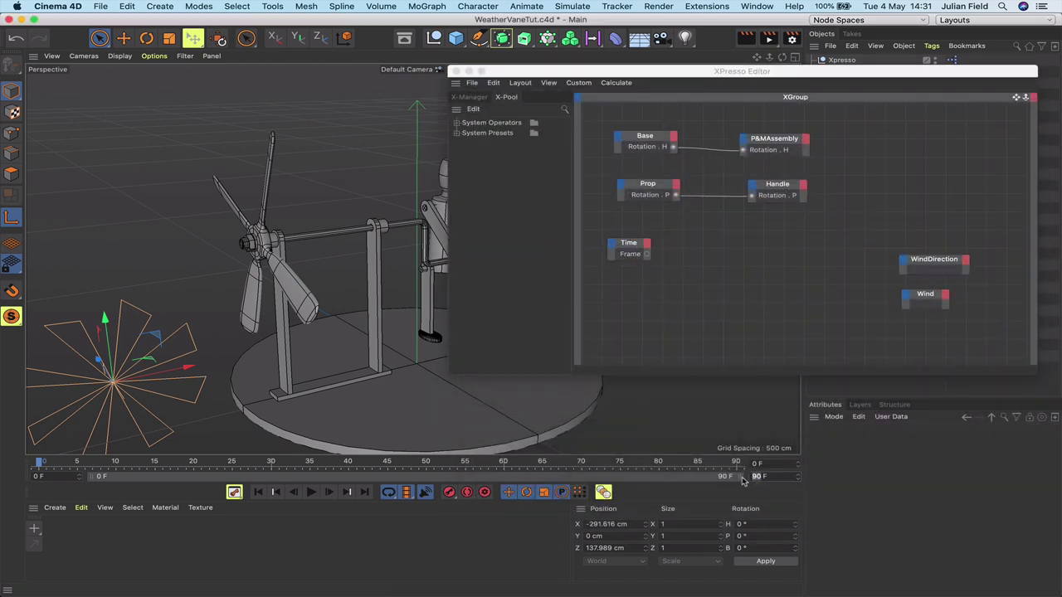
pyautogui.doubleClick(741, 477)
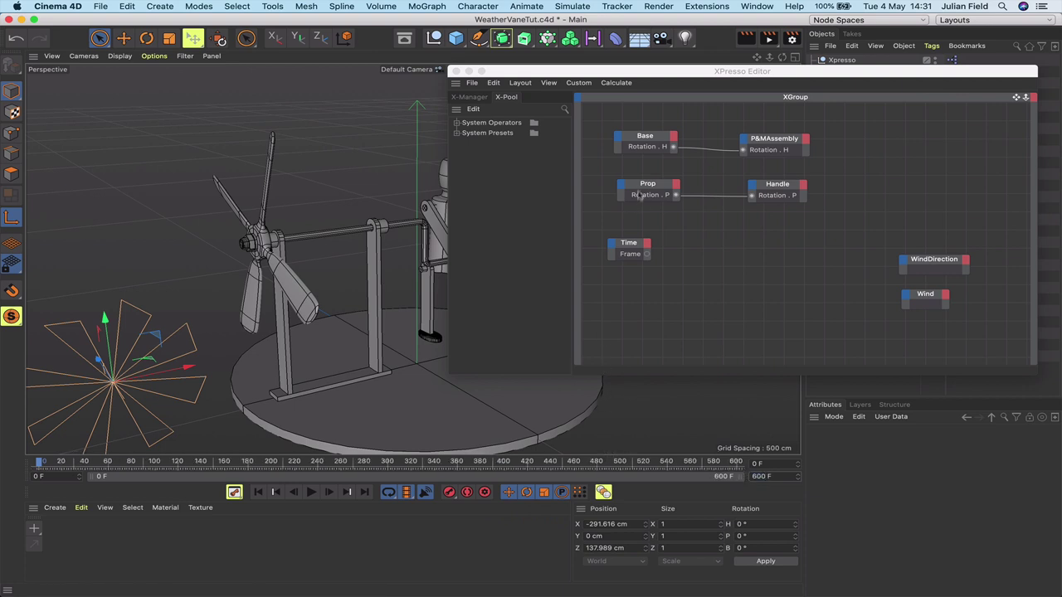
# Add a Range Mapper node beside Time and connect Time's Frame output to its Input.
pyautogui.click(642, 247)
pyautogui.moveTo(642, 248); pyautogui.dragTo(648, 279)
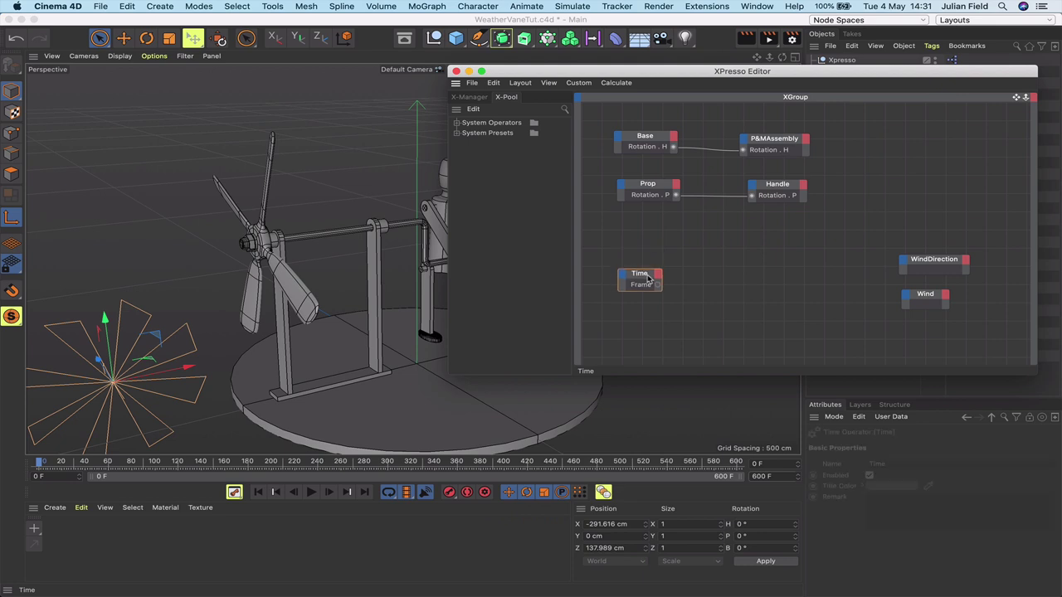
pyautogui.rightClick(693, 284)
pyautogui.moveTo(743, 286)
pyautogui.moveTo(804, 287)
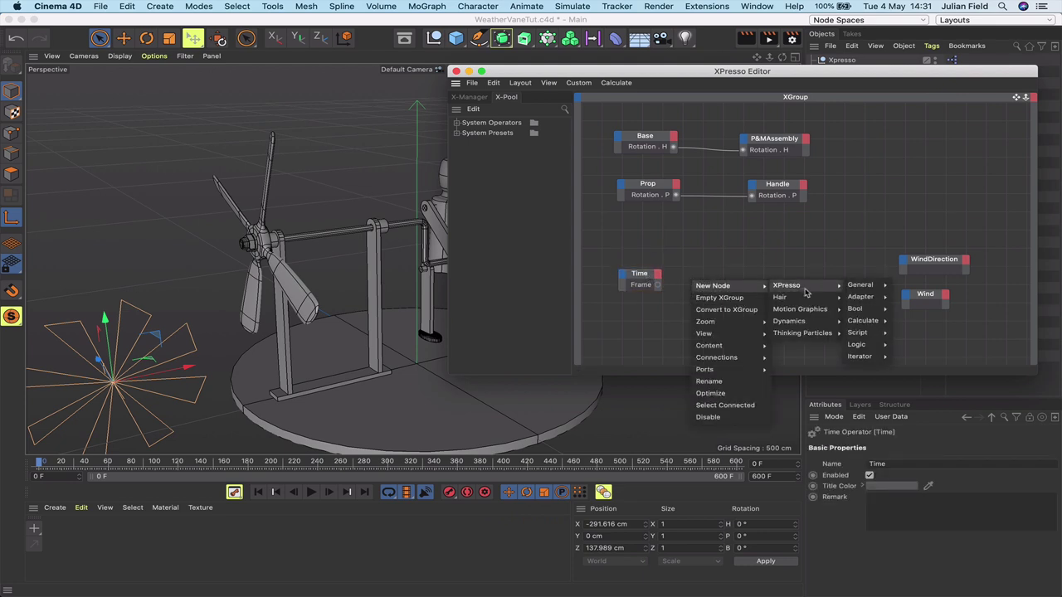
pyautogui.moveTo(865, 320)
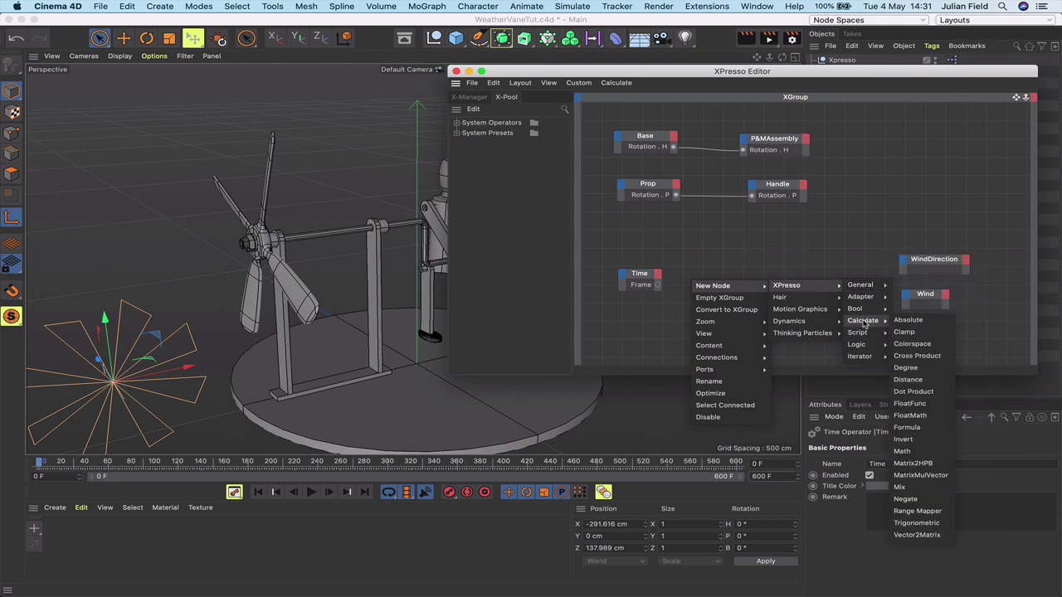
pyautogui.click(913, 511)
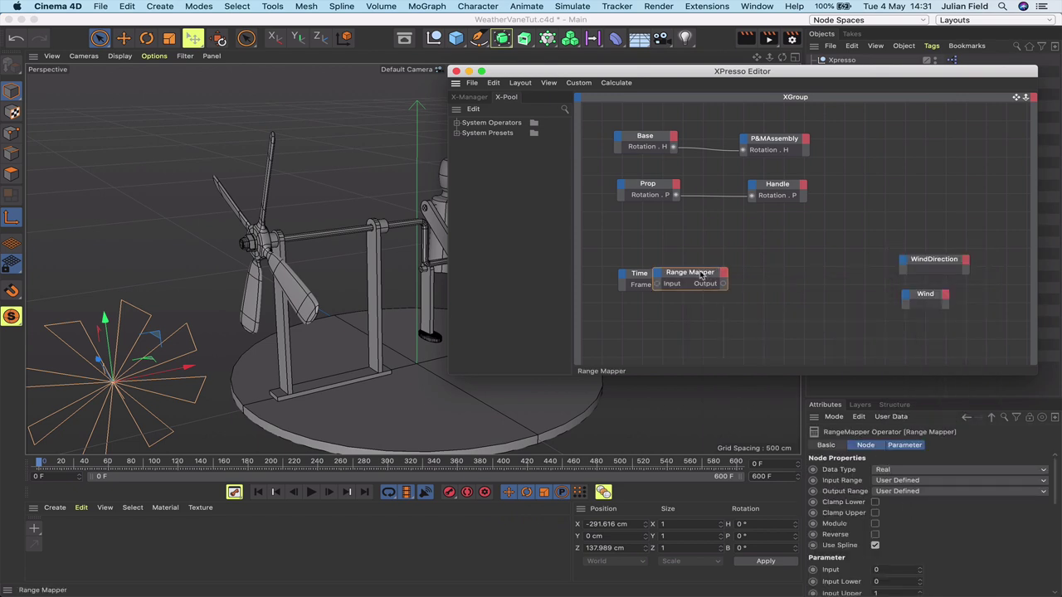
pyautogui.moveTo(701, 278); pyautogui.dragTo(733, 259)
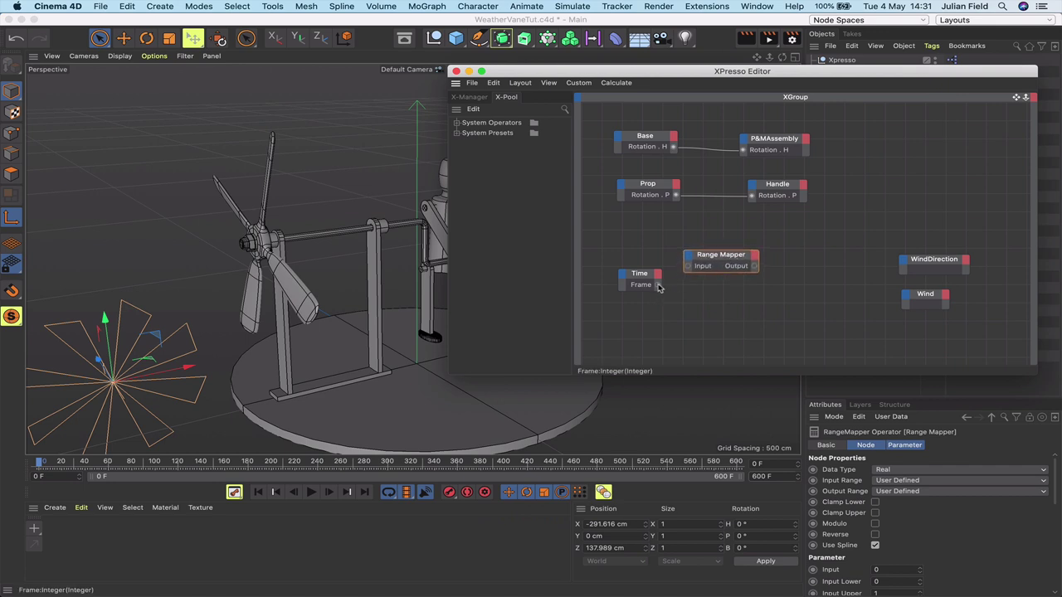
pyautogui.moveTo(657, 287); pyautogui.dragTo(689, 267)
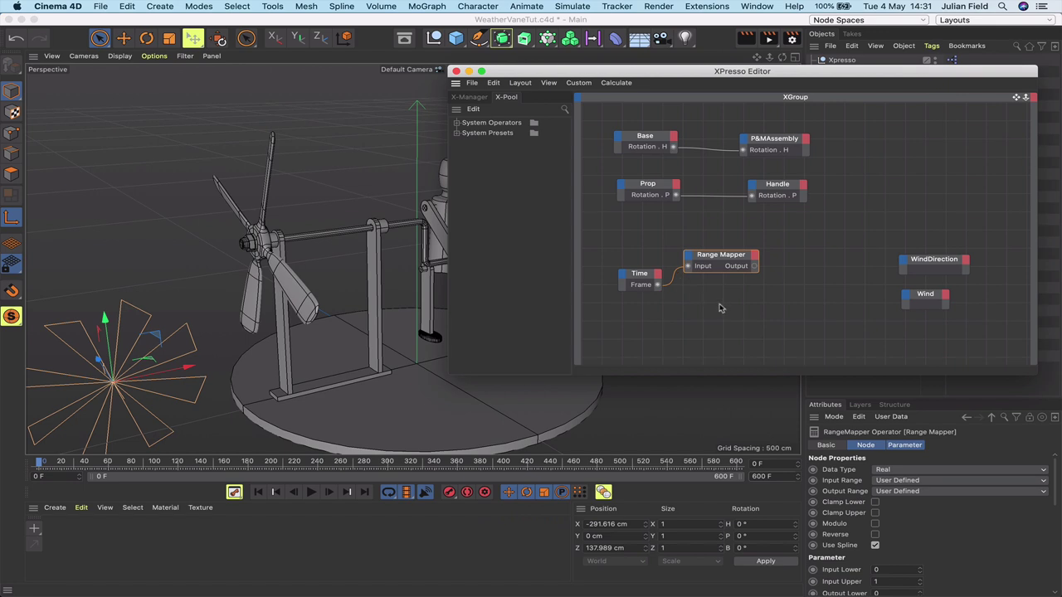
# Add a Degree node between Range Mapper and WindDirection and connect the Range Mapper's Output to its Input.
pyautogui.rightClick(720, 309)
pyautogui.moveTo(741, 311)
pyautogui.moveTo(815, 310)
pyautogui.moveTo(884, 313)
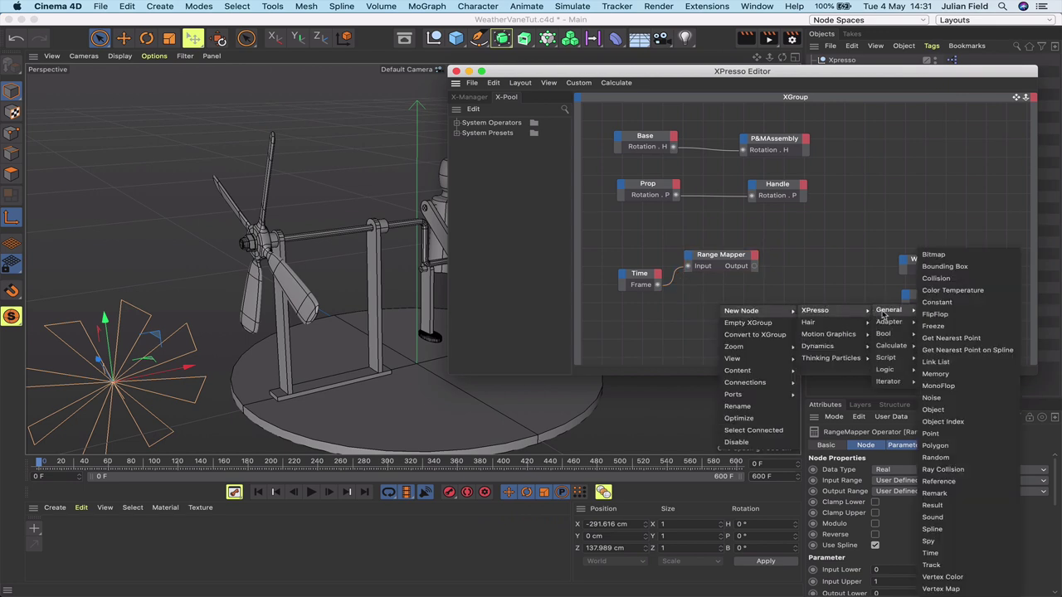
pyautogui.moveTo(892, 345)
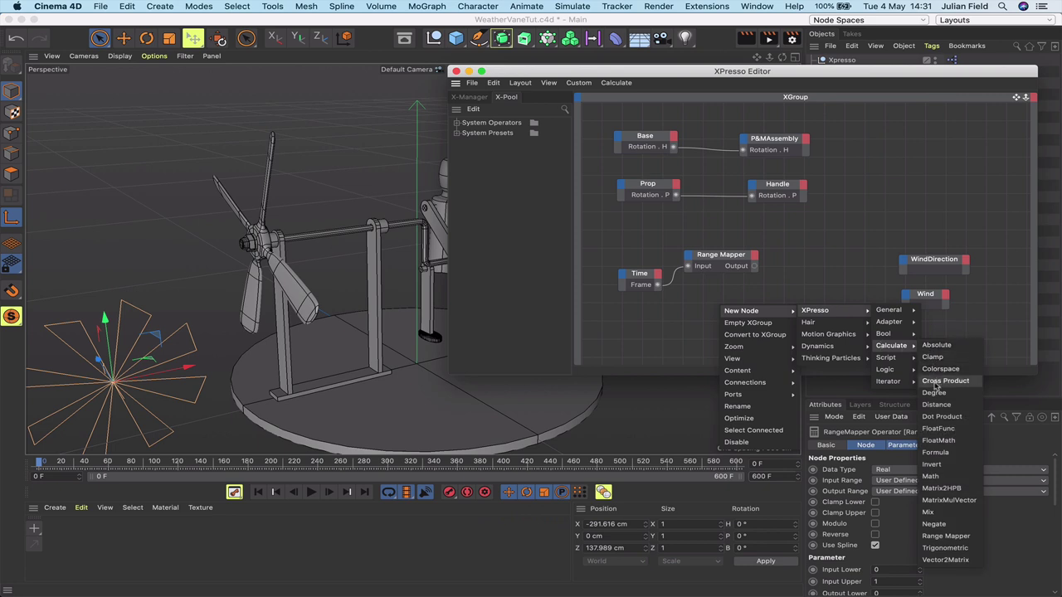
pyautogui.click(935, 392)
pyautogui.moveTo(707, 300); pyautogui.dragTo(844, 261)
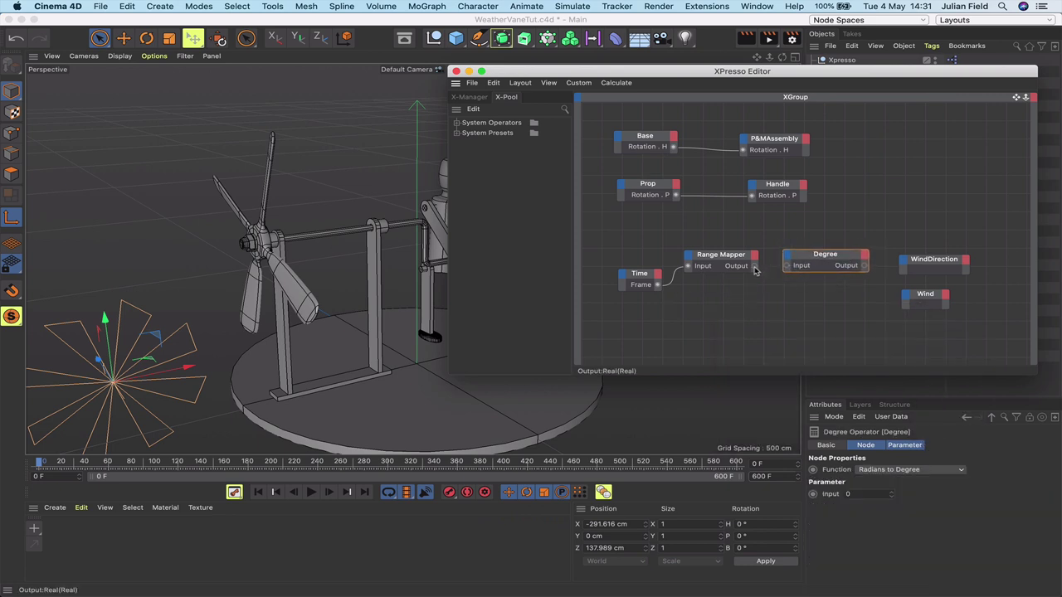
pyautogui.moveTo(755, 267); pyautogui.dragTo(828, 261)
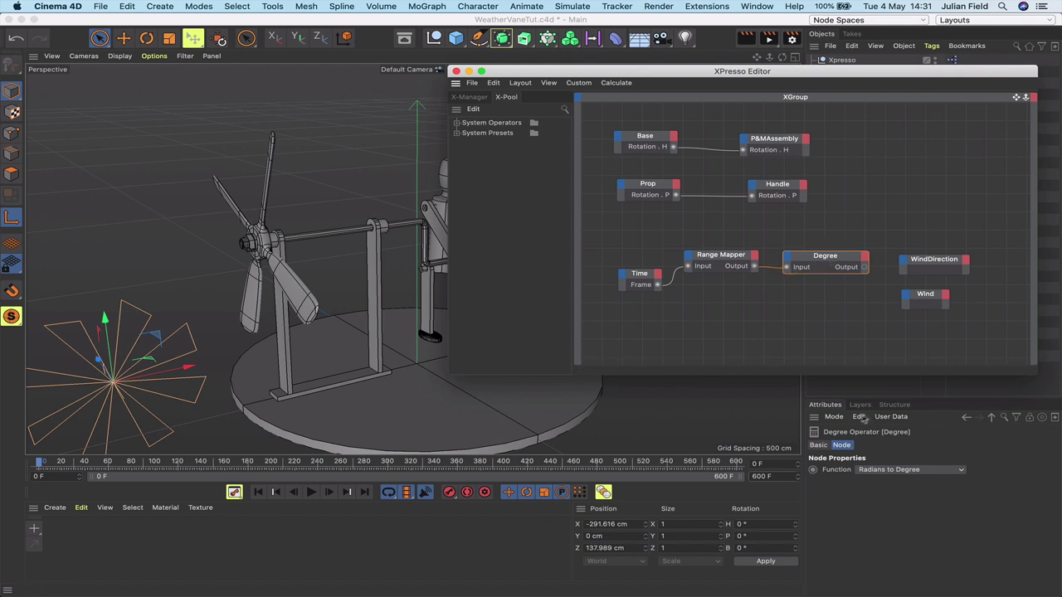
# Set the Degree node's function to Degree to Radians and connect its Output to a Rotation . H input on WindDirection.
pyautogui.click(891, 470)
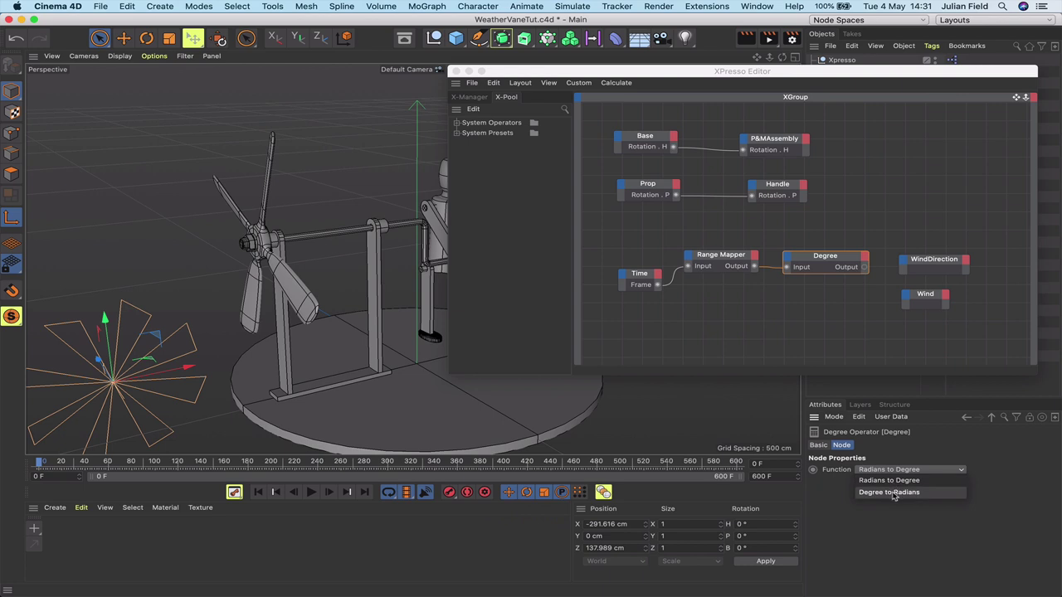
pyautogui.click(893, 494)
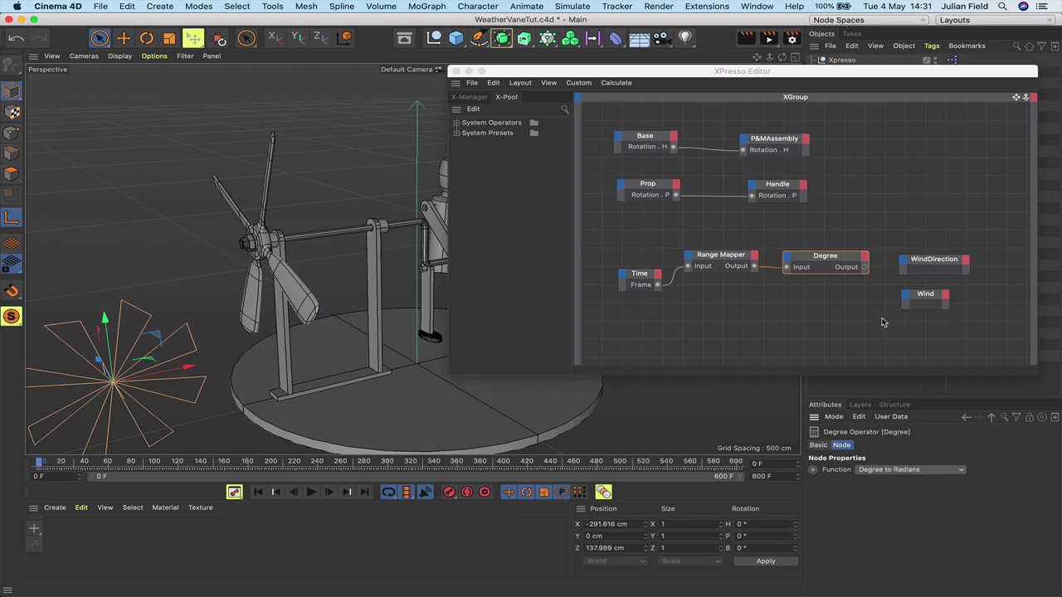
pyautogui.click(830, 264)
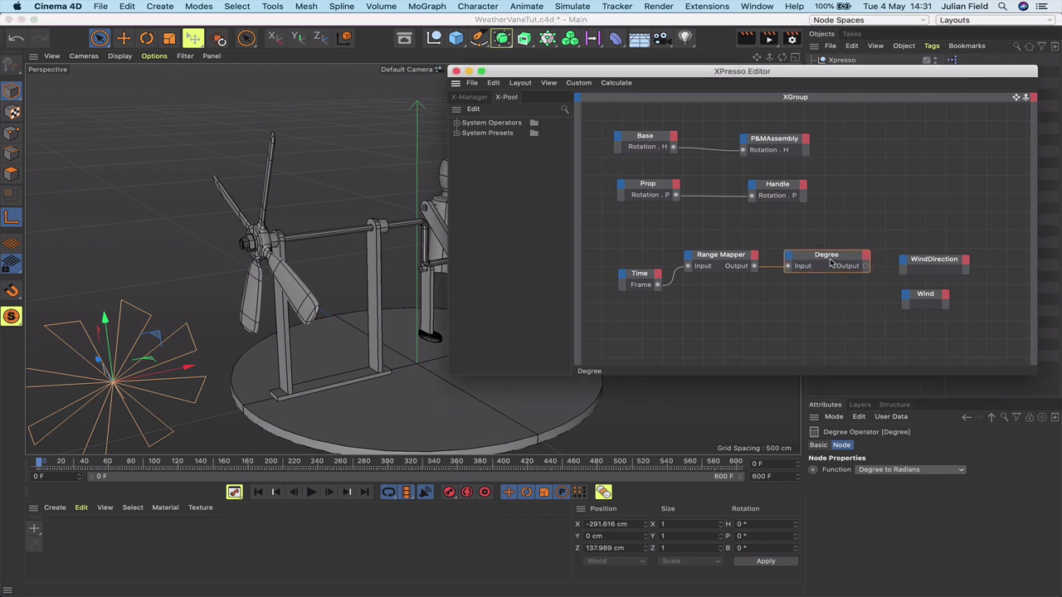
pyautogui.moveTo(864, 266); pyautogui.dragTo(905, 263)
pyautogui.moveTo(933, 282)
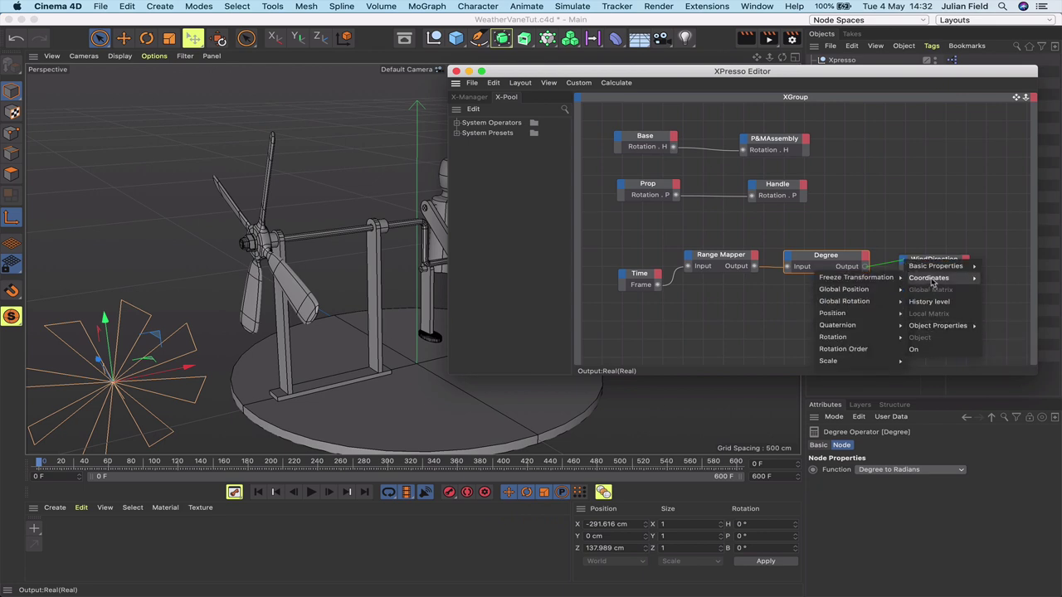
pyautogui.moveTo(873, 317)
pyautogui.moveTo(871, 317); pyautogui.dragTo(919, 350)
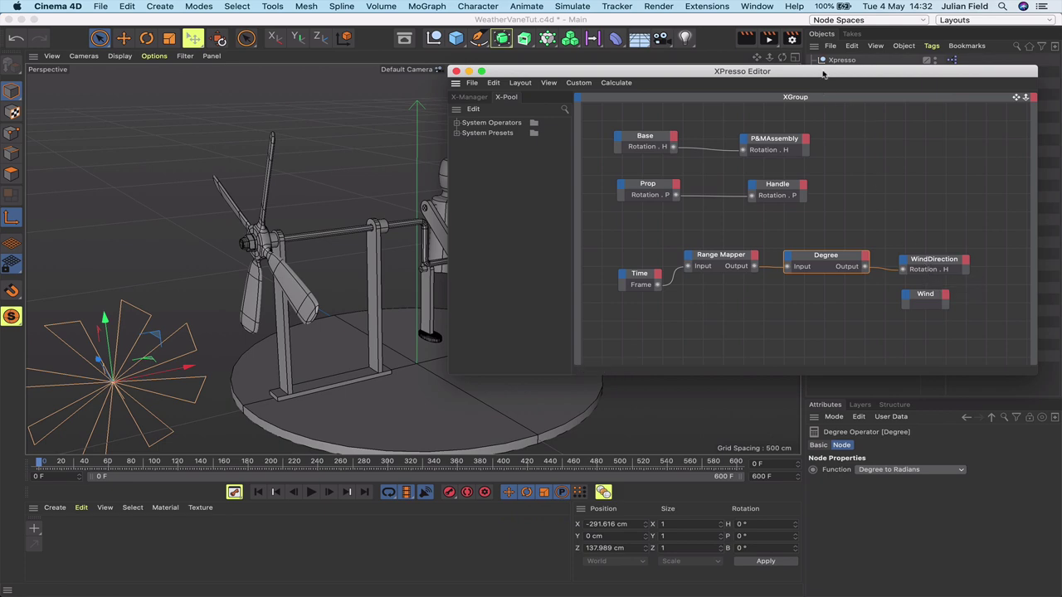
# Set the Range Mapper's Input Upper and Output Lower values and its Output Upper to -180.
pyautogui.moveTo(824, 75); pyautogui.dragTo(576, 93)
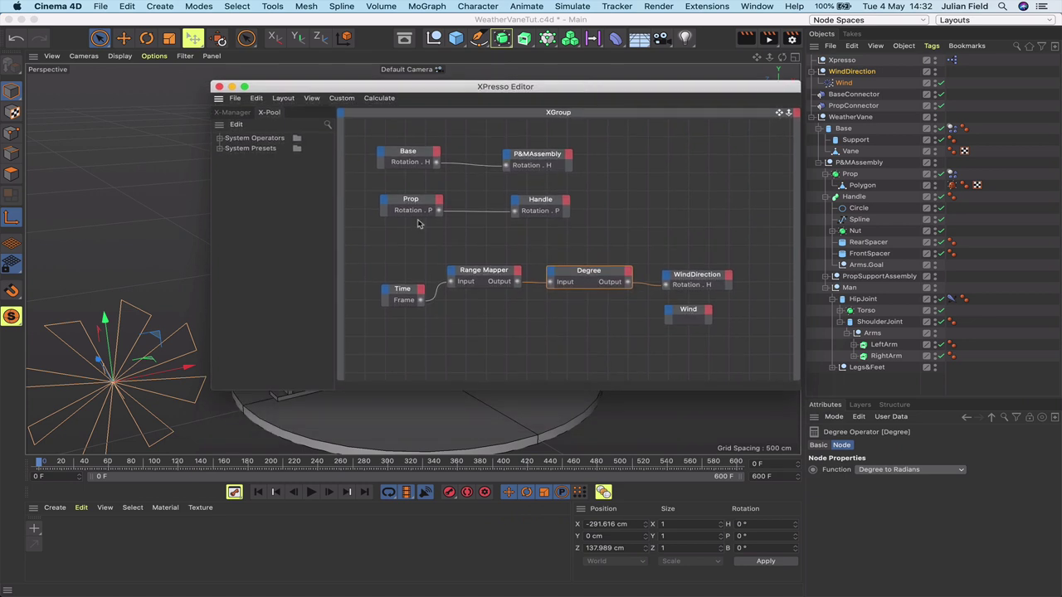
pyautogui.click(482, 274)
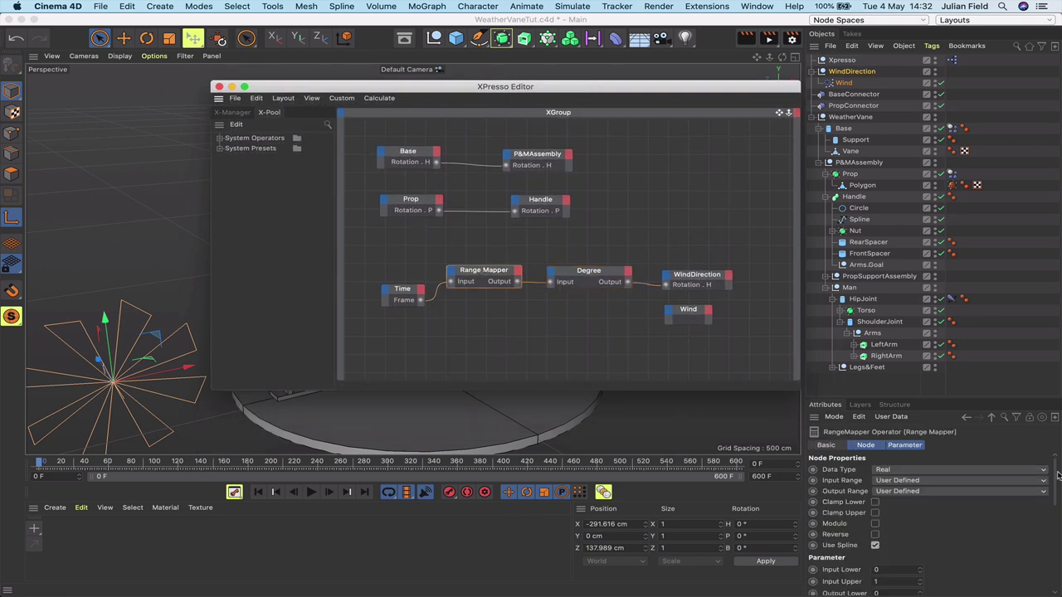
pyautogui.moveTo(1052, 478); pyautogui.dragTo(1056, 514)
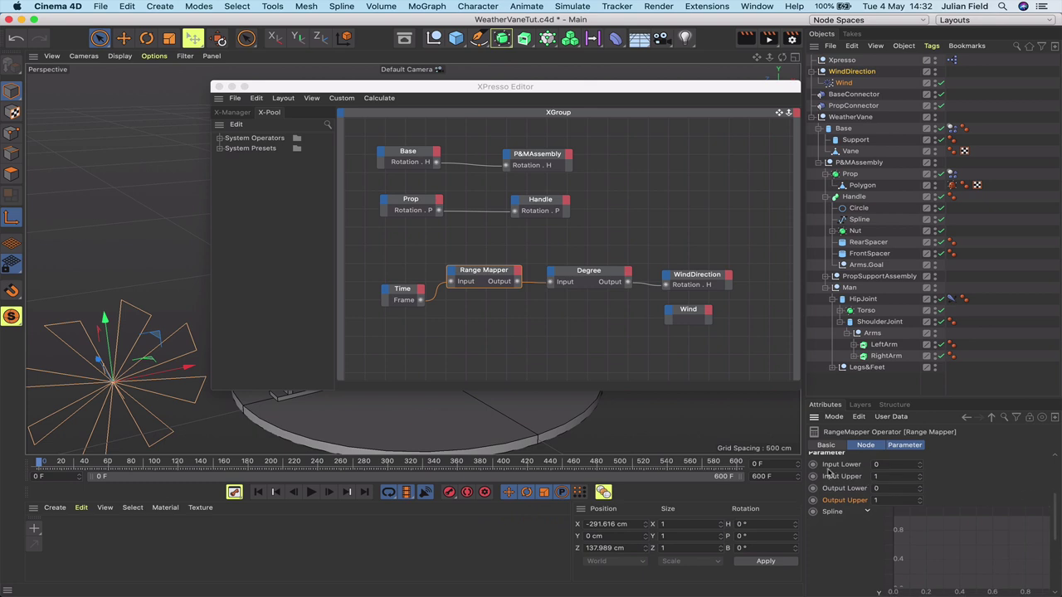
pyautogui.doubleClick(882, 476)
pyautogui.doubleClick(881, 488)
pyautogui.press('Tab')
pyautogui.scroll(-2, 979, 539)
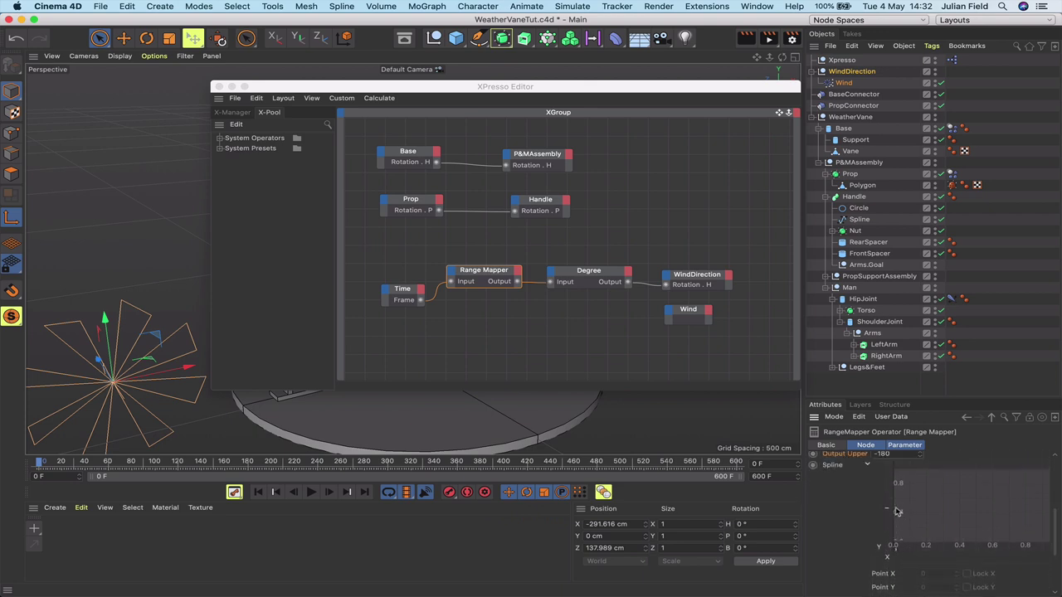
# Add the first point of the Range Mapper's spline at X 0 and Y 0.5.
pyautogui.click(894, 510)
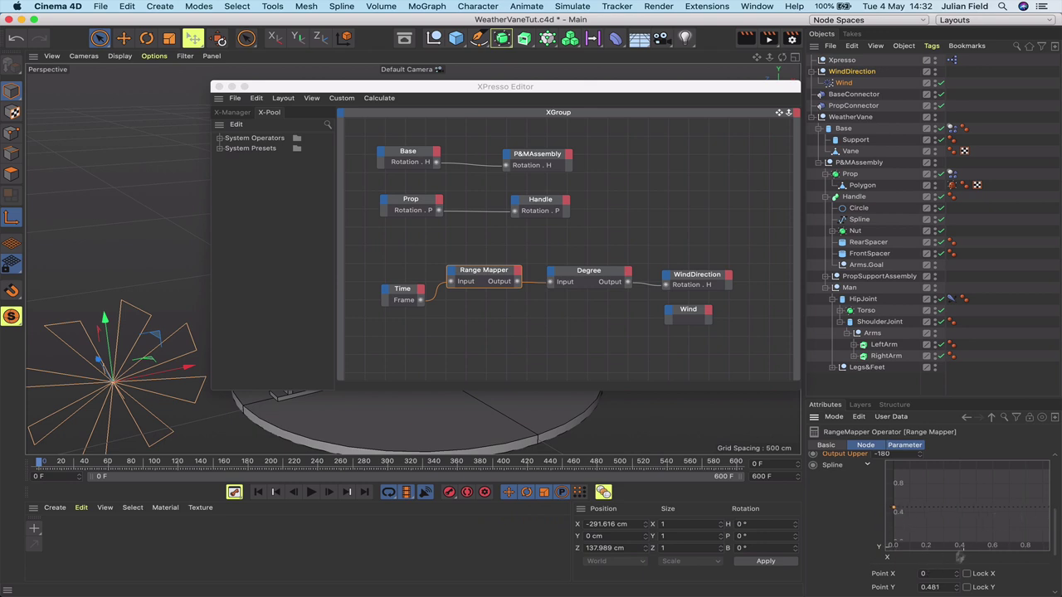
pyautogui.scroll(-3, 943, 586)
pyautogui.press('Delete')
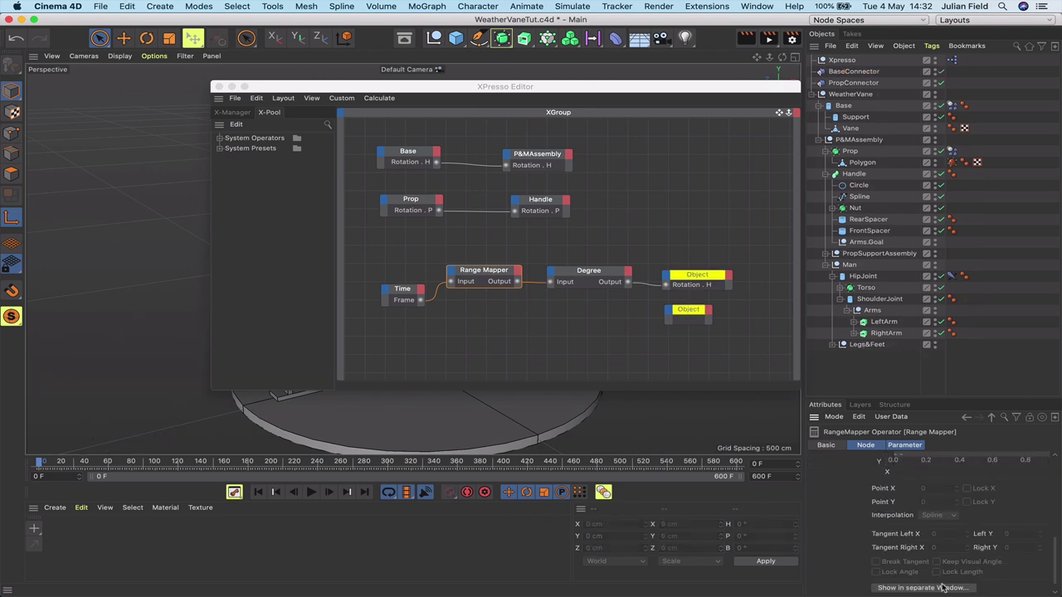
pyautogui.press('super+z')
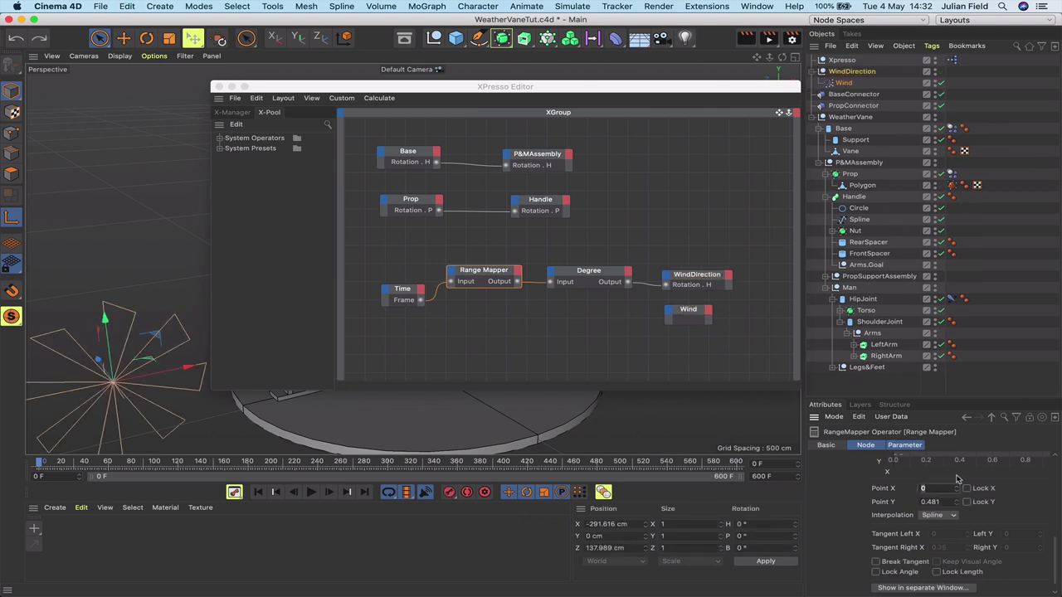
pyautogui.scroll(2, 992, 501)
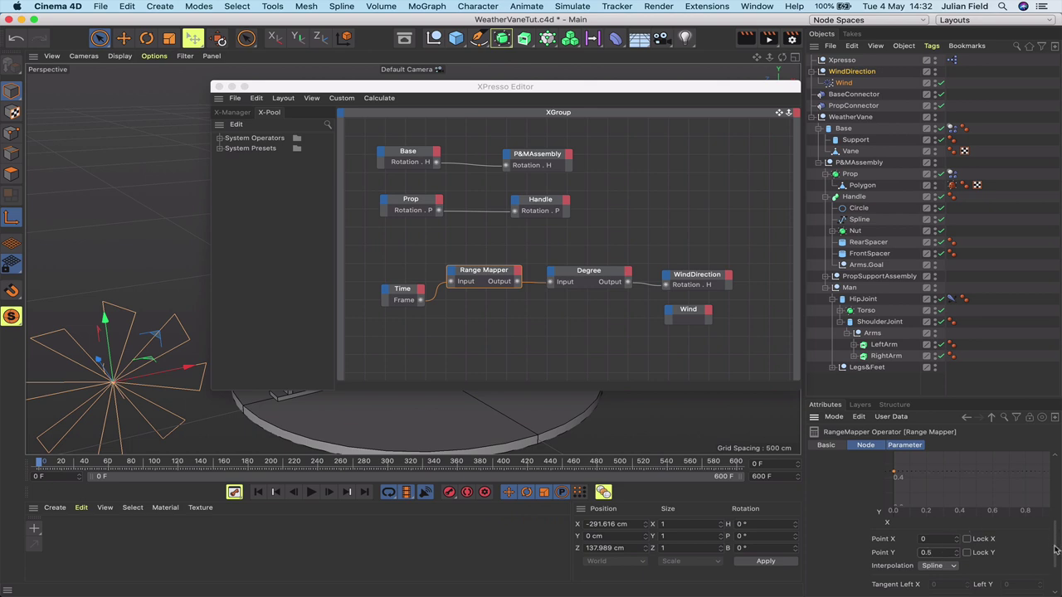
pyautogui.scroll(2, 1055, 549)
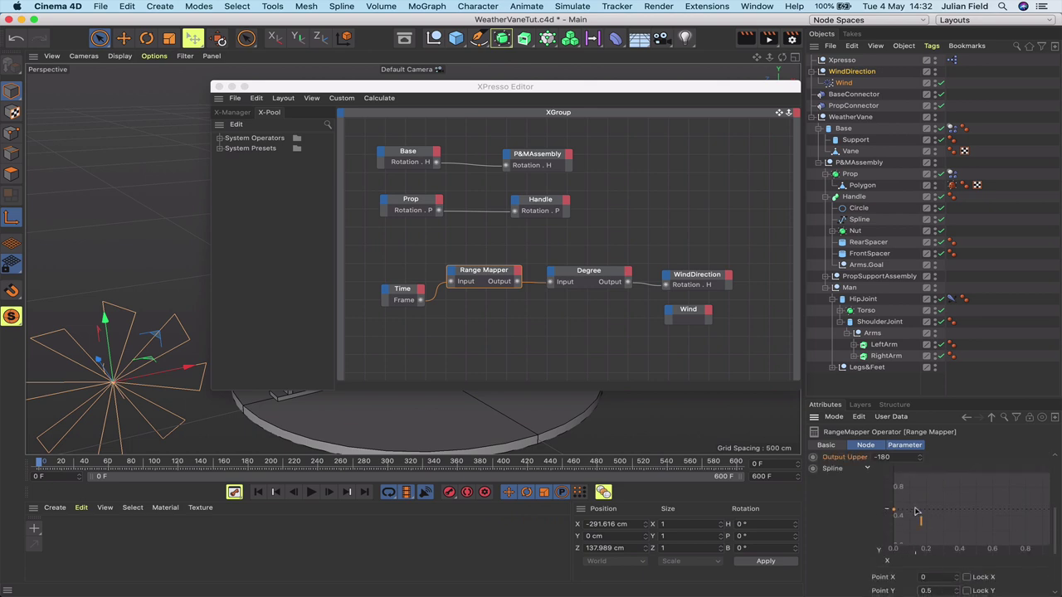
# Add spline points for a peak at about X 0.08, Y 0.74, a low stretch at about Y 0.29, and a plateau along the graph's upper edge.
pyautogui.moveTo(896, 509); pyautogui.dragTo(906, 498)
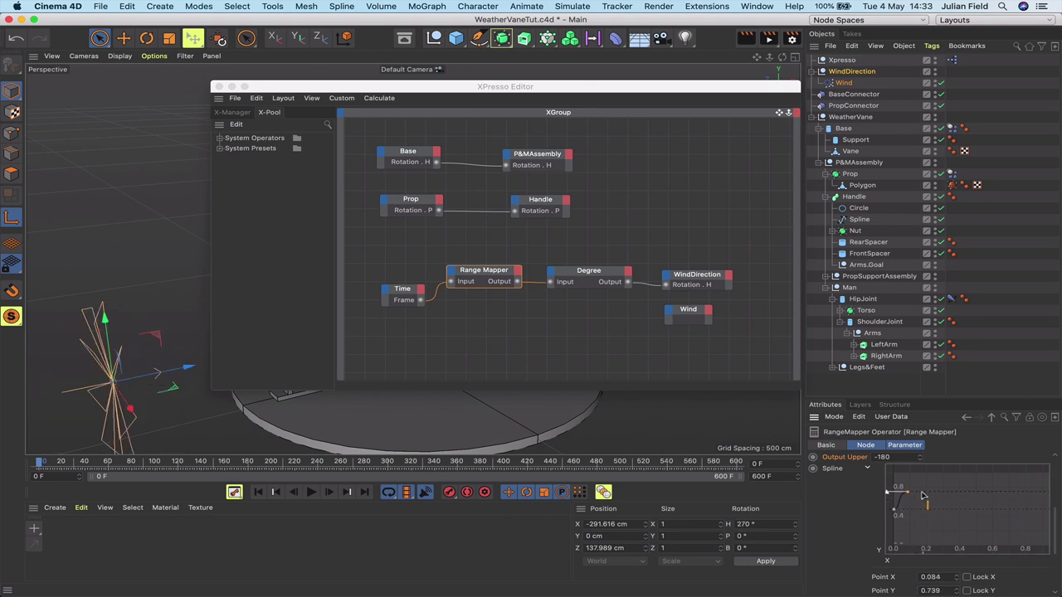
pyautogui.keyDown('super'); pyautogui.moveTo(918, 493); pyautogui.dragTo(916, 526); pyautogui.keyUp('super')
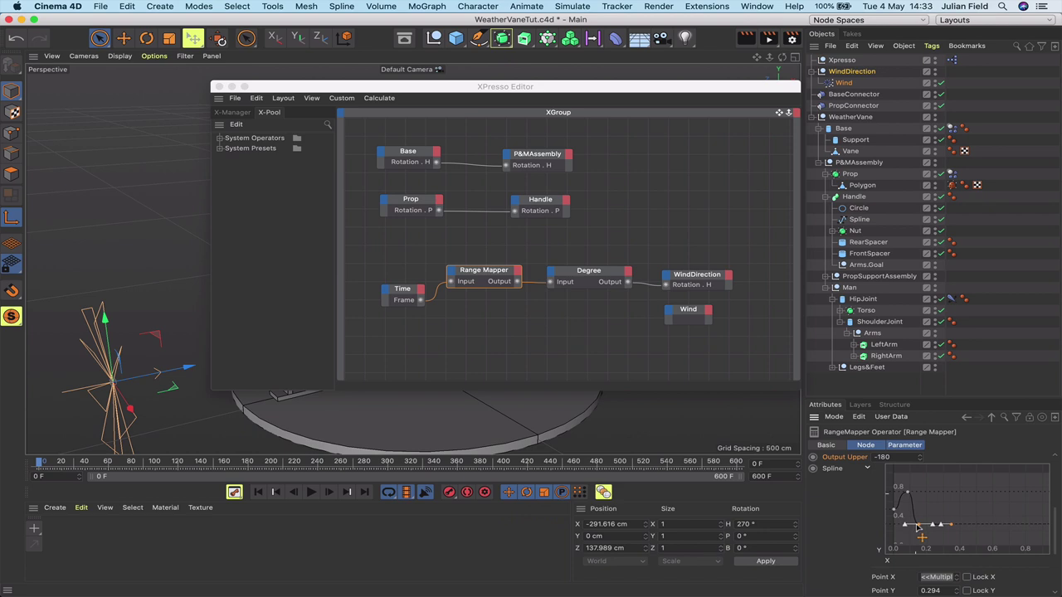
pyautogui.click(946, 524)
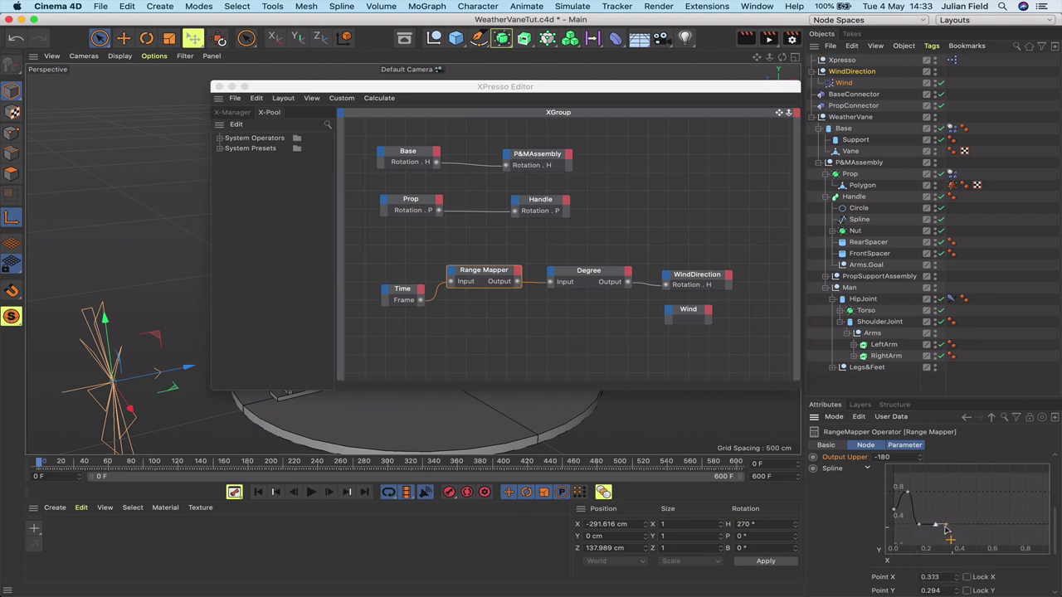
pyautogui.moveTo(945, 528); pyautogui.dragTo(940, 529)
pyautogui.keyDown('ctrl'); pyautogui.click(945, 484); pyautogui.keyUp('ctrl')
pyautogui.moveTo(944, 484); pyautogui.dragTo(950, 473)
pyautogui.keyDown('ctrl'); pyautogui.click(976, 473); pyautogui.keyUp('ctrl')
# Continue the spline with a mid-level plateau, a dip near the graph's bottom and an end point at about X 0.95, Y 0.5.
pyautogui.keyDown('ctrl'); pyautogui.click(983, 497); pyautogui.keyUp('ctrl')
pyautogui.moveTo(982, 497); pyautogui.dragTo(1008, 514)
pyautogui.moveTo(1011, 534); pyautogui.dragTo(1011, 539)
pyautogui.keyDown('ctrl'); pyautogui.click(1031, 514); pyautogui.keyUp('ctrl')
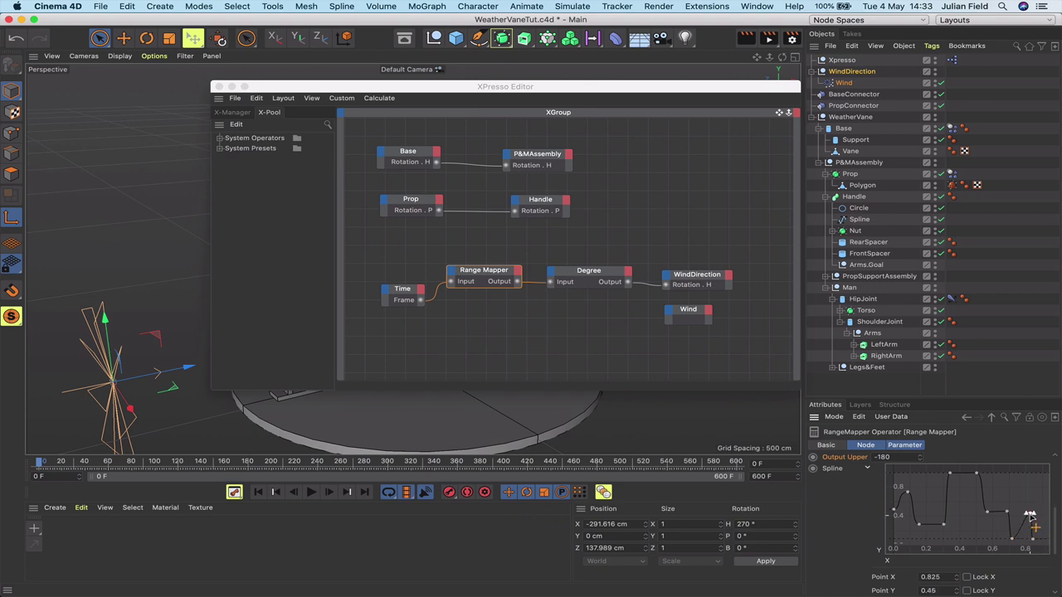
pyautogui.moveTo(1030, 515); pyautogui.dragTo(1049, 507)
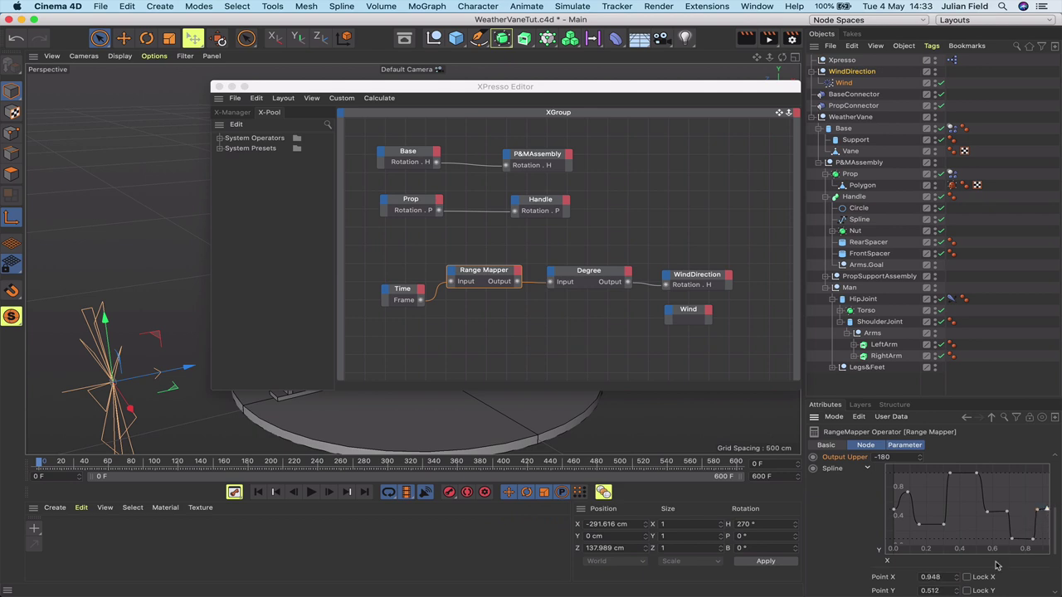
pyautogui.click(943, 590)
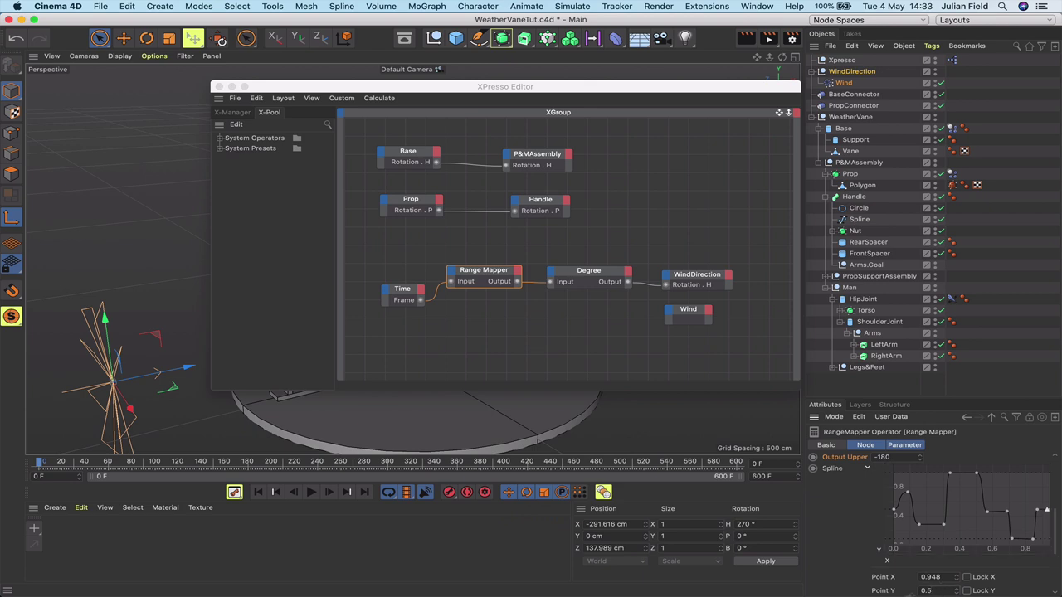
# Close the XPresso Editor and play the animation from frame 0 to check how the vane follows the changing wind direction.
pyautogui.click(218, 87)
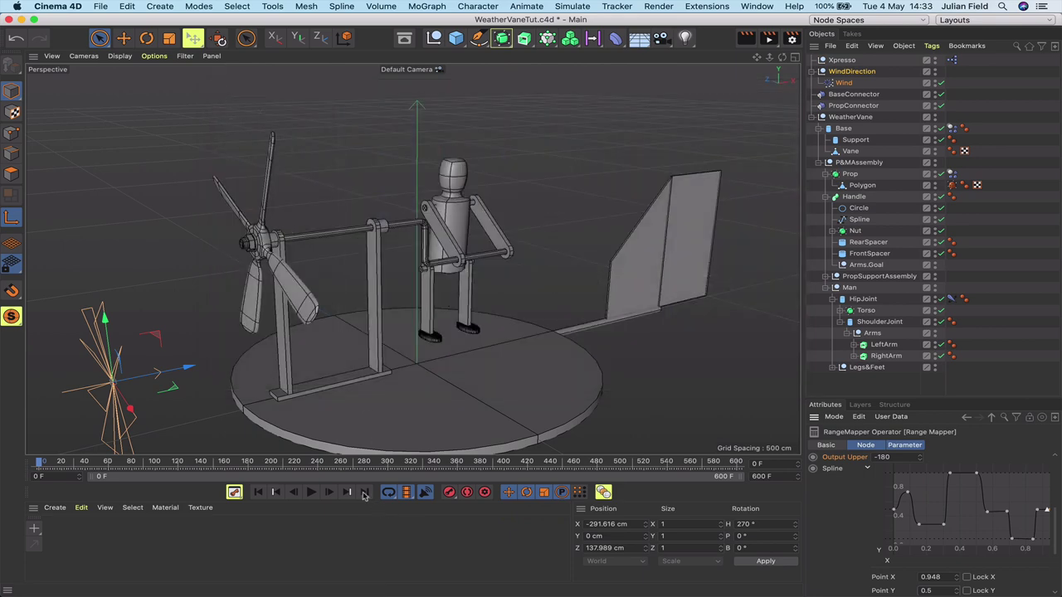
pyautogui.click(311, 492)
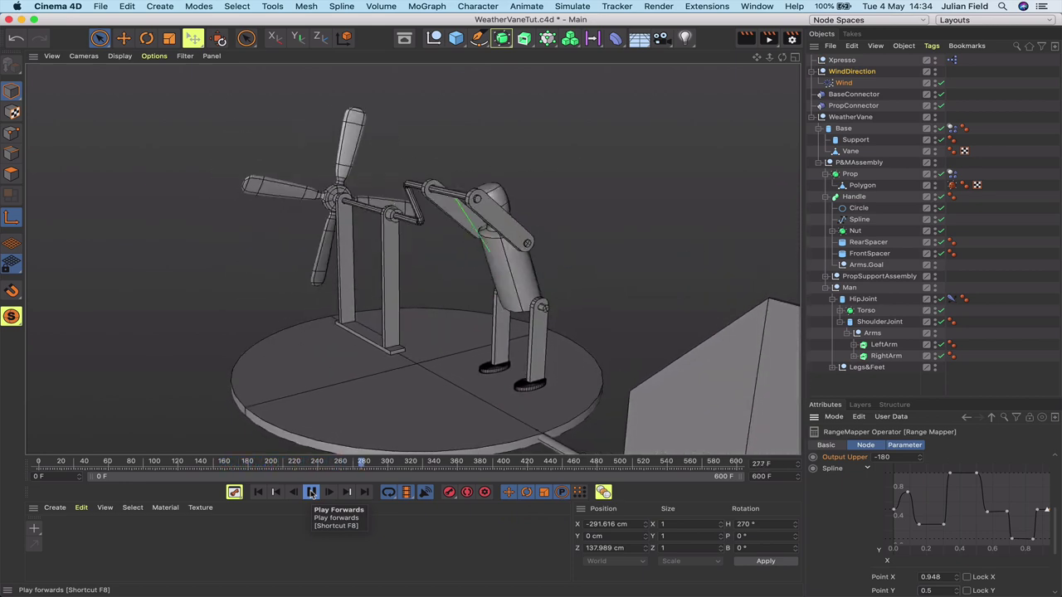
pyautogui.click(259, 492)
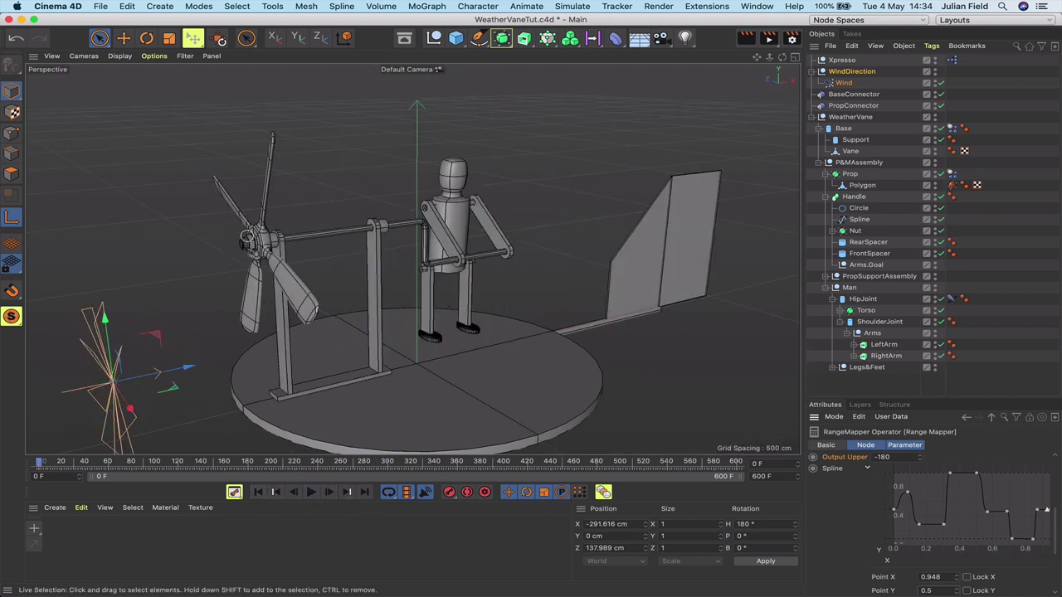
pyautogui.click(310, 492)
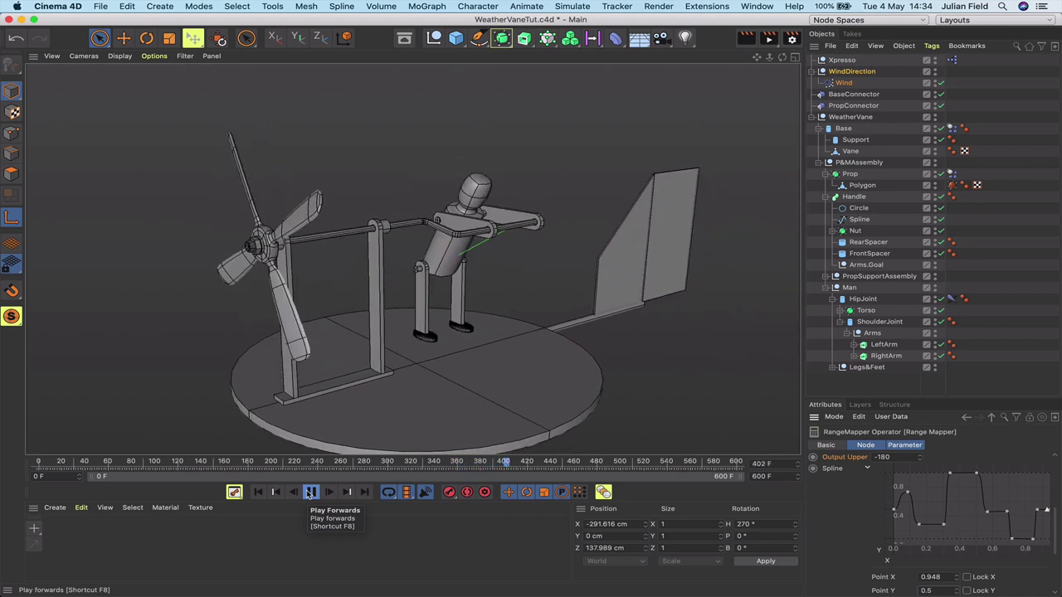
pyautogui.click(310, 492)
pyautogui.click(258, 492)
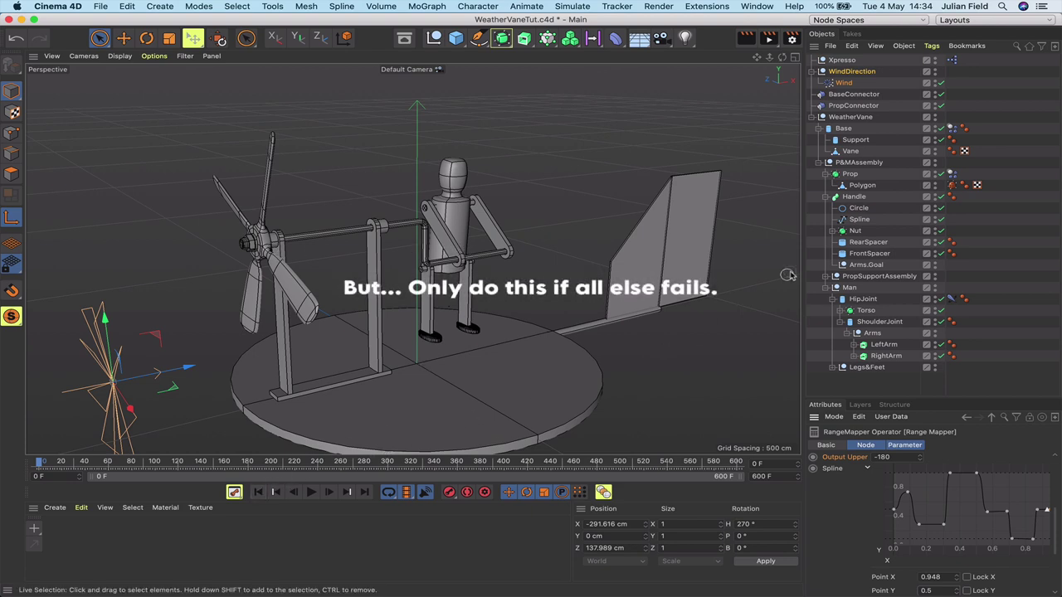
# Bake the dynamics cache of the Base object using its Dynamics Body tag.
pyautogui.click(952, 130)
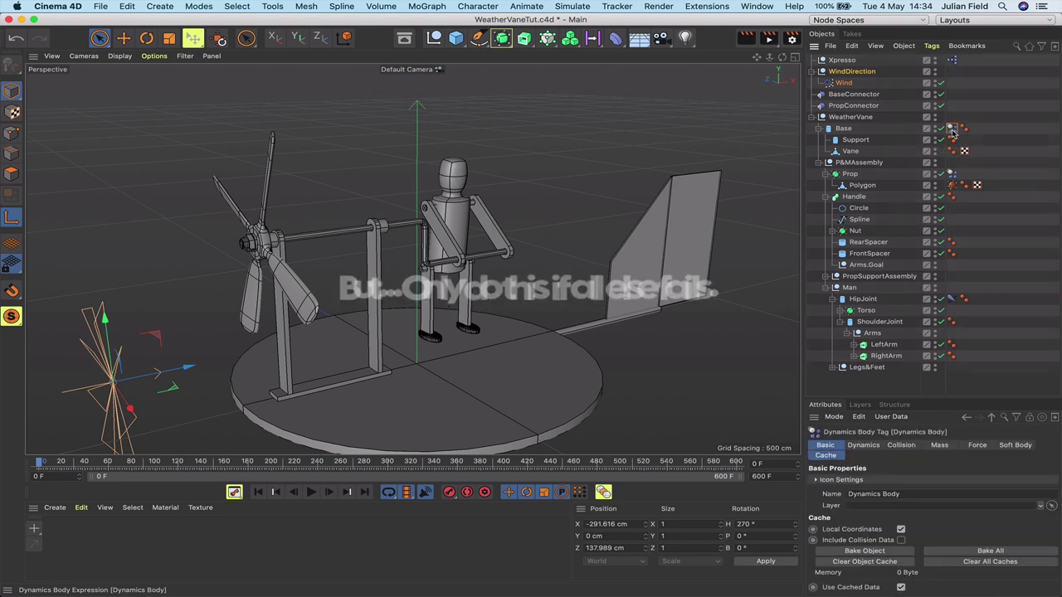
pyautogui.click(826, 456)
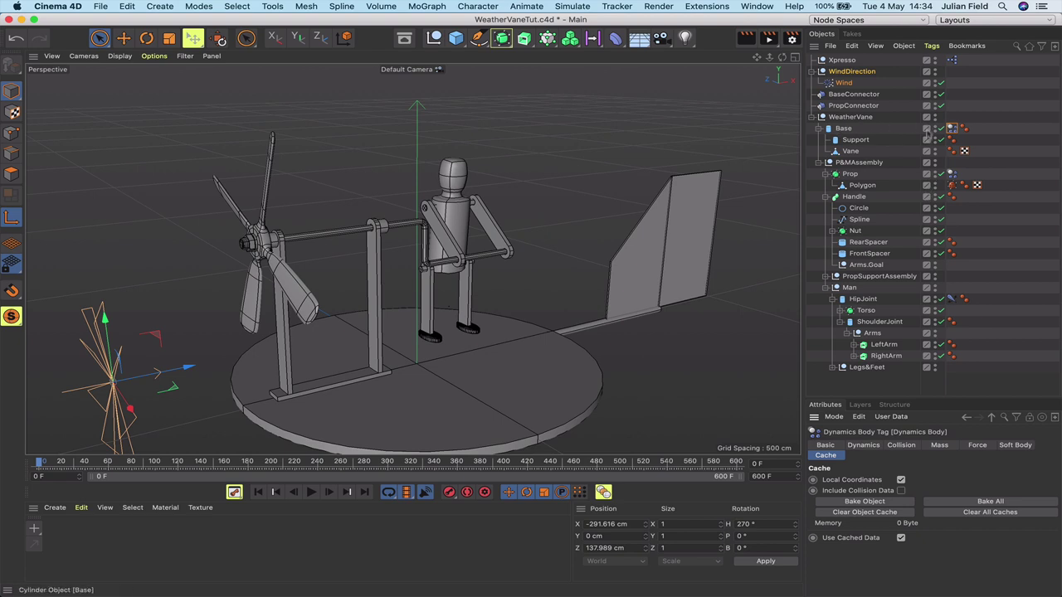
pyautogui.click(865, 502)
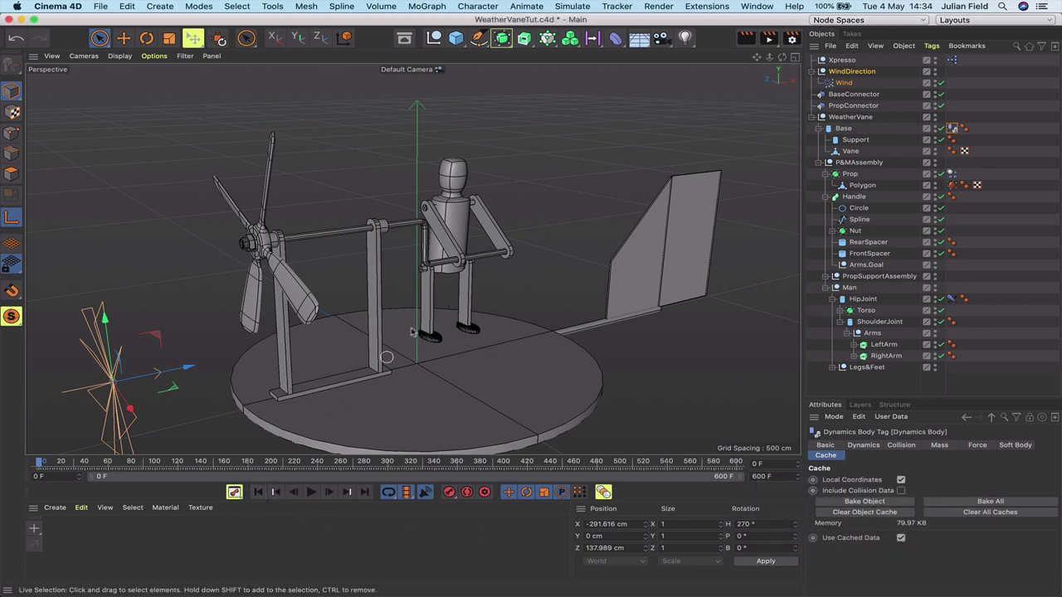
# Play back the baked base rotation to check the weather vane's motion and return to frame 0.
pyautogui.click(312, 492)
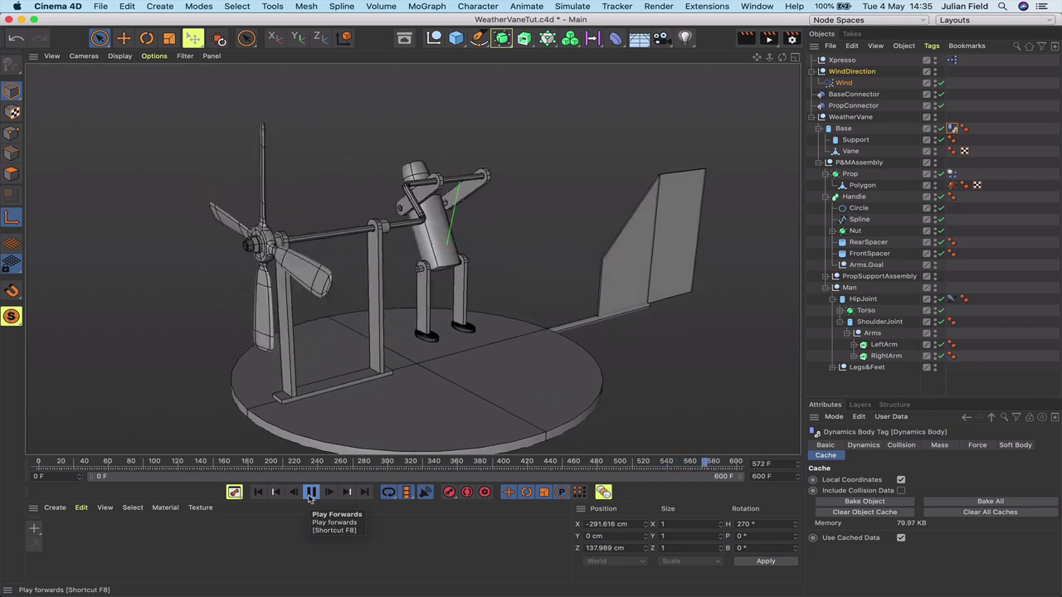
pyautogui.click(258, 492)
pyautogui.click(312, 495)
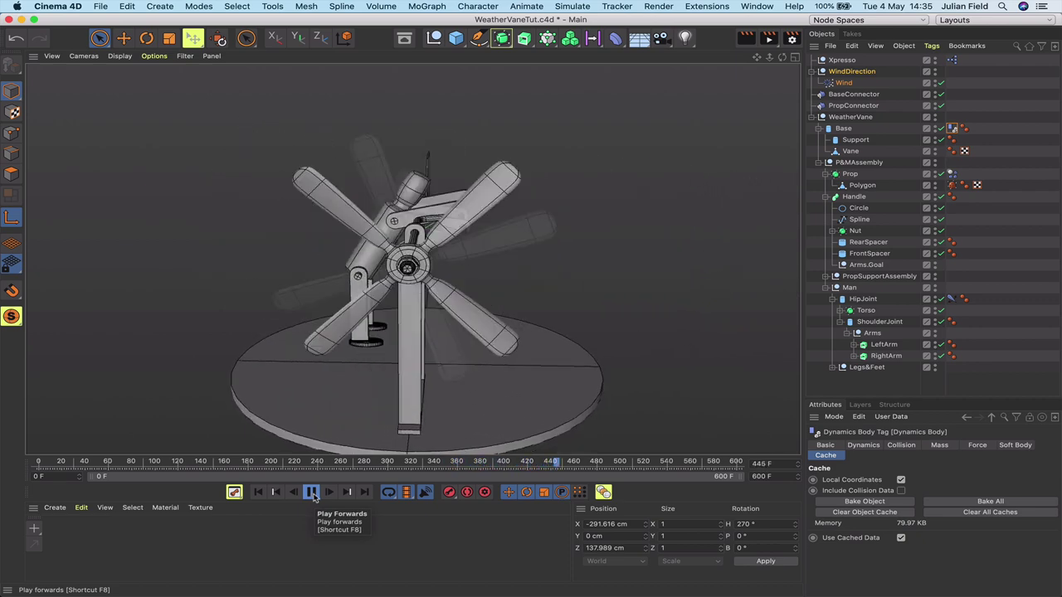
pyautogui.click(312, 493)
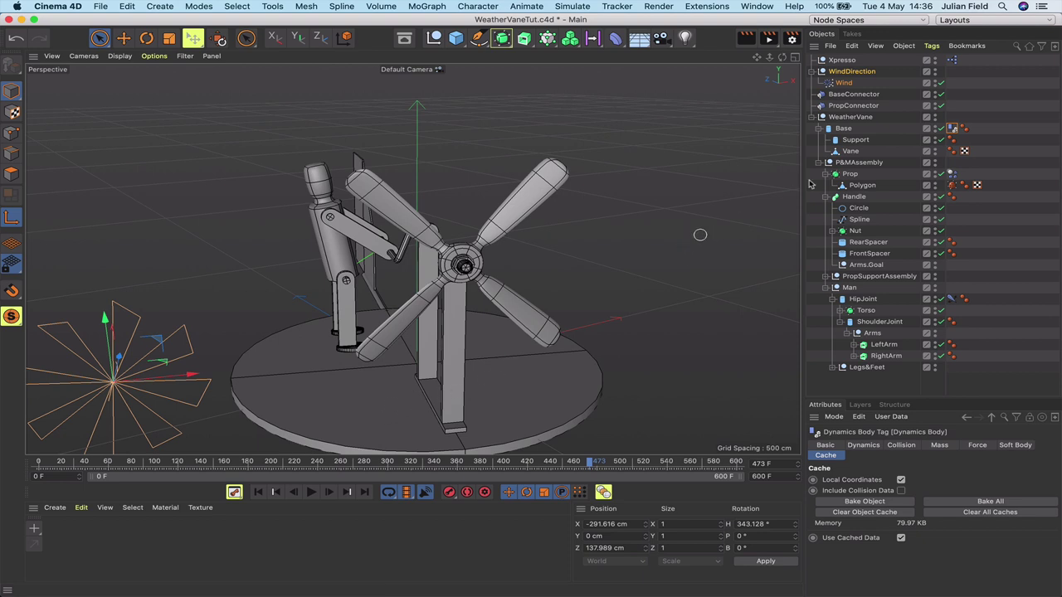
pyautogui.click(260, 492)
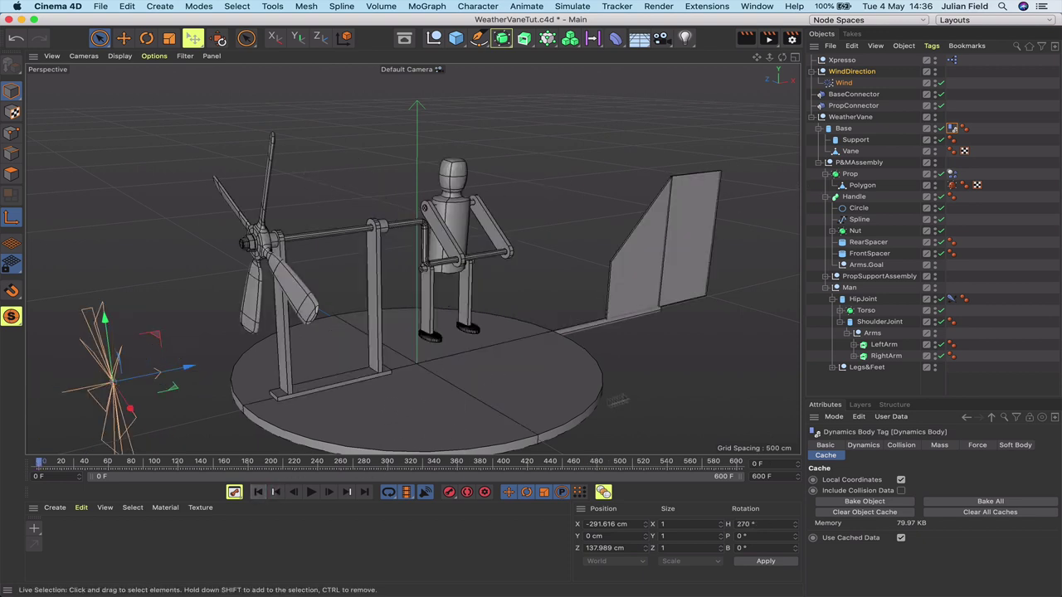